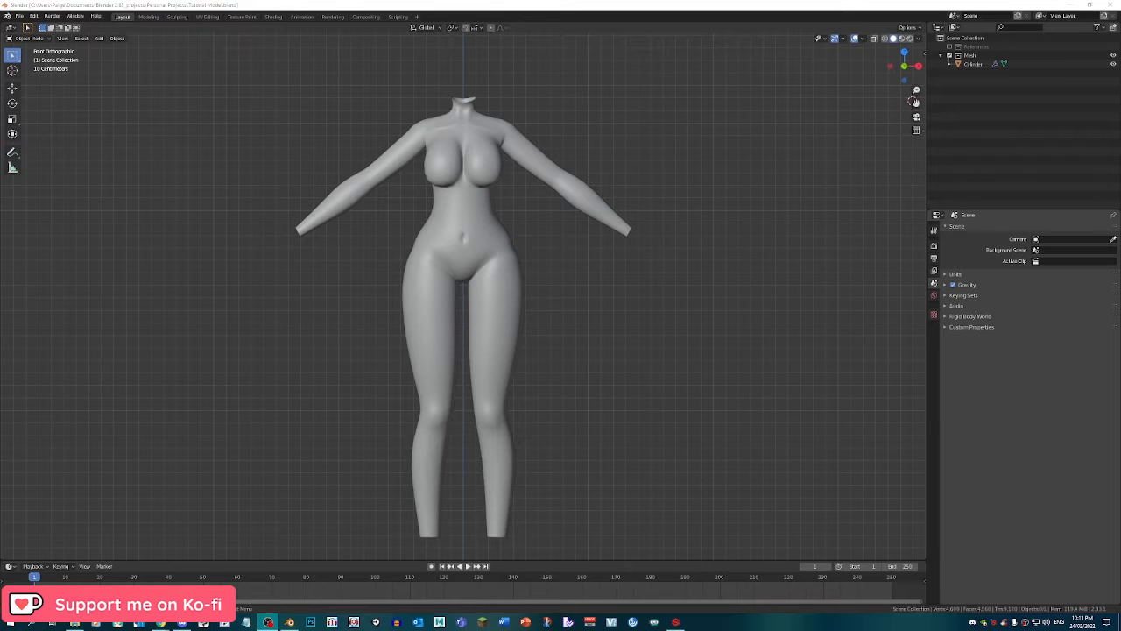
# Enable the References collection to show the front and side body drawings, and inspect the foot area.
pyautogui.click(950, 47)
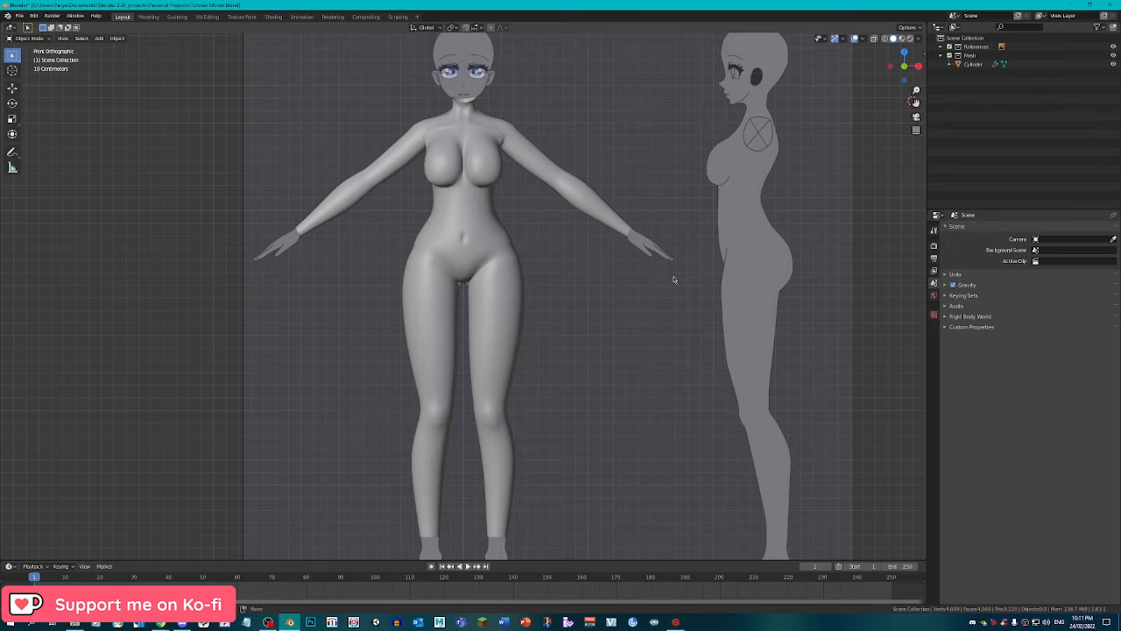
pyautogui.scroll(-2, 626, 258)
pyautogui.scroll(5, 611, 366)
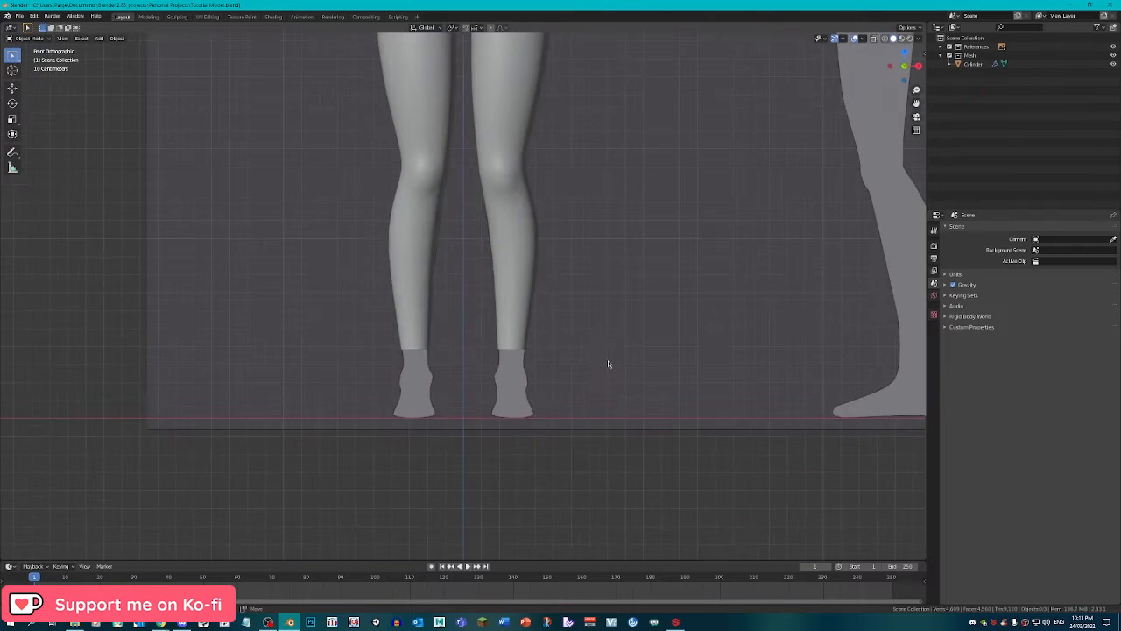
pyautogui.keyDown('shift'); pyautogui.moveTo(728, 400); pyautogui.dragTo(623, 384, button='middle'); pyautogui.keyUp('shift')
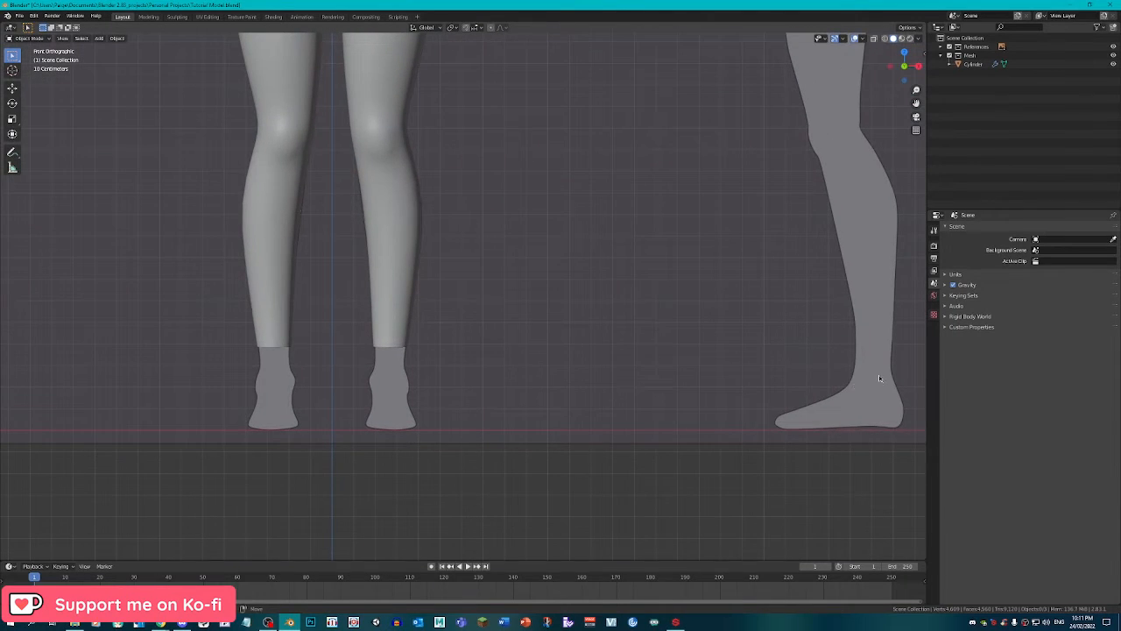
pyautogui.scroll(4, 526, 345)
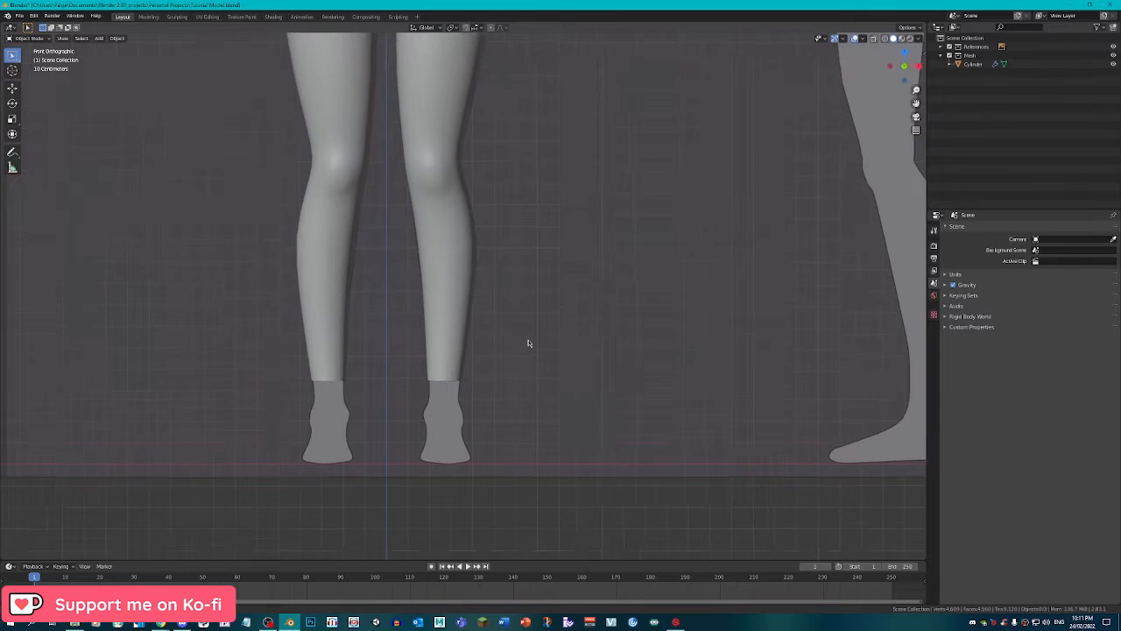
# Select the body mesh and enable the Screencast Keys display in the viewport.
pyautogui.click(580, 372)
pyautogui.scroll(1, 596, 401)
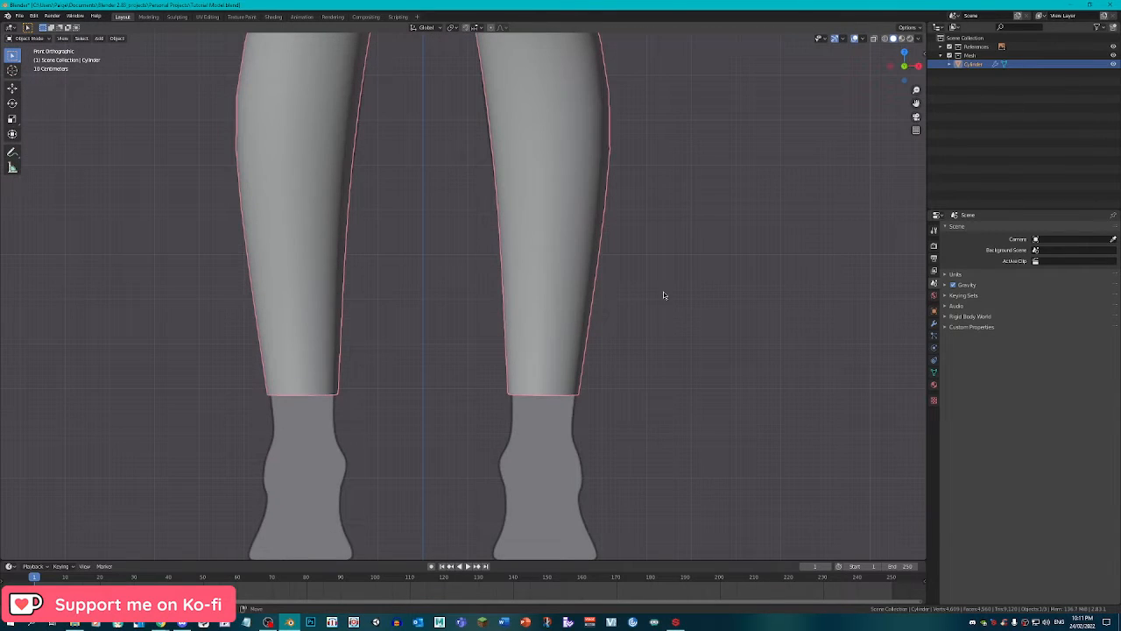
pyautogui.press('n')
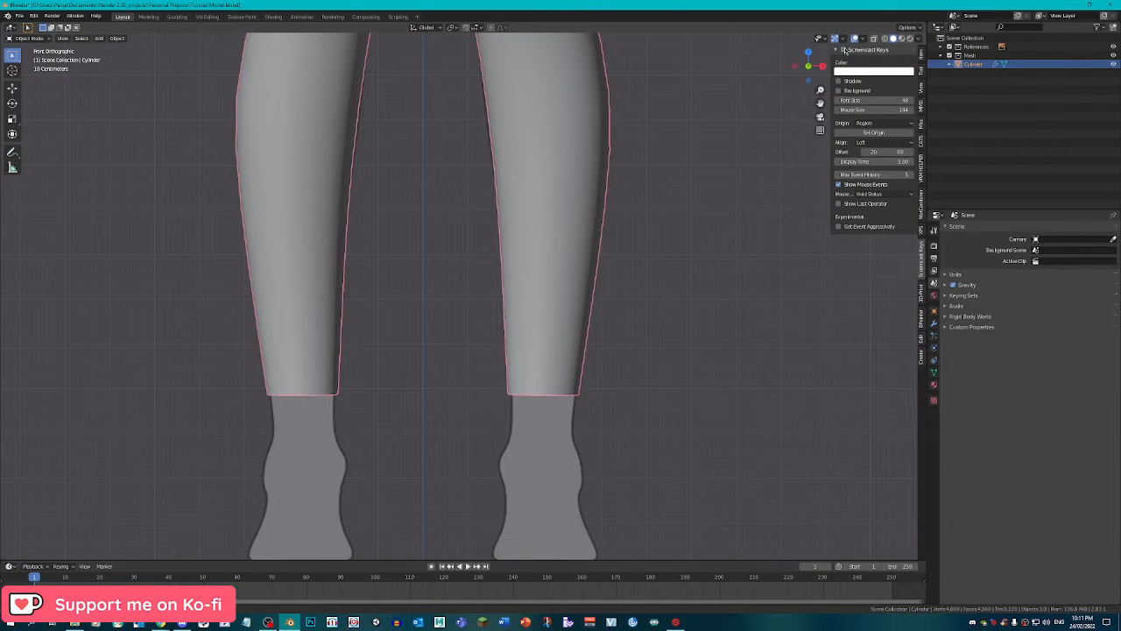
pyautogui.press('n')
pyautogui.scroll(2, 605, 379)
pyautogui.keyDown('shift'); pyautogui.moveTo(553, 430); pyautogui.dragTo(576, 361, button='middle'); pyautogui.keyUp('shift')
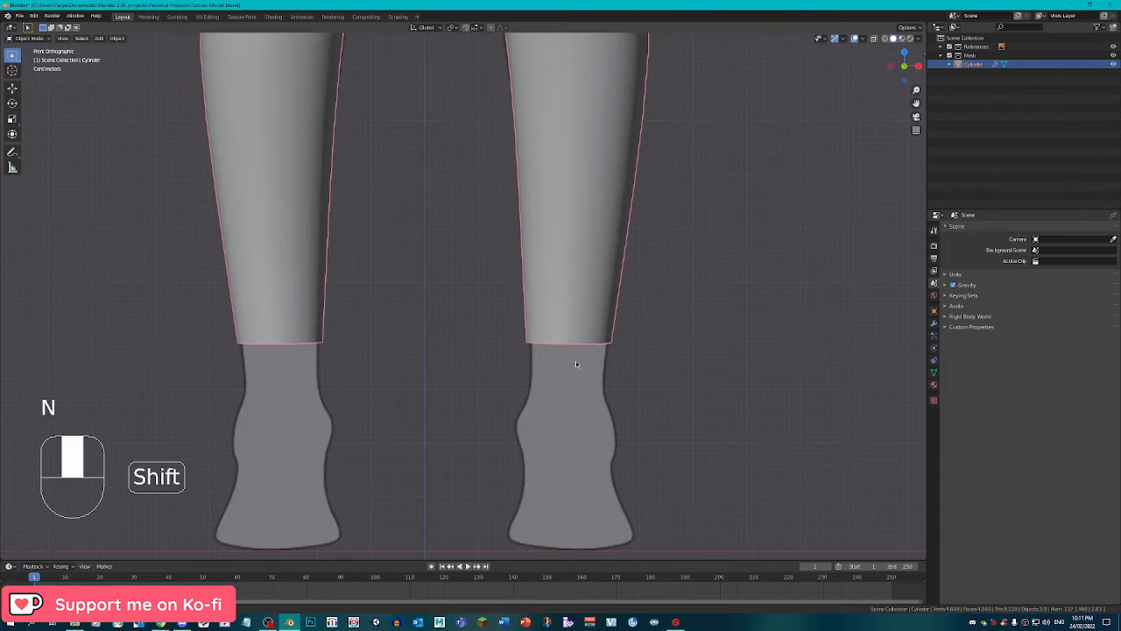
# Duplicate the open edge loop at the ankle in place, separate it into its own object and select that object.
pyautogui.press('Tab')
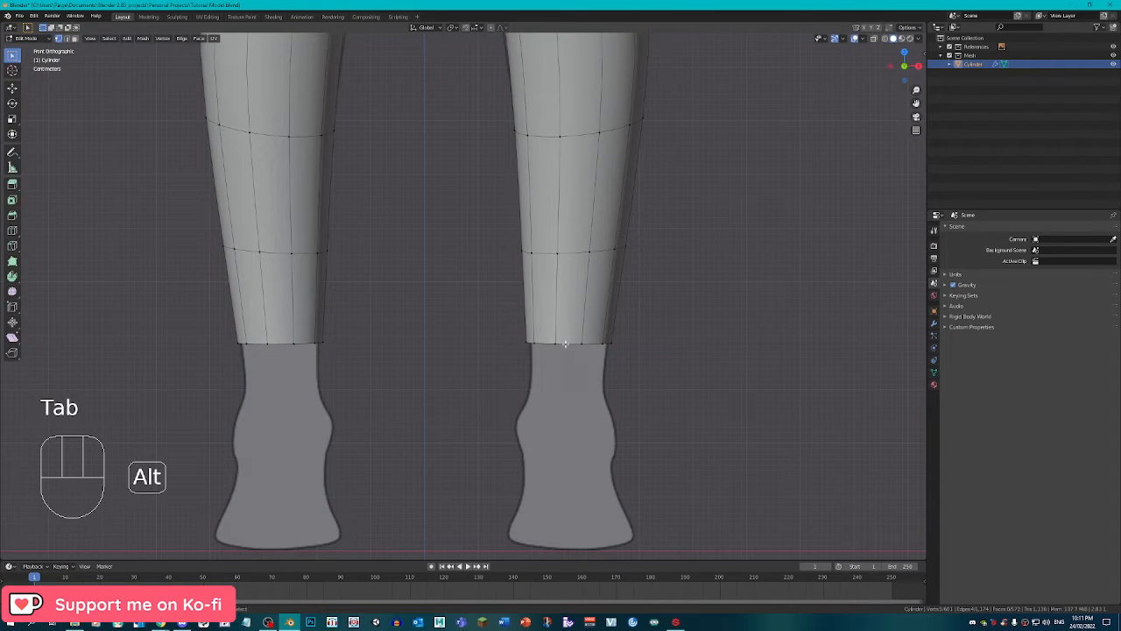
pyautogui.keyDown('alt'); pyautogui.rightClick(613, 345); pyautogui.keyUp('alt')
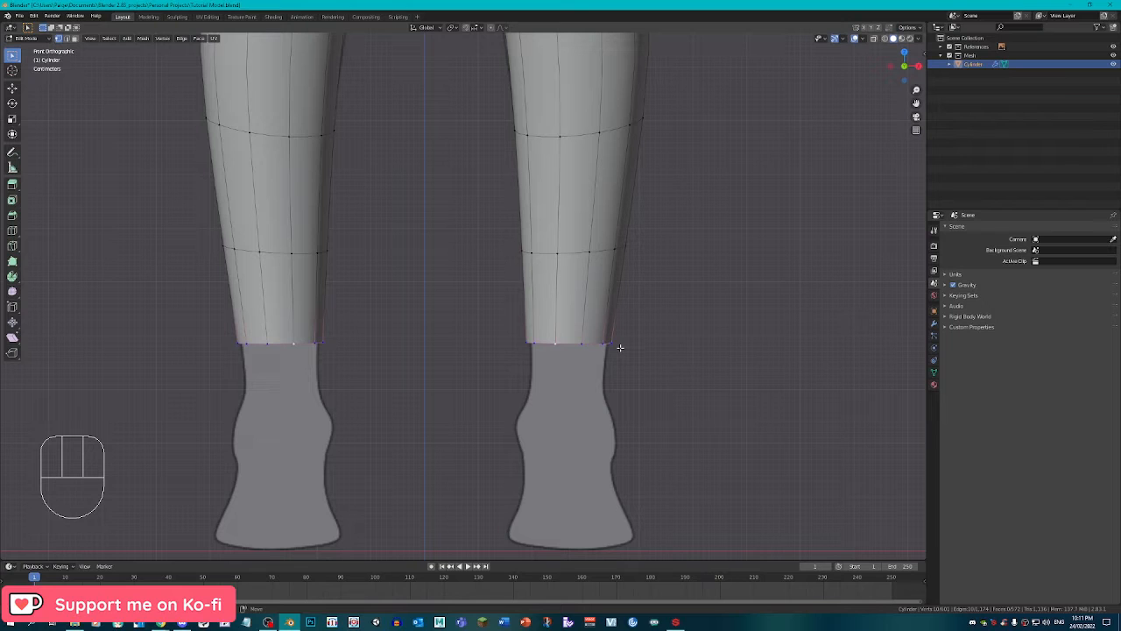
pyautogui.hotkey('shift', 'd')
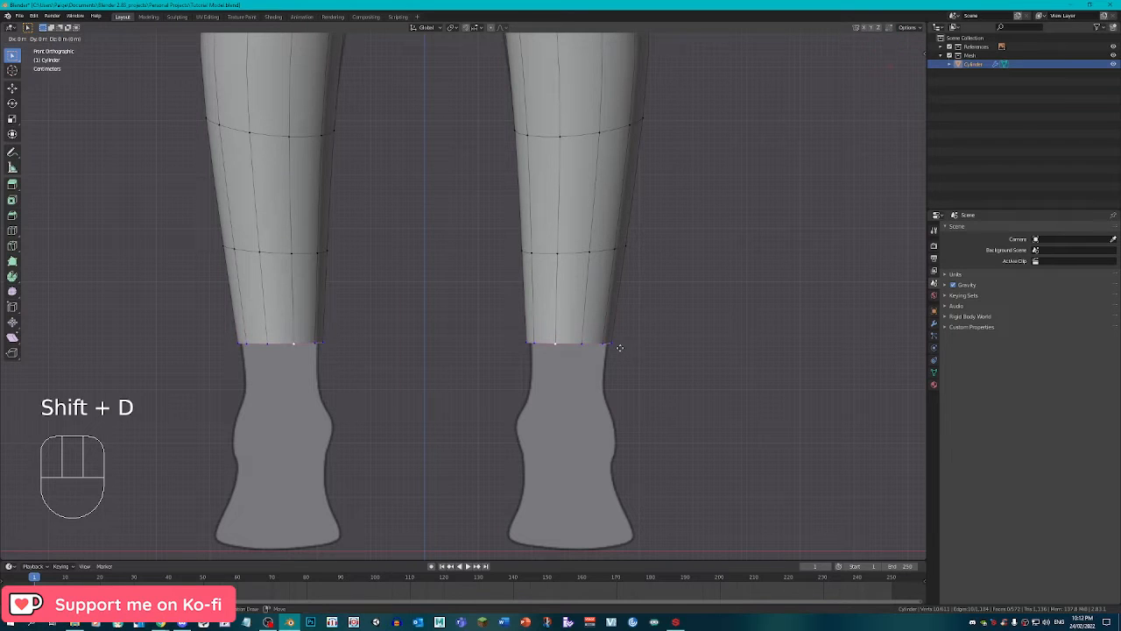
pyautogui.rightClick(619, 348)
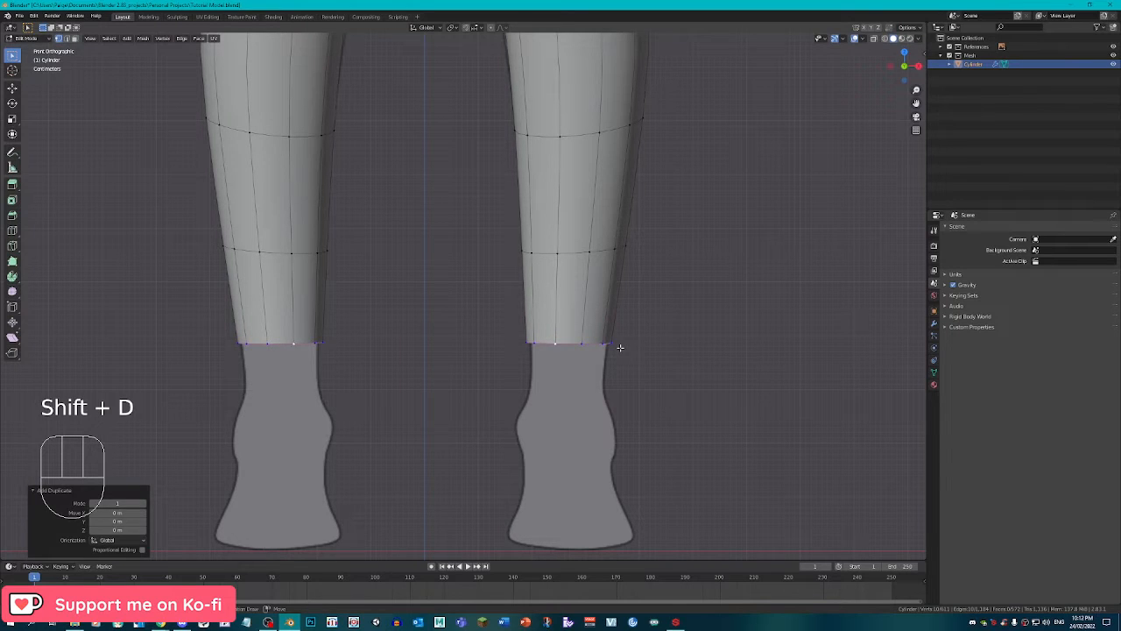
pyautogui.press('p')
pyautogui.click(617, 348)
pyautogui.press('Tab')
pyautogui.rightClick(589, 347)
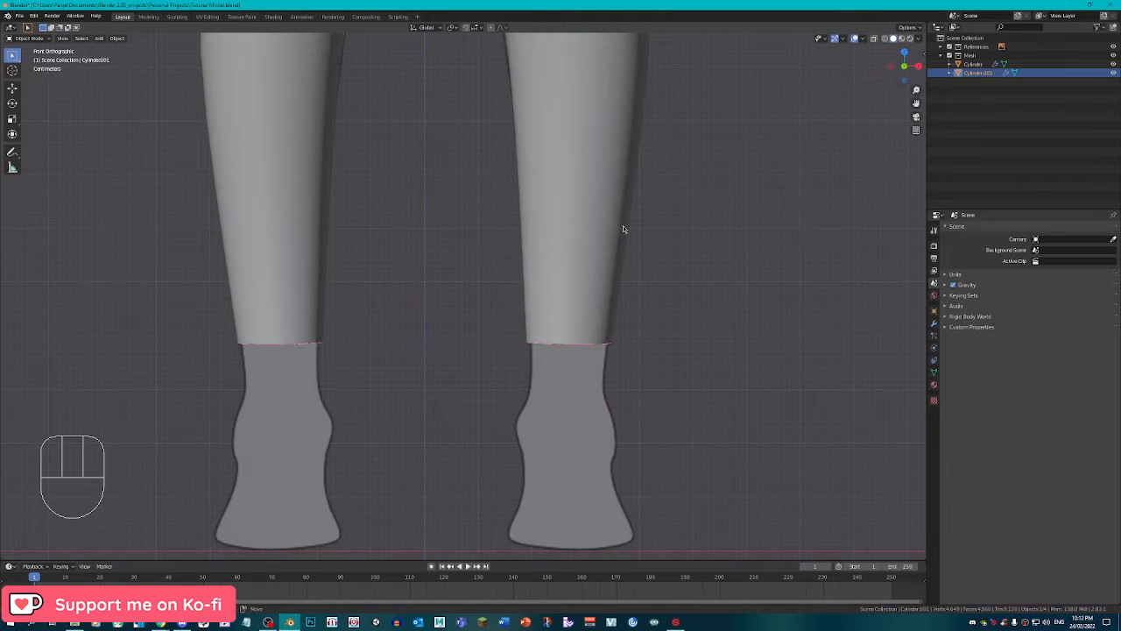
# Extrude the separated ankle loop straight down by about 0.33 m and lower its end to just above the sole of the foot reference.
pyautogui.press('KP_3')
pyautogui.press('Tab')
pyautogui.keyDown('shift'); pyautogui.moveTo(516, 298); pyautogui.dragTo(585, 305, button='middle'); pyautogui.keyUp('shift')
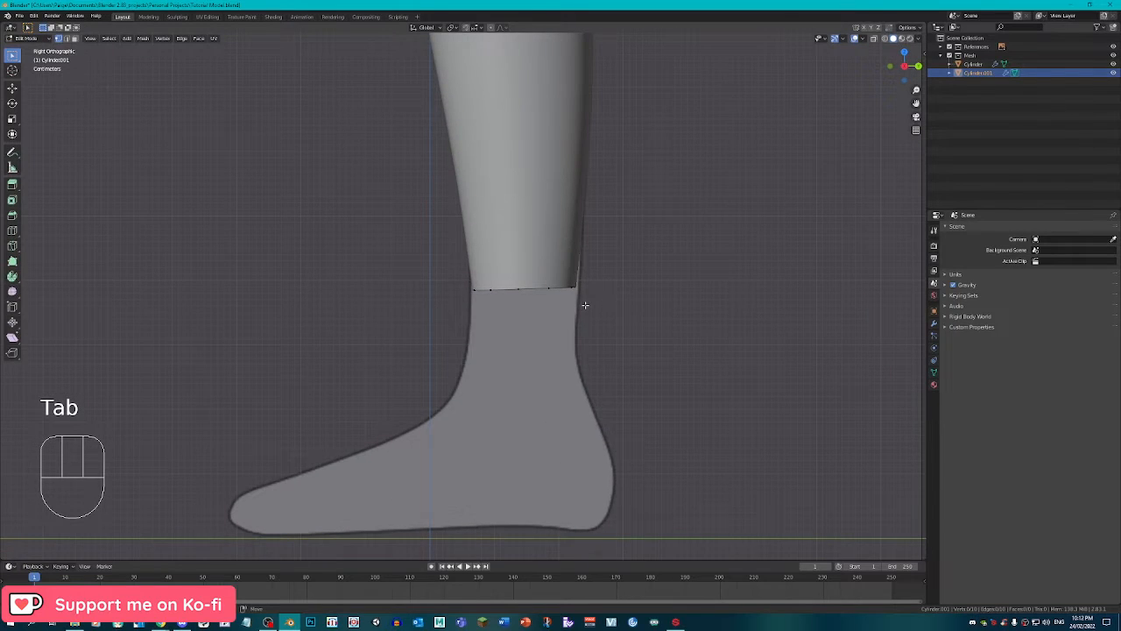
pyautogui.press('KP_1')
pyautogui.press('a')
pyautogui.keyDown('shift'); pyautogui.moveTo(656, 355); pyautogui.dragTo(683, 265, button='middle'); pyautogui.keyUp('shift')
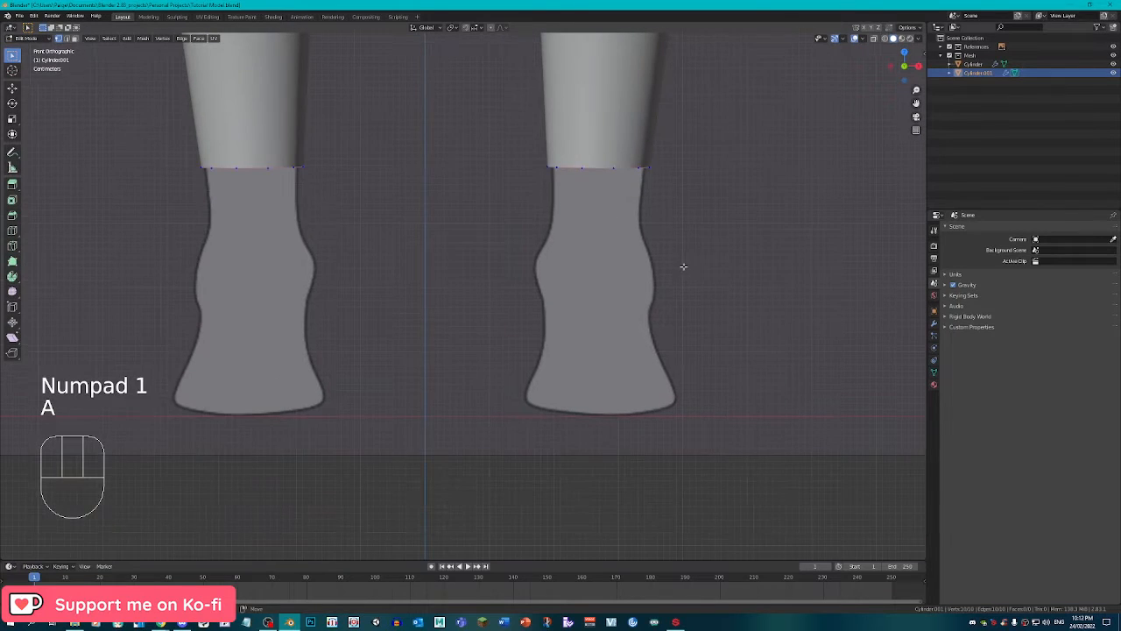
pyautogui.press('e')
pyautogui.press('g')
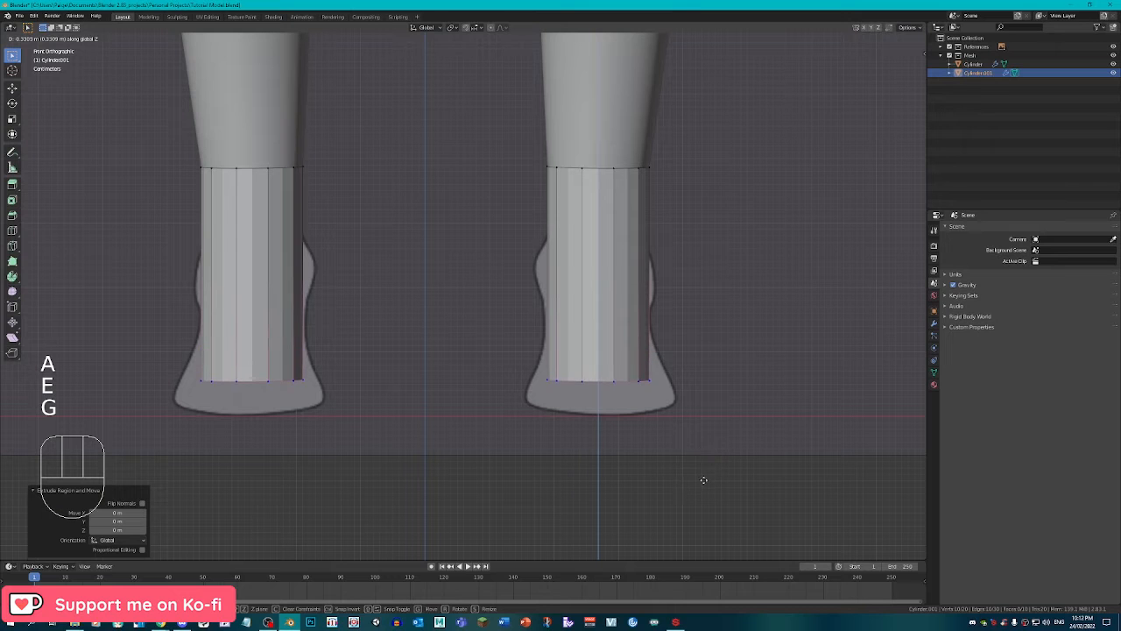
pyautogui.click(703, 479)
pyautogui.press('KP_3')
pyautogui.press('g')
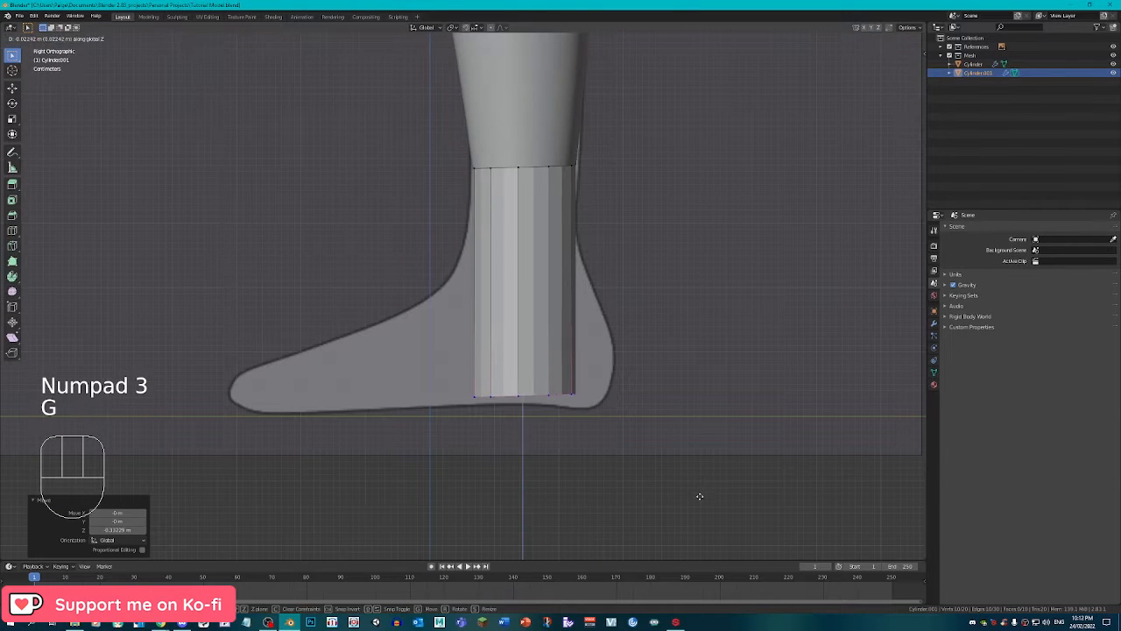
pyautogui.click(674, 468)
# Extrude the open bottom edge inward twice, giving a thin rim and an inner ring scaled to about 0.57.
pyautogui.moveTo(674, 467); pyautogui.dragTo(634, 289, button='middle')
pyautogui.press('e')
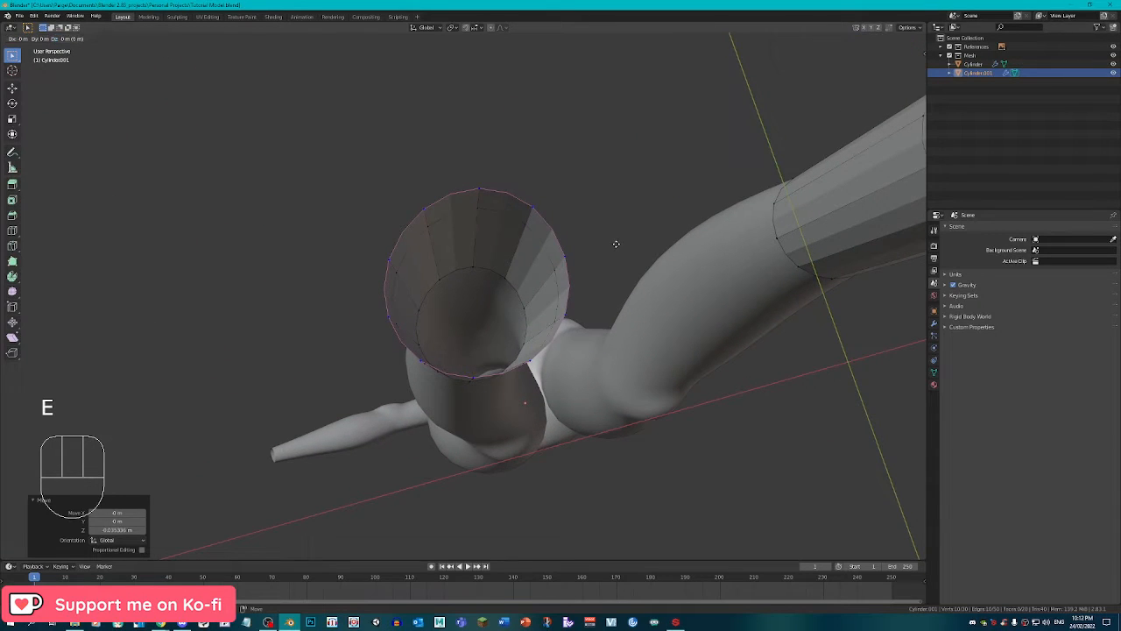
pyautogui.rightClick(616, 243)
pyautogui.press('s')
pyautogui.press('e')
pyautogui.press('s')
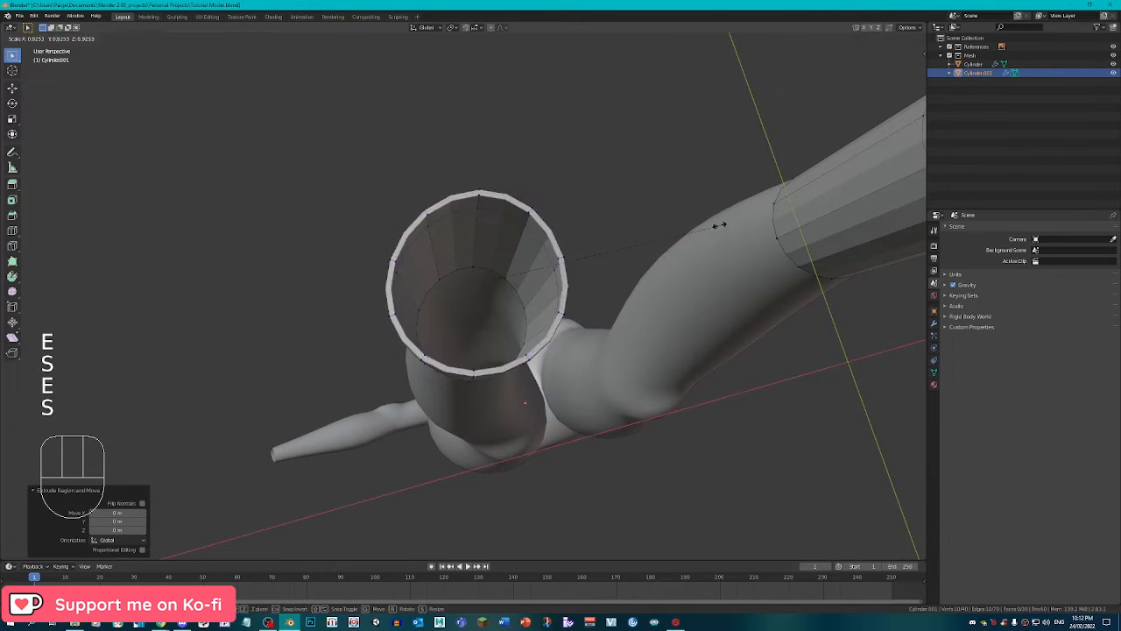
pyautogui.click(624, 244)
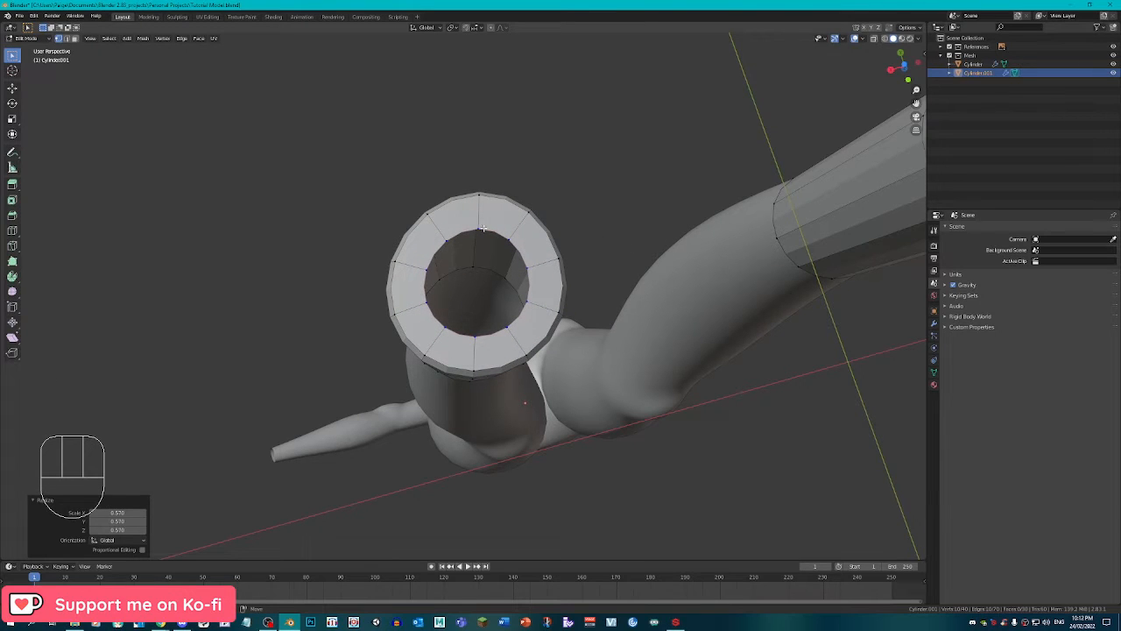
# Fill the hole in the bottom cap with faces bridging the opposite edges of the inner ring.
pyautogui.moveTo(536, 211); pyautogui.dragTo(423, 256, button='middle')
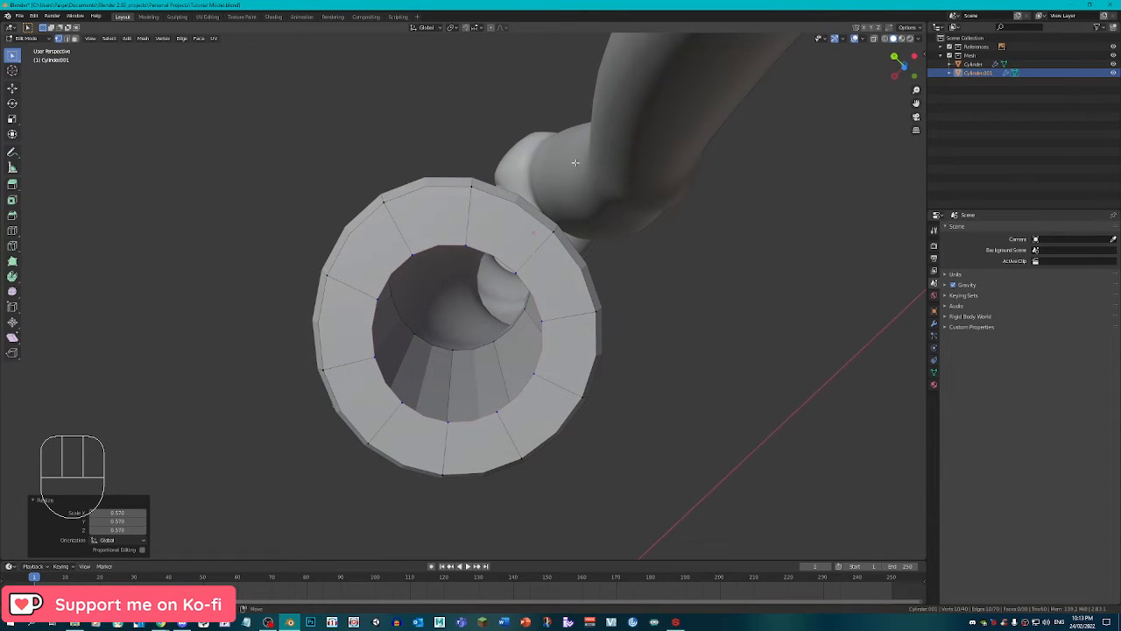
pyautogui.scroll(2, 424, 277)
pyautogui.rightClick(405, 252)
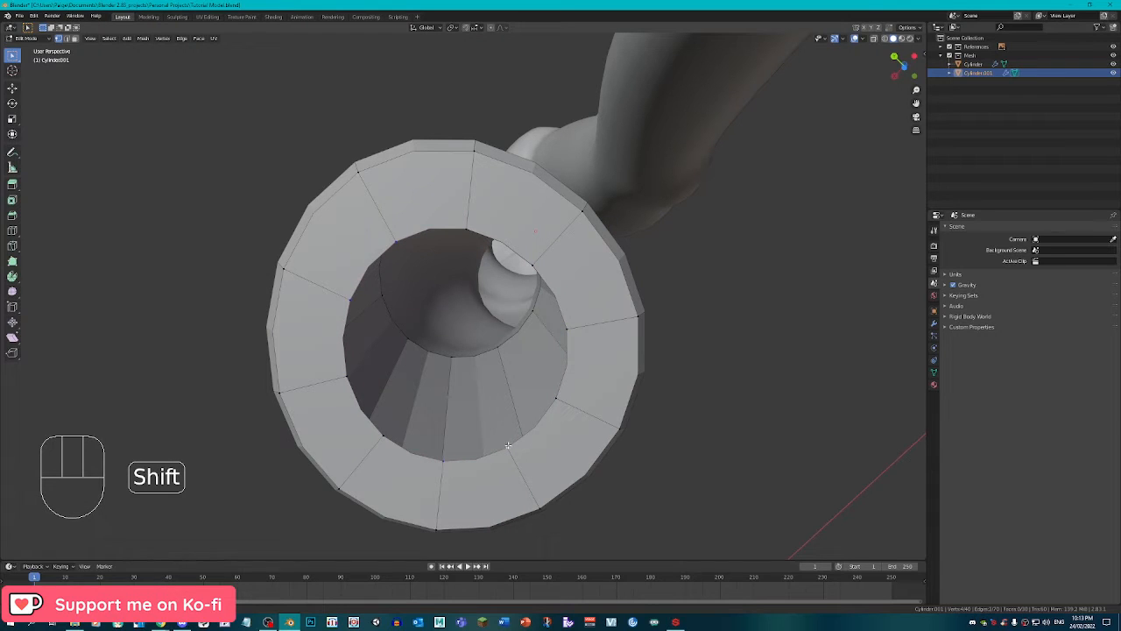
pyautogui.press('f')
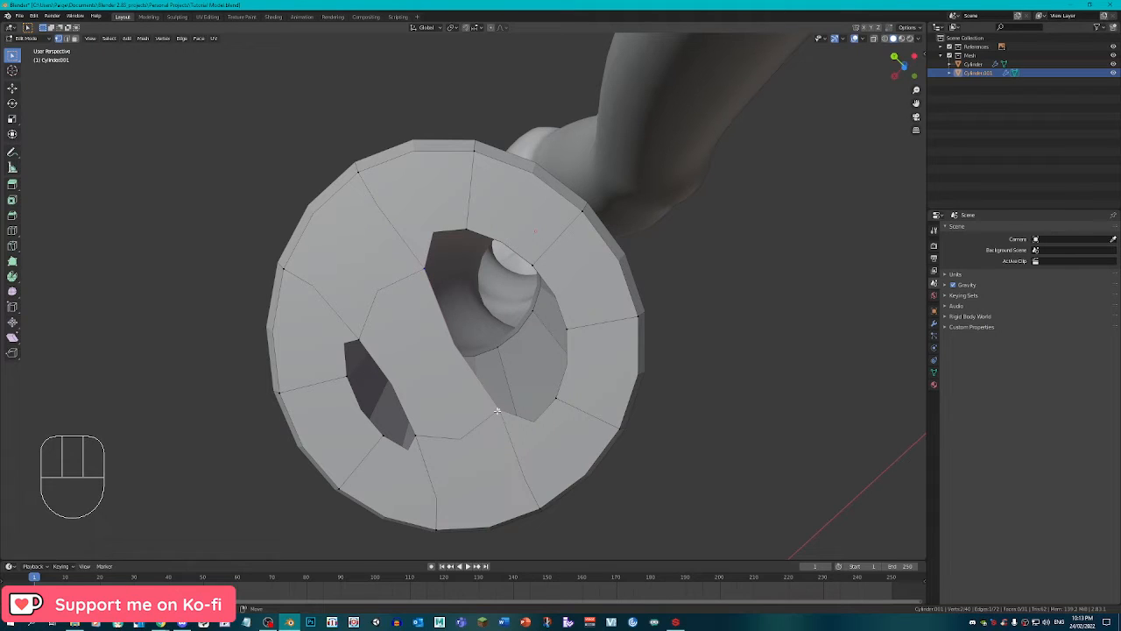
pyautogui.press('f')
pyautogui.press('f')
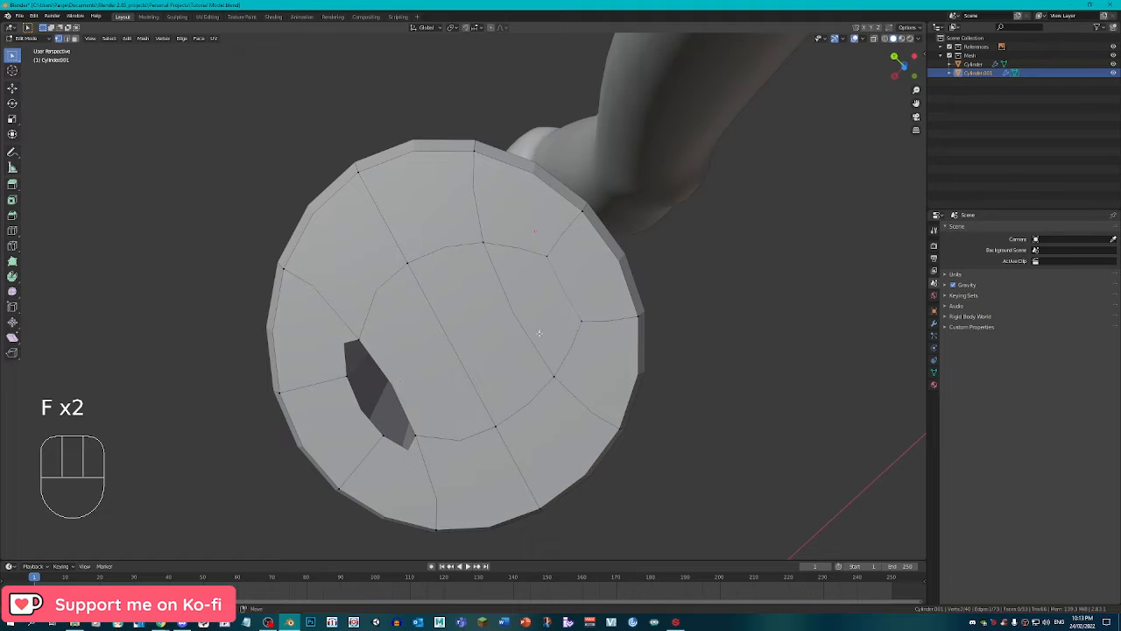
pyautogui.rightClick(360, 342)
pyautogui.keyDown('shift'); pyautogui.rightClick(421, 448); pyautogui.keyUp('shift')
pyautogui.press('f')
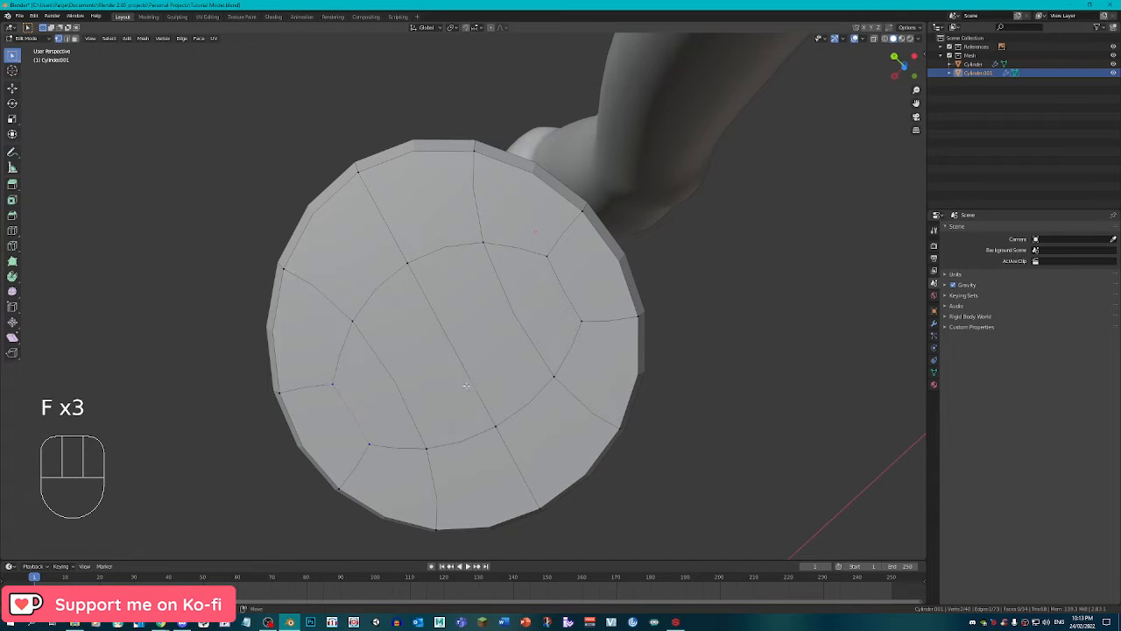
# Select the vertices of the filled centre of the bottom cap and apply Smooth Vertices.
pyautogui.scroll(-1, 480, 359)
pyautogui.scroll(1, 495, 312)
pyautogui.press('c')
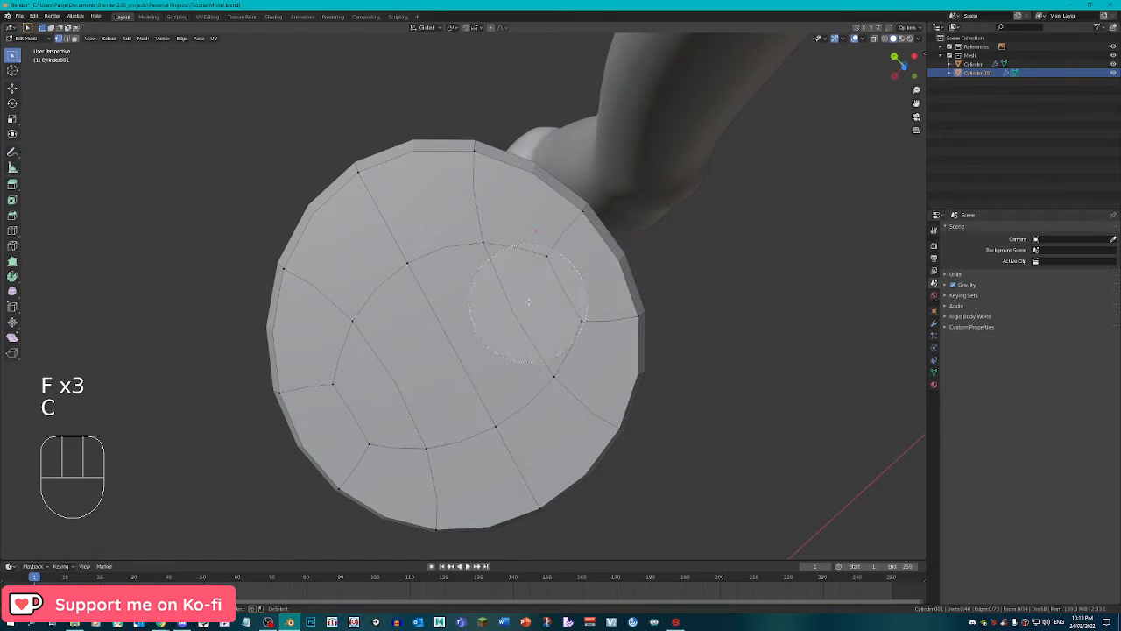
pyautogui.moveTo(386, 330); pyautogui.dragTo(524, 380)
pyautogui.rightClick(524, 339)
pyautogui.press('q')
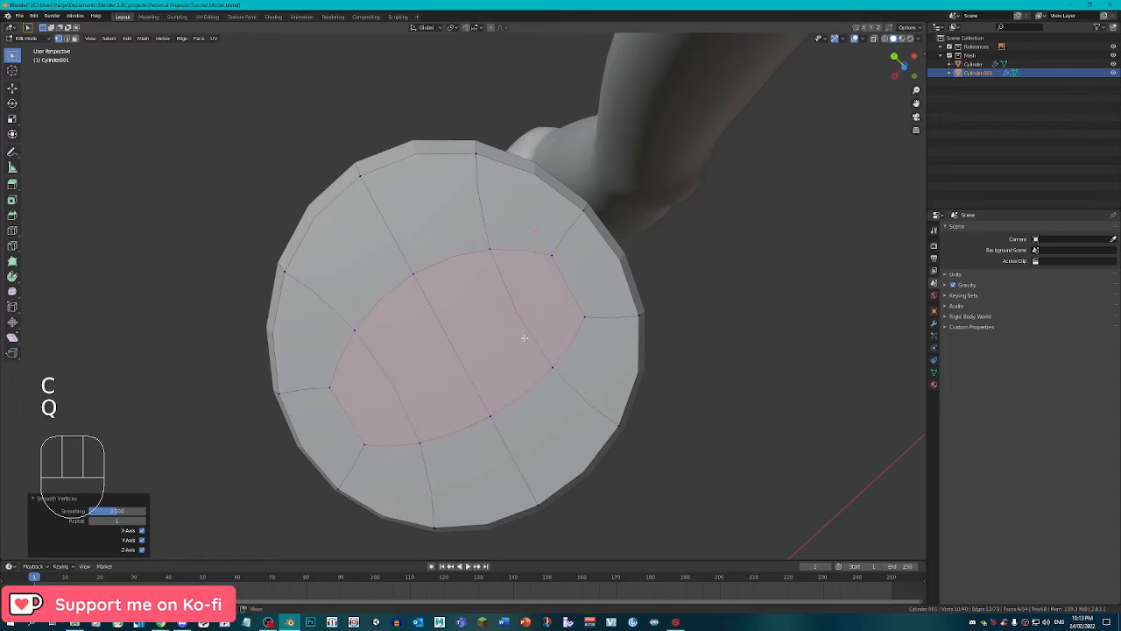
# Add a horizontal edge loop around the extruded ankle tube, just above its capped bottom.
pyautogui.scroll(-3, 524, 338)
pyautogui.moveTo(523, 339)
pyautogui.mouseDown(button='middle')
pyautogui.moveTo(541, 325)
pyautogui.moveTo(541, 391)
pyautogui.moveTo(643, 391)
pyautogui.mouseUp(button='middle')
pyautogui.scroll(-3, 641, 389)
pyautogui.press('Tab')
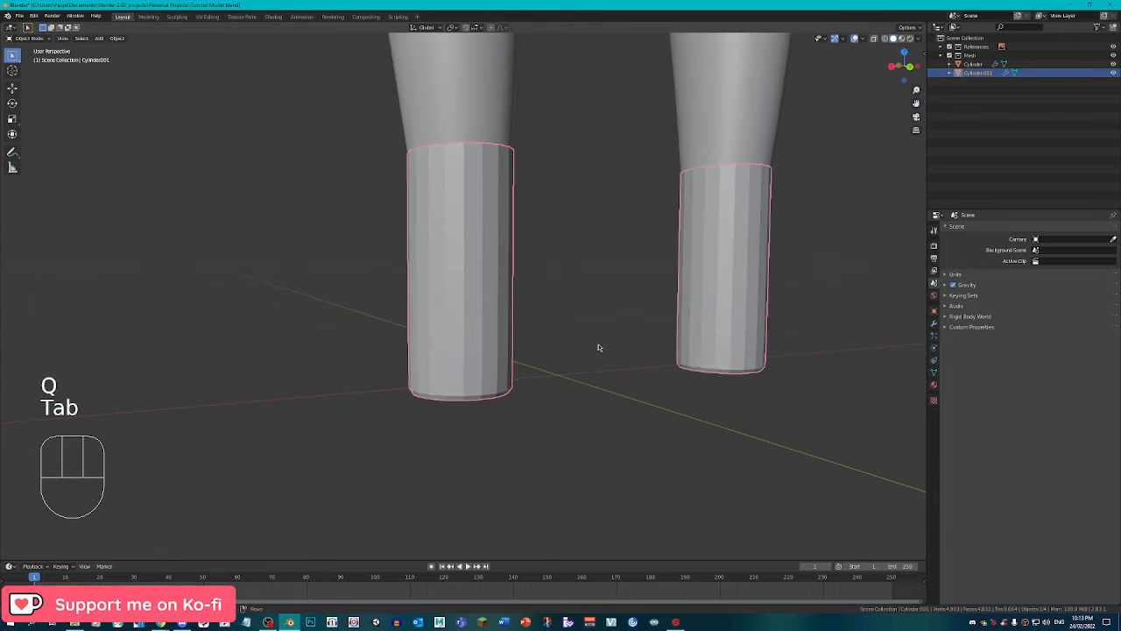
pyautogui.press('Tab')
pyautogui.moveTo(598, 347); pyautogui.dragTo(508, 353, button='middle')
pyautogui.press('KP_3')
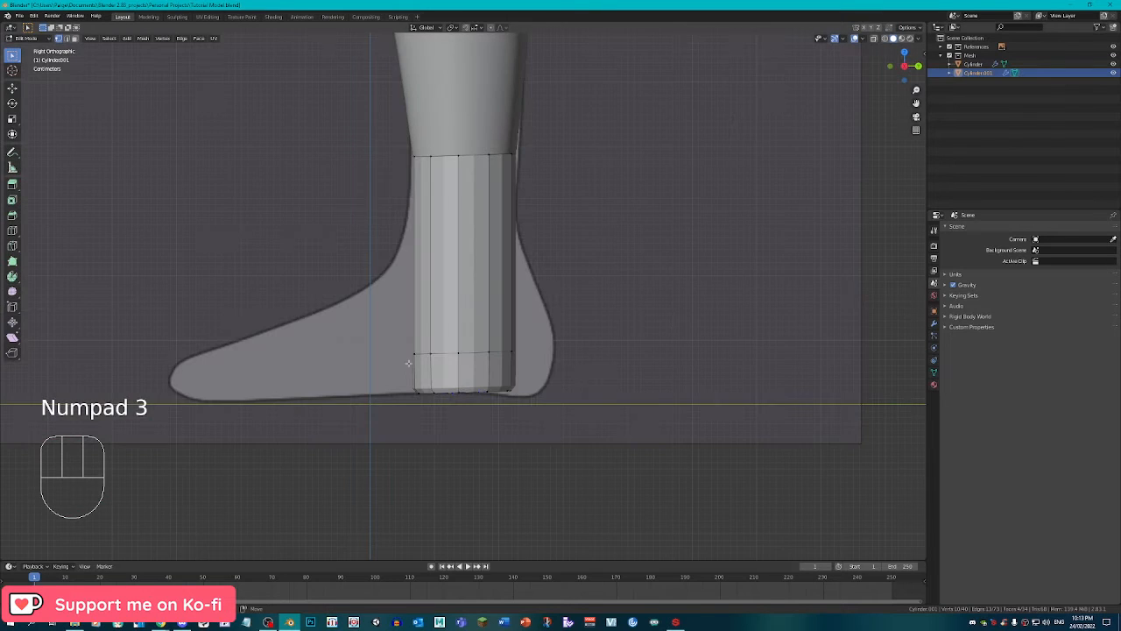
# Turn on X-ray display for selecting the ankle tube's vertices through the mesh.
pyautogui.scroll(5, 408, 362)
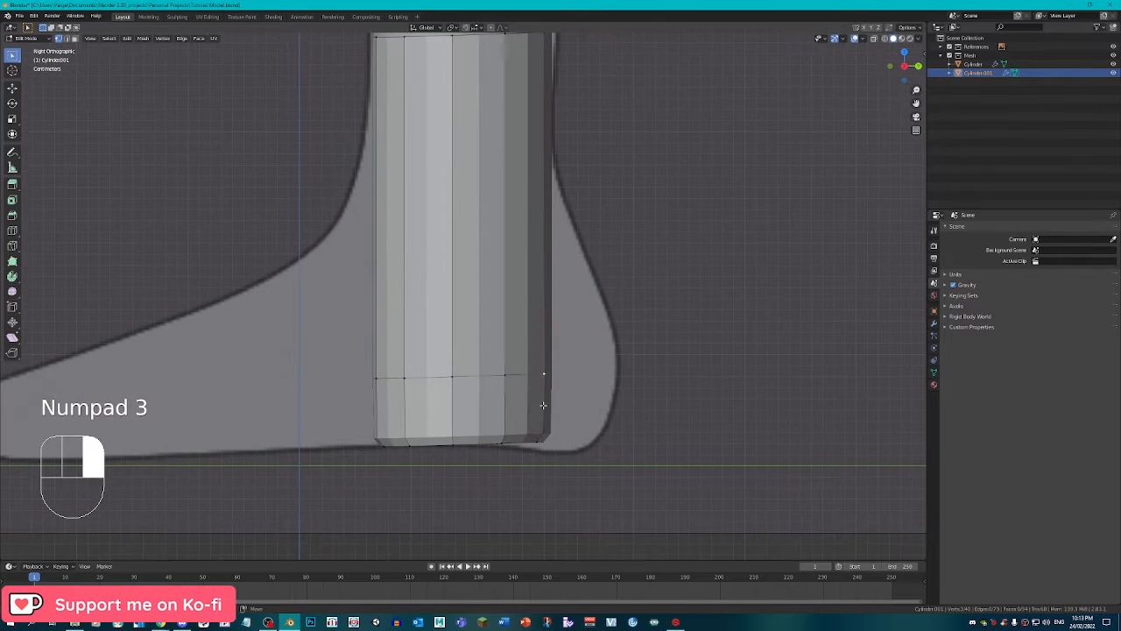
pyautogui.press('c')
pyautogui.rightClick(542, 409)
pyautogui.click(874, 39)
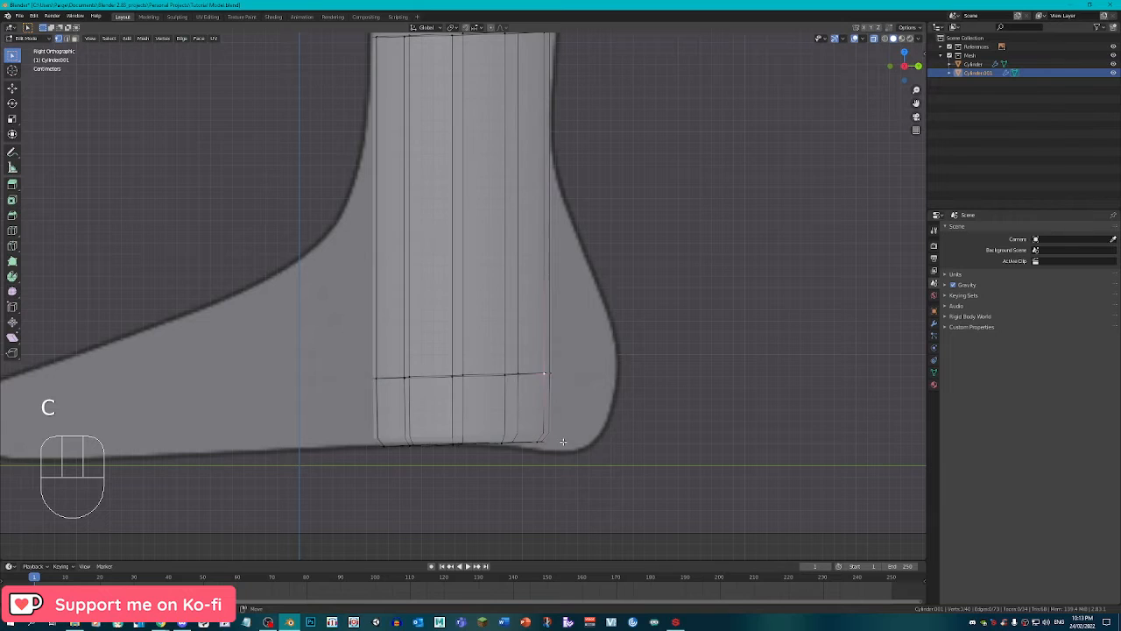
pyautogui.click(564, 442)
pyautogui.press('c')
pyautogui.moveTo(579, 435); pyautogui.dragTo(419, 420)
pyautogui.rightClick(417, 420)
pyautogui.click(579, 470)
# Select all vertices of the bottom cap and flatten them by scaling to 0 along Z.
pyautogui.press('c')
pyautogui.moveTo(564, 482); pyautogui.dragTo(447, 498)
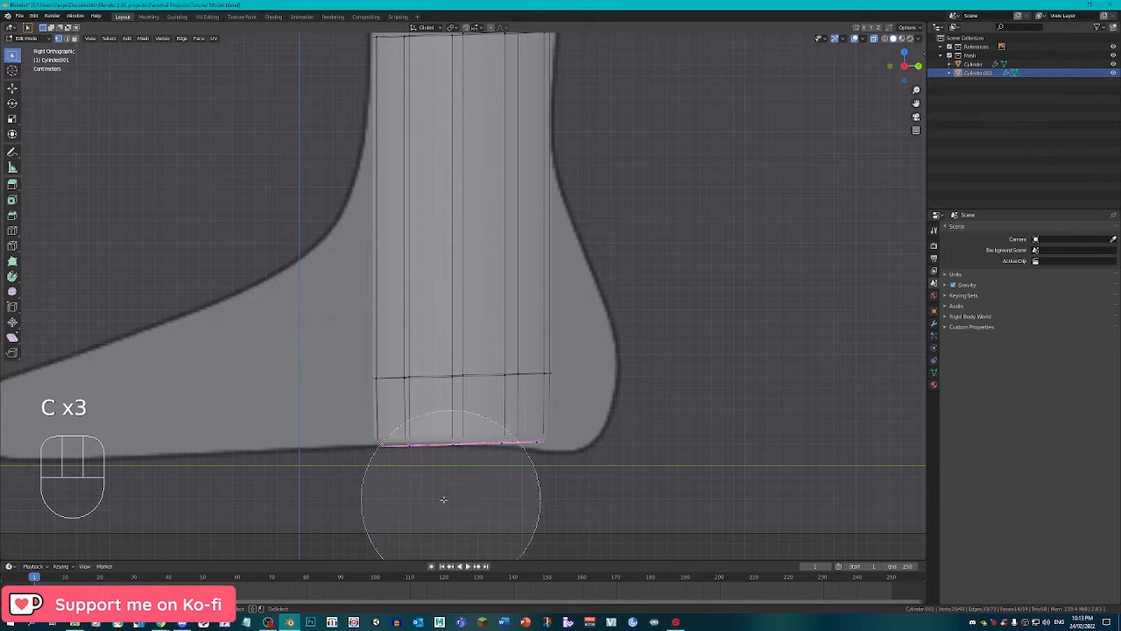
pyautogui.rightClick(449, 499)
pyautogui.press('s')
pyautogui.press('z')
pyautogui.press('0')
pyautogui.click(604, 436)
# Select the edge loop just above the bottom cap and flatten it by scaling to 0 along Z.
pyautogui.rightClick(505, 393)
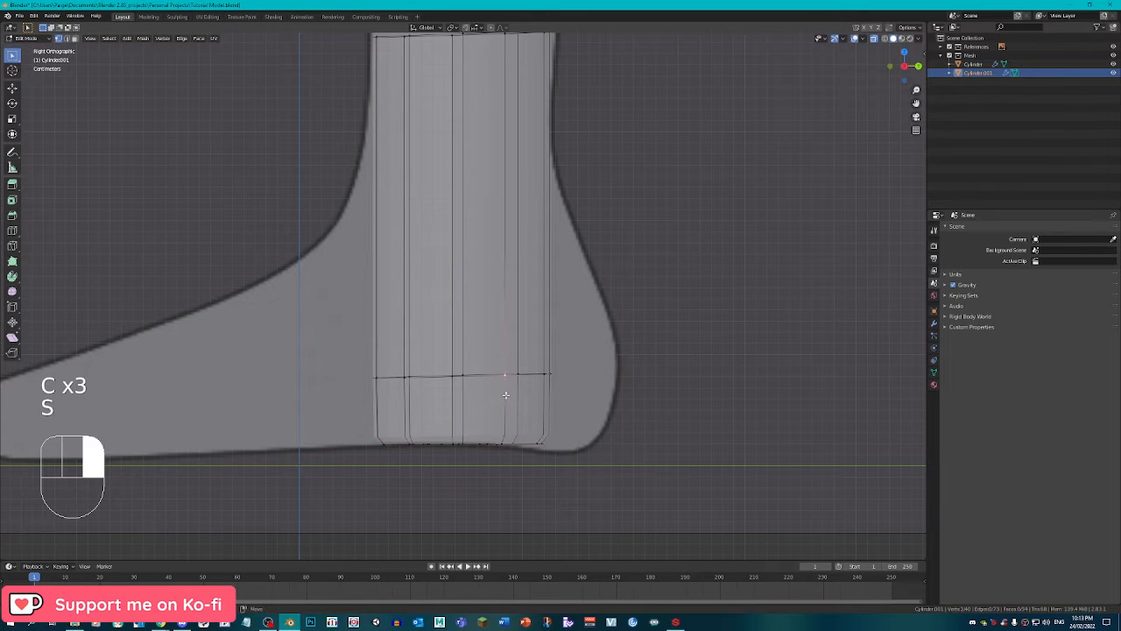
pyautogui.press('c')
pyautogui.moveTo(579, 350); pyautogui.dragTo(408, 353)
pyautogui.rightClick(407, 353)
pyautogui.press('s')
pyautogui.press('z')
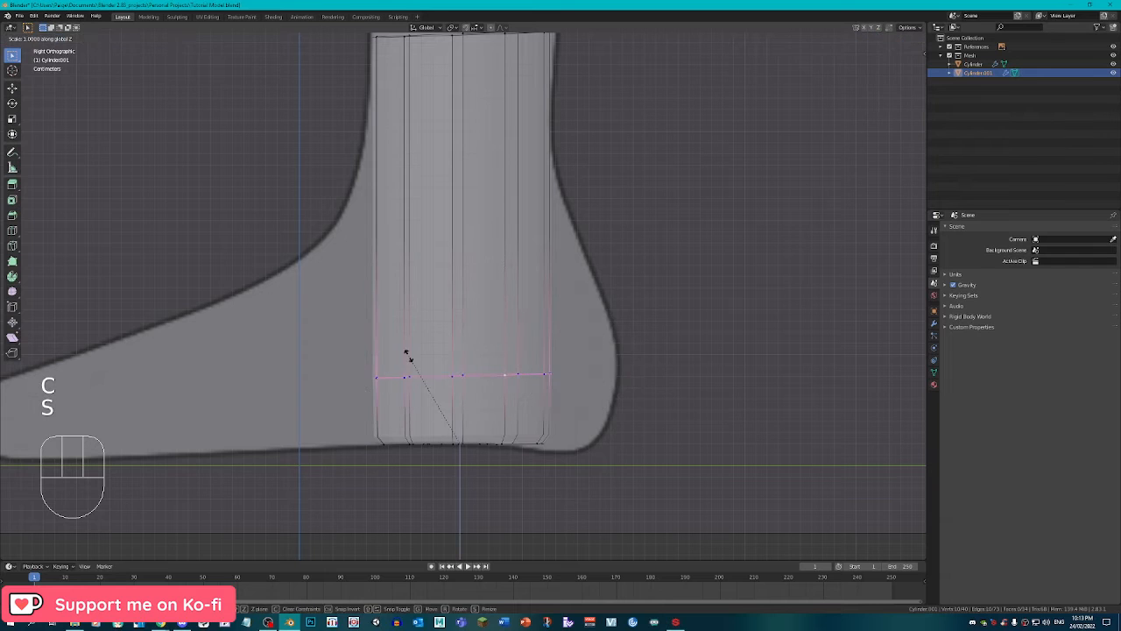
pyautogui.press('0')
pyautogui.click(408, 355)
# Select the tube's lowest rings, move them about 0.028 m along Y toward the heel and enlarge them by about 1.18.
pyautogui.rightClick(508, 419)
pyautogui.press('c')
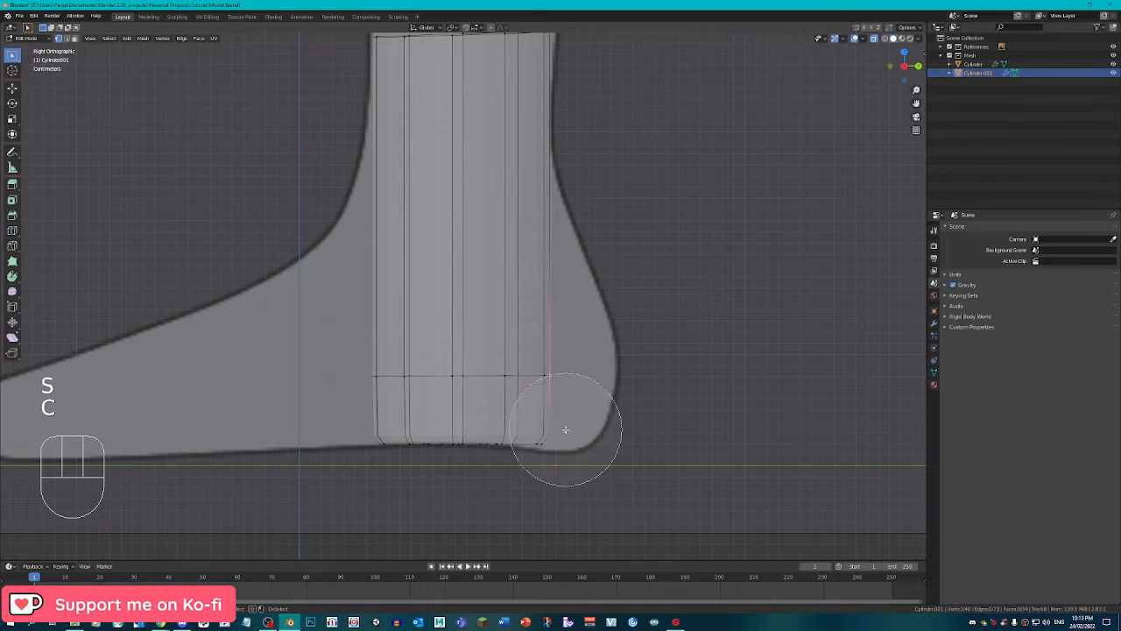
pyautogui.moveTo(565, 429); pyautogui.dragTo(419, 391)
pyautogui.rightClick(418, 392)
pyautogui.press('g')
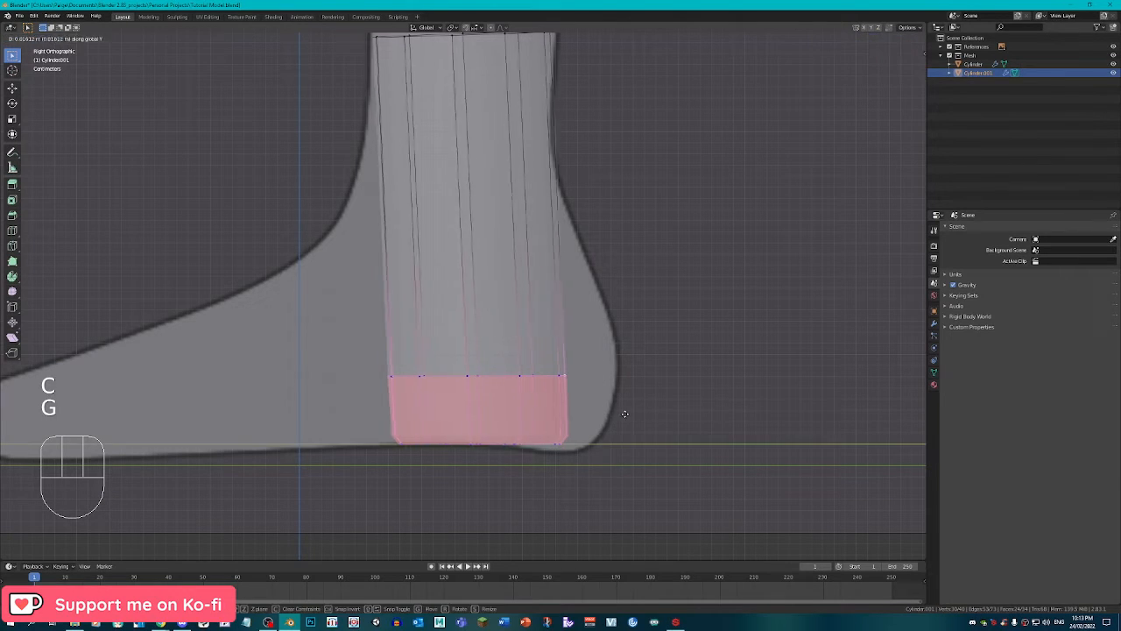
pyautogui.click(643, 412)
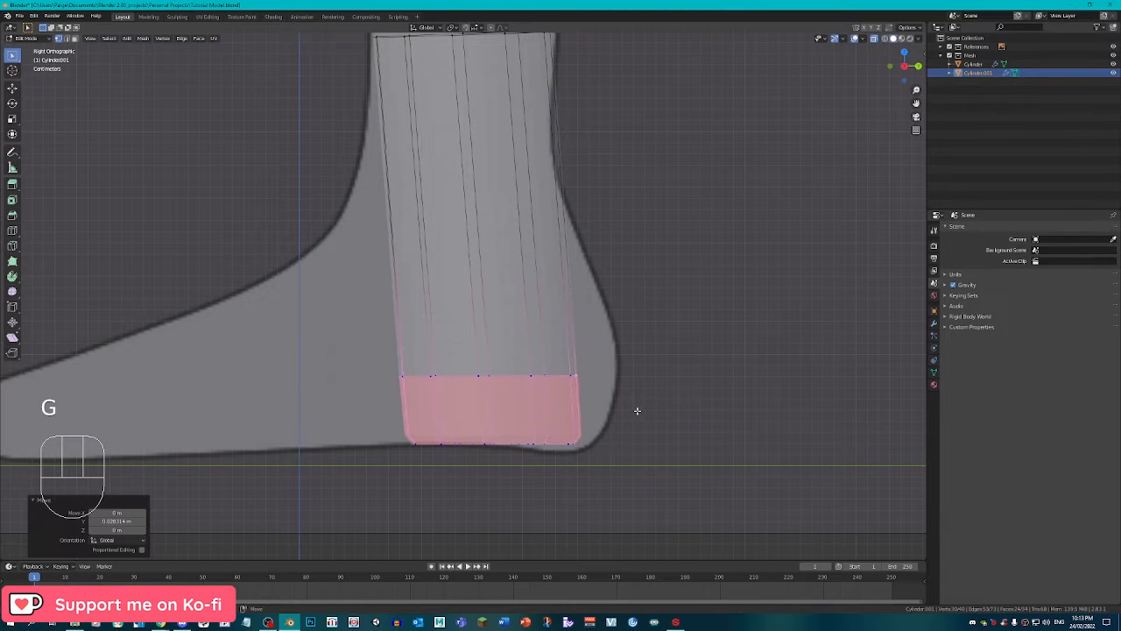
pyautogui.press('s')
pyautogui.click(660, 409)
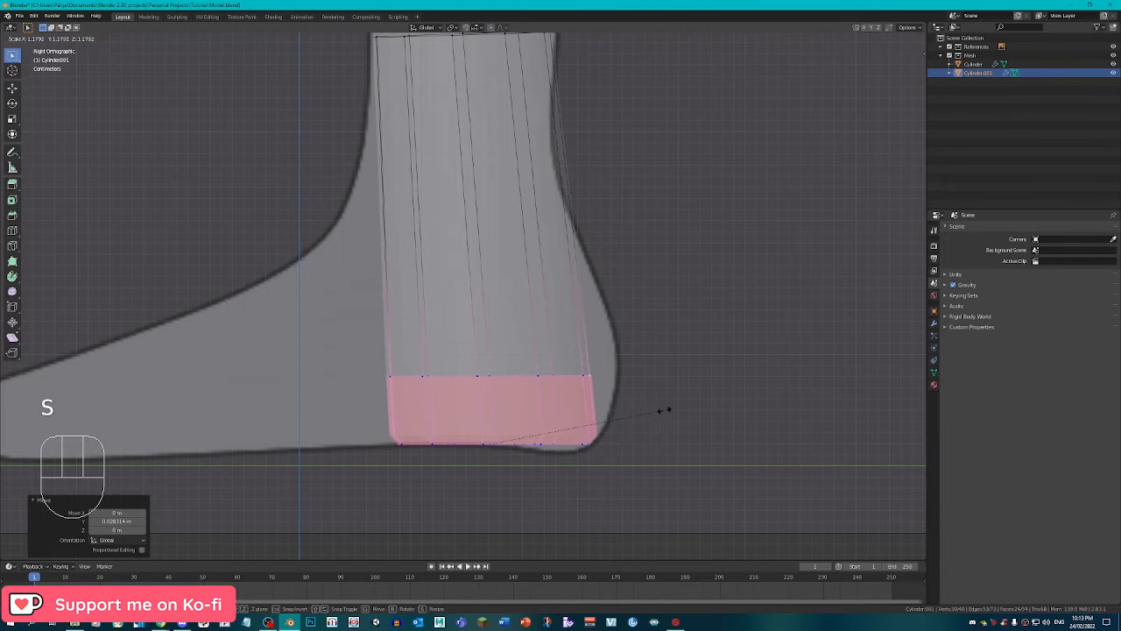
# Shade the foot object smooth in Object Mode.
pyautogui.press('Tab')
pyautogui.moveTo(629, 315); pyautogui.dragTo(534, 263, button='middle')
pyautogui.press('w')
pyautogui.click(663, 304)
# Add a horizontal edge loop in the upper ankle, a short distance below the tube's top ring.
pyautogui.press('KP_3')
pyautogui.press('Tab')
pyautogui.scroll(5, 544, 288)
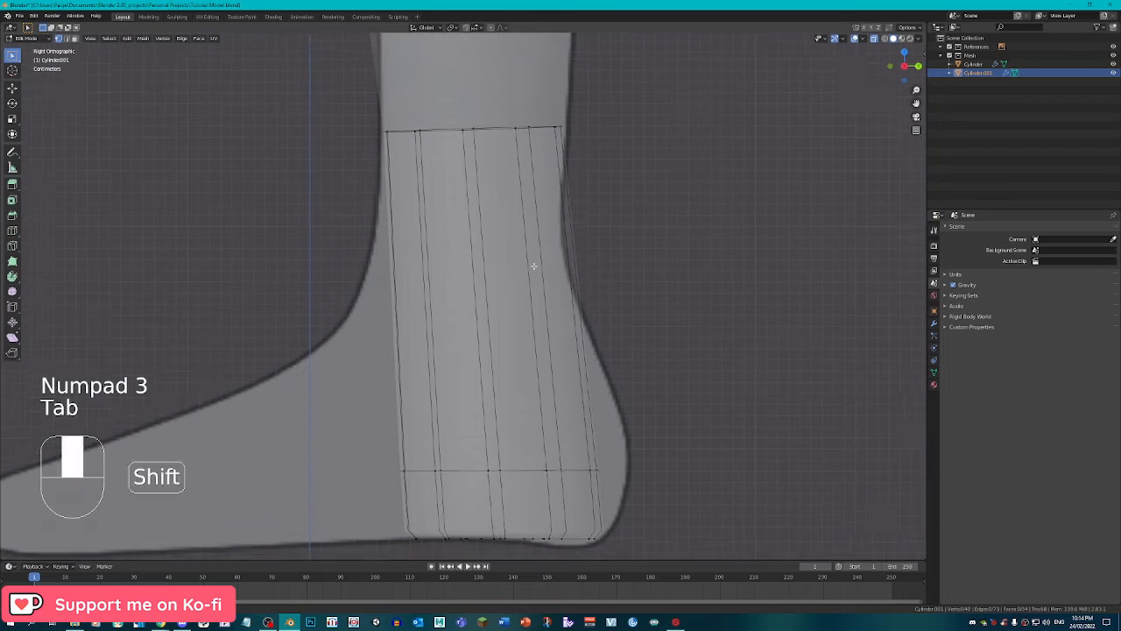
pyautogui.hotkey('ctrl', 'r')
pyautogui.click(536, 333)
pyautogui.click(529, 130)
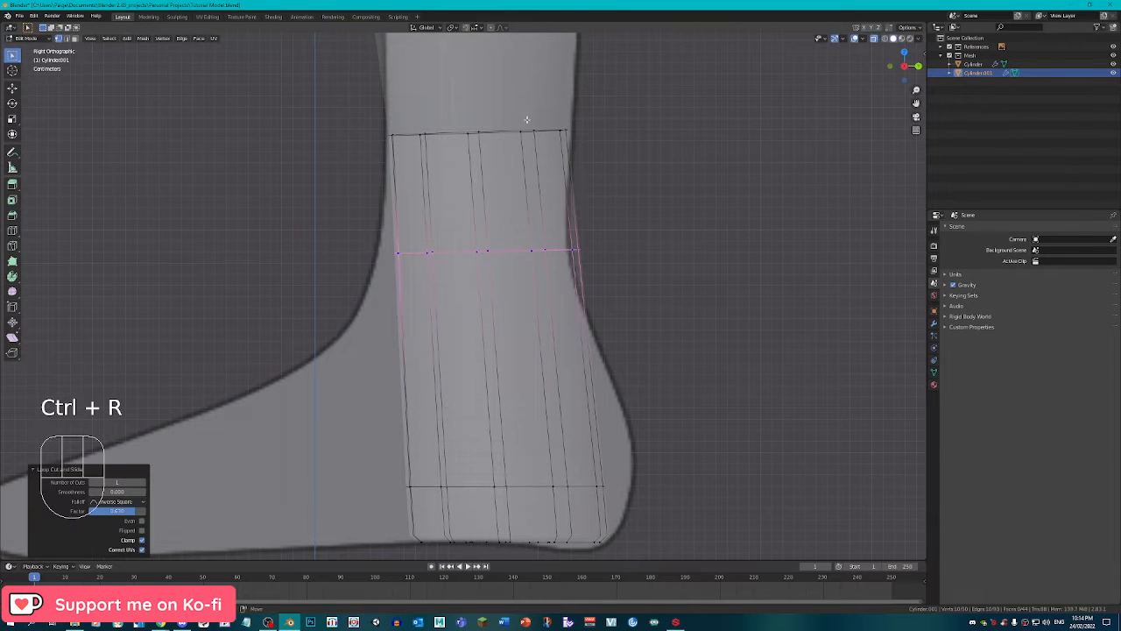
# Shift the upper ankle loop along Y toward the toes and tilt it about 5 degrees to follow the side drawing.
pyautogui.press('g')
pyautogui.middleClick(658, 213)
pyautogui.click(643, 220)
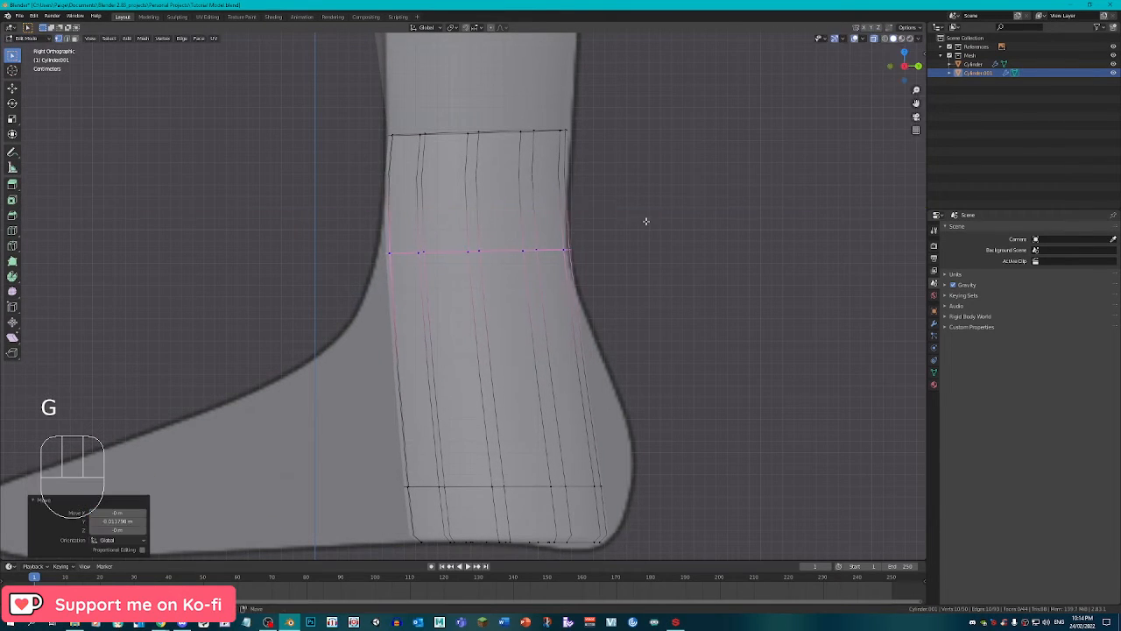
pyautogui.press('r')
pyautogui.click(659, 202)
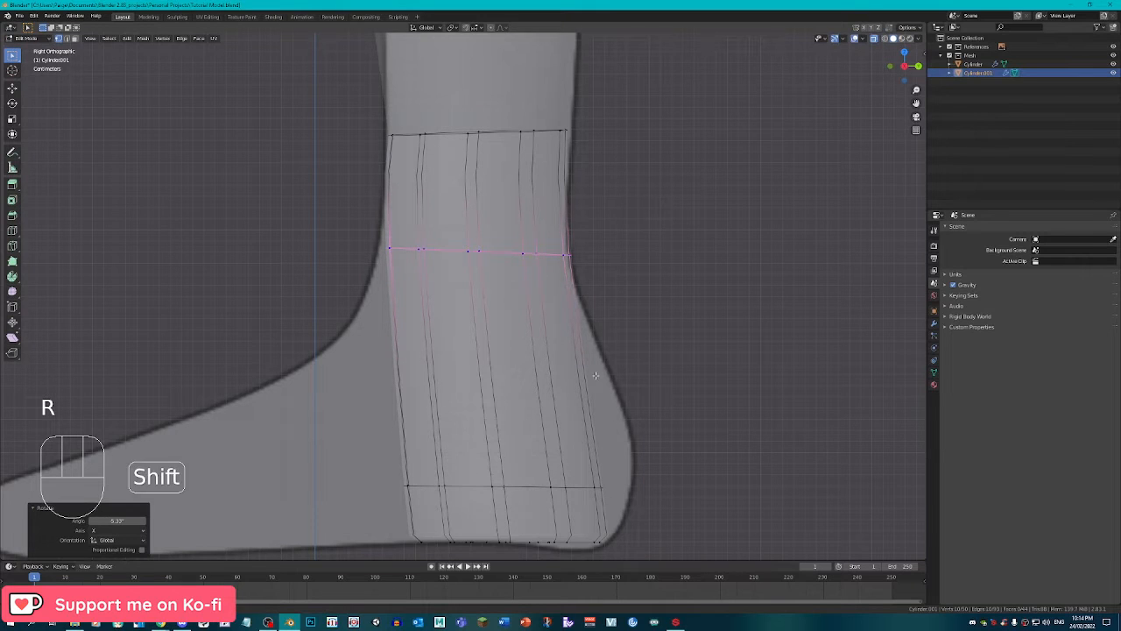
# Add a horizontal edge loop across the lower foot at the height where the heel bulges most.
pyautogui.keyDown('shift'); pyautogui.scroll(-3, 623, 318); pyautogui.keyUp('shift')
pyautogui.hotkey('ctrl', 'r')
pyautogui.click(565, 340)
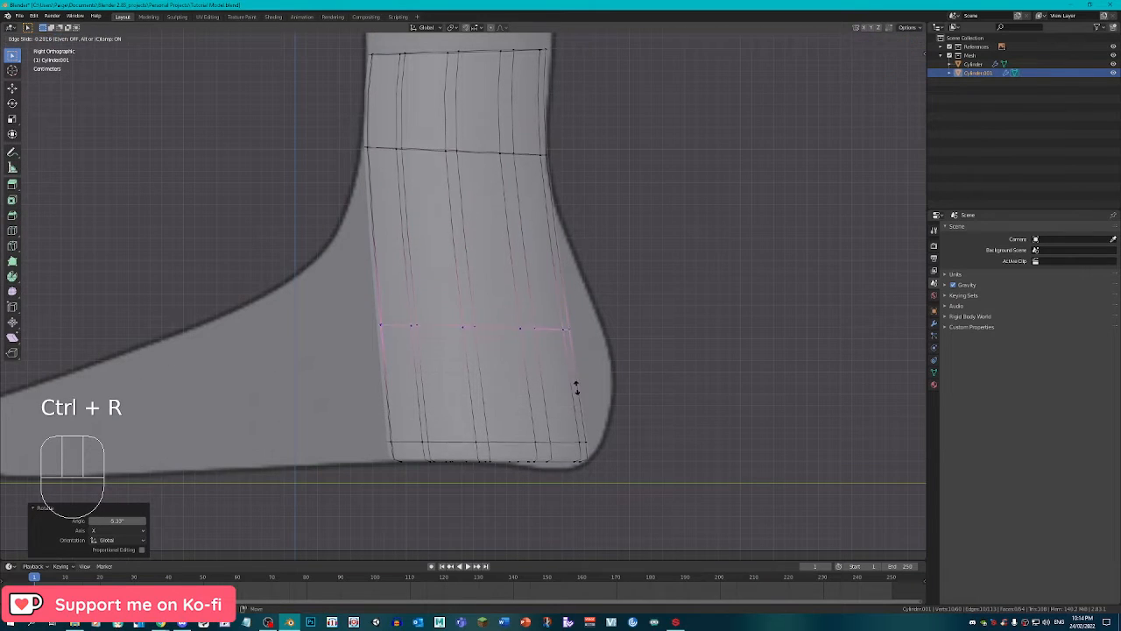
pyautogui.click(579, 396)
# Scale the heel loop by about 1.29 along Y and move it back to meet the heel outline.
pyautogui.press('s')
pyautogui.middleClick(589, 394)
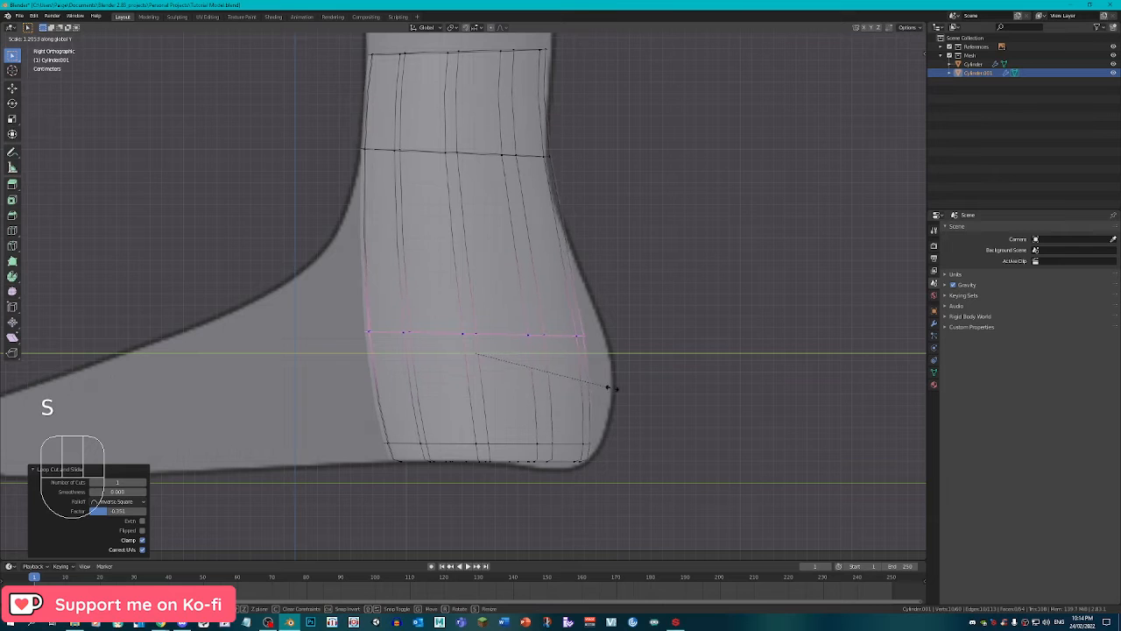
pyautogui.click(613, 389)
pyautogui.press('g')
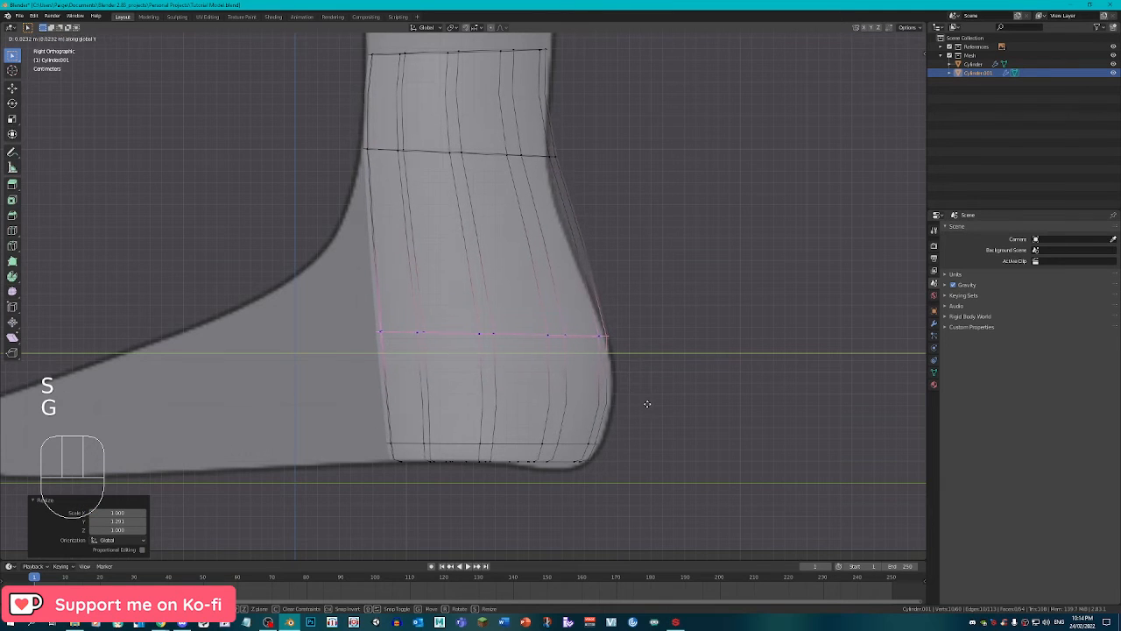
pyautogui.click(647, 403)
# Add a centred edge loop midway between the upper ankle loop and the heel loop.
pyautogui.hotkey('ctrl', 'r')
pyautogui.click(571, 194)
pyautogui.rightClick(571, 194)
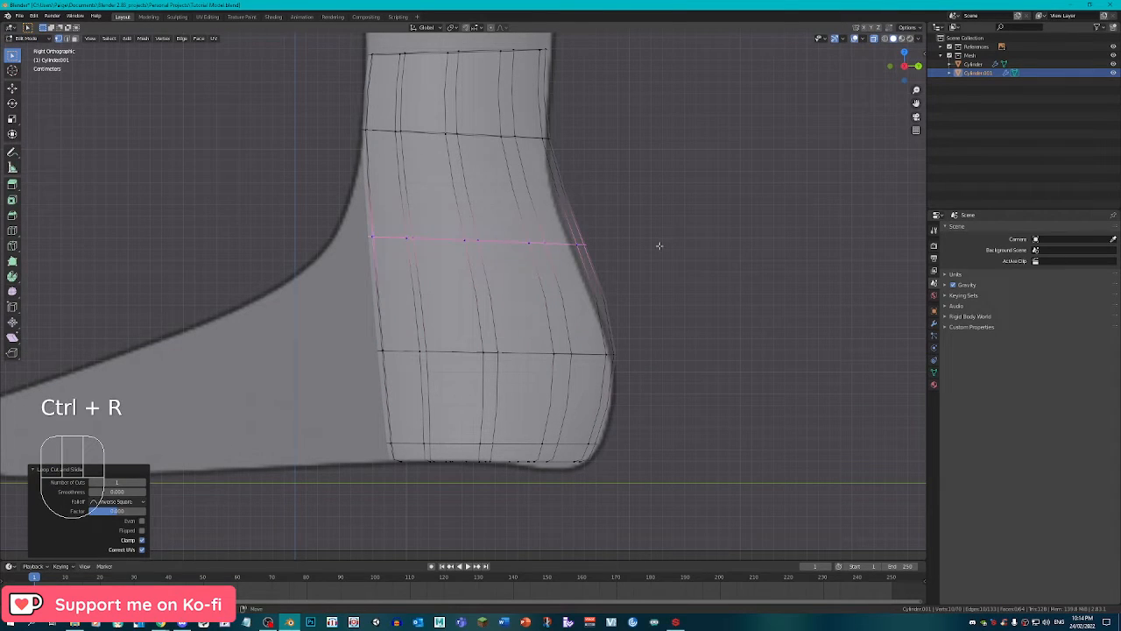
# Scale the middle loop to about 0.94 along Y and move it along Y to fit the side outline.
pyautogui.press('s')
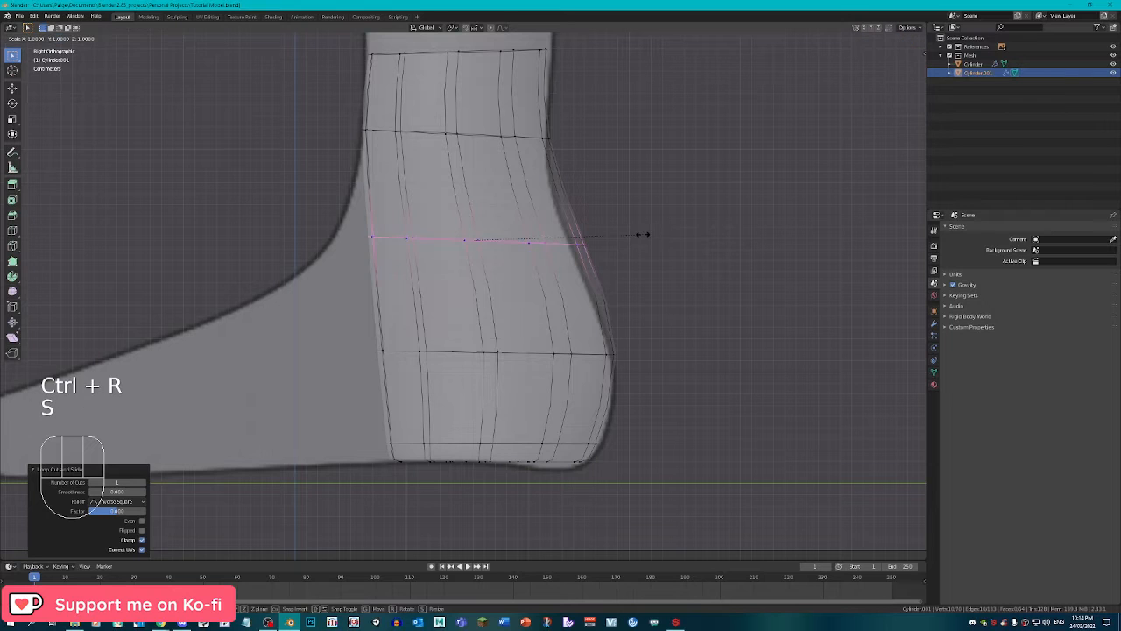
pyautogui.rightClick(637, 232)
pyautogui.press('s')
pyautogui.middleClick(637, 232)
pyautogui.click(627, 226)
pyautogui.press('g')
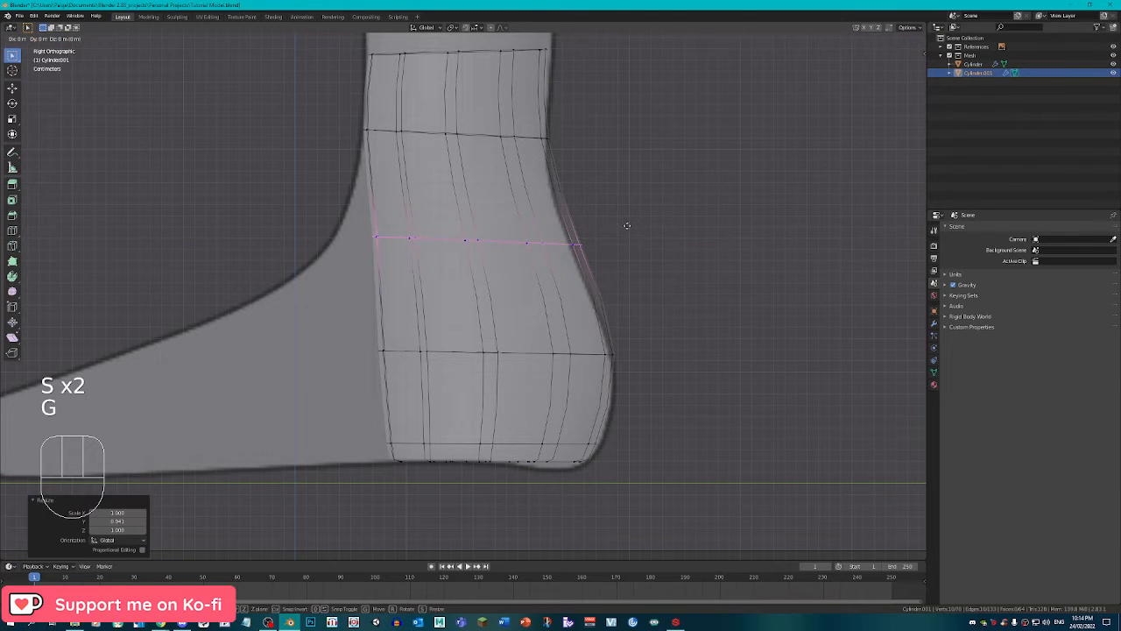
pyautogui.middleClick(627, 226)
pyautogui.click(616, 218)
# Select the upper ankle loop, level it by rotating around X and nudge it along Y to match the side drawing.
pyautogui.keyDown('alt'); pyautogui.rightClick(516, 132); pyautogui.keyUp('alt')
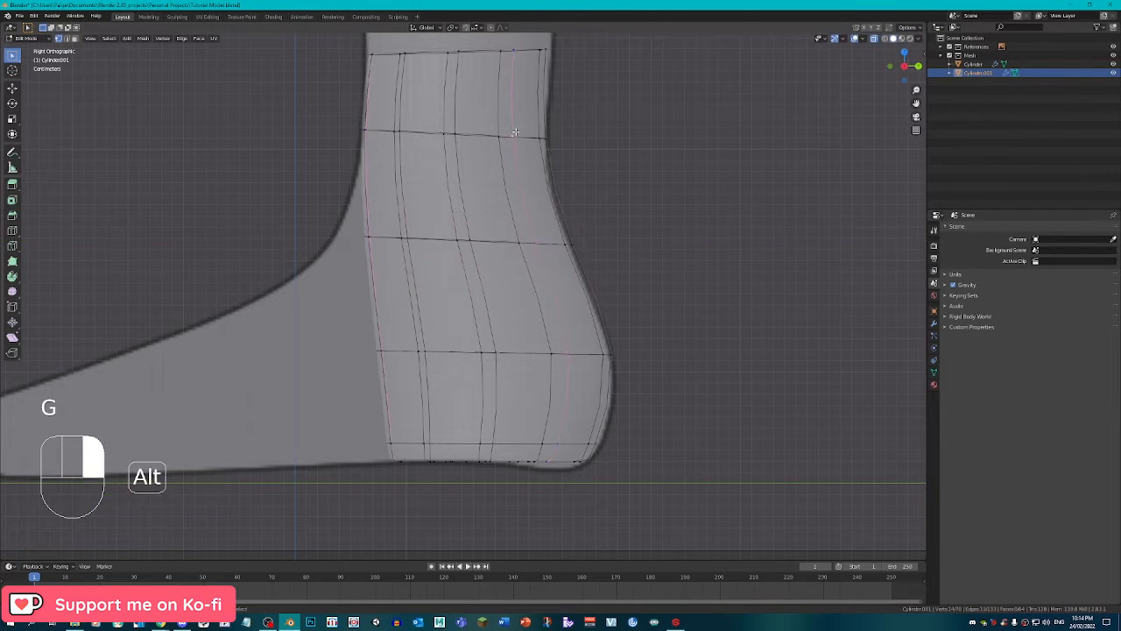
pyautogui.keyDown('alt'); pyautogui.rightClick(516, 136); pyautogui.keyUp('alt')
pyautogui.keyDown('shift'); pyautogui.moveTo(560, 161); pyautogui.dragTo(589, 269, button='middle'); pyautogui.keyUp('shift')
pyautogui.press('r')
pyautogui.press('x')
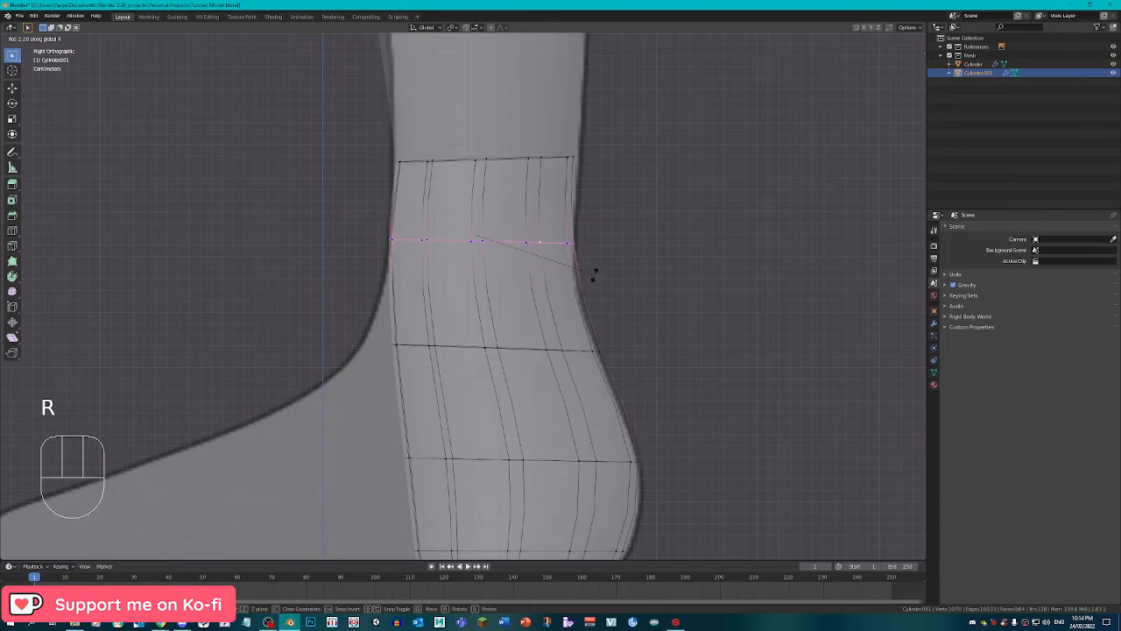
pyautogui.click(598, 269)
pyautogui.press('g')
pyautogui.middleClick(598, 268)
pyautogui.click(599, 270)
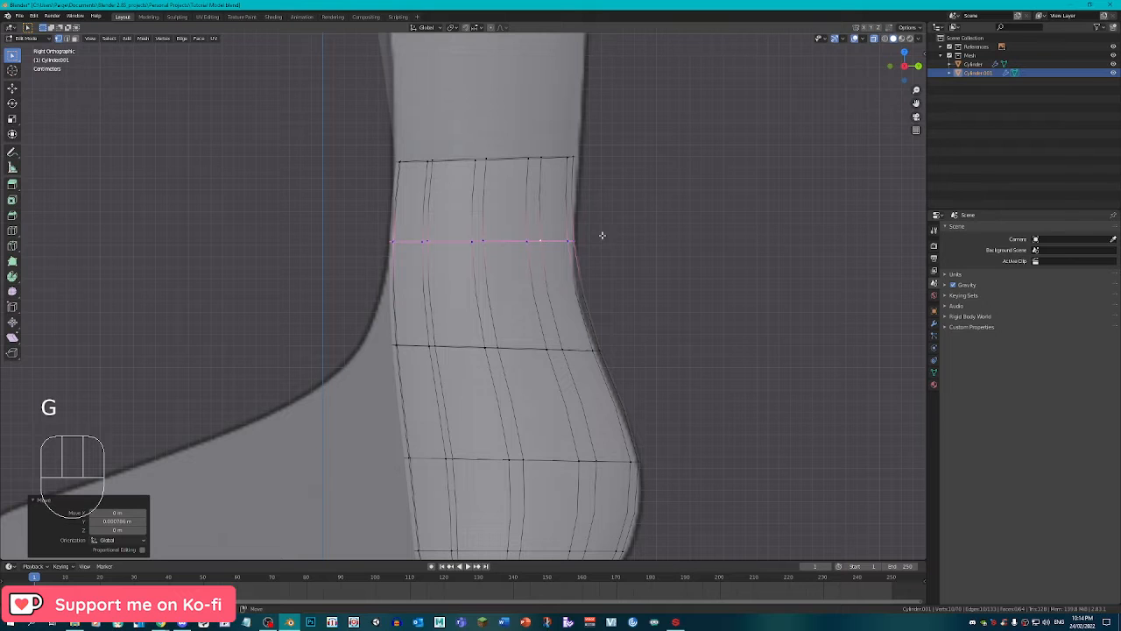
# Add an edge loop between the heel loop and the sole, and slide it down toward the sole.
pyautogui.scroll(-1, 603, 236)
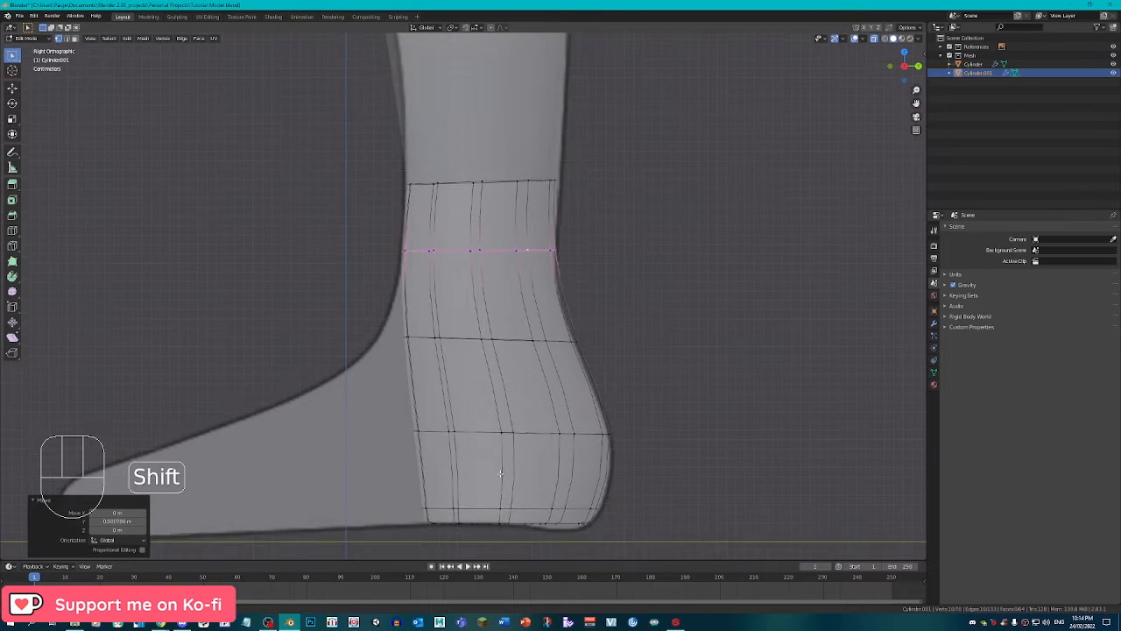
pyautogui.keyDown('shift'); pyautogui.moveTo(499, 465); pyautogui.dragTo(496, 402, button='middle'); pyautogui.keyUp('shift')
pyautogui.scroll(2, 519, 438)
pyautogui.keyDown('shift'); pyautogui.moveTo(627, 475); pyautogui.dragTo(605, 421, button='middle'); pyautogui.keyUp('shift')
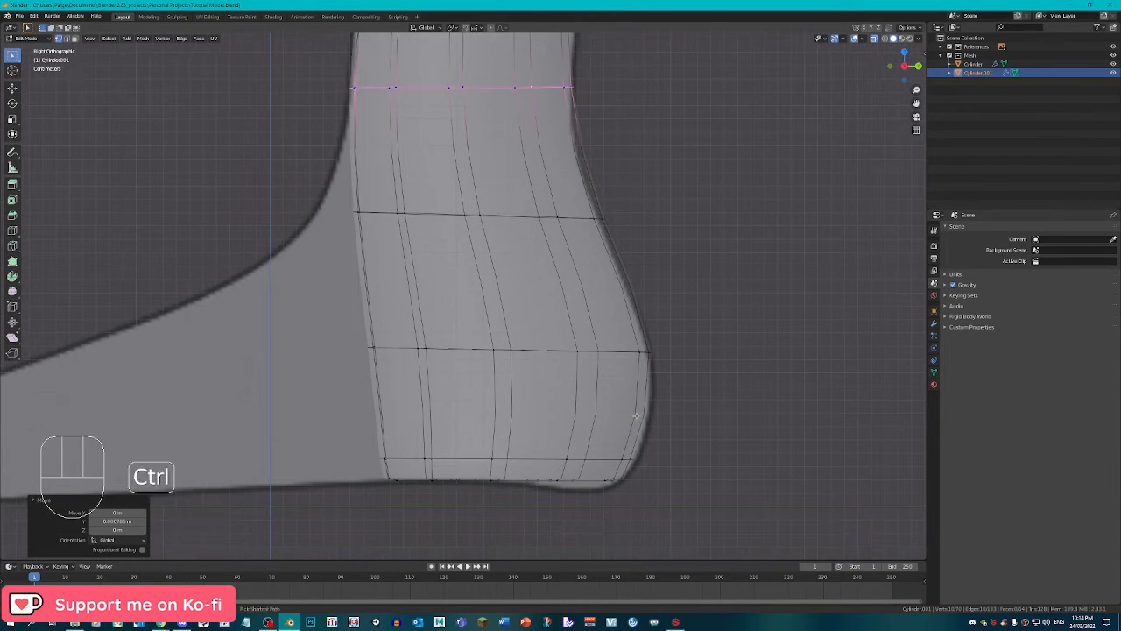
pyautogui.hotkey('ctrl', 'r')
pyautogui.click(639, 417)
pyautogui.press('g')
pyautogui.press('g')
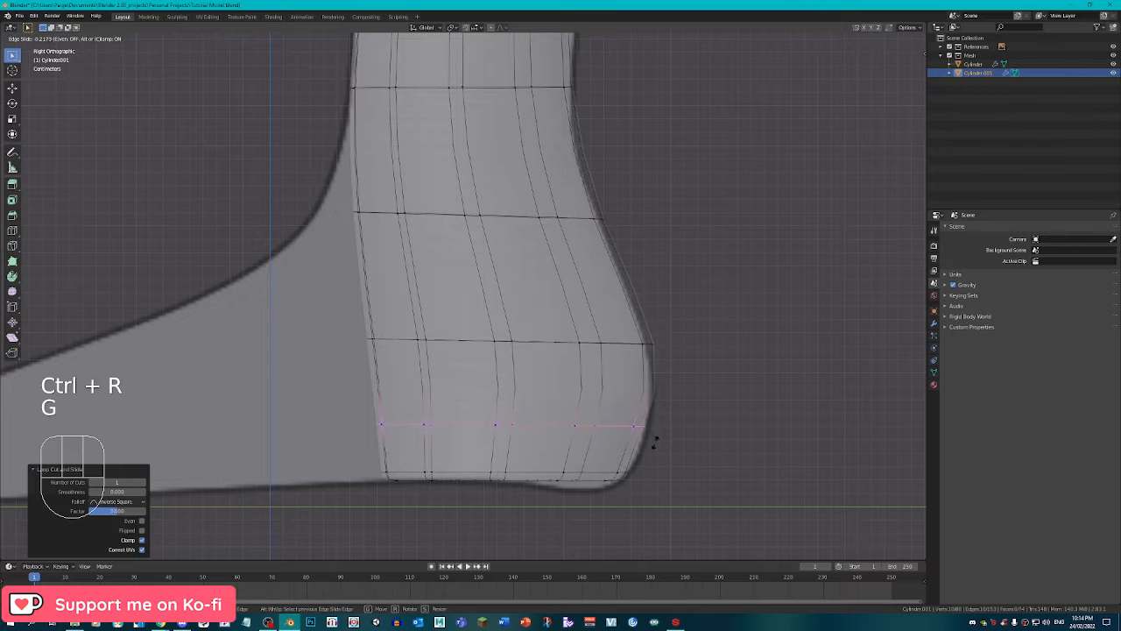
pyautogui.click(656, 448)
# Widen the lower heel loop along Y, shift it onto the heel curve and slide it slightly further down.
pyautogui.press('s')
pyautogui.press('y')
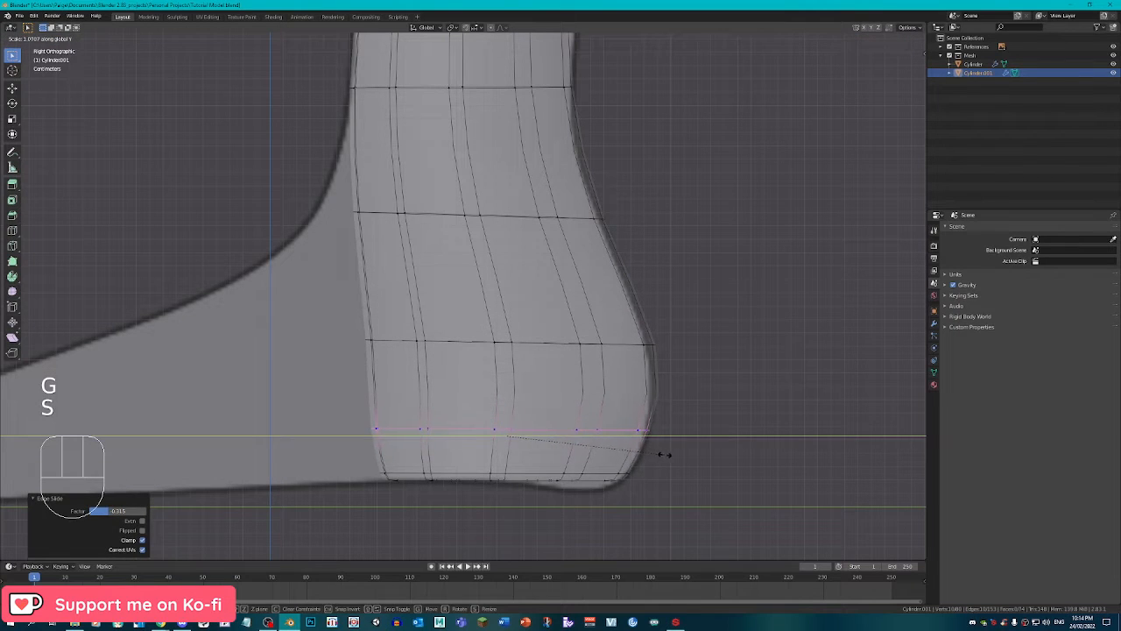
pyautogui.press('g')
pyautogui.press('g')
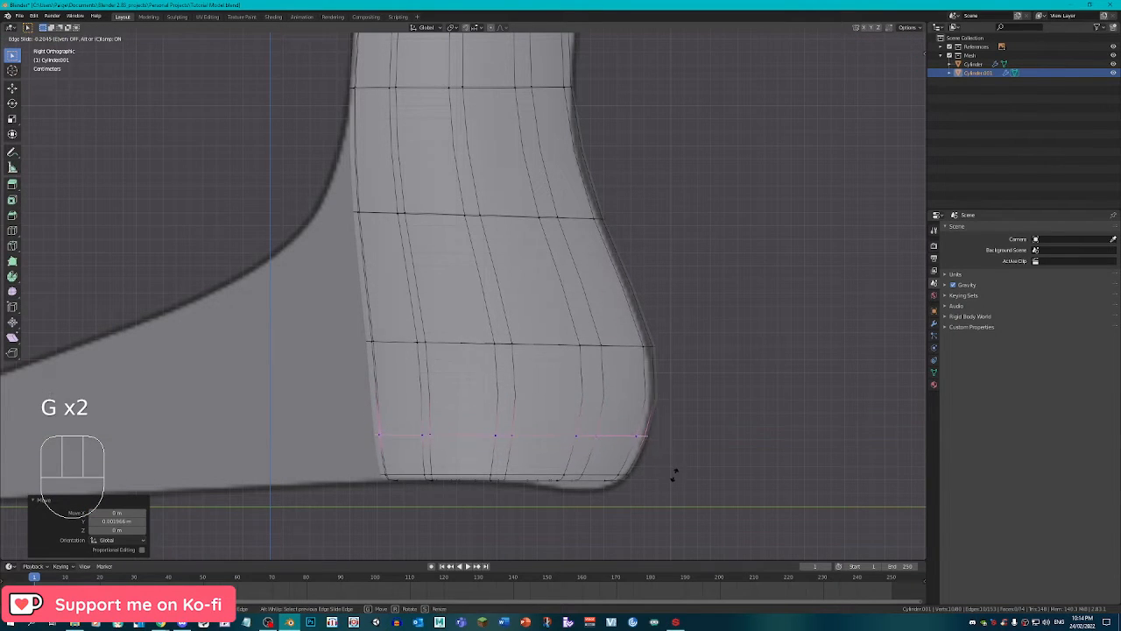
pyautogui.click(669, 470)
# In front view, select the loop at the heel's bulge and narrow it to about 0.91 along X.
pyautogui.press('Tab')
pyautogui.moveTo(515, 420); pyautogui.dragTo(597, 408, button='middle')
pyautogui.press('Tab')
pyautogui.press('KP_1')
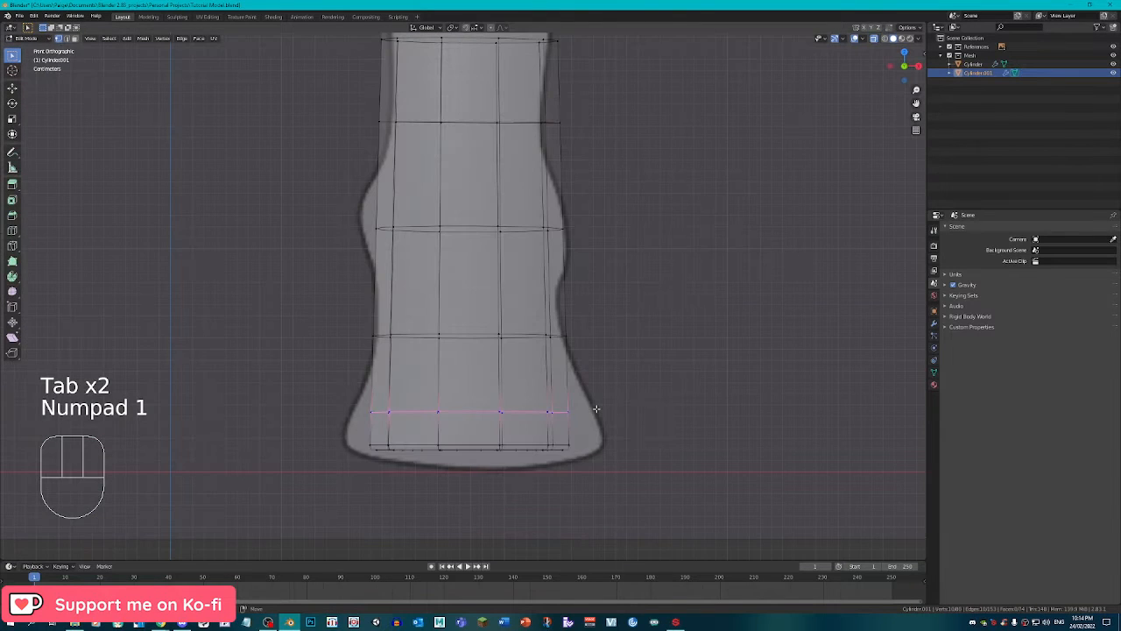
pyautogui.scroll(2, 596, 409)
pyautogui.keyDown('alt'); pyautogui.rightClick(477, 344); pyautogui.keyUp('alt')
pyautogui.press('s')
pyautogui.press('x')
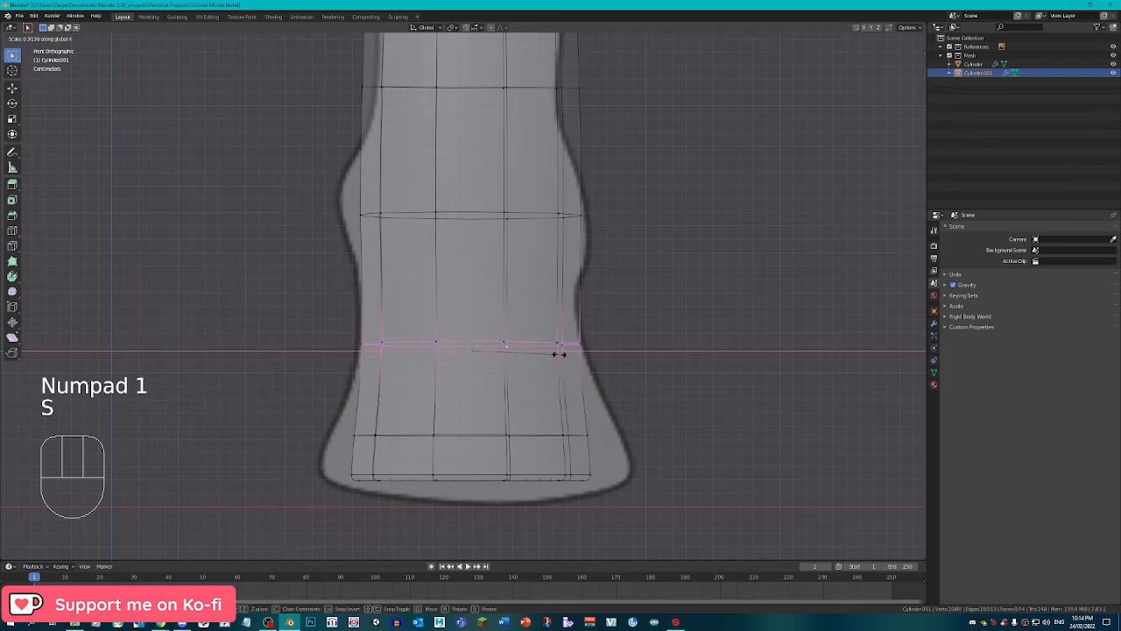
pyautogui.click(561, 354)
# Select the upper ankle loop and scale it down to about 0.9 to fit the narrow part of the front outline.
pyautogui.keyDown('alt'); pyautogui.rightClick(496, 216); pyautogui.keyUp('alt')
pyautogui.keyDown('shift'); pyautogui.scroll(5, 529, 264); pyautogui.keyUp('shift')
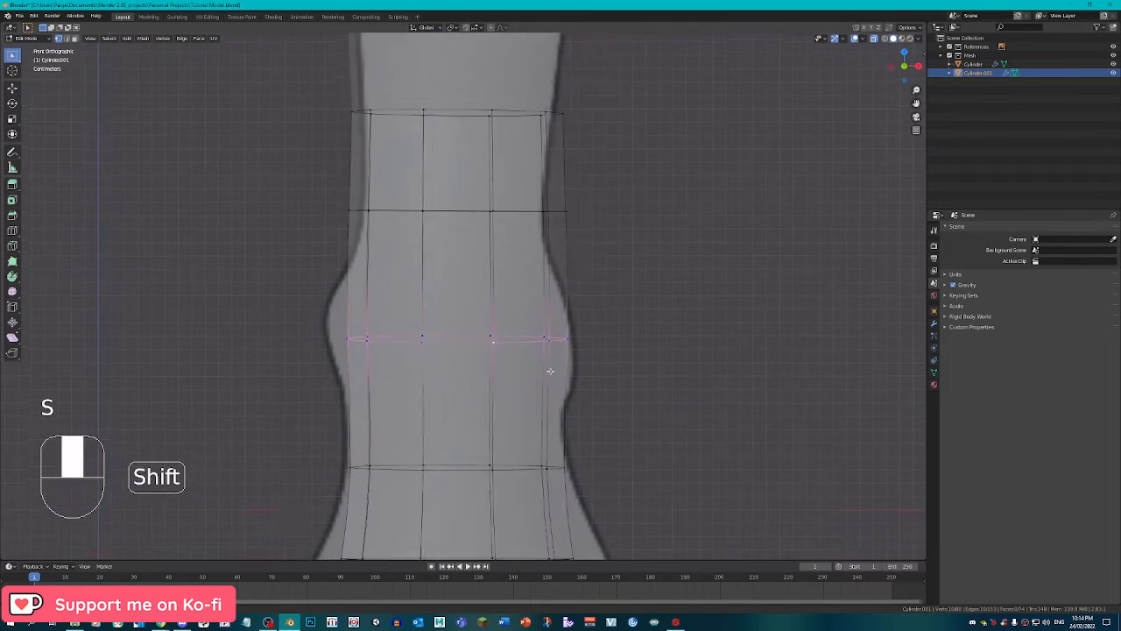
pyautogui.keyDown('alt'); pyautogui.rightClick(529, 265); pyautogui.keyUp('alt')
pyautogui.press('s')
pyautogui.click(581, 290)
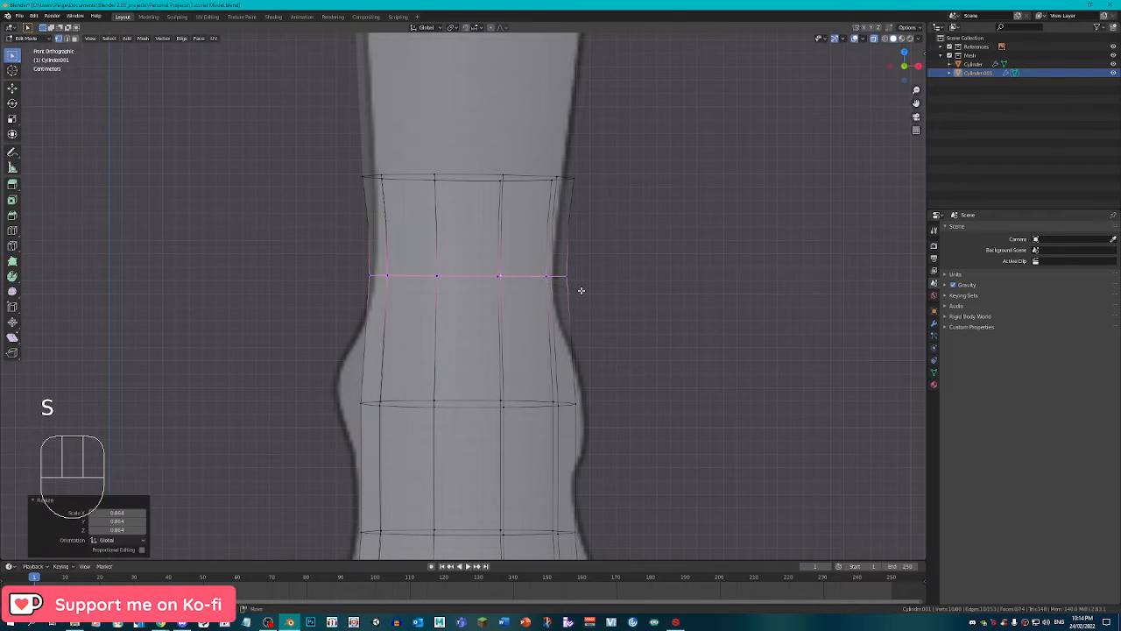
# Select the loop at the ankle bones and enlarge it by about 1.1 toward the front outline.
pyautogui.keyDown('alt'); pyautogui.rightClick(529, 400); pyautogui.keyUp('alt')
pyautogui.press('s')
pyautogui.click(608, 413)
pyautogui.scroll(-3, 574, 445)
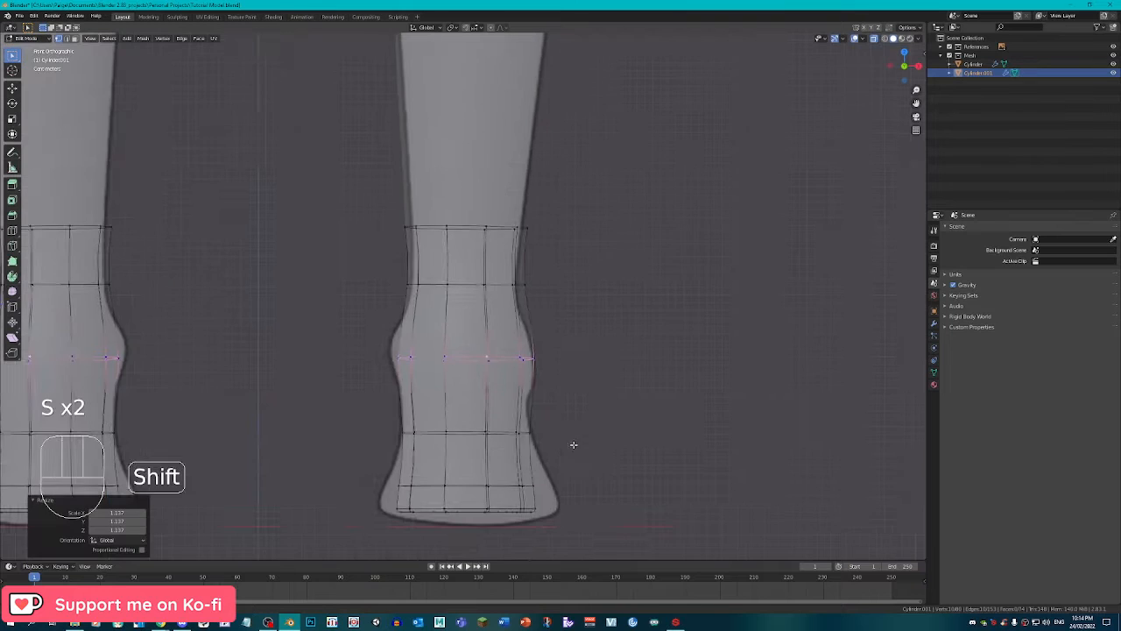
# Select all vertices of the rings at the base of the foot and scale them along X.
pyautogui.keyDown('shift'); pyautogui.moveTo(574, 445); pyautogui.dragTo(574, 361, button='middle'); pyautogui.keyUp('shift')
pyautogui.scroll(2, 575, 361)
pyautogui.hotkey('alt', 'a')
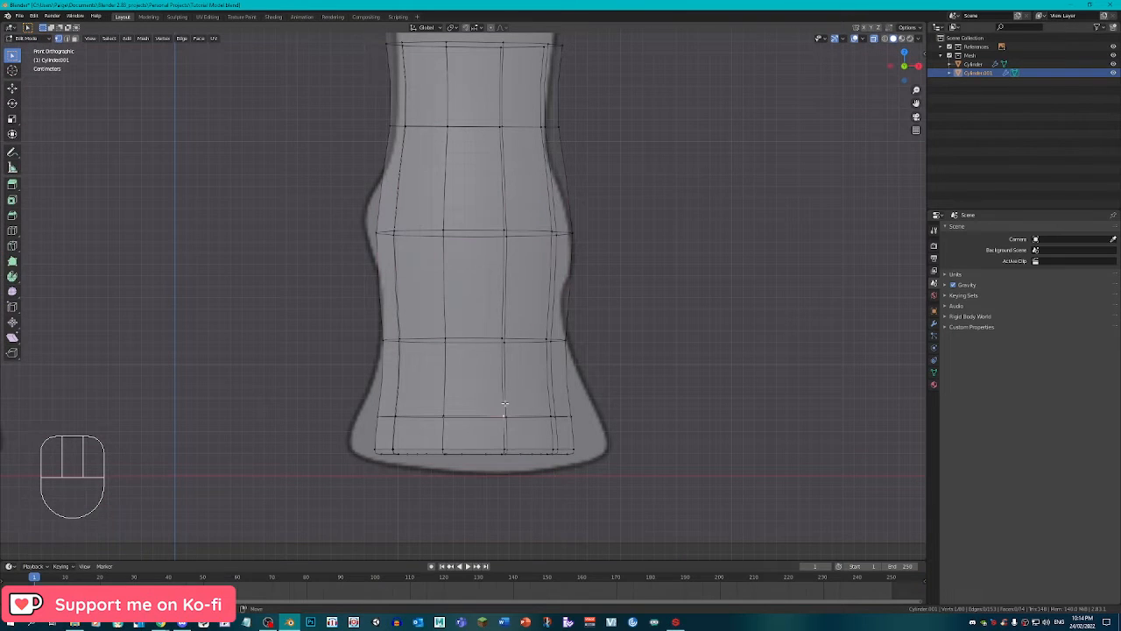
pyautogui.press('c')
pyautogui.moveTo(574, 448); pyautogui.dragTo(350, 459)
pyautogui.rightClick(351, 458)
pyautogui.press('s')
pyautogui.press('x')
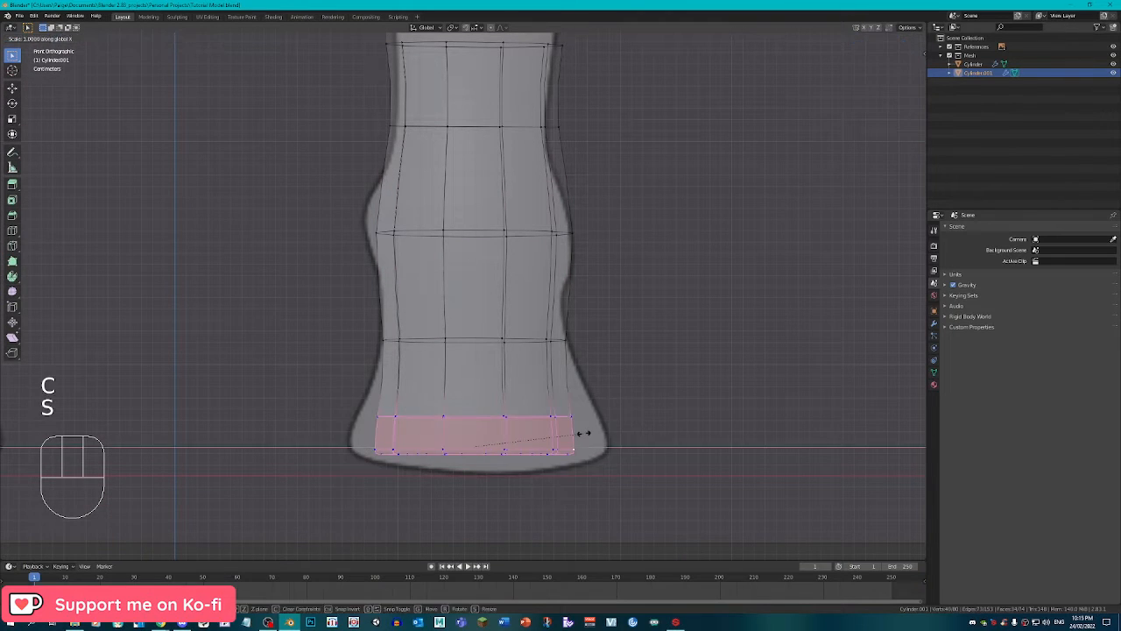
pyautogui.click(578, 433)
# Turn off X-ray display, check the foot shape from several angles and return to mesh editing in side view.
pyautogui.scroll(-1, 580, 435)
pyautogui.moveTo(580, 436); pyautogui.dragTo(514, 427, button='middle')
pyautogui.press('Tab')
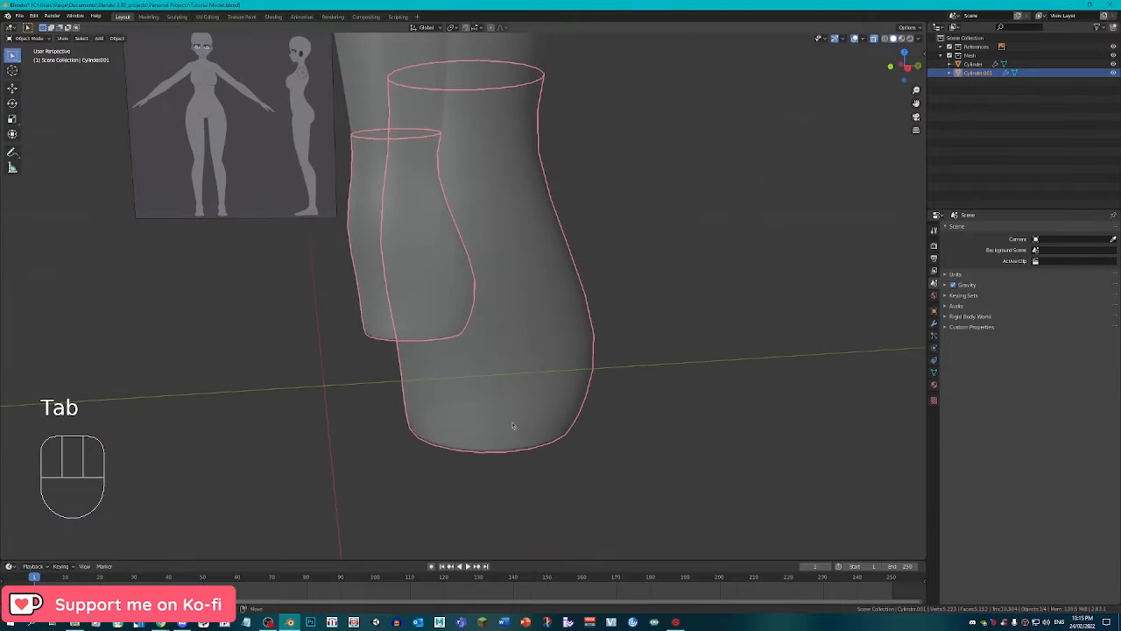
pyautogui.click(876, 39)
pyautogui.moveTo(464, 364); pyautogui.dragTo(656, 348, button='middle')
pyautogui.press('Tab')
pyautogui.moveTo(552, 348)
pyautogui.mouseDown(button='middle')
pyautogui.moveTo(639, 348)
pyautogui.moveTo(655, 365)
pyautogui.mouseUp(button='middle')
pyautogui.press('KP_3')
pyautogui.scroll(2, 460, 304)
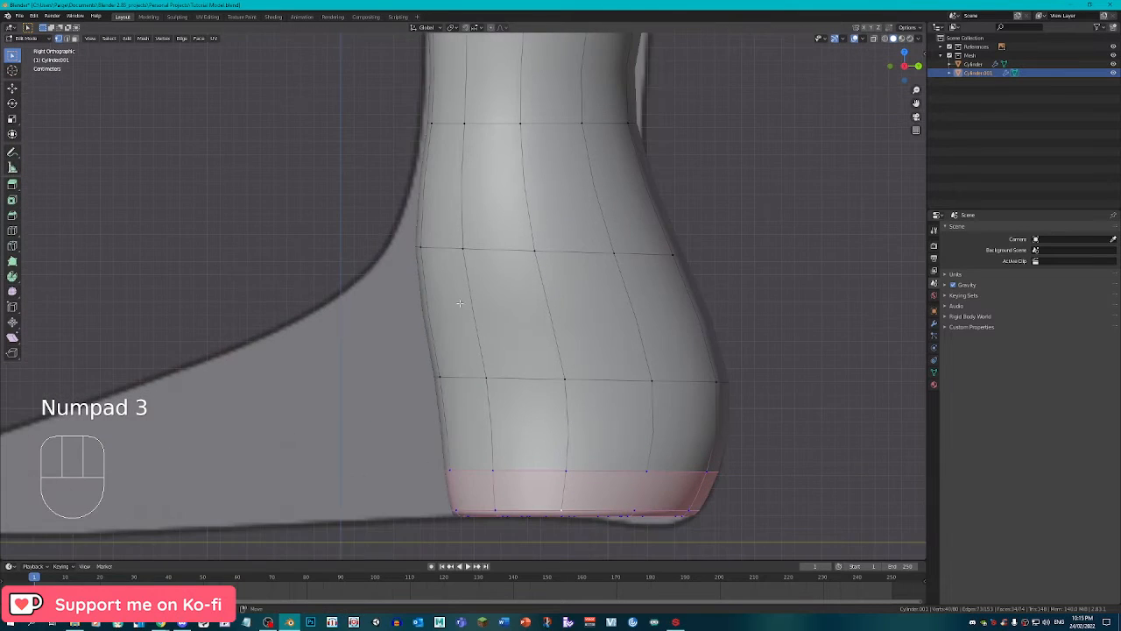
# Switch to face selection and select the three adjacent faces across the front of the foot just below the ankle-bone loop.
pyautogui.click(75, 39)
pyautogui.scroll(-2, 420, 282)
pyautogui.moveTo(421, 282); pyautogui.dragTo(508, 298, button='middle')
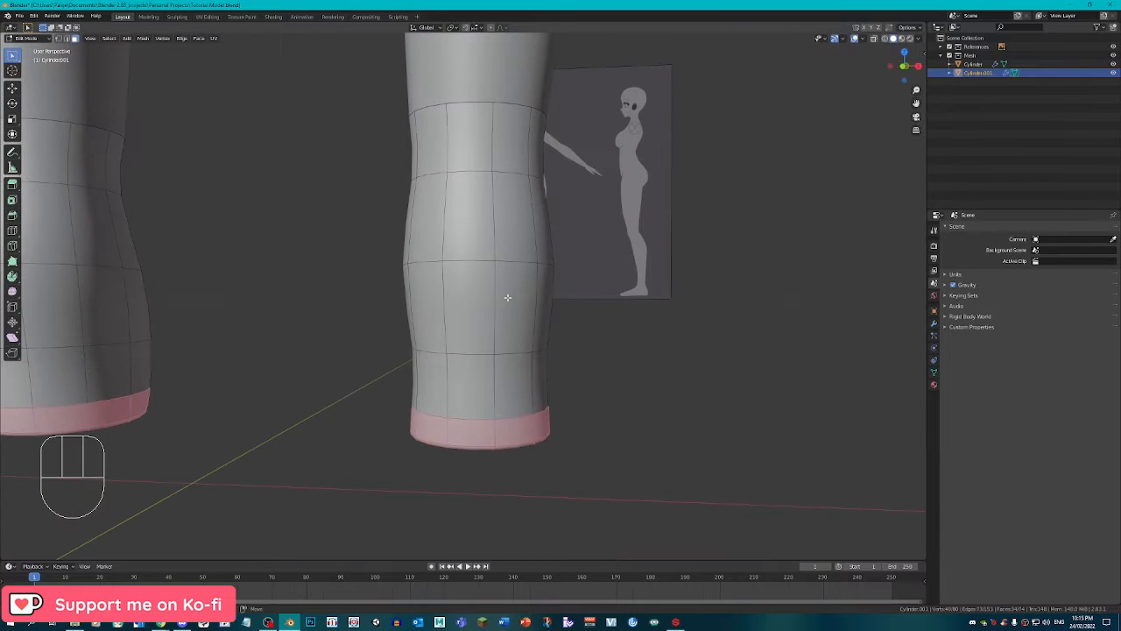
pyautogui.click(510, 301)
pyautogui.keyDown('shift'); pyautogui.click(476, 314); pyautogui.keyUp('shift')
pyautogui.keyDown('shift'); pyautogui.click(440, 329); pyautogui.keyUp('shift')
# Extend the selection with the three front faces in each of the two rows below, toward the sole.
pyautogui.keyDown('shift'); pyautogui.click(457, 377); pyautogui.keyUp('shift')
pyautogui.keyDown('shift'); pyautogui.click(439, 388); pyautogui.keyUp('shift')
pyautogui.keyDown('shift'); pyautogui.click(436, 408); pyautogui.keyUp('shift')
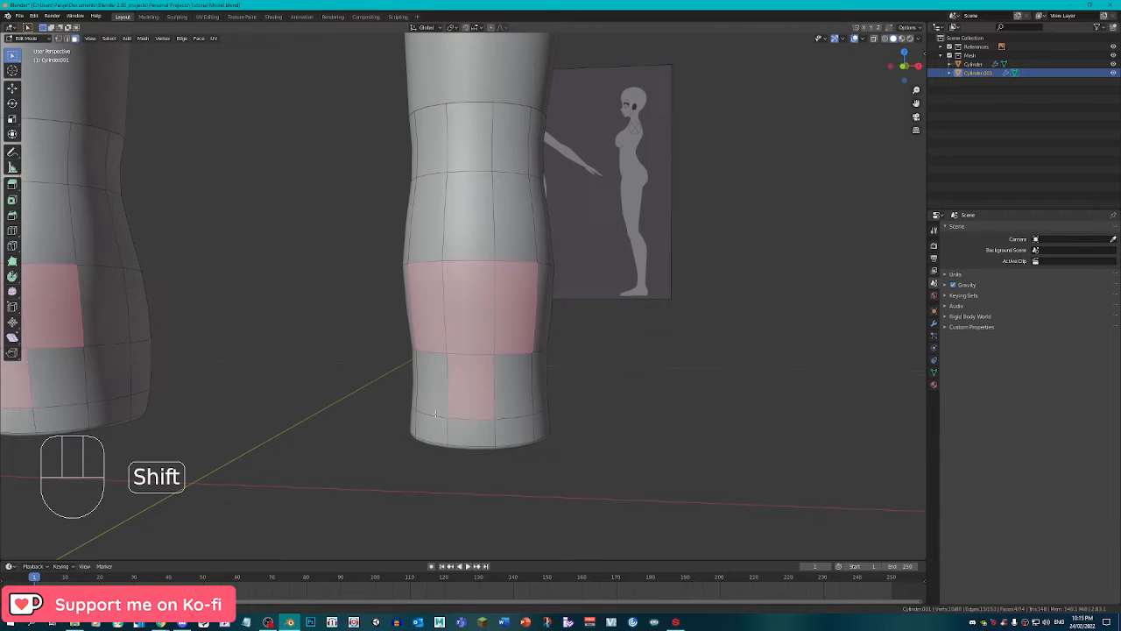
pyautogui.keyDown('shift'); pyautogui.rightClick(432, 402); pyautogui.keyUp('shift')
pyautogui.keyDown('shift'); pyautogui.rightClick(431, 429); pyautogui.keyUp('shift')
pyautogui.keyDown('shift'); pyautogui.rightClick(471, 432); pyautogui.keyUp('shift')
pyautogui.keyDown('shift'); pyautogui.rightClick(512, 429); pyautogui.keyUp('shift')
pyautogui.keyDown('shift'); pyautogui.rightClick(518, 408); pyautogui.keyUp('shift')
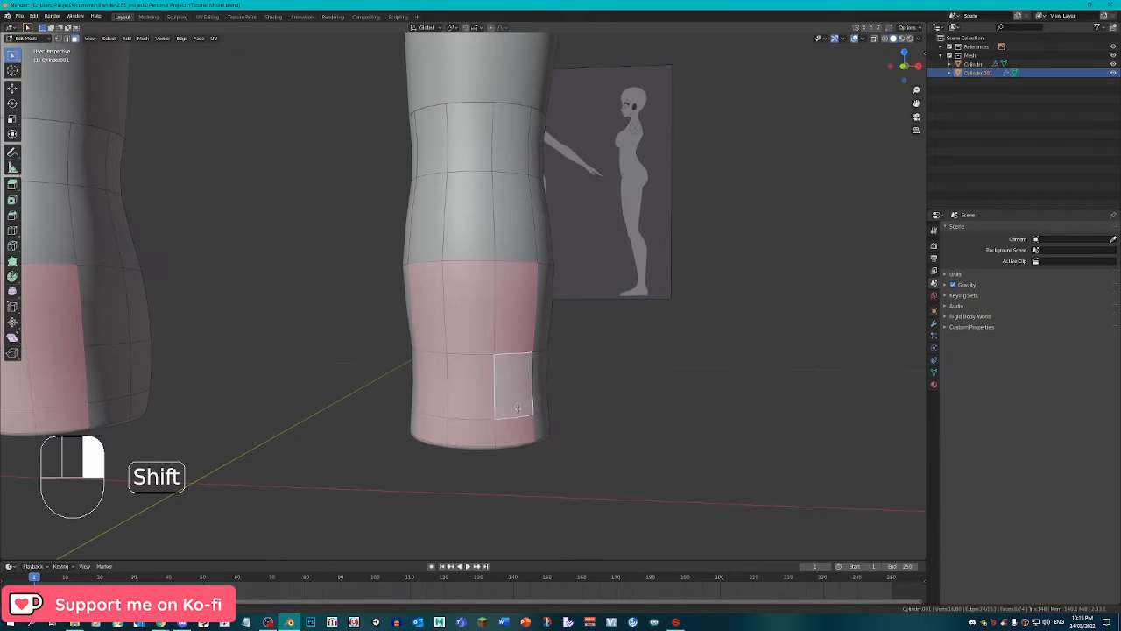
# Add the three narrow front faces along the sole's edge to the selection.
pyautogui.moveTo(518, 408); pyautogui.dragTo(515, 355, button='middle')
pyautogui.keyDown('shift'); pyautogui.rightClick(514, 436); pyautogui.keyUp('shift')
pyautogui.keyDown('shift'); pyautogui.rightClick(466, 434); pyautogui.keyUp('shift')
pyautogui.keyDown('shift'); pyautogui.rightClick(440, 437); pyautogui.keyUp('shift')
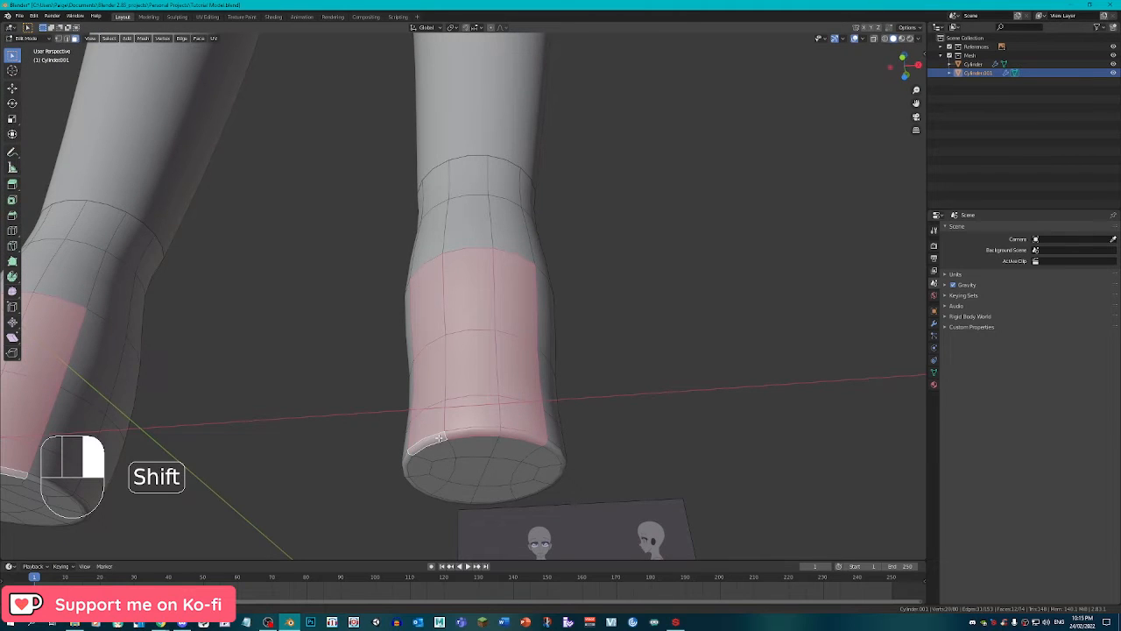
# Extrude the selected front faces in place and move them about -0.378 m along Y to the reference's toe end.
pyautogui.moveTo(440, 437); pyautogui.dragTo(545, 444, button='middle')
pyautogui.press('KP_3')
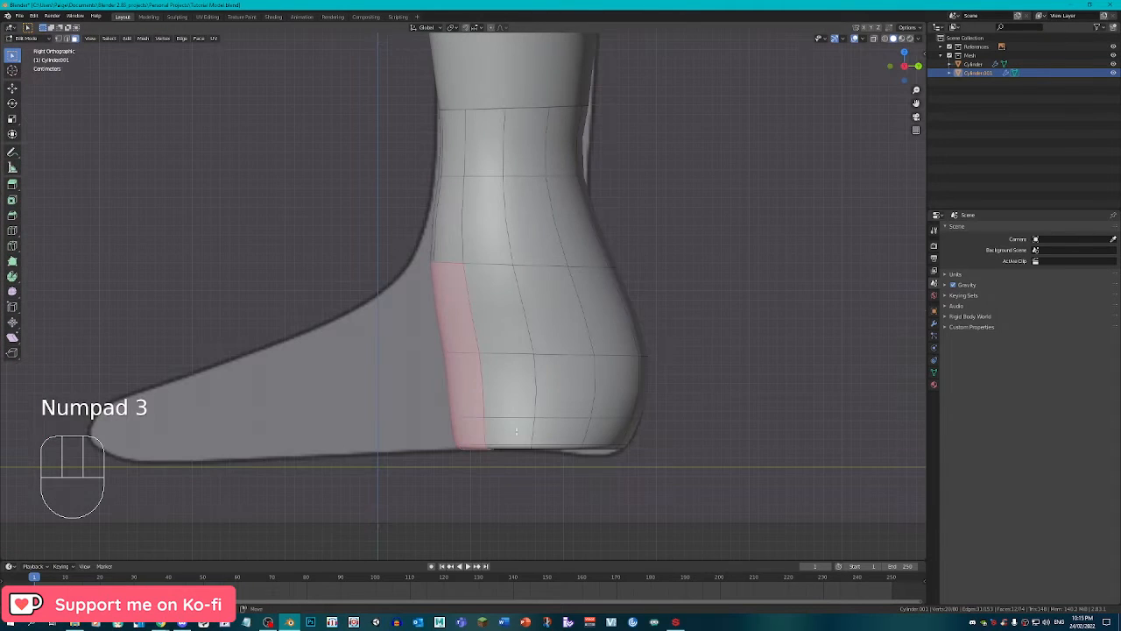
pyautogui.keyDown('shift'); pyautogui.moveTo(488, 388); pyautogui.dragTo(619, 410, button='middle'); pyautogui.keyUp('shift')
pyautogui.hotkey('ctrl', 'z')
pyautogui.press('e')
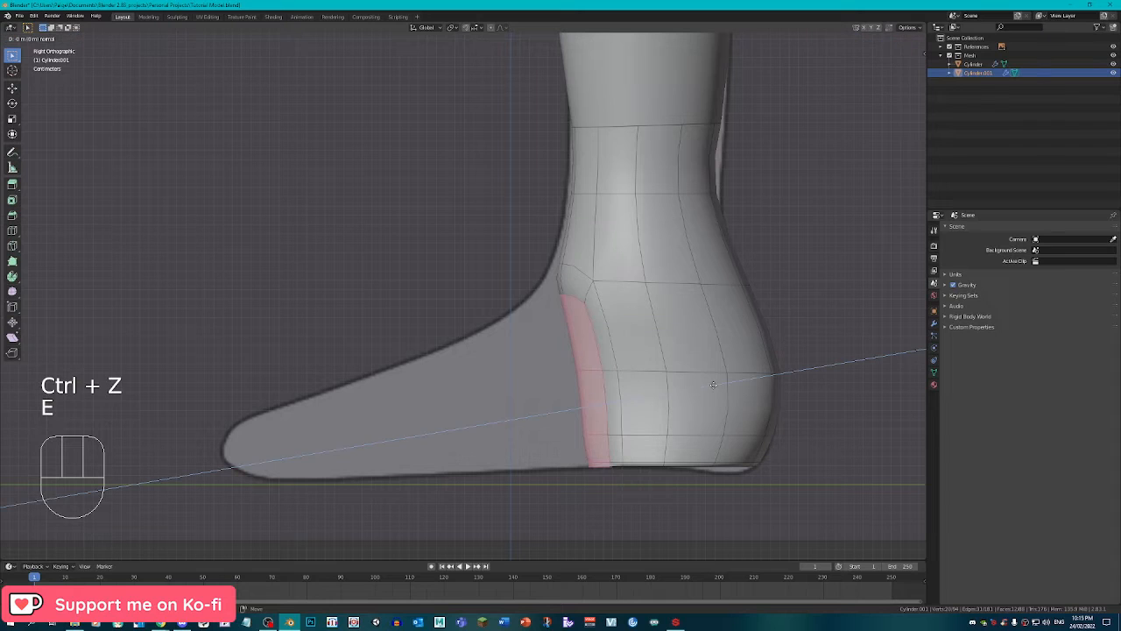
pyautogui.click(713, 386)
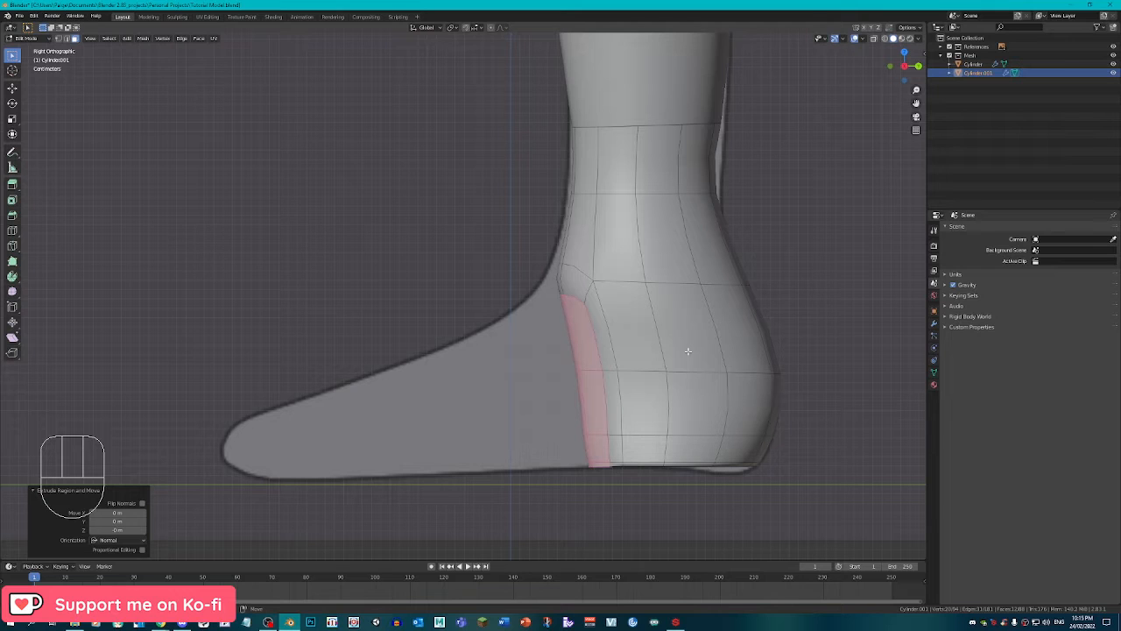
pyautogui.press('g')
pyautogui.press('y')
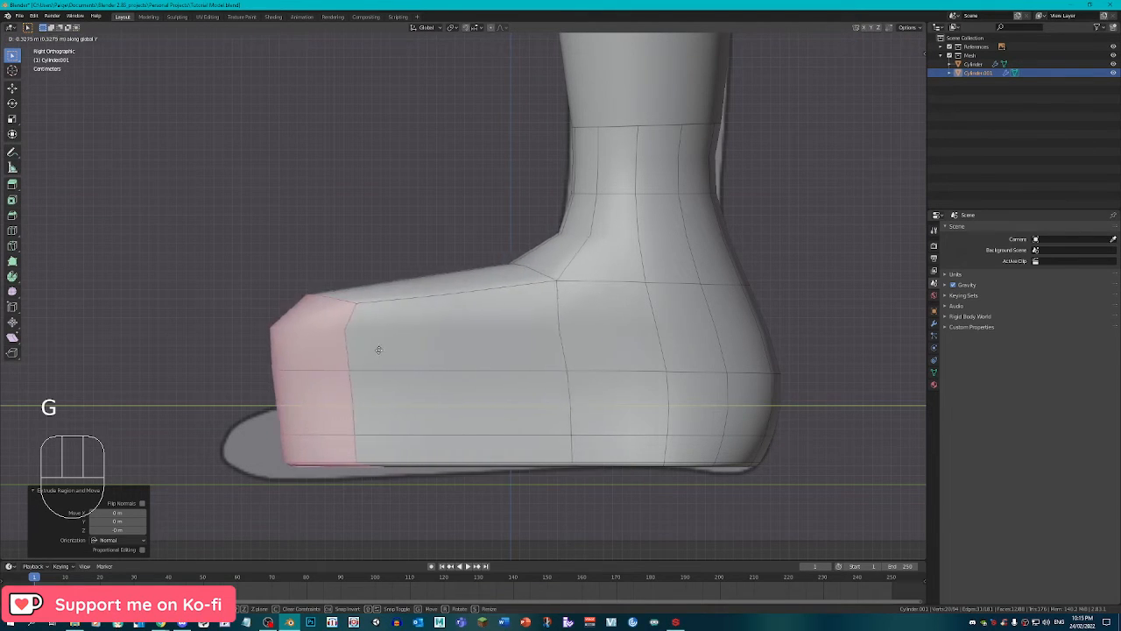
pyautogui.click(338, 360)
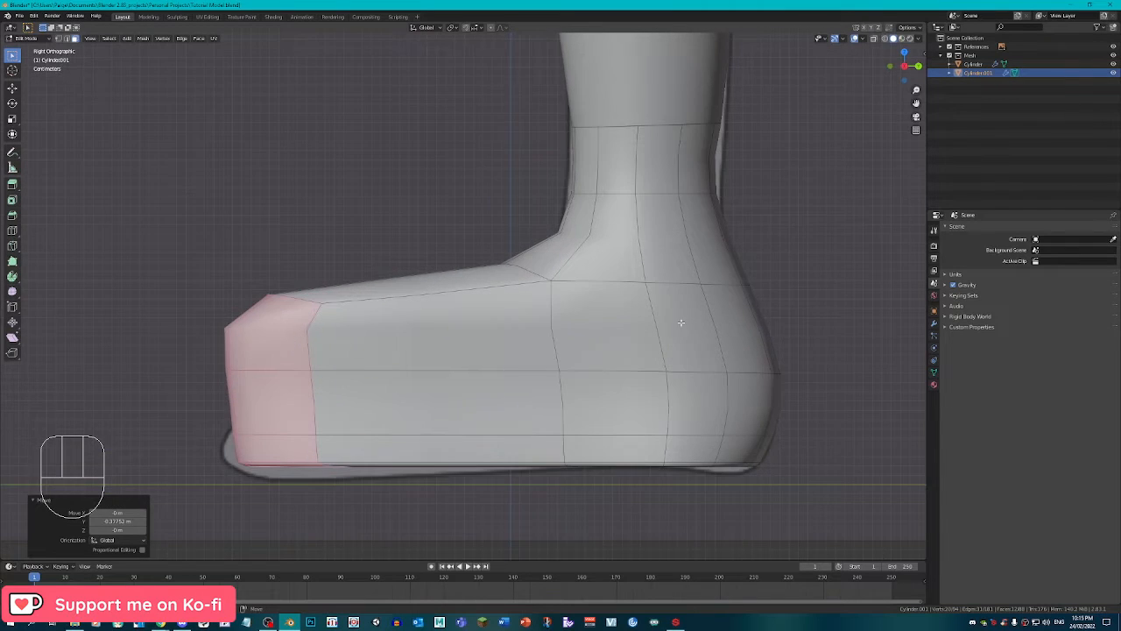
pyautogui.press('s')
pyautogui.press('z')
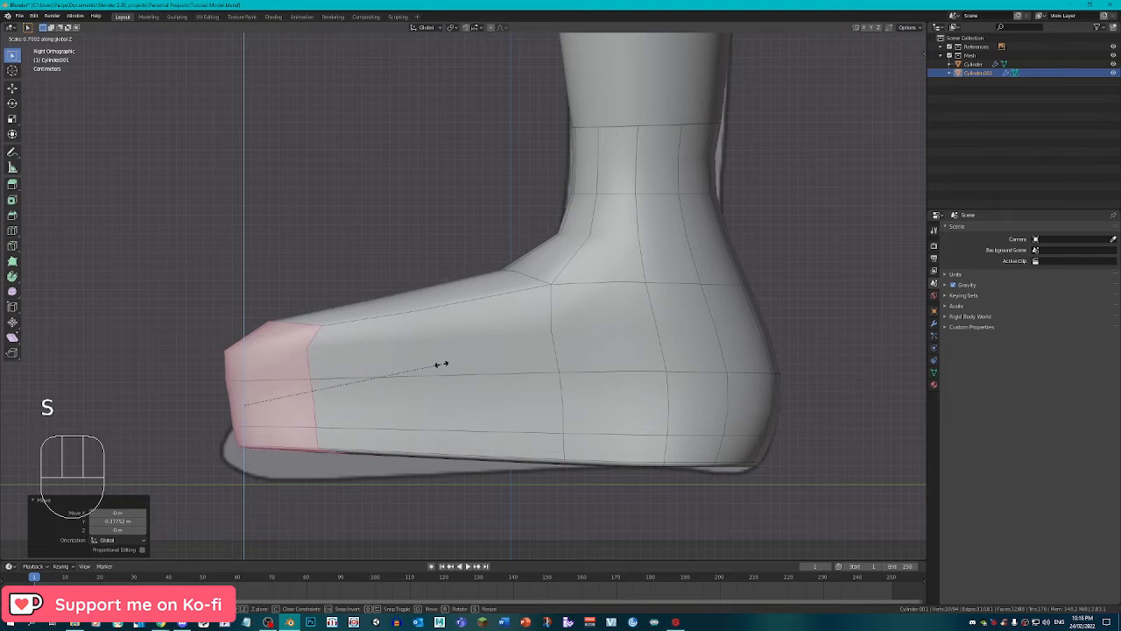
pyautogui.rightClick(427, 360)
# Place the 3D cursor at the lower front edge of the toe end and set the transform pivot point to 3D Cursor.
pyautogui.keyDown('shift'); pyautogui.moveTo(318, 456); pyautogui.dragTo(588, 433, button='middle'); pyautogui.keyUp('shift')
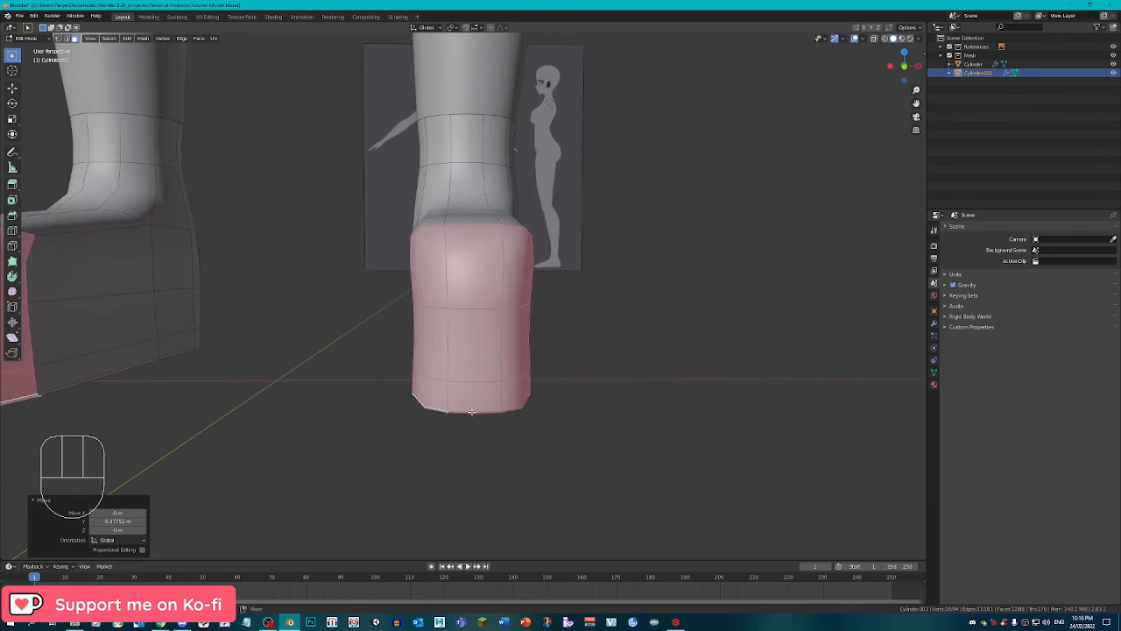
pyautogui.moveTo(495, 411); pyautogui.dragTo(524, 379, button='middle')
pyautogui.press('KP_3')
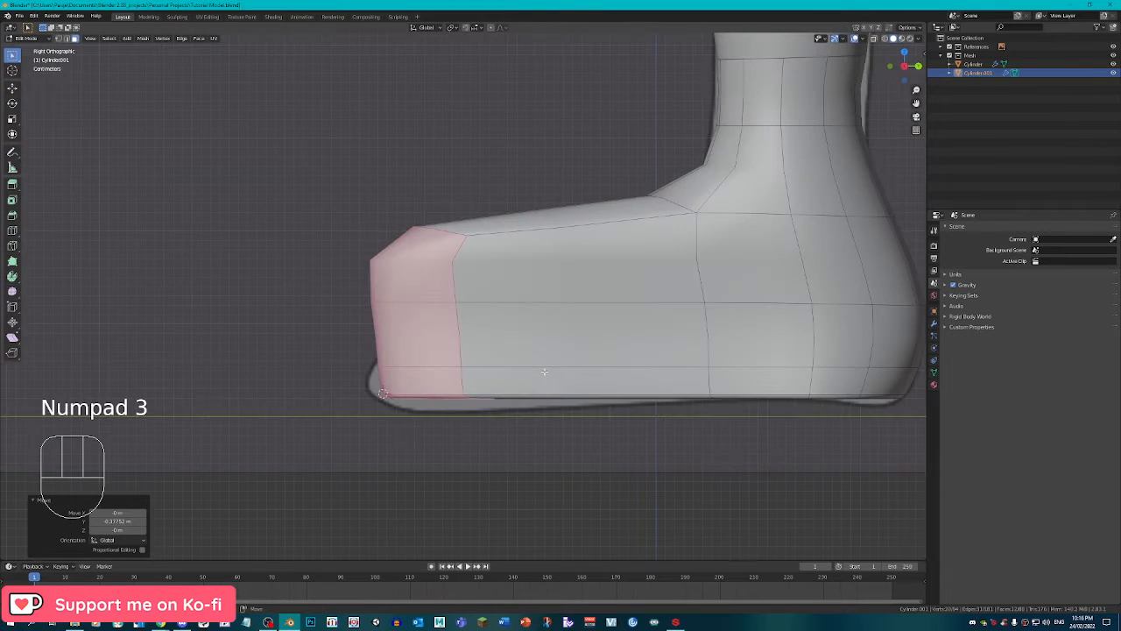
pyautogui.click(454, 29)
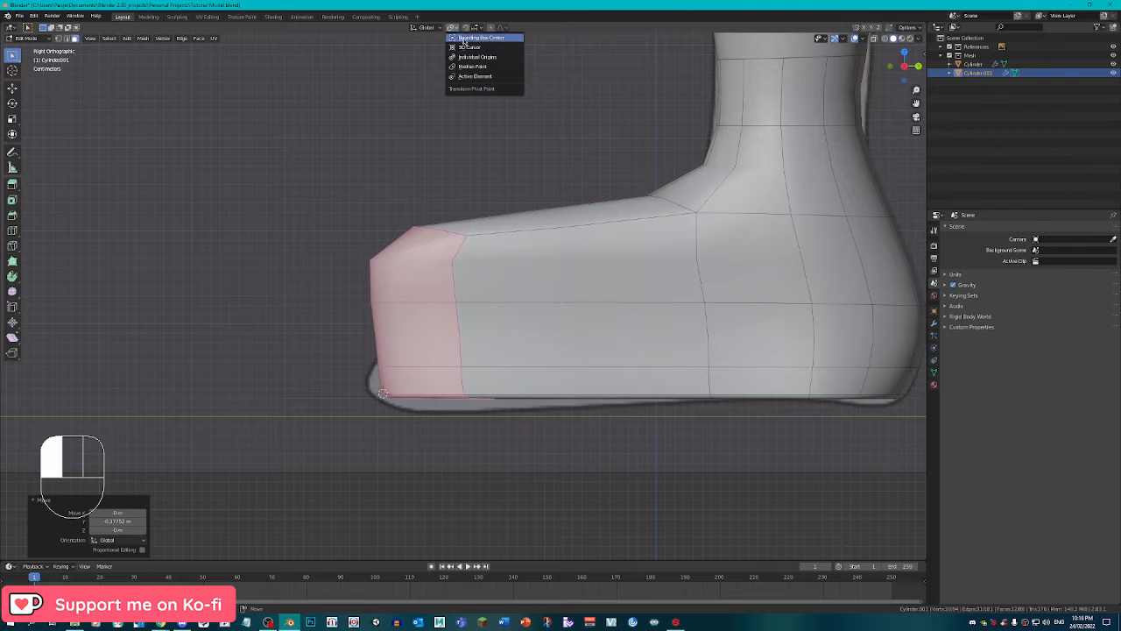
pyautogui.click(462, 47)
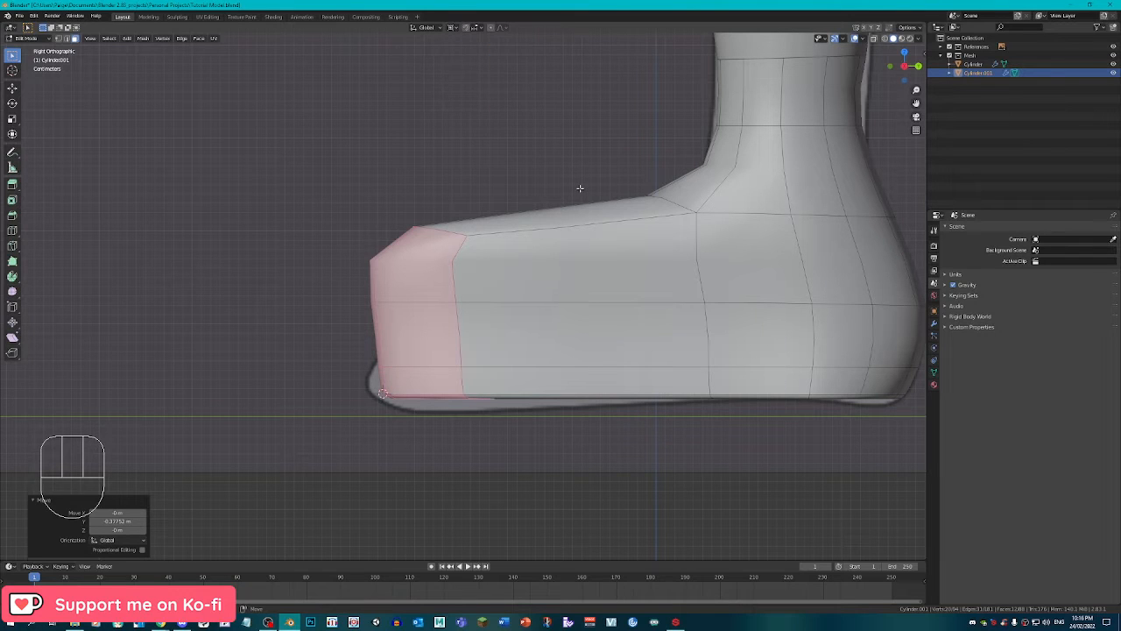
pyautogui.press('s')
pyautogui.press('z')
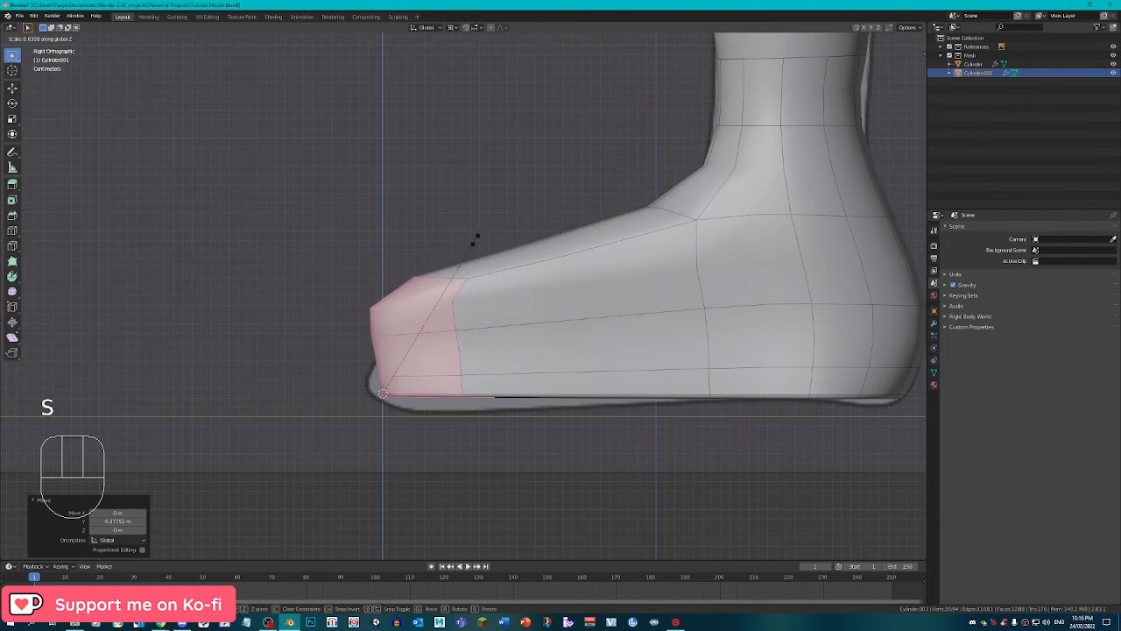
pyautogui.rightClick(469, 245)
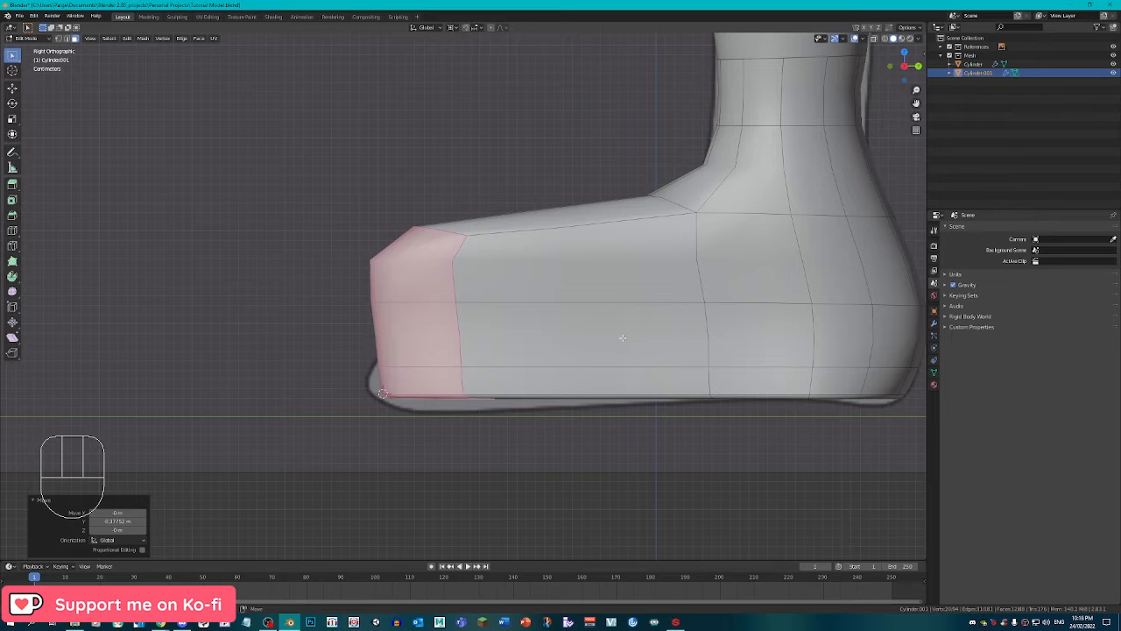
# Scale the toe-end faces down in Z toward the 3D cursor so the instep slopes down to the toes.
pyautogui.press('s')
pyautogui.press('z')
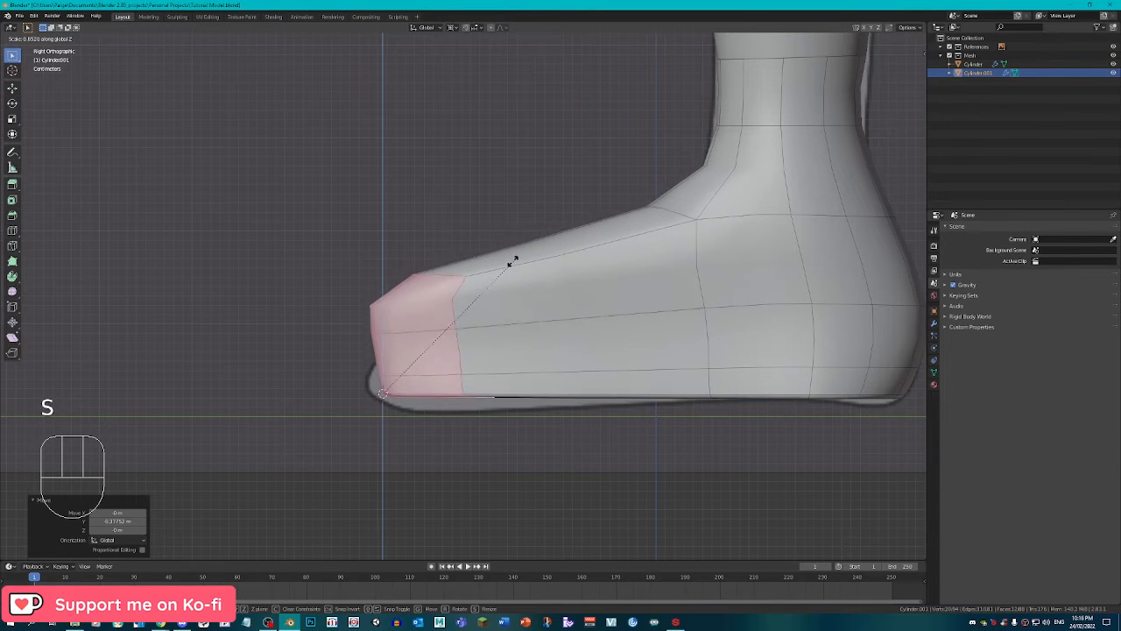
pyautogui.click(443, 306)
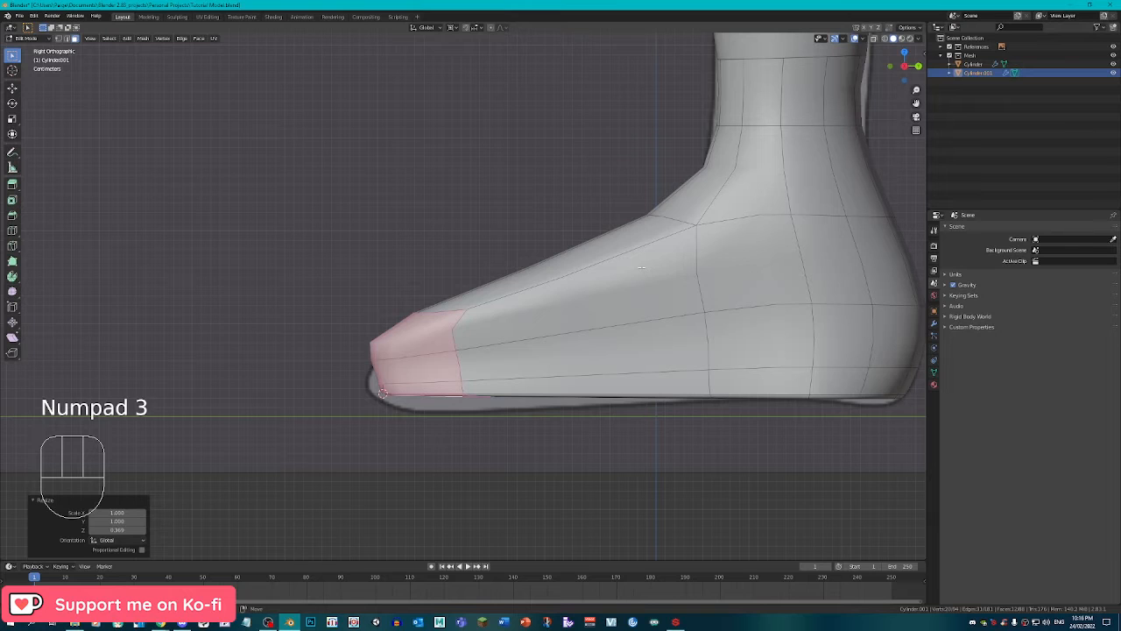
# Examine the ankle, heel and instep against the side reference.
pyautogui.scroll(-2, 642, 268)
pyautogui.keyDown('shift'); pyautogui.moveTo(724, 198); pyautogui.dragTo(601, 307, button='middle'); pyautogui.keyUp('shift')
pyautogui.scroll(2, 612, 273)
pyautogui.scroll(-1, 677, 249)
pyautogui.keyDown('shift'); pyautogui.moveTo(677, 250); pyautogui.dragTo(586, 260, button='middle'); pyautogui.keyUp('shift')
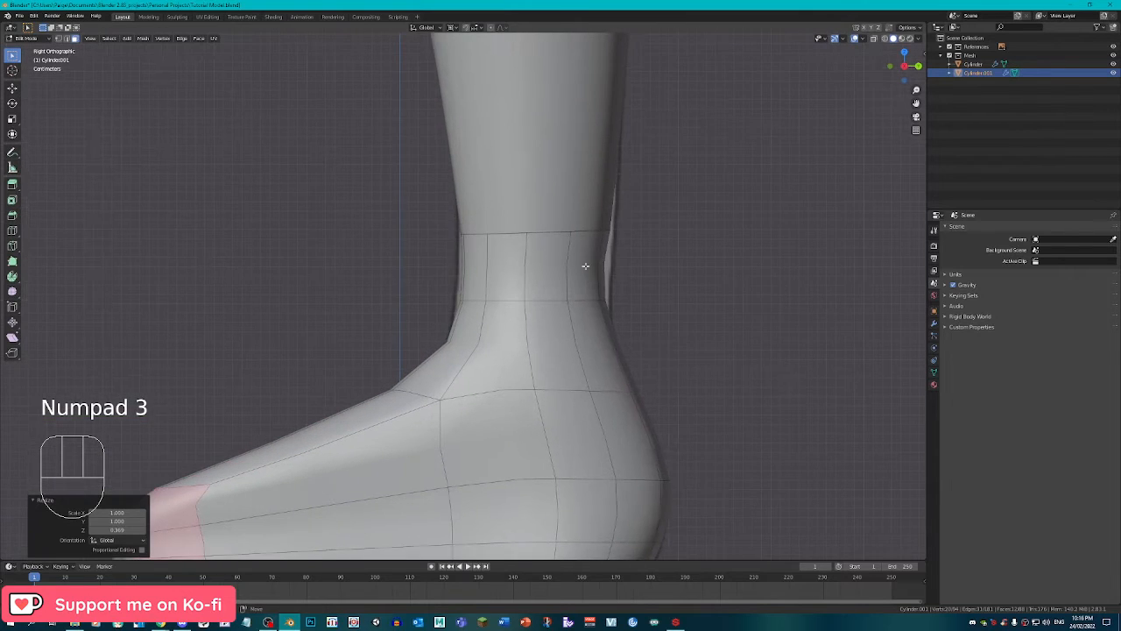
pyautogui.scroll(2, 618, 255)
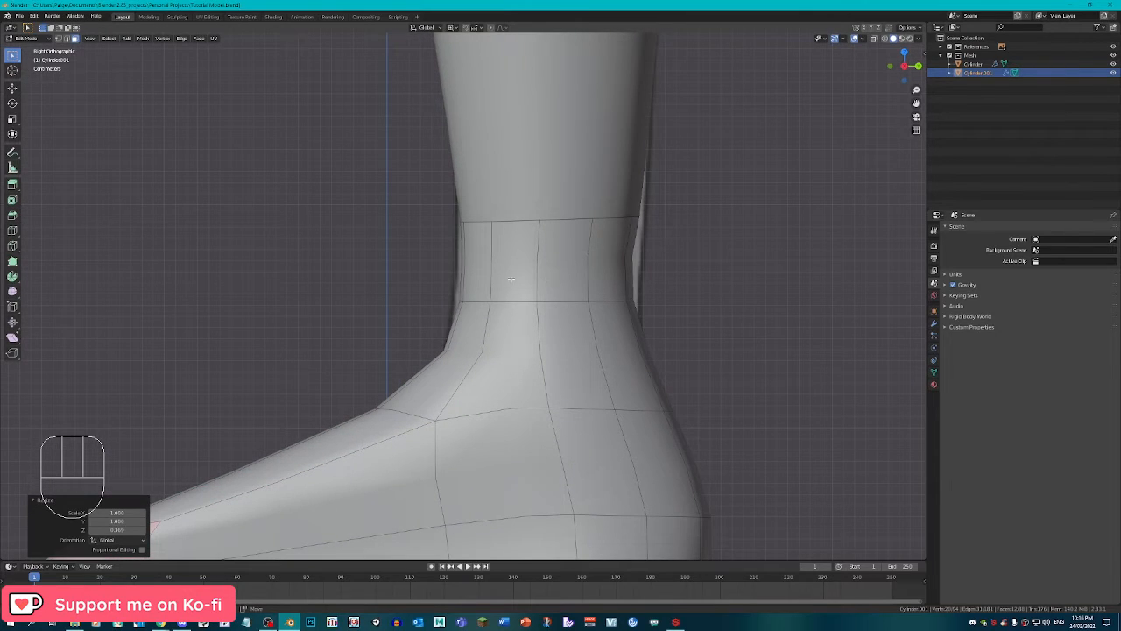
pyautogui.scroll(-4, 604, 259)
pyautogui.scroll(2, 568, 273)
pyautogui.moveTo(568, 272); pyautogui.dragTo(587, 251, button='middle')
pyautogui.press('KP_3')
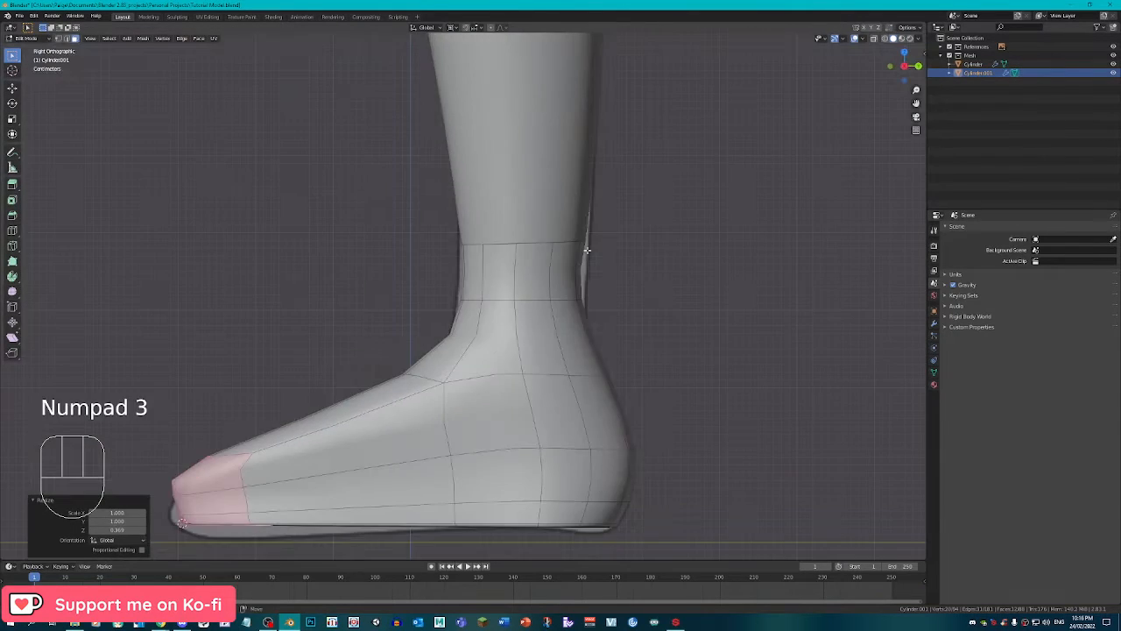
# Turn on X-ray display and add three evenly spaced edge loops across the forefoot between ankle and toes.
pyautogui.scroll(2, 583, 269)
pyautogui.click(873, 38)
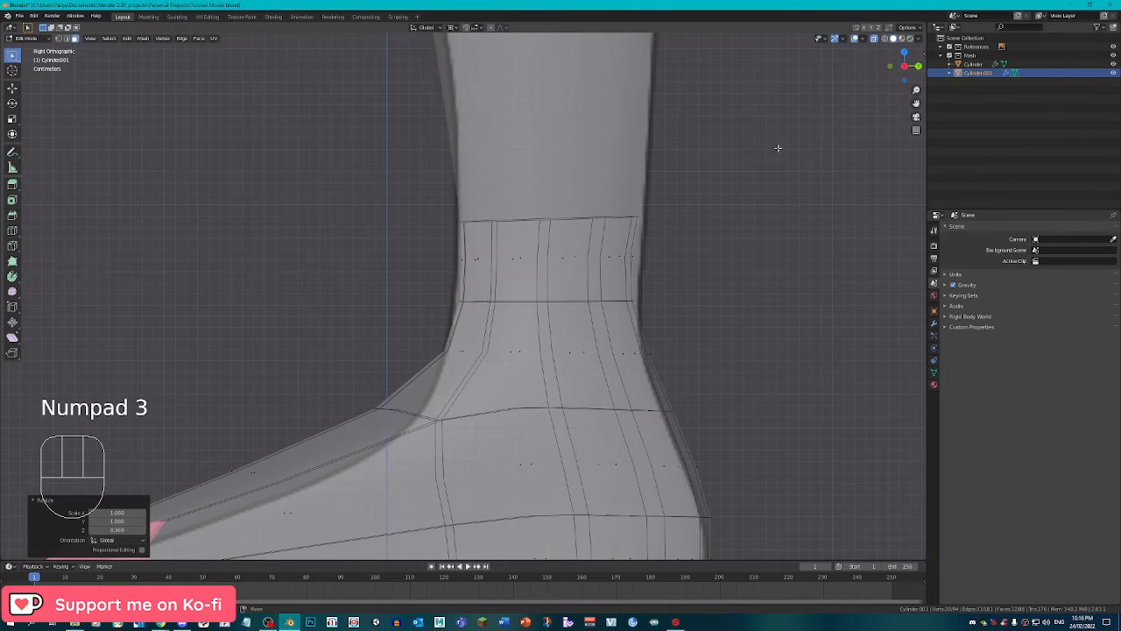
pyautogui.keyDown('shift'); pyautogui.moveTo(632, 305); pyautogui.dragTo(663, 183, button='middle'); pyautogui.keyUp('shift')
pyautogui.keyDown('shift'); pyautogui.moveTo(479, 265); pyautogui.dragTo(497, 250, button='middle'); pyautogui.keyUp('shift')
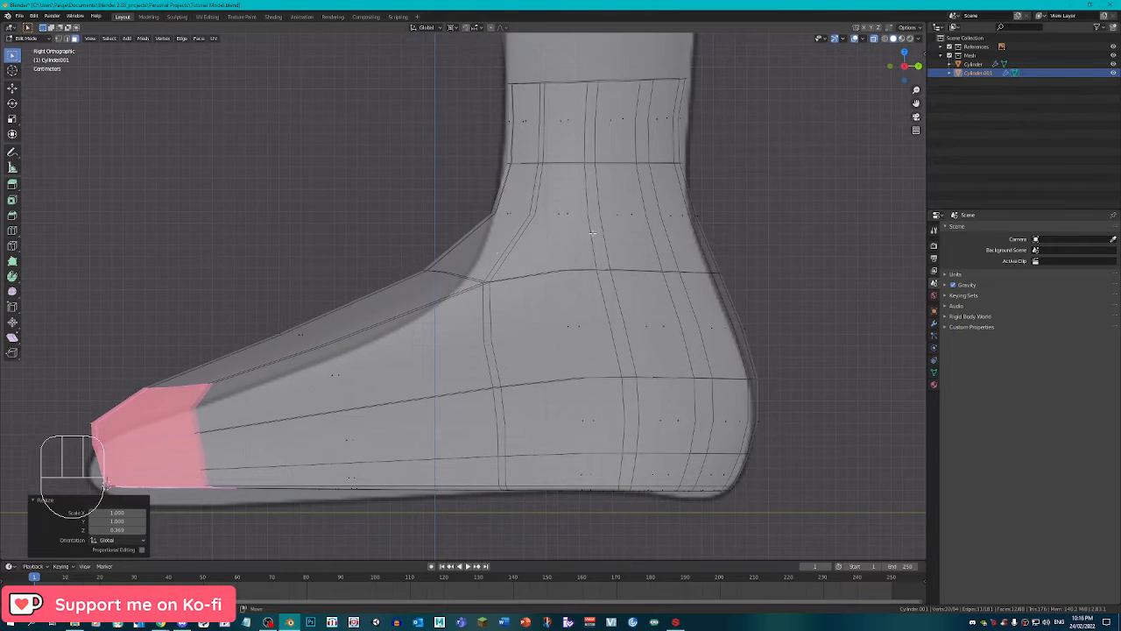
pyautogui.hotkey('ctrl', 'r')
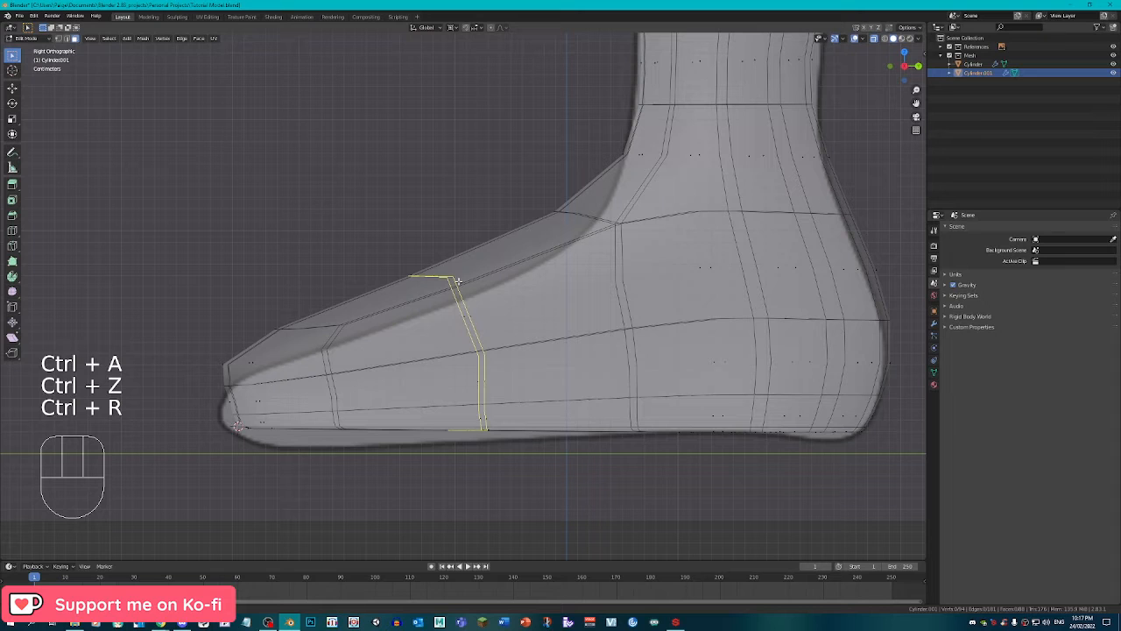
pyautogui.scroll(2, 455, 277)
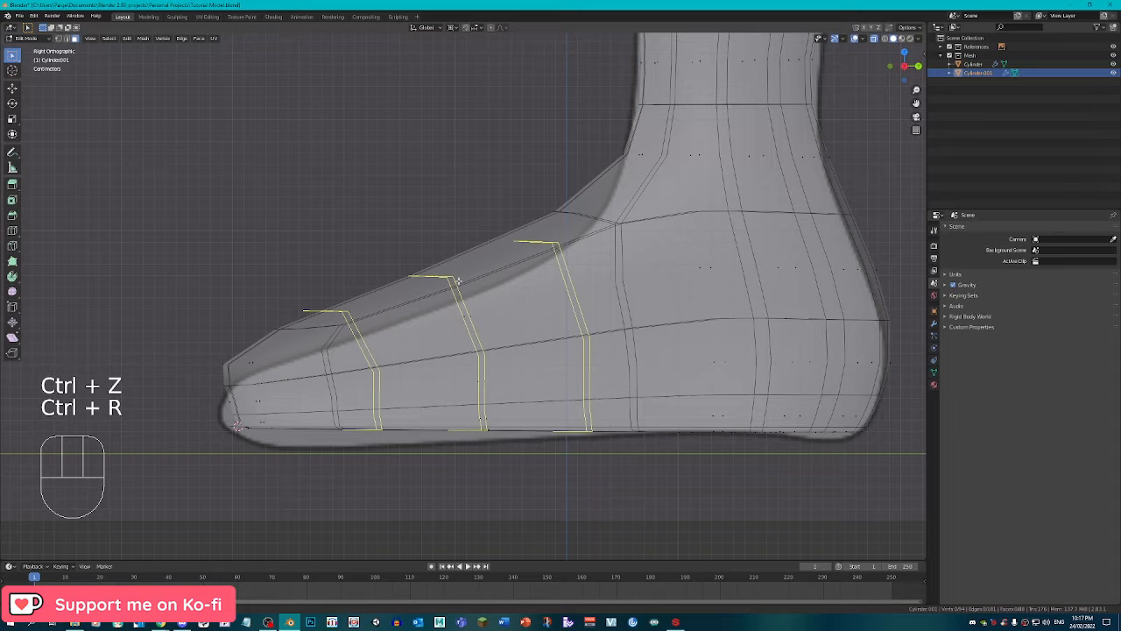
pyautogui.click(457, 280)
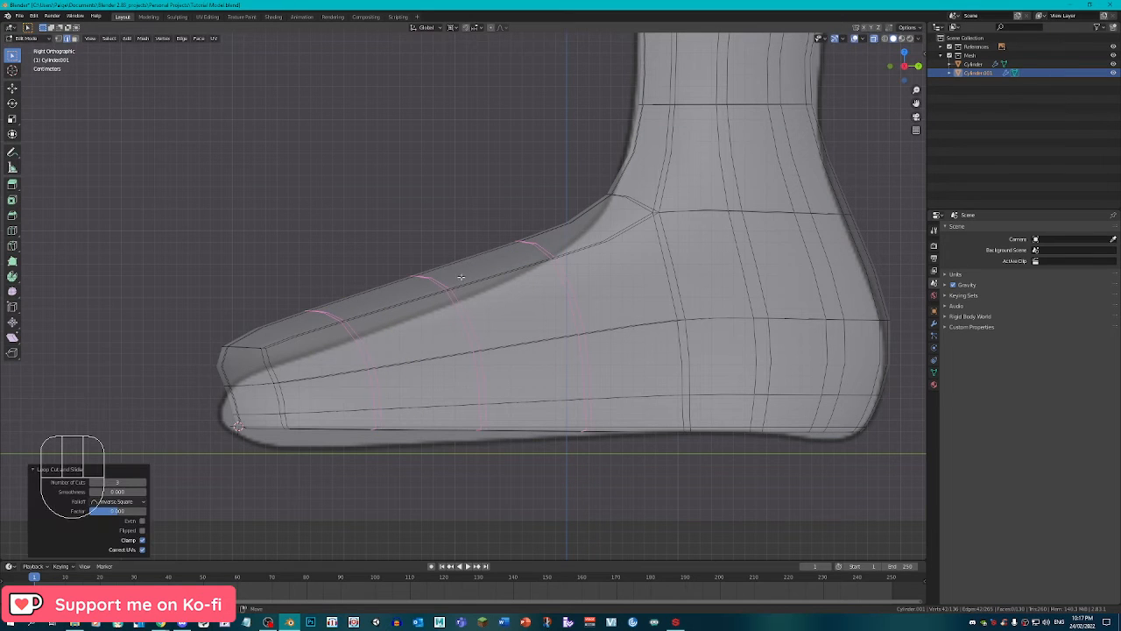
# Lower the three new loops by scaling them in Z, and flatten the front one further to follow the side reference.
pyautogui.press('s')
pyautogui.click(449, 295)
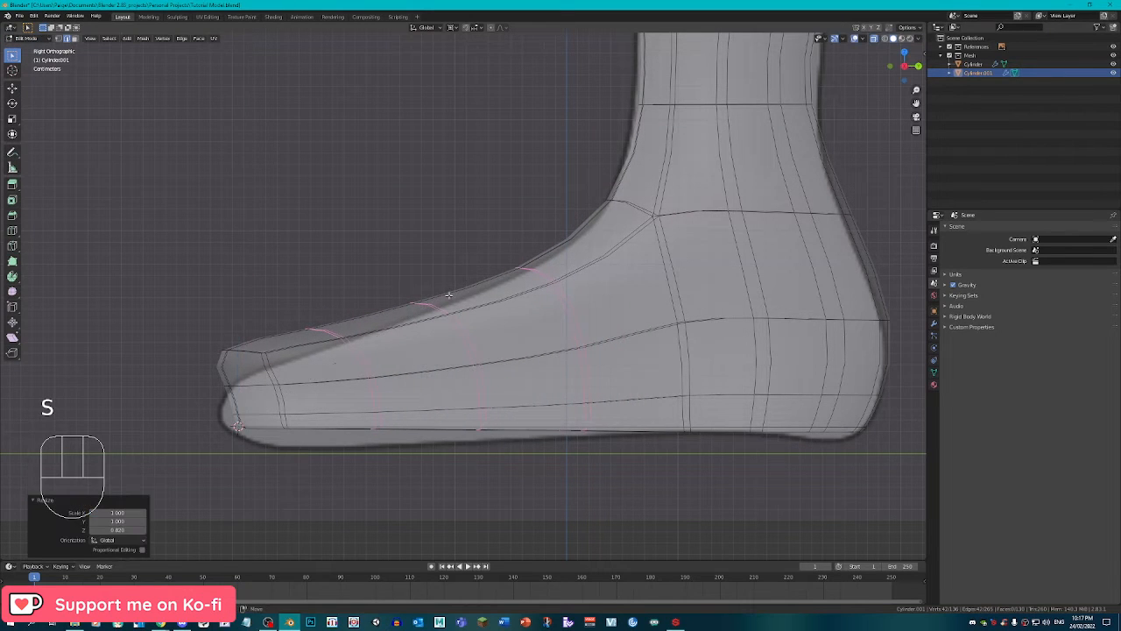
pyautogui.keyDown('alt'); pyautogui.rightClick(358, 354); pyautogui.keyUp('alt')
pyautogui.press('s')
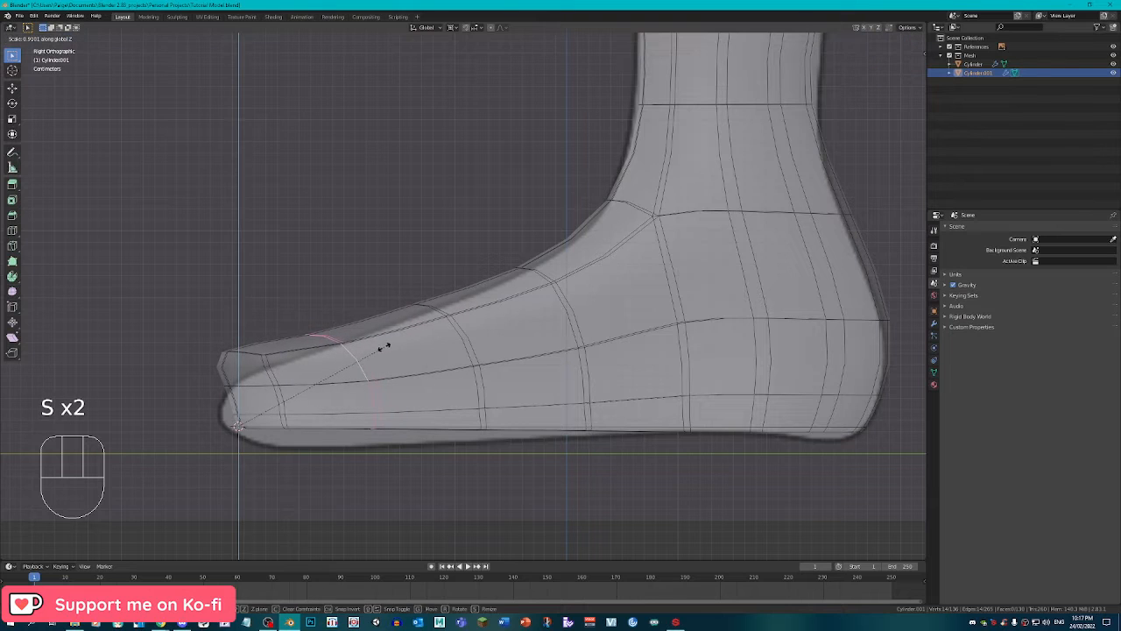
pyautogui.click(317, 363)
# Select the edge loop at the toe end and smooth its vertices to round the tip.
pyautogui.keyDown('alt'); pyautogui.rightClick(256, 361); pyautogui.keyUp('alt')
pyautogui.press('q')
pyautogui.press('q')
pyautogui.press('q')
pyautogui.press('q')
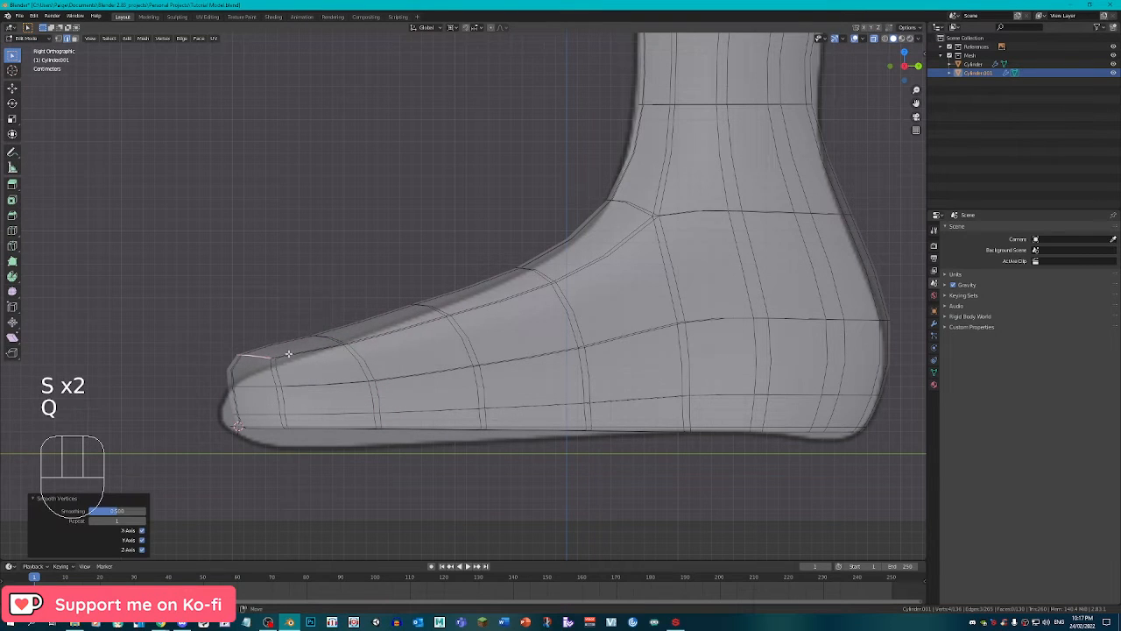
# Turn off X-ray display, select an edge loop on the forefoot and smooth it three times.
pyautogui.keyDown('shift'); pyautogui.moveTo(543, 292); pyautogui.dragTo(795, 158, button='middle'); pyautogui.keyUp('shift')
pyautogui.press('Tab')
pyautogui.press('Tab')
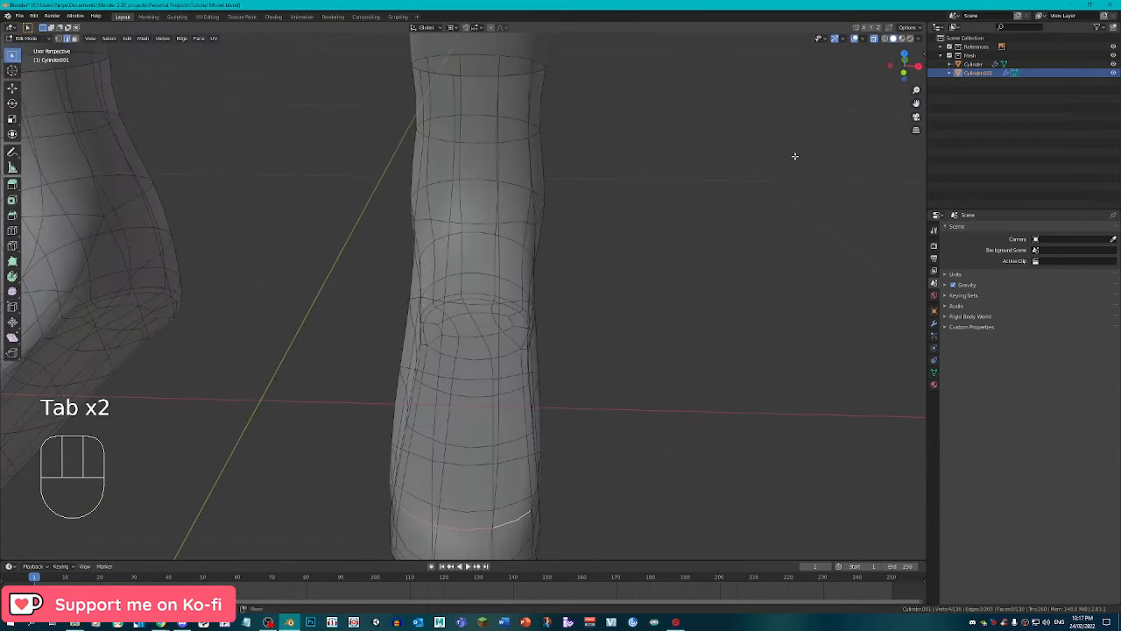
pyautogui.hotkey('alt', 'z')
pyautogui.moveTo(759, 232); pyautogui.dragTo(587, 325, button='middle')
pyautogui.keyDown('alt'); pyautogui.rightClick(494, 340); pyautogui.keyUp('alt')
pyautogui.moveTo(429, 323); pyautogui.dragTo(493, 382, button='middle')
pyautogui.press('q')
pyautogui.press('q')
pyautogui.press('q')
# Select the two lengthwise loops nearest the sole, widen them about 1.2 times in X and compare with the front reference.
pyautogui.keyDown('alt'); pyautogui.rightClick(494, 383); pyautogui.keyUp('alt')
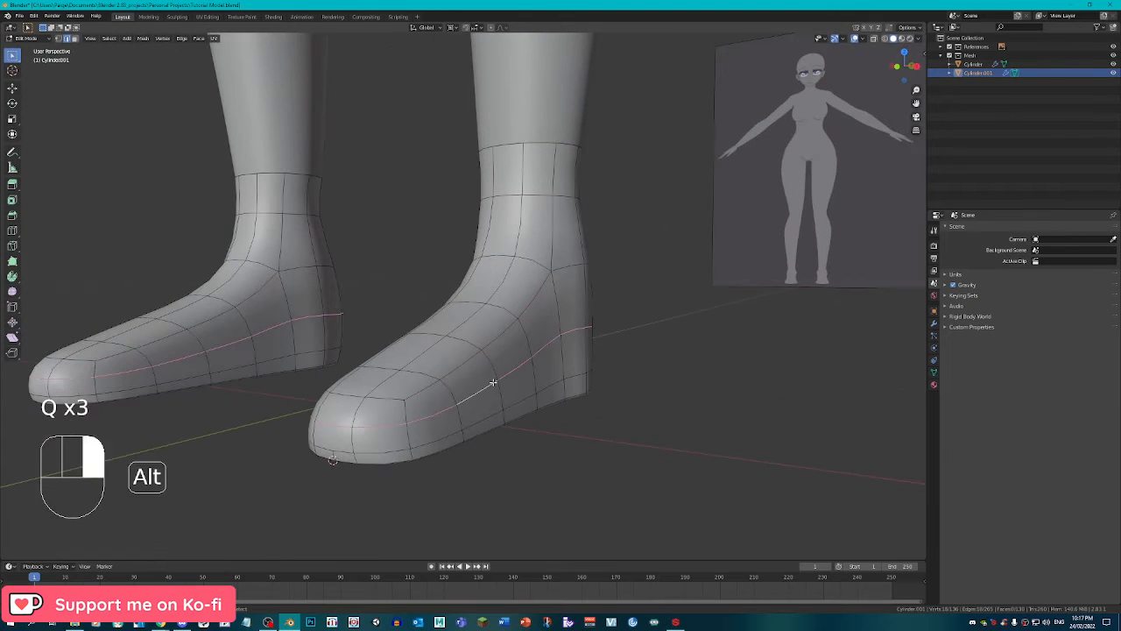
pyautogui.moveTo(469, 425); pyautogui.dragTo(526, 406, button='middle')
pyautogui.press('s')
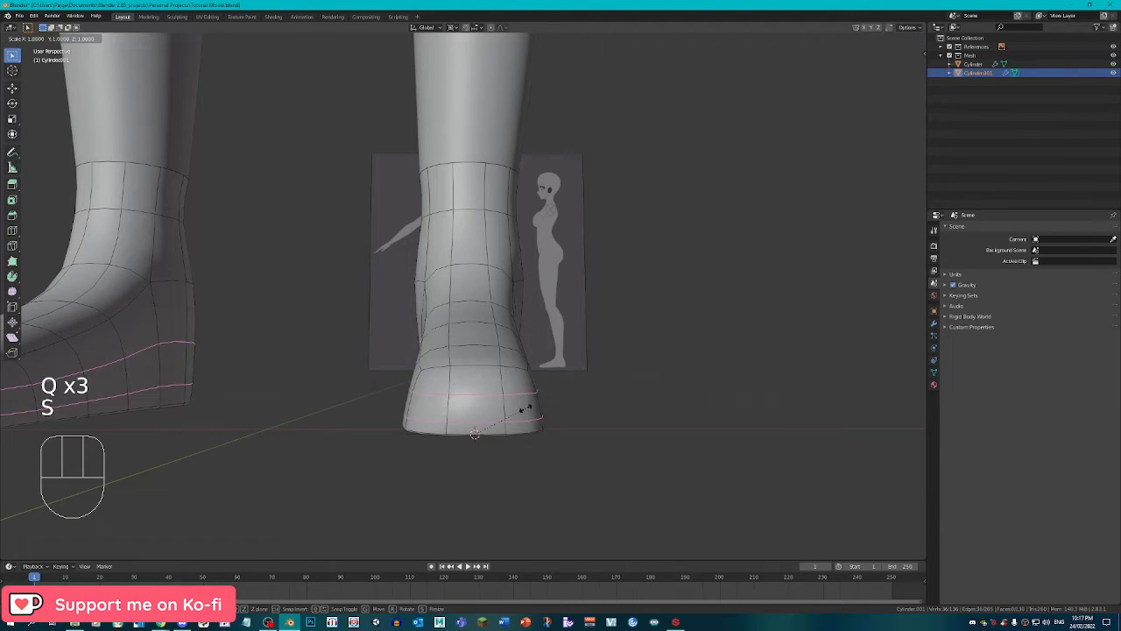
pyautogui.press('x')
pyautogui.click(545, 419)
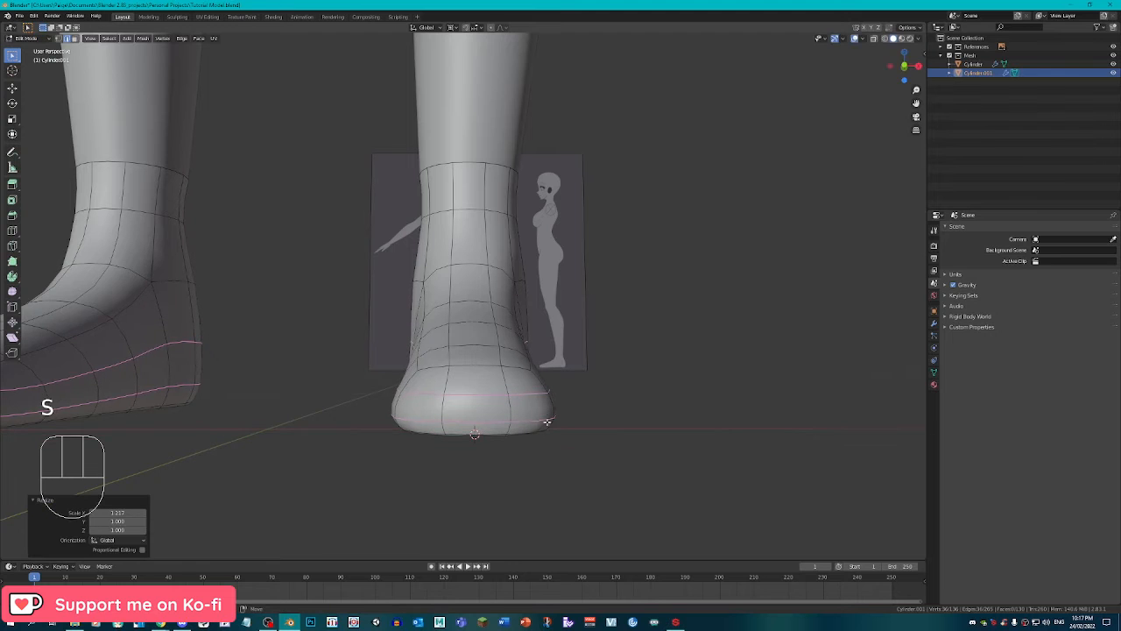
pyautogui.press('KP_1')
pyautogui.scroll(1, 547, 421)
pyautogui.press('s')
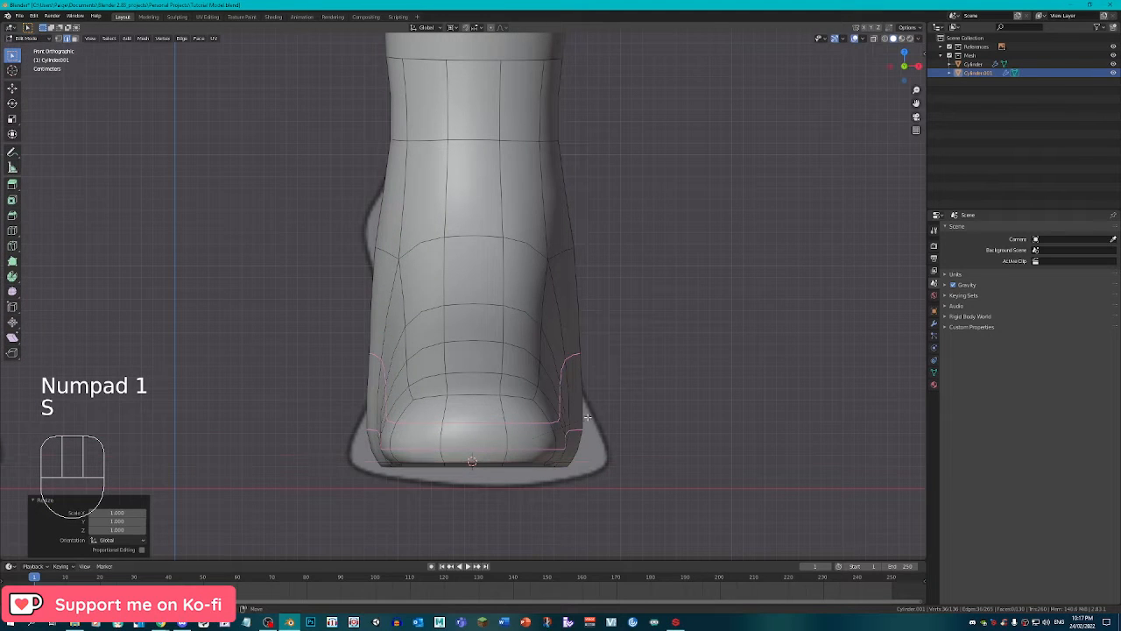
# In vertex selection with proportional editing on, widen the loop just behind the toes about 1.25 times in X and refine its scale.
pyautogui.moveTo(523, 399); pyautogui.dragTo(375, 416, button='middle')
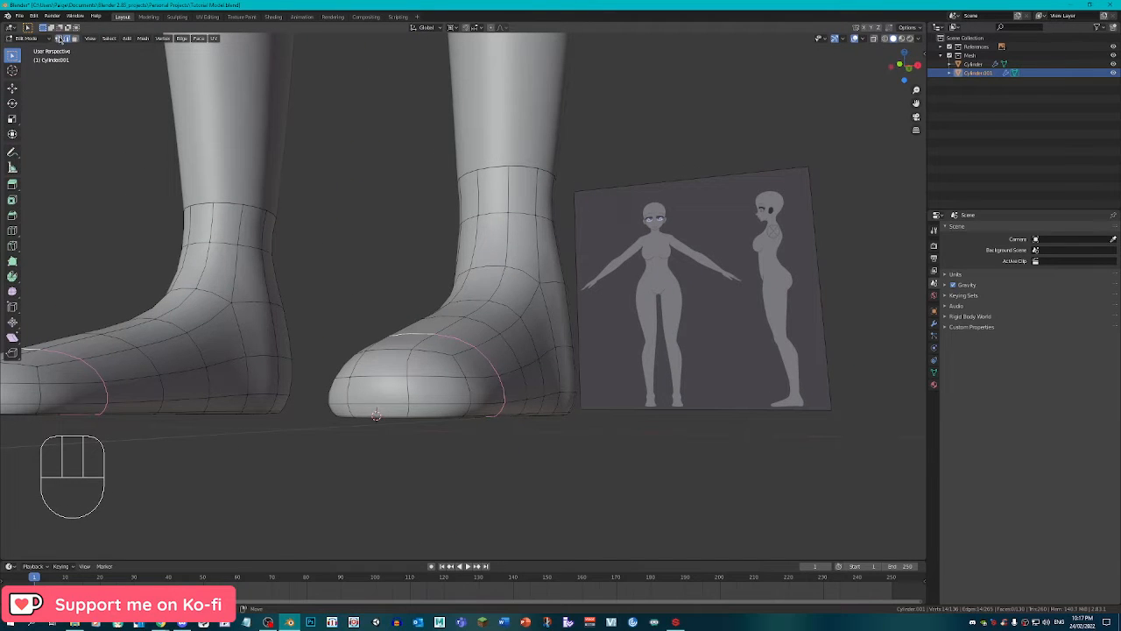
pyautogui.click(60, 39)
pyautogui.moveTo(515, 278); pyautogui.dragTo(495, 395, button='middle')
pyautogui.press('o')
pyautogui.press('s')
pyautogui.press('x')
pyautogui.click(592, 370)
pyautogui.press('s')
pyautogui.press('x')
pyautogui.press('s')
pyautogui.press('s')
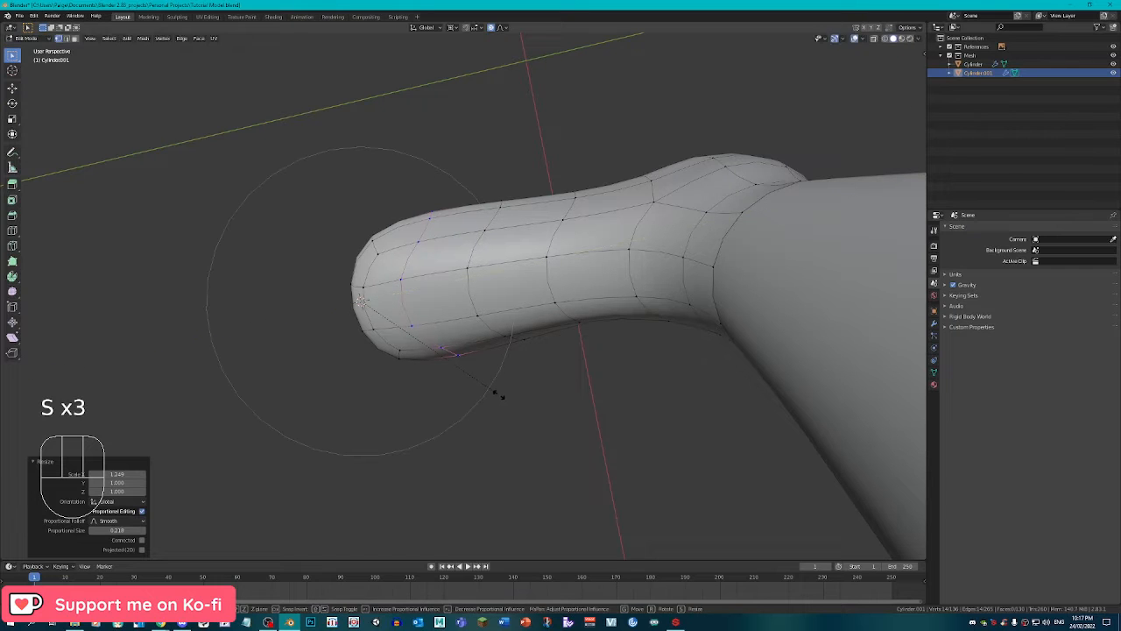
pyautogui.click(513, 412)
# Check the foot's shape in object mode and from the side, and return to mesh editing.
pyautogui.moveTo(513, 412)
pyautogui.mouseDown(button='middle')
pyautogui.moveTo(483, 397)
pyautogui.moveTo(503, 415)
pyautogui.mouseUp(button='middle')
pyautogui.rightClick(503, 415)
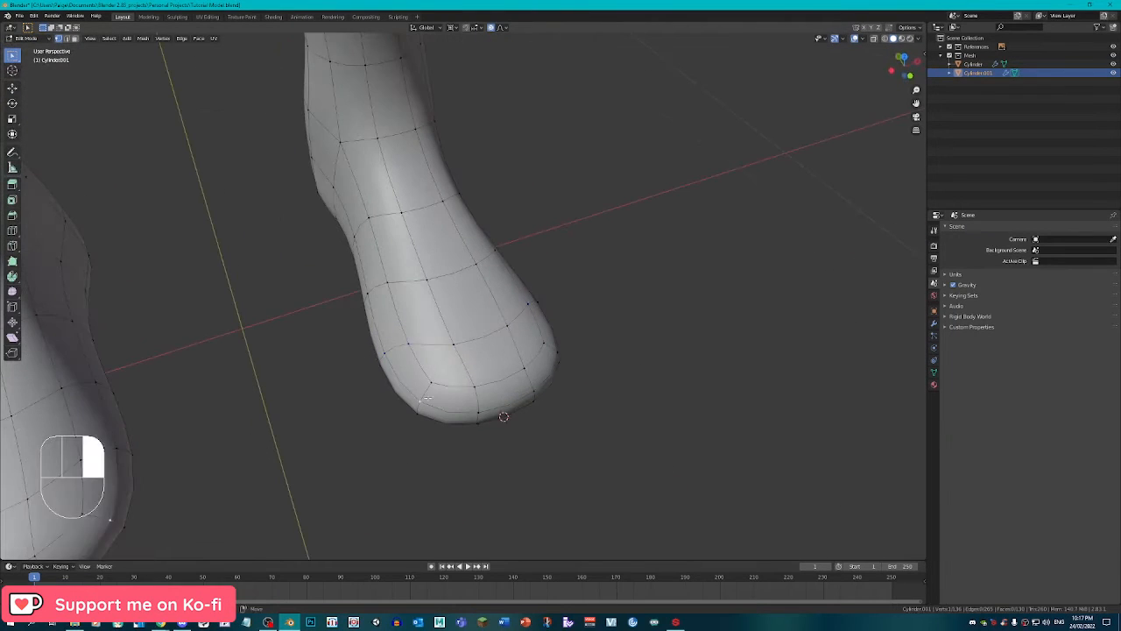
pyautogui.press('Tab')
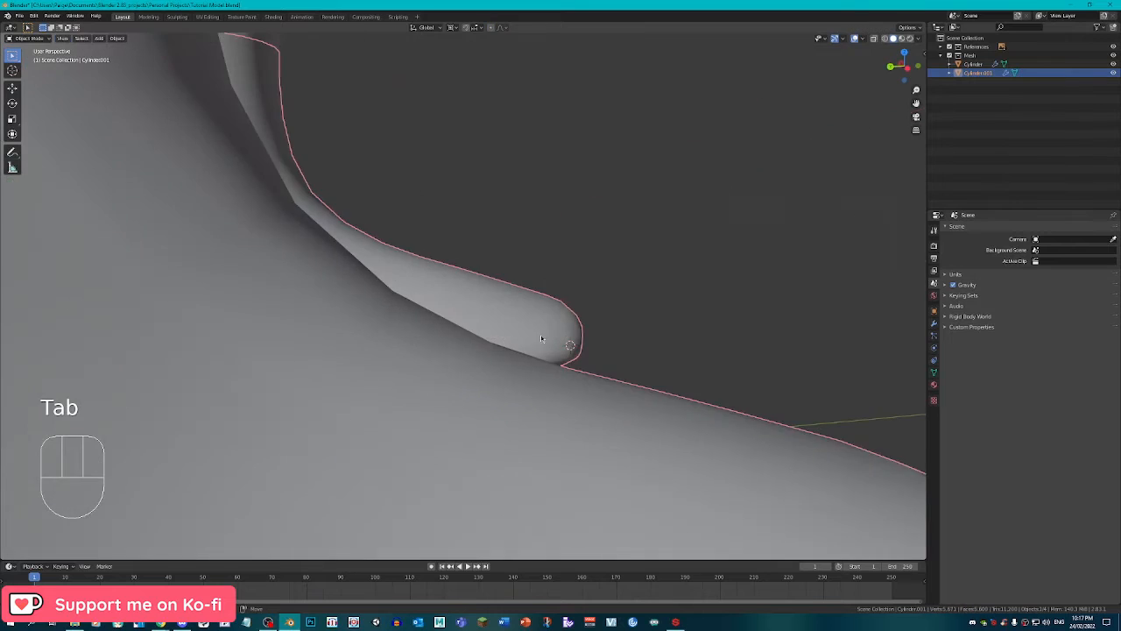
pyautogui.scroll(-8, 542, 338)
pyautogui.moveTo(541, 338); pyautogui.dragTo(321, 343, button='middle')
pyautogui.press('Tab')
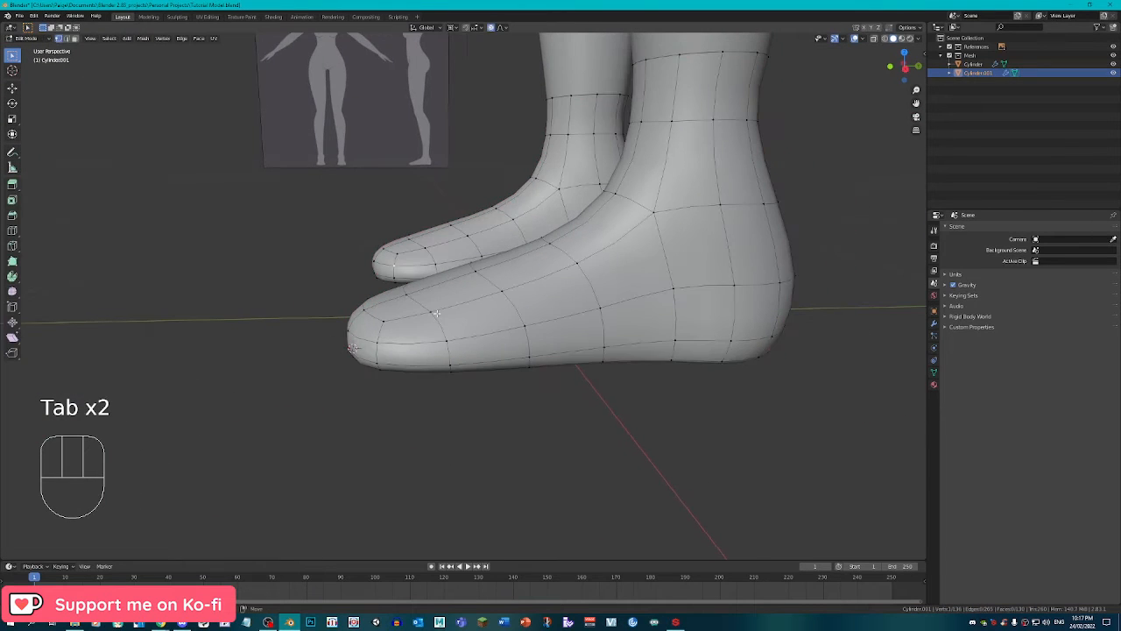
# In side view, lower the whole foot object along Z until its sole rests on the ground line, and return to mesh editing.
pyautogui.moveTo(410, 312); pyautogui.dragTo(428, 305, button='middle')
pyautogui.press('KP_3')
pyautogui.scroll(3, 399, 309)
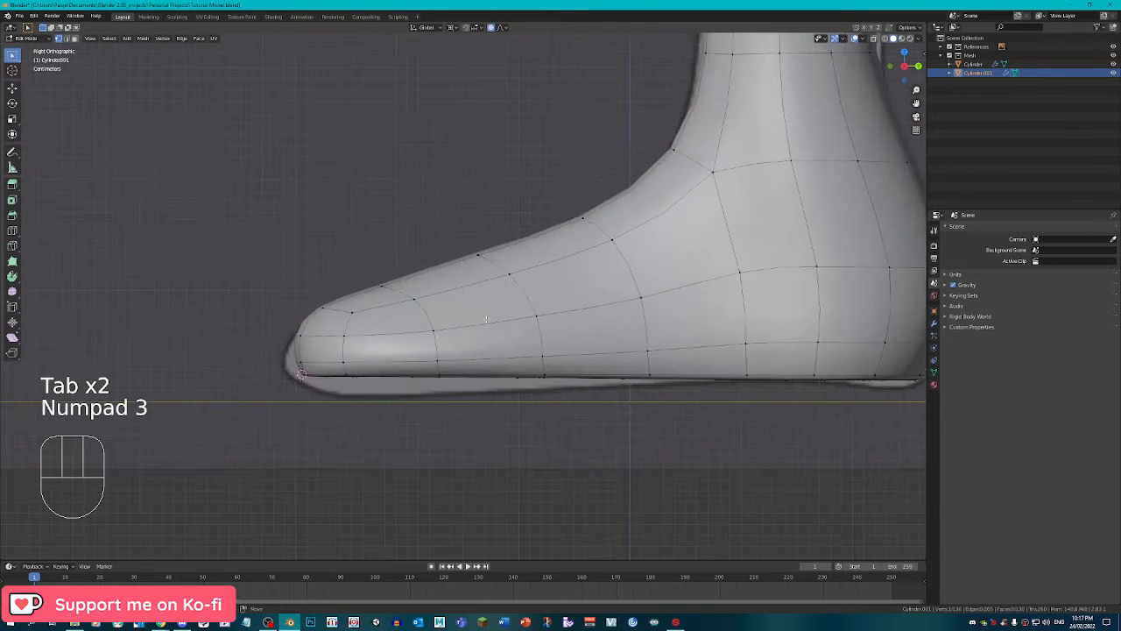
pyautogui.scroll(-6, 511, 364)
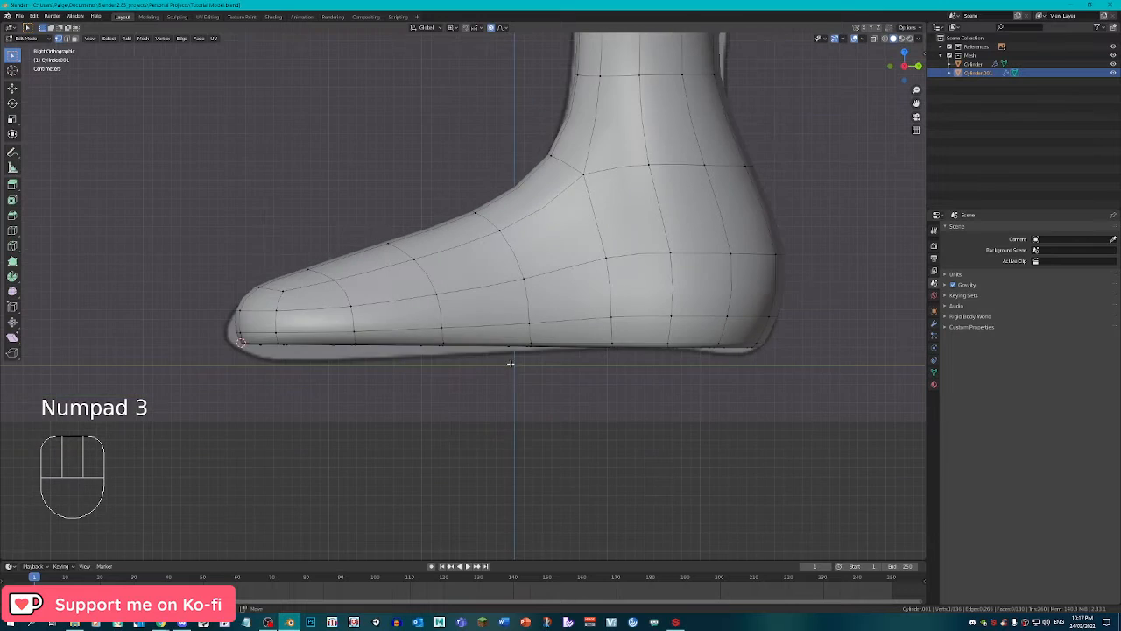
pyautogui.press('Tab')
pyautogui.press('g')
pyautogui.press('z')
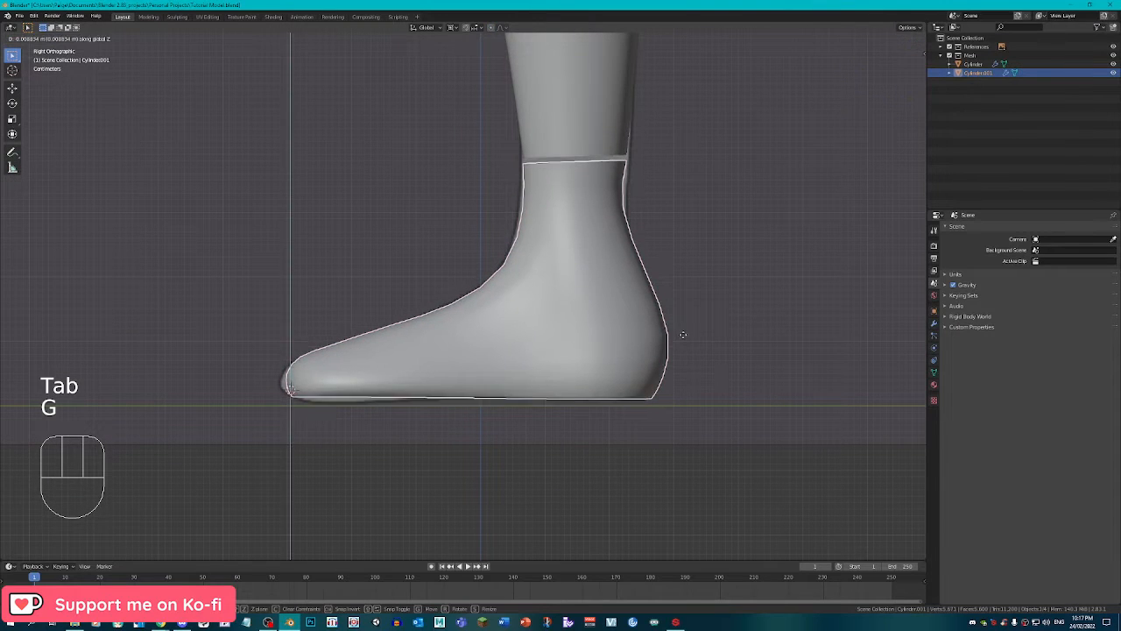
pyautogui.click(694, 343)
pyautogui.press('Tab')
# Move the vertices at the front bend of the ankle towards the side reference outline with proportional editing.
pyautogui.scroll(1, 679, 334)
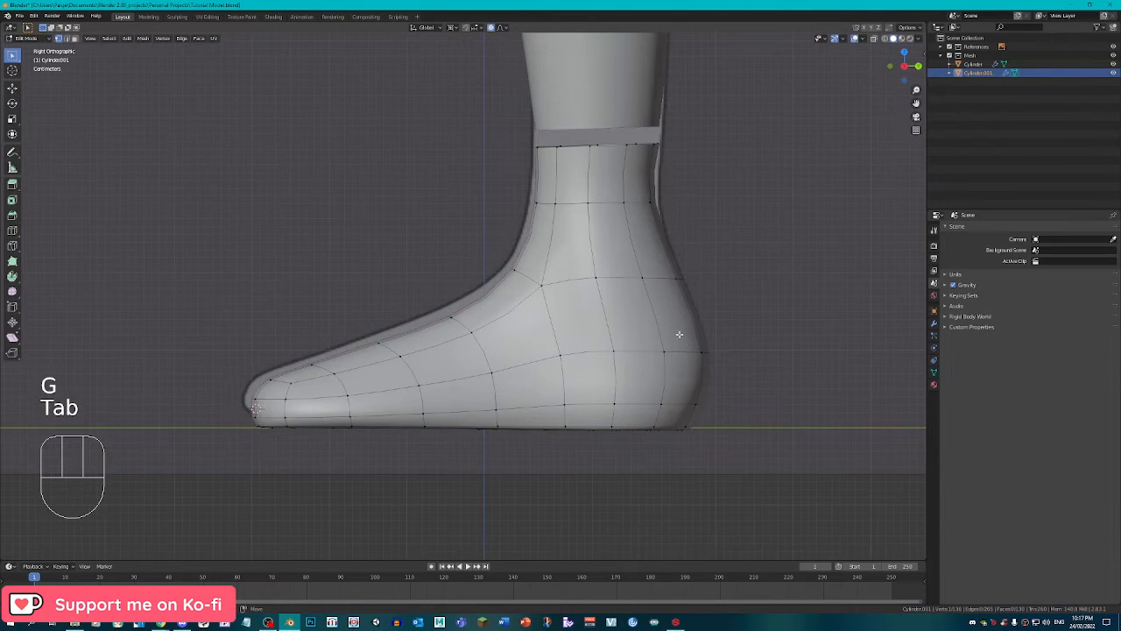
pyautogui.keyDown('shift'); pyautogui.moveTo(647, 159); pyautogui.dragTo(603, 255, button='middle'); pyautogui.keyUp('shift')
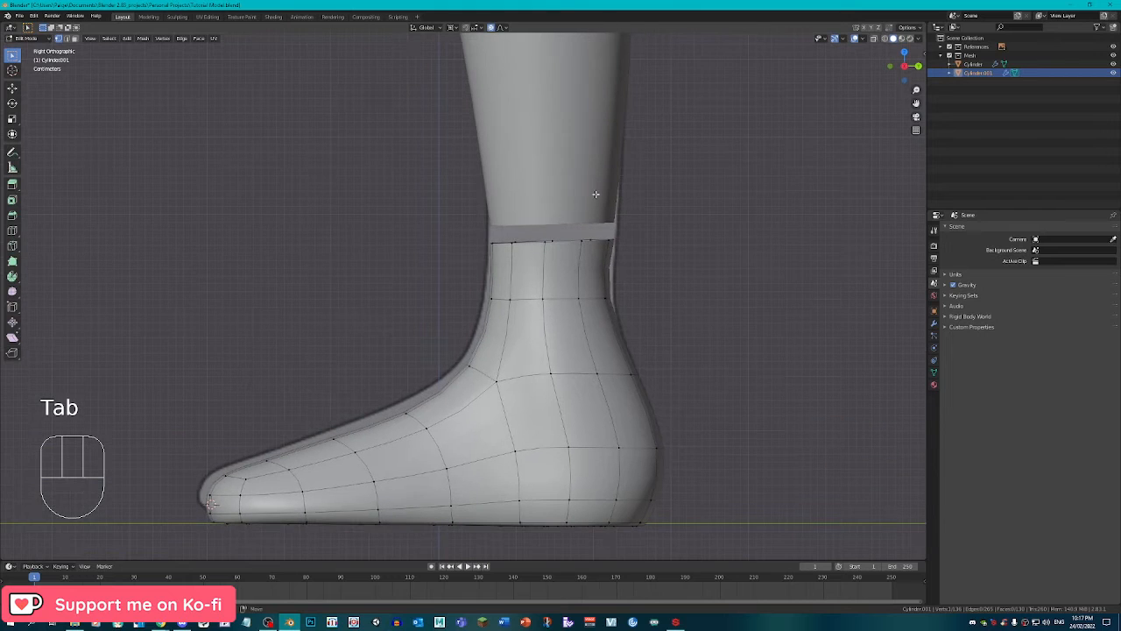
pyautogui.scroll(1, 491, 368)
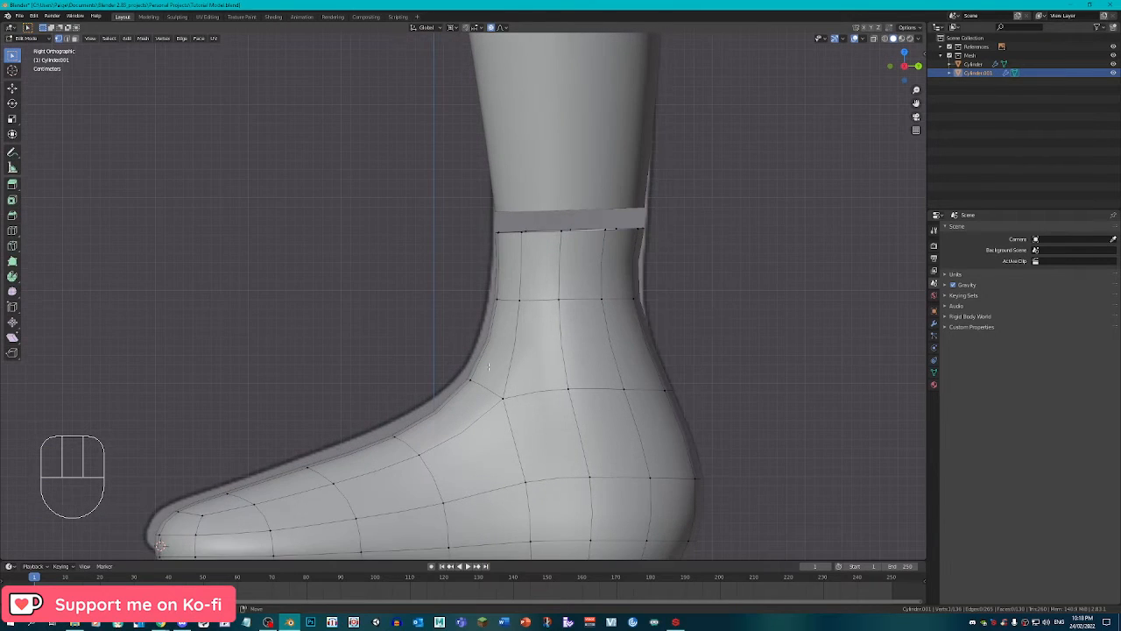
pyautogui.press('g')
pyautogui.click(525, 397)
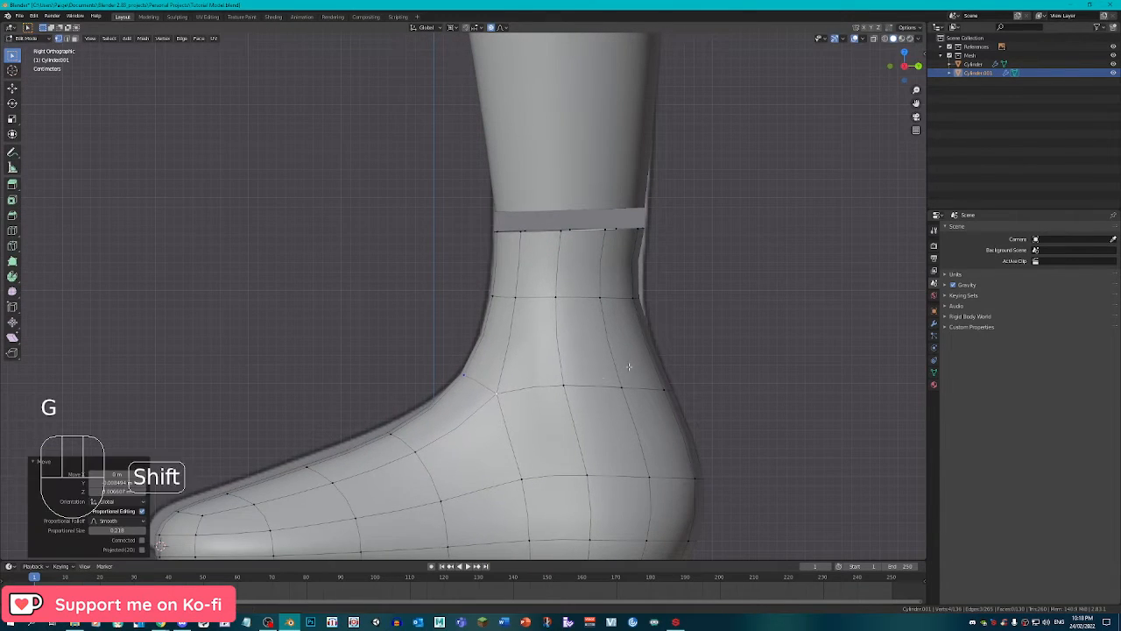
# Select the edge loop above the ankle, change the transform pivot, scale the loop about 1.09 times and shift it onto the side reference.
pyautogui.keyDown('shift'); pyautogui.moveTo(631, 368); pyautogui.dragTo(576, 372, button='middle'); pyautogui.keyUp('shift')
pyautogui.keyDown('alt'); pyautogui.rightClick(553, 302); pyautogui.keyUp('alt')
pyautogui.press('s')
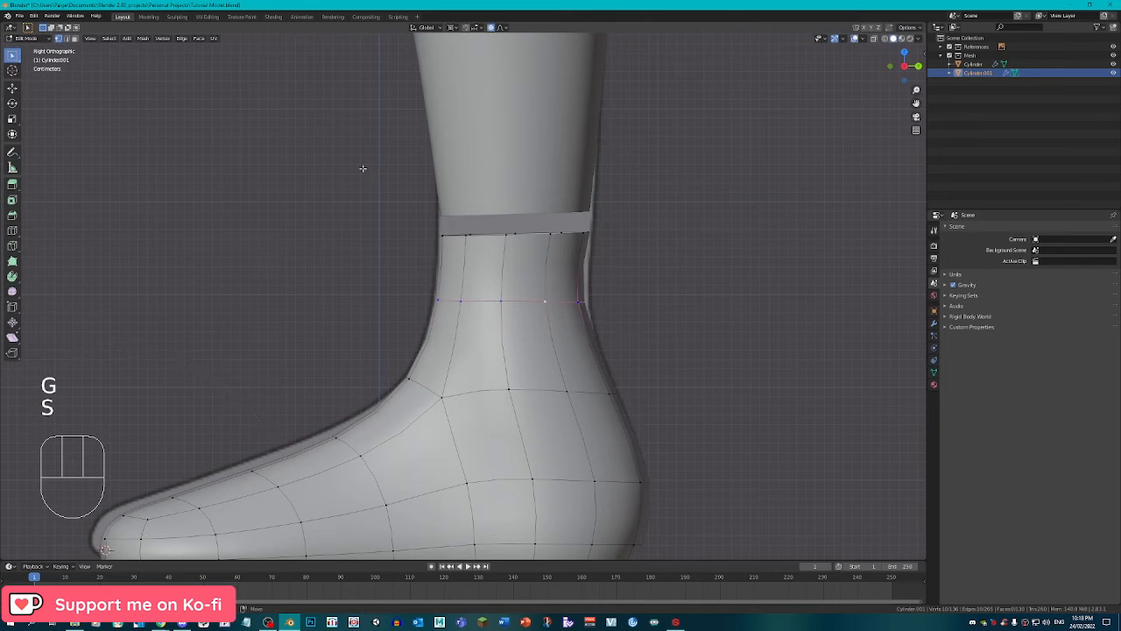
pyautogui.click(450, 28)
pyautogui.click(468, 42)
pyautogui.scroll(2, 626, 306)
pyautogui.press('s')
pyautogui.click(650, 321)
pyautogui.press('g')
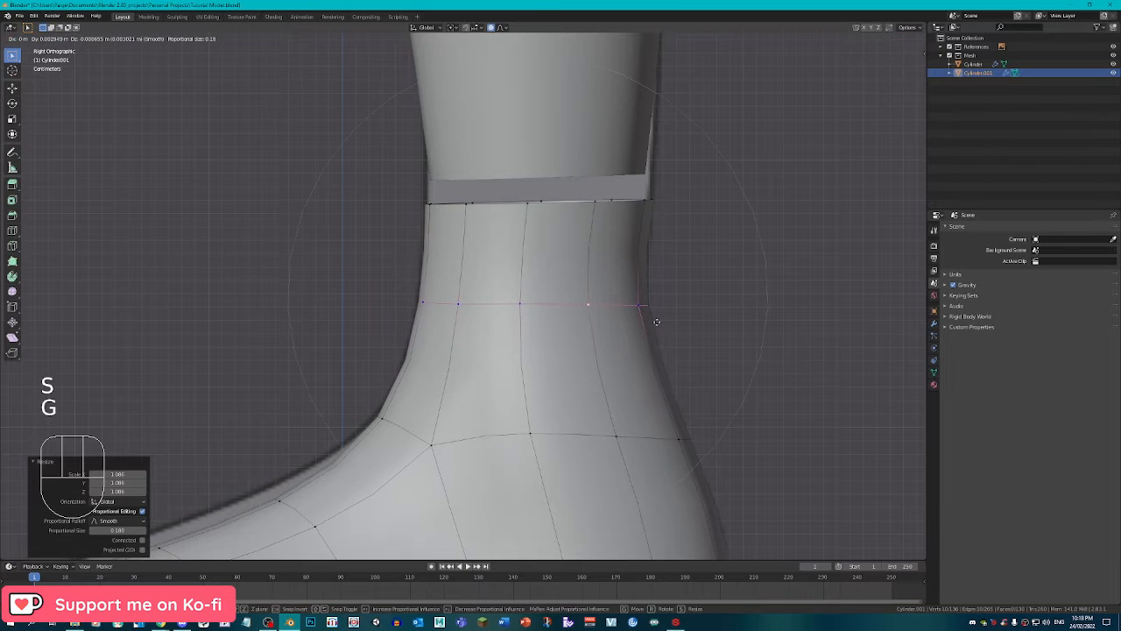
pyautogui.click(656, 321)
# Turn on X-ray, switch off proportional editing and move the upper instep vertices up to the side reference outline.
pyautogui.scroll(-3, 634, 293)
pyautogui.scroll(3, 163, 539)
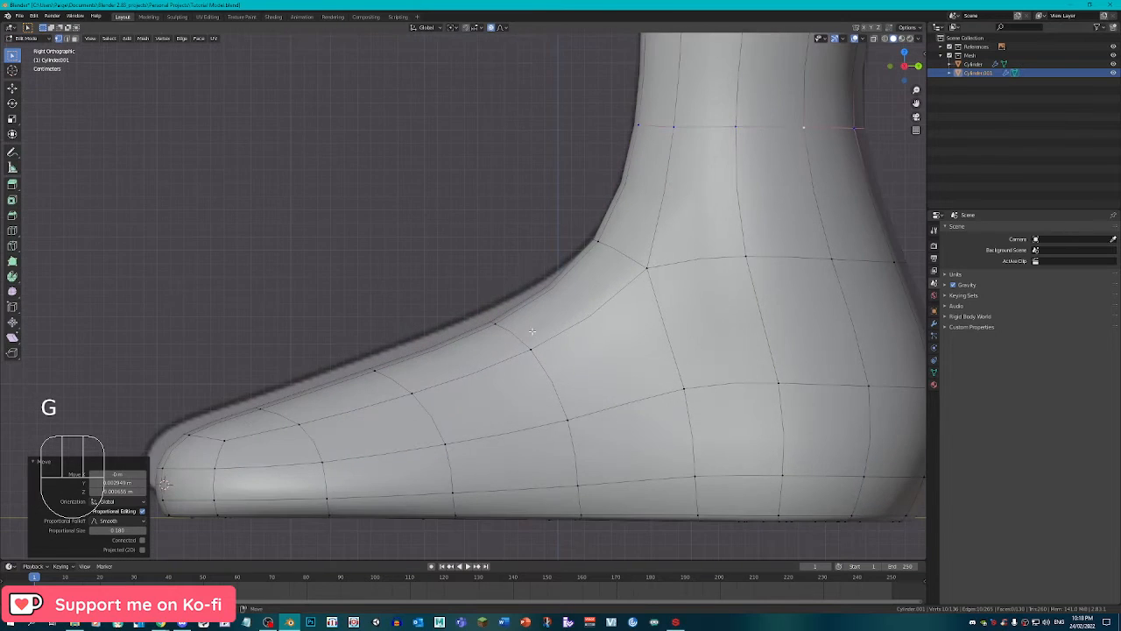
pyautogui.click(873, 41)
pyautogui.click(493, 307)
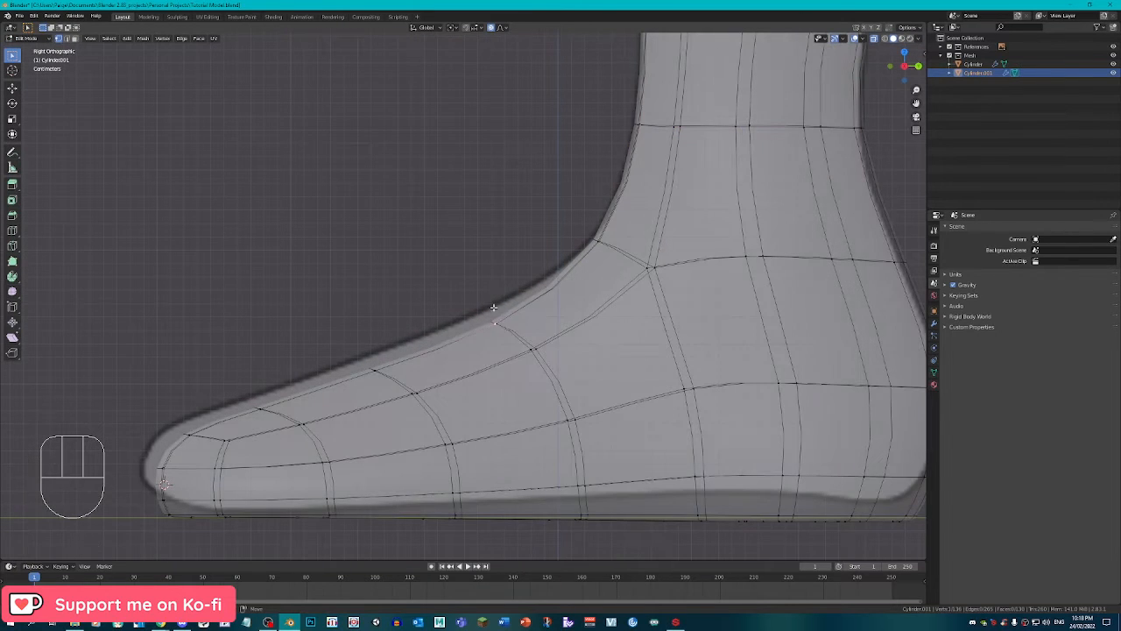
pyautogui.click(536, 340)
pyautogui.press('g')
pyautogui.press('g')
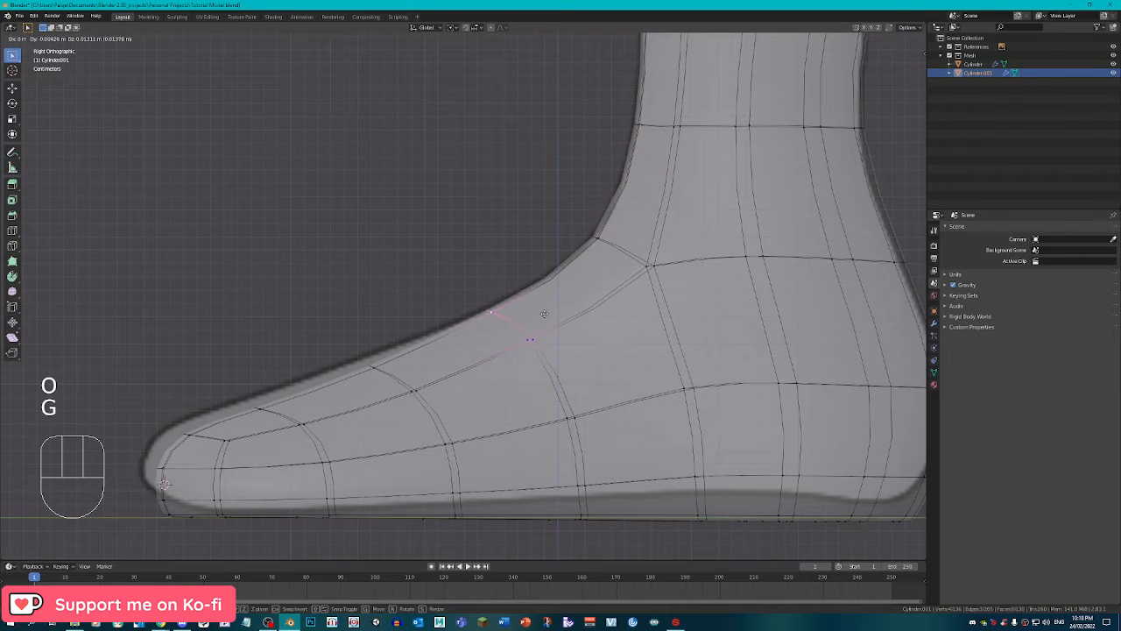
pyautogui.click(406, 364)
# Circle-select the middle vertices on top of the forefoot and raise them to the reference outline.
pyautogui.press('c')
pyautogui.click(411, 368)
pyautogui.rightClick(411, 368)
pyautogui.press('g')
pyautogui.click(407, 359)
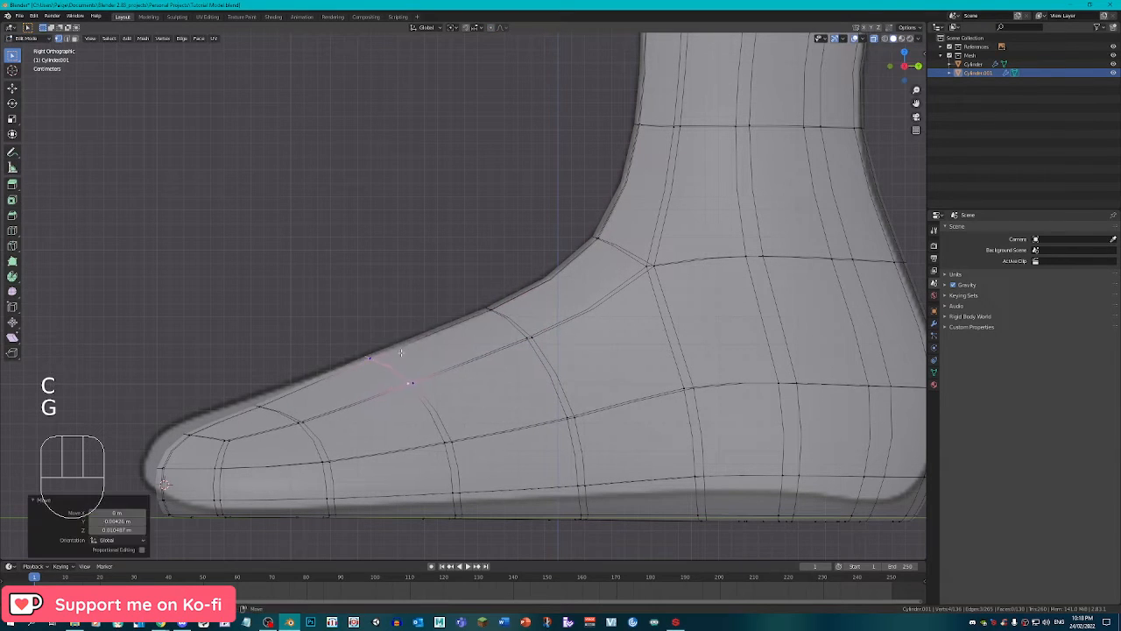
# Circle-select the vertices on top of the toe area and raise them to the reference outline.
pyautogui.click(302, 404)
pyautogui.press('c')
pyautogui.moveTo(280, 401); pyautogui.dragTo(225, 398)
pyautogui.rightClick(225, 398)
pyautogui.press('g')
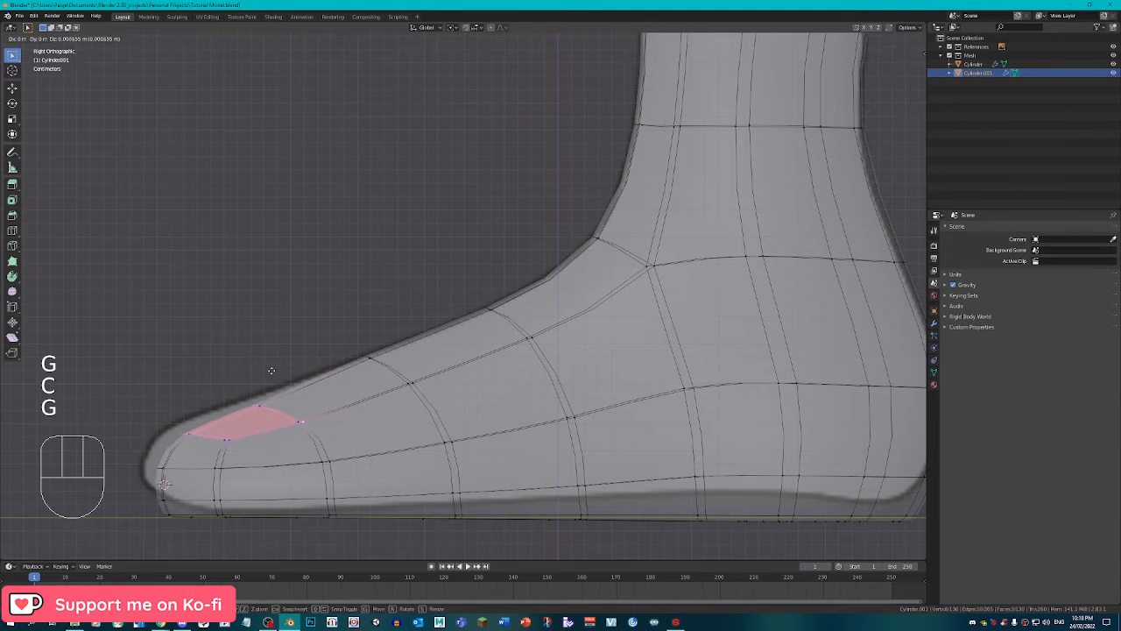
pyautogui.click(268, 366)
pyautogui.press('r')
pyautogui.click(320, 373)
pyautogui.hotkey('ctrl', 'z')
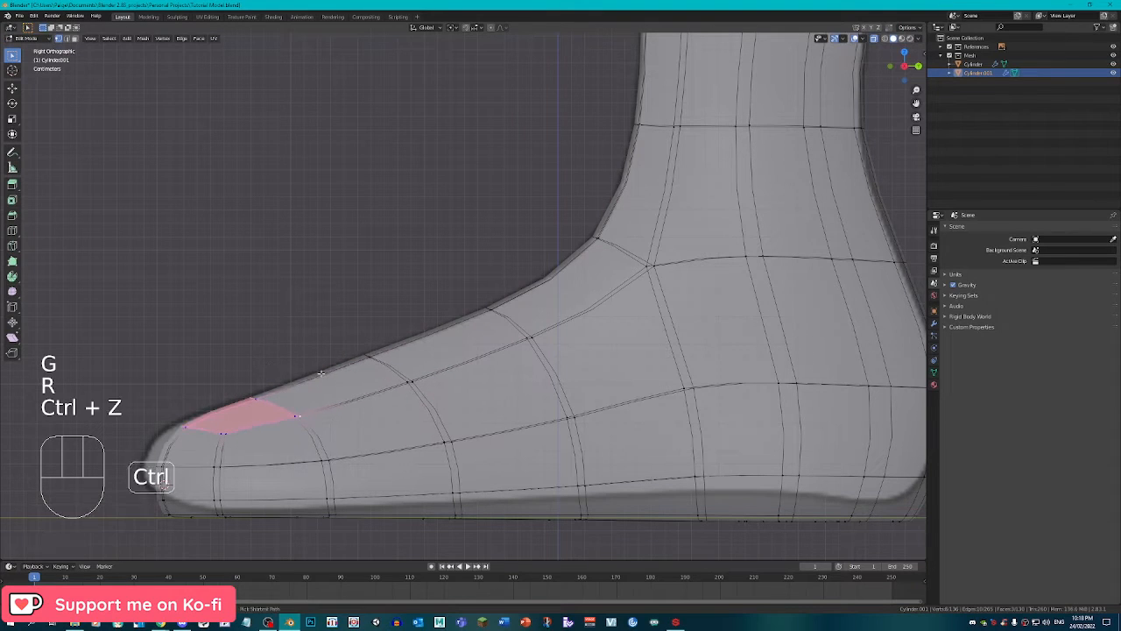
# Rotate the selected toe-top faces about -8° around X, then turn off X-ray and check the foot in object mode.
pyautogui.press('r')
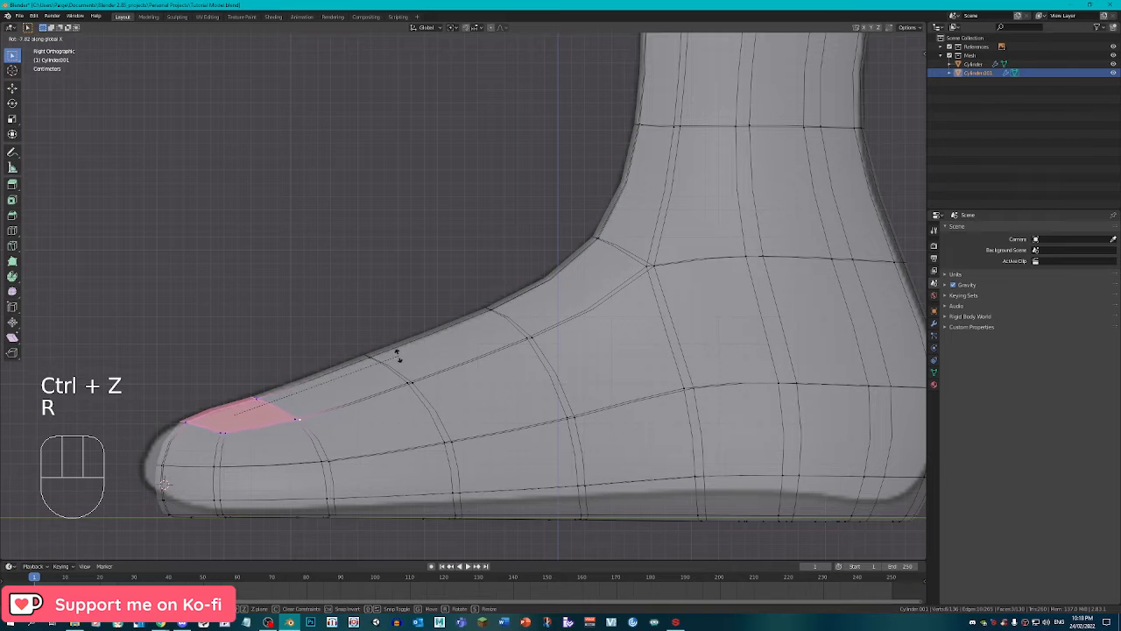
pyautogui.click(398, 359)
pyautogui.press('Tab')
pyautogui.moveTo(400, 350); pyautogui.dragTo(571, 356, button='middle')
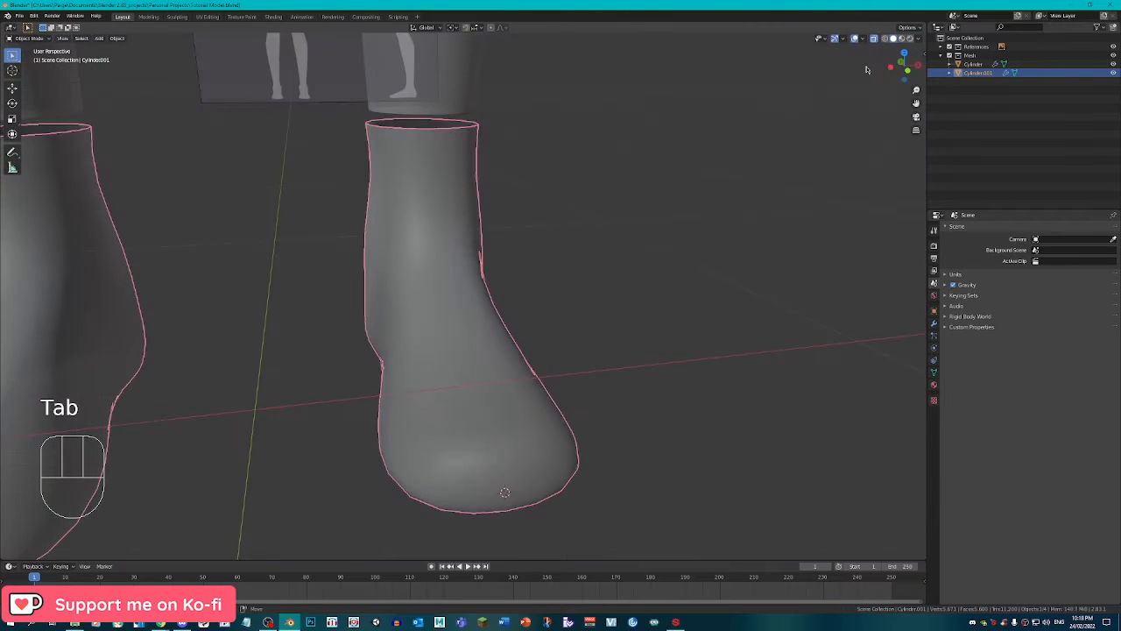
pyautogui.click(875, 39)
pyautogui.scroll(-4, 526, 315)
pyautogui.moveTo(340, 366); pyautogui.dragTo(579, 359, button='middle')
pyautogui.scroll(3, 539, 361)
# Raise the toe-top faces slightly along Z in front view and check the foot's shape in object mode.
pyautogui.press('Tab')
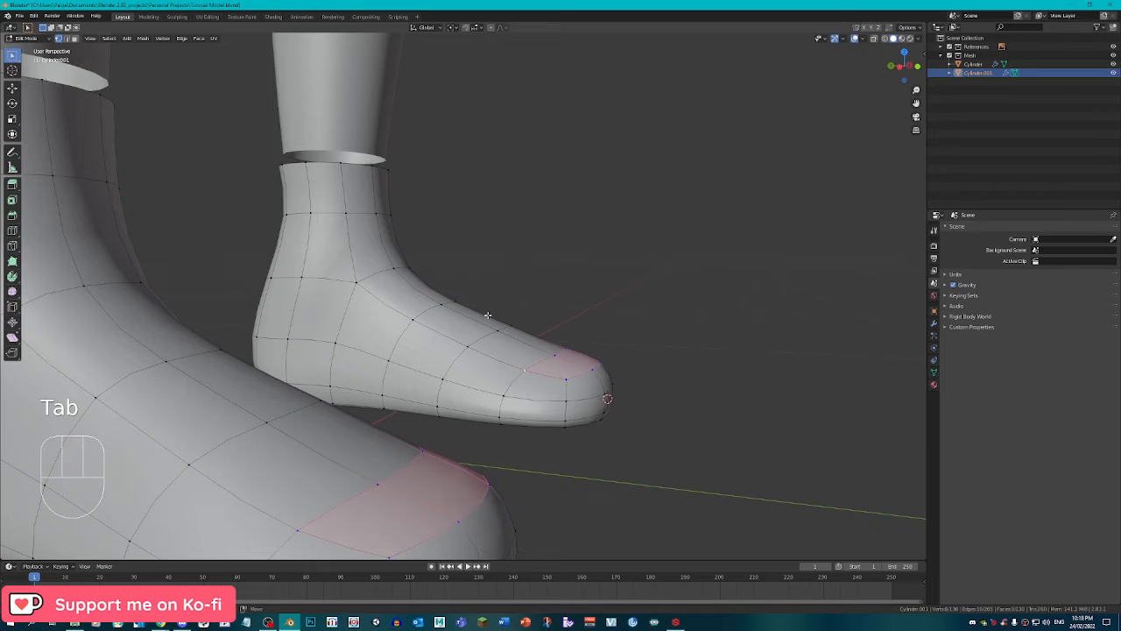
pyautogui.press('KP_1')
pyautogui.press('g')
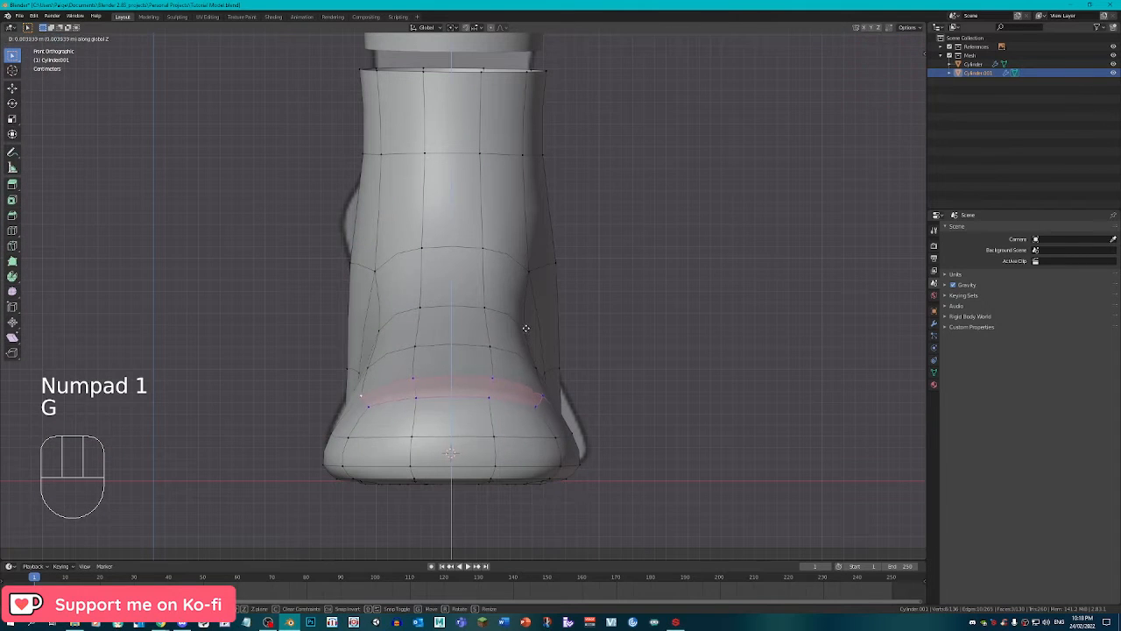
pyautogui.click(523, 319)
pyautogui.press('Tab')
pyautogui.press('Tab')
pyautogui.press('Tab')
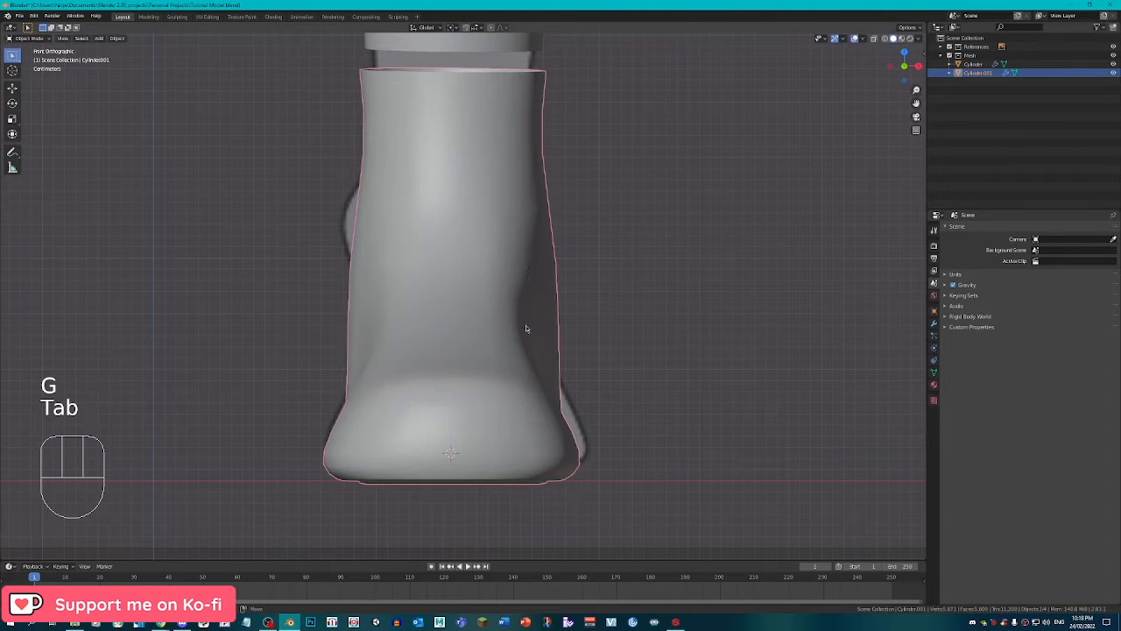
pyautogui.moveTo(530, 347); pyautogui.dragTo(452, 331, button='middle')
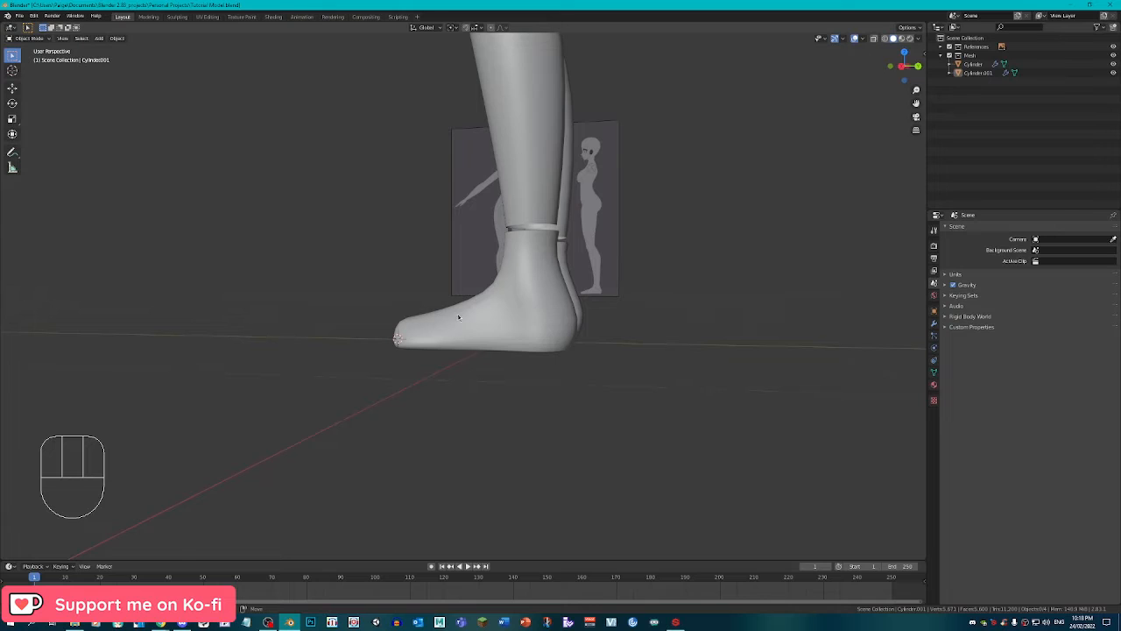
pyautogui.scroll(5, 458, 316)
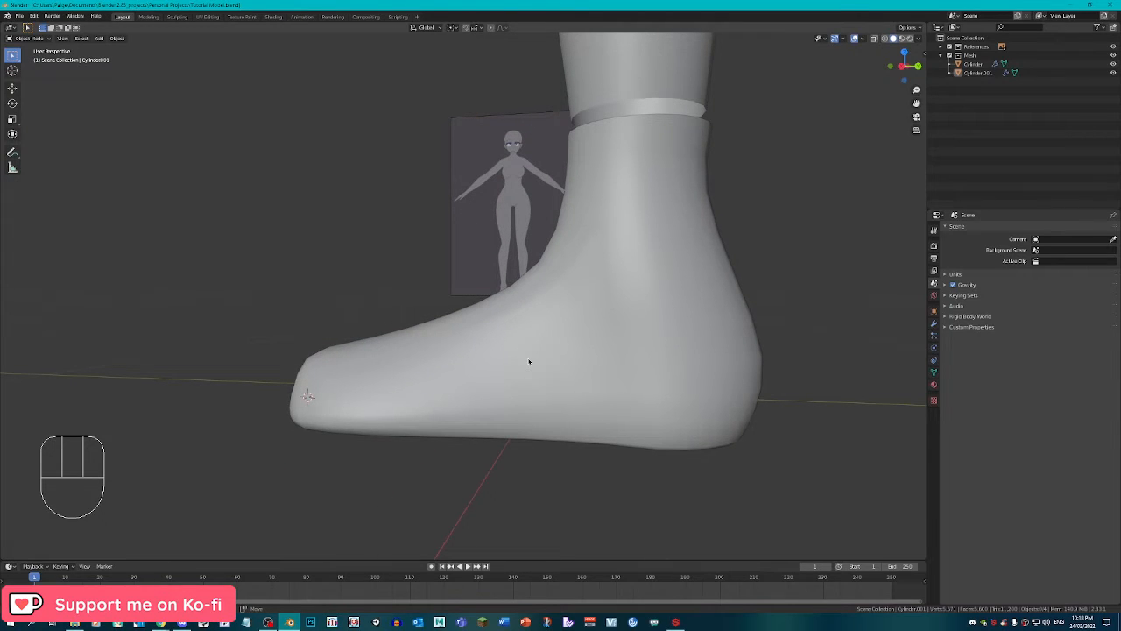
# Return to mesh editing, select the band of vertices across the instep and smooth it once.
pyautogui.press('KP_1')
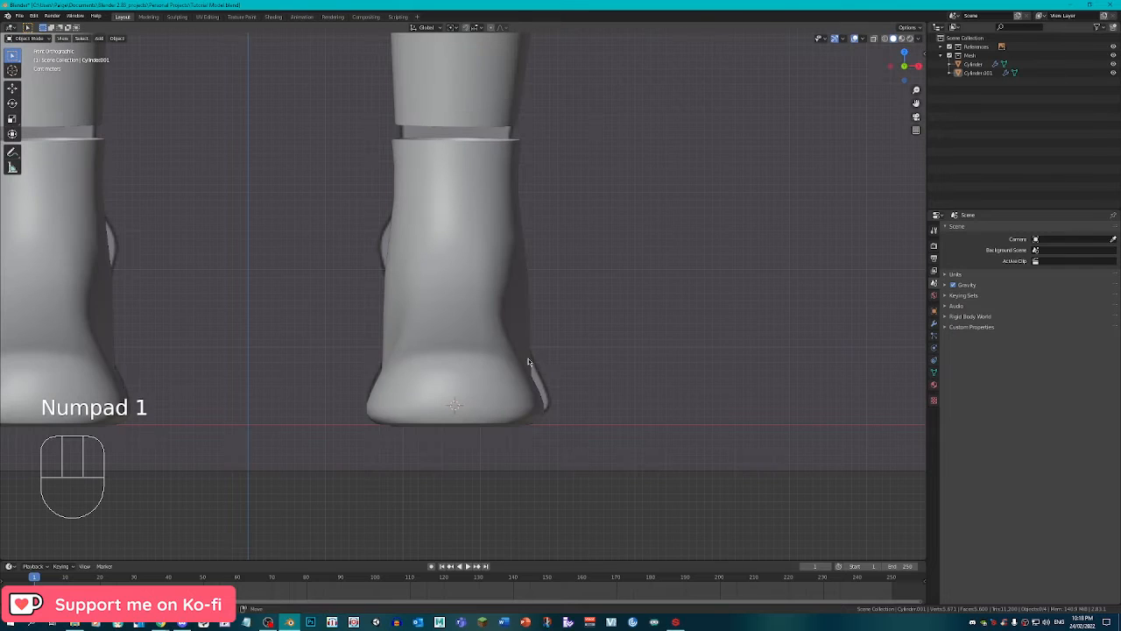
pyautogui.press('Tab')
pyautogui.scroll(4, 447, 354)
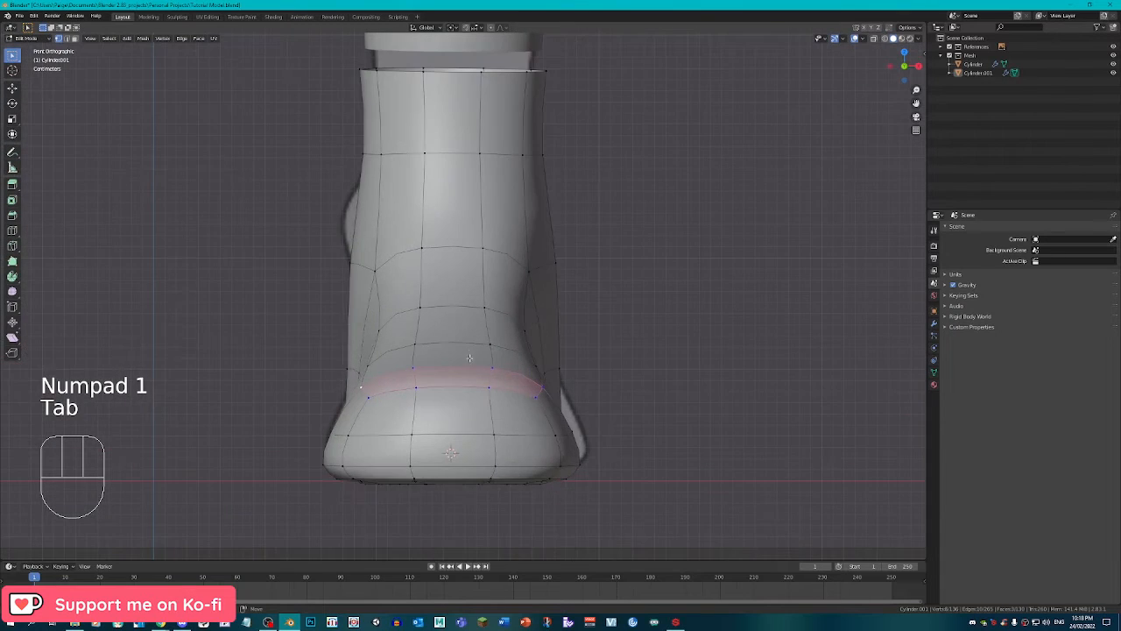
pyautogui.scroll(-1, 391, 365)
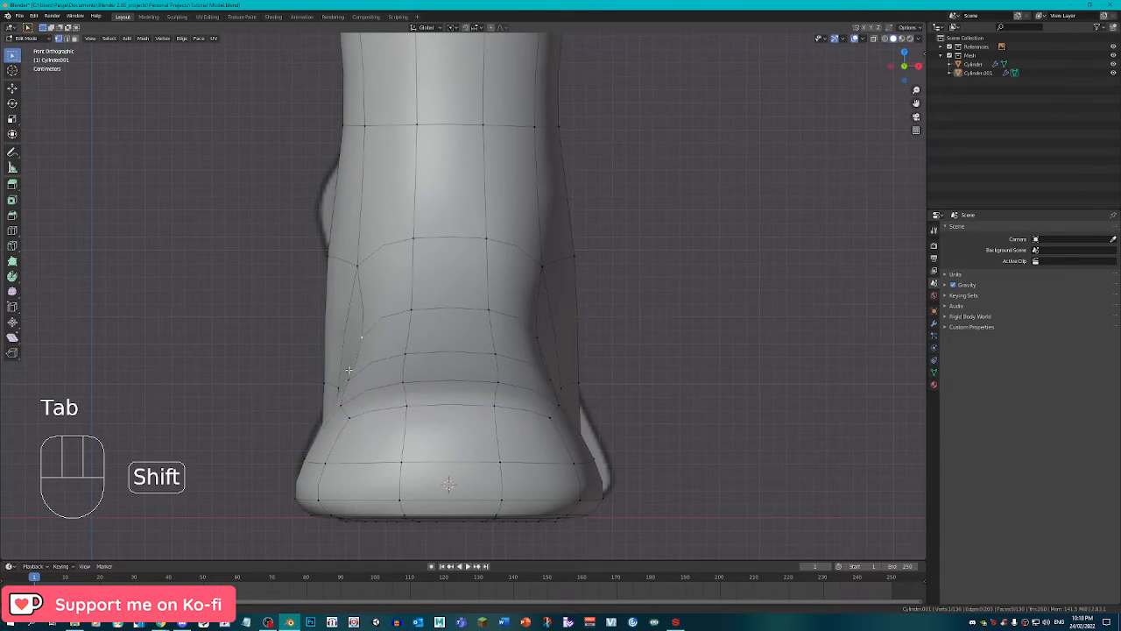
pyautogui.keyDown('shift'); pyautogui.rightClick(538, 342); pyautogui.keyUp('shift')
pyautogui.press('q')
pyautogui.moveTo(588, 370); pyautogui.dragTo(604, 391, button='middle')
# Try a single loop cut around the ankle and an offset edge slide on the instep, undoing both.
pyautogui.press('KP_1')
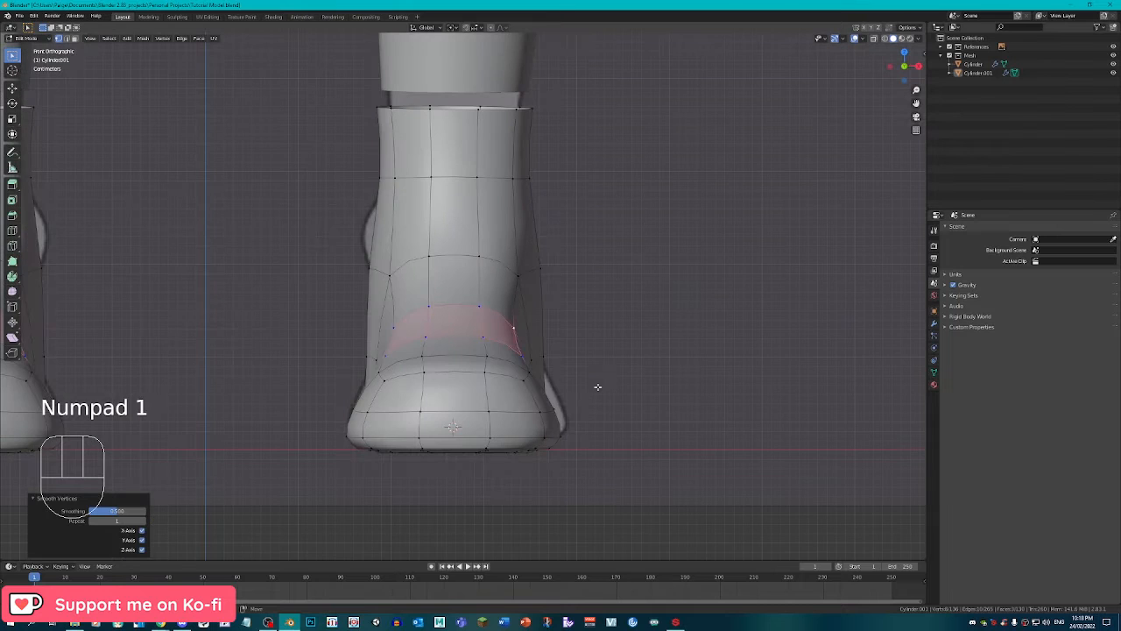
pyautogui.scroll(2, 583, 359)
pyautogui.keyDown('shift'); pyautogui.moveTo(574, 285); pyautogui.dragTo(633, 383, button='middle'); pyautogui.keyUp('shift')
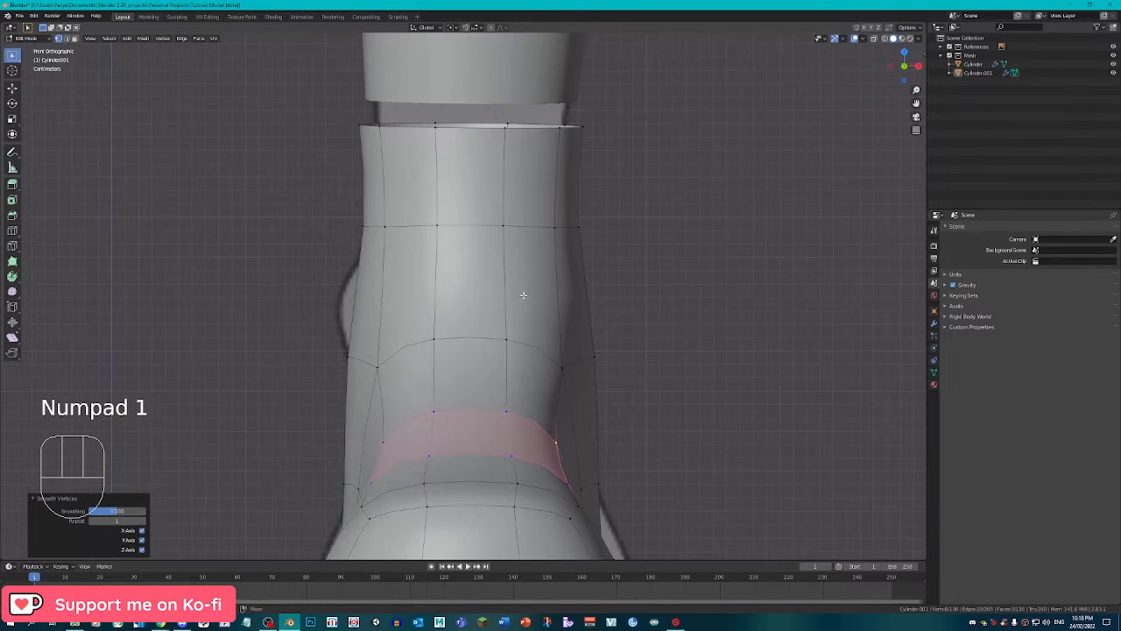
pyautogui.hotkey('ctrl', 'r')
pyautogui.click(574, 287)
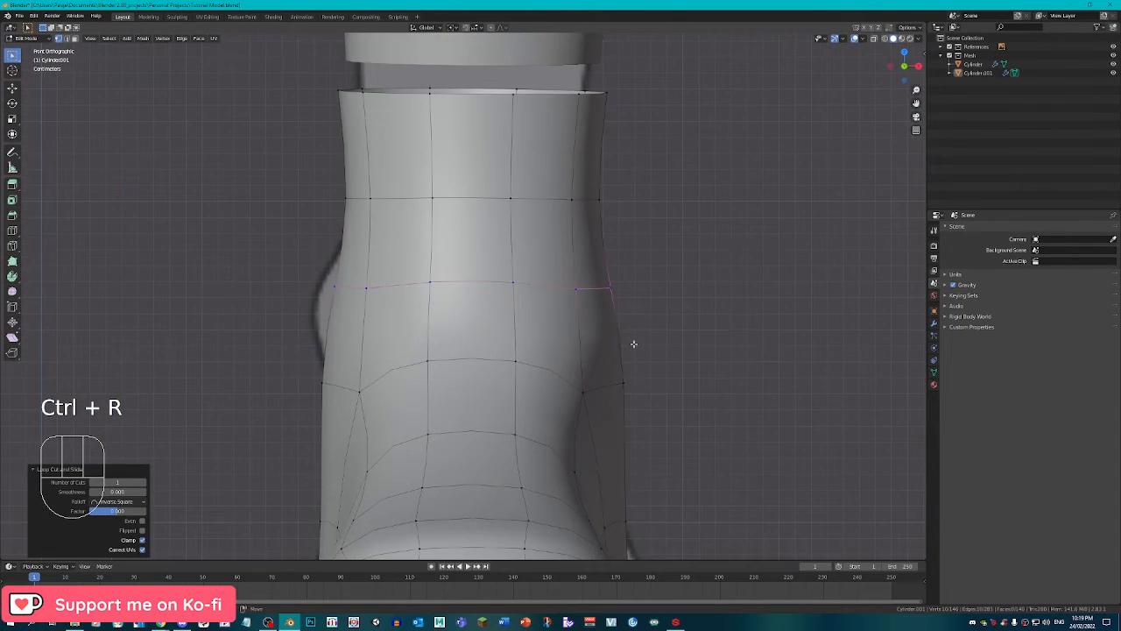
pyautogui.moveTo(630, 343); pyautogui.dragTo(569, 378, button='middle')
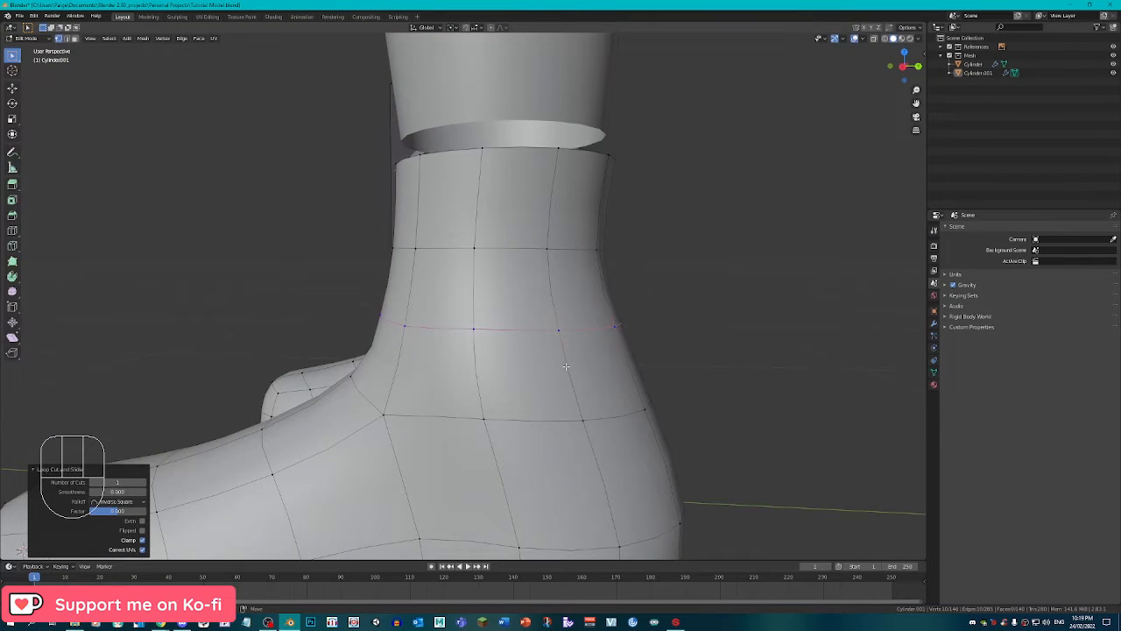
pyautogui.hotkey('ctrl', 'z')
pyautogui.hotkey('shift', 'ctrl', 'r')
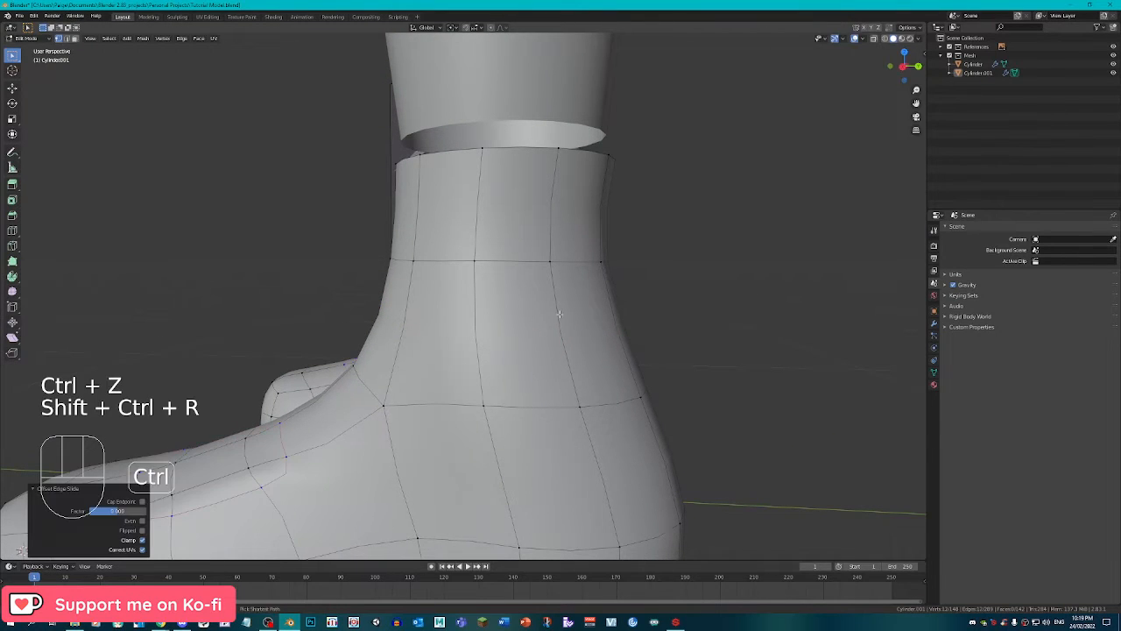
pyautogui.hotkey('ctrl', 'z')
# Add two evenly spaced loop cuts around the ankle without sliding them and smooth their vertices once.
pyautogui.hotkey('ctrl', 'r')
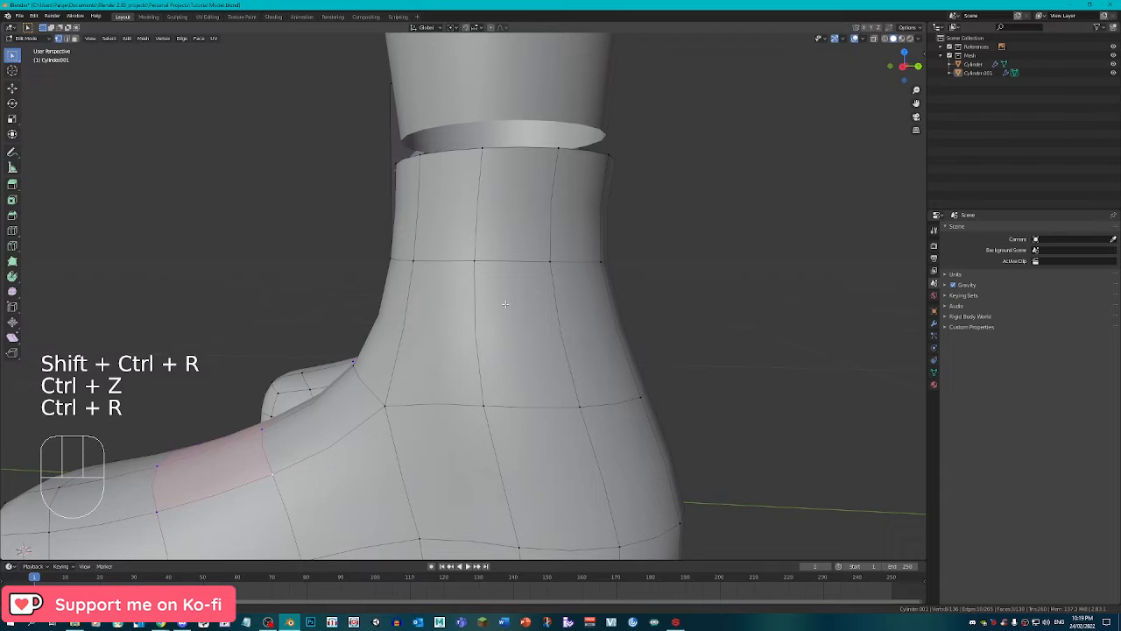
pyautogui.scroll(1, 491, 304)
pyautogui.click(468, 301)
pyautogui.rightClick(468, 300)
pyautogui.scroll(1, 559, 330)
pyautogui.press('q')
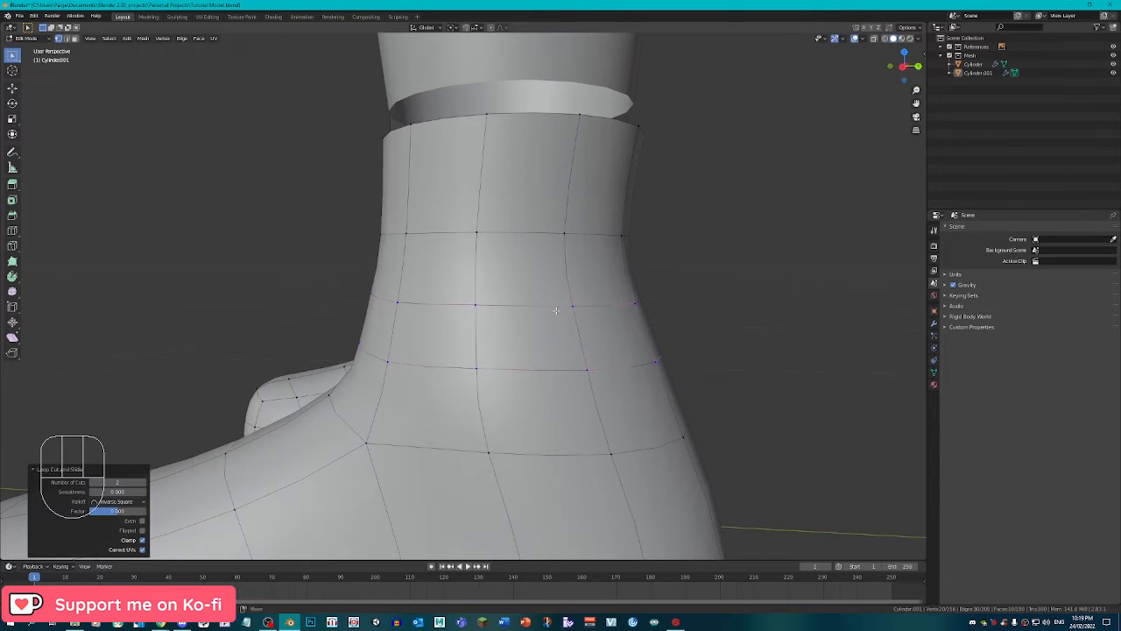
pyautogui.click(557, 311)
# Edge-slide the middle vertical edge loop on the ankle's side toward the heel in right view.
pyautogui.press('KP_3')
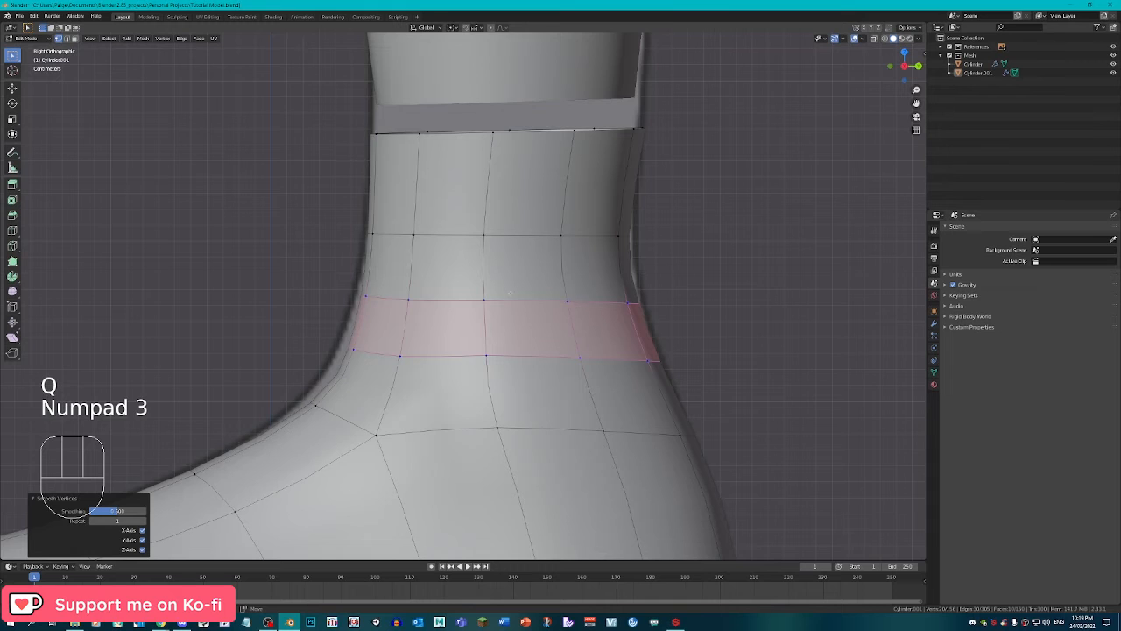
pyautogui.scroll(2, 510, 293)
pyautogui.keyDown('shift'); pyautogui.moveTo(544, 318); pyautogui.dragTo(477, 328, button='middle'); pyautogui.keyUp('shift')
pyautogui.click(475, 334)
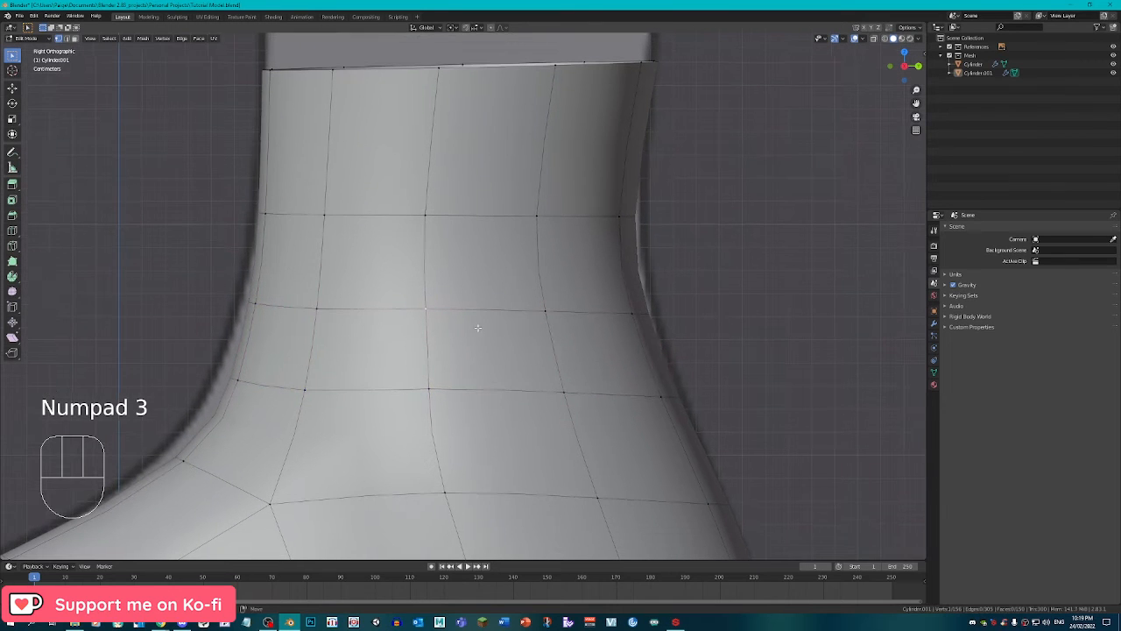
pyautogui.keyDown('shift'); pyautogui.click(533, 308); pyautogui.keyUp('shift')
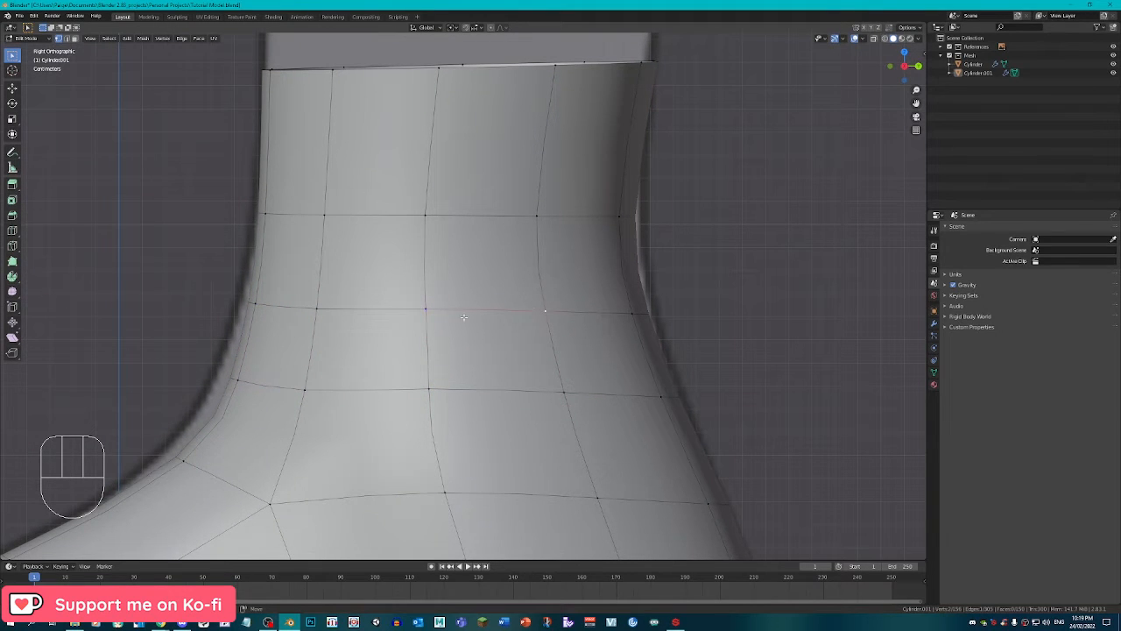
pyautogui.keyDown('alt'); pyautogui.click(428, 346); pyautogui.keyUp('alt')
pyautogui.press('g')
pyautogui.press('g')
pyautogui.click(549, 341)
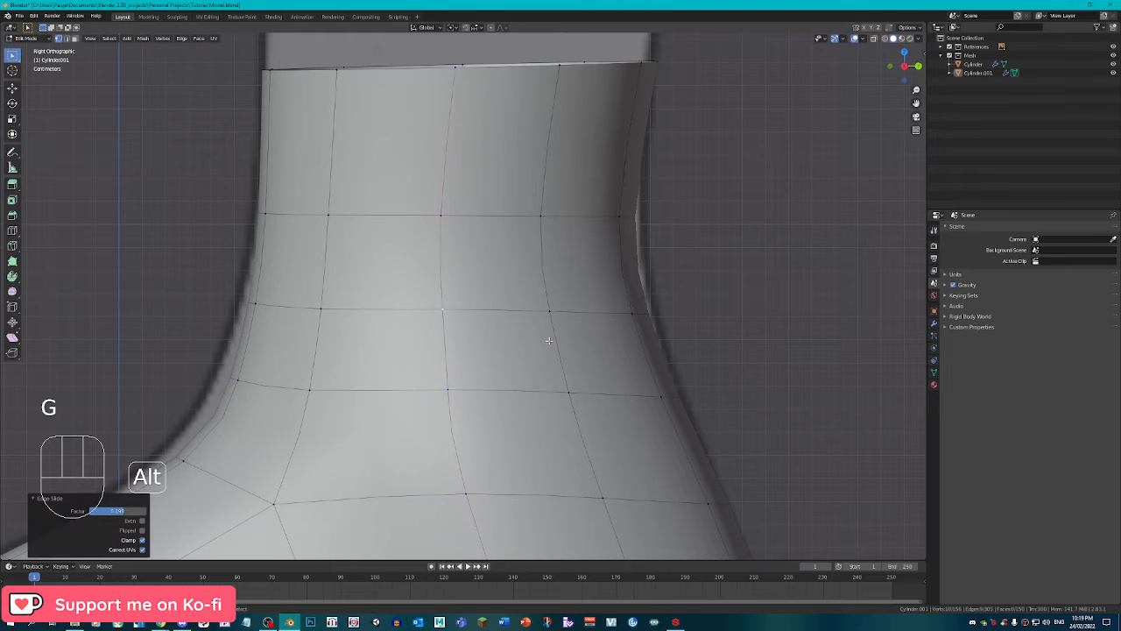
# Edge-slide the next vertical loop behind the ankle's middle one toward the heel.
pyautogui.hotkey('shift', 'g')
pyautogui.press('g')
pyautogui.press('g')
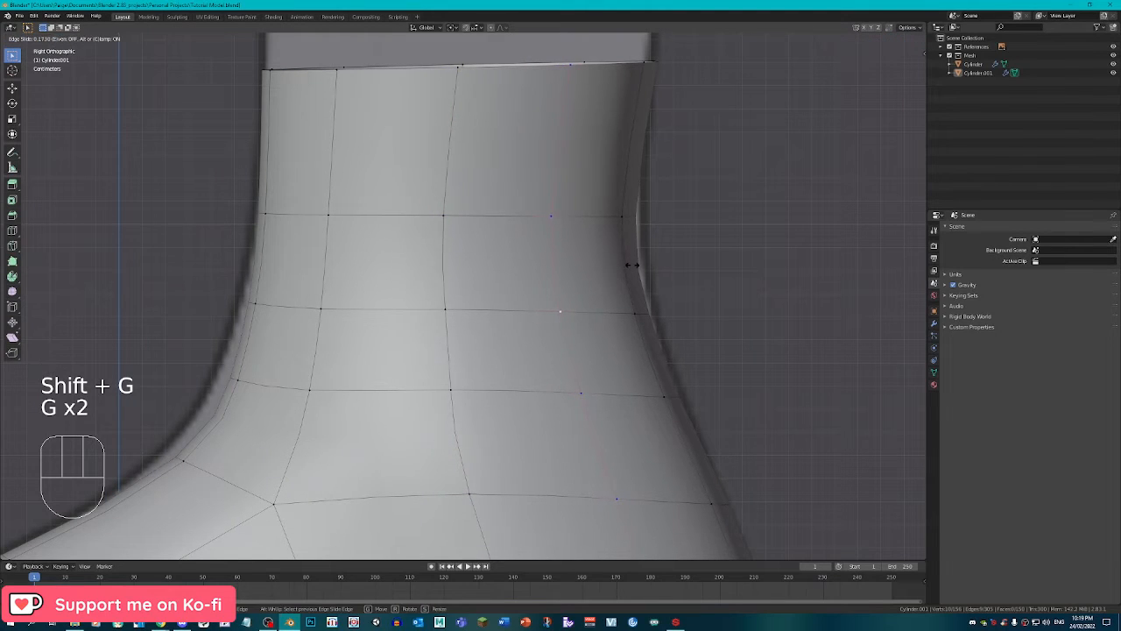
pyautogui.click(633, 264)
# Try deleting the ankle's middle side vertex, extruding the hole's border in place and scaling it inward to about 0.72.
pyautogui.press('x')
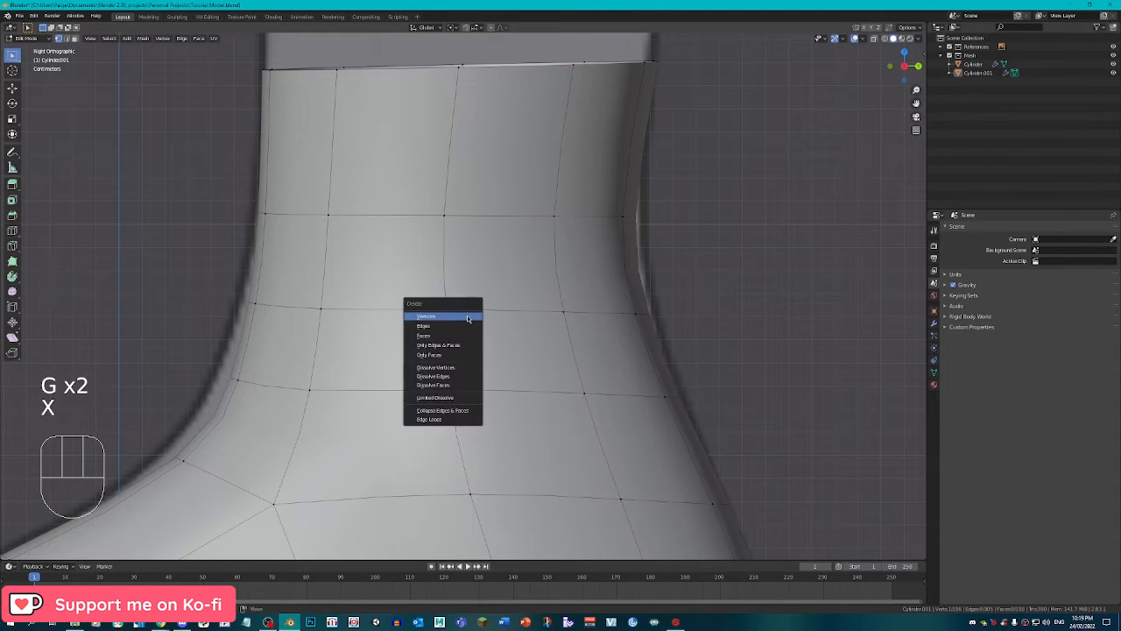
pyautogui.click(467, 313)
pyautogui.keyDown('alt'); pyautogui.click(536, 248); pyautogui.keyUp('alt')
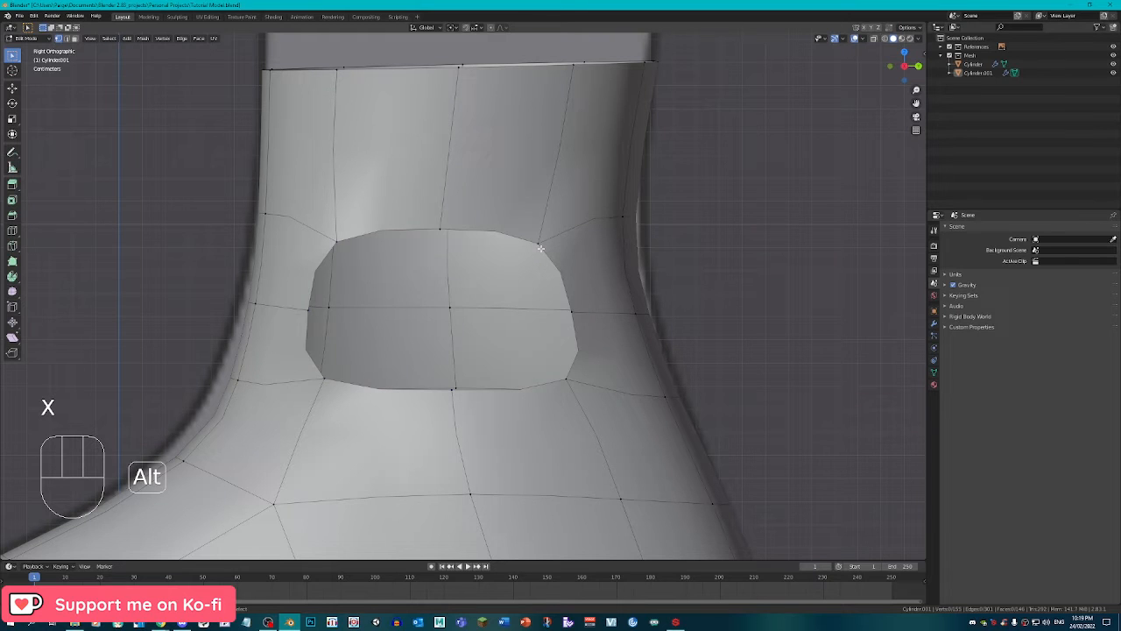
pyautogui.keyDown('shift'); pyautogui.moveTo(541, 250); pyautogui.dragTo(547, 269, button='middle'); pyautogui.keyUp('shift')
pyautogui.press('e')
pyautogui.rightClick(569, 335)
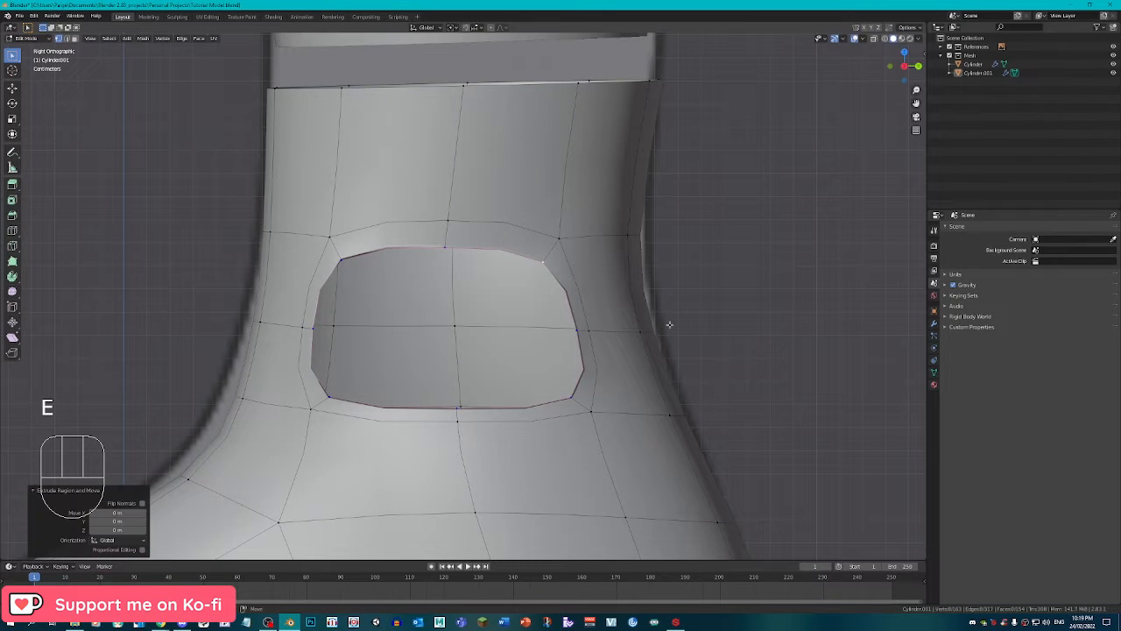
pyautogui.press('s')
pyautogui.click(606, 321)
pyautogui.scroll(2, 614, 355)
pyautogui.scroll(-1, 614, 354)
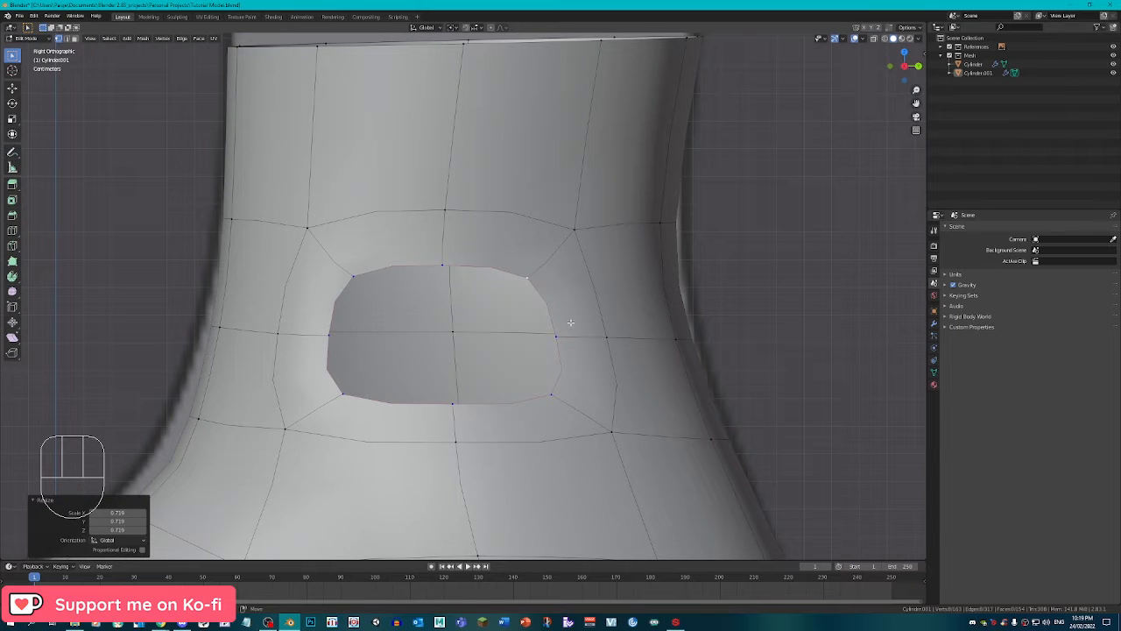
# Try moving the inset hole border outward along X and compare the ankle with the front reference.
pyautogui.moveTo(570, 323); pyautogui.dragTo(656, 333, button='middle')
pyautogui.press('g')
pyautogui.press('x')
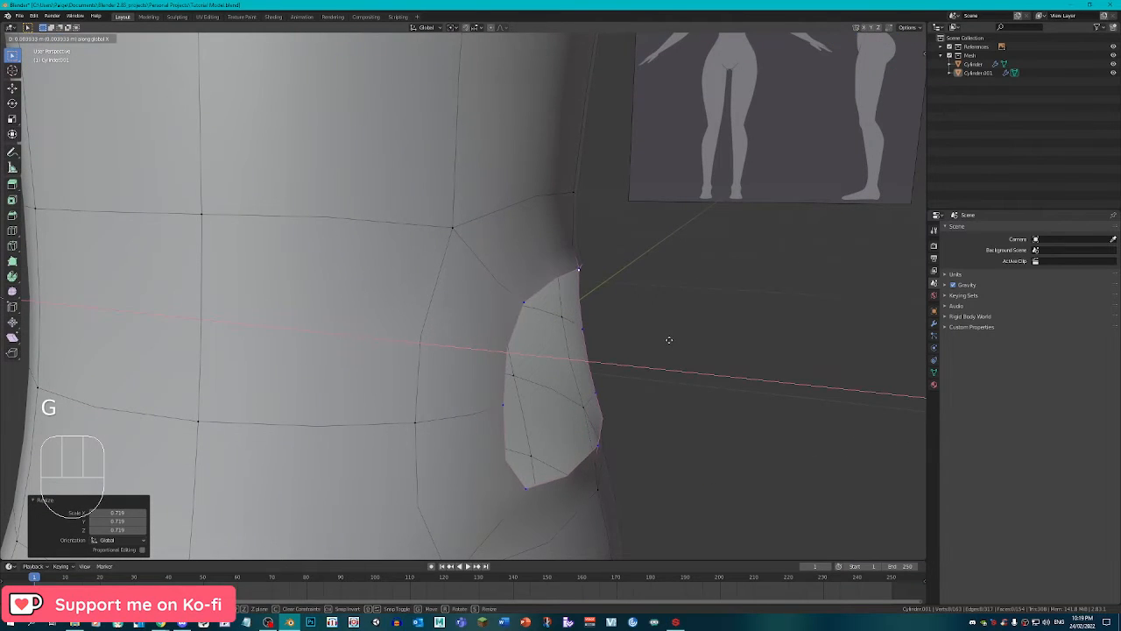
pyautogui.click(669, 340)
pyautogui.moveTo(615, 369); pyautogui.dragTo(595, 358, button='middle')
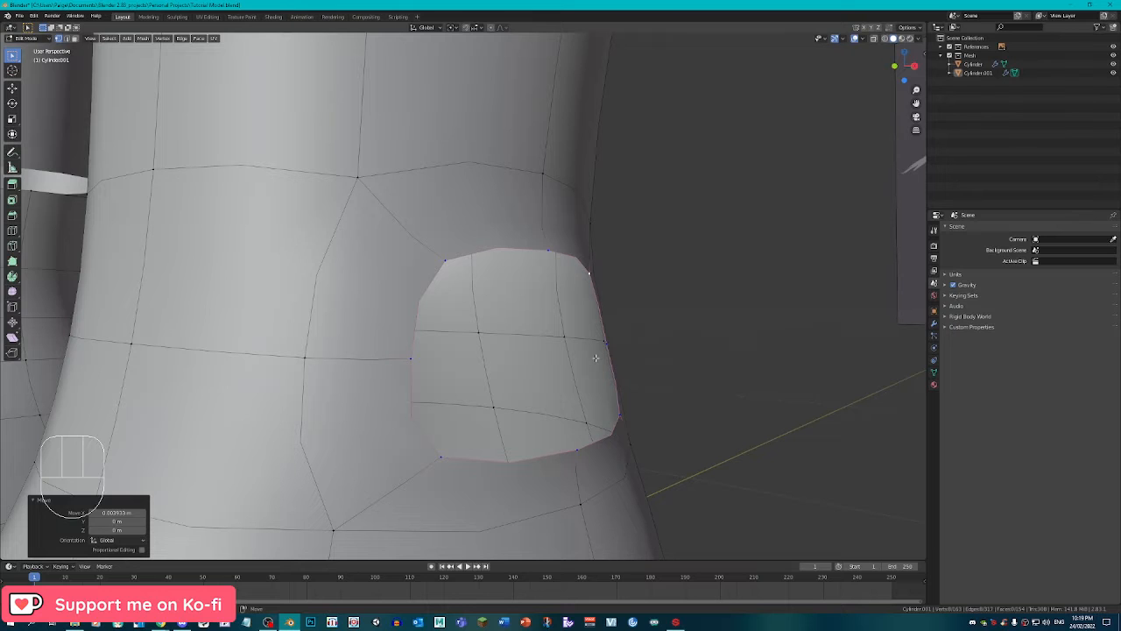
pyautogui.press('KP_1')
pyautogui.scroll(-3, 613, 357)
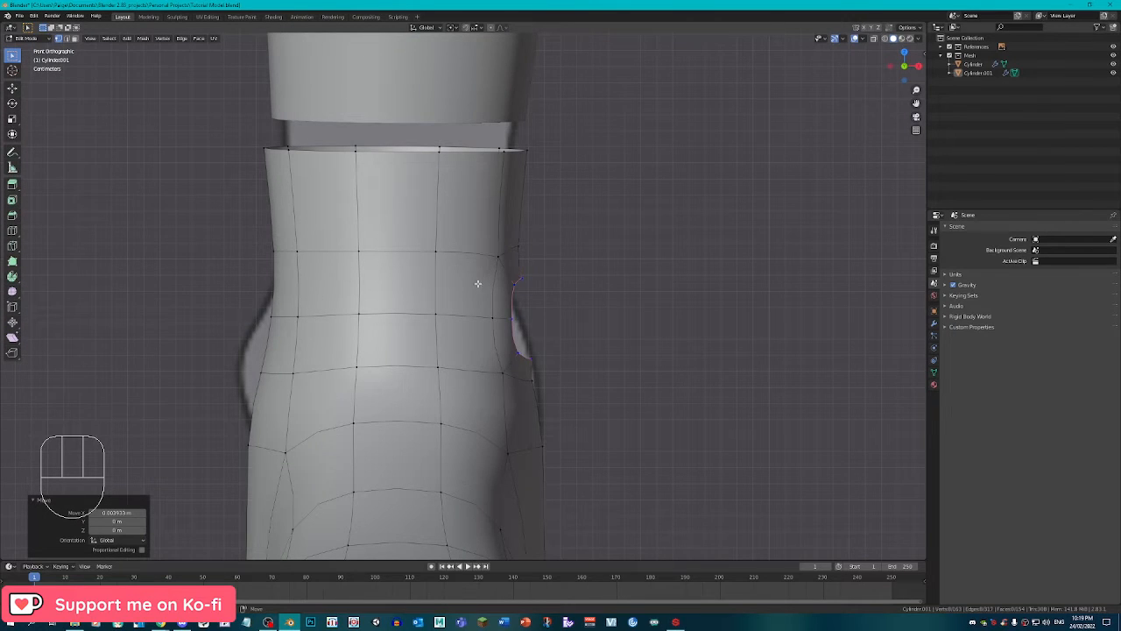
# Undo the vertex deletion, border extrusion, scaling and move on the ankle's side.
pyautogui.scroll(-3, 593, 353)
pyautogui.hotkey('ctrl', 'z')
pyautogui.hotkey('ctrl', 'z')
pyautogui.hotkey('ctrl', 'z')
pyautogui.hotkey('ctrl', 'z')
pyautogui.hotkey('ctrl', 'z')
pyautogui.hotkey('ctrl', 'z')
pyautogui.hotkey('ctrl', 'z')
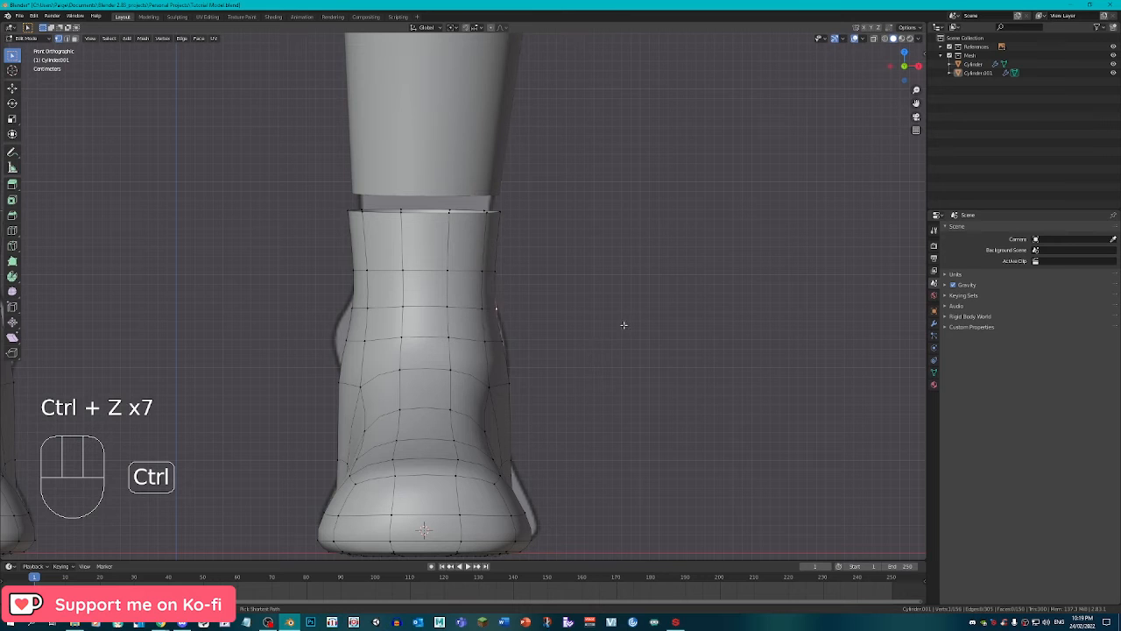
pyautogui.moveTo(623, 323); pyautogui.dragTo(490, 311, button='middle')
pyautogui.keyDown('alt'); pyautogui.rightClick(490, 312); pyautogui.keyUp('alt')
pyautogui.keyDown('alt'); pyautogui.keyDown('shift'); pyautogui.rightClick(489, 343); pyautogui.keyUp('shift'); pyautogui.keyUp('alt')
pyautogui.keyDown('alt'); pyautogui.keyDown('shift'); pyautogui.rightClick(470, 280); pyautogui.keyUp('shift'); pyautogui.keyUp('alt')
pyautogui.press('z')
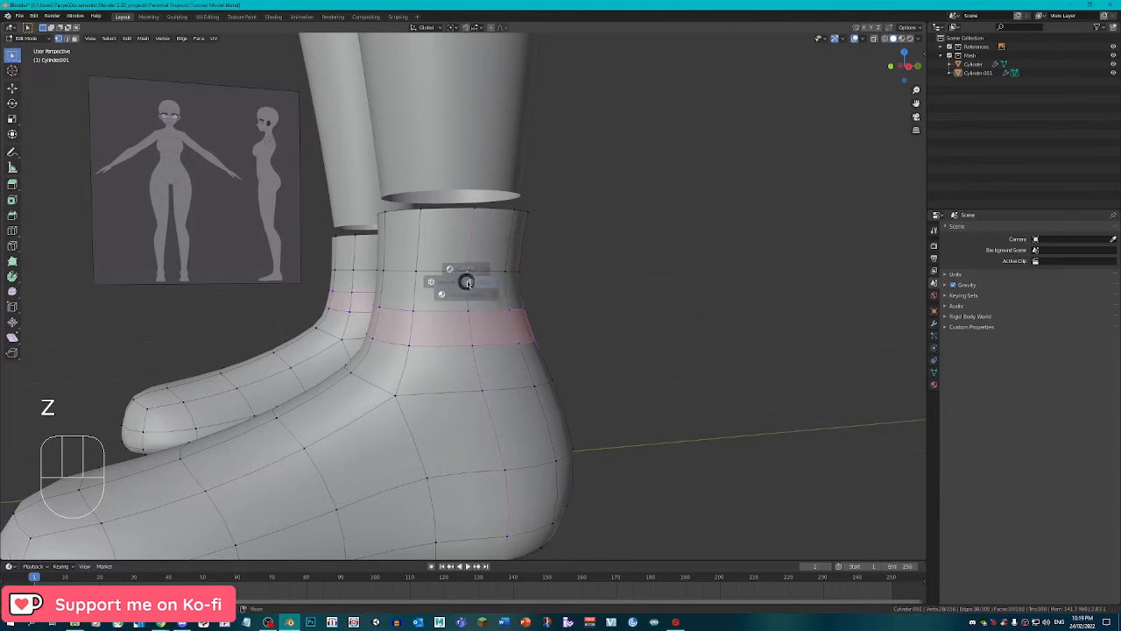
pyautogui.keyDown('alt'); pyautogui.keyDown('shift'); pyautogui.rightClick(479, 272); pyautogui.keyUp('shift'); pyautogui.keyUp('alt')
pyautogui.hotkey('alt', 'a')
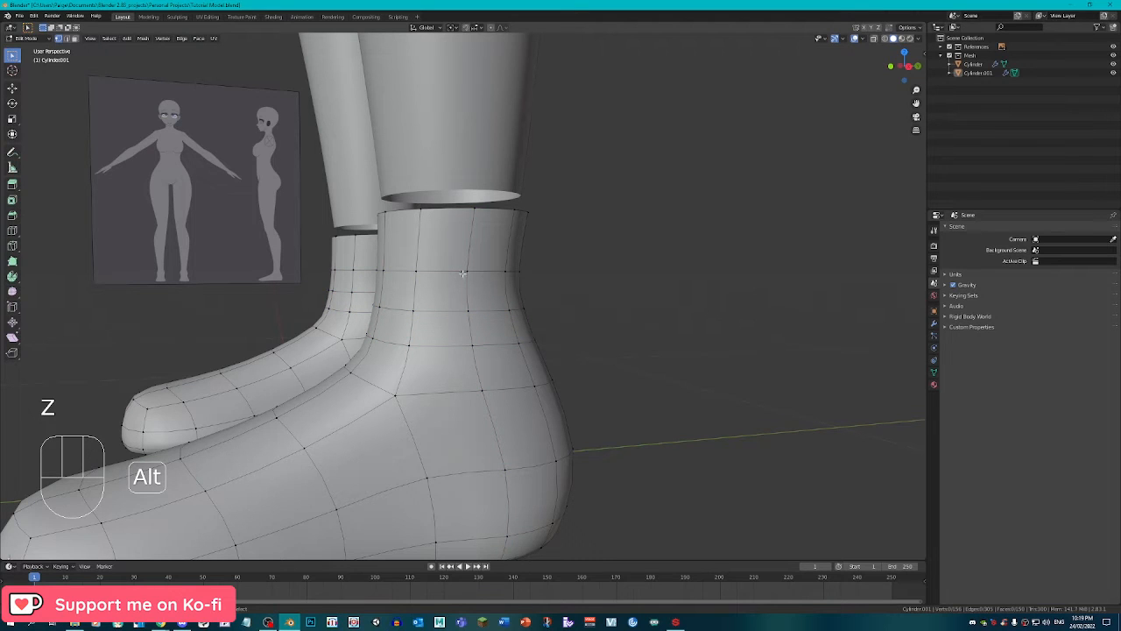
pyautogui.keyDown('alt'); pyautogui.rightClick(463, 274); pyautogui.keyUp('alt')
pyautogui.press('z')
pyautogui.keyDown('alt'); pyautogui.keyDown('shift'); pyautogui.rightClick(467, 308); pyautogui.keyUp('shift'); pyautogui.keyUp('alt')
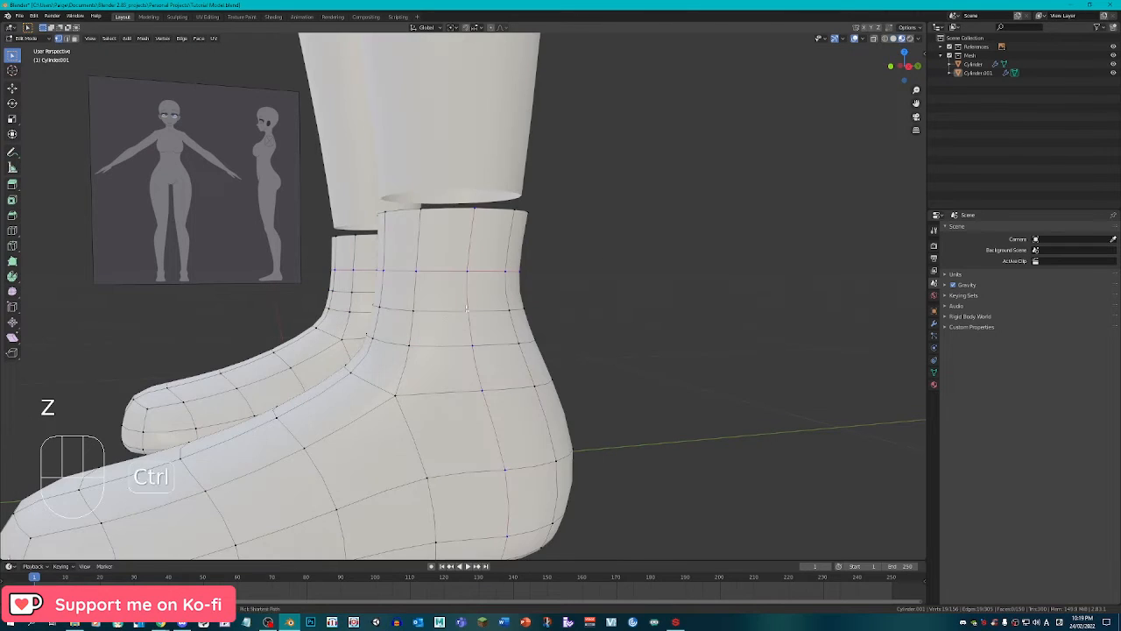
pyautogui.click(893, 38)
# Select the three horizontal edge loops around the ankle and smooth their vertices once.
pyautogui.keyDown('alt'); pyautogui.rightClick(471, 271); pyautogui.keyUp('alt')
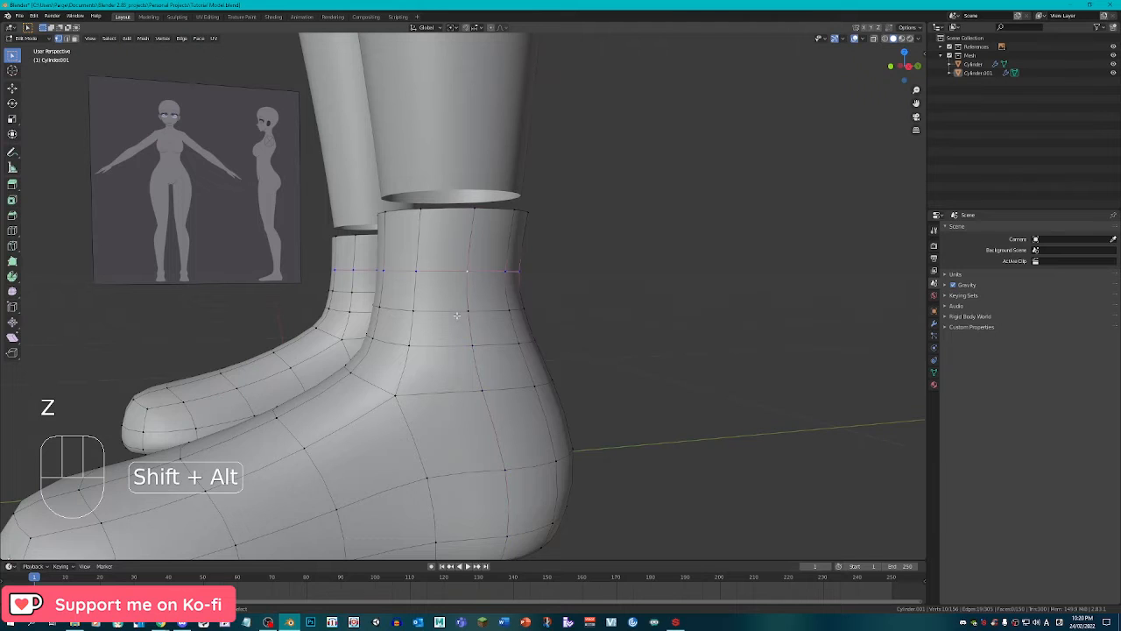
pyautogui.keyDown('alt'); pyautogui.keyDown('shift'); pyautogui.rightClick(453, 313); pyautogui.keyUp('shift'); pyautogui.keyUp('alt')
pyautogui.keyDown('alt'); pyautogui.keyDown('shift'); pyautogui.rightClick(451, 339); pyautogui.keyUp('shift'); pyautogui.keyUp('alt')
pyautogui.press('q')
pyautogui.click(458, 335)
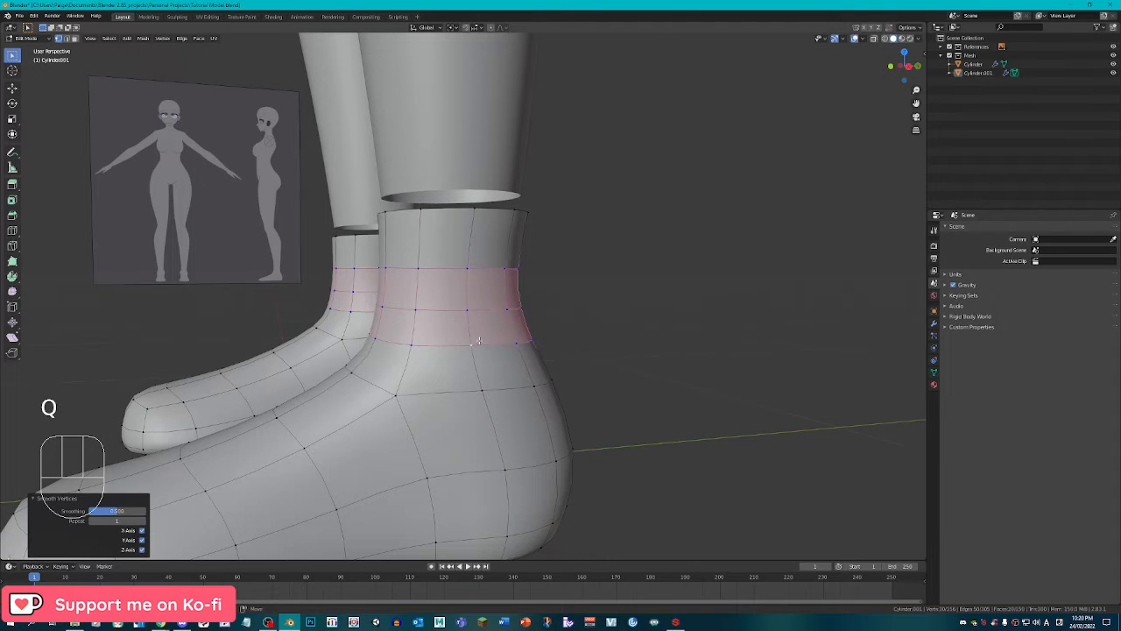
# Scale the three selected ankle loops up slightly in right view to fit the side reference.
pyautogui.press('KP_3')
pyautogui.scroll(2, 490, 333)
pyautogui.press('s')
pyautogui.click(569, 320)
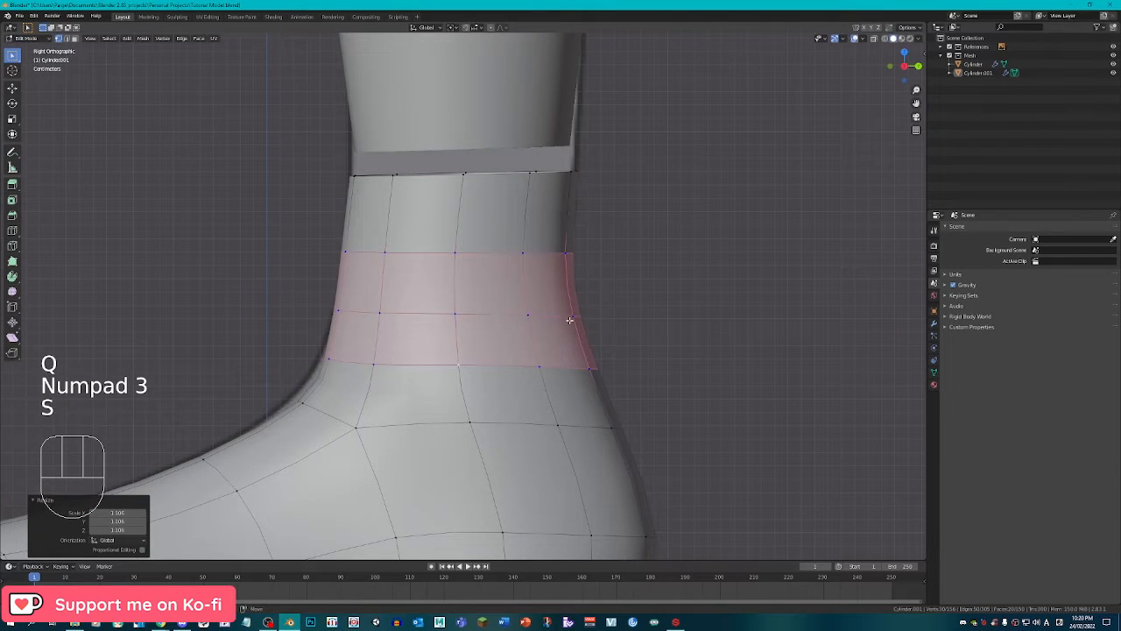
# Move the short edge loop where the ankle meets the instep slightly toward the toes.
pyautogui.keyDown('alt'); pyautogui.rightClick(339, 418); pyautogui.keyUp('alt')
pyautogui.press('g')
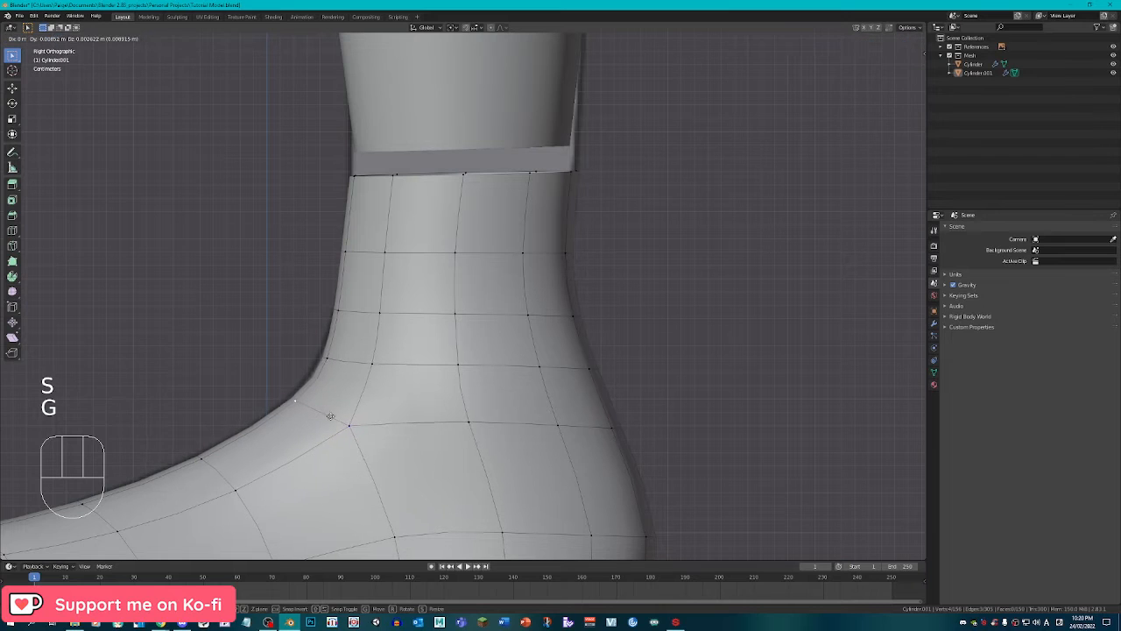
pyautogui.click(318, 418)
# Reselect the three ankle loops, then scale, rotate and shift them slightly toward the heel to match the side outline.
pyautogui.keyDown('alt'); pyautogui.rightClick(547, 313); pyautogui.keyUp('alt')
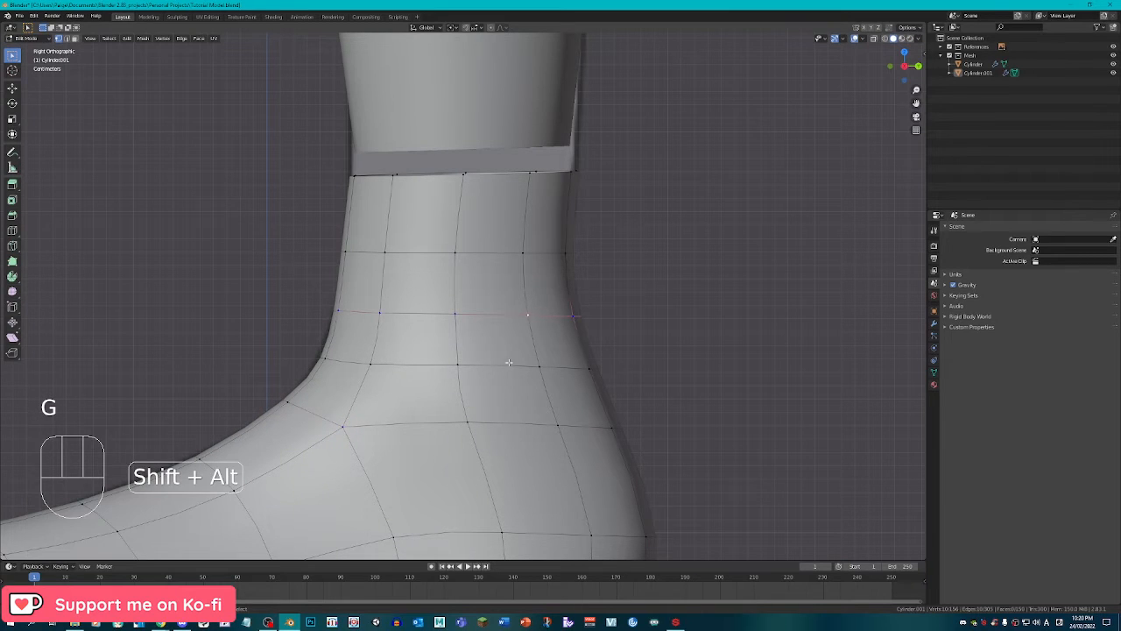
pyautogui.keyDown('alt'); pyautogui.keyDown('shift'); pyautogui.rightClick(511, 364); pyautogui.keyUp('shift'); pyautogui.keyUp('alt')
pyautogui.keyDown('alt'); pyautogui.keyDown('shift'); pyautogui.rightClick(520, 270); pyautogui.keyUp('shift'); pyautogui.keyUp('alt')
pyautogui.hotkey('ctrl', 'z')
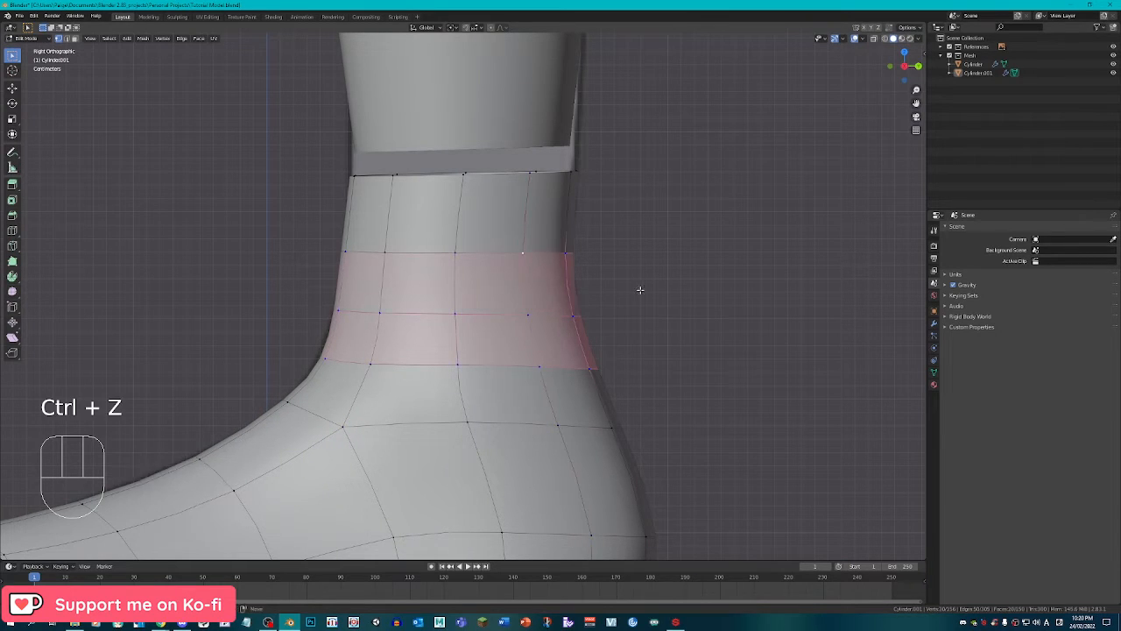
pyautogui.press('s')
pyautogui.click(646, 293)
pyautogui.press('r')
pyautogui.click(653, 285)
pyautogui.press('g')
pyautogui.click(661, 286)
pyautogui.press('s')
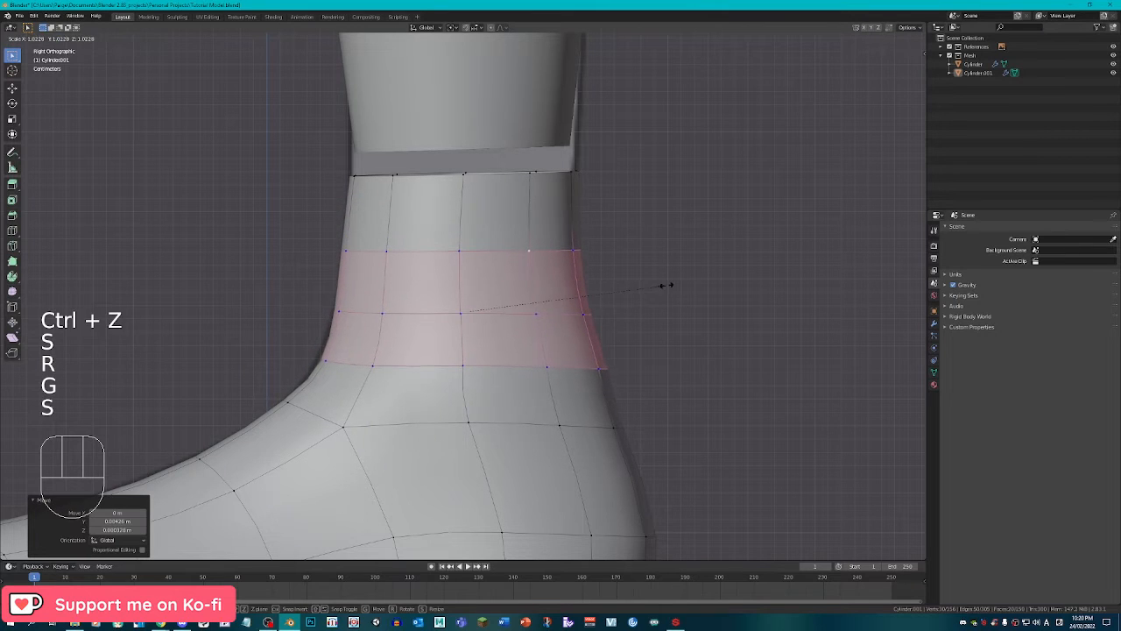
pyautogui.click(665, 286)
# Scale the foot mesh's open top loop down slightly and move it into line with the reference.
pyautogui.keyDown('alt'); pyautogui.rightClick(548, 171); pyautogui.keyUp('alt')
pyautogui.press('s')
pyautogui.click(621, 183)
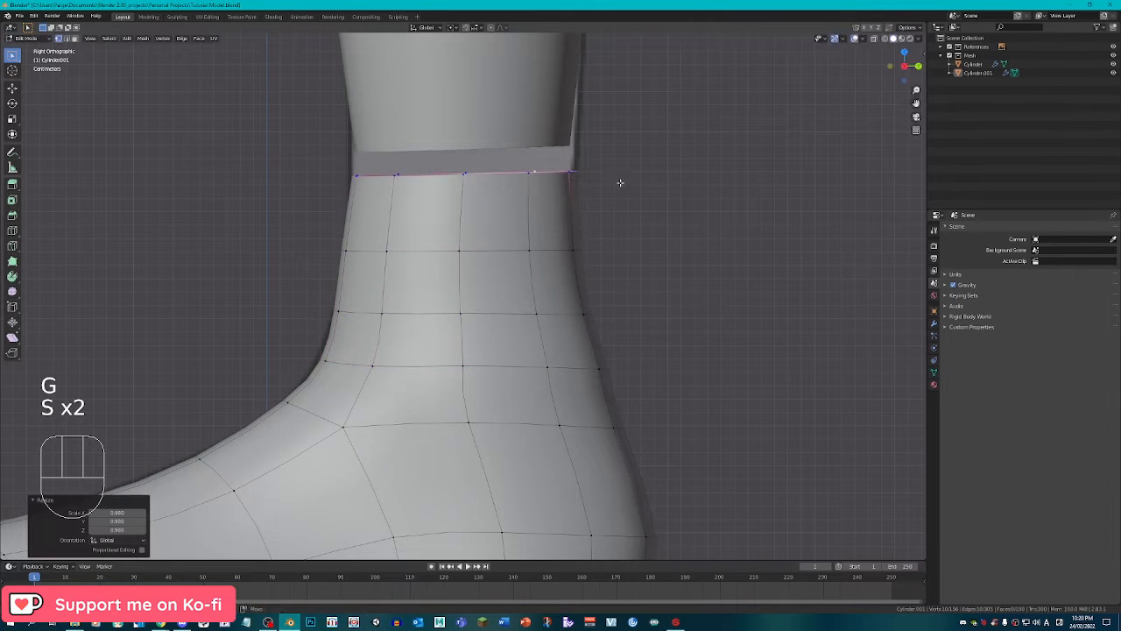
pyautogui.press('g')
pyautogui.click(616, 178)
# Switch to editing the leg mesh and scale its bottom edge loop up slightly to match the ankle opening.
pyautogui.press('Tab')
pyautogui.rightClick(532, 132)
pyautogui.press('Tab')
pyautogui.press('s')
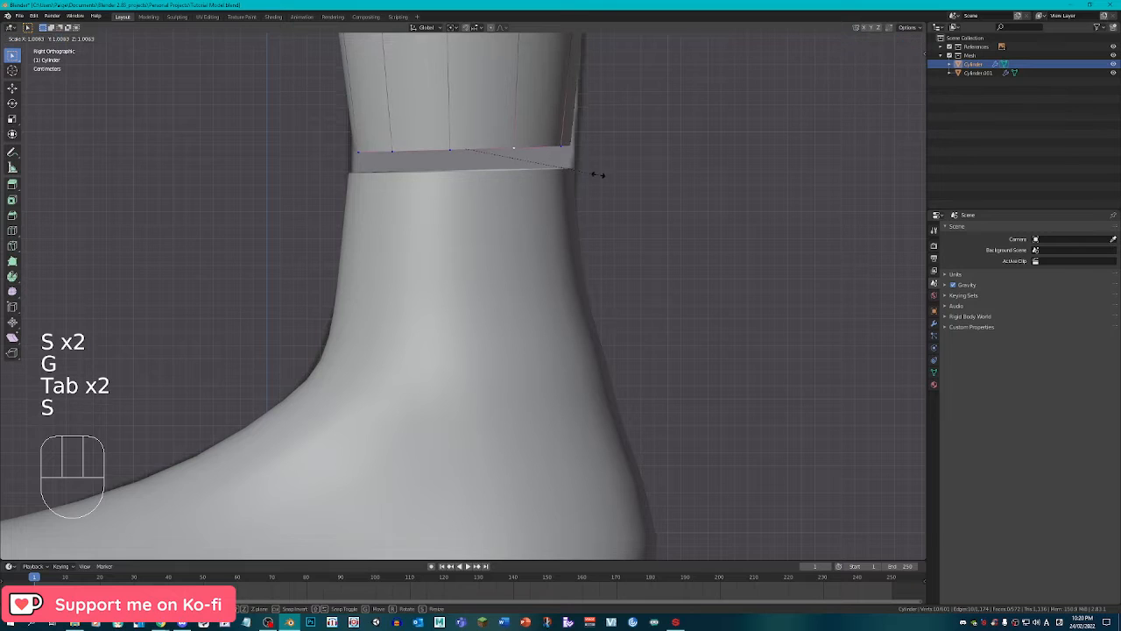
pyautogui.click(604, 177)
# Return to editing the foot mesh, nudge the edge loop at the ankle-instep bend and check the side profile in object mode.
pyautogui.press('Tab')
pyautogui.rightClick(501, 232)
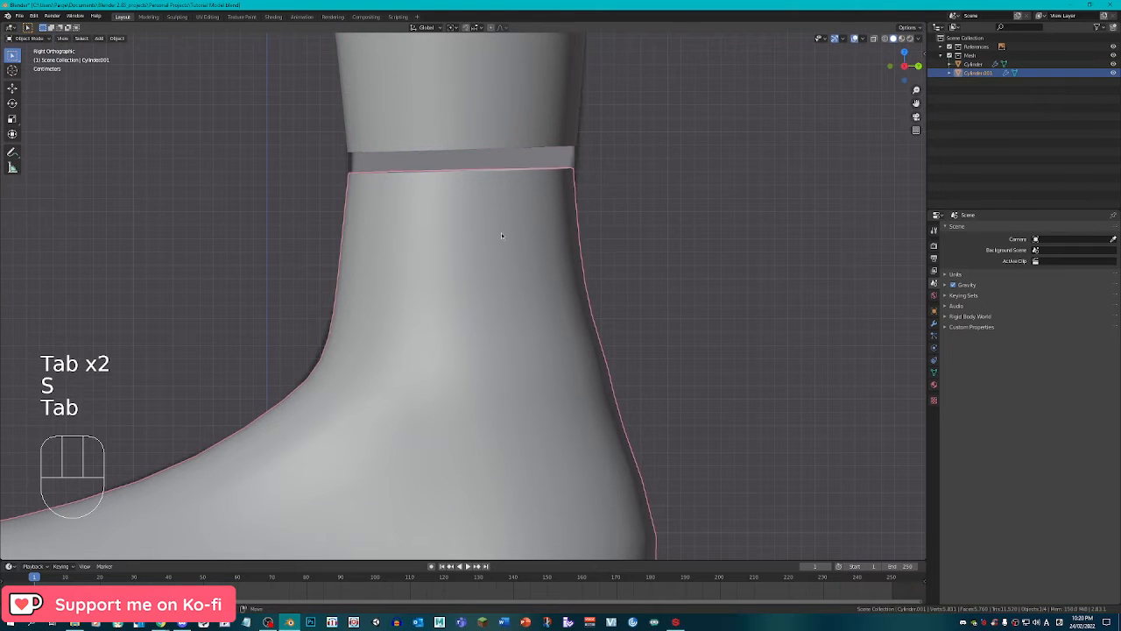
pyautogui.press('Tab')
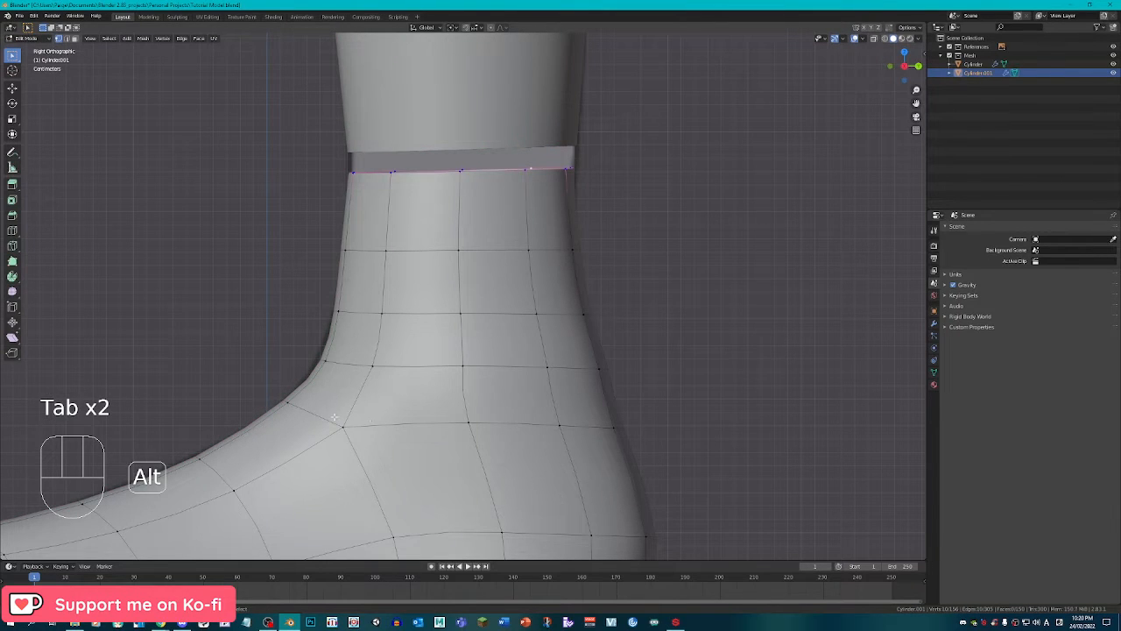
pyautogui.keyDown('alt'); pyautogui.rightClick(334, 417); pyautogui.keyUp('alt')
pyautogui.press('g')
pyautogui.click(336, 418)
pyautogui.press('Tab')
pyautogui.scroll(-2, 488, 400)
pyautogui.press('Tab')
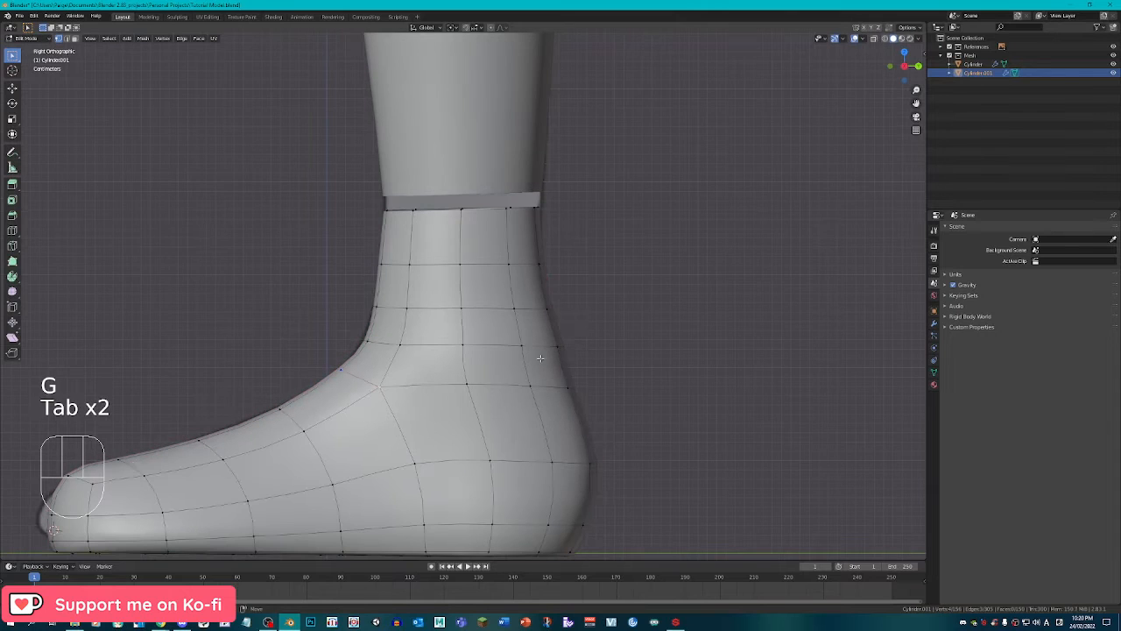
# Dissolve the lowest horizontal ankle loop, edge-slide the loop above it downward and inspect the feet in object mode.
pyautogui.press('x')
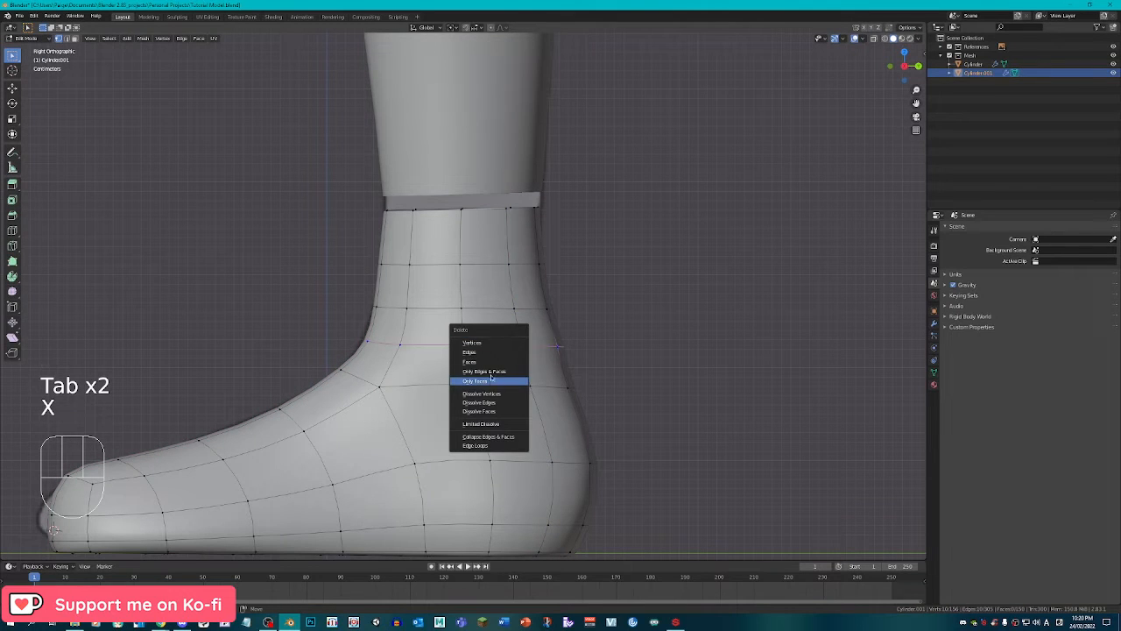
pyautogui.click(480, 402)
pyautogui.keyDown('alt'); pyautogui.rightClick(506, 313); pyautogui.keyUp('alt')
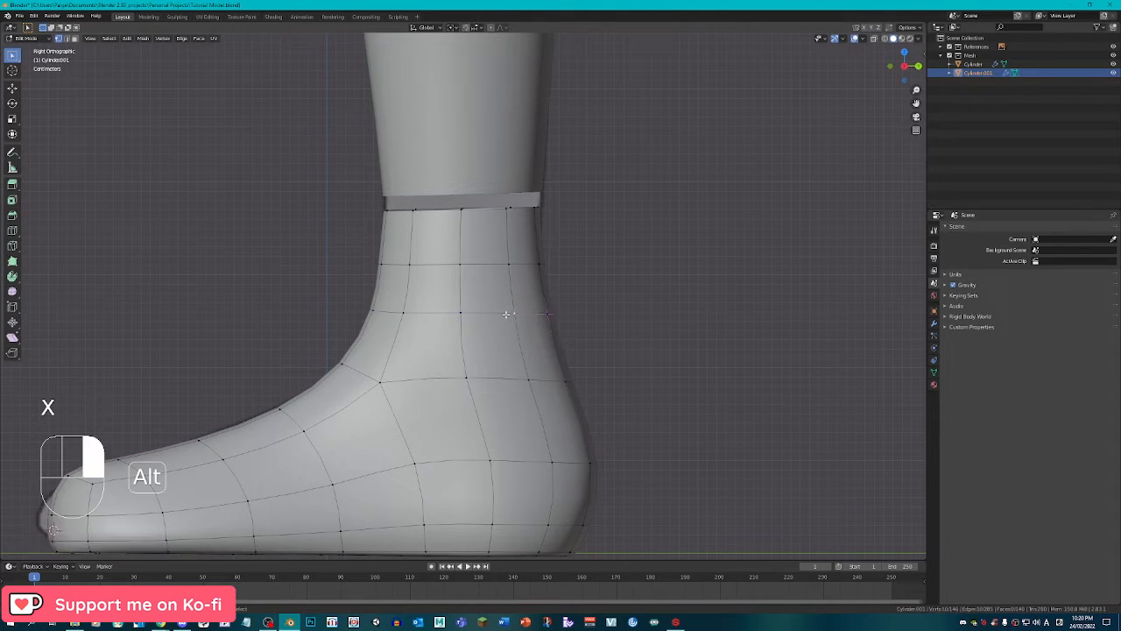
pyautogui.press('g')
pyautogui.press('g')
pyautogui.click(530, 331)
pyautogui.scroll(2, 577, 319)
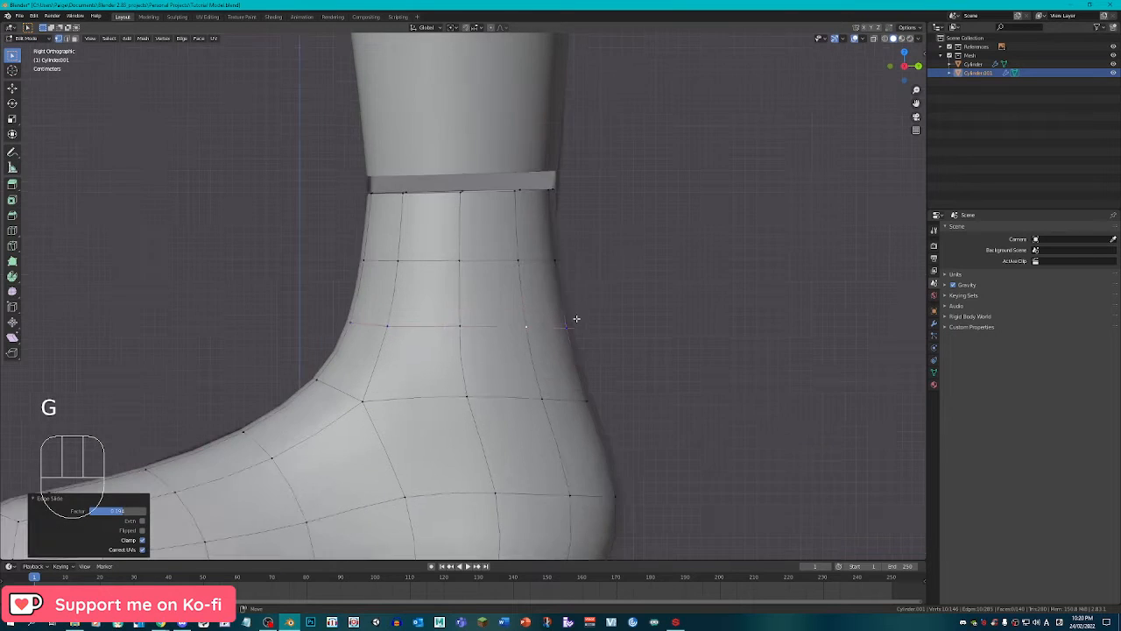
pyautogui.scroll(-4, 577, 319)
pyautogui.press('Tab')
pyautogui.moveTo(576, 323); pyautogui.dragTo(496, 321, button='middle')
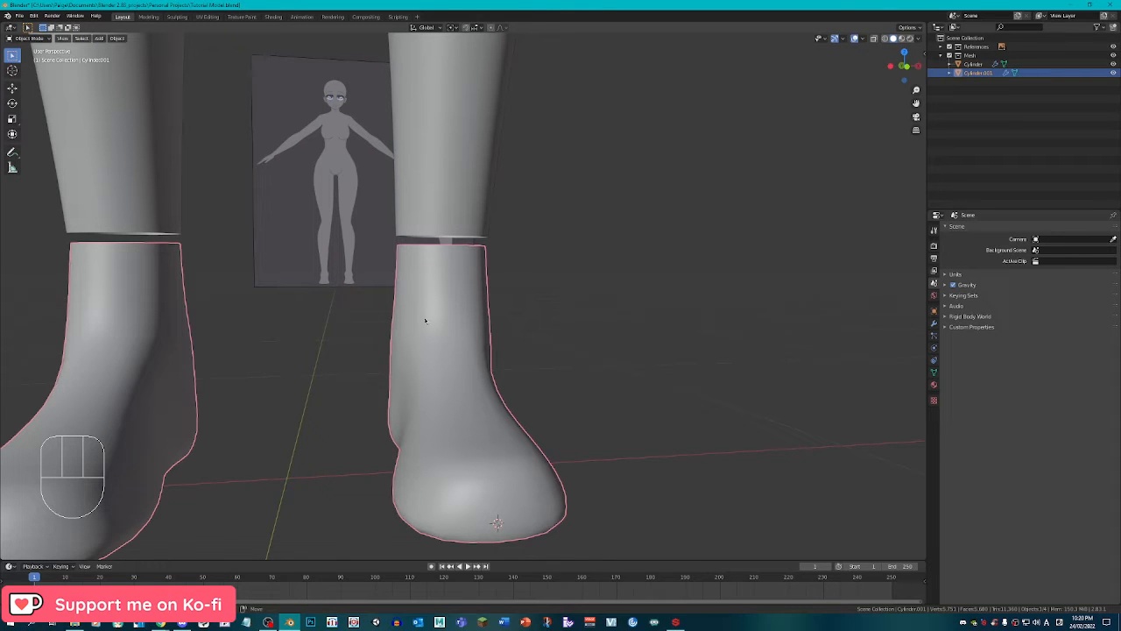
# In edit mode, delete the vertex at the centre of the ankle's inner side to open a hole in the foot mesh.
pyautogui.press('Tab')
pyautogui.scroll(8, 456, 276)
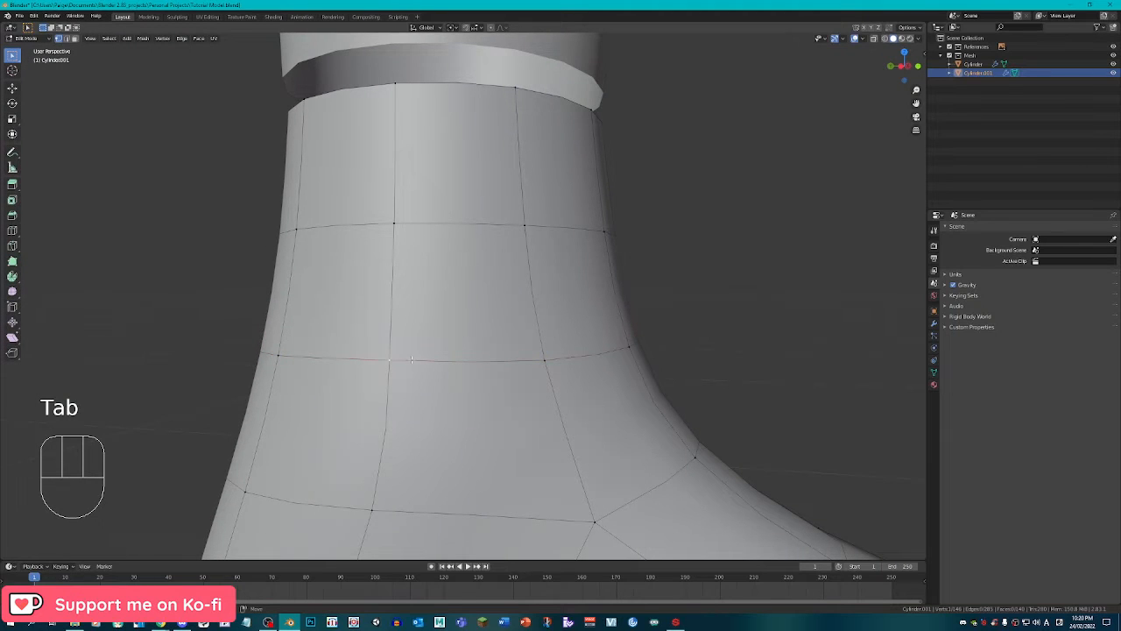
pyautogui.press('x')
pyautogui.click(386, 306)
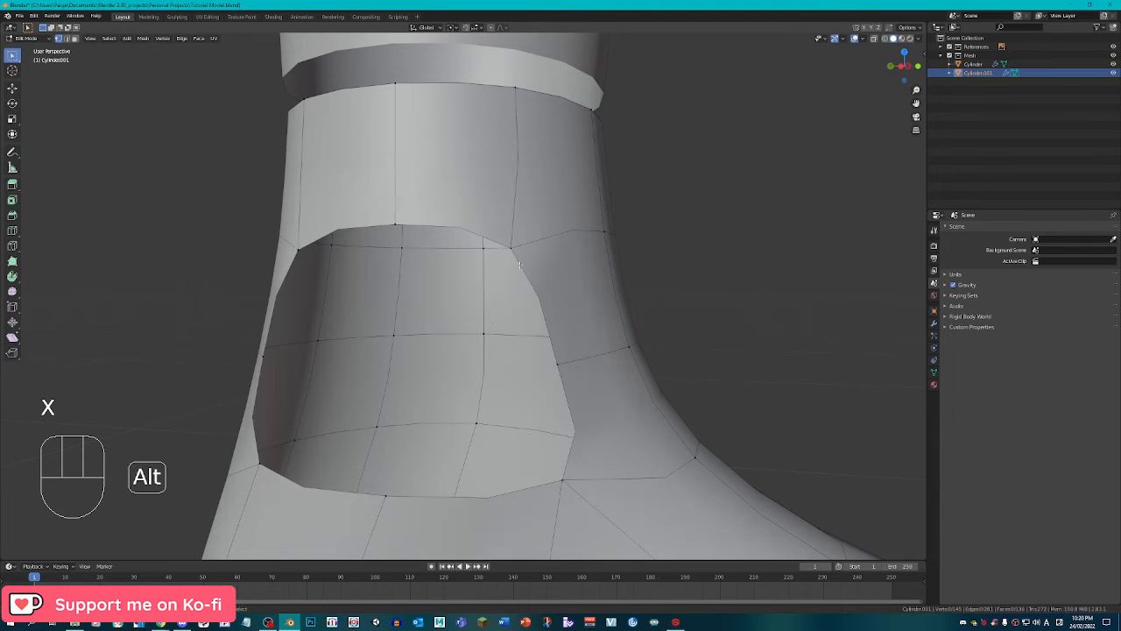
# Extrude the hole's border loop, scale it inward to about 0.76, reposition it and smooth its vertices.
pyautogui.keyDown('alt'); pyautogui.click(519, 263); pyautogui.keyUp('alt')
pyautogui.press('e')
pyautogui.rightClick(666, 329)
pyautogui.press('s')
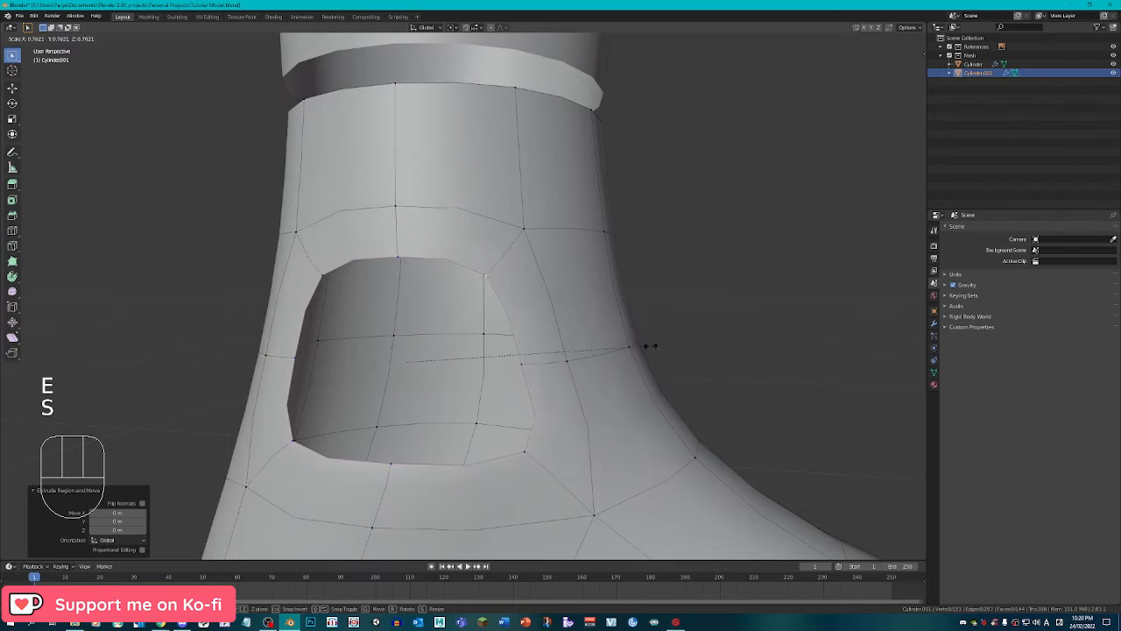
pyautogui.click(651, 346)
pyautogui.moveTo(706, 354); pyautogui.dragTo(631, 366, button='middle')
pyautogui.press('g')
pyautogui.click(624, 365)
pyautogui.press('q')
pyautogui.click(624, 365)
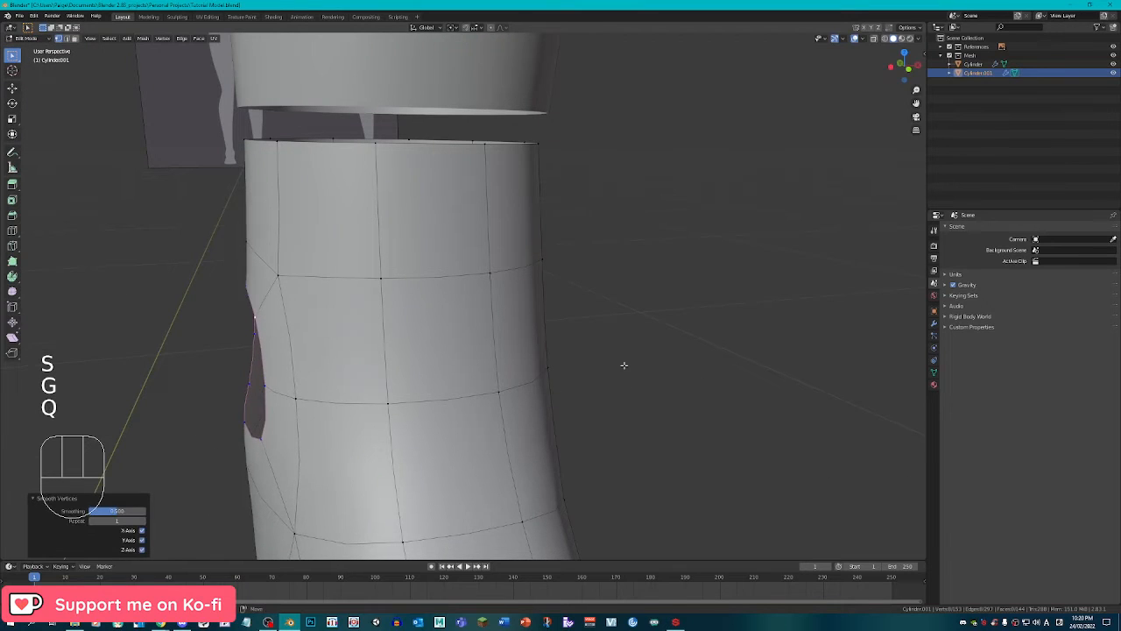
# Extrude a second ring from the hole's border, scale it inward and smooth it into a rounder opening.
pyautogui.moveTo(537, 401); pyautogui.dragTo(621, 391, button='middle')
pyautogui.press('e')
pyautogui.rightClick(621, 390)
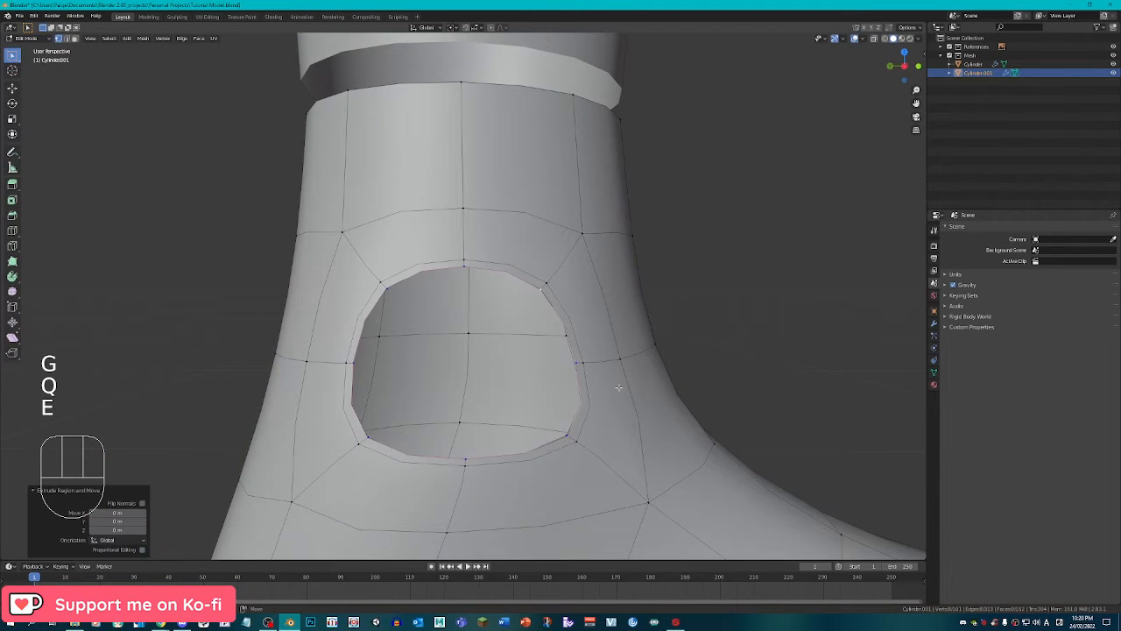
pyautogui.press('s')
pyautogui.click(593, 354)
pyautogui.press('q')
pyautogui.click(639, 350)
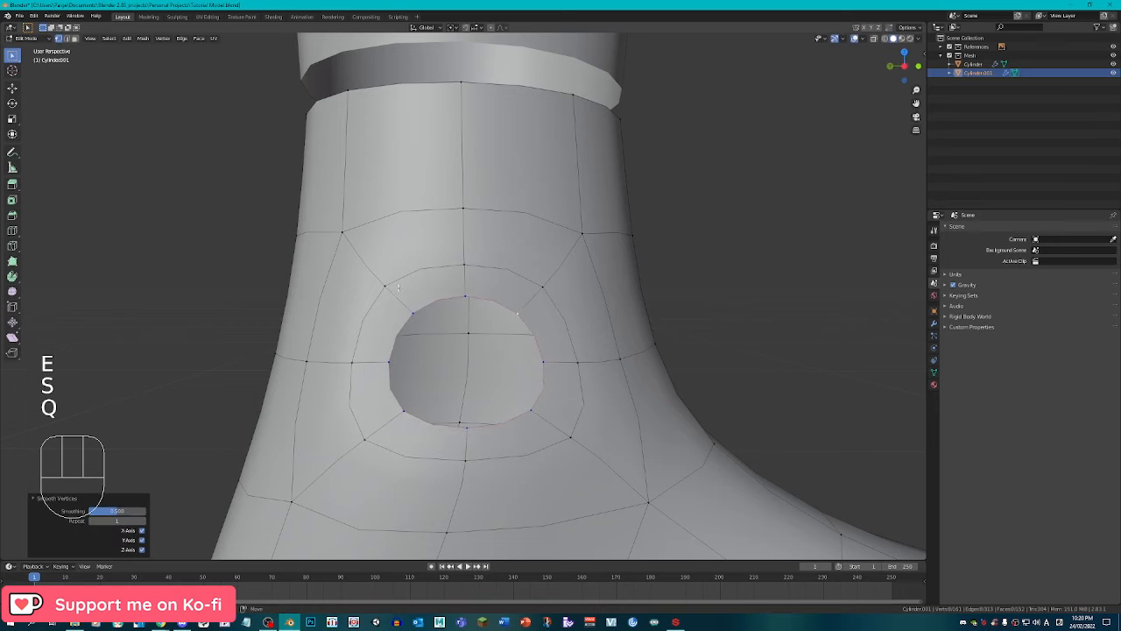
# Fill the remaining ankle hole with two side-by-side faces split along the vertical centre line.
pyautogui.rightClick(465, 294)
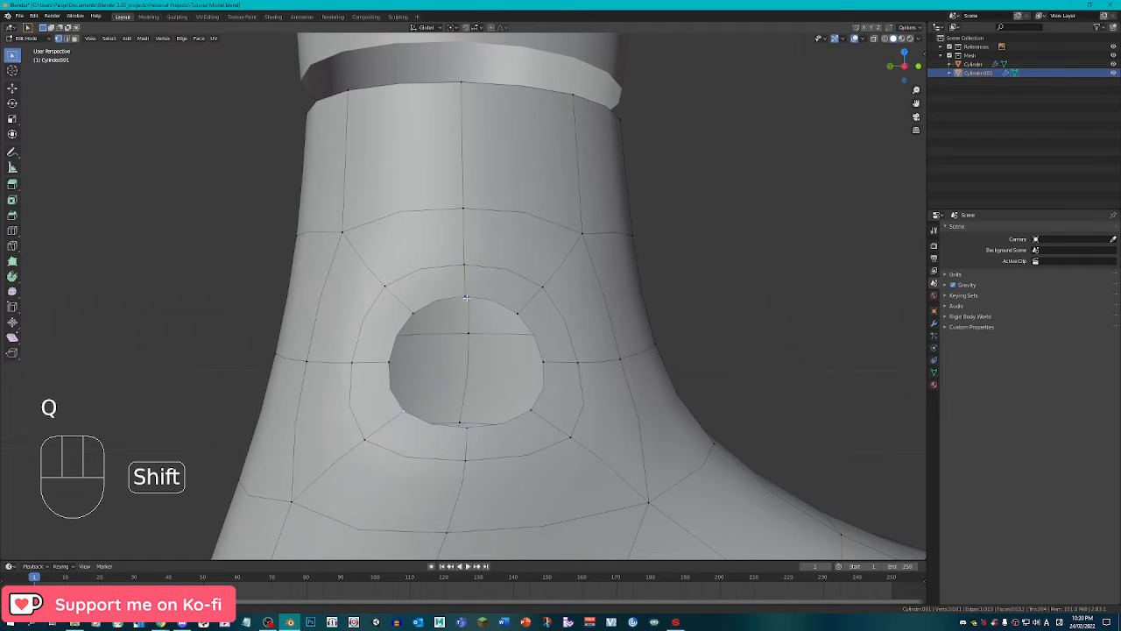
pyautogui.press('f')
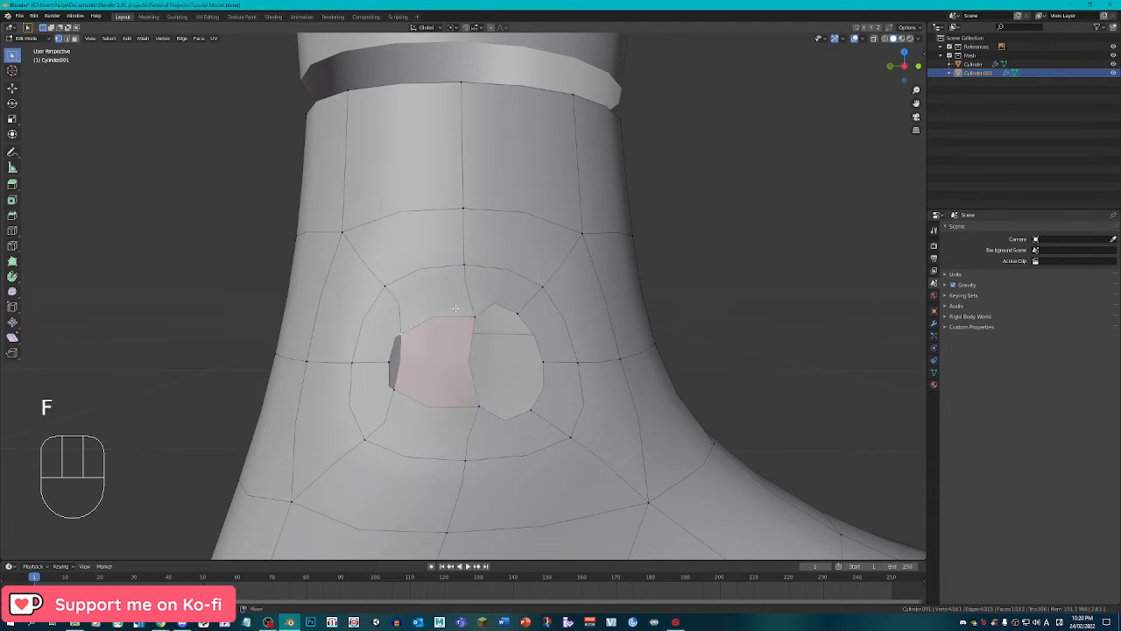
pyautogui.rightClick(464, 308)
pyautogui.keyDown('shift'); pyautogui.rightClick(471, 415); pyautogui.keyUp('shift')
pyautogui.press('f')
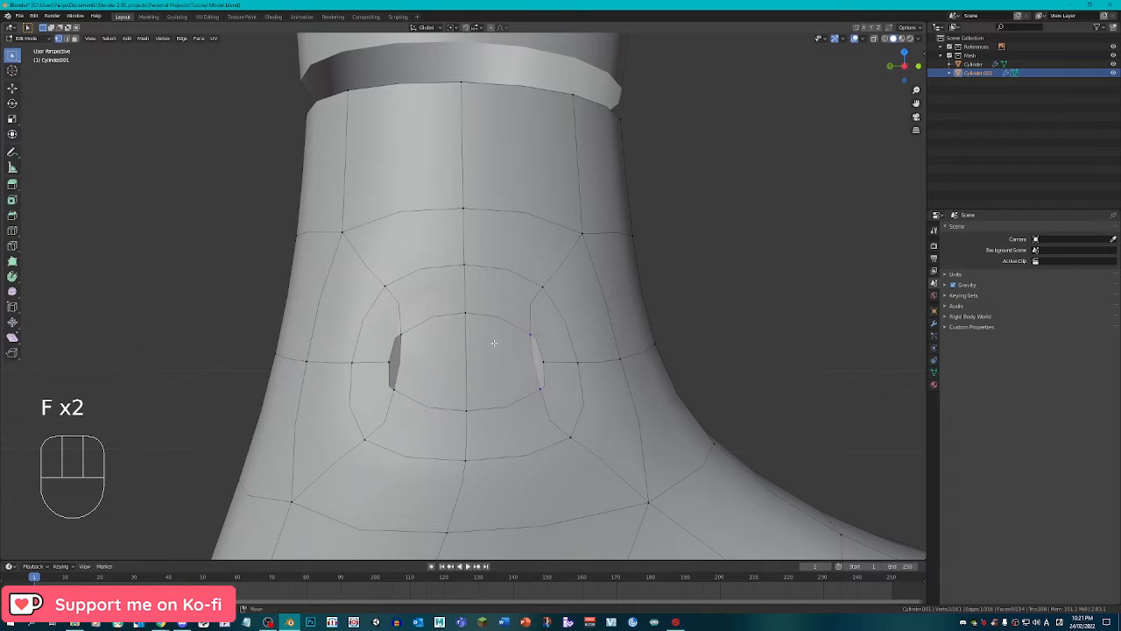
# Cut a centred horizontal loop through the two new faces and merge its end vertices with the surrounding ring's side vertices.
pyautogui.hotkey('ctrl', 'r')
pyautogui.click(466, 352)
pyautogui.rightClick(464, 352)
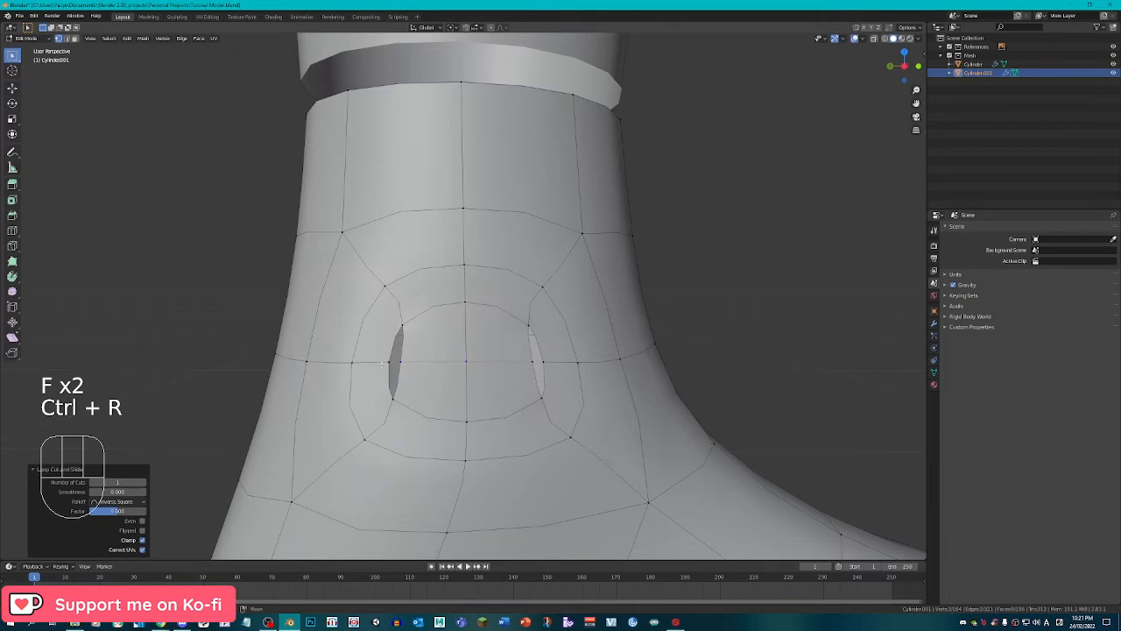
pyautogui.press('m')
pyautogui.click(388, 353)
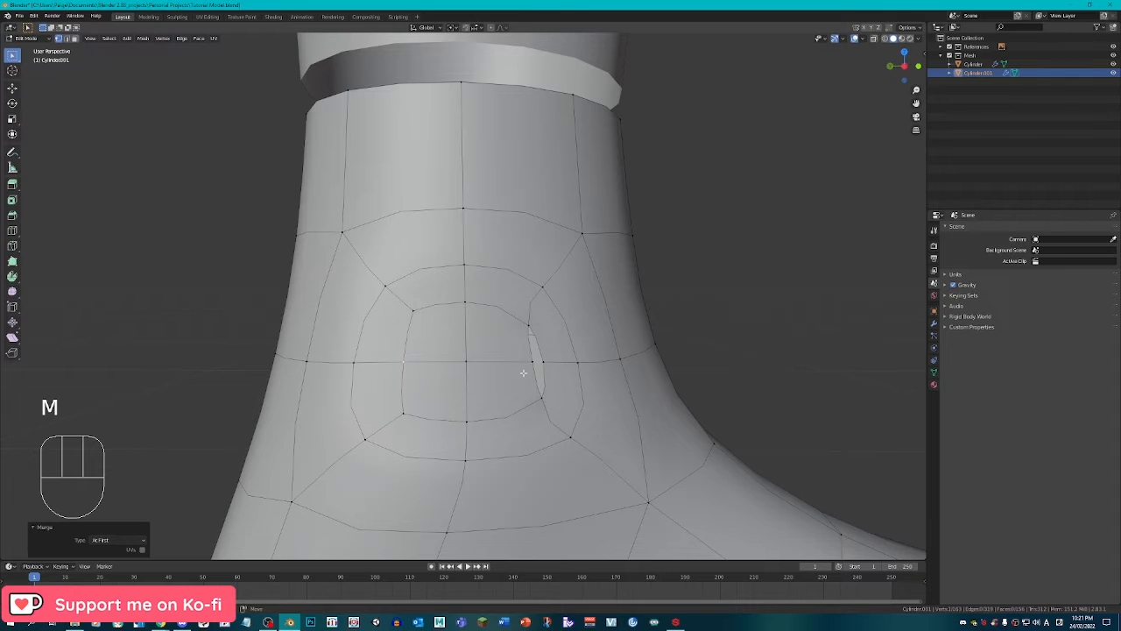
pyautogui.press('m')
pyautogui.click(540, 359)
# Select the whole ankle patch up to its outer ring and smooth its vertices repeatedly.
pyautogui.press('c')
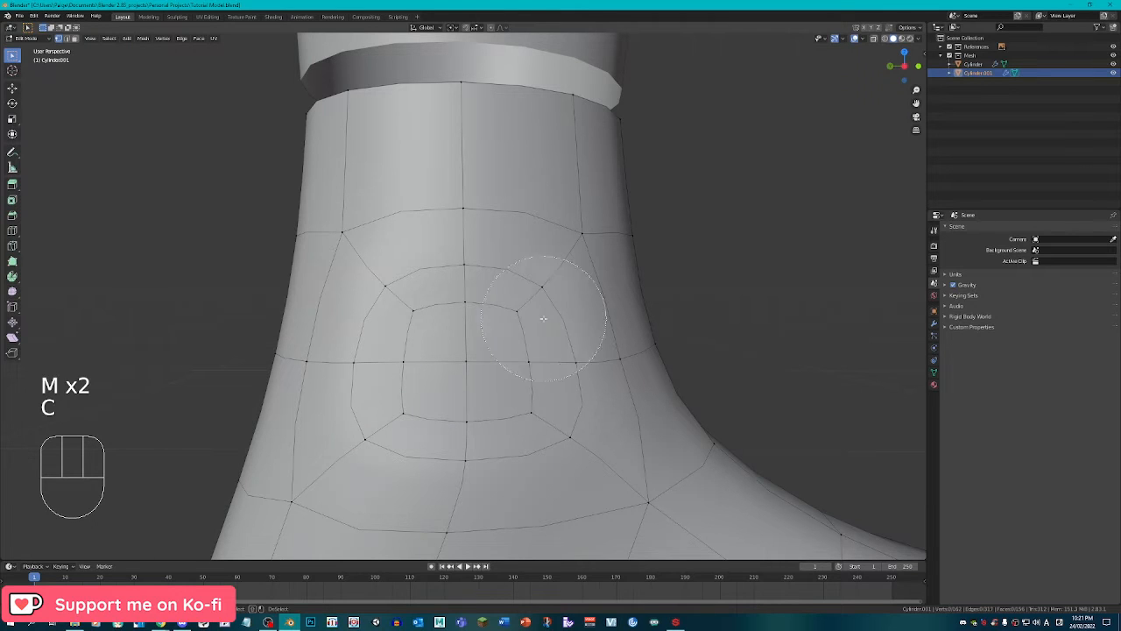
pyautogui.moveTo(511, 429); pyautogui.dragTo(530, 377)
pyautogui.rightClick(532, 379)
pyautogui.press('q')
pyautogui.click(533, 381)
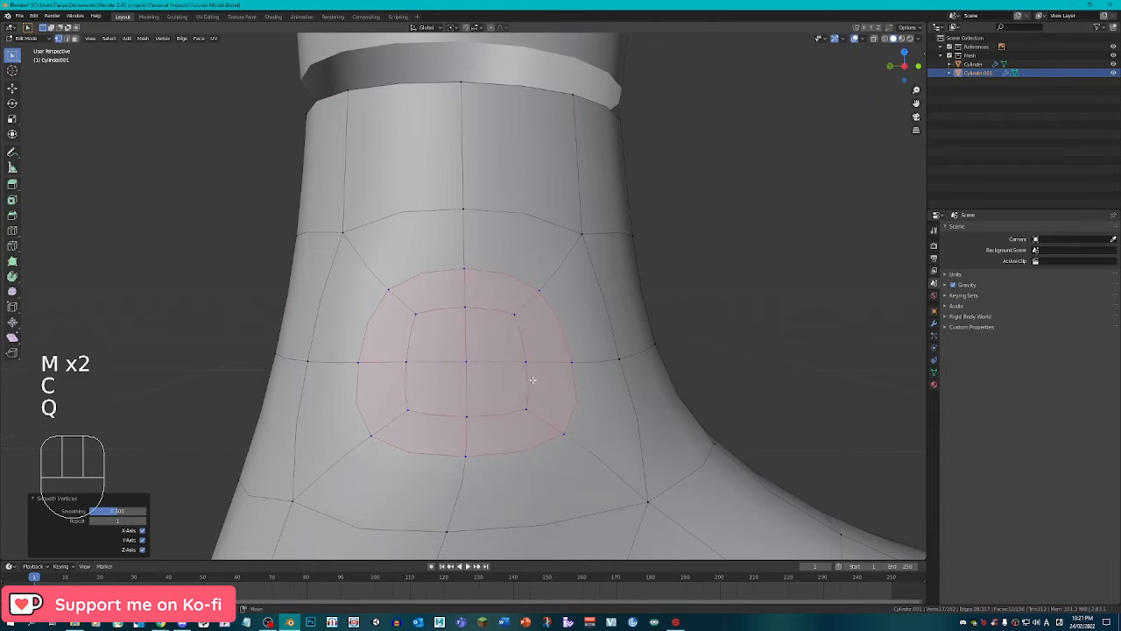
pyautogui.press('KP_3')
pyautogui.press('KP_1')
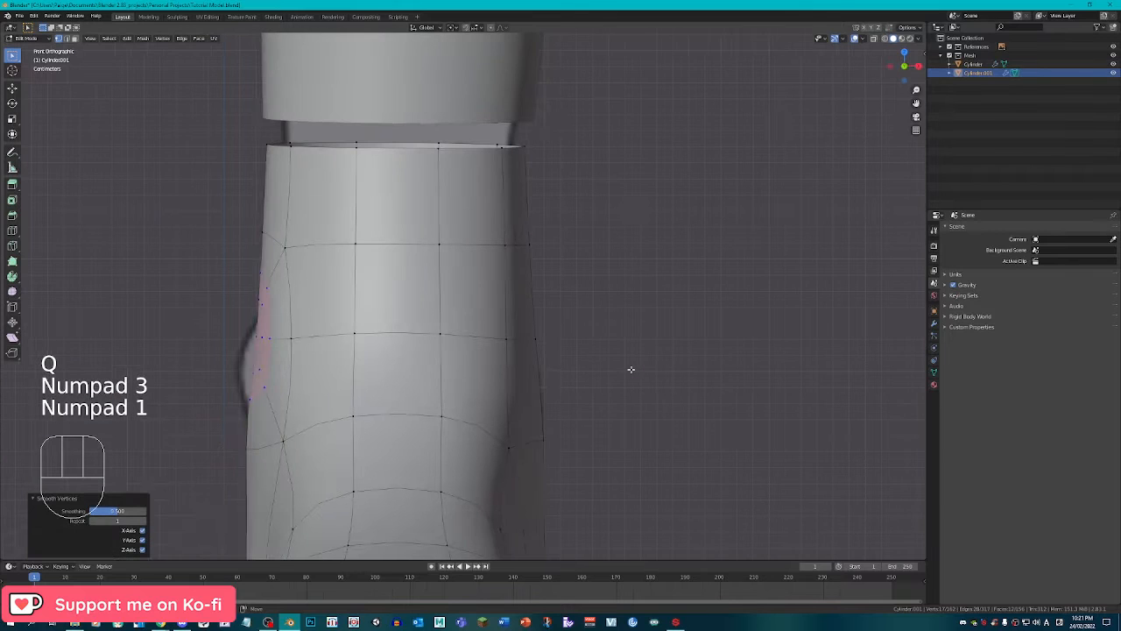
pyautogui.keyDown('shift'); pyautogui.moveTo(416, 348); pyautogui.dragTo(495, 310, button='middle'); pyautogui.keyUp('shift')
pyautogui.press('q')
pyautogui.press('q')
pyautogui.press('q')
pyautogui.press('q')
pyautogui.press('q')
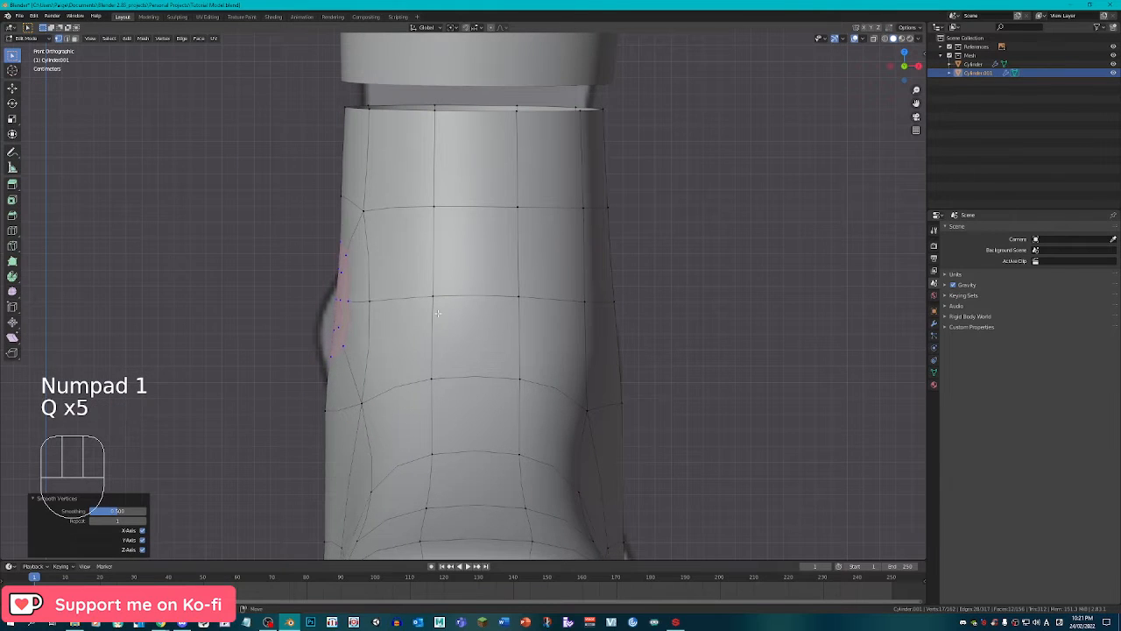
# Scale the ankle patch up to about 1.3 and move it outward toward the reference's ankle bulge.
pyautogui.press('s')
pyautogui.click(529, 314)
pyautogui.press('g')
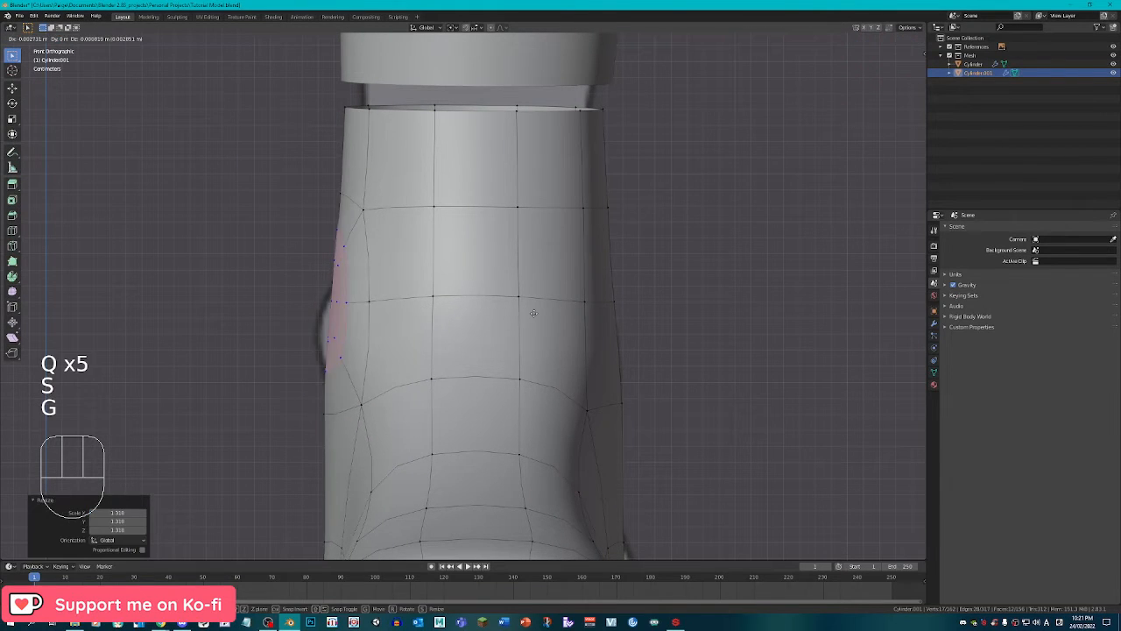
pyautogui.click(531, 313)
# Move the centre vertex of the ankle patch outward to follow the bulge in the front reference.
pyautogui.keyDown('shift'); pyautogui.moveTo(532, 315); pyautogui.dragTo(630, 325, button='middle'); pyautogui.keyUp('shift')
pyautogui.scroll(2, 435, 333)
pyautogui.rightClick(409, 323)
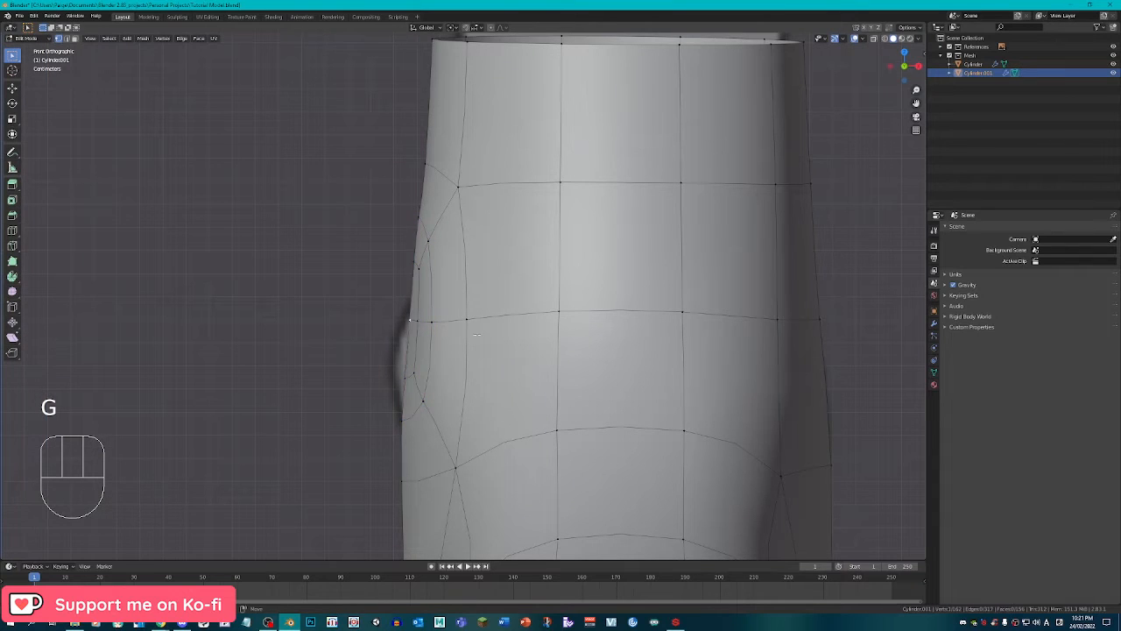
pyautogui.press('g')
pyautogui.click(459, 332)
# Select the inner ring around the ankle bone and move it slightly outward to support the bulge.
pyautogui.keyDown('alt'); pyautogui.rightClick(419, 333); pyautogui.keyUp('alt')
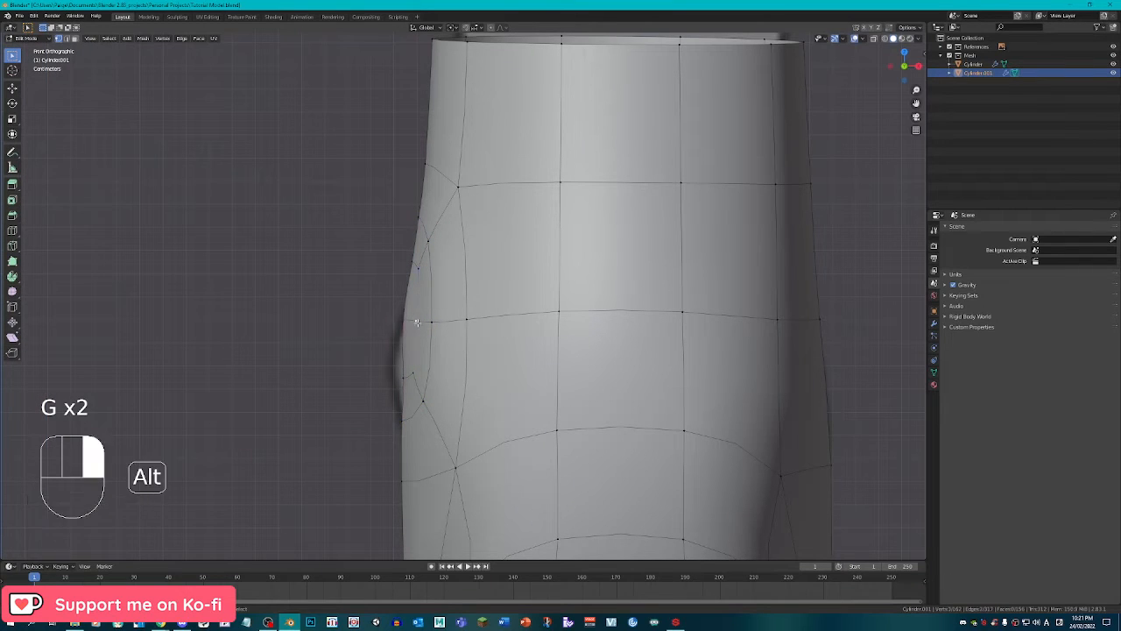
pyautogui.scroll(-3, 429, 326)
pyautogui.scroll(1, 438, 306)
pyautogui.keyDown('alt'); pyautogui.rightClick(433, 312); pyautogui.keyUp('alt')
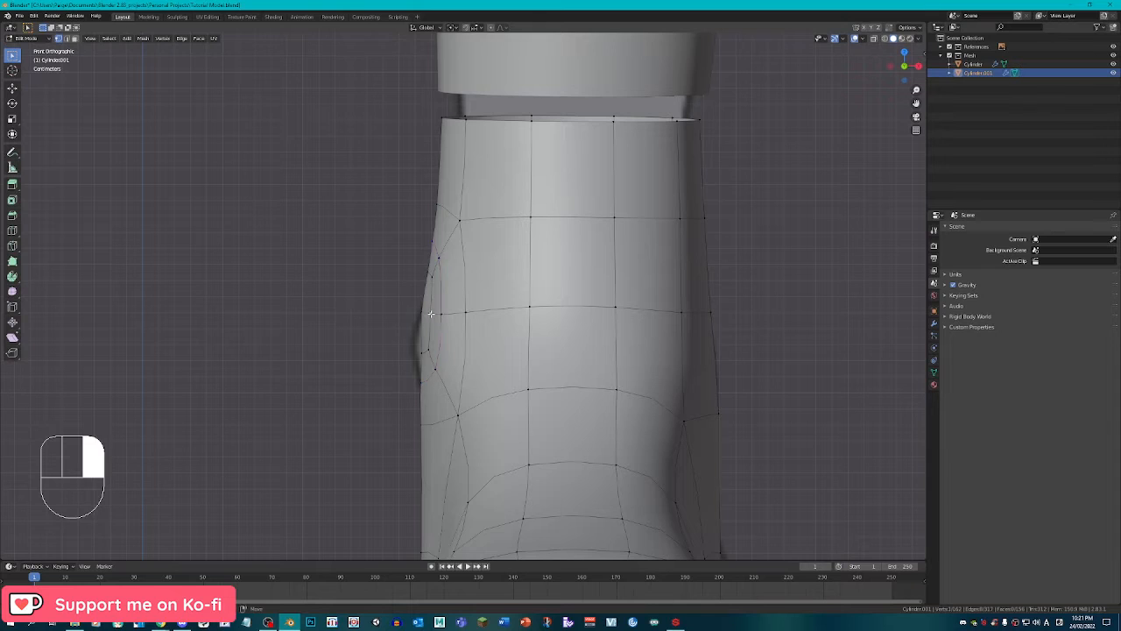
pyautogui.scroll(2, 421, 317)
pyautogui.press('g')
pyautogui.click(407, 325)
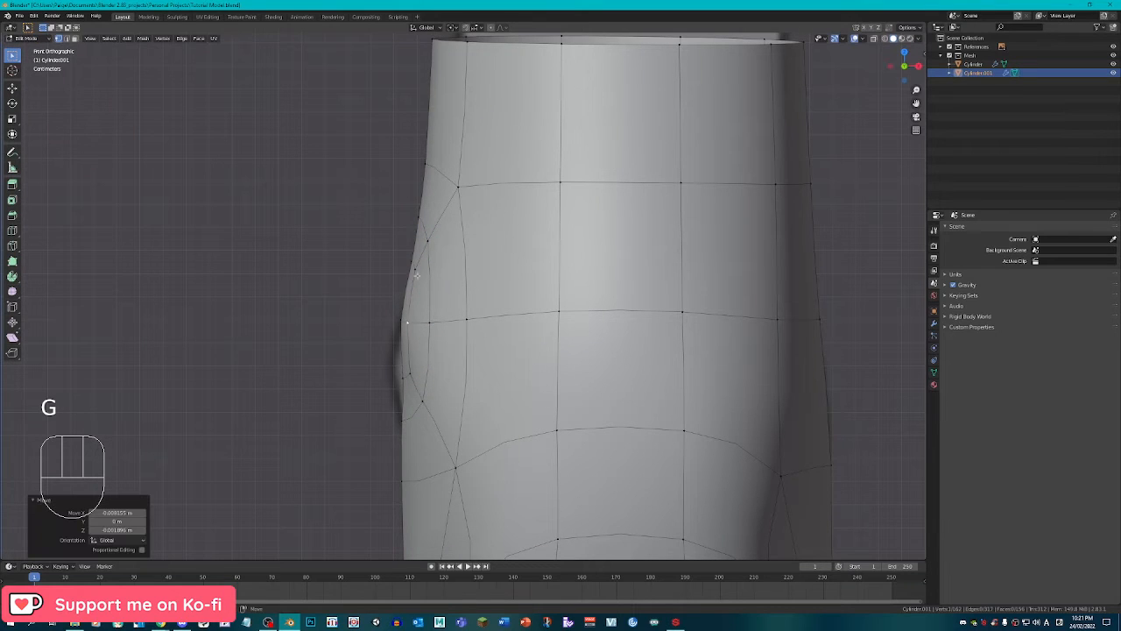
# Scale the outer ring around the ankle bone down to about 0.86 and try to edge-slide it.
pyautogui.keyDown('alt'); pyautogui.rightClick(428, 237); pyautogui.keyUp('alt')
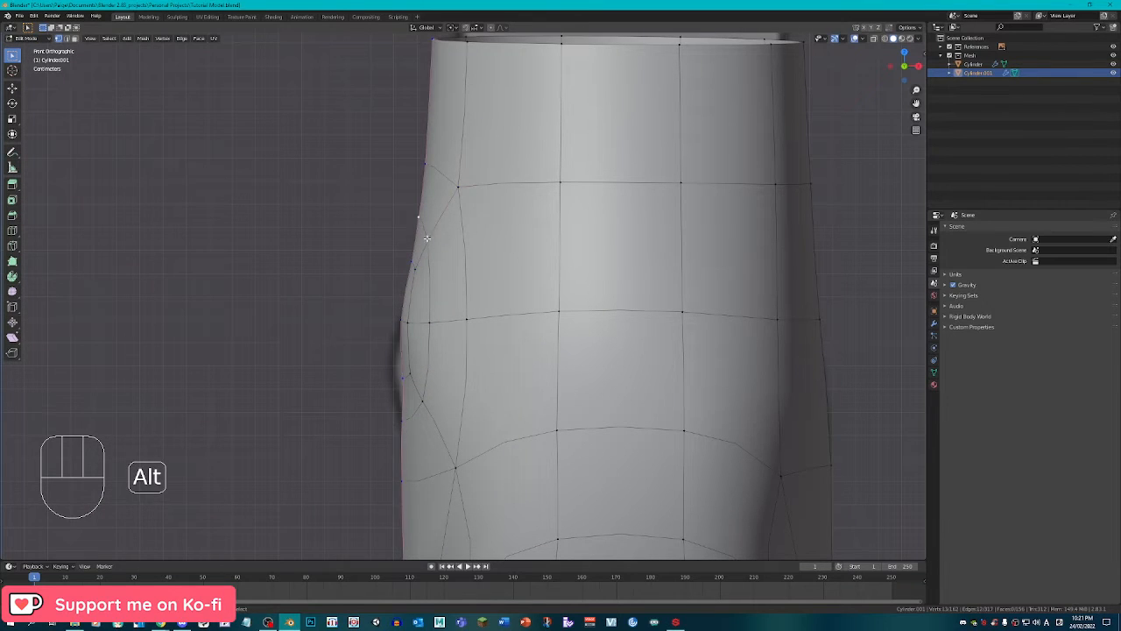
pyautogui.press('s')
pyautogui.click(475, 312)
pyautogui.press('g')
pyautogui.press('g')
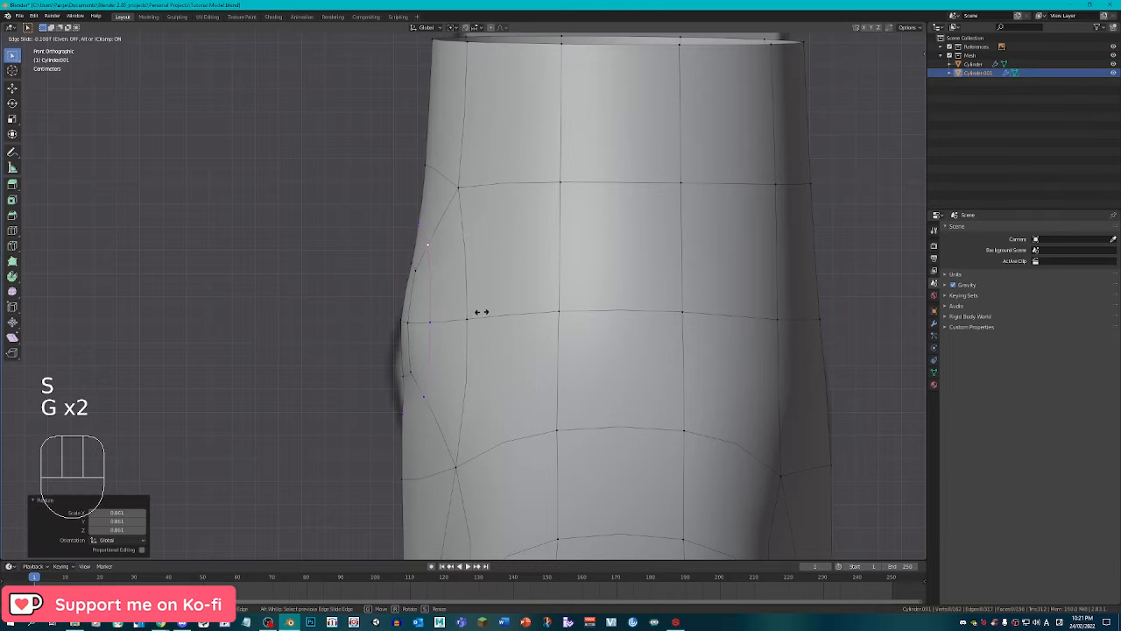
pyautogui.press('g')
pyautogui.rightClick(463, 290)
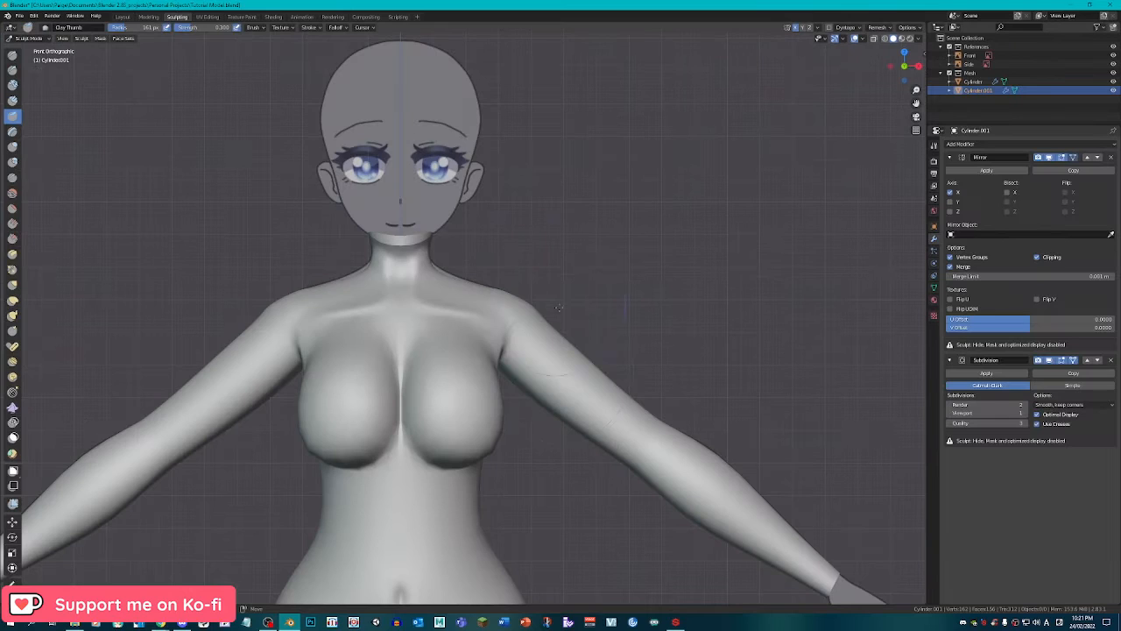
# Turn on the wireframe overlay in sculpt mode to show the topology of the inner ankle.
pyautogui.scroll(5, 495, 123)
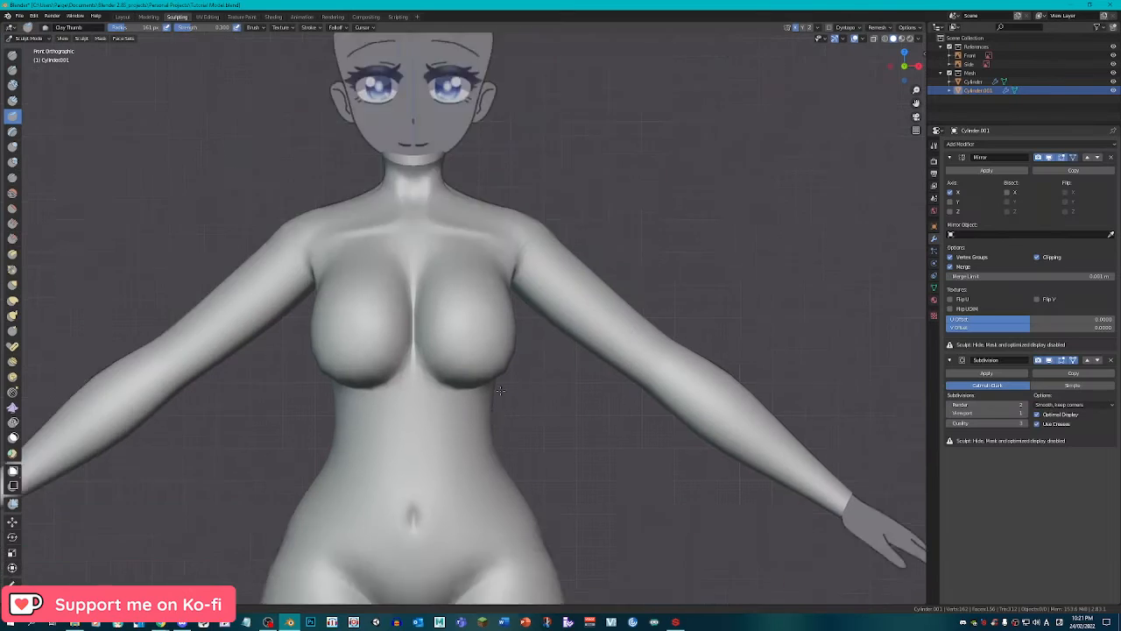
pyautogui.keyDown('shift'); pyautogui.moveTo(495, 123); pyautogui.dragTo(434, 35, button='middle'); pyautogui.keyUp('shift')
pyautogui.scroll(5, 409, 441)
pyautogui.moveTo(409, 441); pyautogui.dragTo(535, 444, button='middle')
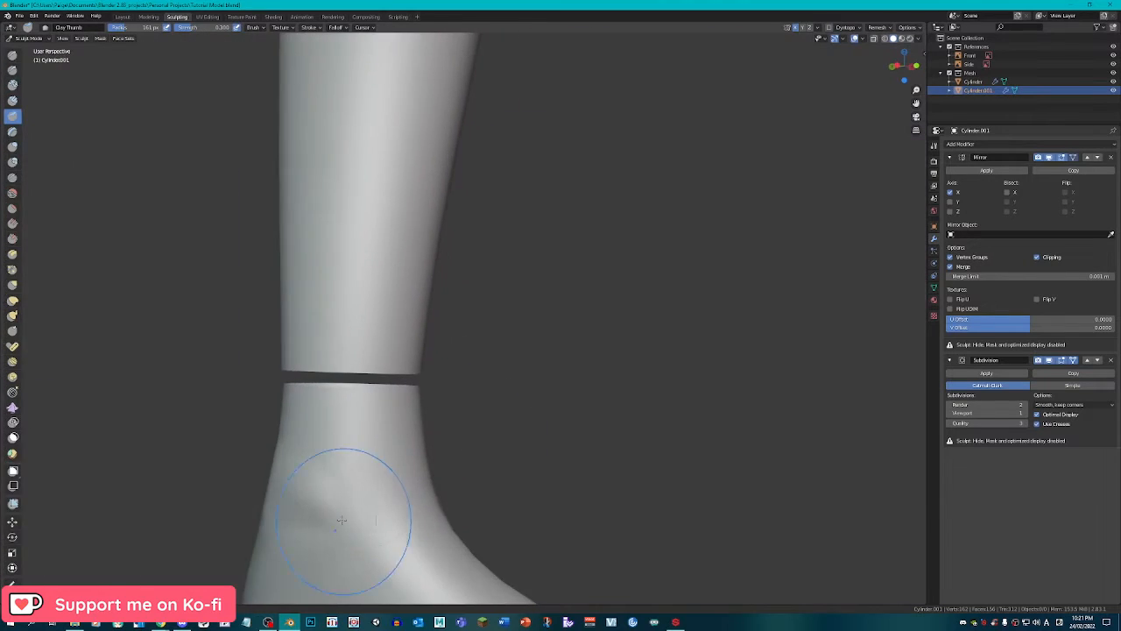
pyautogui.scroll(2, 335, 520)
pyautogui.moveTo(336, 520)
pyautogui.keyDown('shift'); pyautogui.mouseDown(button='middle')
pyautogui.moveTo(460, 400)
pyautogui.moveTo(494, 421)
pyautogui.mouseUp(button='middle'); pyautogui.keyUp('shift')
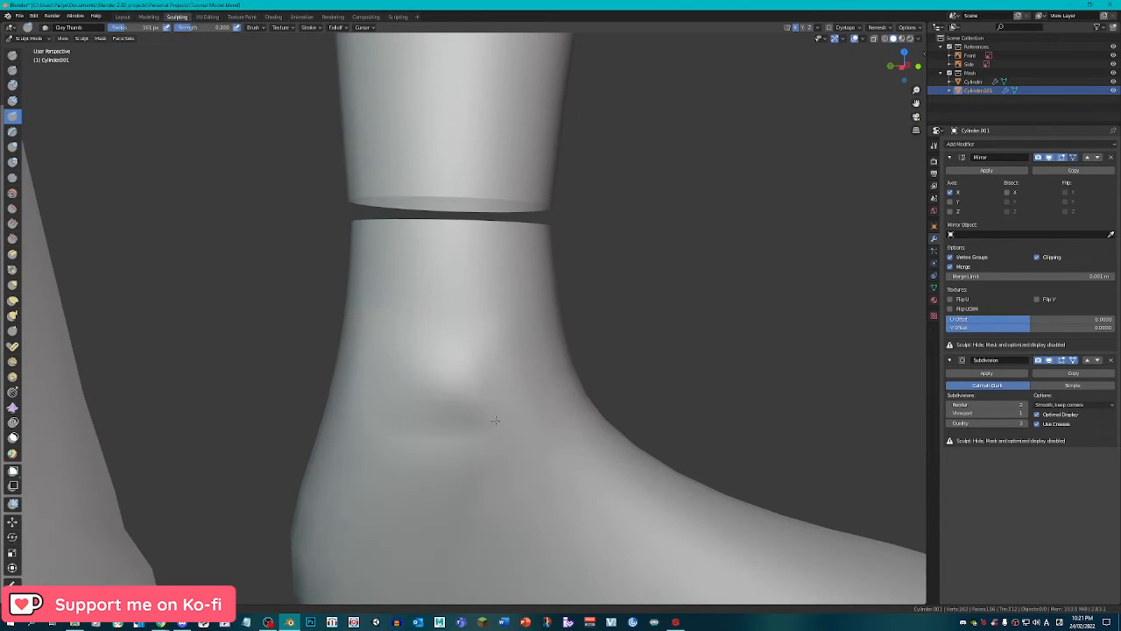
pyautogui.click(864, 40)
pyautogui.click(810, 186)
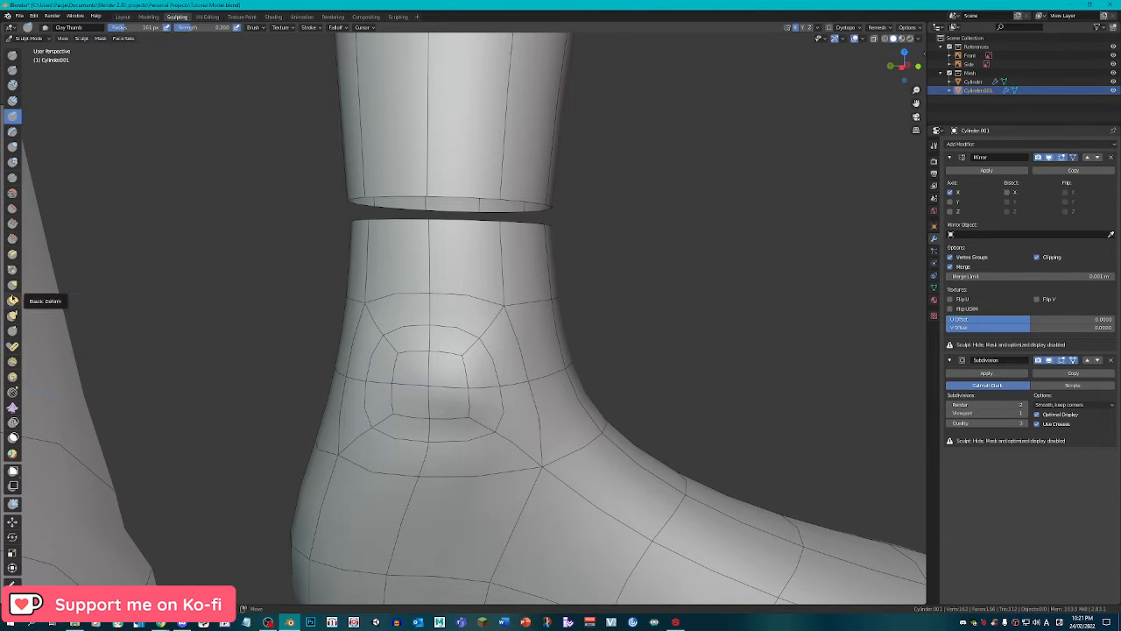
# Inflate the ankle bone area with several Inflate/Deflate brush strokes across the ringed patch.
pyautogui.click(12, 147)
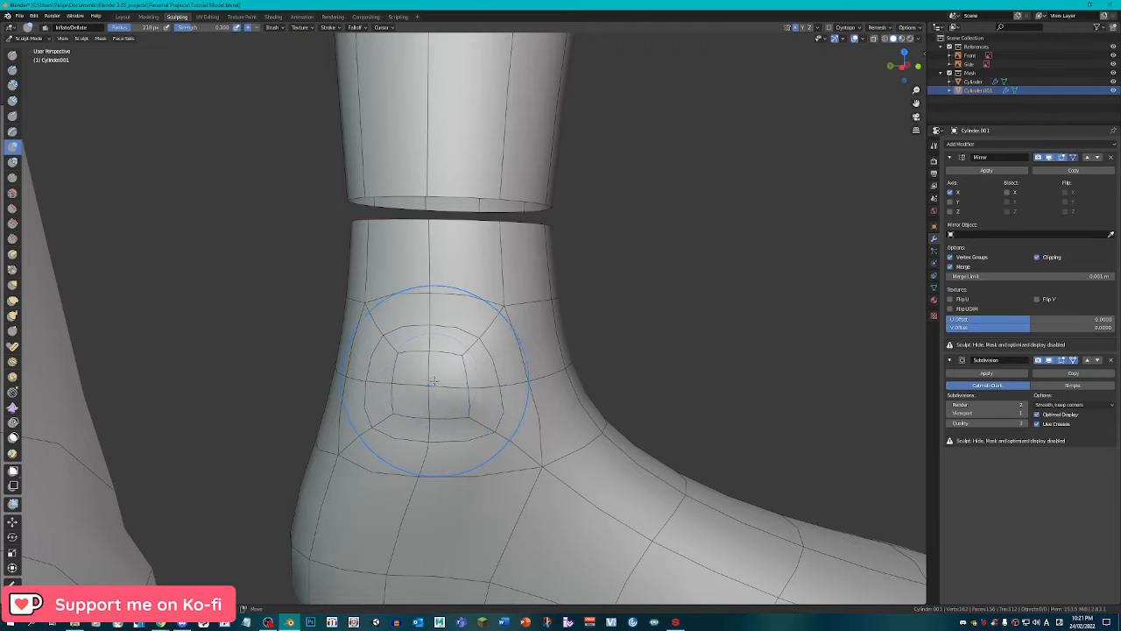
pyautogui.moveTo(435, 383); pyautogui.dragTo(422, 413)
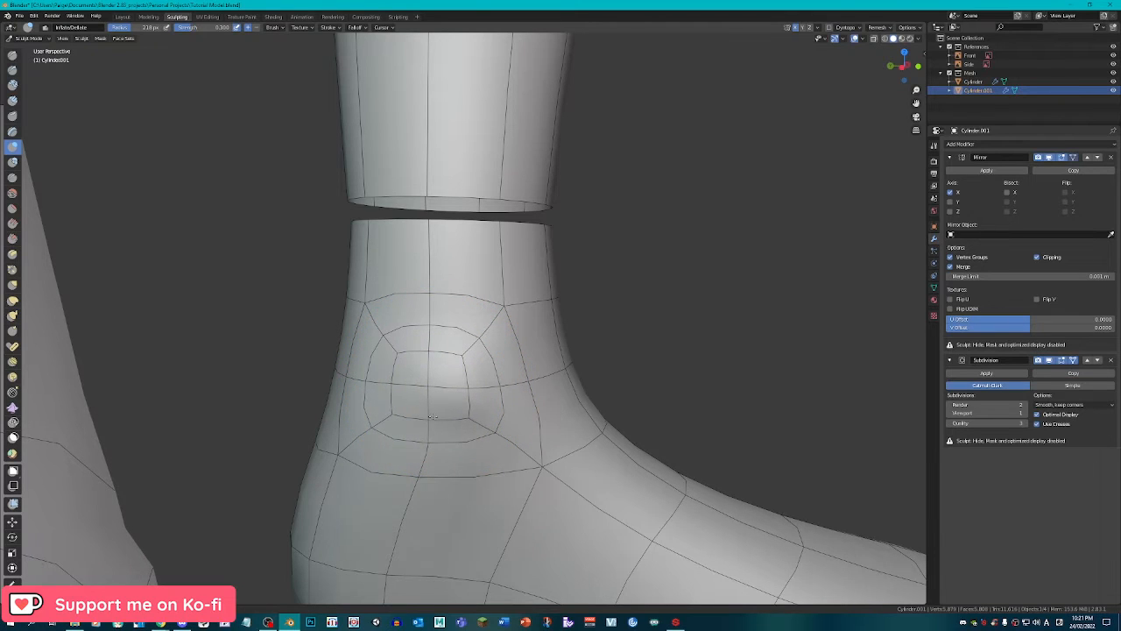
pyautogui.moveTo(441, 347)
pyautogui.mouseDown()
pyautogui.moveTo(415, 361)
pyautogui.moveTo(429, 411)
pyautogui.moveTo(480, 398)
pyautogui.mouseUp()
pyautogui.moveTo(398, 440); pyautogui.dragTo(395, 364)
# Examine the inflated ankle bone from the front and the side, in sculpt mode and edit mode.
pyautogui.press('KP_1')
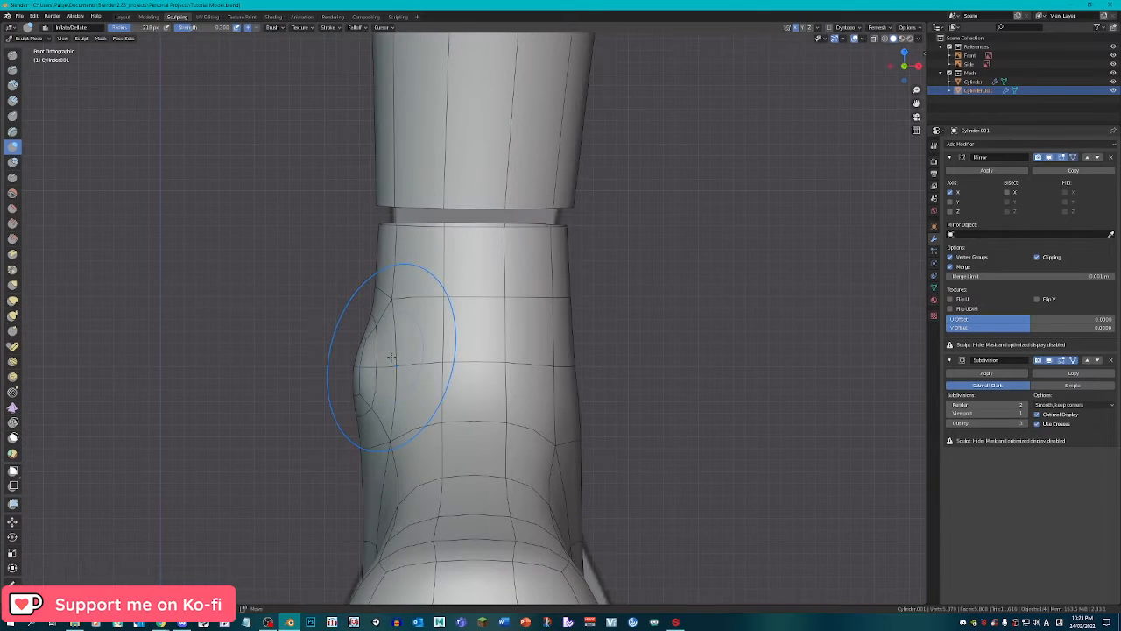
pyautogui.scroll(-4, 561, 433)
pyautogui.scroll(4, 373, 390)
pyautogui.moveTo(373, 390); pyautogui.dragTo(409, 343, button='middle')
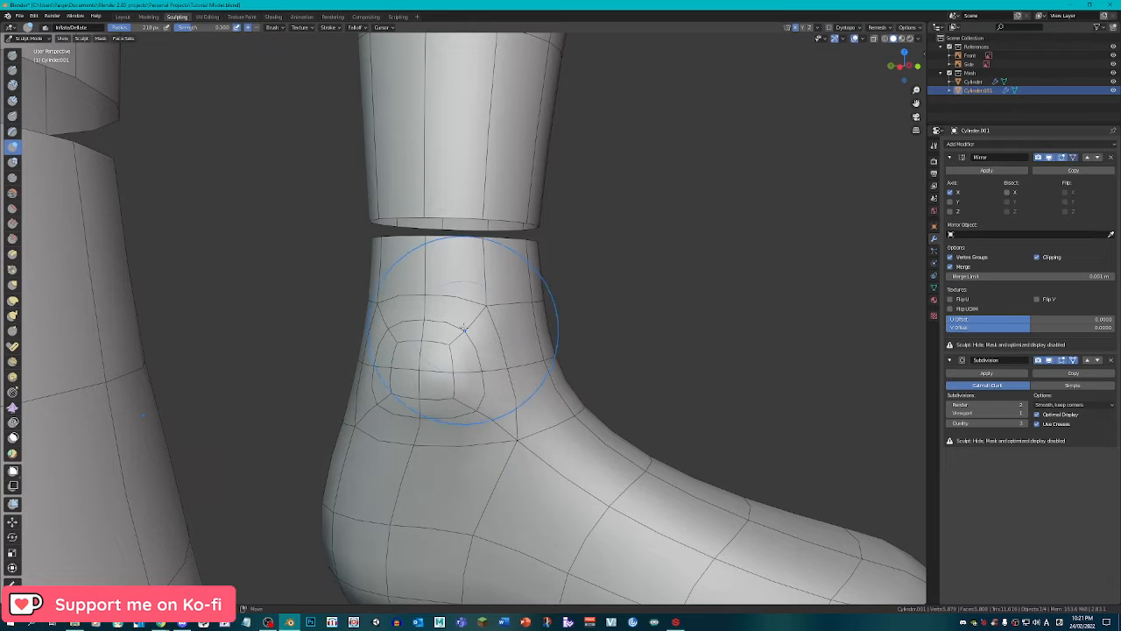
pyautogui.press('KP_1')
pyautogui.scroll(2, 478, 309)
pyautogui.press('Tab')
pyautogui.scroll(-1, 723, 153)
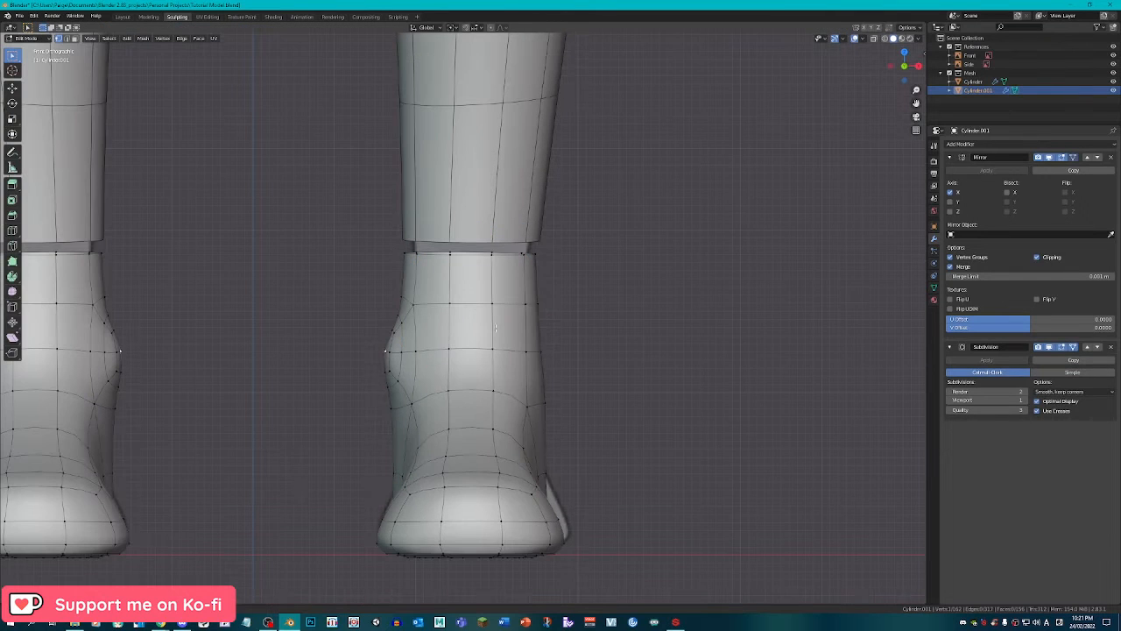
pyautogui.keyDown('shift'); pyautogui.moveTo(640, 87); pyautogui.dragTo(784, 85, button='middle'); pyautogui.keyUp('shift')
# Turn off the wireframe overlay and switch the viewport to wireframe shading in sculpt mode to compare the ankles with the reference.
pyautogui.click(863, 42)
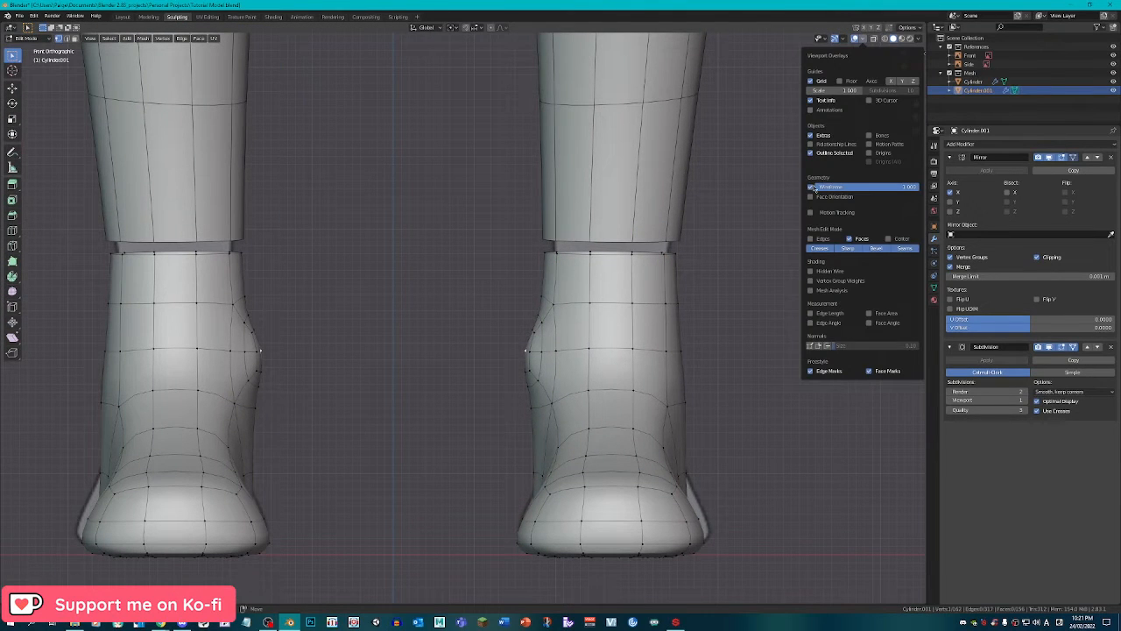
pyautogui.press('Tab')
pyautogui.scroll(-2, 771, 285)
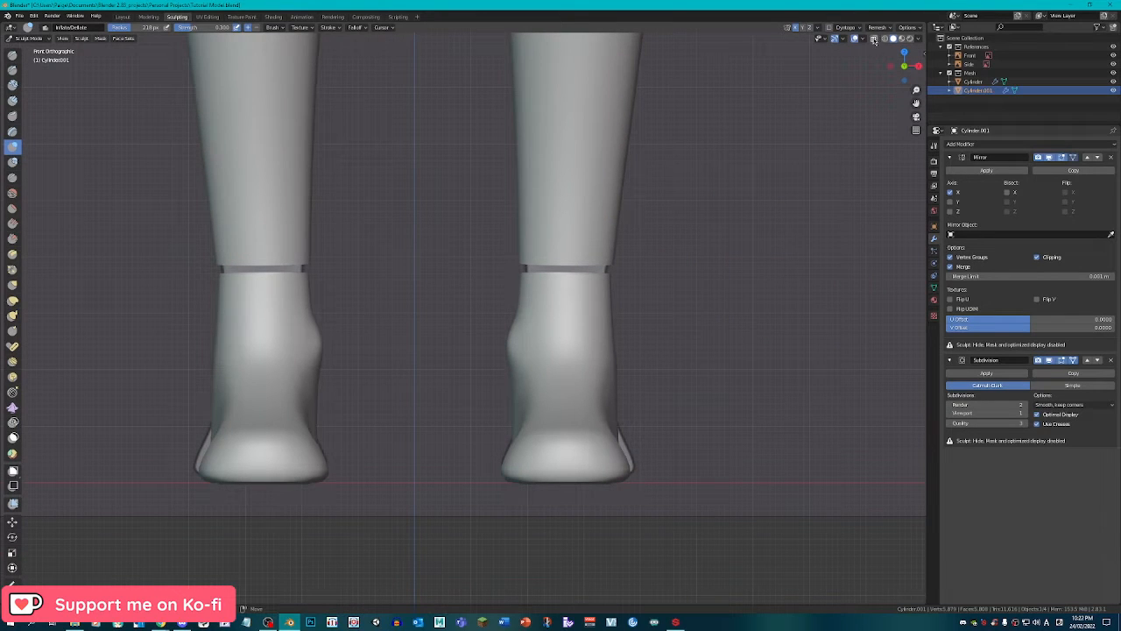
pyautogui.click(884, 39)
pyautogui.scroll(4, 760, 203)
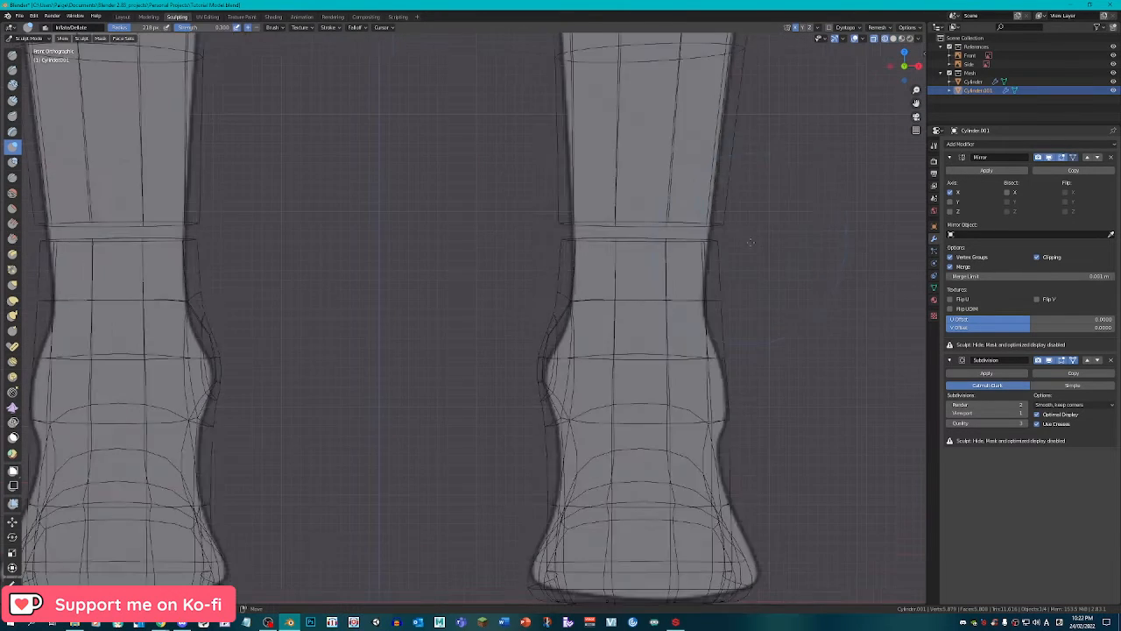
# Compare both ankles with the front reference in wireframe shading and return the viewport to solid shading.
pyautogui.keyDown('shift'); pyautogui.moveTo(660, 291); pyautogui.dragTo(593, 304, button='middle'); pyautogui.keyUp('shift')
pyautogui.scroll(-8, 602, 303)
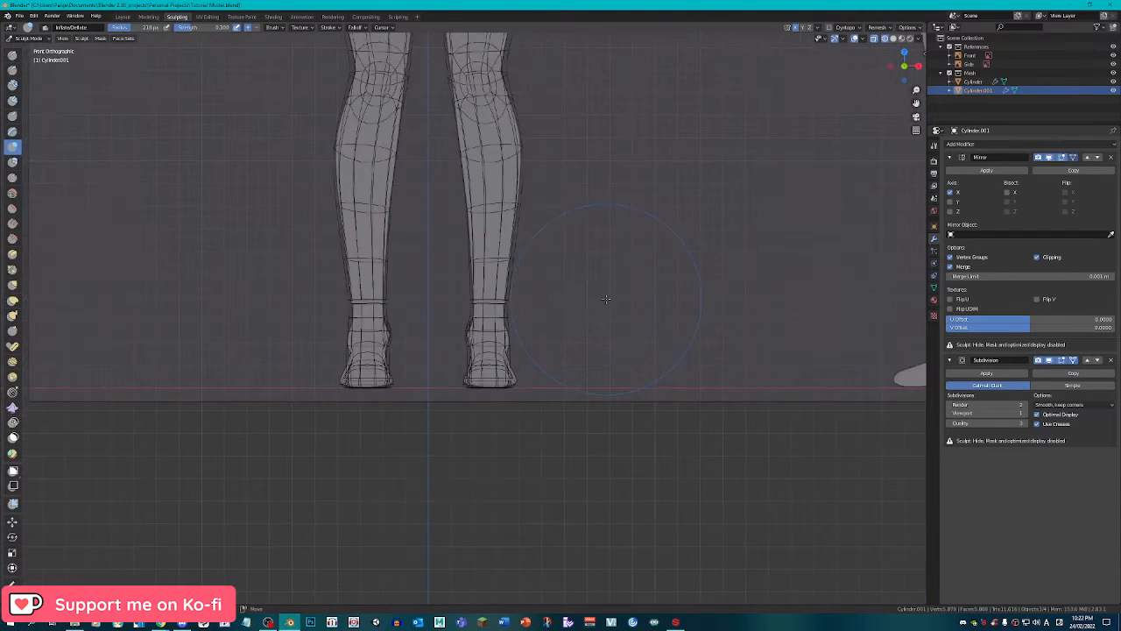
pyautogui.scroll(6, 611, 302)
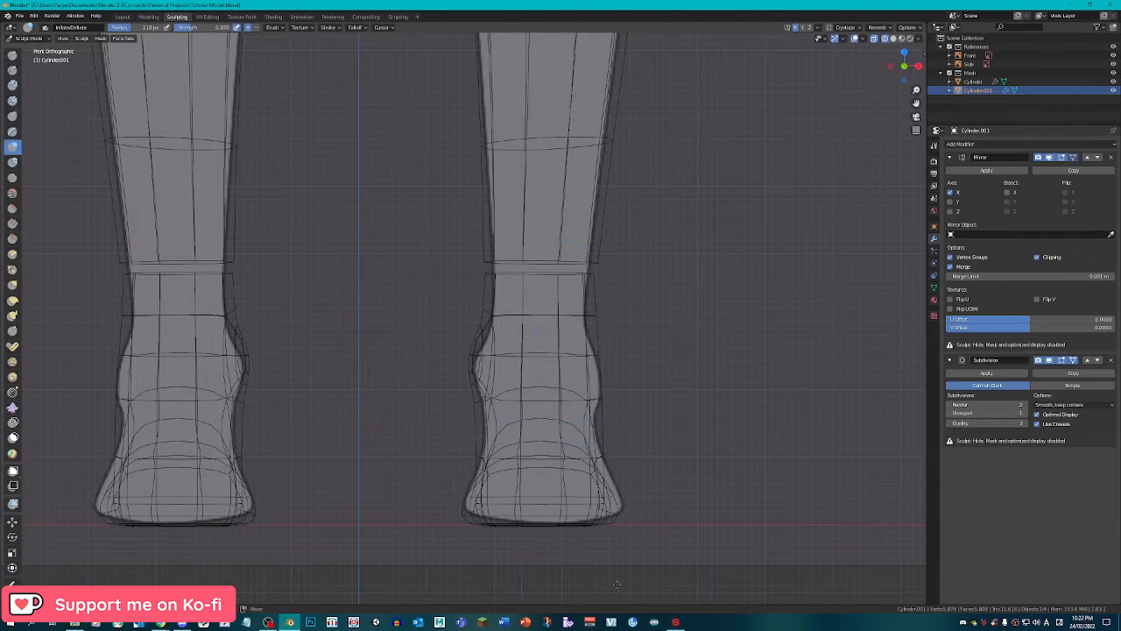
pyautogui.click(892, 39)
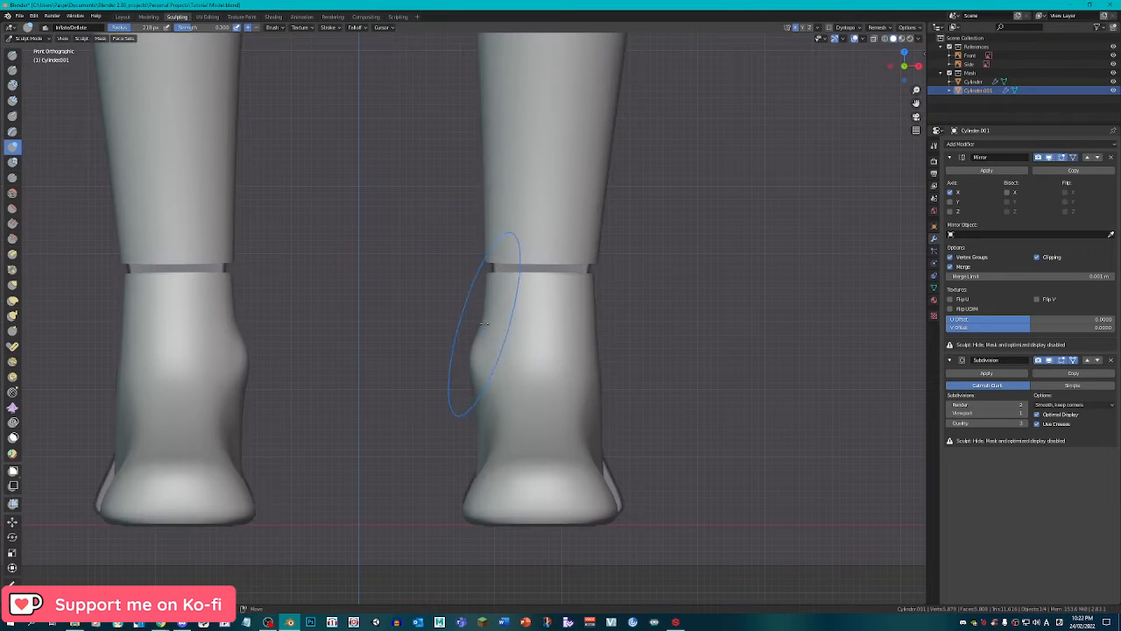
# Select the Smooth brush and examine the ankle bone bulge from the front, inner side and back.
pyautogui.scroll(3, 497, 307)
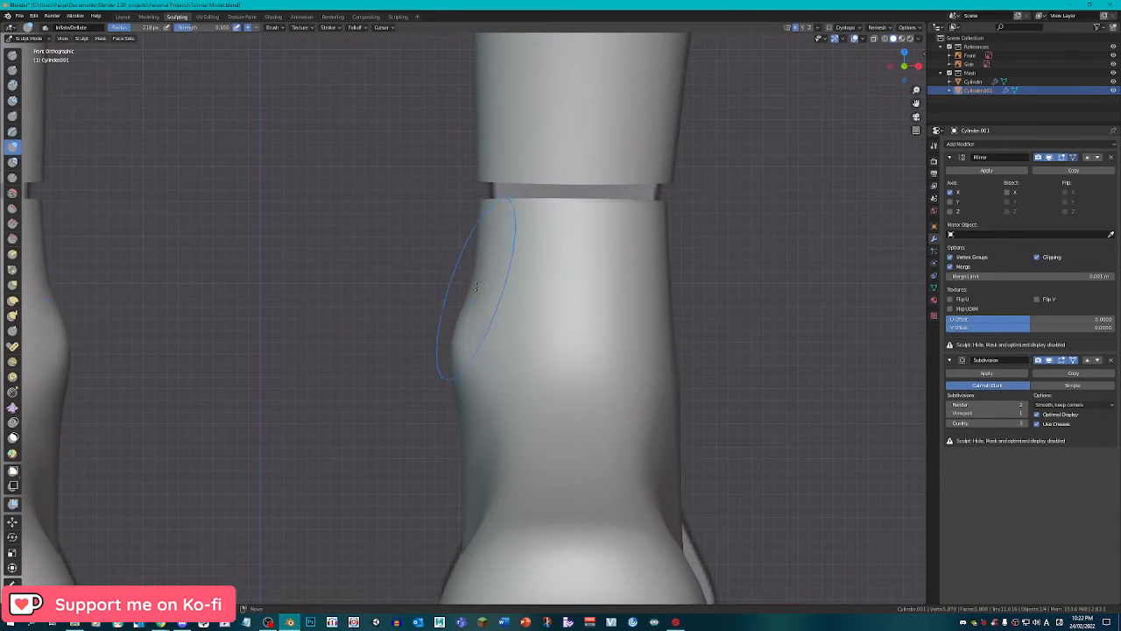
pyautogui.moveTo(476, 286); pyautogui.dragTo(412, 263, button='middle')
pyautogui.click(14, 193)
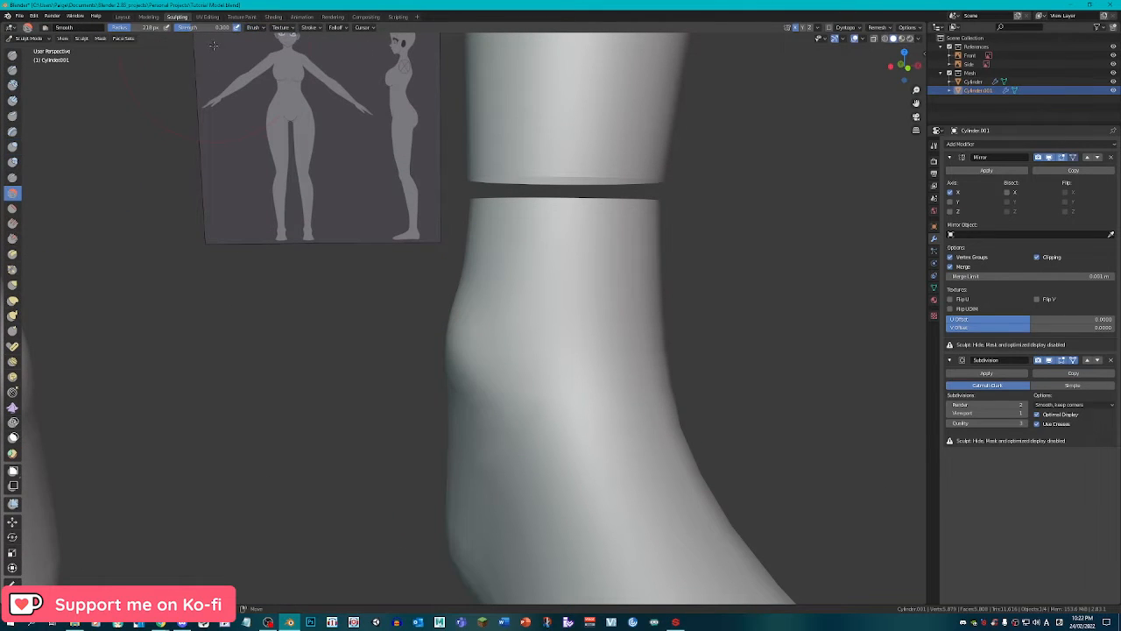
pyautogui.moveTo(565, 308); pyautogui.dragTo(525, 367, button='middle')
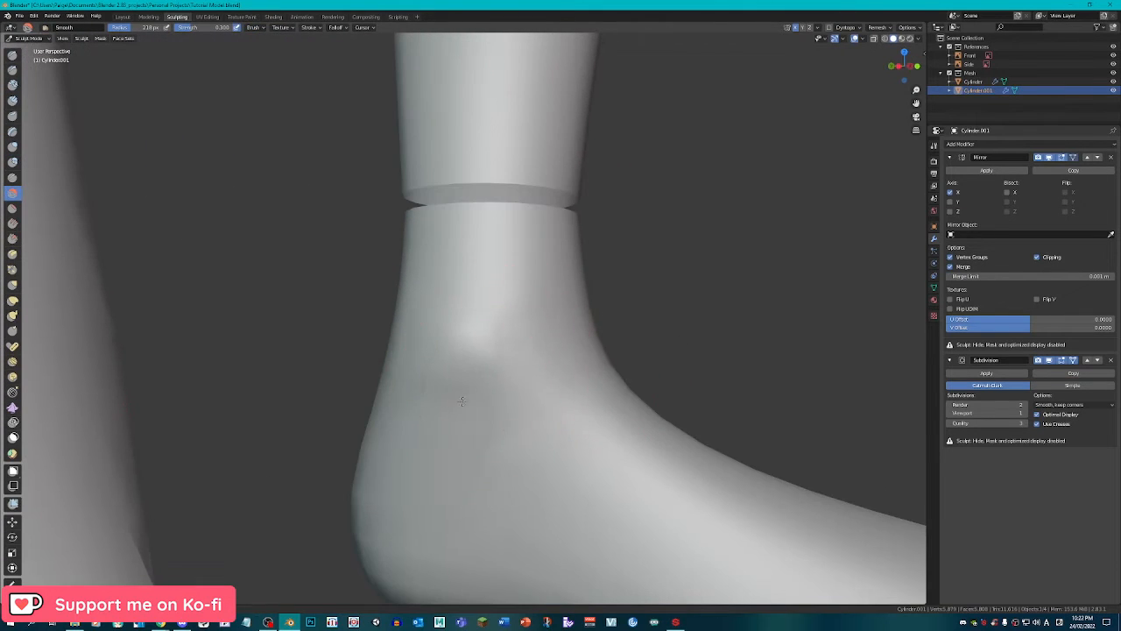
pyautogui.moveTo(402, 378); pyautogui.dragTo(388, 331, button='middle')
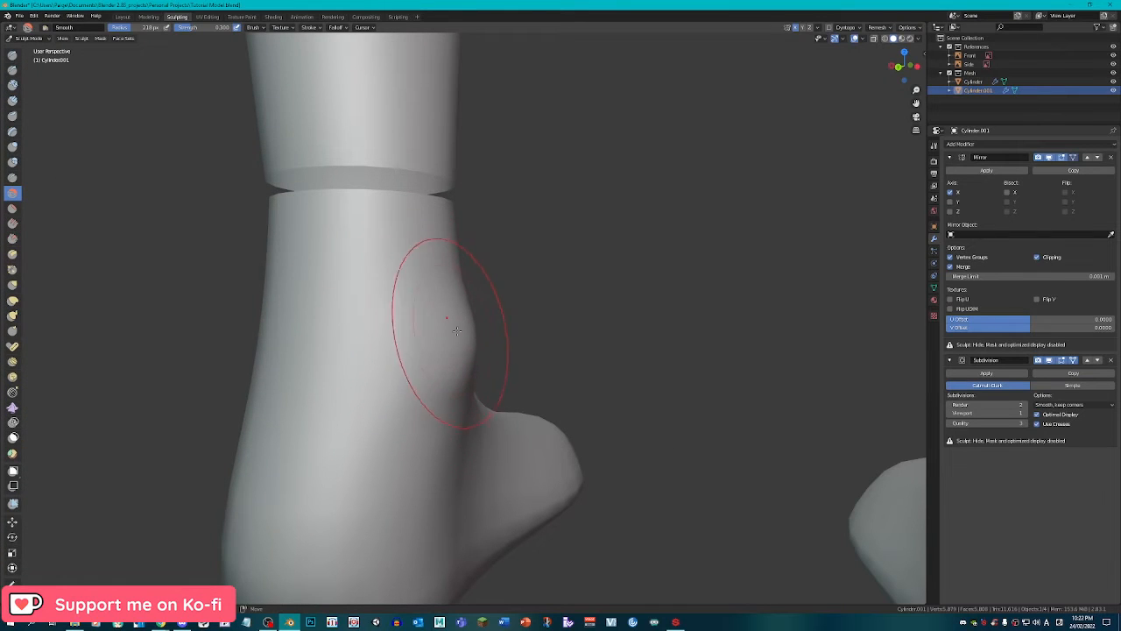
pyautogui.moveTo(470, 342); pyautogui.dragTo(376, 333, button='middle')
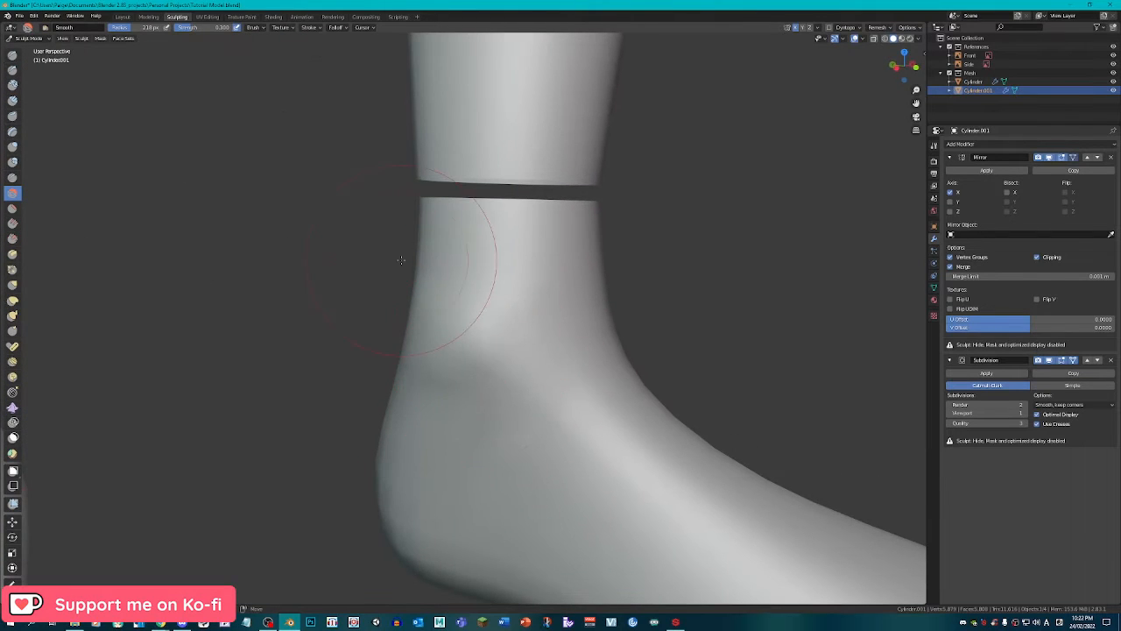
# Compare the ankle silhouette with the reference in front view, turning X-ray on and back off.
pyautogui.press('ctrl+KP_1')
pyautogui.press('KP_1')
pyautogui.scroll(-2, 401, 259)
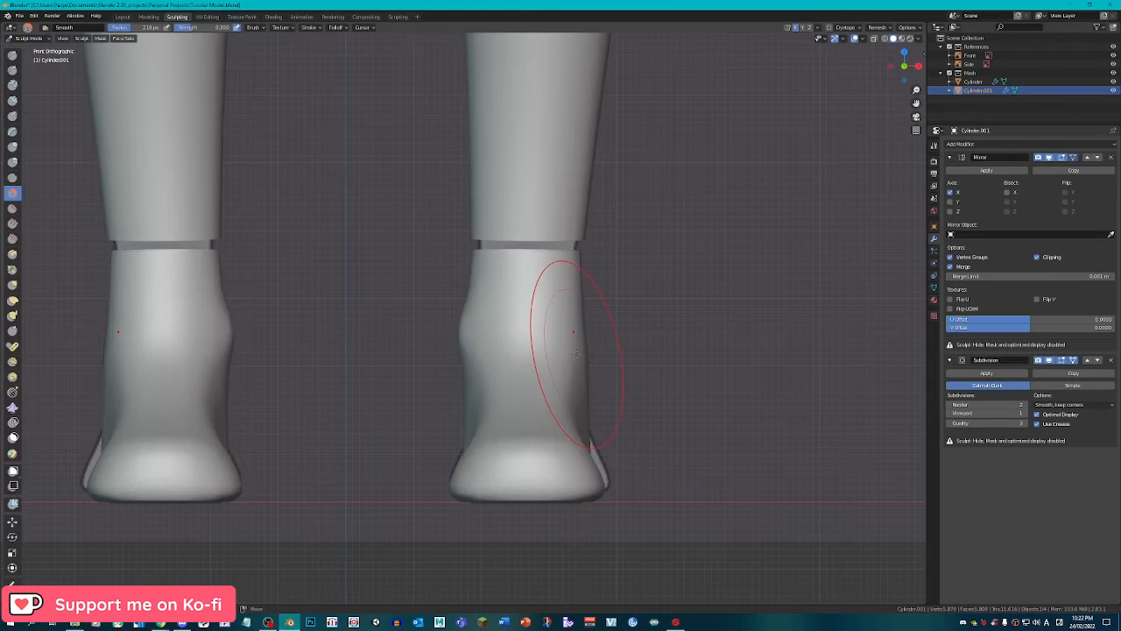
pyautogui.scroll(-2, 604, 359)
pyautogui.scroll(4, 614, 347)
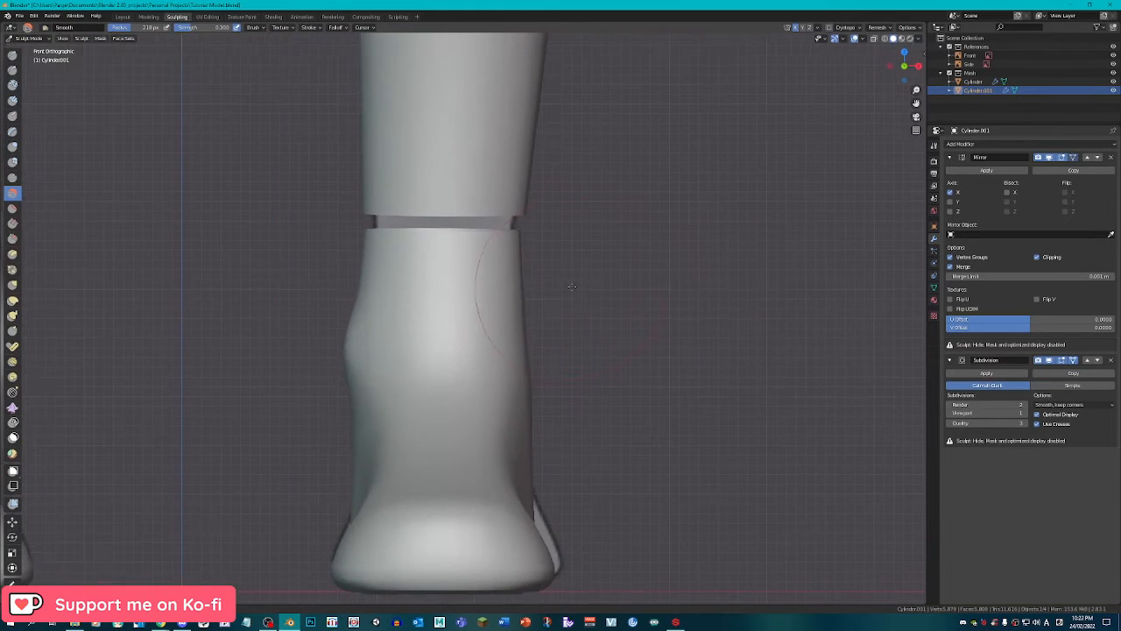
pyautogui.click(874, 40)
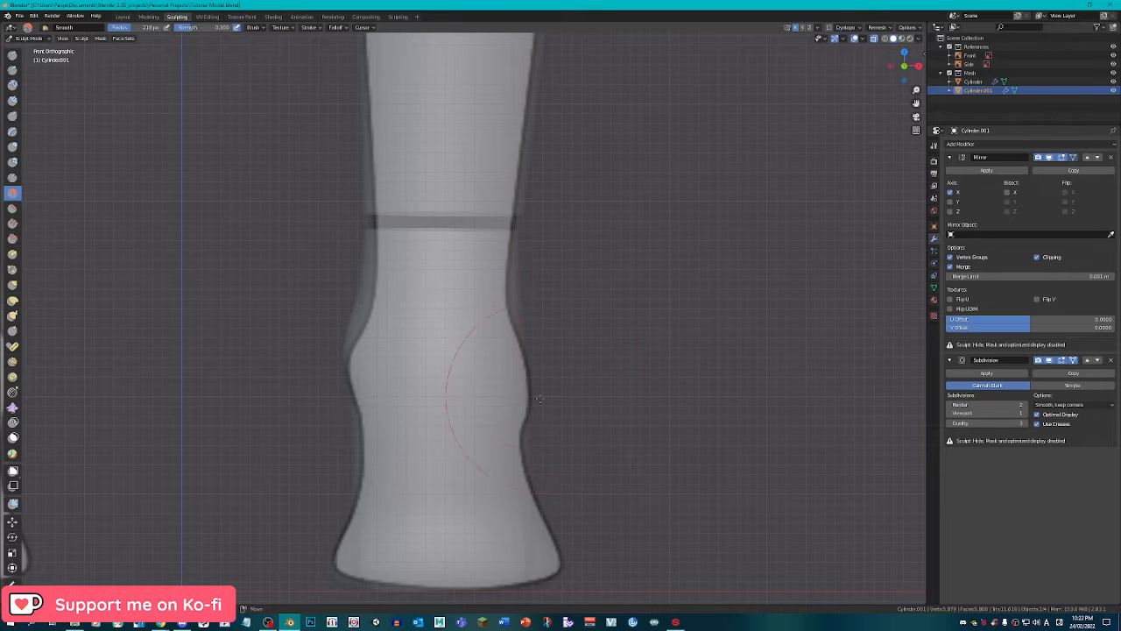
pyautogui.click(874, 41)
pyautogui.scroll(2, 652, 384)
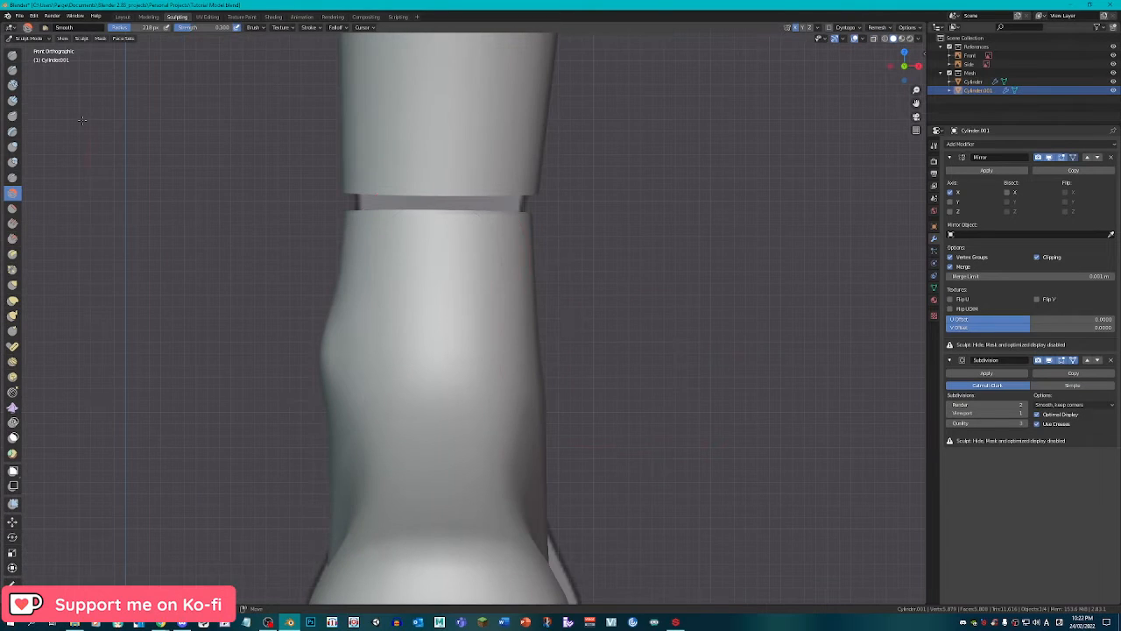
# Switch to object mode and turn on the wireframe overlay to show the topology of the feet.
pyautogui.click(26, 39)
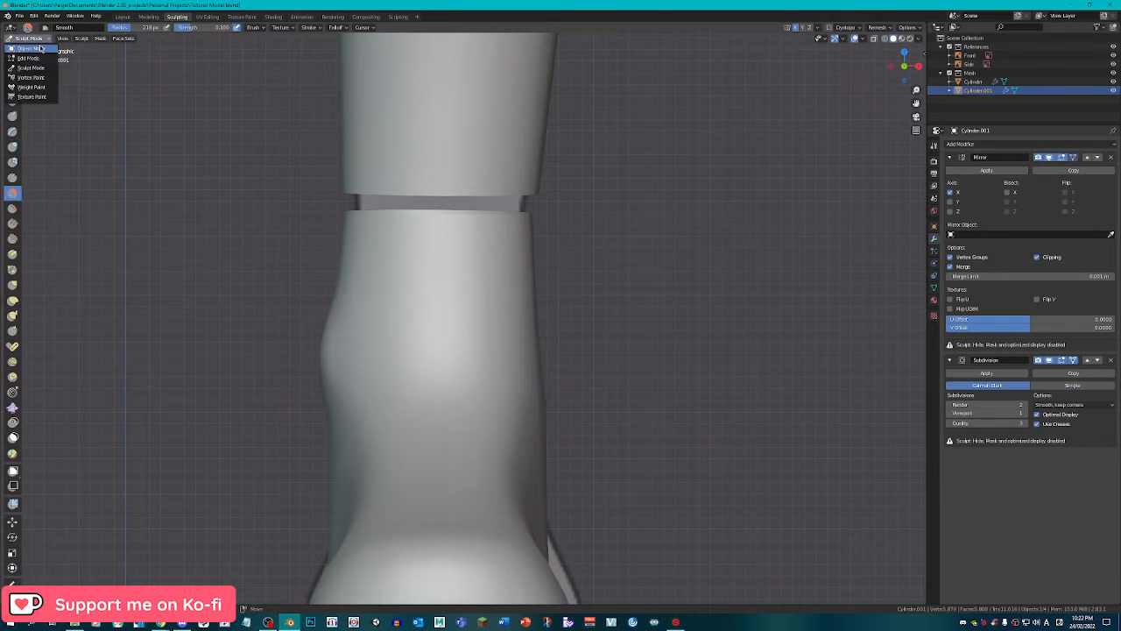
pyautogui.click(41, 49)
pyautogui.scroll(-1, 613, 285)
pyautogui.moveTo(623, 272); pyautogui.dragTo(608, 256, button='middle')
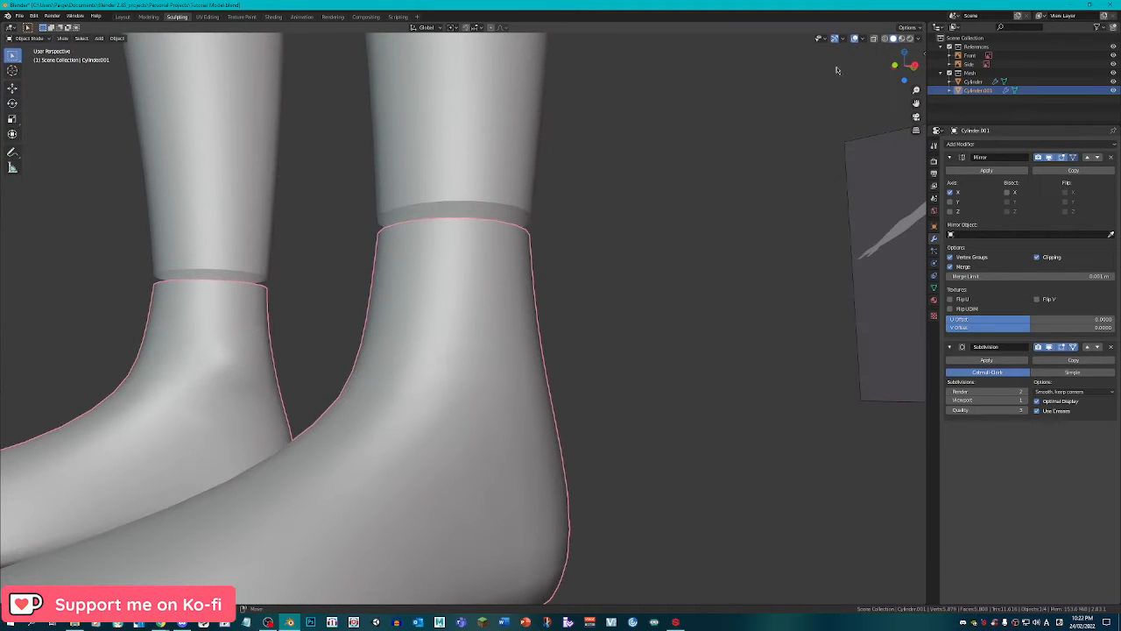
pyautogui.click(862, 40)
pyautogui.click(811, 187)
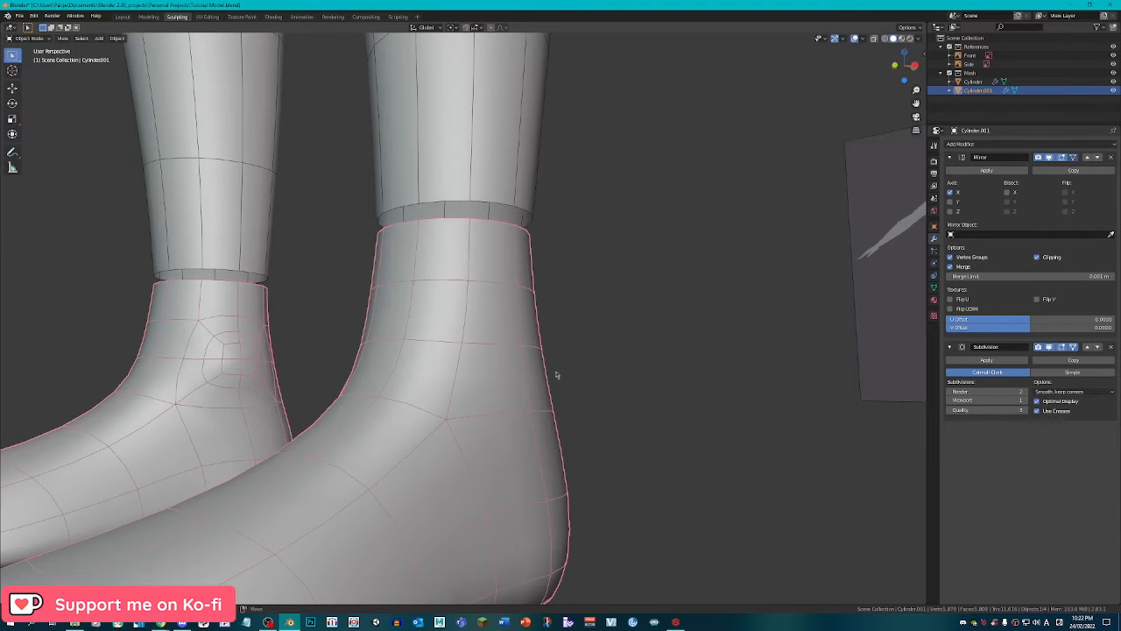
pyautogui.moveTo(555, 376); pyautogui.dragTo(586, 396, button='middle')
pyautogui.press('KP_1')
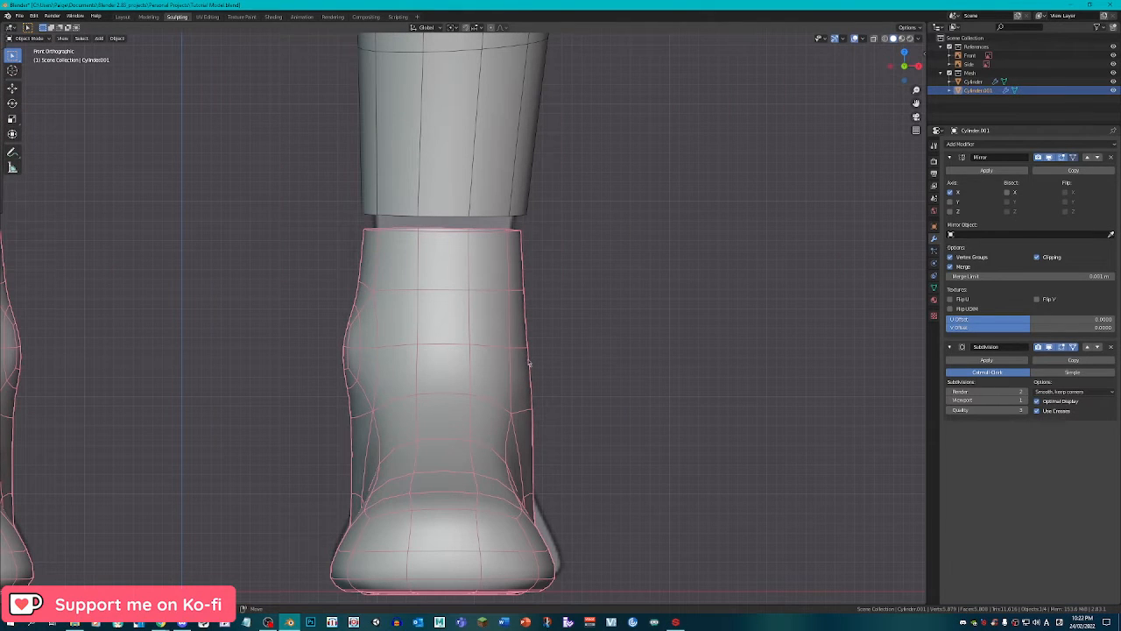
# Add a centred loop cut around the ankle through the lower part of the ankle bone in edit mode.
pyautogui.click(539, 410)
pyautogui.click(535, 373)
pyautogui.press('Tab')
pyautogui.scroll(1, 547, 387)
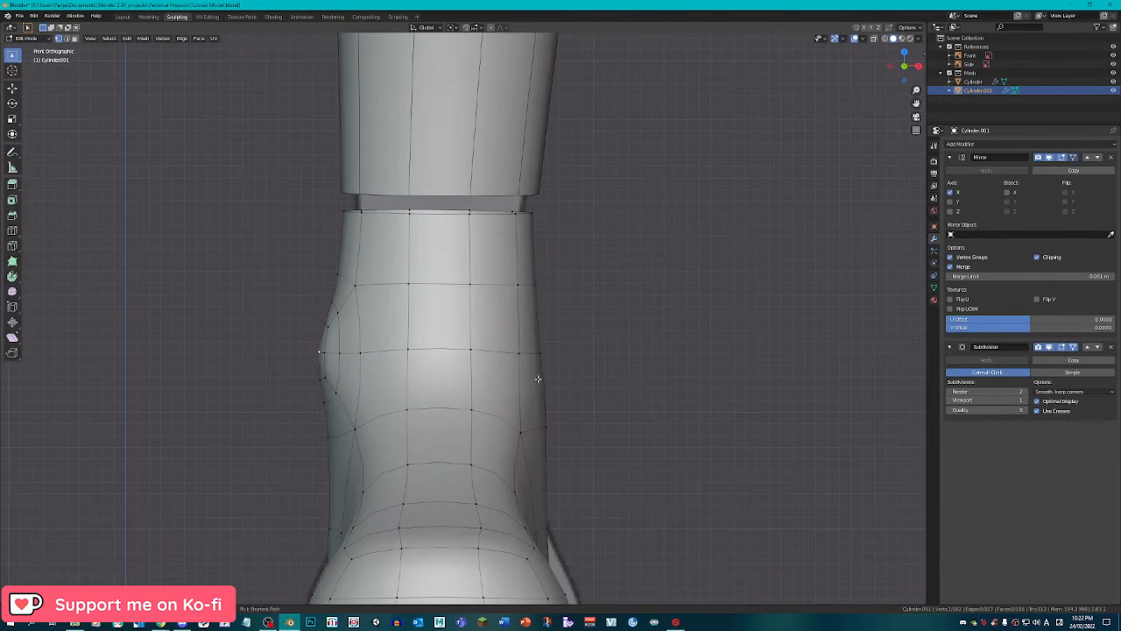
pyautogui.click(538, 379)
pyautogui.rightClick(538, 380)
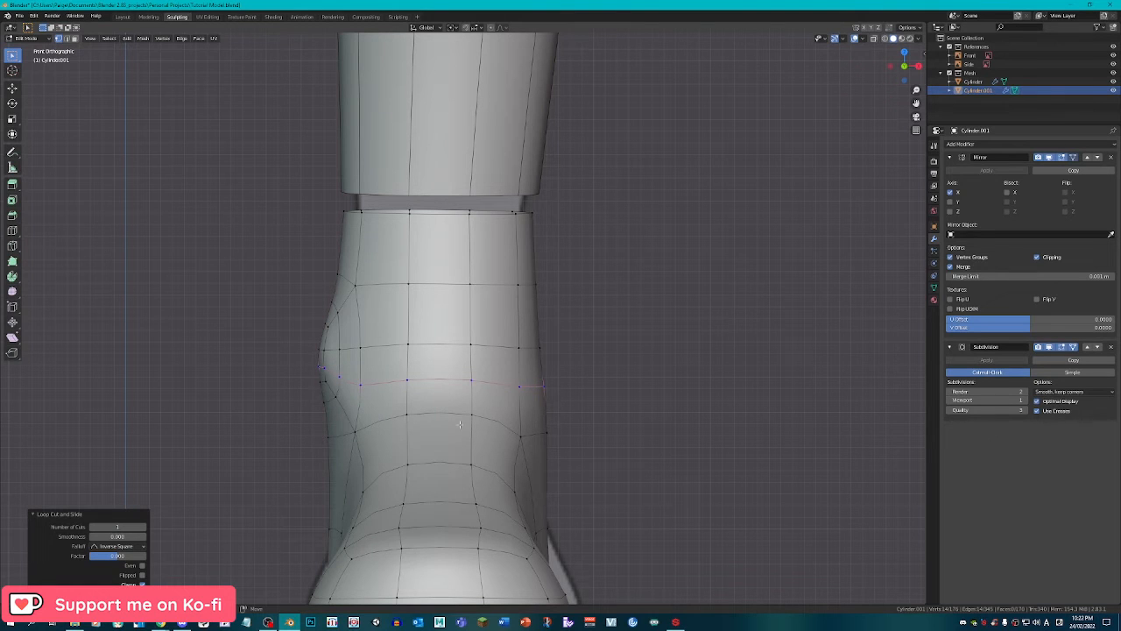
pyautogui.press('Tab')
pyautogui.press('Tab')
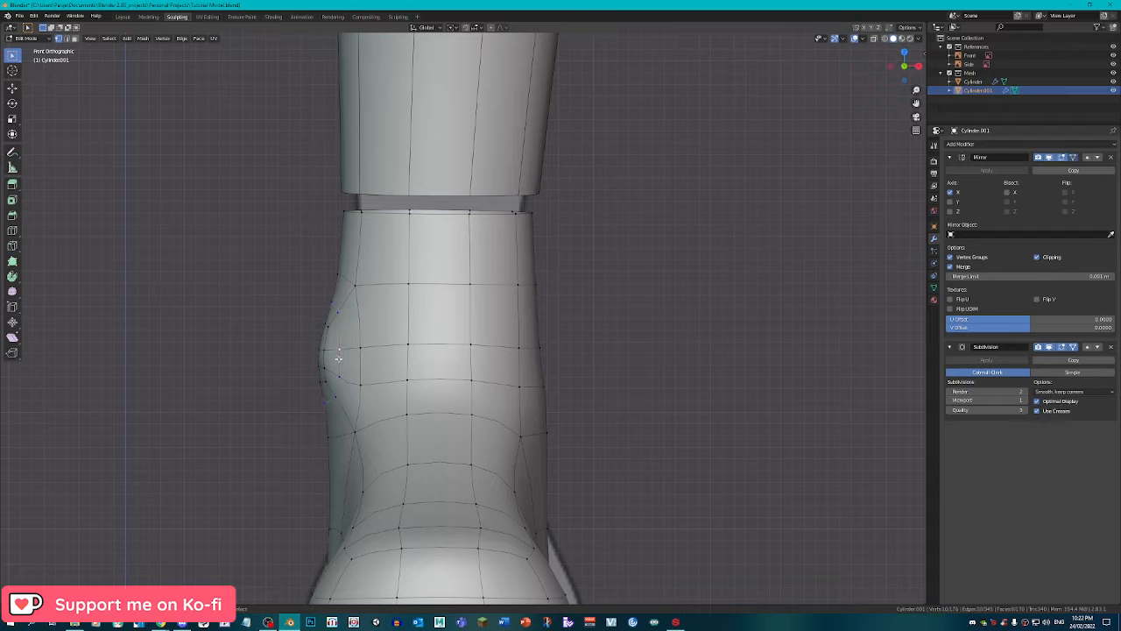
pyautogui.press('Tab')
# Open the Layout workspace and put the foot mesh into sculpt mode.
pyautogui.moveTo(201, 270); pyautogui.dragTo(280, 255, button='middle')
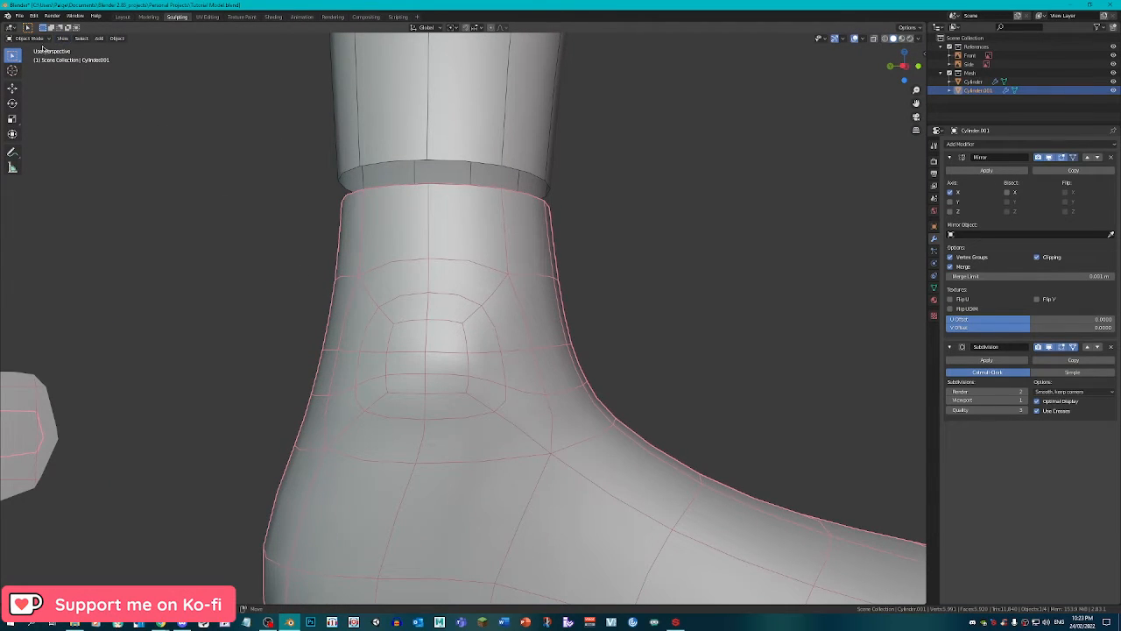
pyautogui.click(35, 38)
pyautogui.click(123, 16)
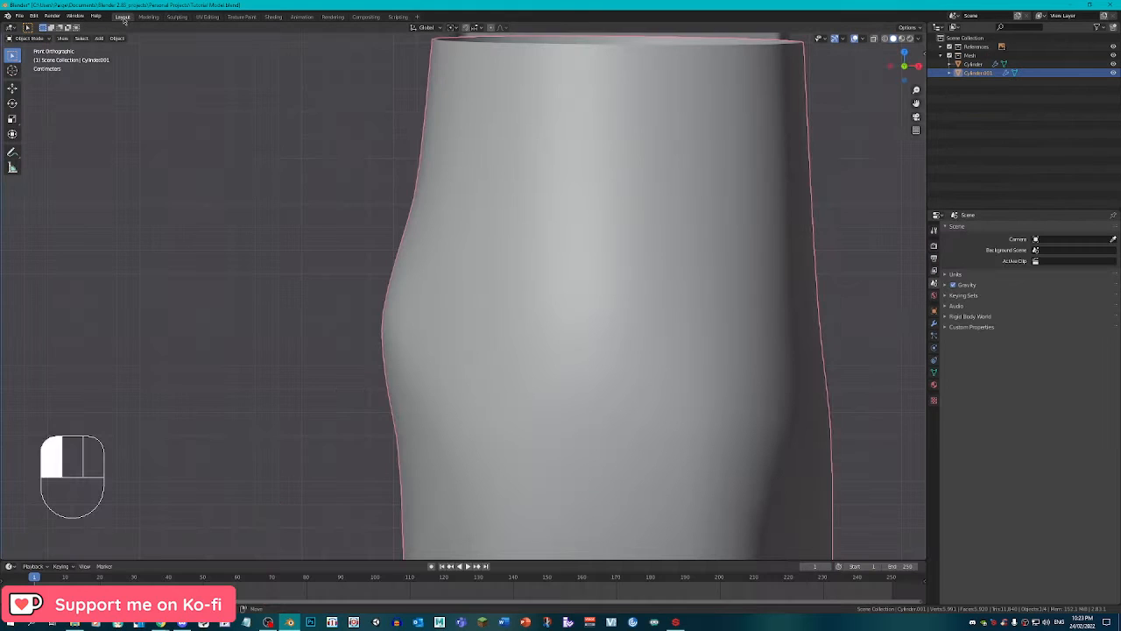
pyautogui.click(35, 38)
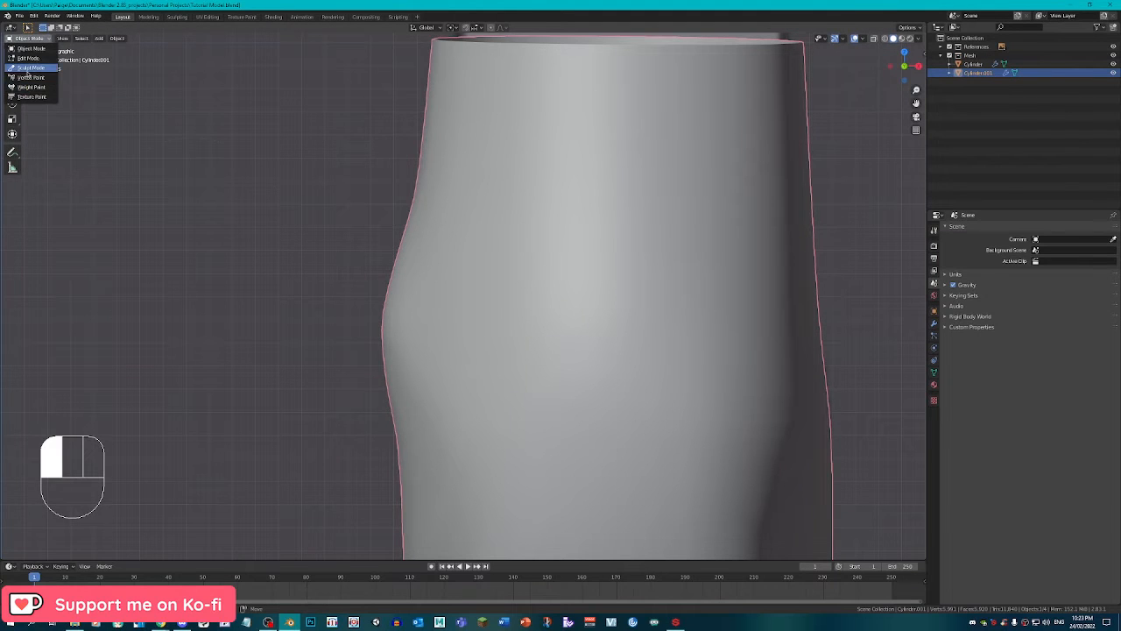
pyautogui.click(30, 68)
# Turn on the wireframe overlay in the Layout workspace with the inner ankle in view.
pyautogui.scroll(-2, 96, 465)
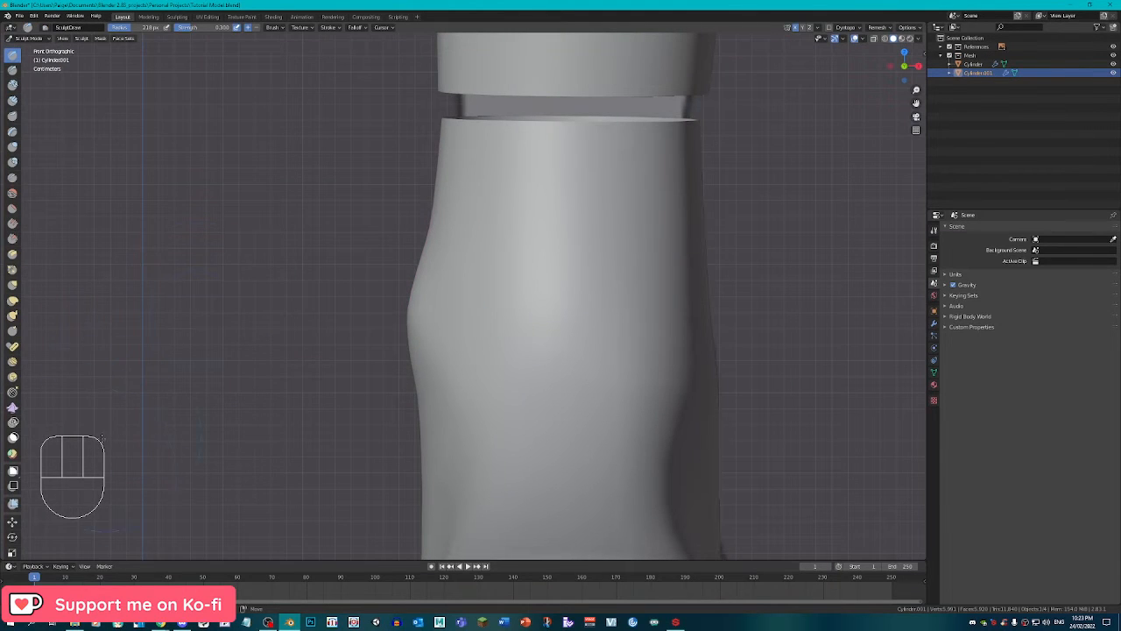
pyautogui.moveTo(213, 420); pyautogui.dragTo(462, 354, button='middle')
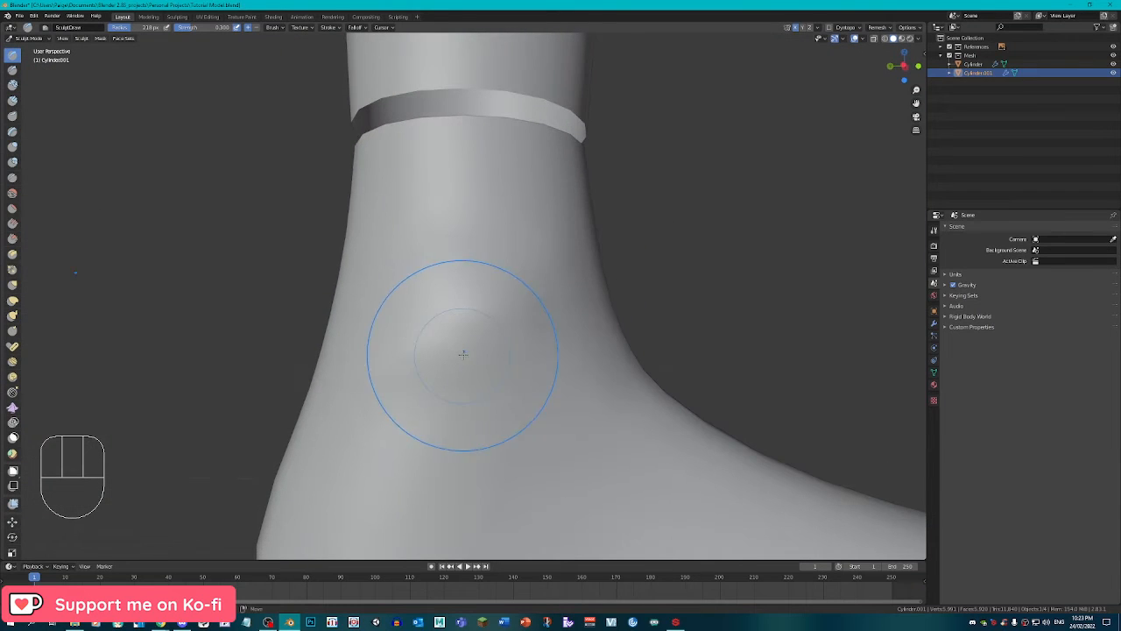
pyautogui.click(862, 39)
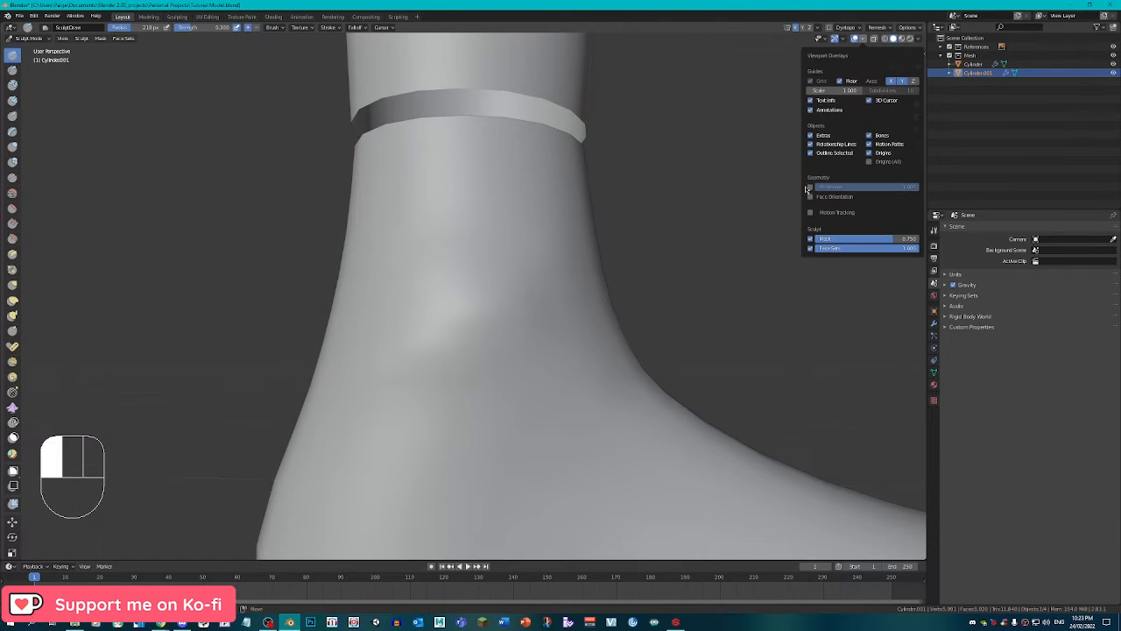
pyautogui.click(807, 189)
# Smooth the ringed ankle bone patch on the inner ankle with a few Smooth brush strokes.
pyautogui.scroll(5, 54, 286)
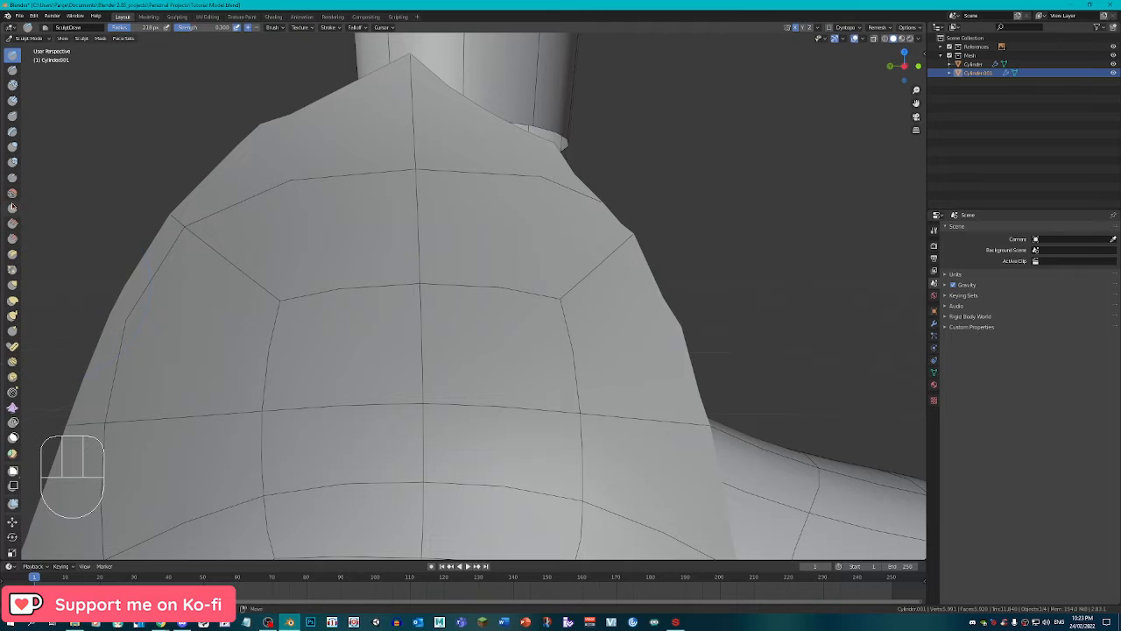
pyautogui.scroll(1, 520, 317)
pyautogui.scroll(-1, 525, 316)
pyautogui.scroll(-5, 527, 319)
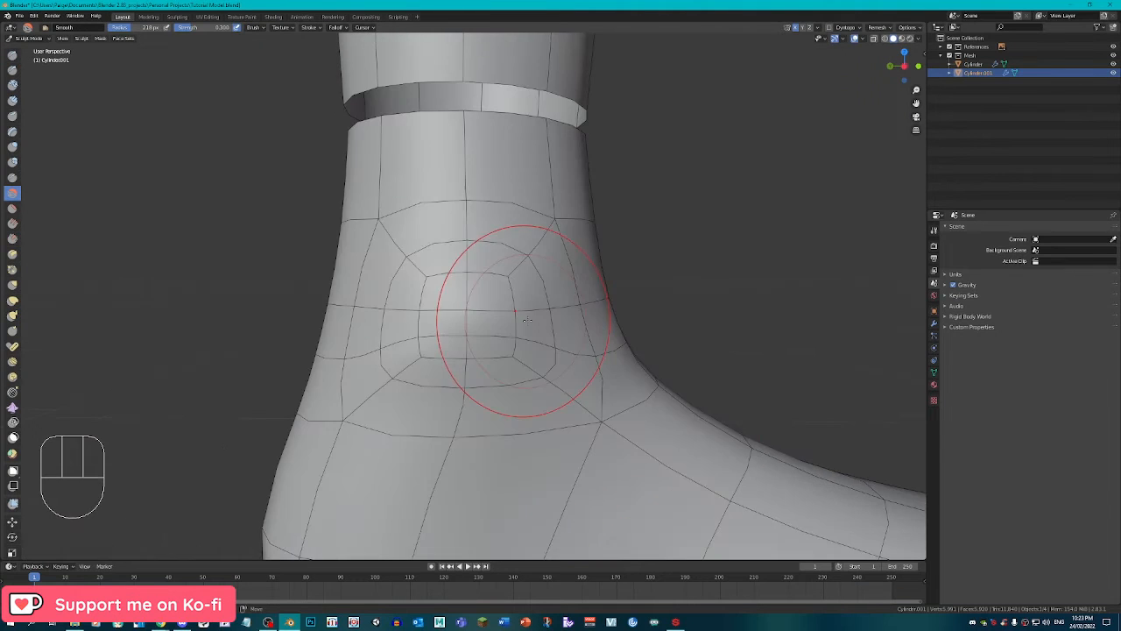
pyautogui.moveTo(531, 321); pyautogui.dragTo(516, 320, button='middle')
pyautogui.moveTo(462, 343)
pyautogui.mouseDown()
pyautogui.moveTo(447, 346)
pyautogui.moveTo(445, 331)
pyautogui.mouseUp()
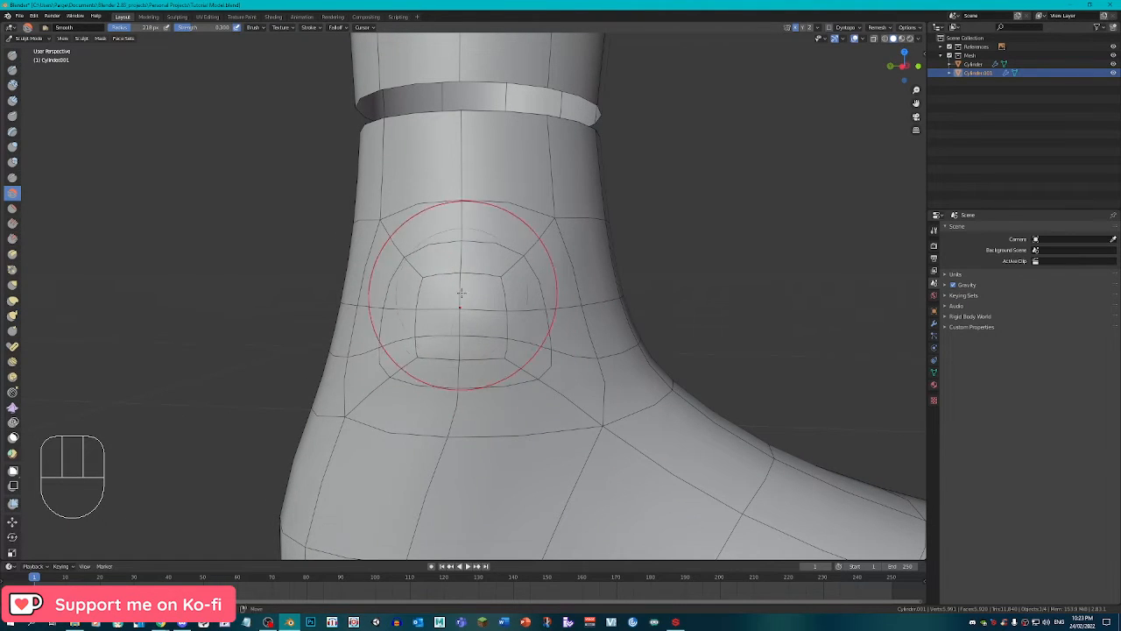
pyautogui.moveTo(518, 338); pyautogui.dragTo(423, 375)
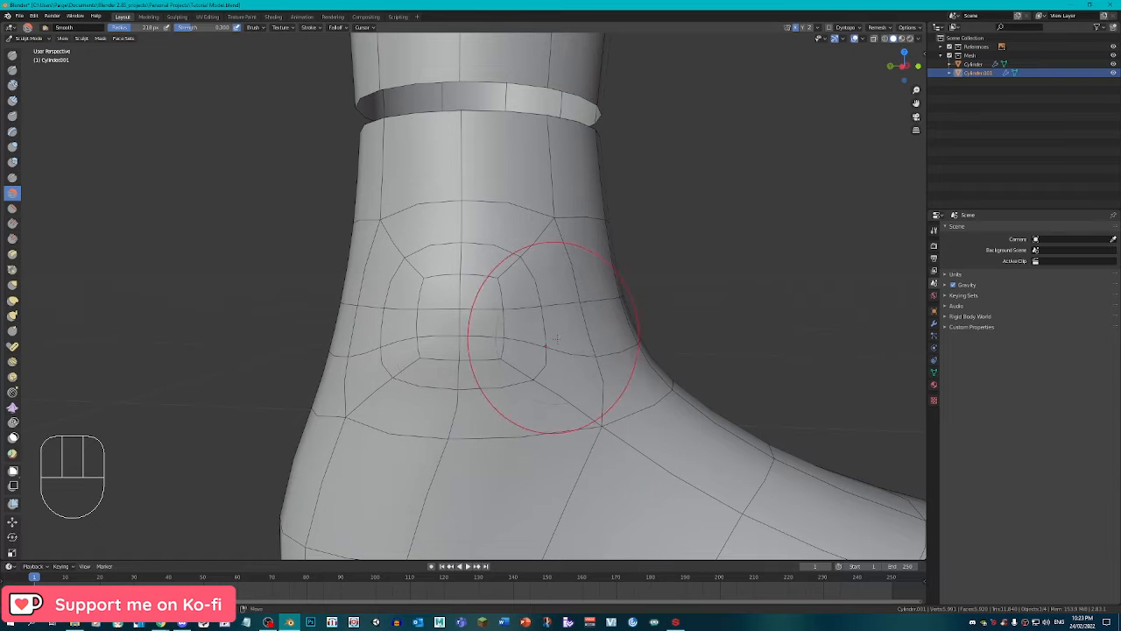
# Smooth the outer side of the ankle and the surrounding foot surface with Smooth brush strokes from several angles.
pyautogui.moveTo(526, 325)
pyautogui.mouseDown(button='middle')
pyautogui.moveTo(632, 415)
pyautogui.moveTo(468, 375)
pyautogui.mouseUp(button='middle')
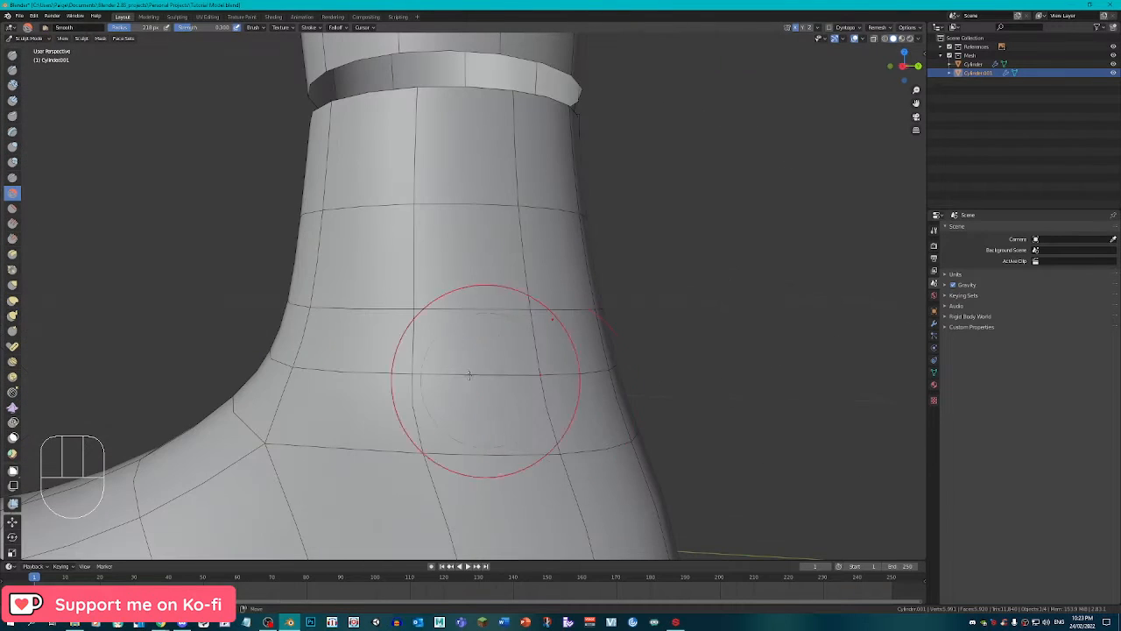
pyautogui.moveTo(513, 356); pyautogui.dragTo(543, 385)
pyautogui.moveTo(543, 385); pyautogui.dragTo(350, 368, button='middle')
pyautogui.moveTo(350, 368)
pyautogui.mouseDown()
pyautogui.moveTo(357, 423)
pyautogui.moveTo(346, 456)
pyautogui.mouseUp()
pyautogui.moveTo(351, 395)
pyautogui.mouseDown()
pyautogui.moveTo(388, 376)
pyautogui.moveTo(379, 429)
pyautogui.mouseUp()
pyautogui.moveTo(378, 451)
pyautogui.mouseDown(button='middle')
pyautogui.moveTo(369, 455)
pyautogui.moveTo(326, 346)
pyautogui.mouseUp(button='middle')
pyautogui.moveTo(306, 350); pyautogui.dragTo(412, 372)
pyautogui.moveTo(276, 394)
pyautogui.mouseDown()
pyautogui.moveTo(255, 376)
pyautogui.moveTo(263, 403)
pyautogui.mouseUp()
pyautogui.moveTo(280, 416)
pyautogui.mouseDown(button='middle')
pyautogui.moveTo(391, 400)
pyautogui.moveTo(376, 412)
pyautogui.moveTo(394, 421)
pyautogui.moveTo(473, 417)
pyautogui.mouseUp(button='middle')
pyautogui.moveTo(447, 421)
pyautogui.mouseDown()
pyautogui.moveTo(391, 438)
pyautogui.moveTo(438, 438)
pyautogui.moveTo(388, 421)
pyautogui.mouseUp()
pyautogui.moveTo(388, 421)
pyautogui.mouseDown(button='middle')
pyautogui.moveTo(492, 419)
pyautogui.moveTo(483, 421)
pyautogui.mouseUp(button='middle')
# Check the foot's profile in the right side view and smooth the front of the ankle and the instep.
pyautogui.press('KP_3')
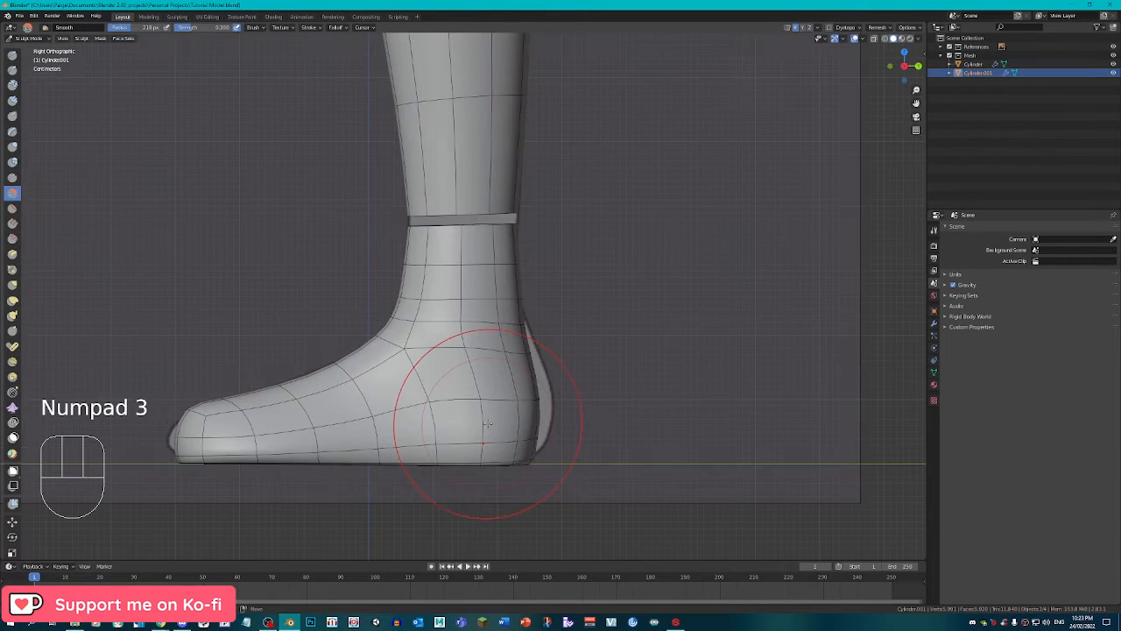
pyautogui.scroll(2, 476, 476)
pyautogui.keyDown('shift'); pyautogui.moveTo(475, 475); pyautogui.dragTo(550, 351, button='middle'); pyautogui.keyUp('shift')
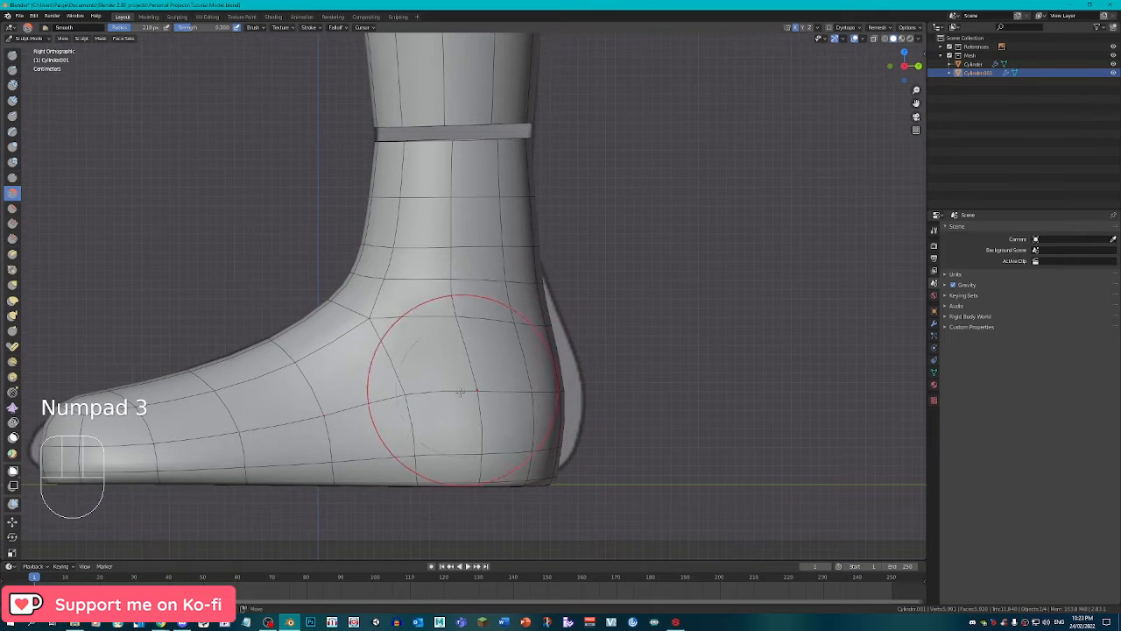
pyautogui.moveTo(325, 411); pyautogui.dragTo(619, 483, button='middle')
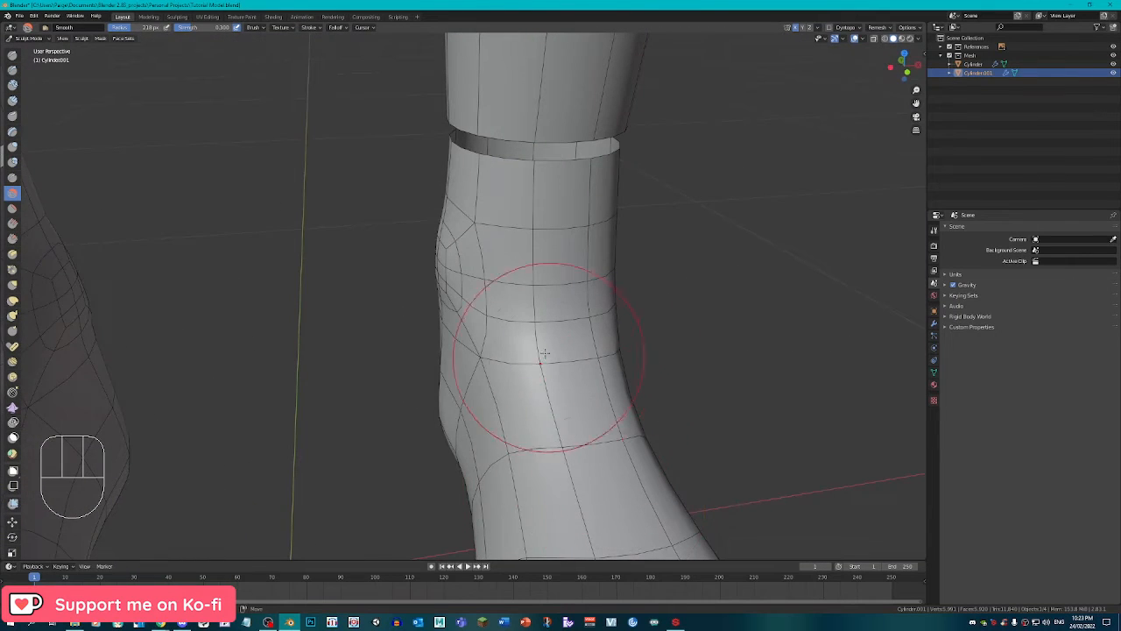
pyautogui.moveTo(565, 487)
pyautogui.mouseDown()
pyautogui.moveTo(528, 479)
pyautogui.moveTo(532, 492)
pyautogui.mouseUp()
pyautogui.moveTo(729, 475); pyautogui.dragTo(593, 448, button='middle')
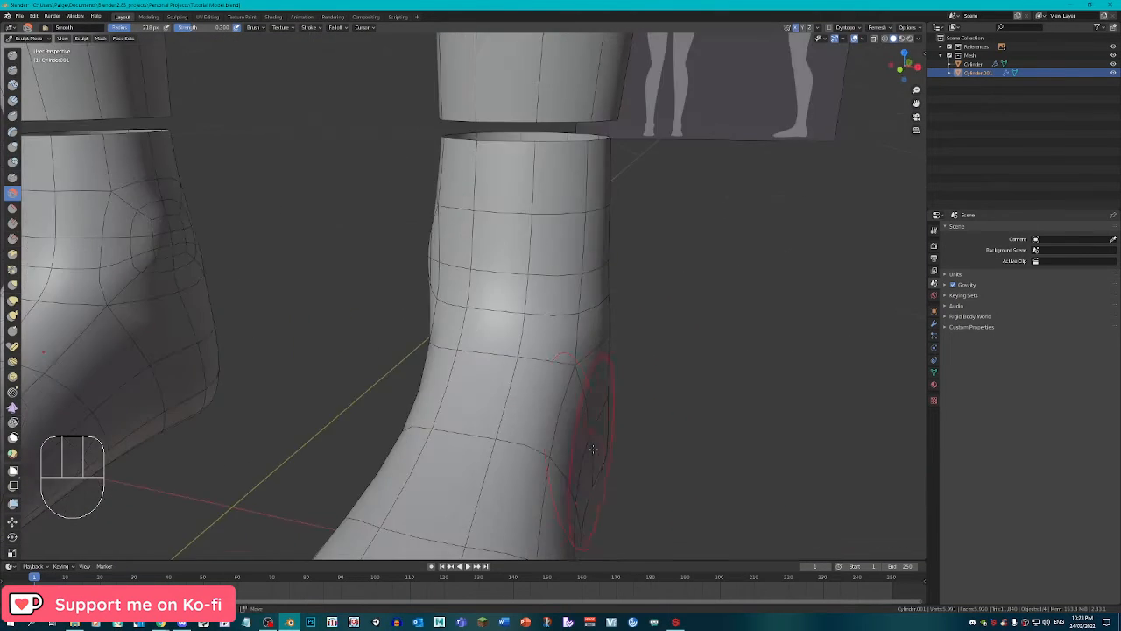
pyautogui.moveTo(451, 494); pyautogui.dragTo(450, 486)
pyautogui.moveTo(450, 487)
pyautogui.mouseDown(button='middle')
pyautogui.moveTo(491, 496)
pyautogui.moveTo(539, 430)
pyautogui.mouseUp(button='middle')
pyautogui.scroll(3, 539, 430)
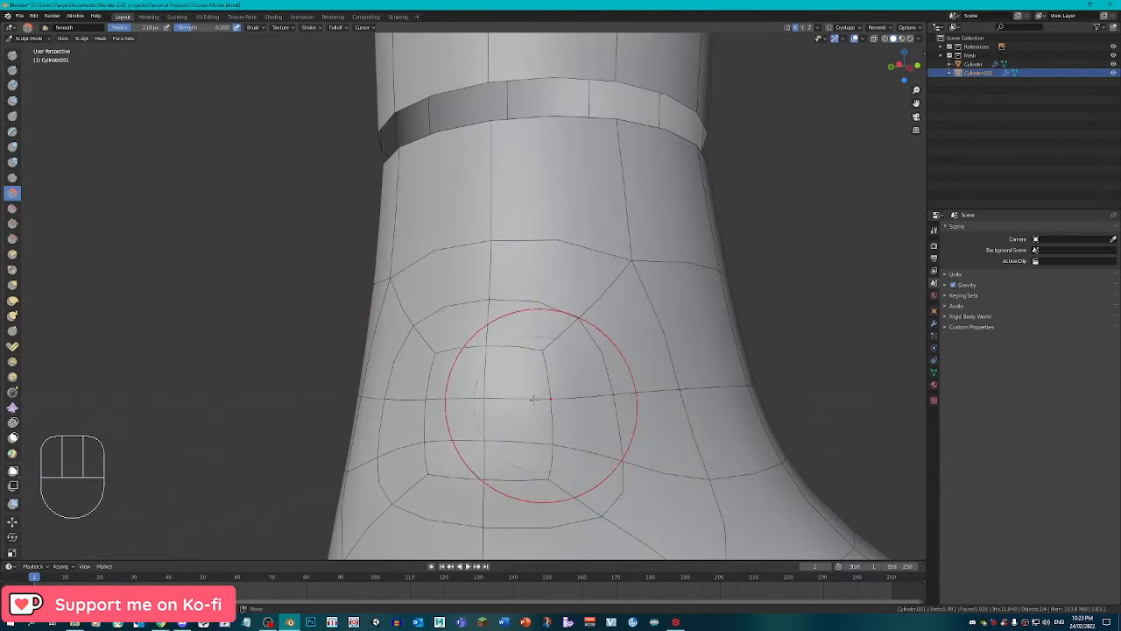
# Enlarge the Inflate/Deflate brush to a 297 px radius and puff out the ringed inner ankle bone patch.
pyautogui.click(14, 147)
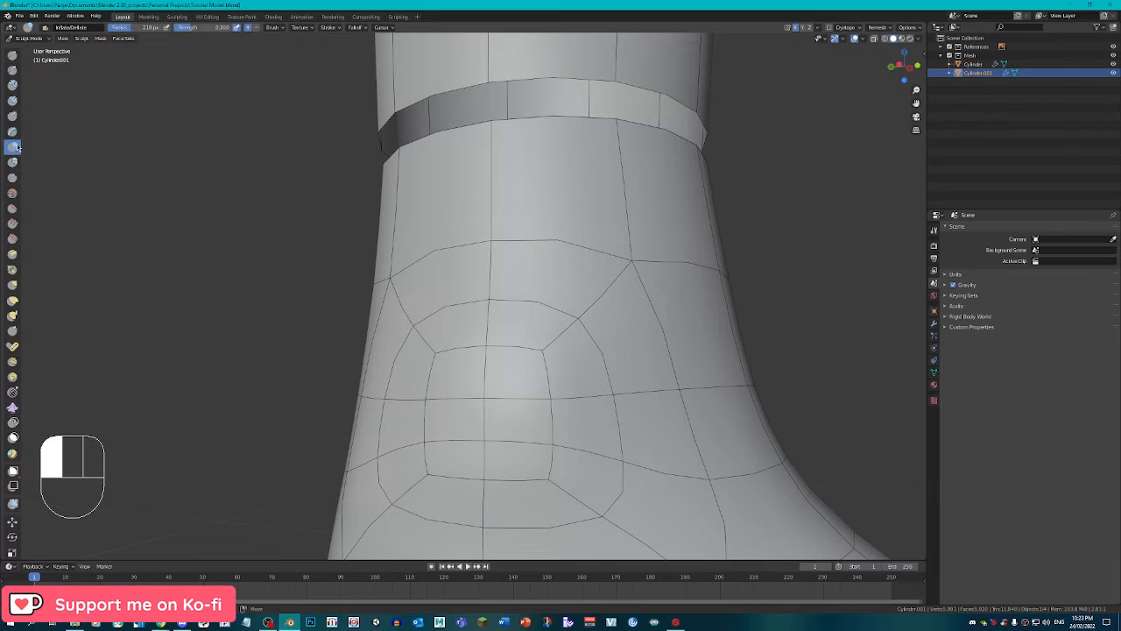
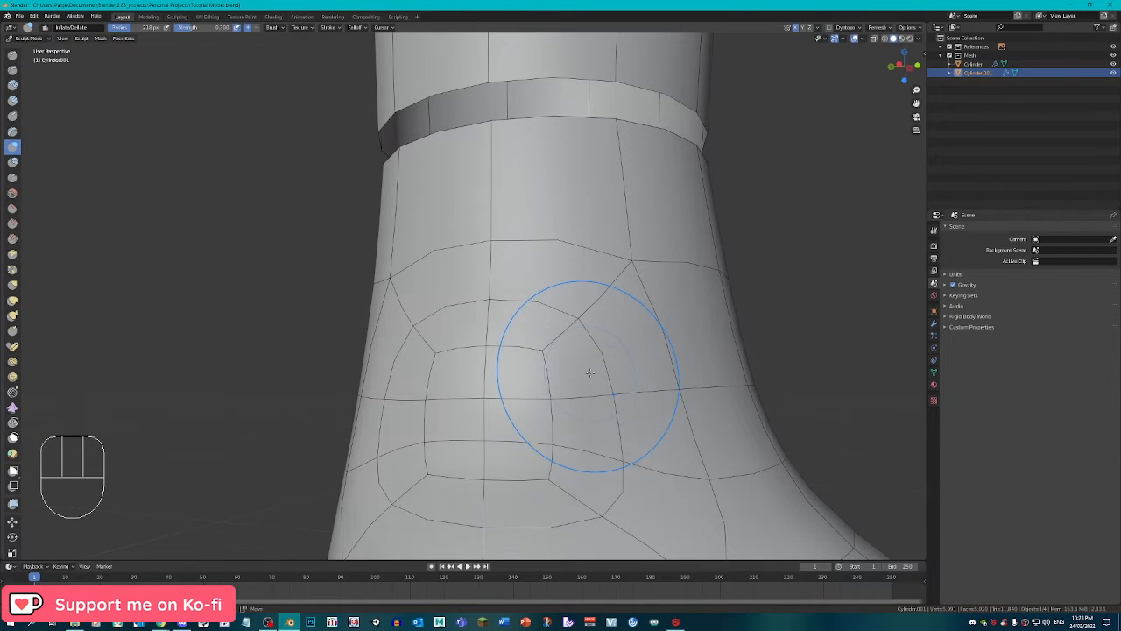
pyautogui.scroll(-1, 526, 399)
pyautogui.press(']')
pyautogui.press(']')
pyautogui.press(']')
pyautogui.press(']')
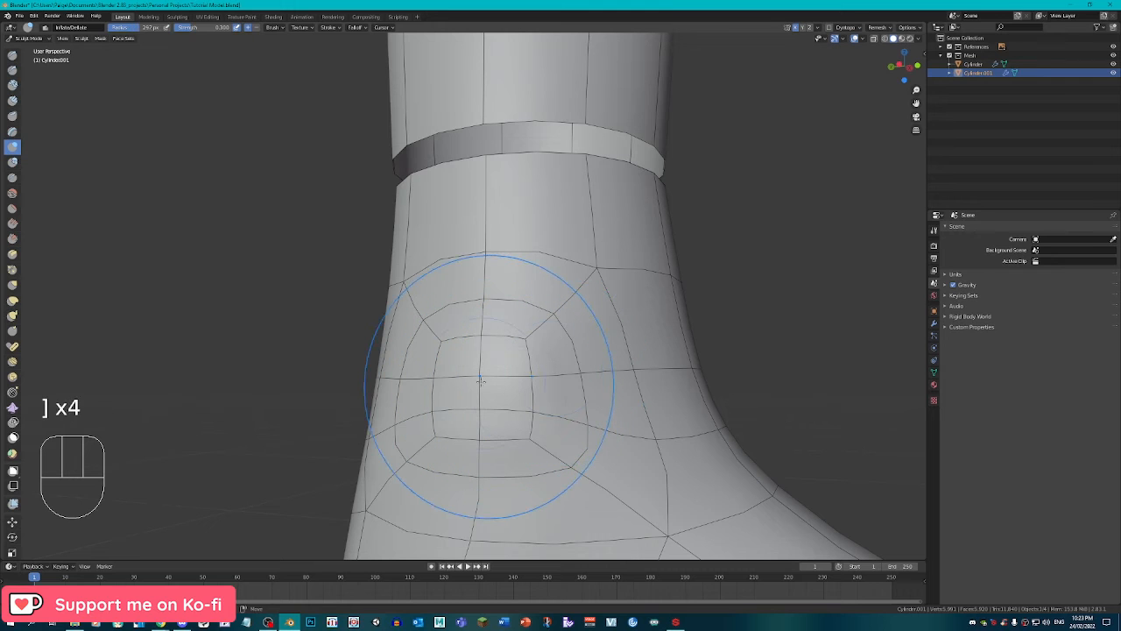
pyautogui.click(482, 450)
pyautogui.moveTo(492, 405)
pyautogui.mouseDown()
pyautogui.moveTo(508, 368)
pyautogui.moveTo(483, 419)
pyautogui.moveTo(488, 359)
pyautogui.moveTo(459, 355)
pyautogui.moveTo(438, 418)
pyautogui.moveTo(503, 361)
pyautogui.moveTo(518, 376)
pyautogui.moveTo(520, 437)
pyautogui.mouseUp()
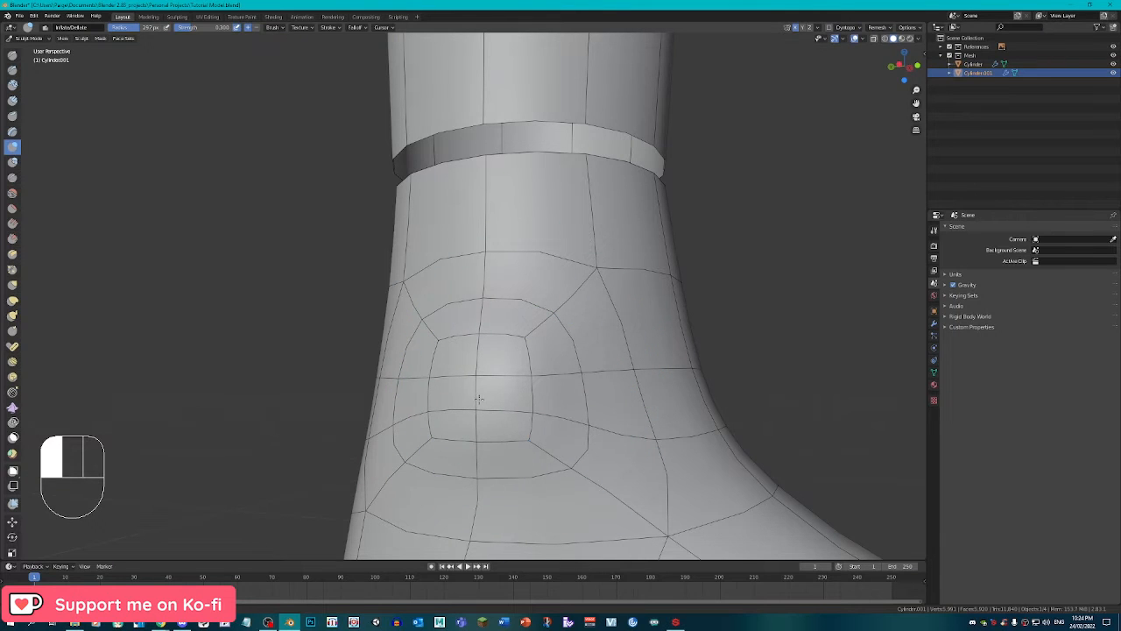
pyautogui.moveTo(480, 399); pyautogui.dragTo(462, 400)
pyautogui.moveTo(463, 400)
pyautogui.mouseDown(button='middle')
pyautogui.moveTo(445, 409)
pyautogui.moveTo(476, 413)
pyautogui.moveTo(310, 422)
pyautogui.mouseUp(button='middle')
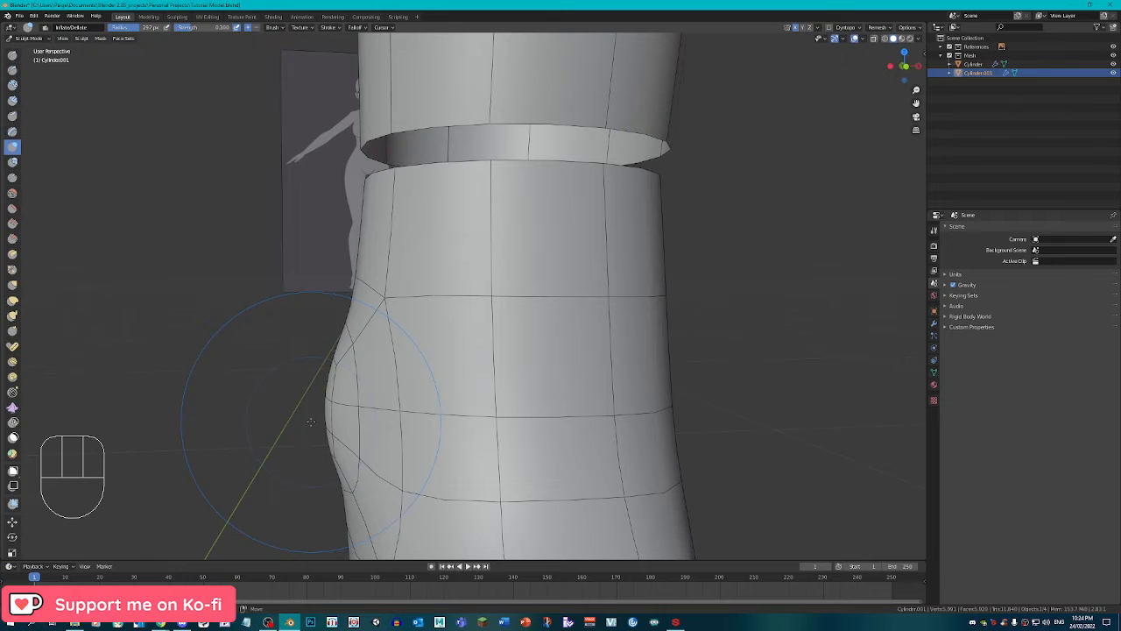
pyautogui.moveTo(611, 511); pyautogui.dragTo(340, 216, button='middle')
# Delete the central vertex on the outer side of the ankle in Edit Mode to open a hole there.
pyautogui.press('KP_1')
pyautogui.press('Tab')
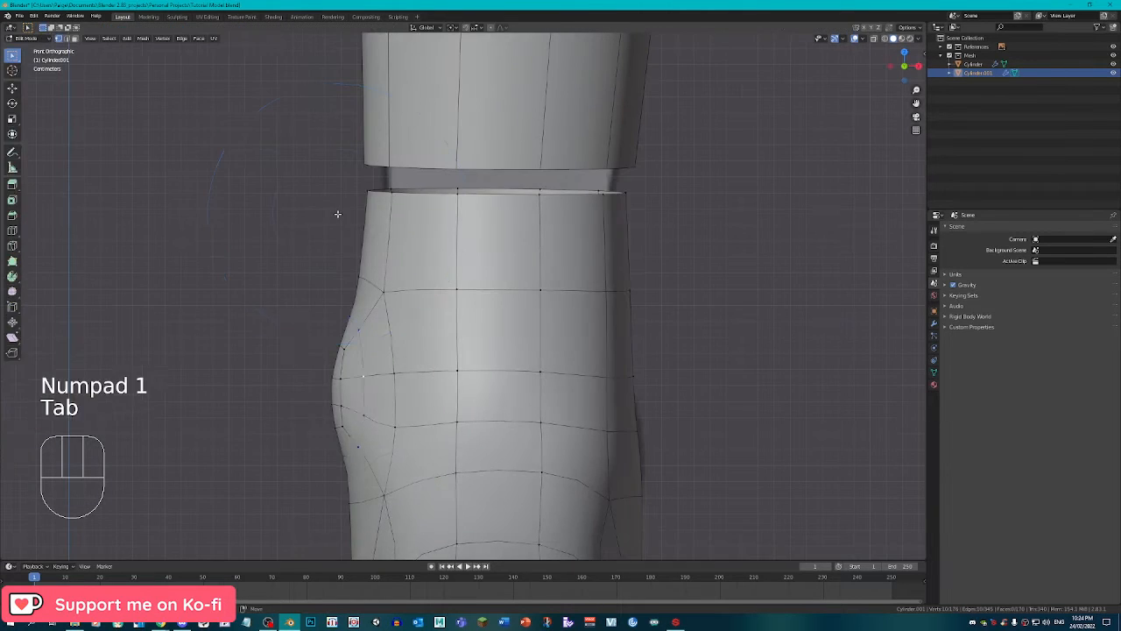
pyautogui.press('Tab')
pyautogui.scroll(4, 423, 339)
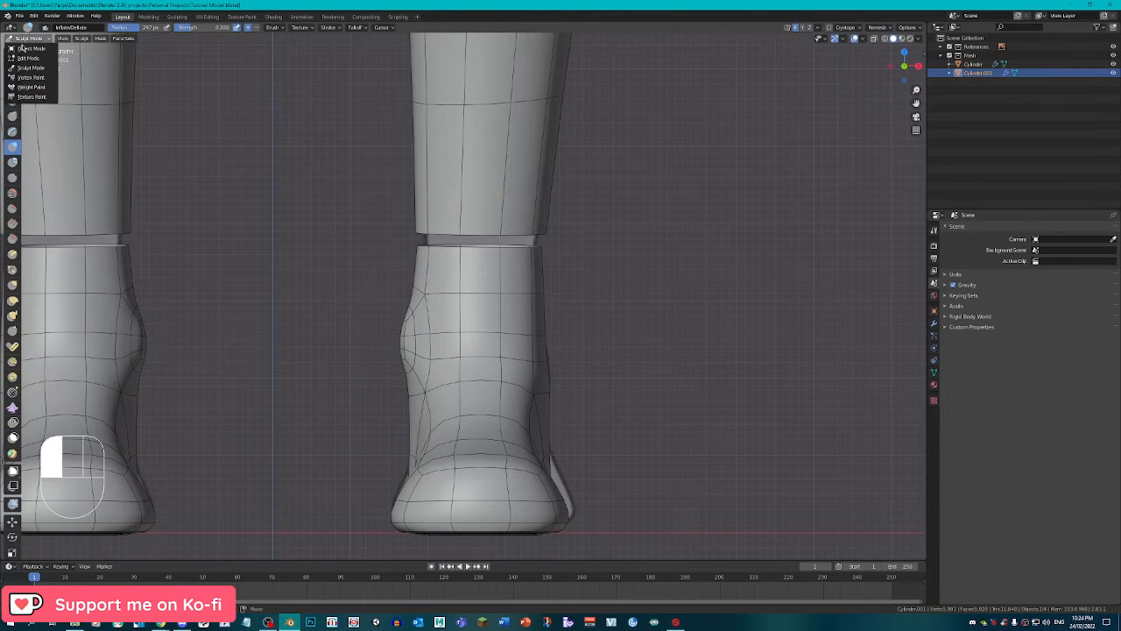
pyautogui.press('Tab')
pyautogui.press('KP_1')
pyautogui.moveTo(692, 415); pyautogui.dragTo(589, 424, button='middle')
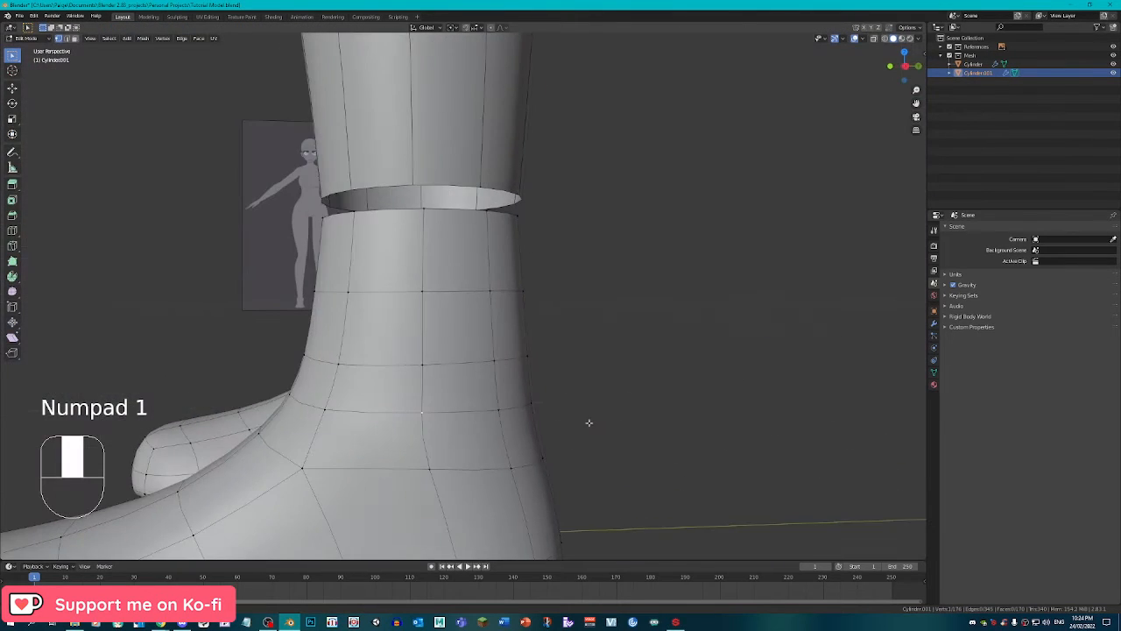
pyautogui.press('x')
pyautogui.click(590, 424)
pyautogui.keyDown('shift'); pyautogui.moveTo(505, 440); pyautogui.dragTo(520, 374, button='middle'); pyautogui.keyUp('shift')
pyautogui.scroll(2, 520, 374)
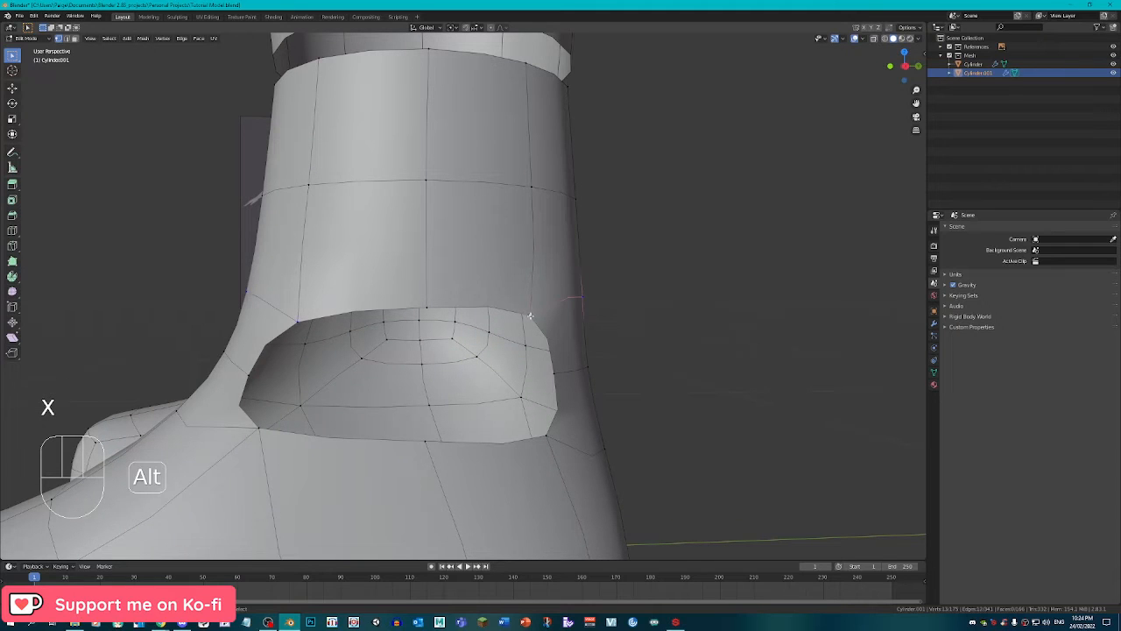
# Smooth the hole's border on the outer ankle, then extrude and scale it inward into a smoothed ring of faces.
pyautogui.press('q')
pyautogui.click(555, 337)
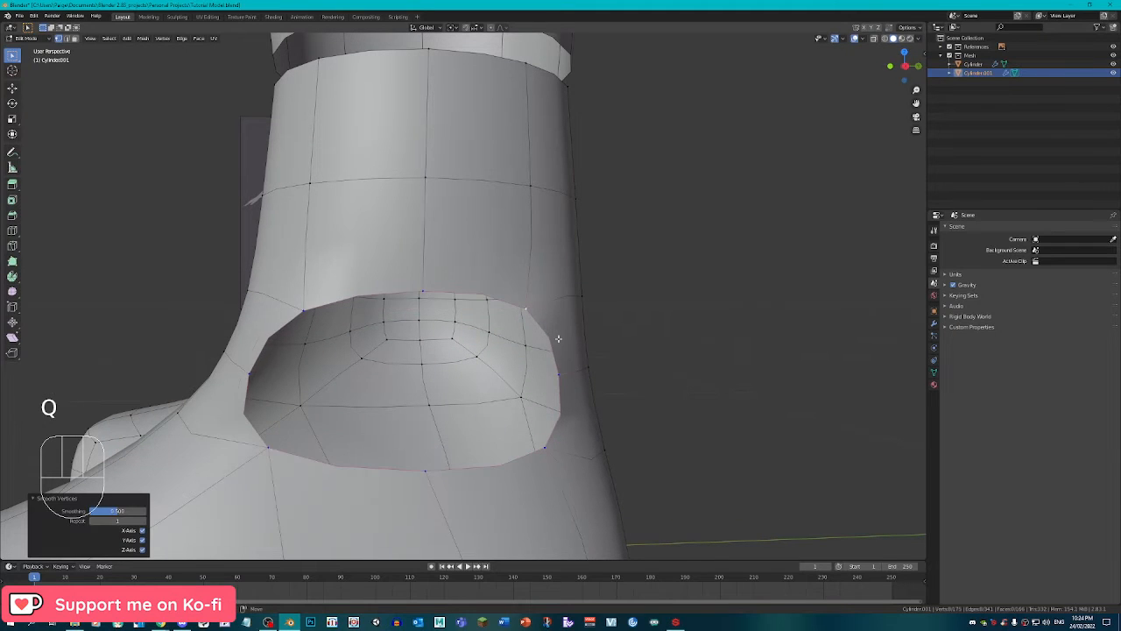
pyautogui.press('e')
pyautogui.press('s')
pyautogui.click(563, 357)
pyautogui.scroll(-3, 562, 372)
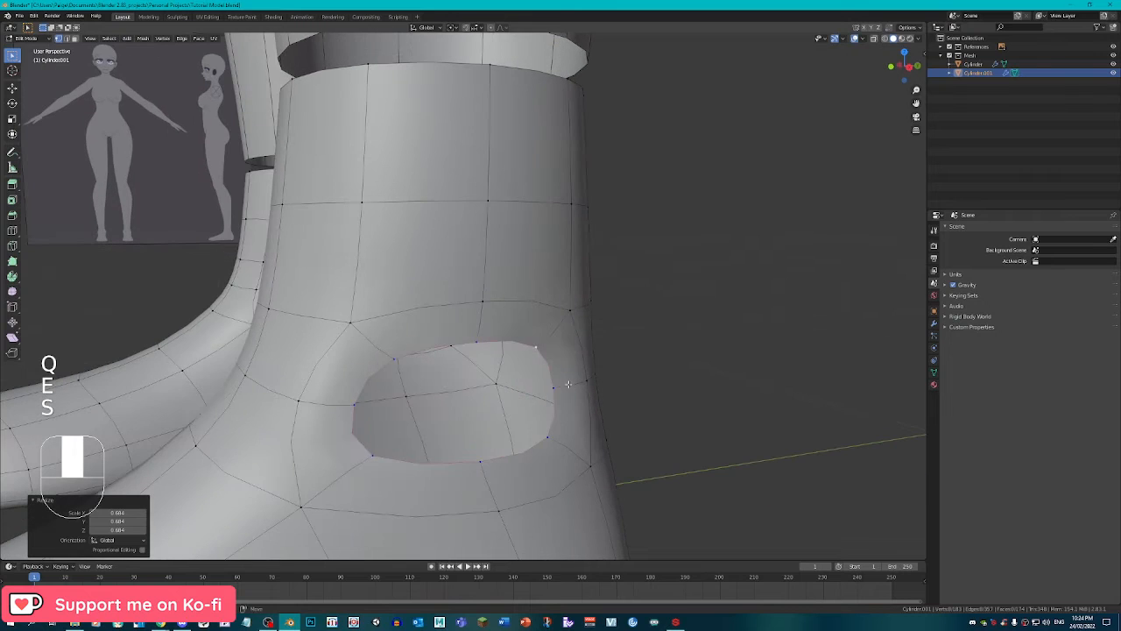
pyautogui.press('q')
pyautogui.click(580, 389)
# Extrude a second ring inside the outer ankle hole, scale it smaller and smooth its vertices.
pyautogui.press('w')
pyautogui.press('e')
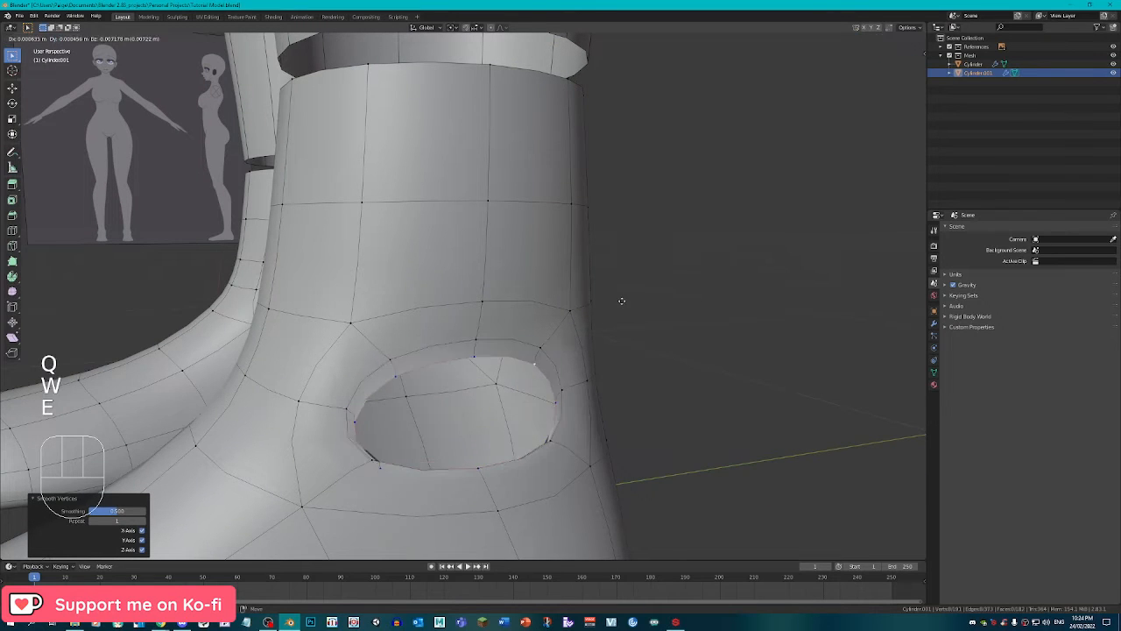
pyautogui.rightClick(621, 300)
pyautogui.press('s')
pyautogui.click(634, 349)
pyautogui.press('q')
pyautogui.click(635, 351)
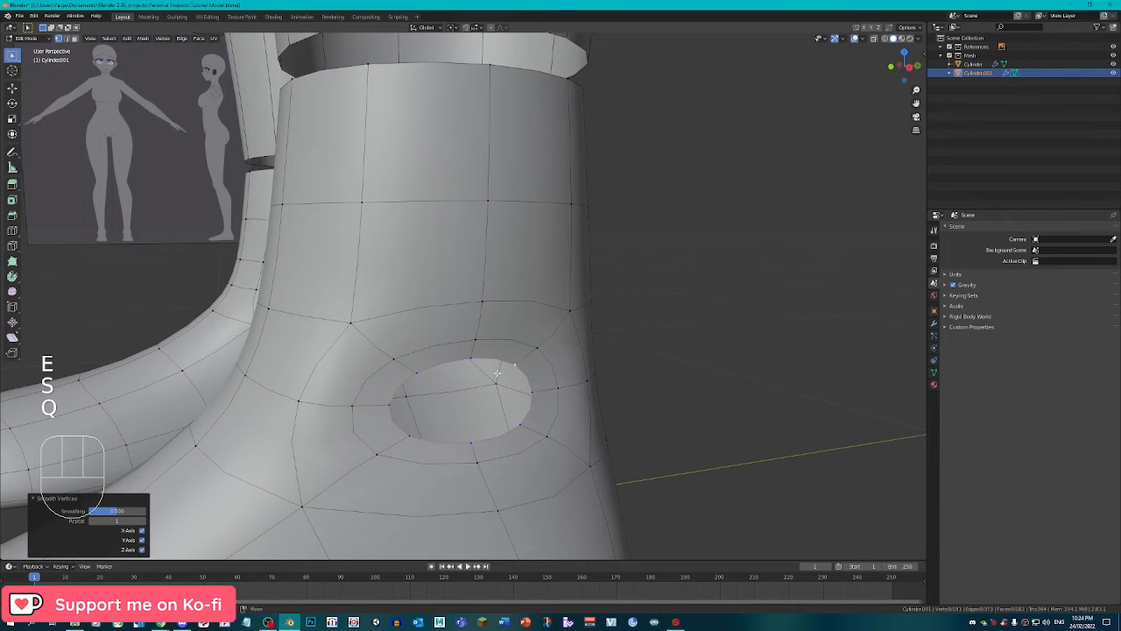
# Fill the middle of the remaining outer ankle hole with two faces and cut a centred edge loop through them.
pyautogui.click(473, 359)
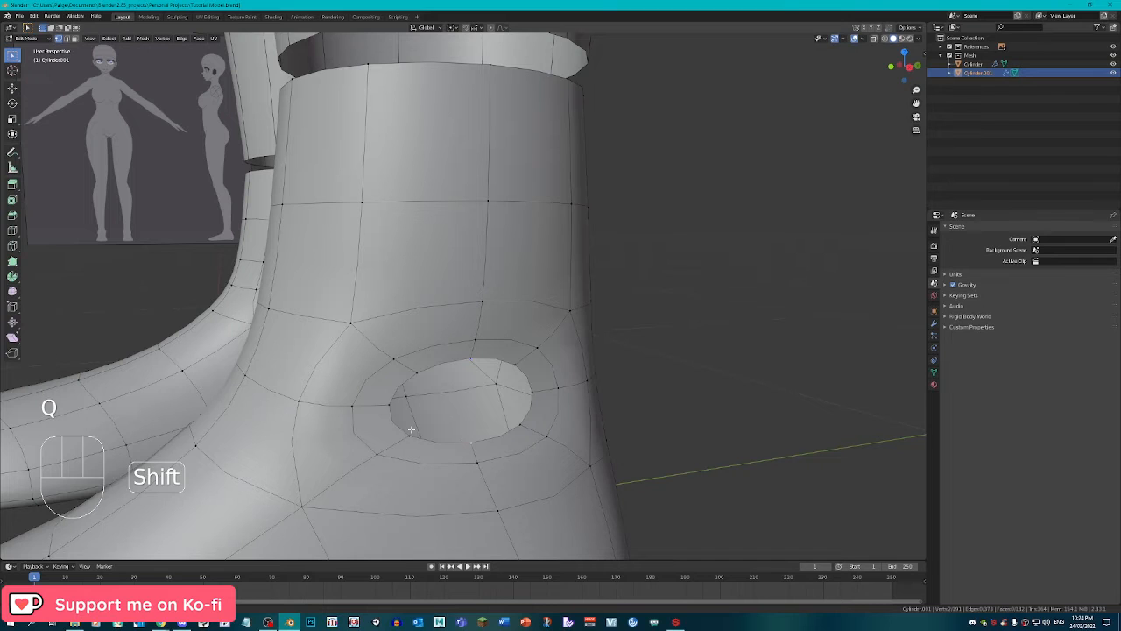
pyautogui.press('f')
pyautogui.press('f')
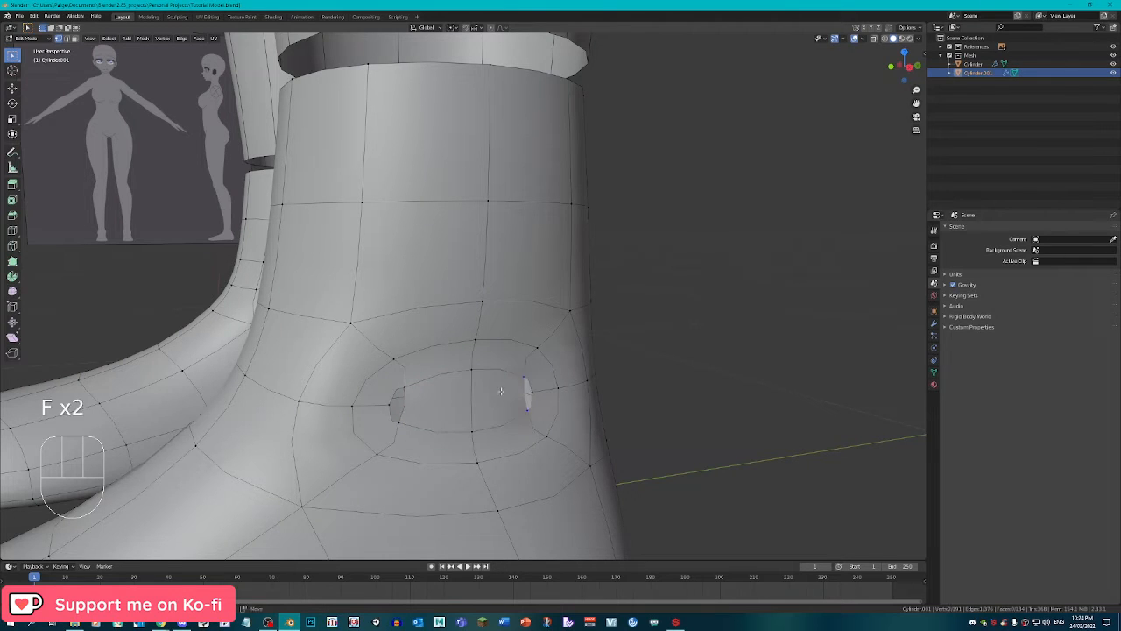
pyautogui.hotkey('ctrl', 'r')
pyautogui.click(517, 396)
pyautogui.rightClick(523, 399)
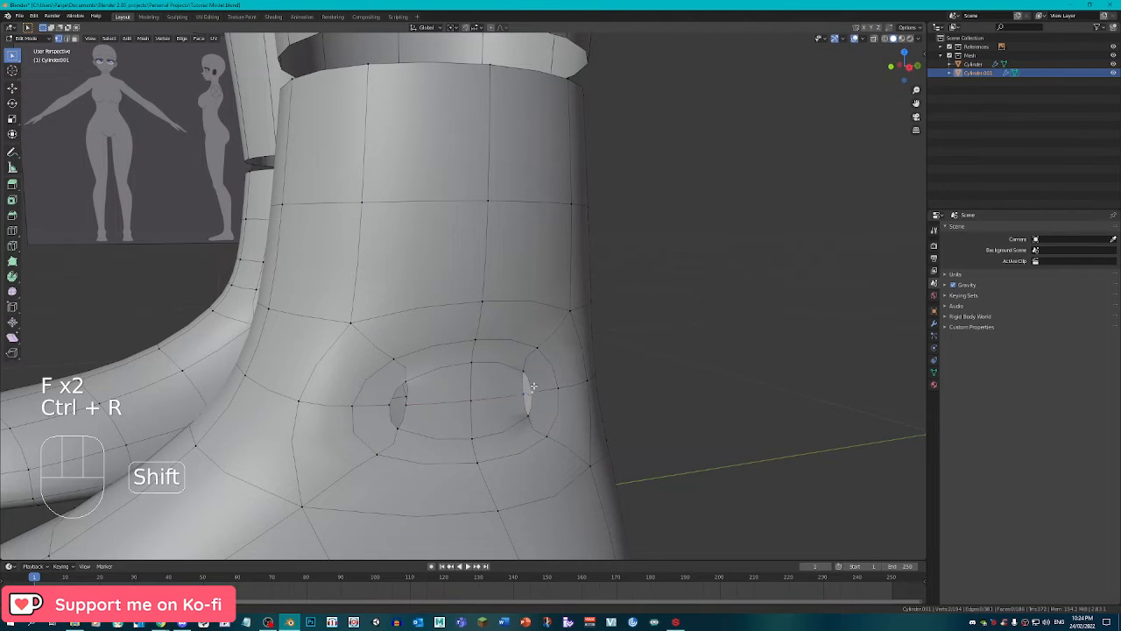
# Merge the vertices at both ends of the filled strip to close the two side gaps.
pyautogui.press('m')
pyautogui.click(533, 387)
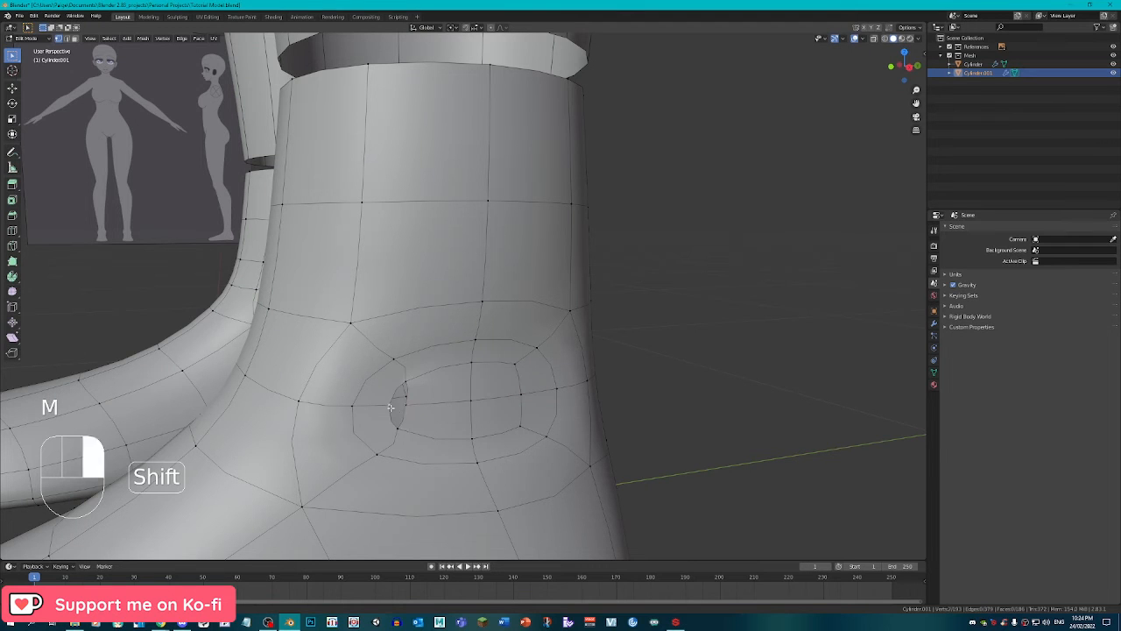
pyautogui.press('m')
pyautogui.click(391, 408)
# Select the new outer ankle patch and its surrounding ring and smooth the vertices four times.
pyautogui.press('c')
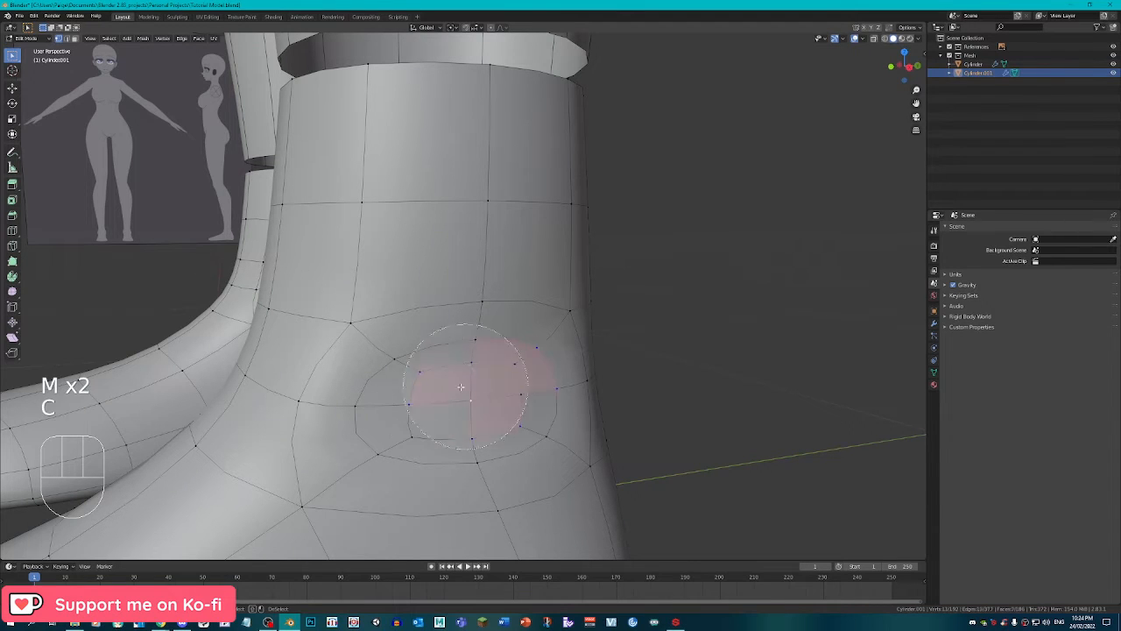
pyautogui.press('q')
pyautogui.press('q')
pyautogui.press('q')
pyautogui.press('q')
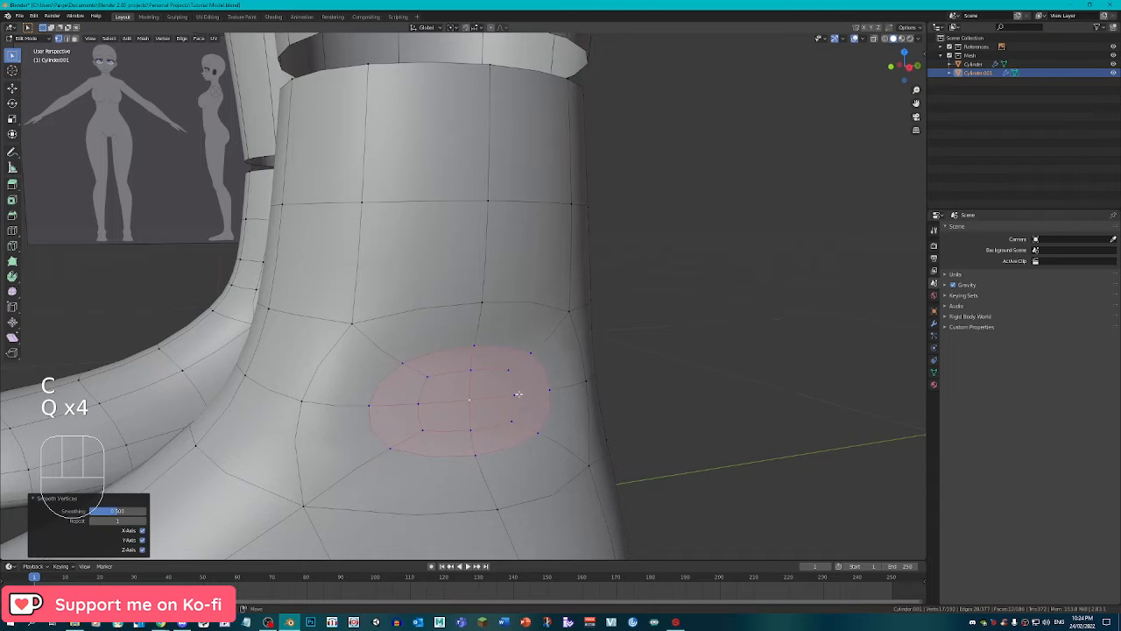
# Move the outer ankle patch outward in front view, smooth it five times and pull it out a little further.
pyautogui.press('KP_3')
pyautogui.press('KP_1')
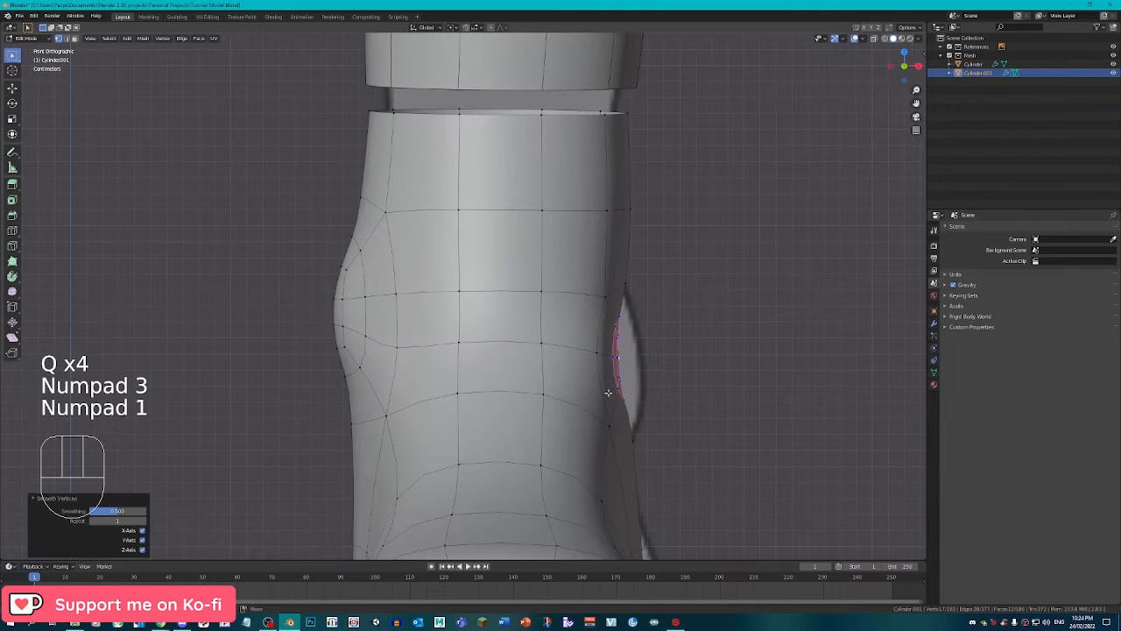
pyautogui.press('g')
pyautogui.click(635, 395)
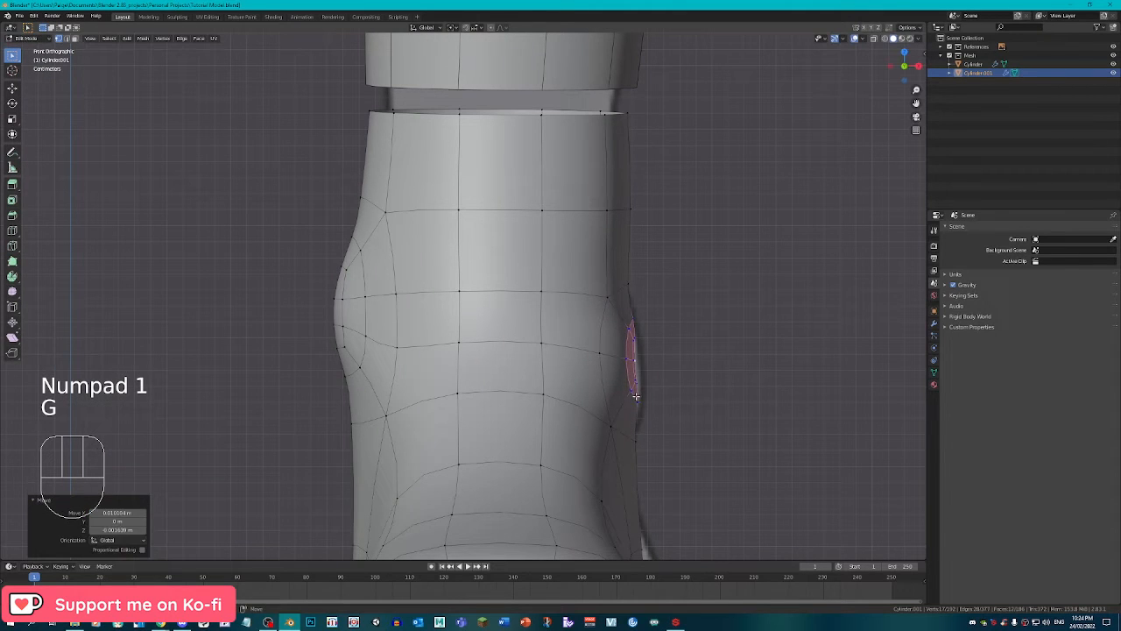
pyautogui.press('q')
pyautogui.press('q')
pyautogui.press('q')
pyautogui.press('q')
pyautogui.press('q')
pyautogui.press('g')
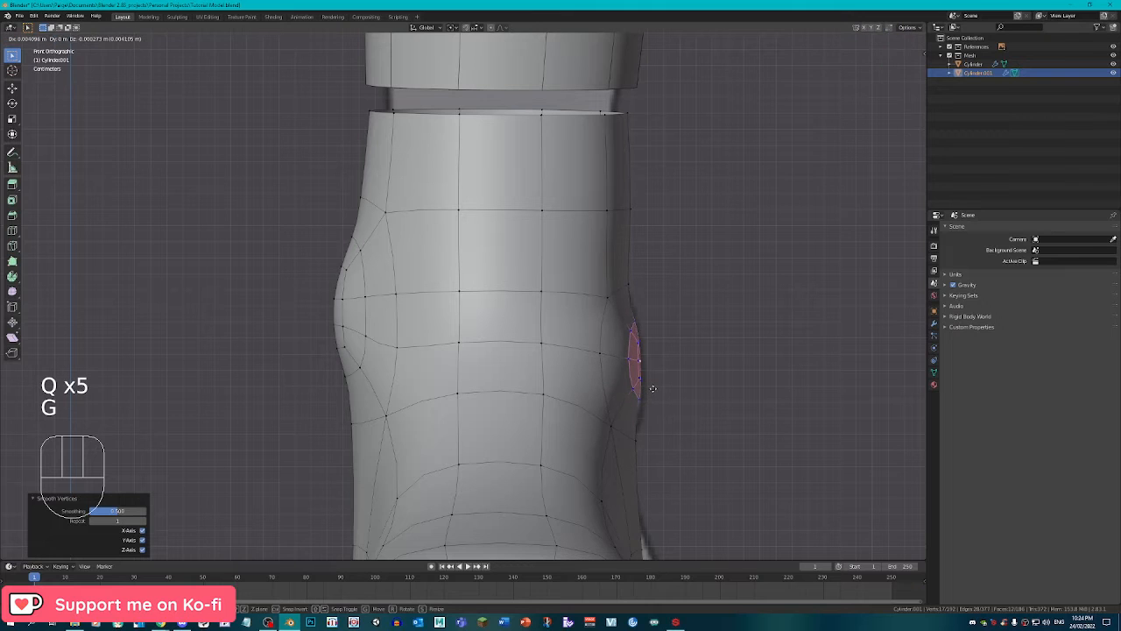
pyautogui.click(652, 388)
# Return to Sculpt Mode and soften the new outer ankle patch with a Smooth brush stroke.
pyautogui.press('Tab')
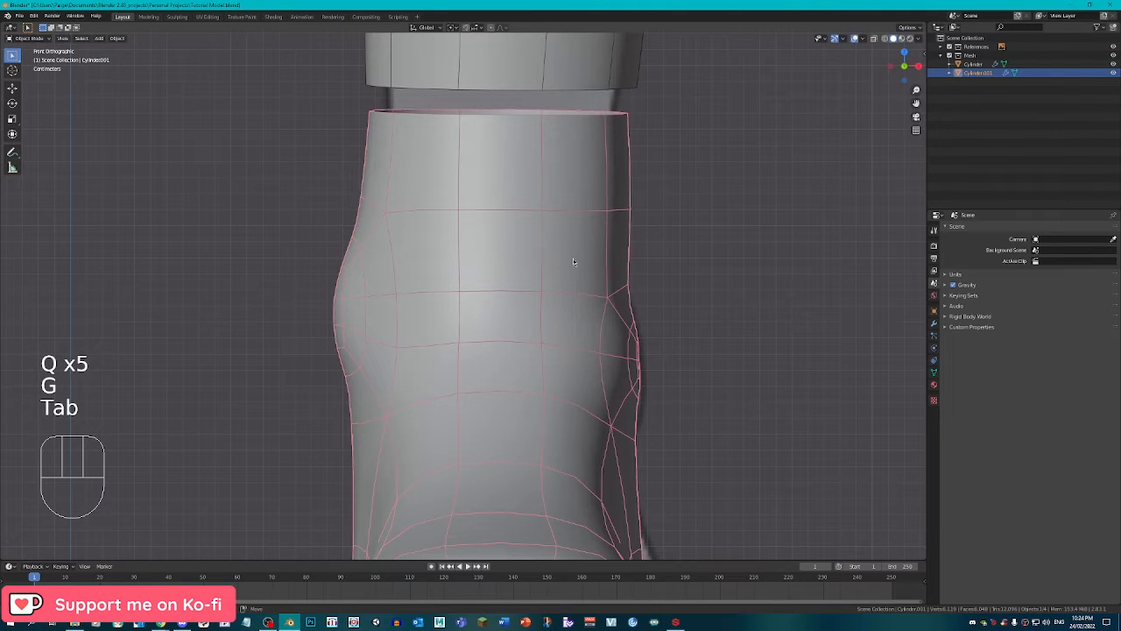
pyautogui.click(874, 38)
pyautogui.click(874, 39)
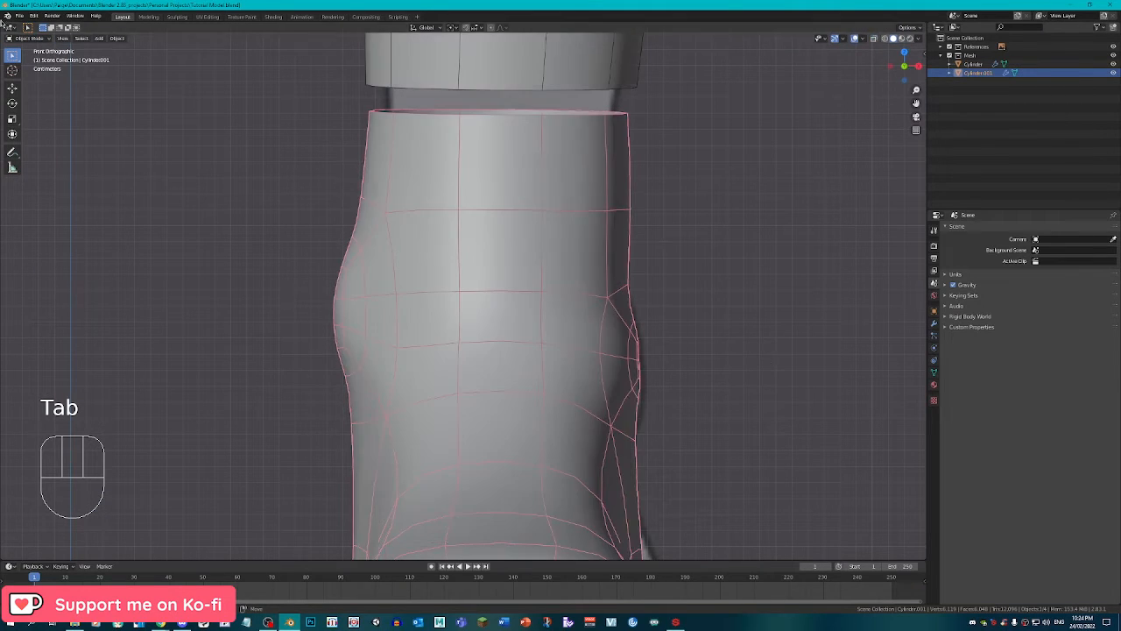
pyautogui.click(28, 39)
pyautogui.click(28, 67)
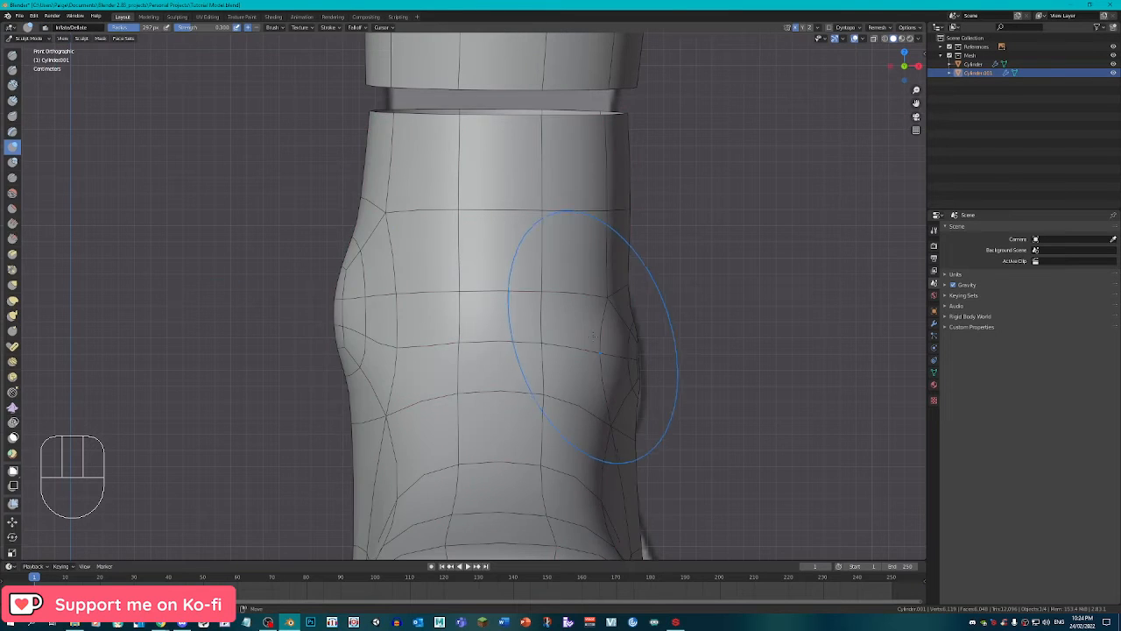
pyautogui.moveTo(563, 288); pyautogui.dragTo(456, 263, button='middle')
pyautogui.click(13, 193)
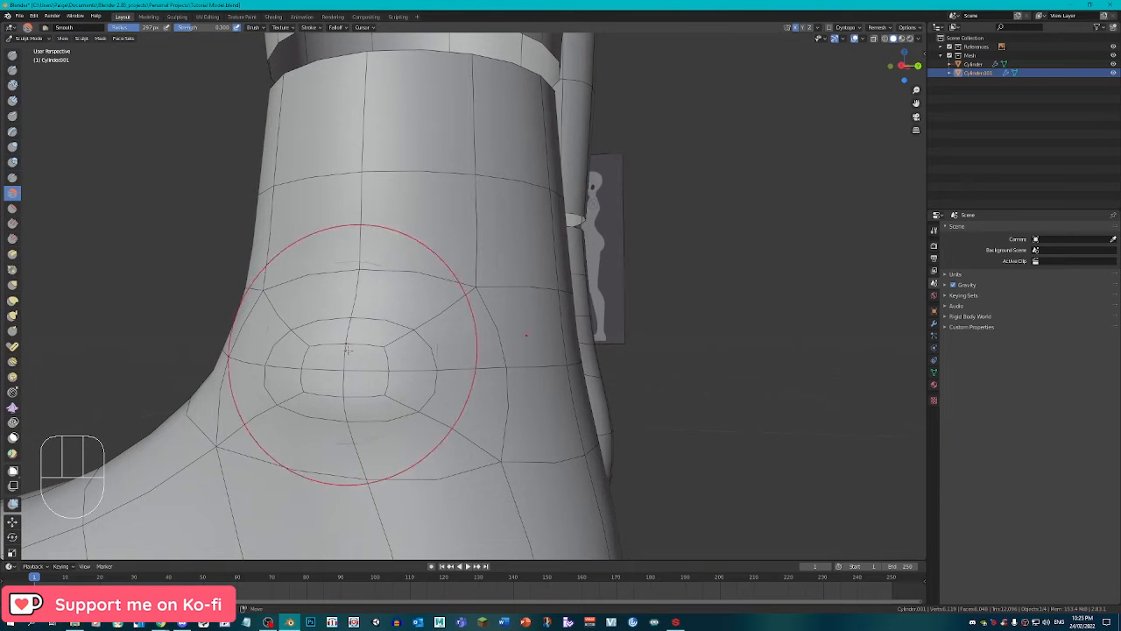
pyautogui.moveTo(362, 325)
pyautogui.mouseDown()
pyautogui.moveTo(350, 337)
pyautogui.moveTo(413, 398)
pyautogui.mouseUp()
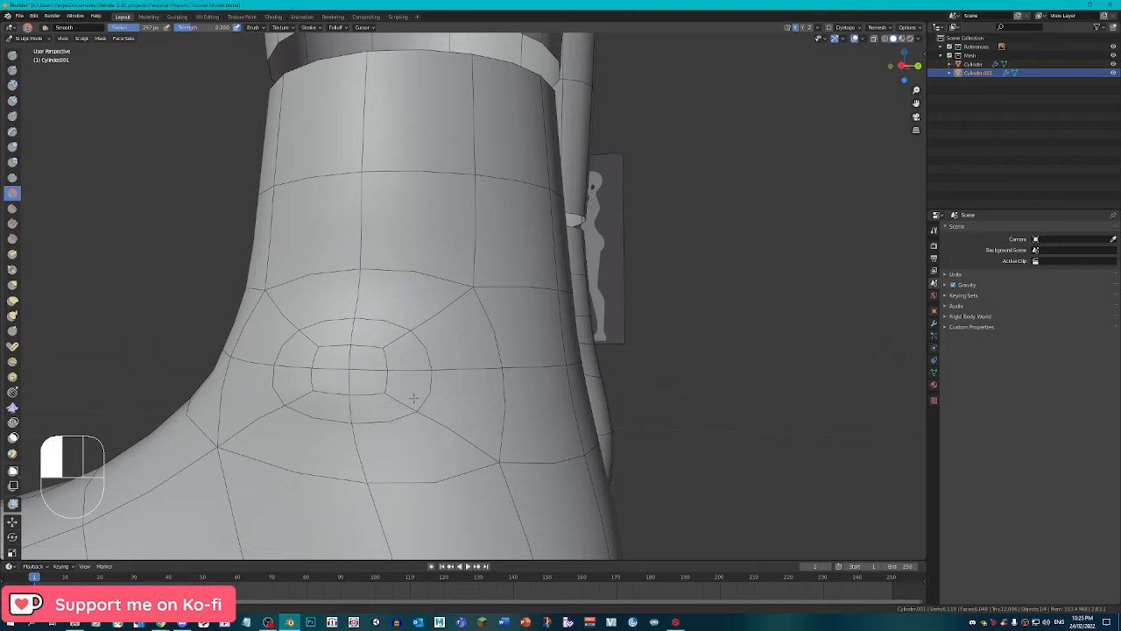
# Enlarge the Inflate/Deflate brush and puff out the outer ankle bone with a couple of strokes.
pyautogui.click(12, 146)
pyautogui.press(']')
pyautogui.press(']')
pyautogui.press(']')
pyautogui.press(']')
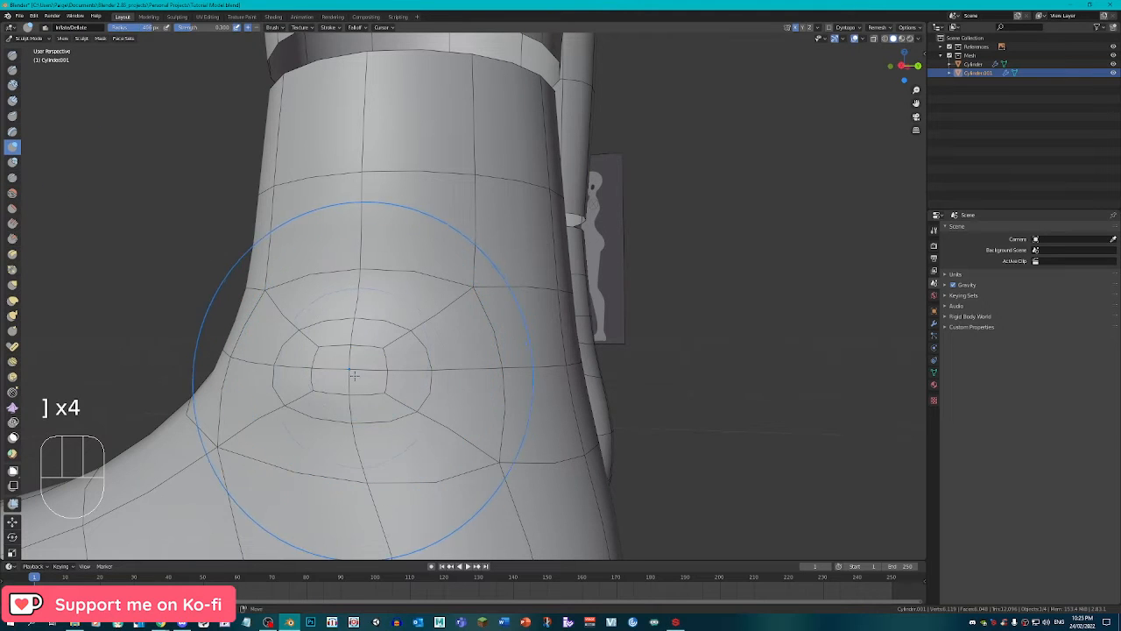
pyautogui.moveTo(358, 379)
pyautogui.mouseDown()
pyautogui.moveTo(359, 402)
pyautogui.moveTo(352, 385)
pyautogui.moveTo(411, 403)
pyautogui.mouseUp()
pyautogui.moveTo(415, 403)
pyautogui.mouseDown()
pyautogui.moveTo(292, 353)
pyautogui.moveTo(385, 377)
pyautogui.mouseUp()
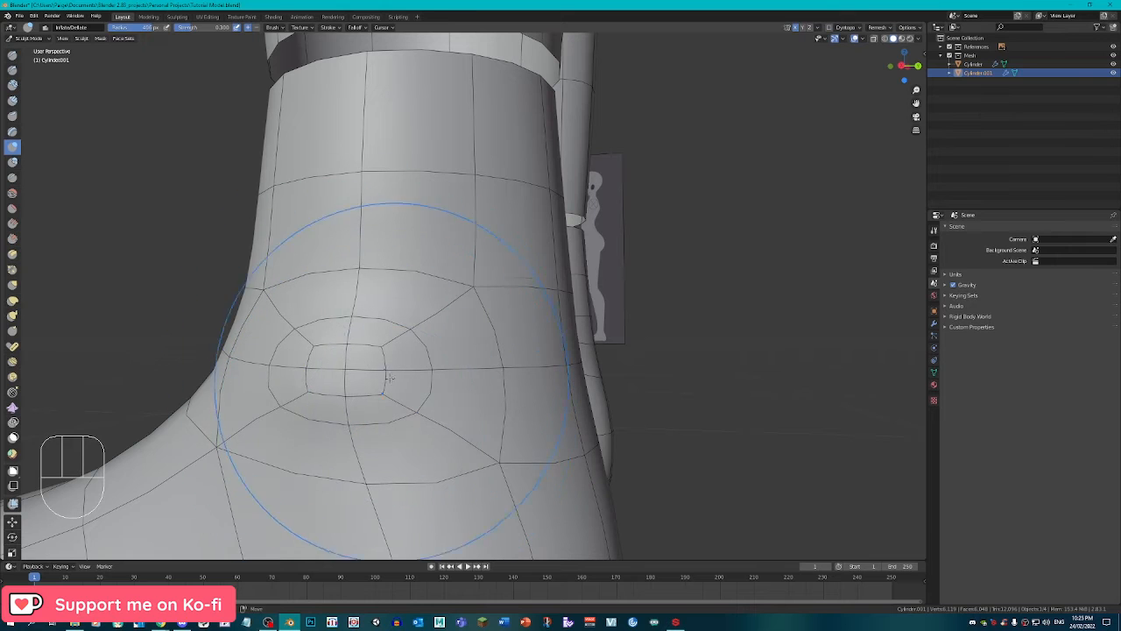
# Check how far the outer ankle bone bulges in the front view and from the side.
pyautogui.moveTo(389, 378); pyautogui.dragTo(468, 388, button='middle')
pyautogui.press('KP_1')
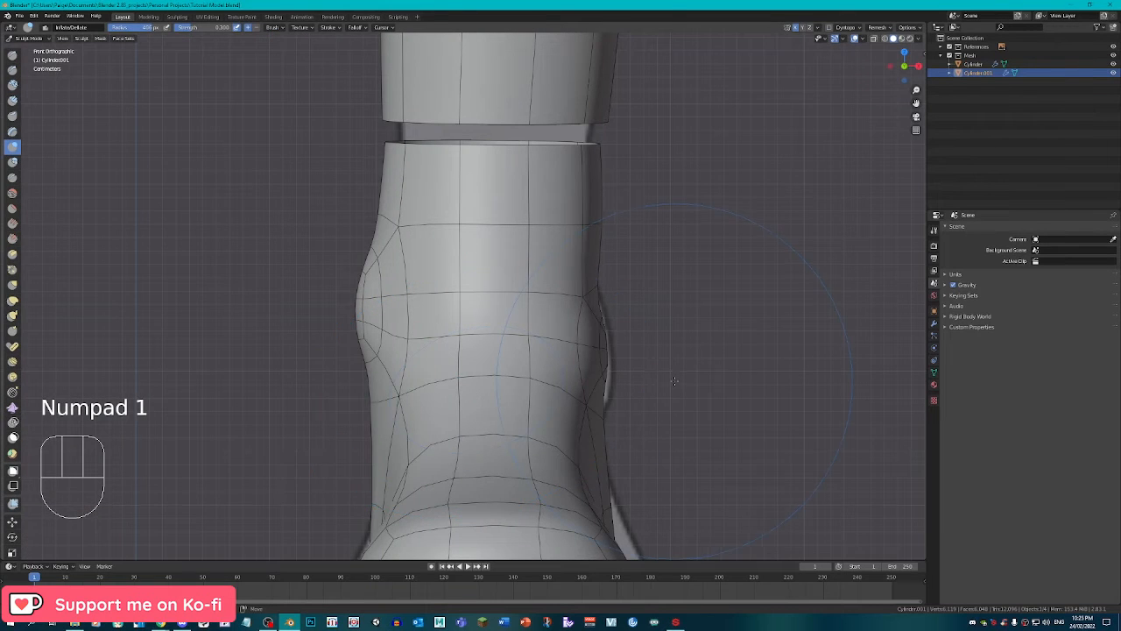
pyautogui.moveTo(675, 381); pyautogui.dragTo(405, 388, button='middle')
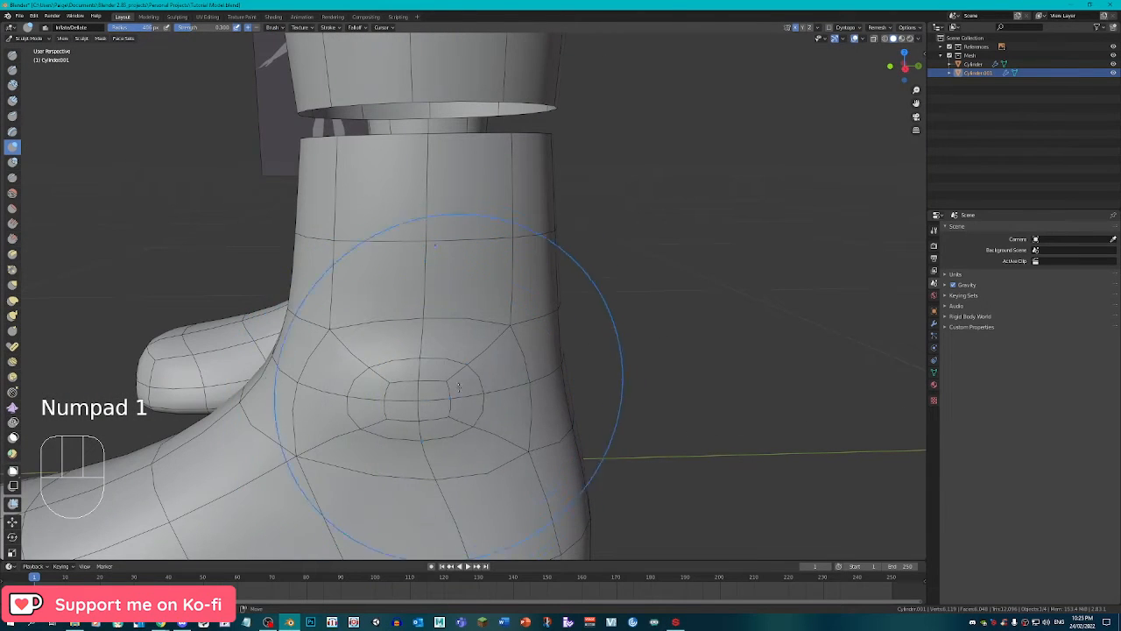
pyautogui.press('KP_1')
pyautogui.press('Tab')
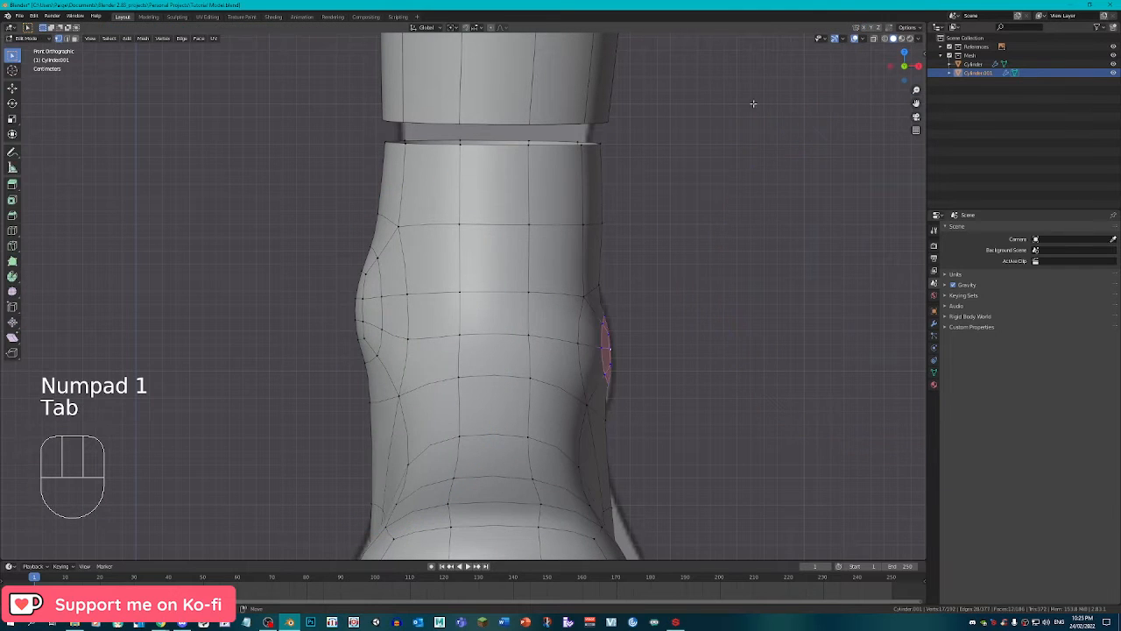
pyautogui.press('Tab')
# Hide the wireframe overlay on the foot and switch from Sculpt Mode to Object Mode.
pyautogui.click(864, 39)
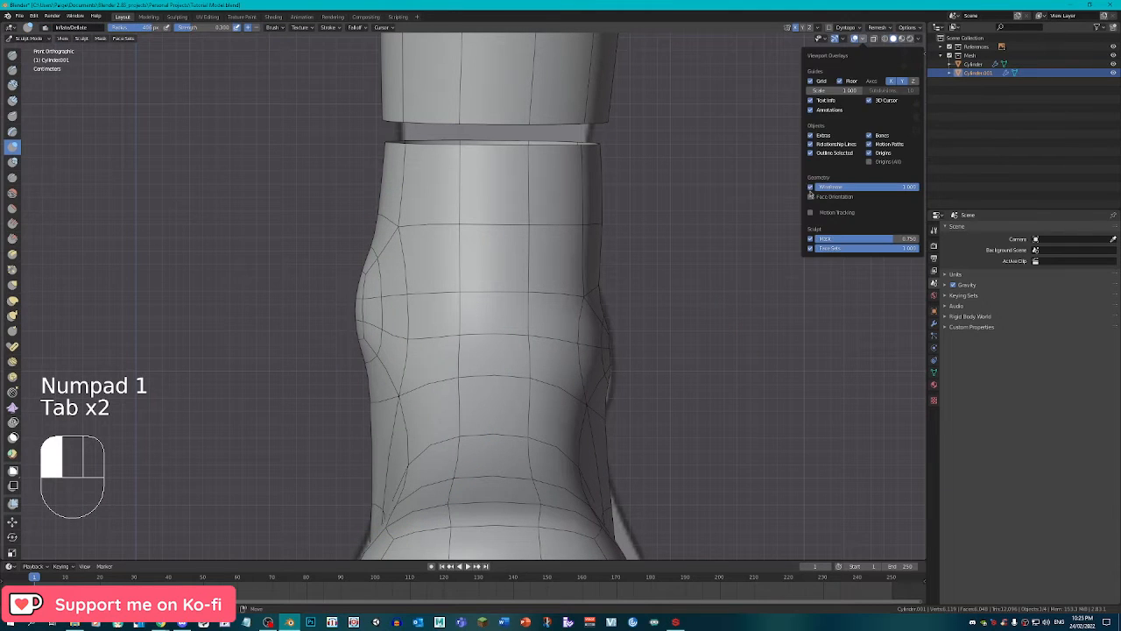
pyautogui.click(811, 188)
pyautogui.scroll(-7, 643, 297)
pyautogui.keyDown('shift'); pyautogui.moveTo(643, 300); pyautogui.dragTo(676, 370, button='middle'); pyautogui.keyUp('shift')
pyautogui.scroll(2, 675, 371)
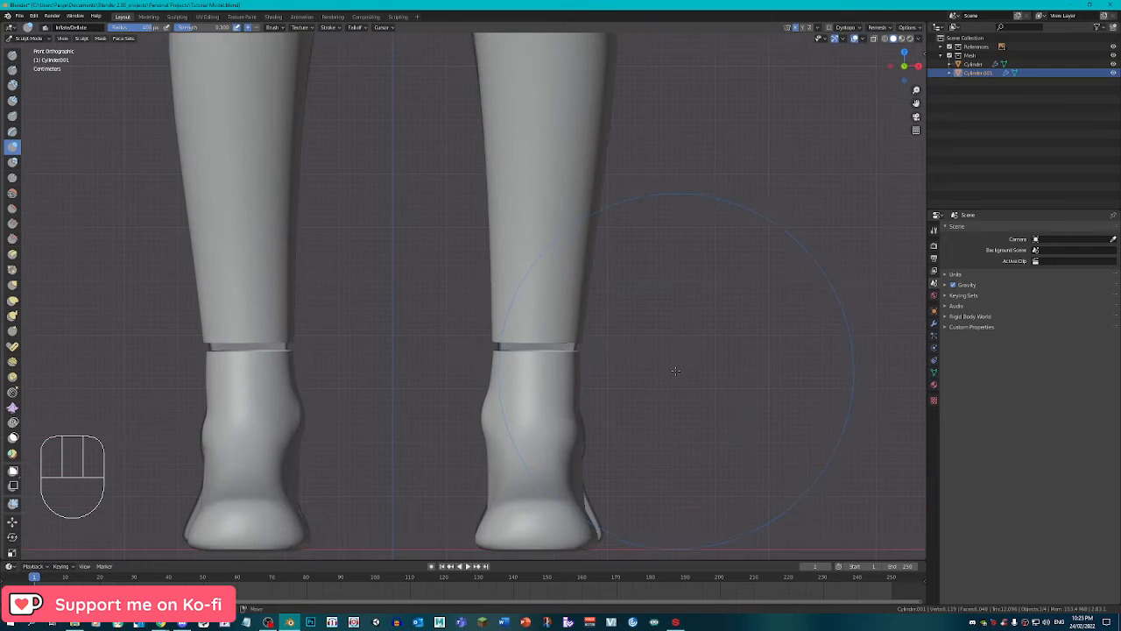
pyautogui.click(26, 39)
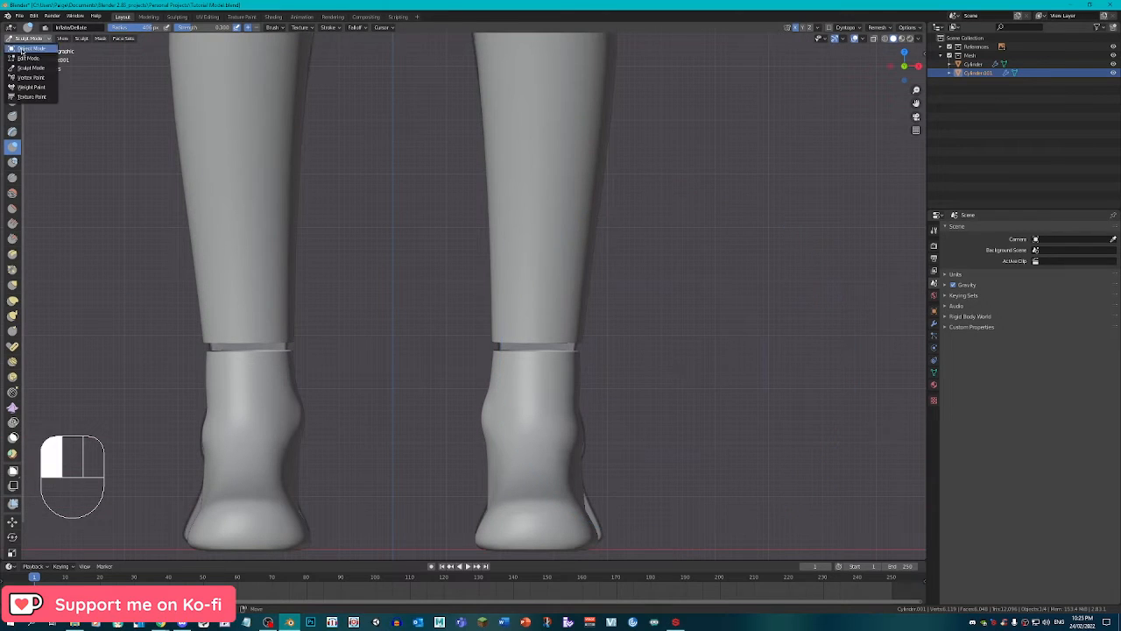
pyautogui.click(25, 50)
# Select the foot mesh's top two edge loops in Edit Mode and scale the ankle opening slightly inward.
pyautogui.keyDown('shift'); pyautogui.moveTo(686, 449); pyautogui.dragTo(637, 339, button='middle'); pyautogui.keyUp('shift')
pyautogui.rightClick(508, 275)
pyautogui.press('Tab')
pyautogui.scroll(3, 527, 268)
pyautogui.keyDown('alt'); pyautogui.rightClick(484, 260); pyautogui.keyUp('alt')
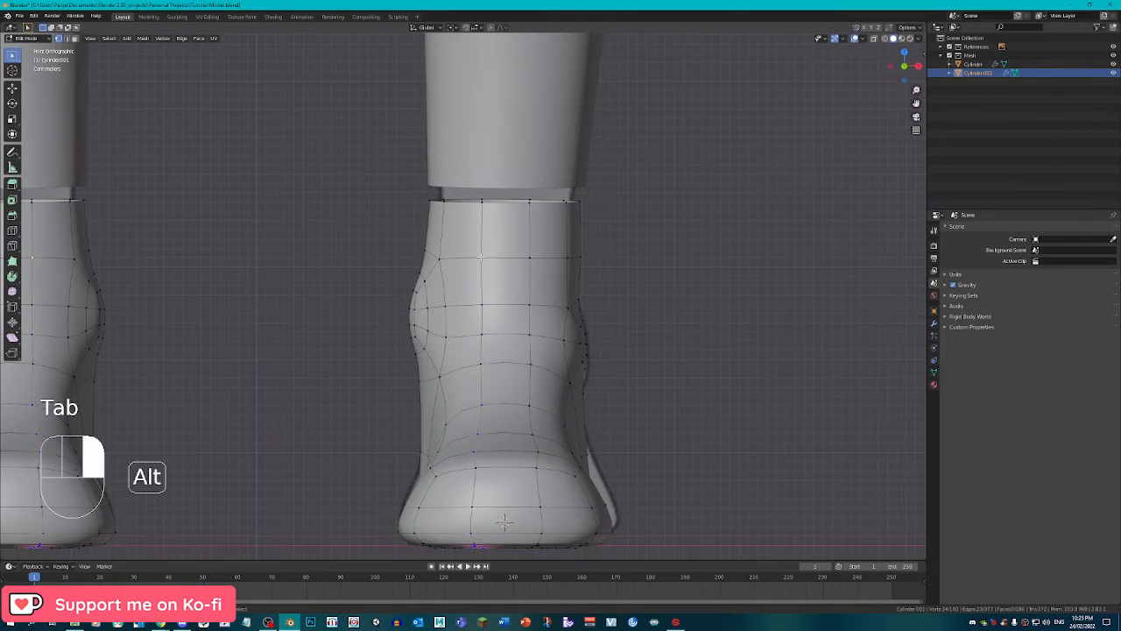
pyautogui.keyDown('alt'); pyautogui.rightClick(508, 257); pyautogui.keyUp('alt')
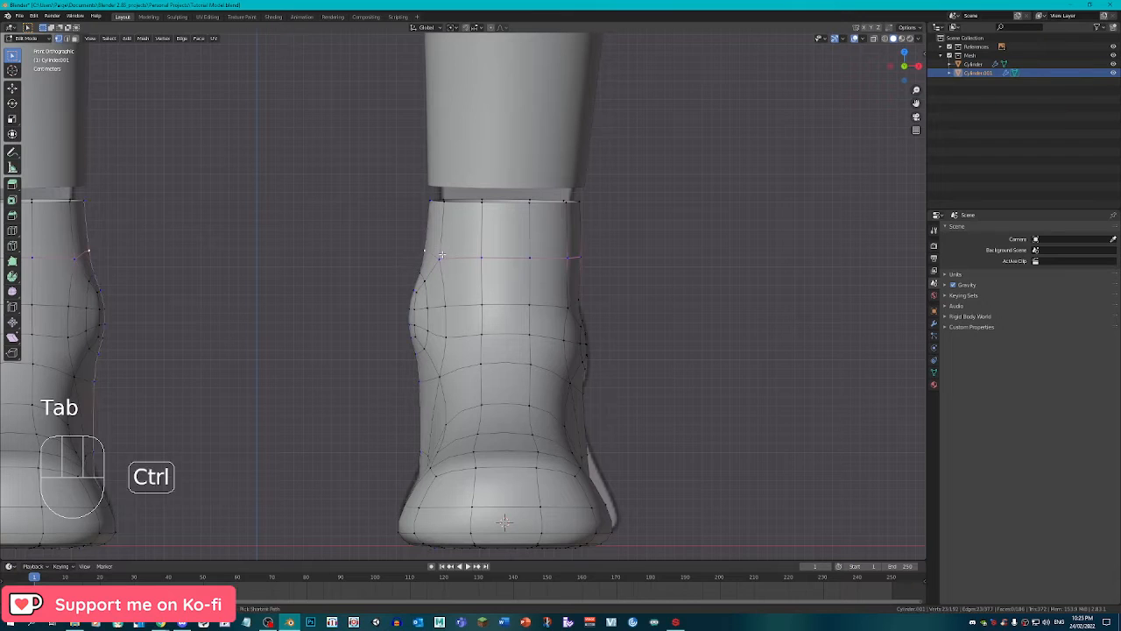
pyautogui.hotkey('ctrl', 'z')
pyautogui.keyDown('alt'); pyautogui.keyDown('shift'); pyautogui.rightClick(501, 200); pyautogui.keyUp('shift'); pyautogui.keyUp('alt')
pyautogui.press('s')
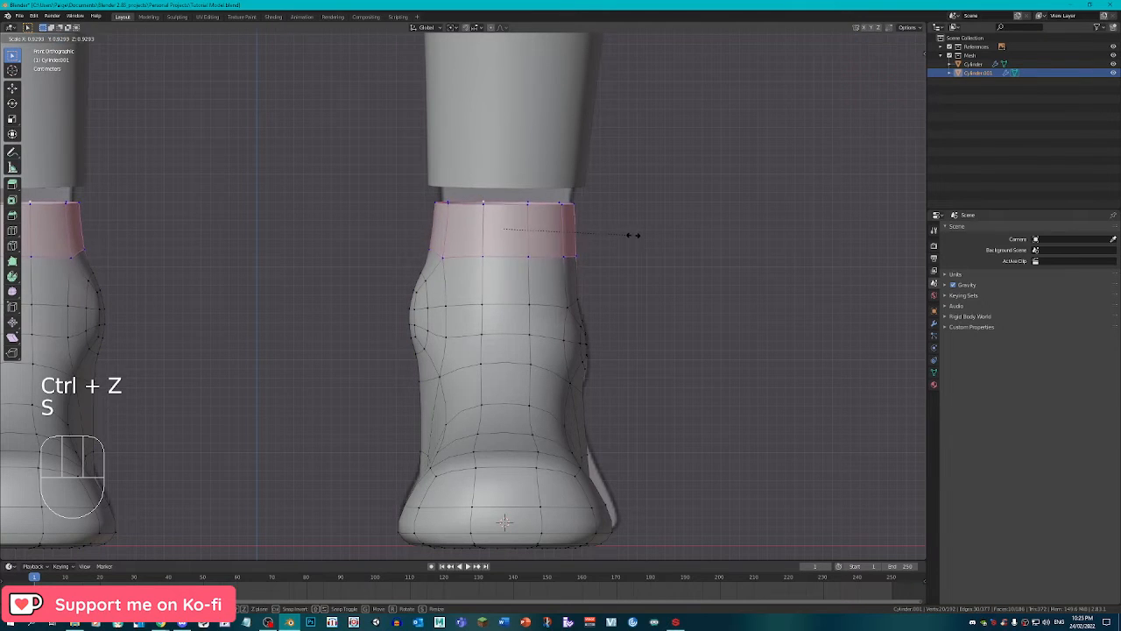
pyautogui.click(626, 232)
# Shrink the bottom edge loop of the lower leg mesh to match the width of the ankle opening.
pyautogui.press('Tab')
pyautogui.rightClick(546, 151)
pyautogui.press('Tab')
pyautogui.keyDown('alt'); pyautogui.rightClick(525, 188); pyautogui.keyUp('alt')
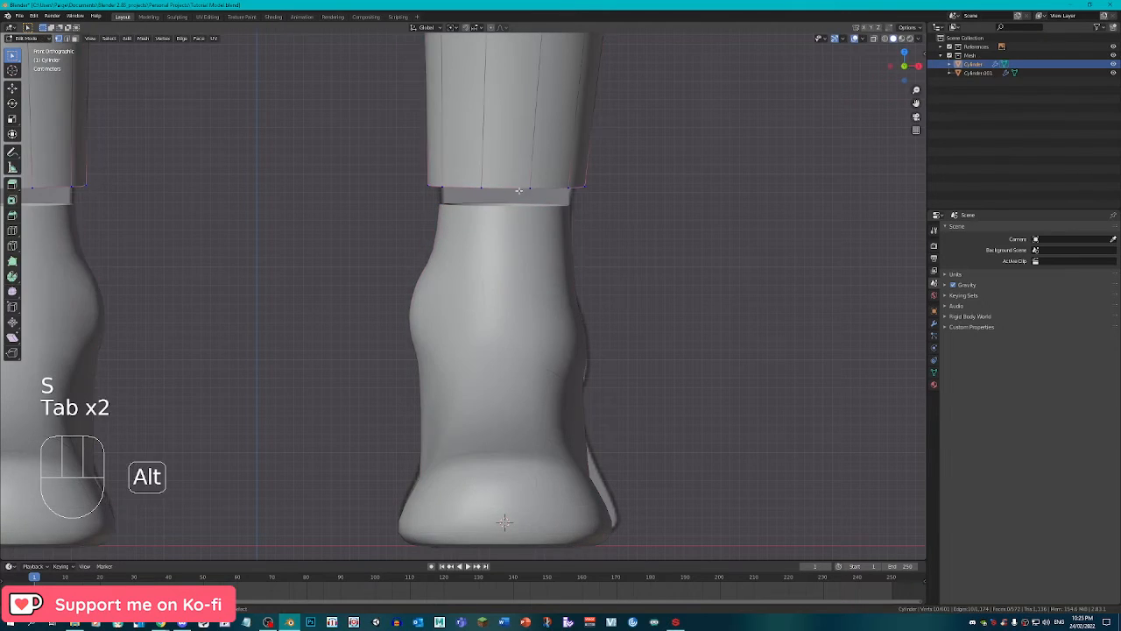
pyautogui.press('s')
pyautogui.click(640, 224)
pyautogui.press('Tab')
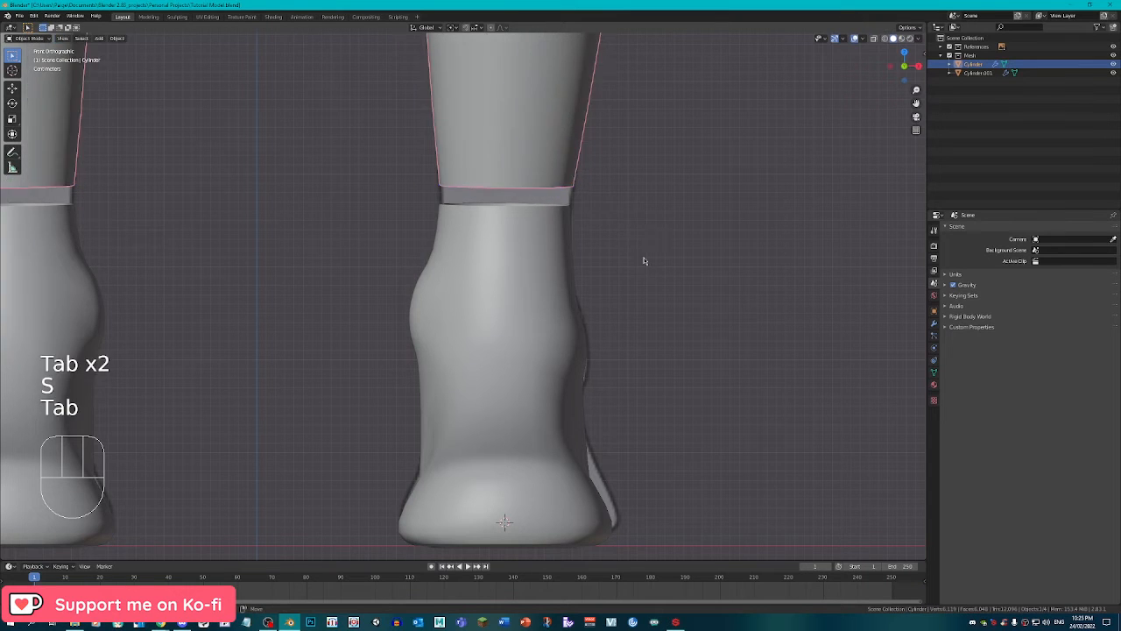
# Check how the leg end and ankle opening line up from the back and side.
pyautogui.moveTo(646, 257); pyautogui.dragTo(451, 271, button='middle')
pyautogui.scroll(1, 519, 280)
pyautogui.scroll(2, 521, 280)
pyautogui.press('Tab')
pyautogui.moveTo(520, 282); pyautogui.dragTo(506, 297, button='middle')
pyautogui.press('Tab')
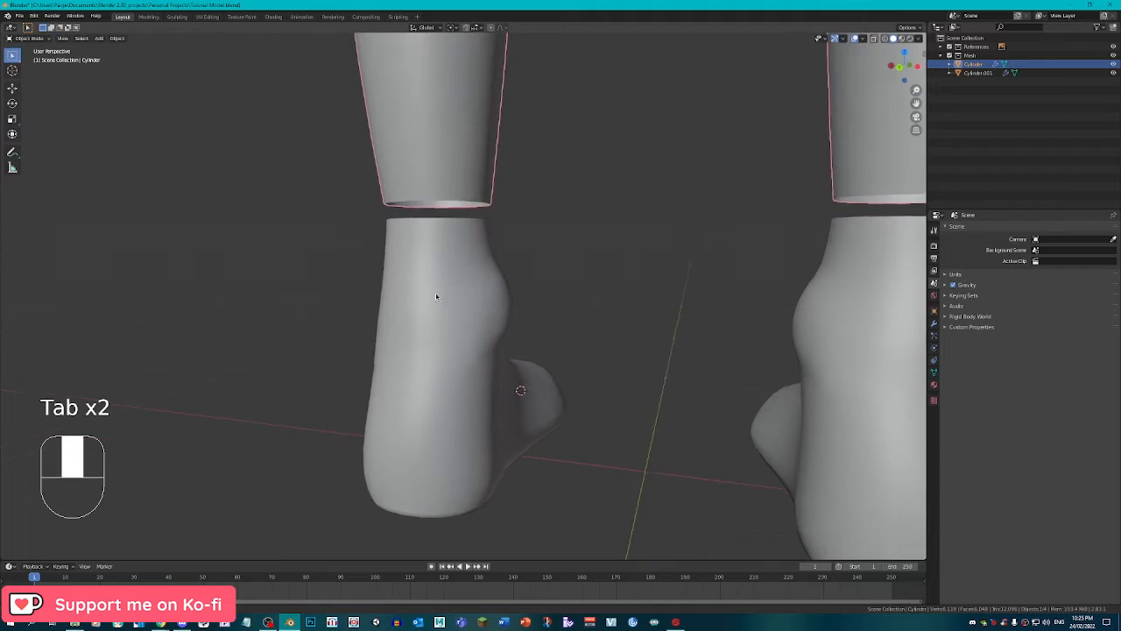
pyautogui.moveTo(438, 295); pyautogui.dragTo(583, 345, button='middle')
# Select vertices across the foot's instep in Edit Mode and reposition them to even out the topology.
pyautogui.press('Tab')
pyautogui.scroll(3, 560, 377)
pyautogui.keyDown('alt'); pyautogui.click(527, 468); pyautogui.keyUp('alt')
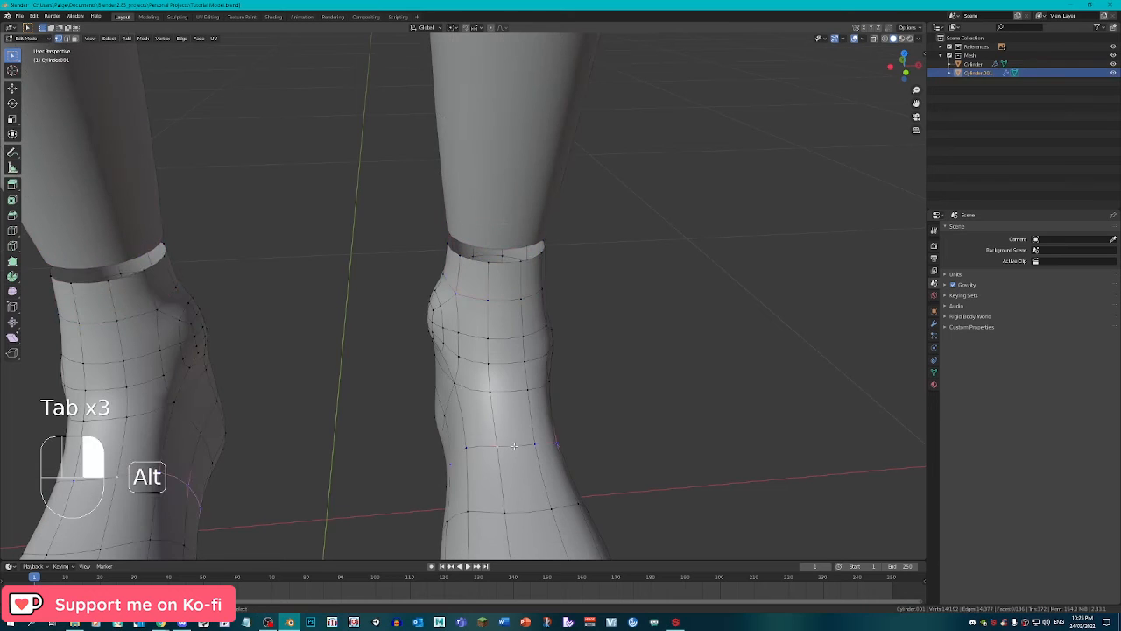
pyautogui.moveTo(527, 468); pyautogui.dragTo(530, 407, button='middle')
pyautogui.rightClick(572, 397)
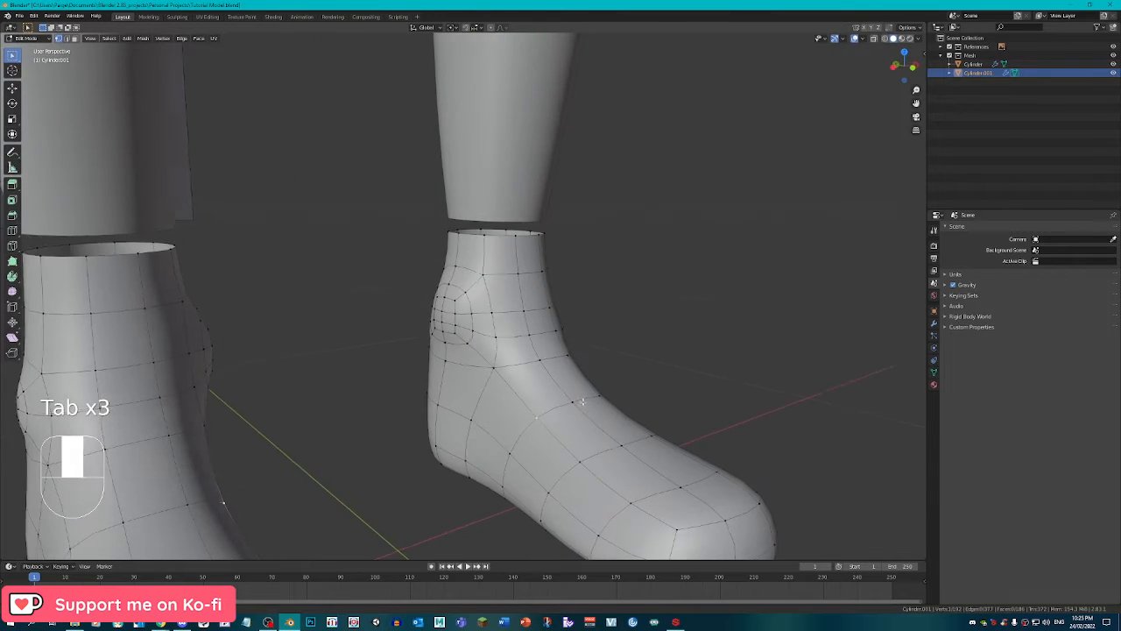
pyautogui.keyDown('shift'); pyautogui.rightClick(580, 404); pyautogui.keyUp('shift')
pyautogui.keyDown('shift'); pyautogui.rightClick(599, 400); pyautogui.keyUp('shift')
pyautogui.moveTo(599, 399); pyautogui.dragTo(499, 415, button='middle')
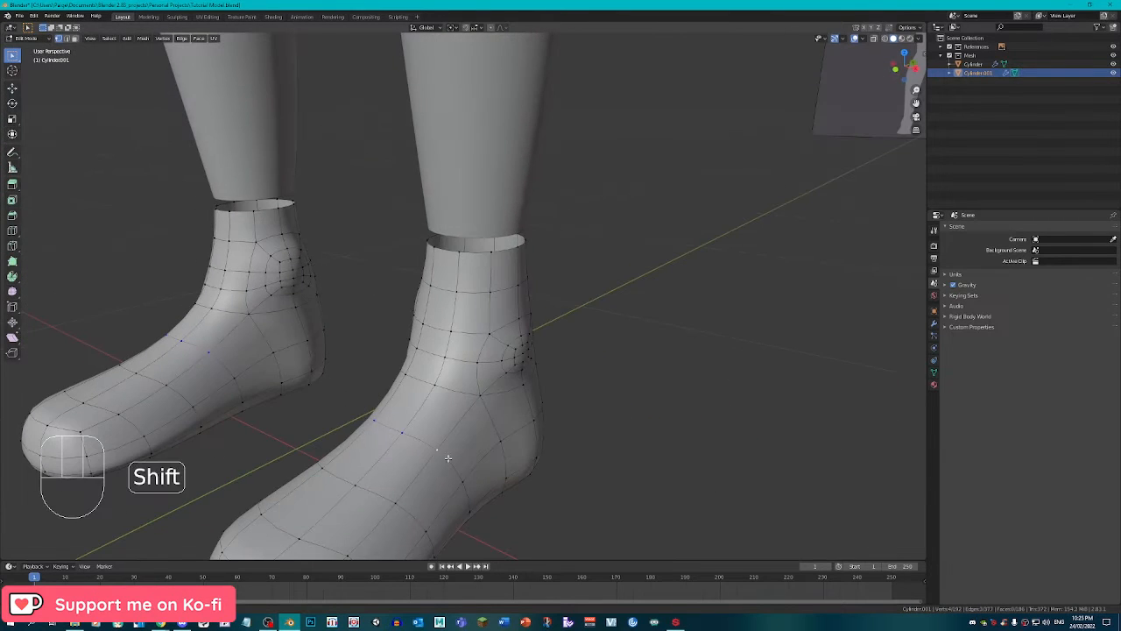
pyautogui.moveTo(447, 457); pyautogui.dragTo(385, 408, button='middle')
pyautogui.press('g')
pyautogui.click(423, 390)
# Move and slide the vertices just below the outer ankle bone ring to smooth the surrounding edge flow.
pyautogui.scroll(2, 427, 392)
pyautogui.press('g')
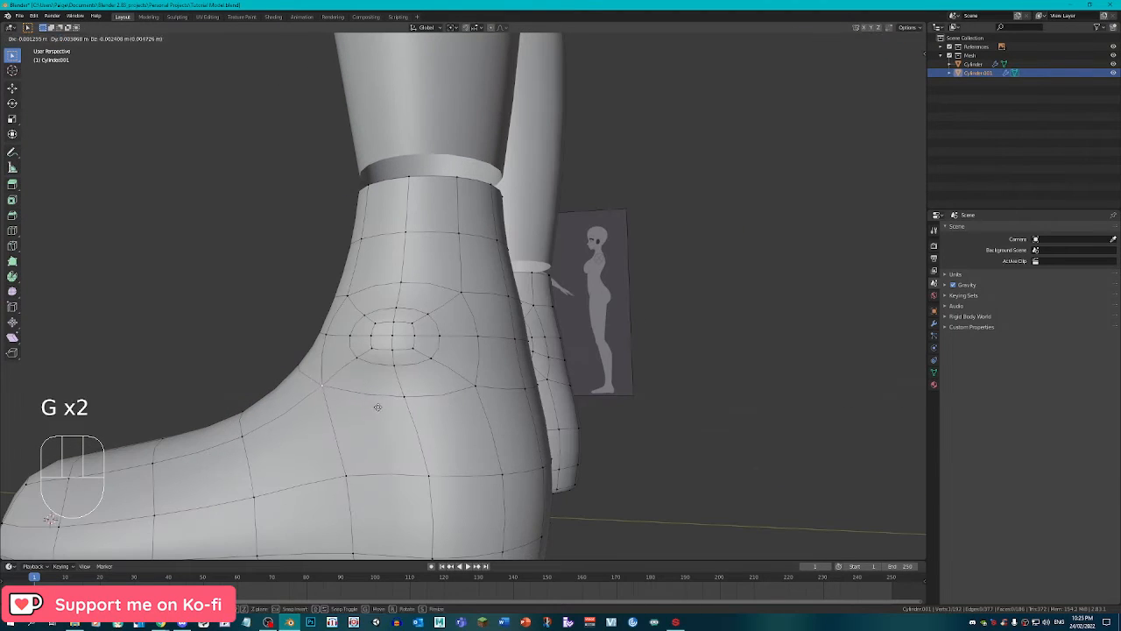
pyautogui.press('g')
pyautogui.press('g')
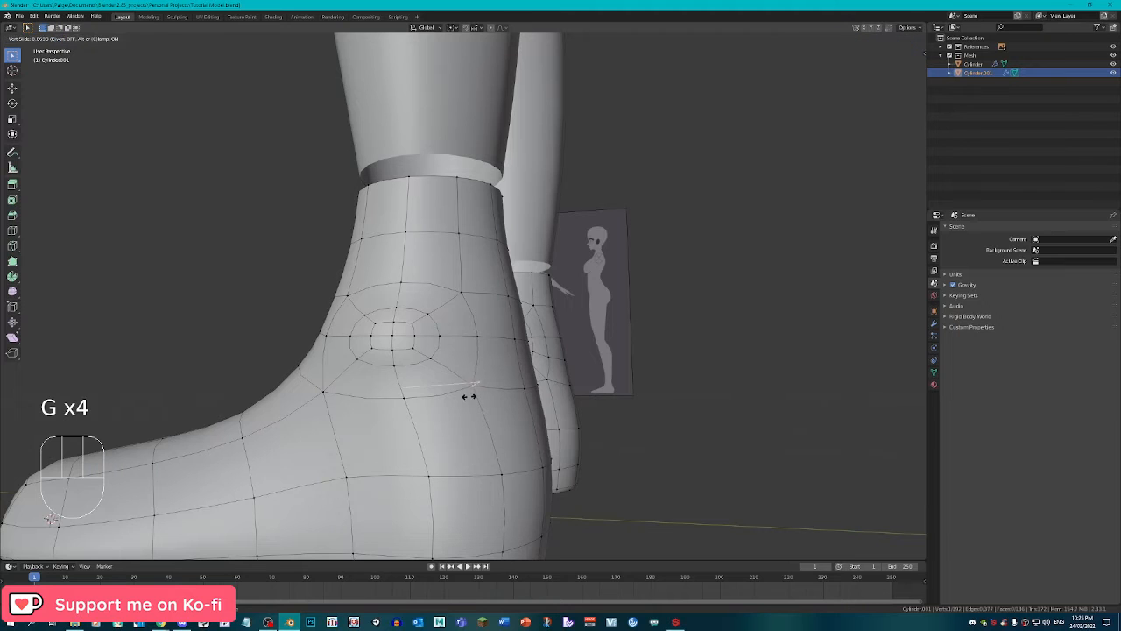
pyautogui.click(473, 394)
pyautogui.moveTo(473, 394); pyautogui.dragTo(613, 412, button='middle')
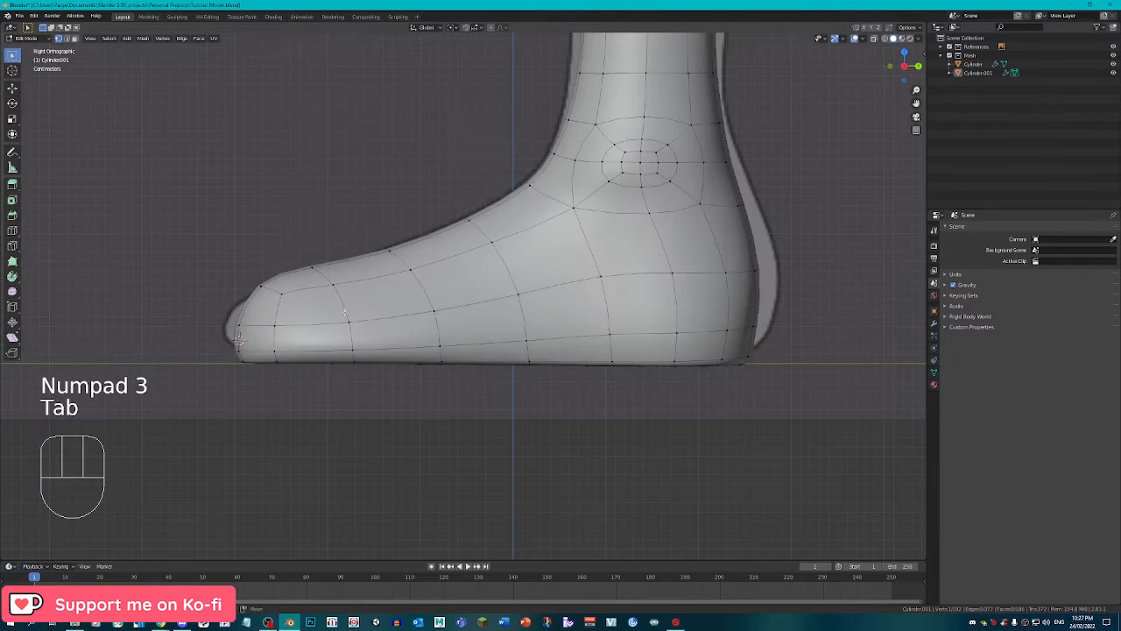
# Select the faces around the toe end of the foot and rotate them 15.1° about the Z axis.
pyautogui.moveTo(455, 350); pyautogui.dragTo(514, 362, button='middle')
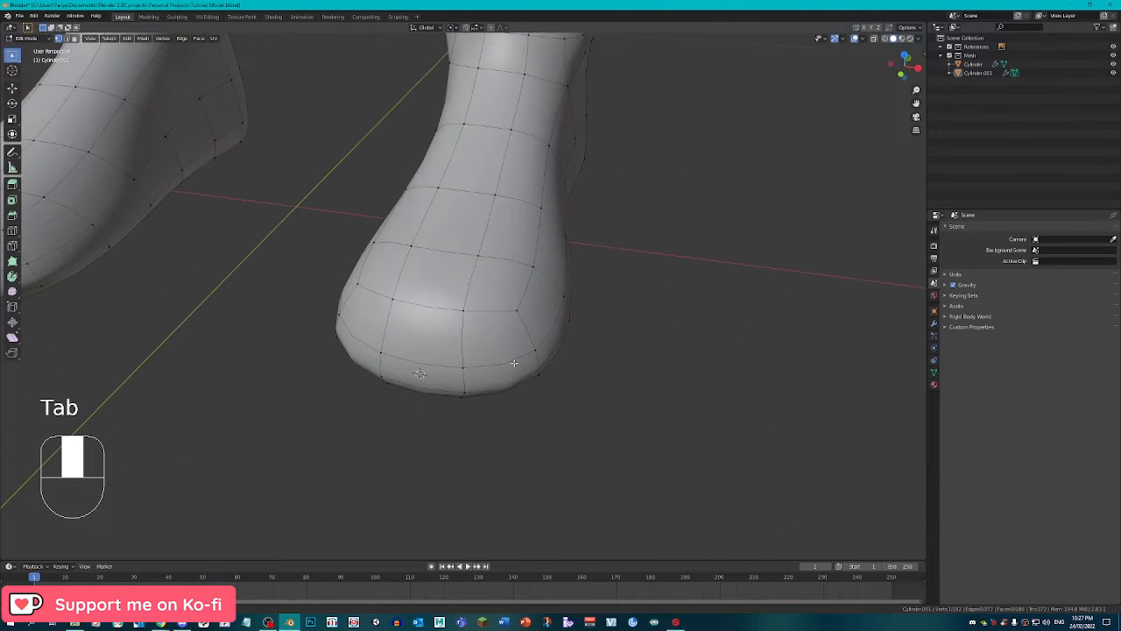
pyautogui.moveTo(413, 301); pyautogui.dragTo(433, 294, button='middle')
pyautogui.keyDown('shift'); pyautogui.rightClick(366, 309); pyautogui.keyUp('shift')
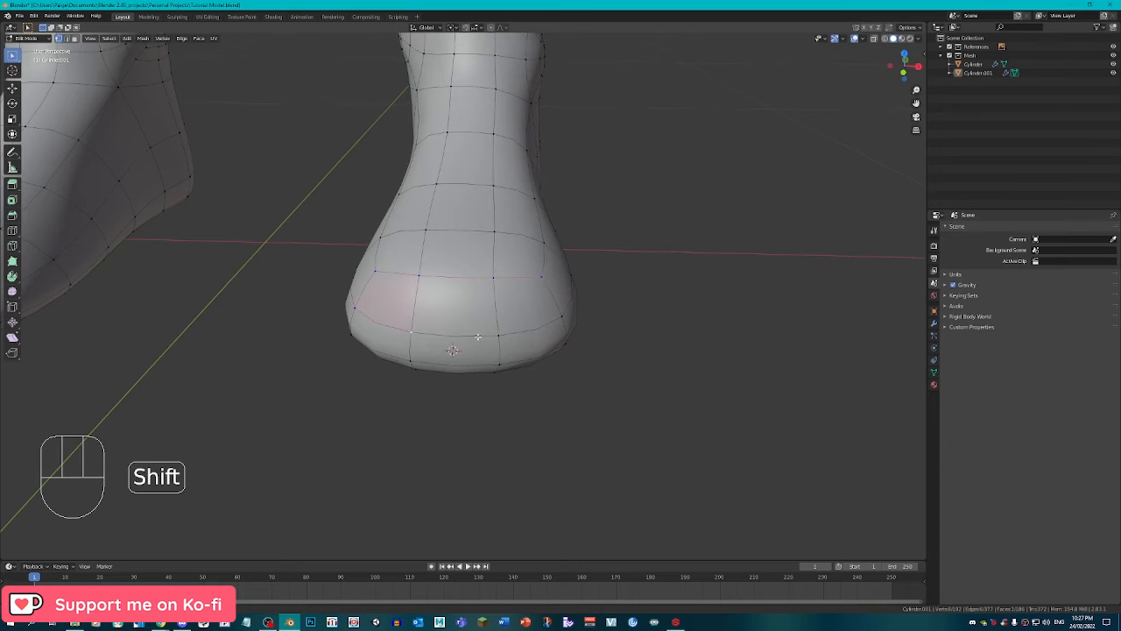
pyautogui.moveTo(574, 357); pyautogui.dragTo(560, 327, button='middle')
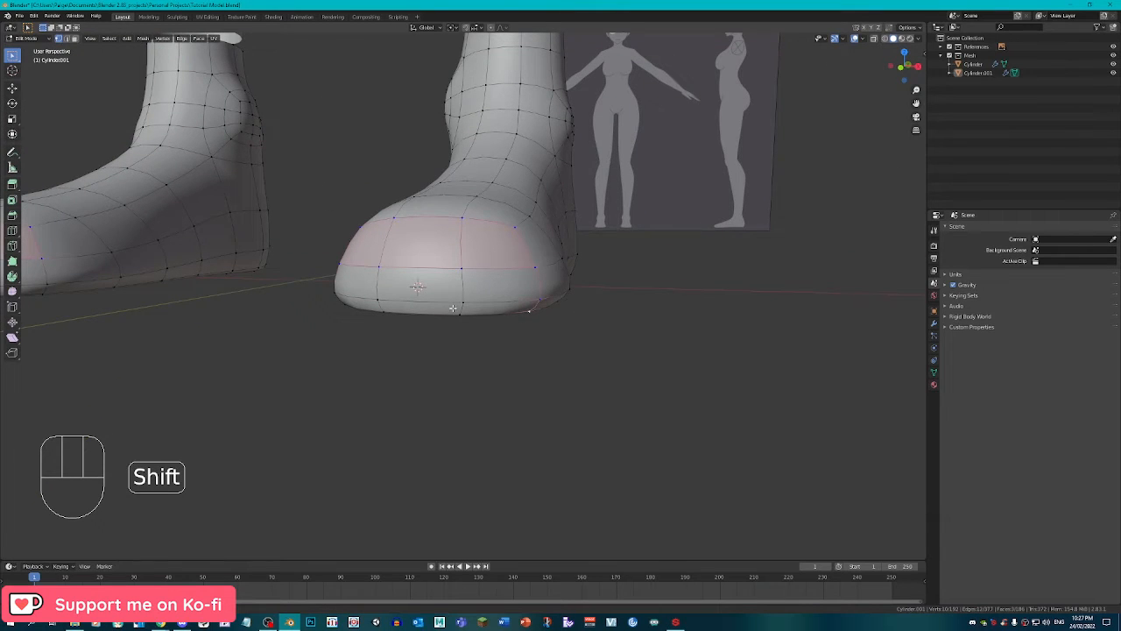
pyautogui.moveTo(340, 310); pyautogui.dragTo(684, 438, button='middle')
pyautogui.press('r')
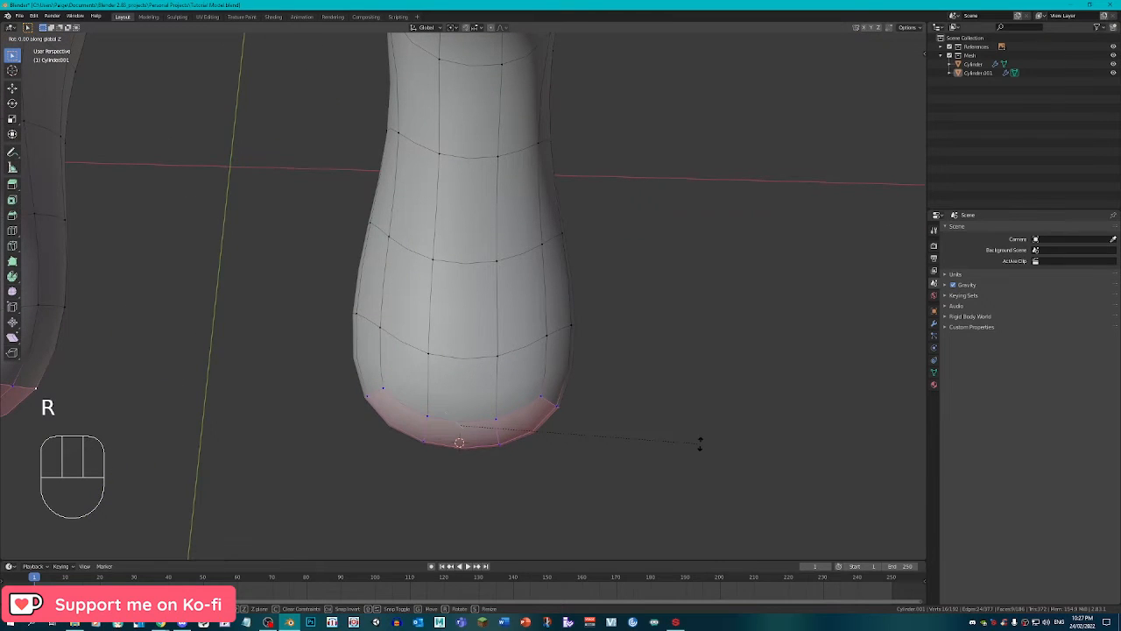
pyautogui.click(674, 389)
# Scale the selected toe end to 1.043 along X and flatten it slightly along Y.
pyautogui.press('s')
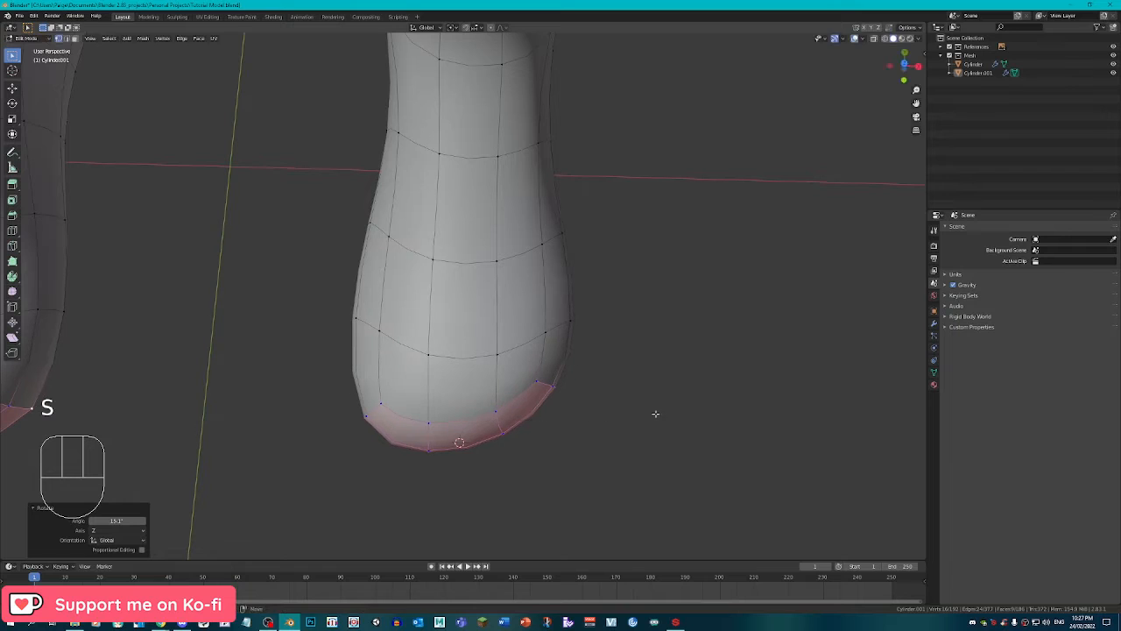
pyautogui.press('x')
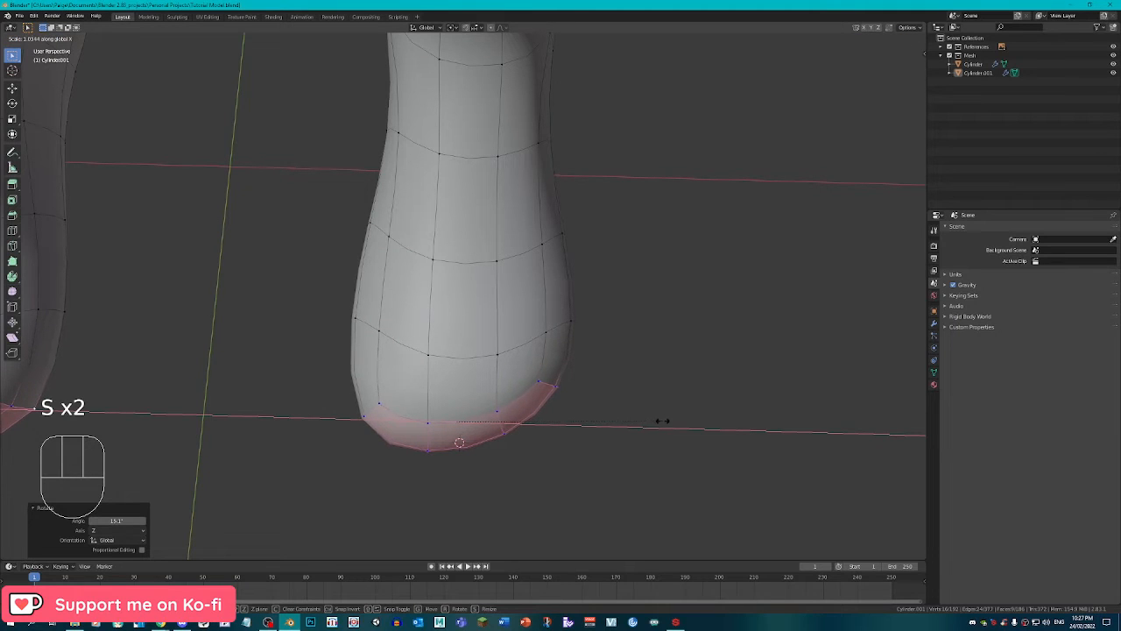
pyautogui.click(663, 420)
pyautogui.press('s')
pyautogui.press('y')
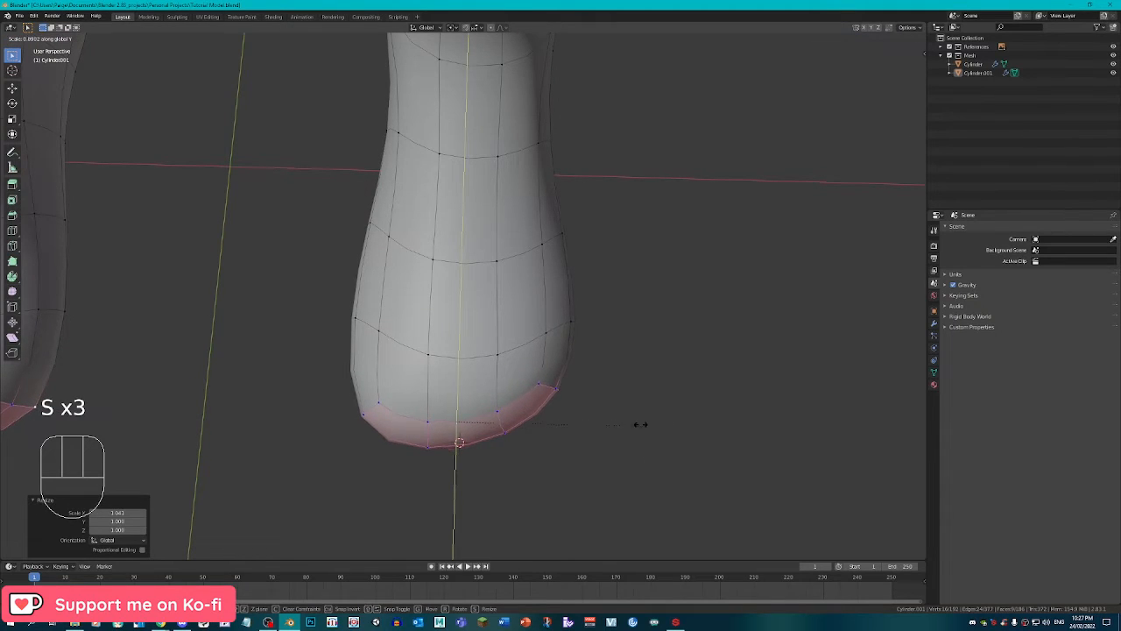
pyautogui.click(648, 292)
# Move the selected toe end about 0.017 m along the Y axis.
pyautogui.moveTo(642, 386); pyautogui.dragTo(566, 365, button='middle')
pyautogui.press('g')
pyautogui.press('y')
pyautogui.click(551, 373)
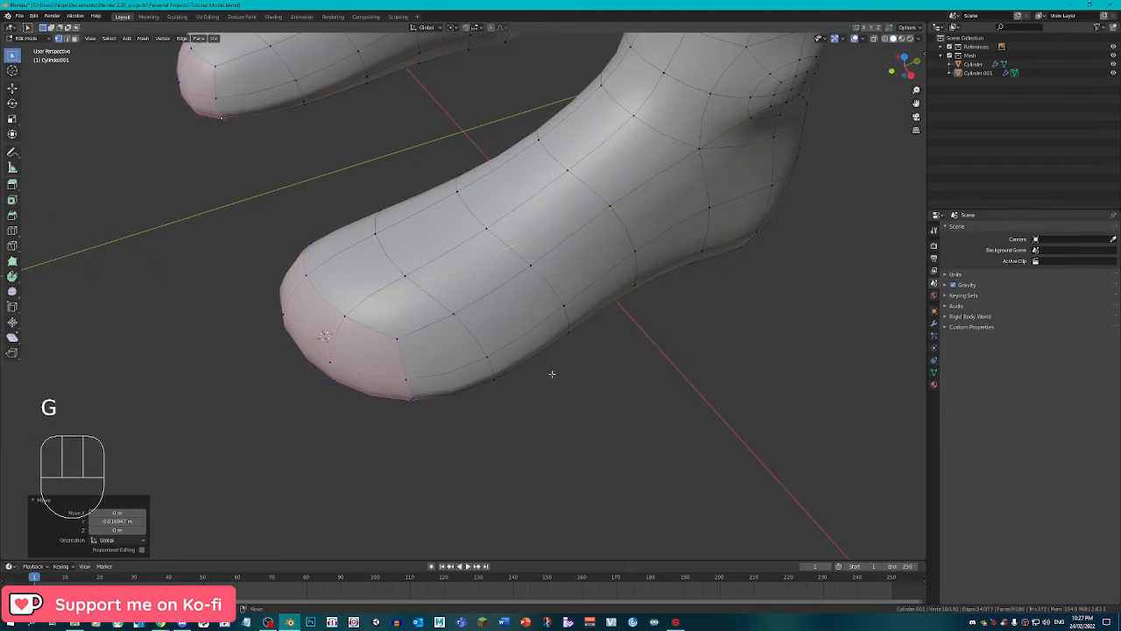
# Review the slanted toe end's outline from different sides and undo the latest trial edits.
pyautogui.moveTo(460, 316); pyautogui.dragTo(555, 397, button='middle')
pyautogui.press('Tab')
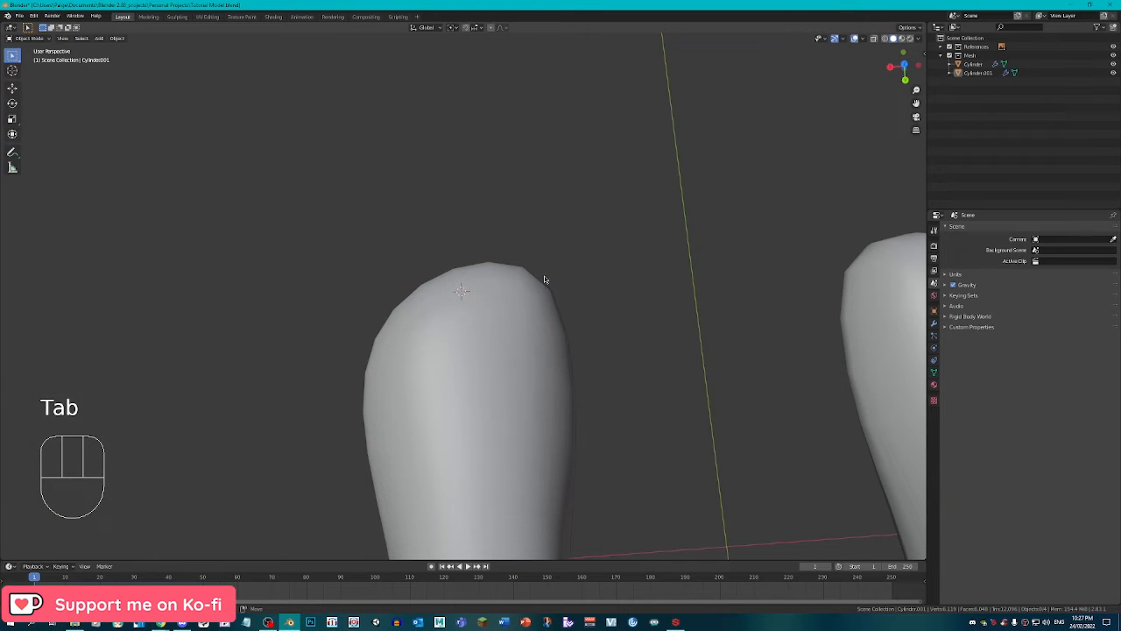
pyautogui.press('Tab')
pyautogui.moveTo(555, 315); pyautogui.dragTo(567, 323, button='middle')
pyautogui.scroll(1, 568, 318)
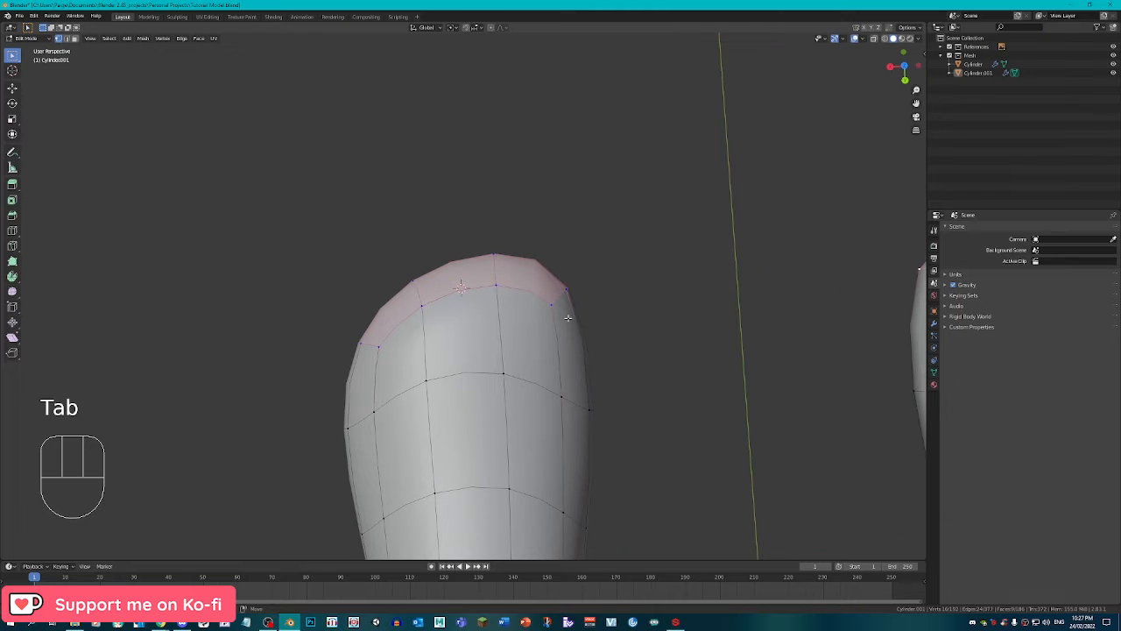
pyautogui.moveTo(556, 291); pyautogui.dragTo(734, 325, button='middle')
pyautogui.hotkey('ctrl', 'z')
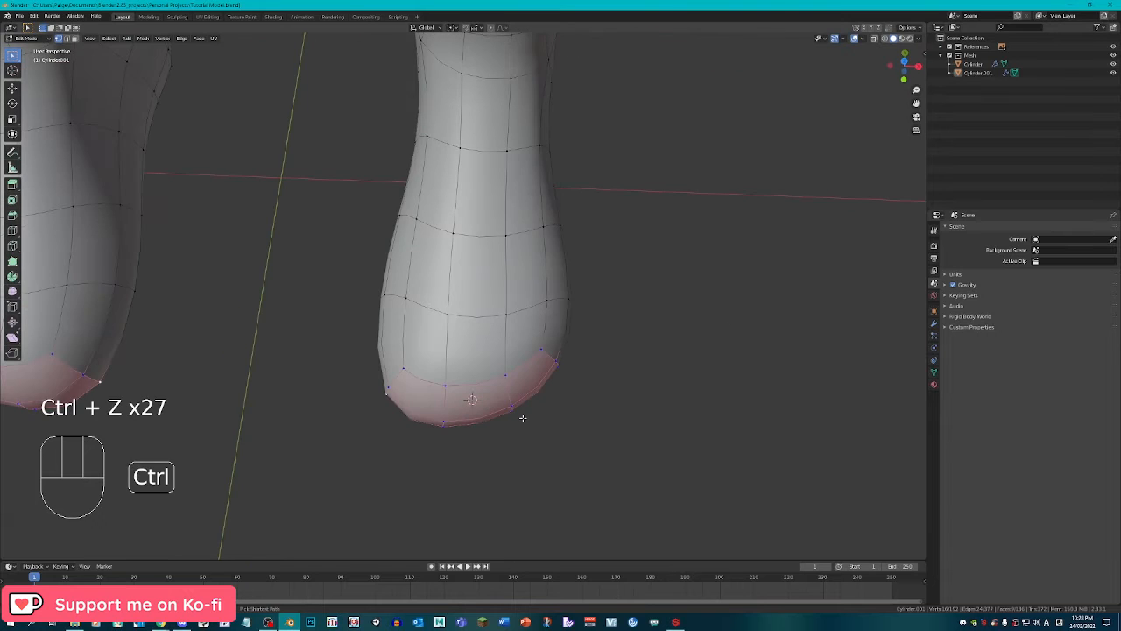
# Add an edge loop across the forefoot behind the toe end and slide the neighbouring loops to space them evenly.
pyautogui.hotkey('ctrl', 'r')
pyautogui.click(571, 325)
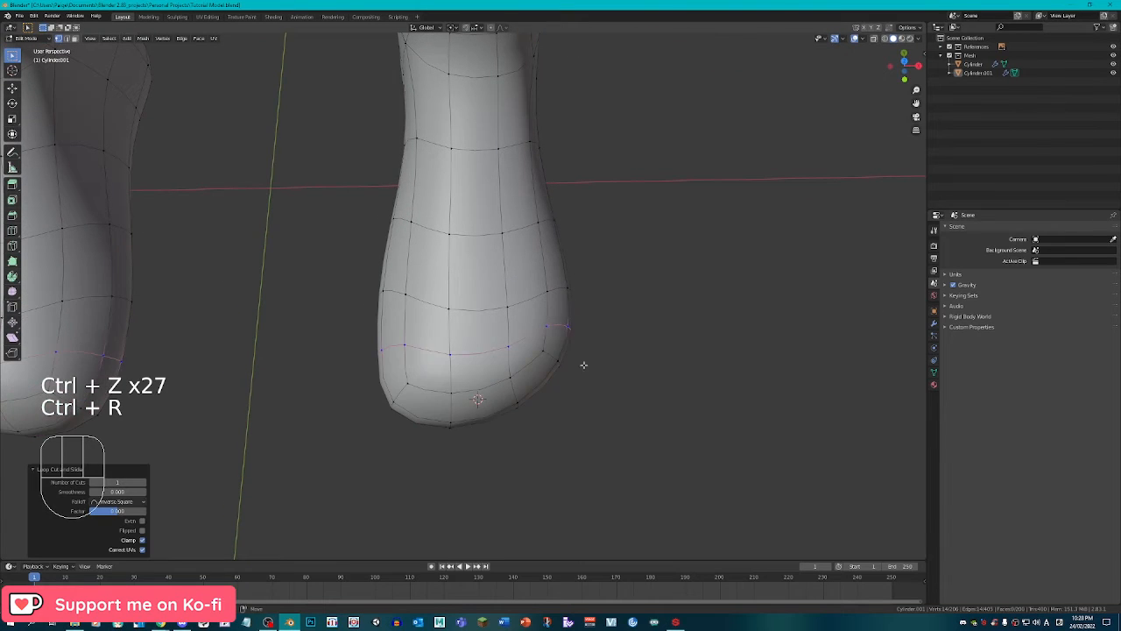
pyautogui.moveTo(584, 368); pyautogui.dragTo(459, 347, button='middle')
pyautogui.keyDown('alt'); pyautogui.click(452, 350); pyautogui.keyUp('alt')
pyautogui.press('g')
pyautogui.press('g')
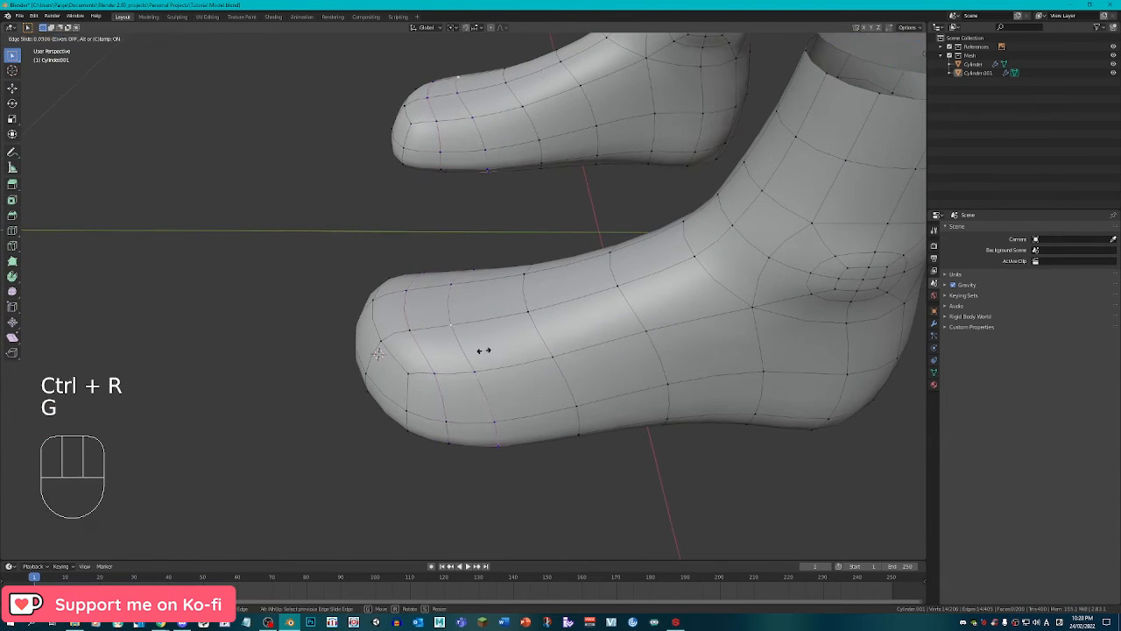
pyautogui.click(499, 349)
pyautogui.press('g')
pyautogui.press('g')
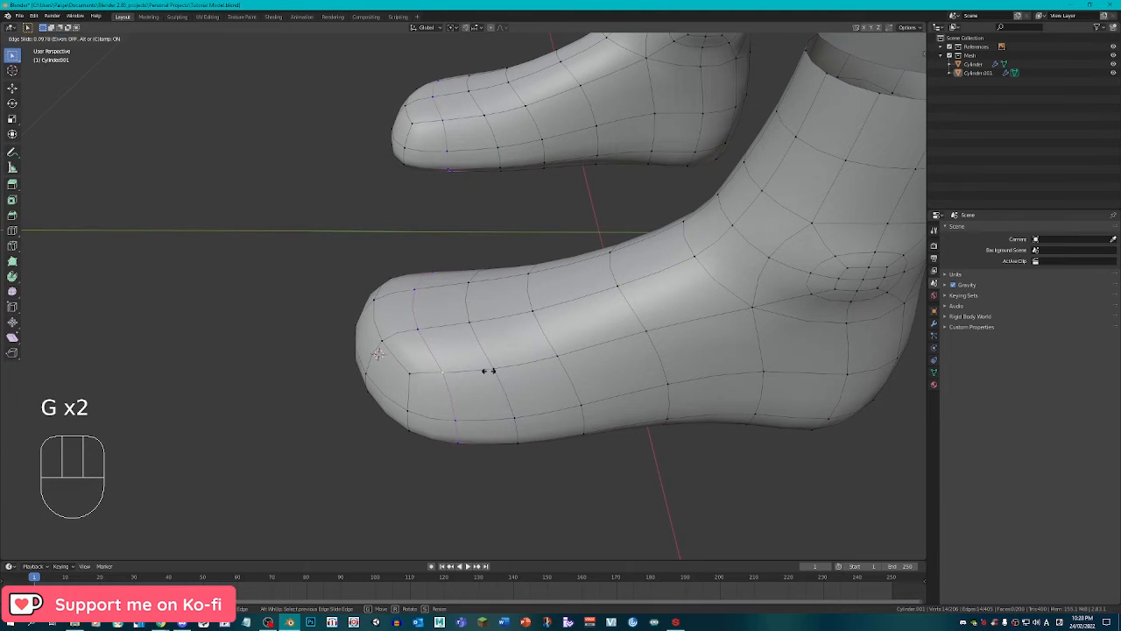
pyautogui.click(488, 370)
pyautogui.moveTo(488, 370); pyautogui.dragTo(509, 342, button='middle')
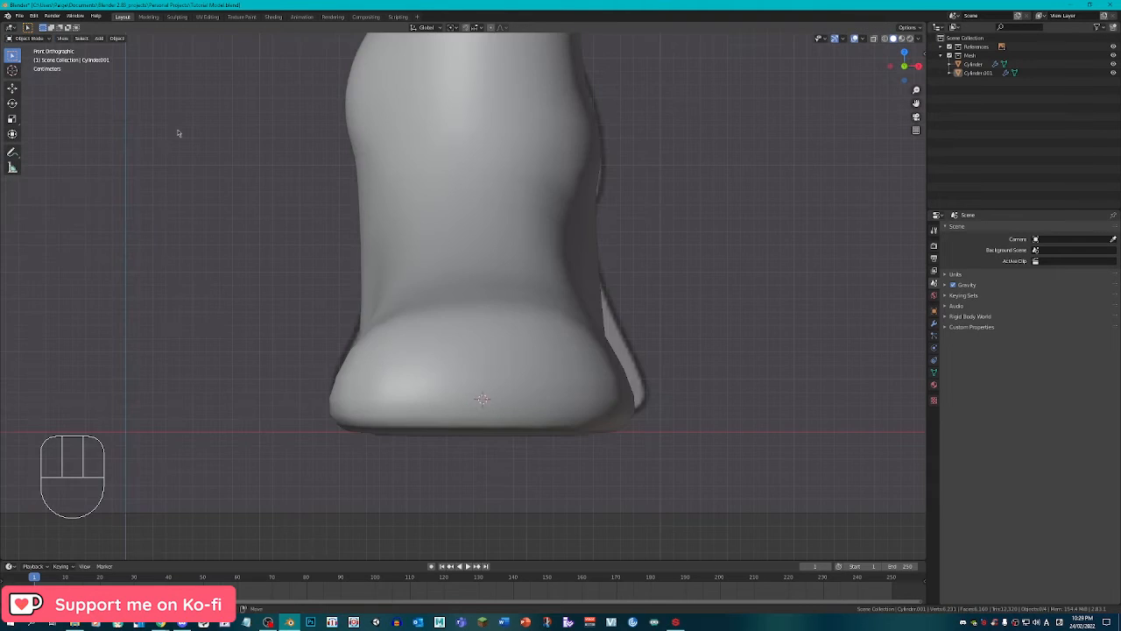
# Duplicate the two front faces on the inner side of the toe end and separate them into their own object.
pyautogui.scroll(-3, 503, 326)
pyautogui.rightClick(503, 327)
pyautogui.press('Tab')
pyautogui.scroll(2, 237, 186)
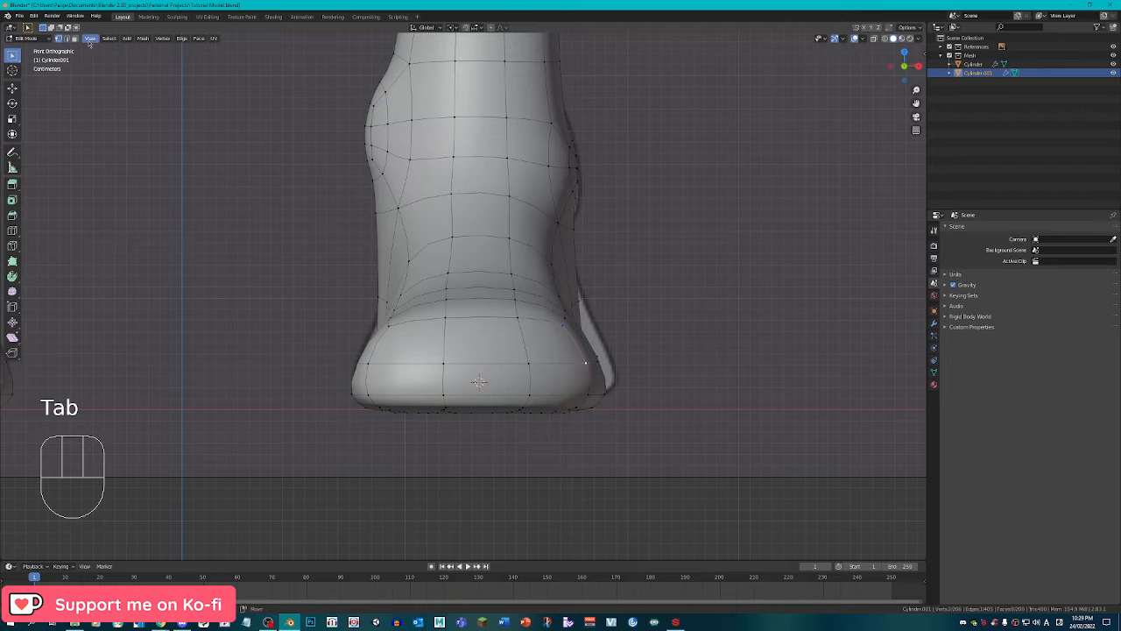
pyautogui.scroll(2, 268, 201)
pyautogui.rightClick(390, 365)
pyautogui.keyDown('shift'); pyautogui.rightClick(392, 414); pyautogui.keyUp('shift')
pyautogui.scroll(-2, 482, 406)
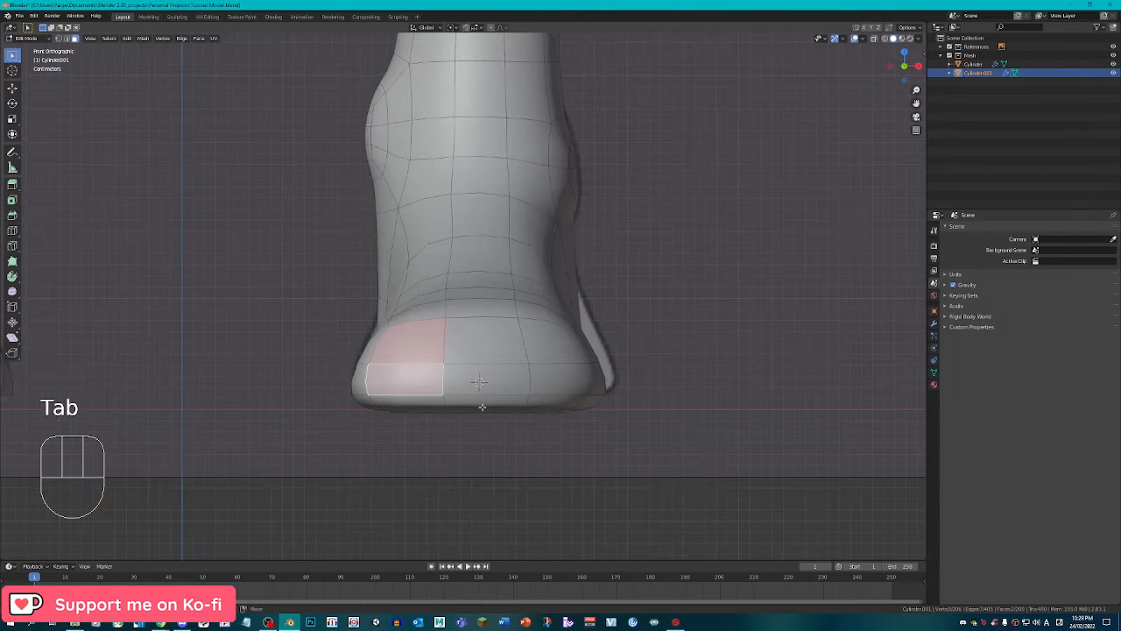
pyautogui.hotkey('shift', 'd')
pyautogui.press('p')
pyautogui.click(482, 408)
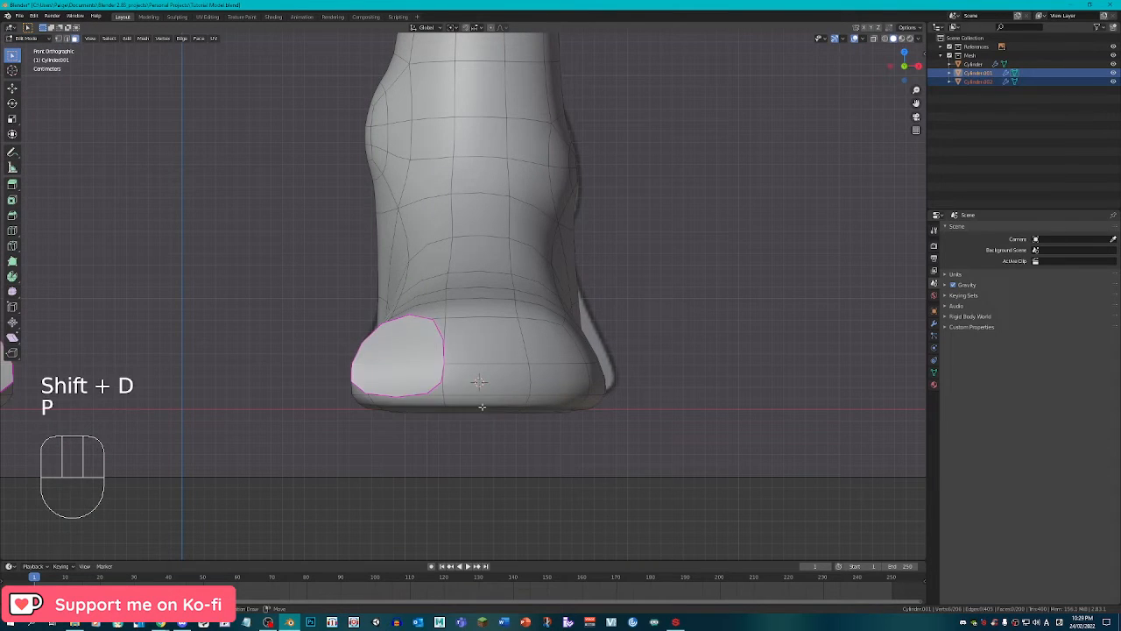
# Open the separated toe faces for editing and select all of their geometry.
pyautogui.press('Tab')
pyautogui.rightClick(411, 332)
pyautogui.moveTo(468, 366); pyautogui.dragTo(488, 338, button='middle')
pyautogui.press('Tab')
pyautogui.press('a')
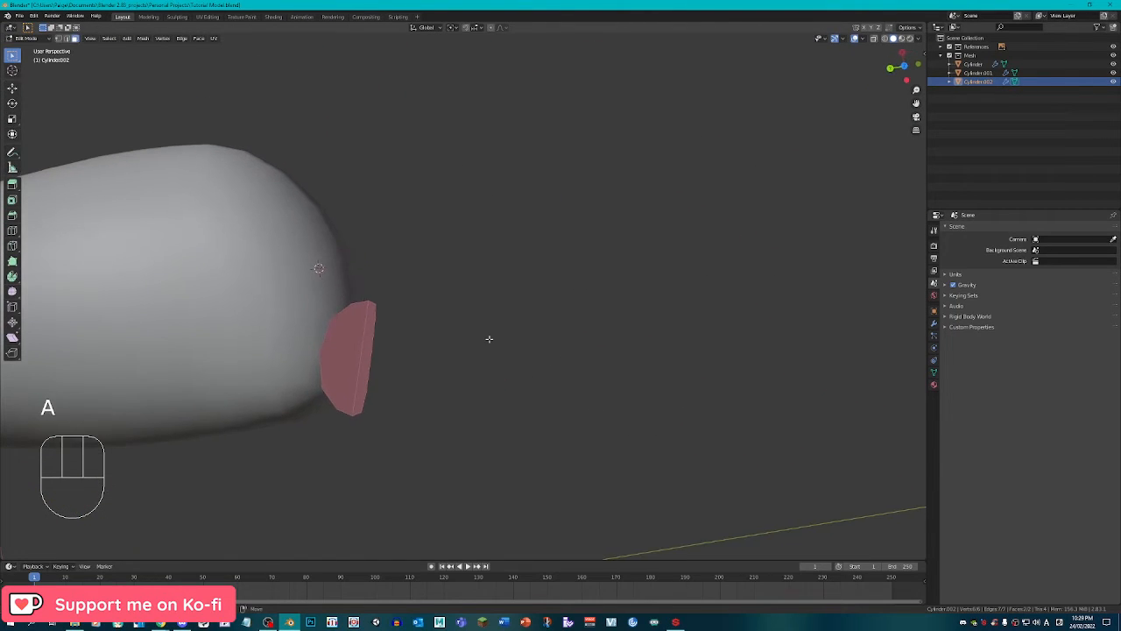
# Try extruding the separated toe faces forward along their normal.
pyautogui.press('e')
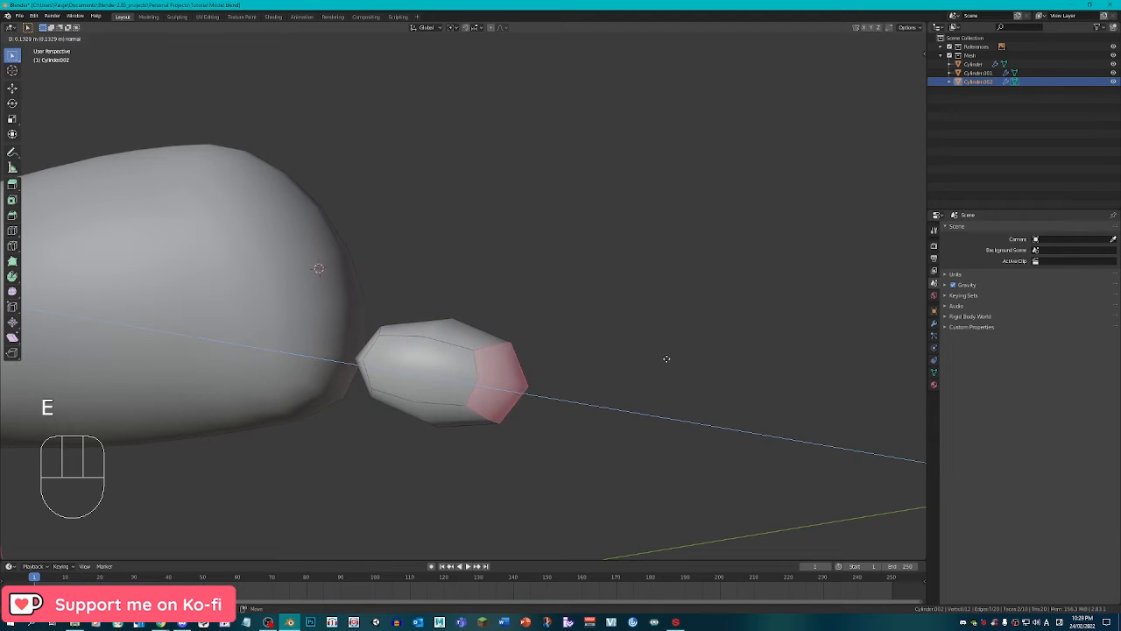
pyautogui.click(666, 357)
pyautogui.moveTo(666, 357); pyautogui.dragTo(465, 270, button='middle')
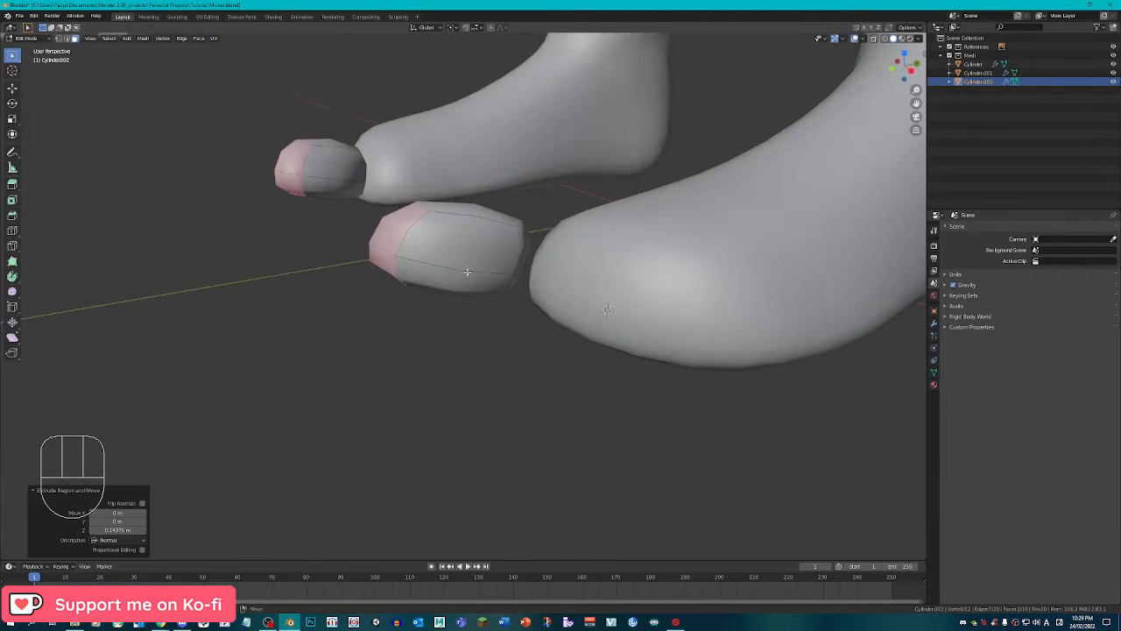
pyautogui.hotkey('ctrl', 'z')
pyautogui.moveTo(735, 302); pyautogui.dragTo(679, 288, button='middle')
pyautogui.hotkey('ctrl', 'z')
pyautogui.moveTo(679, 288)
pyautogui.keyDown('shift'); pyautogui.mouseDown(button='middle')
pyautogui.moveTo(689, 274)
pyautogui.moveTo(678, 294)
pyautogui.mouseUp(button='middle'); pyautogui.keyUp('shift')
# Cut a vertical edge loop through the middle of the toe patch and smooth its vertices into a rounder outline.
pyautogui.press('a')
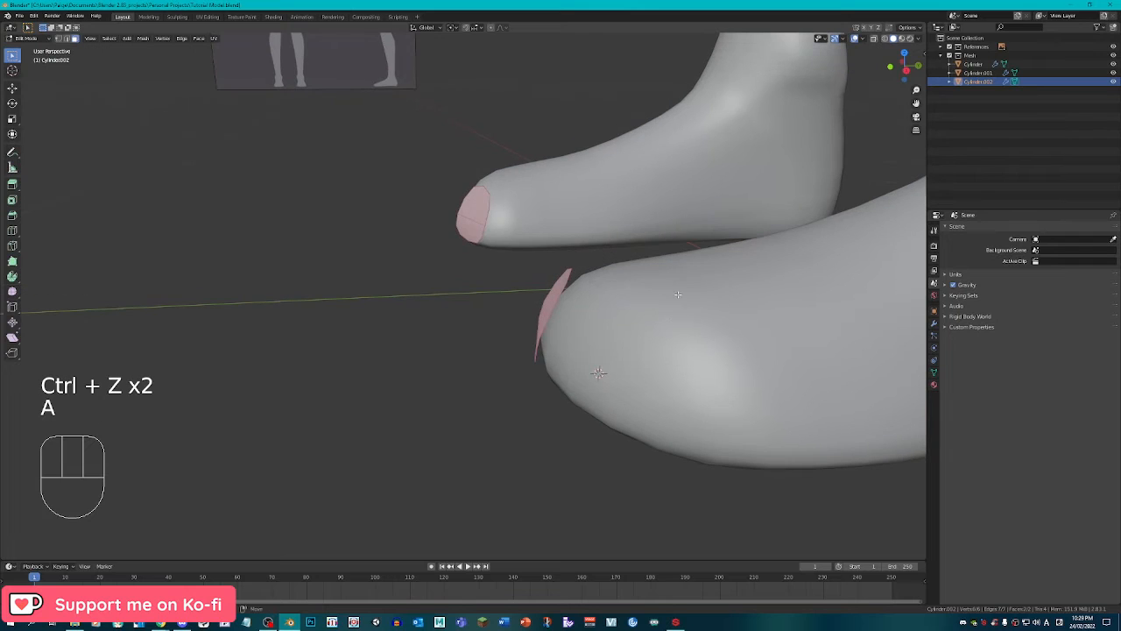
pyautogui.press('KP_1')
pyautogui.hotkey('ctrl', 'r')
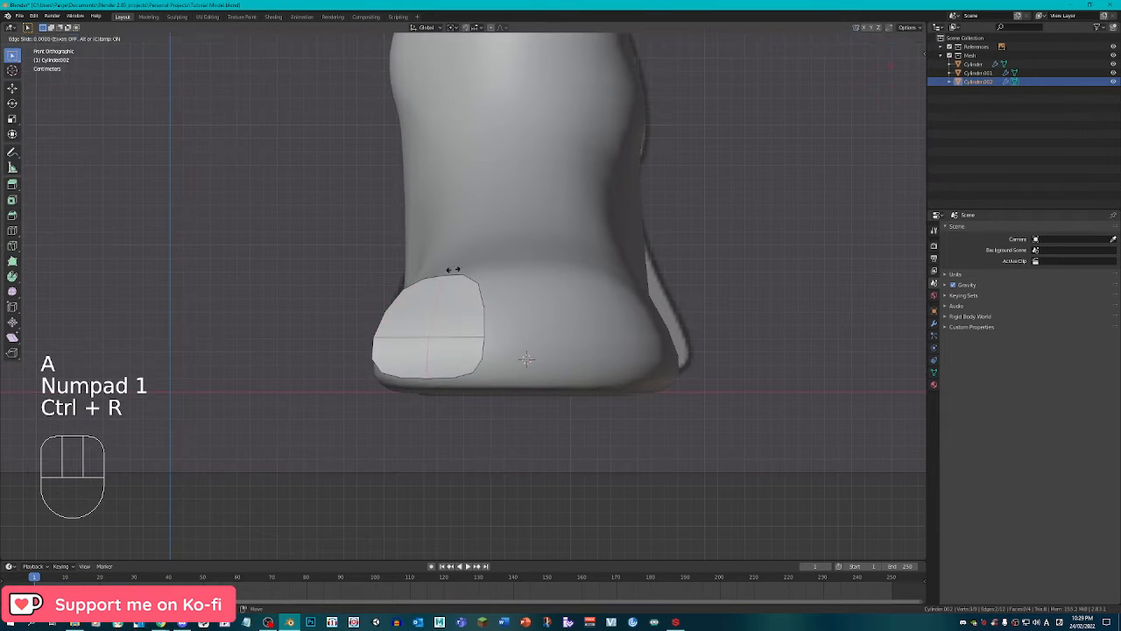
pyautogui.click(456, 271)
pyautogui.moveTo(456, 271); pyautogui.dragTo(499, 289, button='middle')
pyautogui.press('a')
pyautogui.press('q')
pyautogui.press('1')
pyautogui.press('q')
pyautogui.press('Tab')
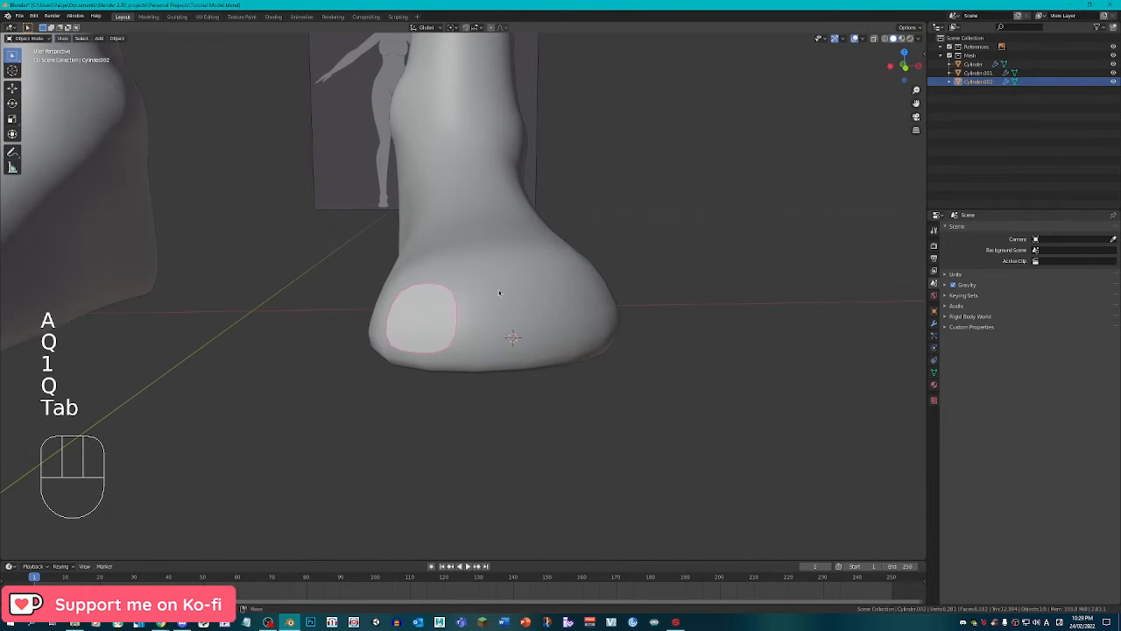
# Flatten the whole toe patch by scaling it to 0 along the Y axis.
pyautogui.press('KP_1')
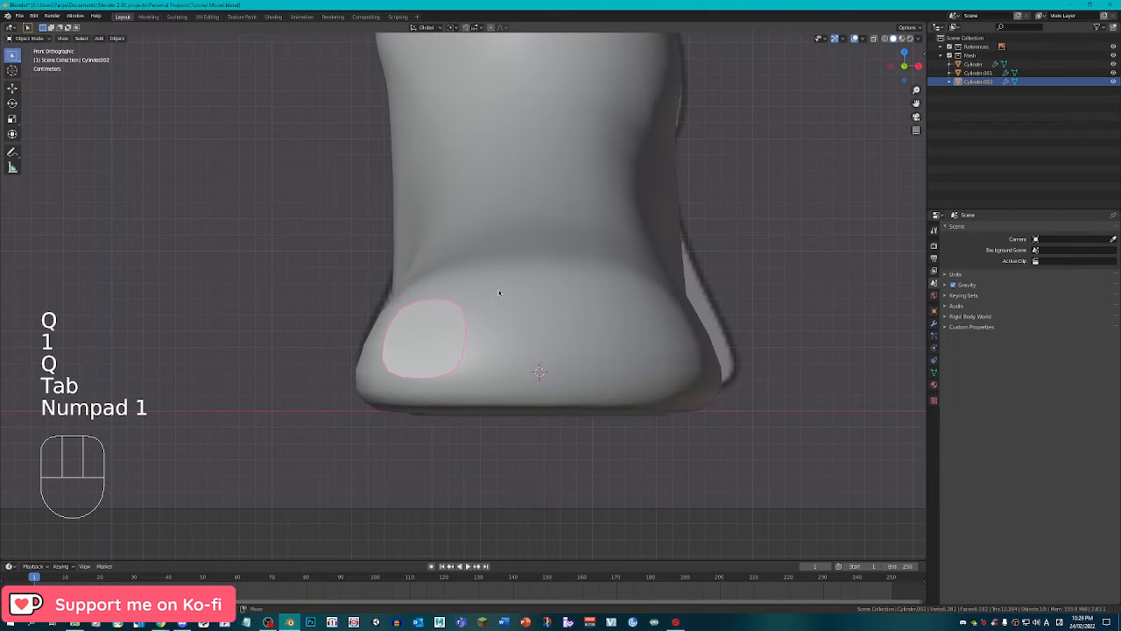
pyautogui.press('Tab')
pyautogui.press('s')
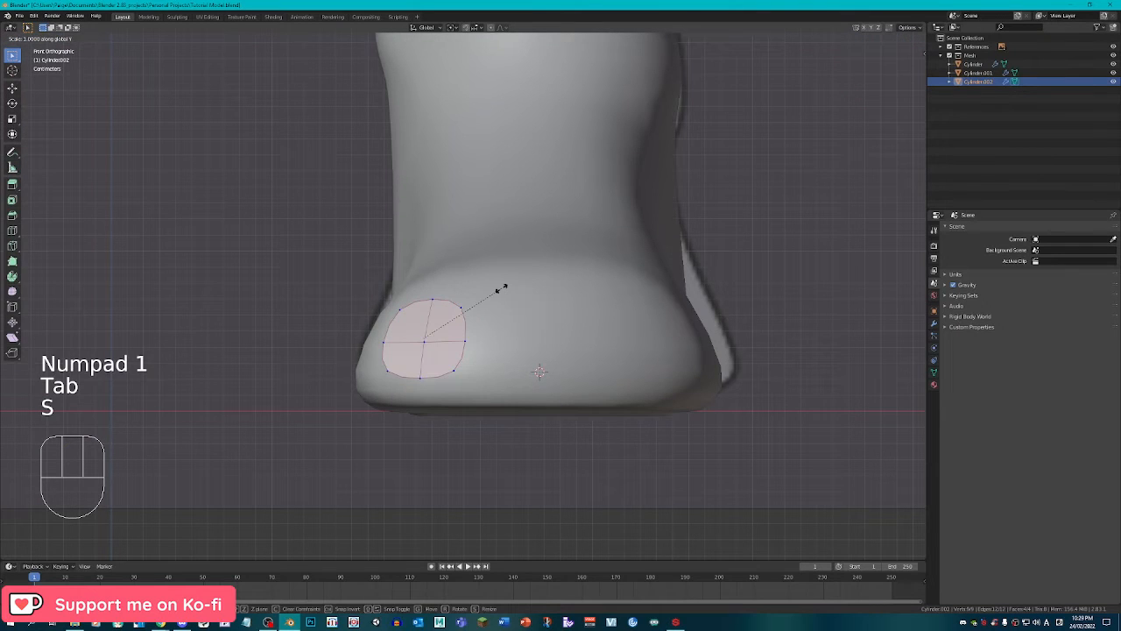
pyautogui.press('0')
pyautogui.press('Return')
pyautogui.moveTo(501, 288); pyautogui.dragTo(449, 311, button='middle')
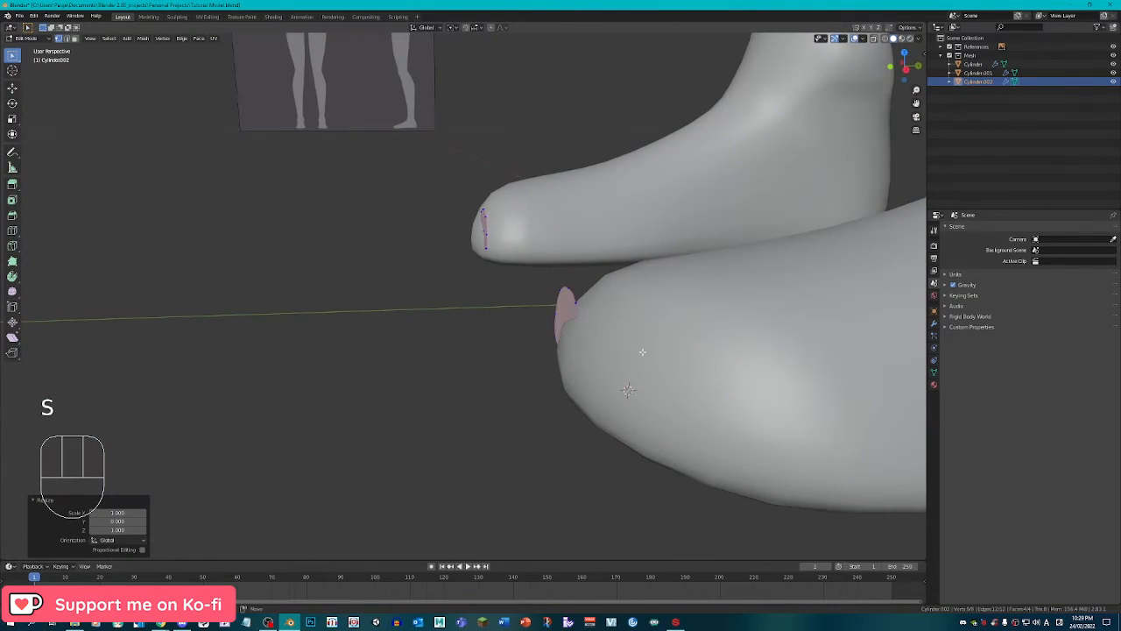
# Hide the two other body meshes and lower the toe patch about 0.02 m along the Z axis.
pyautogui.press('KP_3')
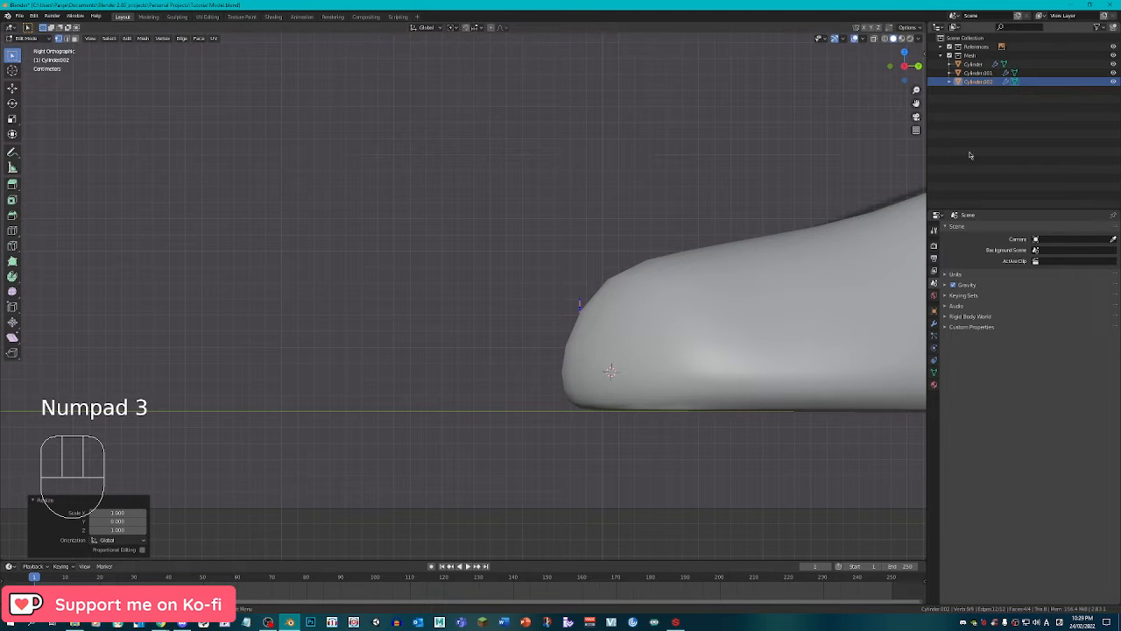
pyautogui.click(1115, 73)
pyautogui.click(1115, 65)
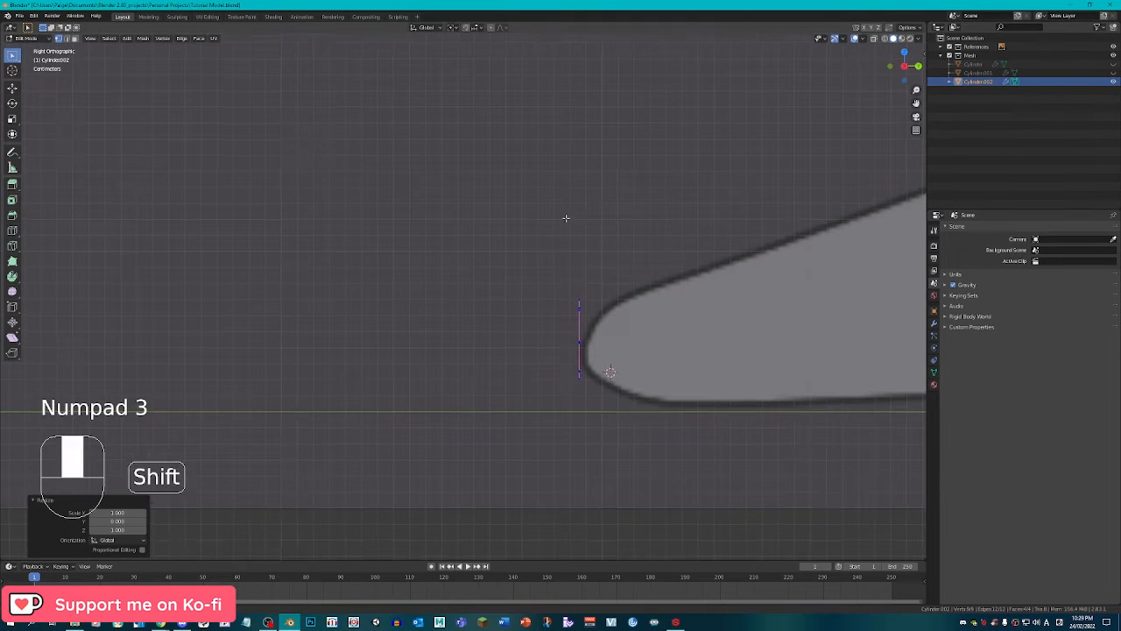
pyautogui.keyDown('shift'); pyautogui.moveTo(569, 218); pyautogui.dragTo(468, 212, button='middle'); pyautogui.keyUp('shift')
pyautogui.scroll(2, 473, 219)
pyautogui.press('g')
pyautogui.press('z')
pyautogui.click(540, 426)
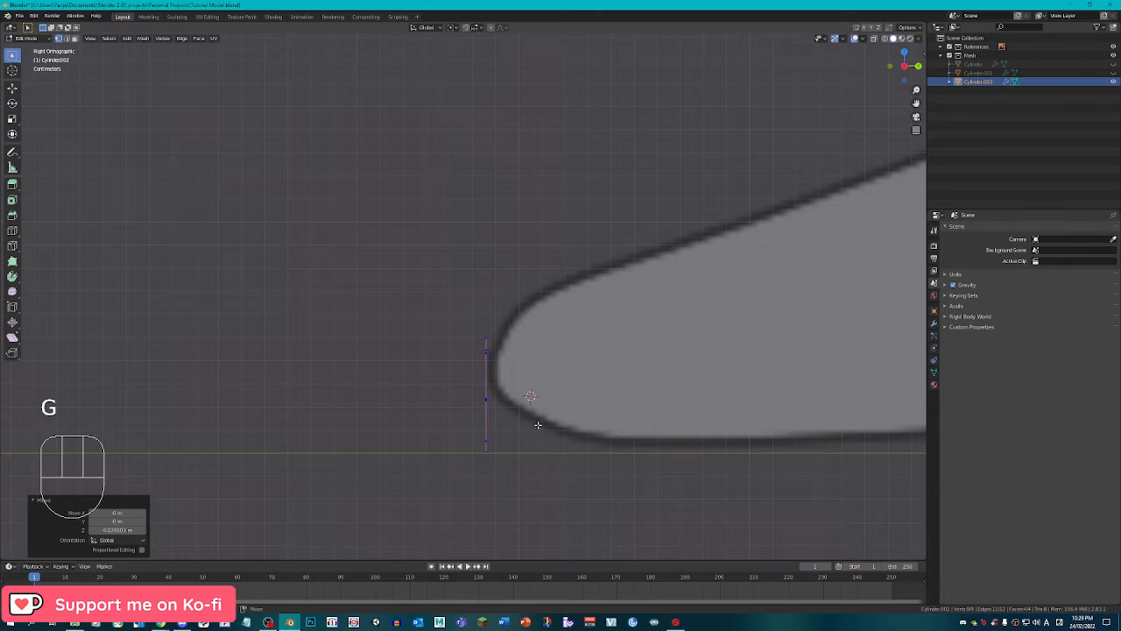
# Reposition the upper corner and top middle vertices of the toe patch to make its outline more even from the front.
pyautogui.moveTo(536, 426); pyautogui.dragTo(465, 342, button='middle')
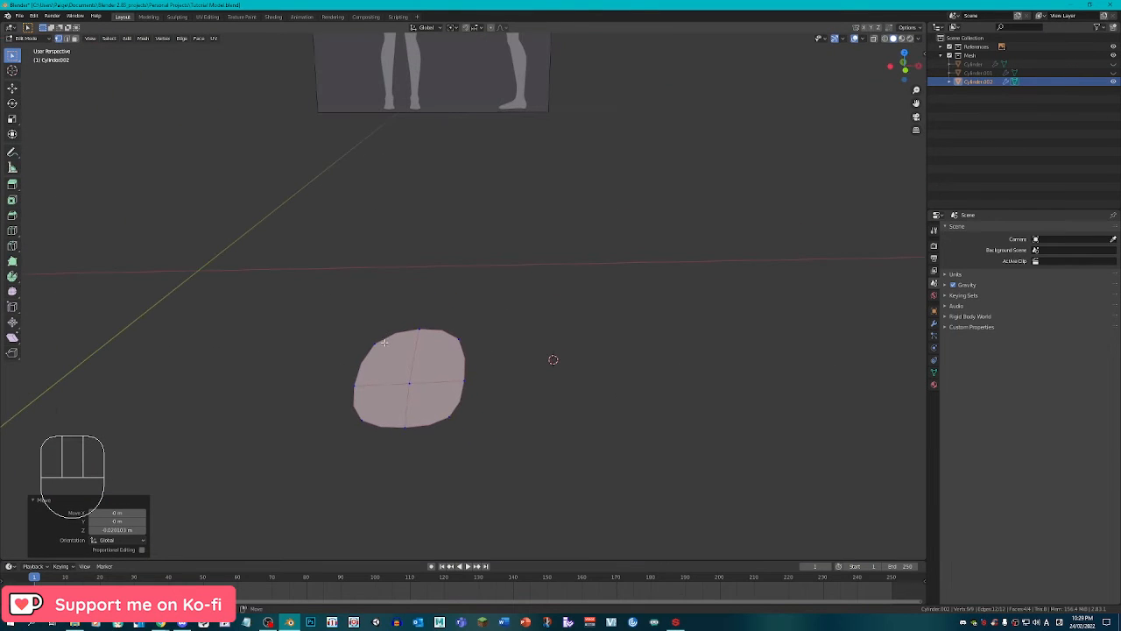
pyautogui.hotkey('alt', 'a')
pyautogui.press('KP_1')
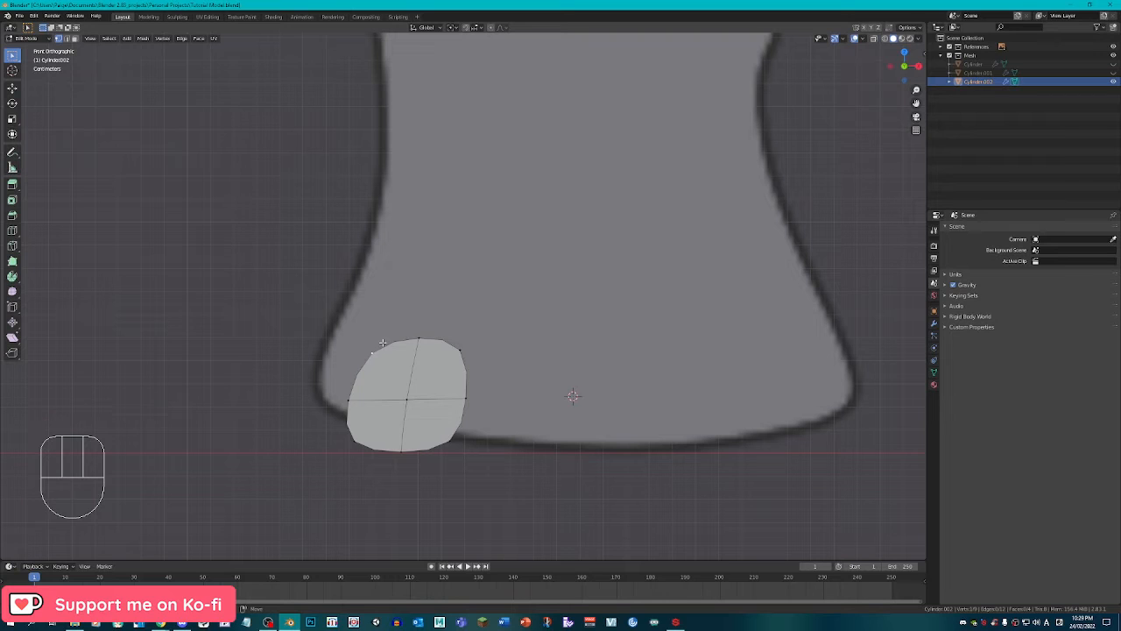
pyautogui.press('g')
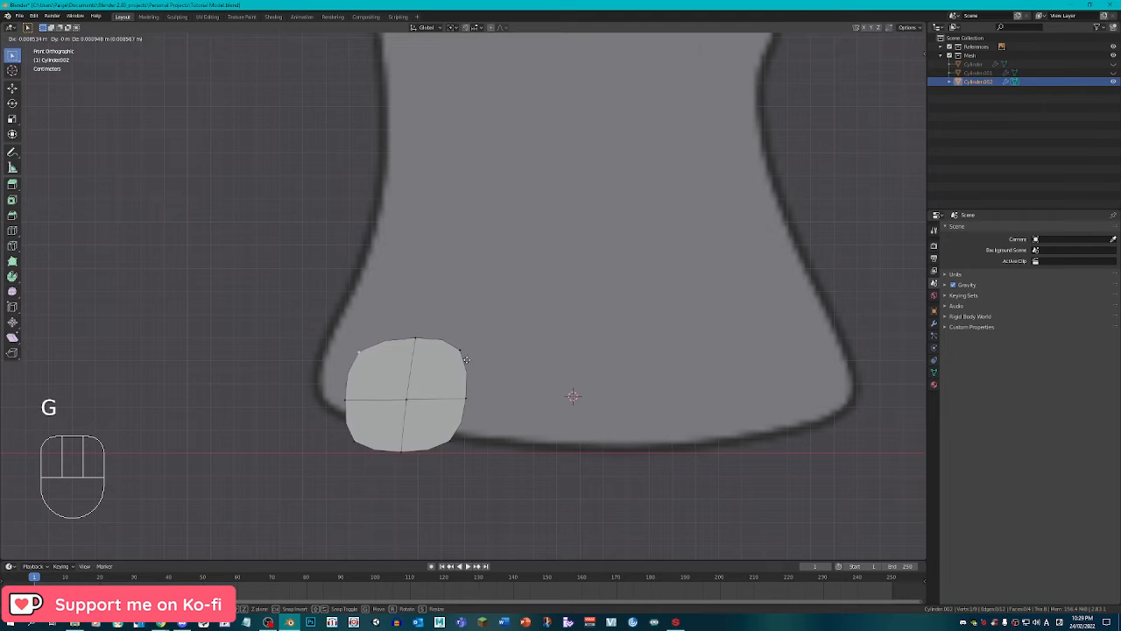
pyautogui.click(470, 355)
pyautogui.click(426, 344)
pyautogui.press('g')
pyautogui.click(420, 339)
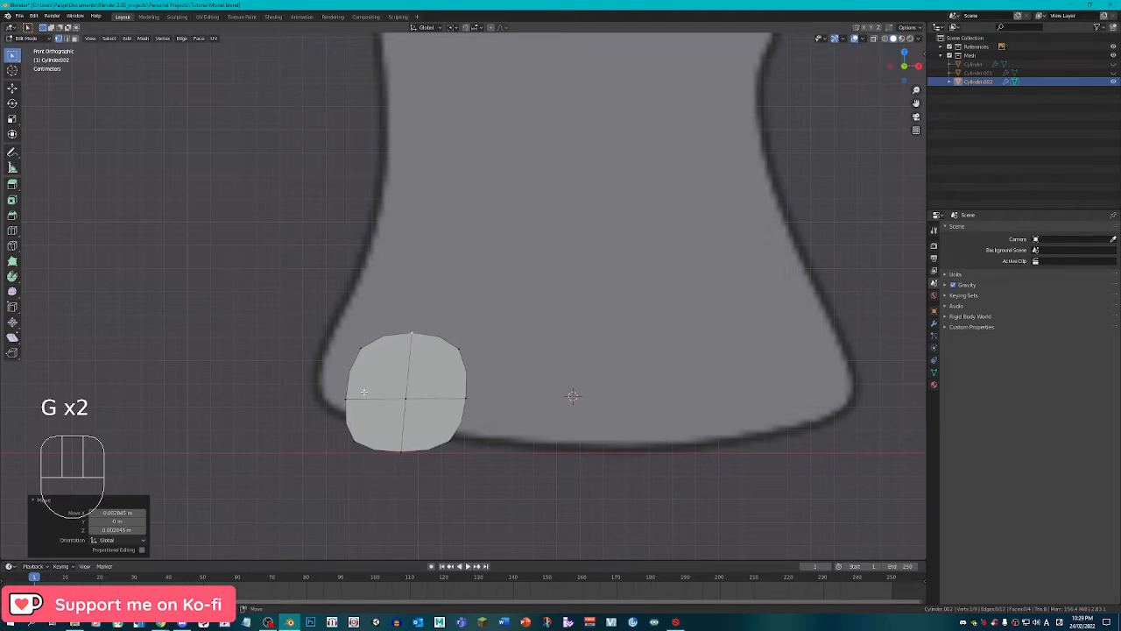
# Straighten the patch's two centre lines by scaling the vertical one to 0 along X and the horizontal one along Z.
pyautogui.click(359, 395)
pyautogui.press('s')
pyautogui.press('x')
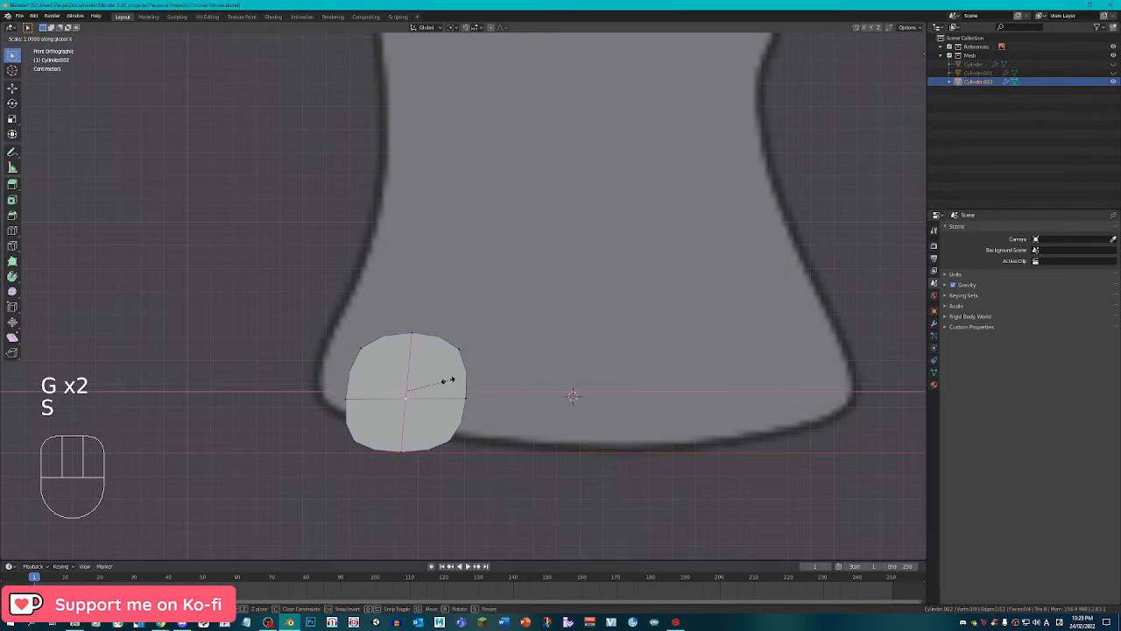
pyautogui.press('0')
pyautogui.press('Return')
pyautogui.keyDown('alt'); pyautogui.rightClick(425, 394); pyautogui.keyUp('alt')
pyautogui.press('s')
pyautogui.press('z')
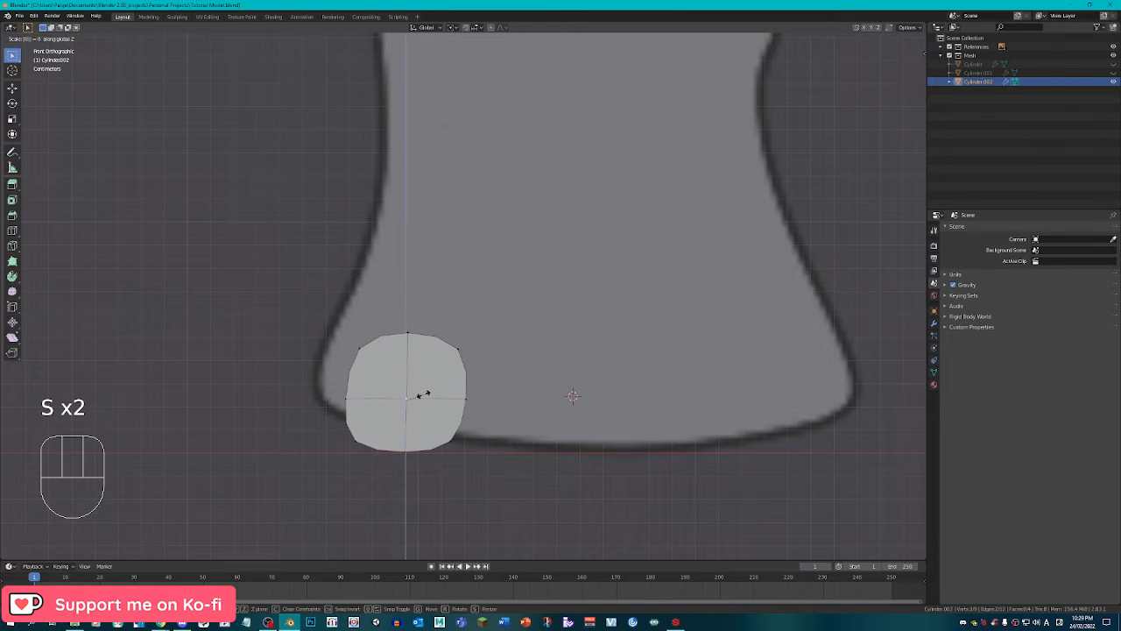
# Nudge the patch's lower outer corner vertex slightly outward and down to even out the outline.
pyautogui.rightClick(444, 334)
pyautogui.press('g')
pyautogui.click(477, 442)
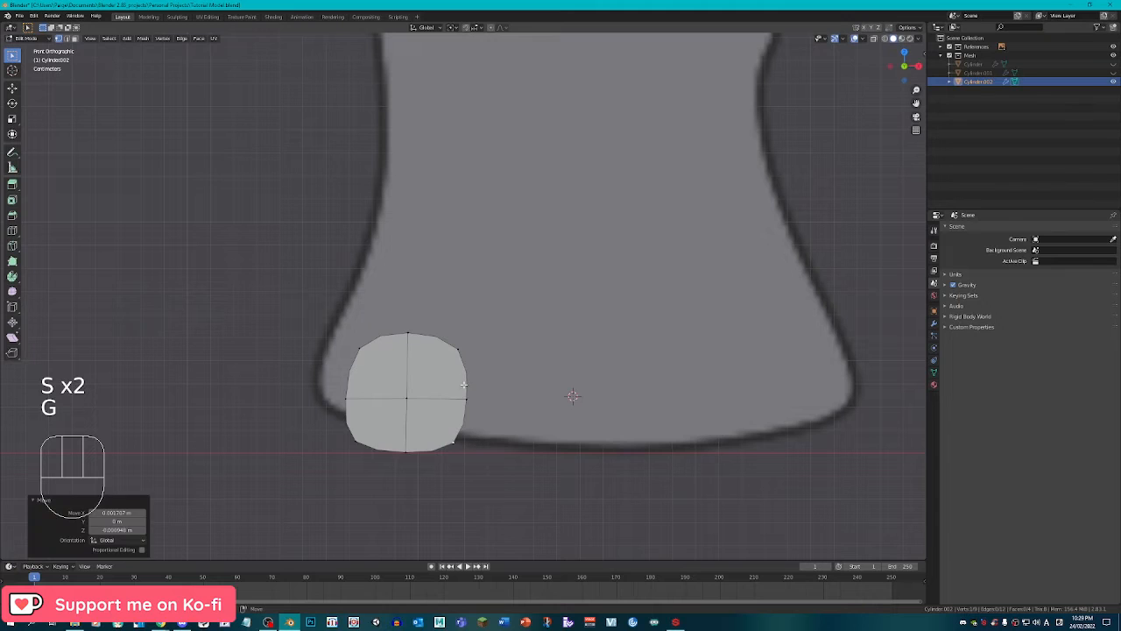
pyautogui.press('Tab')
pyautogui.press('a')
pyautogui.moveTo(498, 386)
pyautogui.mouseDown(button='middle')
pyautogui.moveTo(538, 368)
pyautogui.moveTo(492, 392)
pyautogui.mouseUp(button='middle')
# Select the entire toe patch again and flatten it by scaling to 0 along the Y axis.
pyautogui.press('Tab')
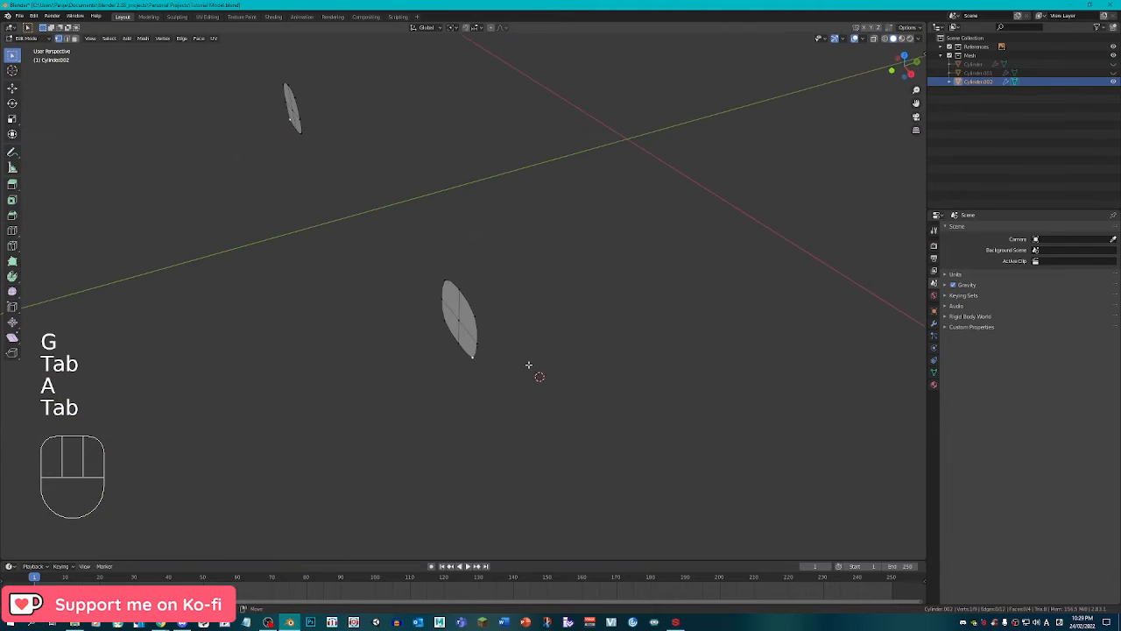
pyautogui.press('s')
pyautogui.rightClick(528, 366)
pyautogui.press('a')
pyautogui.press('s')
pyautogui.press('y')
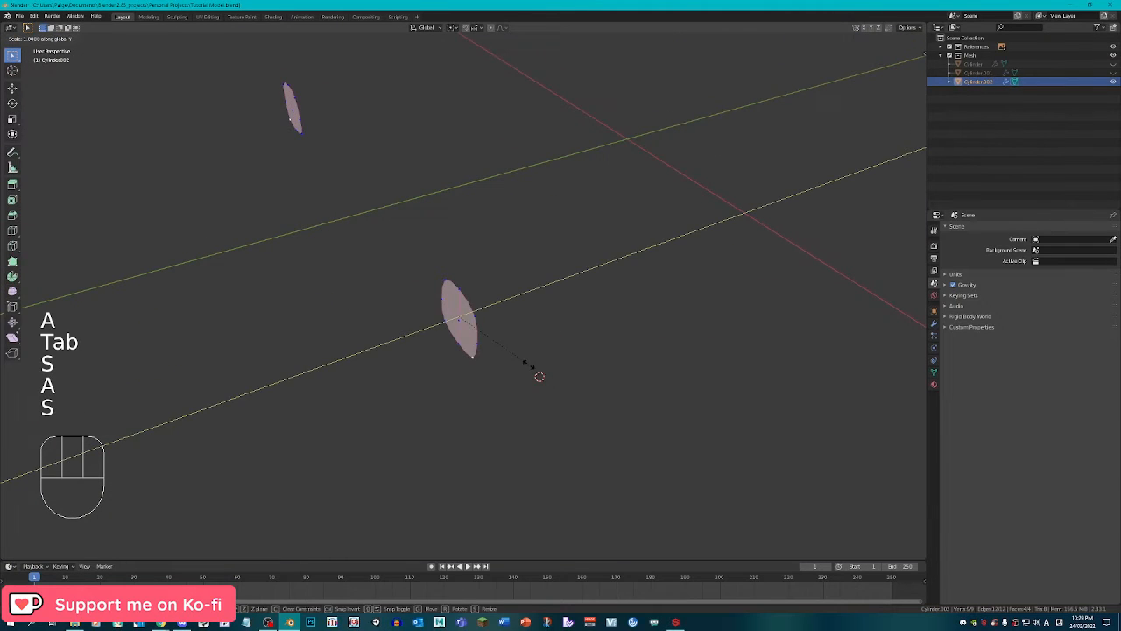
pyautogui.press('0')
pyautogui.press('Return')
# Extrude the flat toe patch forward along the Y axis into a solid toe block.
pyautogui.moveTo(528, 366); pyautogui.dragTo(455, 356, button='middle')
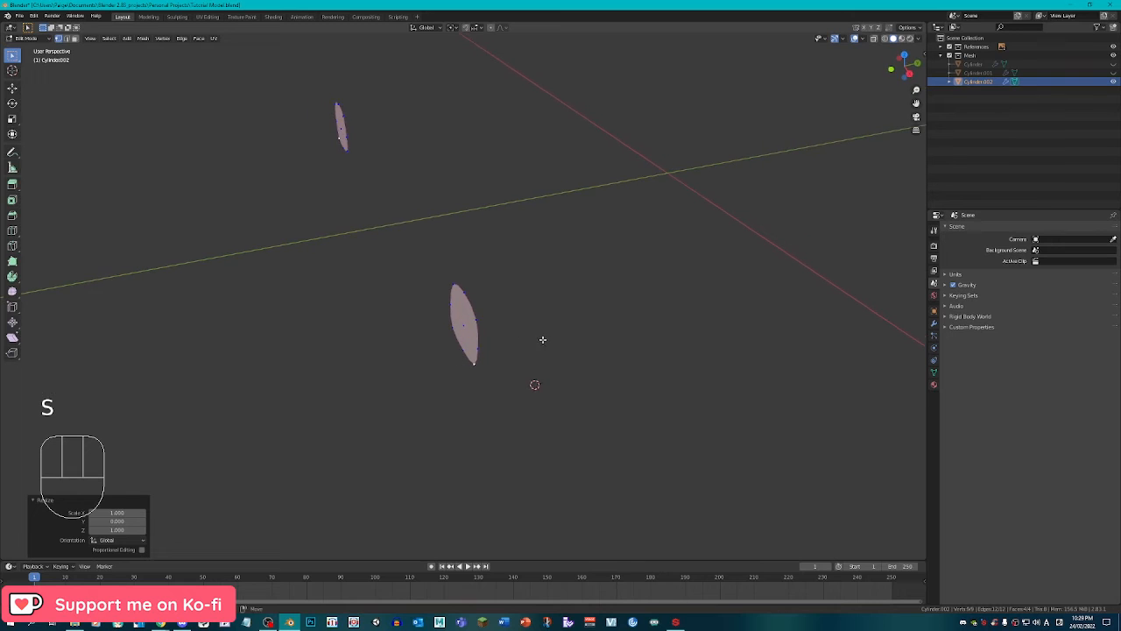
pyautogui.moveTo(542, 339); pyautogui.dragTo(543, 338, button='middle')
pyautogui.press('e')
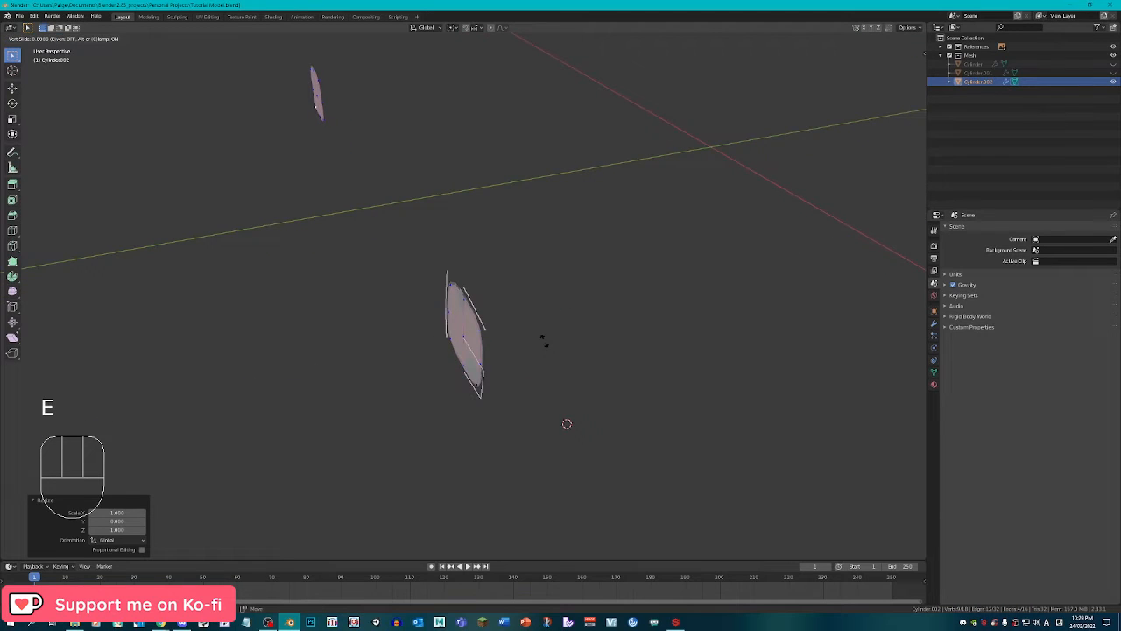
pyautogui.rightClick(544, 341)
pyautogui.press('g')
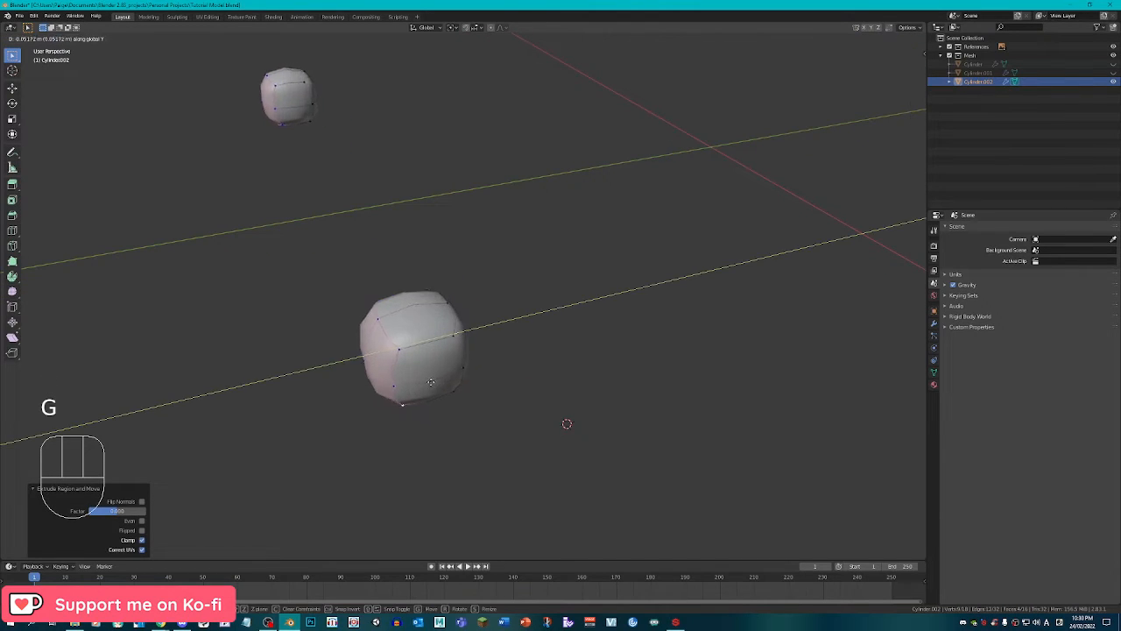
pyautogui.click(372, 424)
# Add two evenly spaced edge loops around the length of the toe block.
pyautogui.moveTo(394, 421)
pyautogui.mouseDown(button='middle')
pyautogui.moveTo(391, 463)
pyautogui.moveTo(394, 407)
pyautogui.mouseUp(button='middle')
pyautogui.hotkey('ctrl', 'r')
pyautogui.scroll(1, 390, 338)
pyautogui.click(390, 338)
pyautogui.rightClick(390, 338)
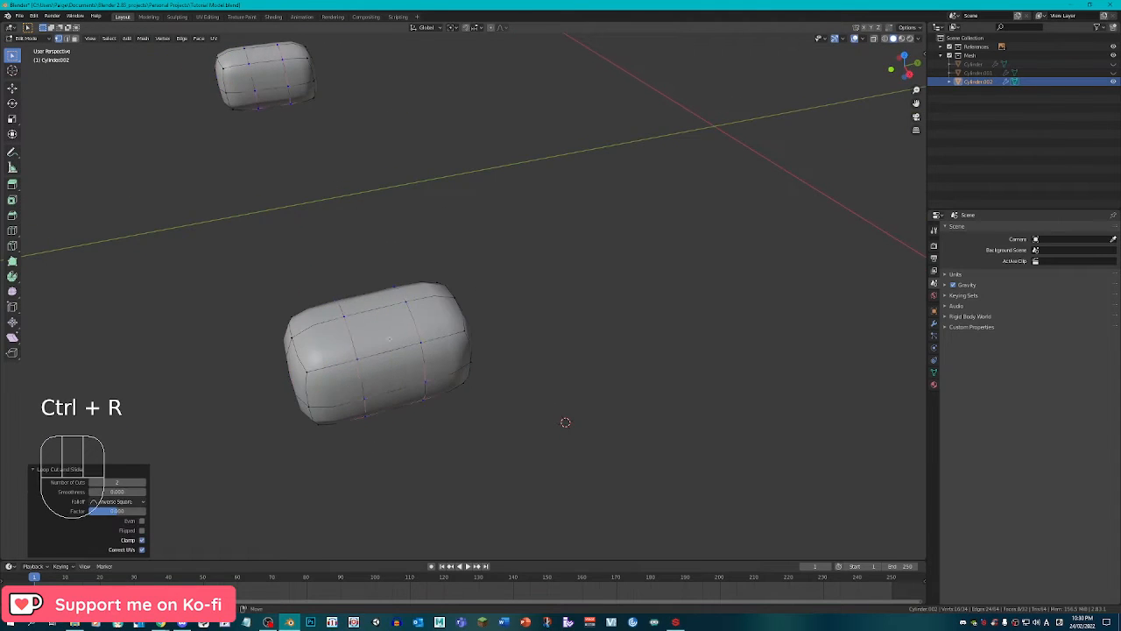
pyautogui.moveTo(390, 341); pyautogui.dragTo(479, 394, button='middle')
pyautogui.press('a')
pyautogui.press('q')
pyautogui.click(430, 465)
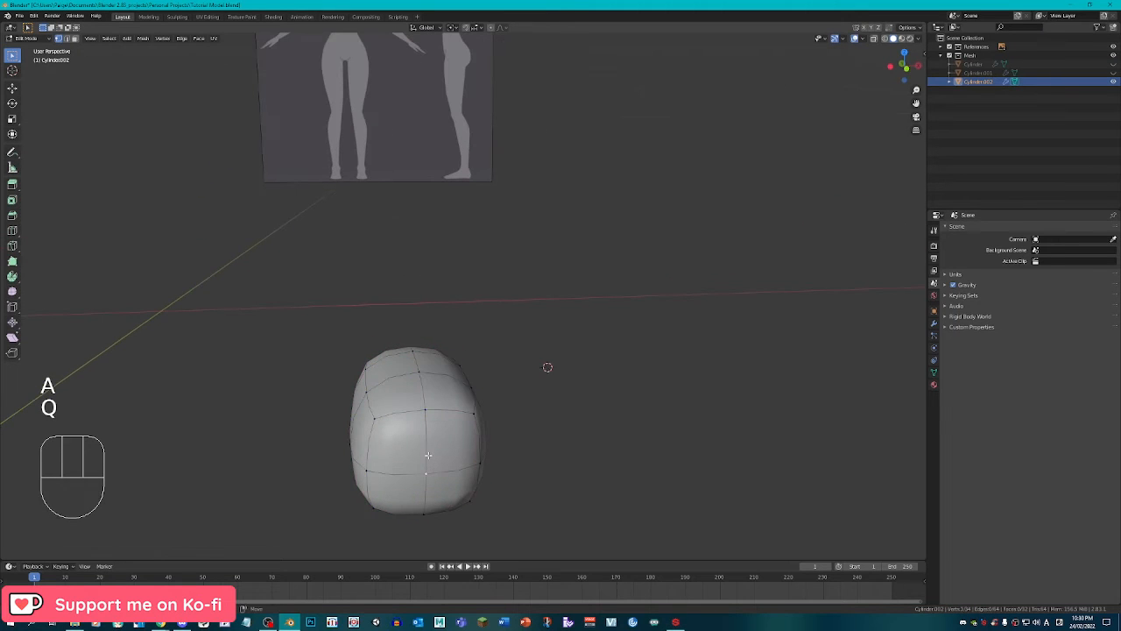
# Move the upper front edge of the toe back and down in side view to slope the tip.
pyautogui.press('KP_3')
pyautogui.press('KP_Enter')
pyautogui.keyDown('shift'); pyautogui.moveTo(428, 455); pyautogui.dragTo(524, 384, button='middle'); pyautogui.keyUp('shift')
pyautogui.scroll(2, 524, 385)
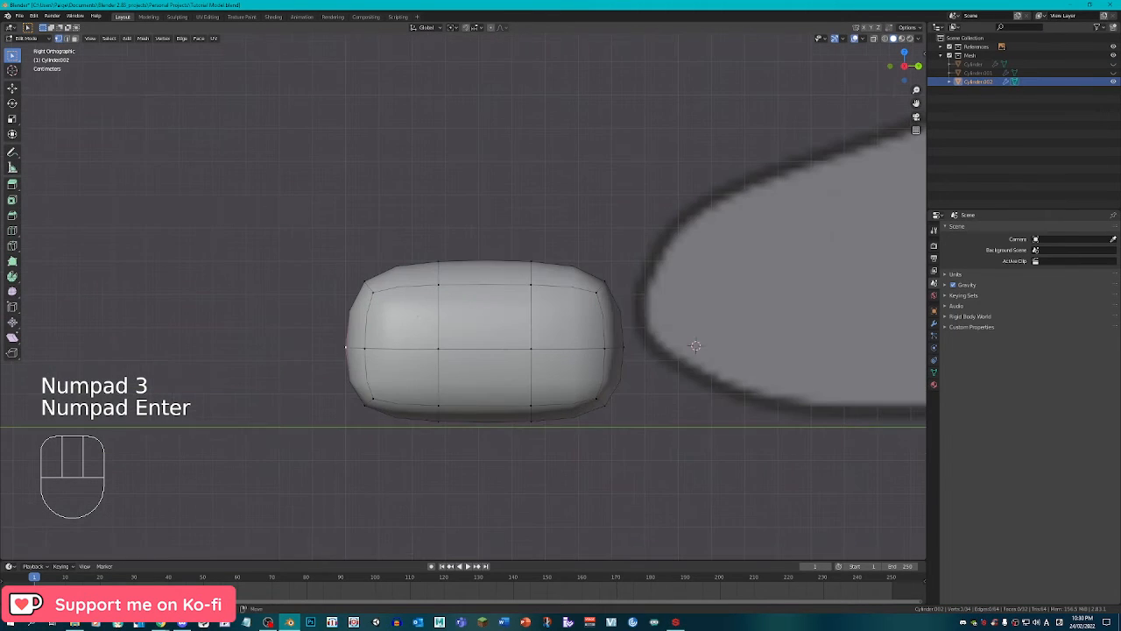
pyautogui.keyDown('alt'); pyautogui.click(331, 288); pyautogui.keyUp('alt')
pyautogui.click(350, 282)
pyautogui.press('g')
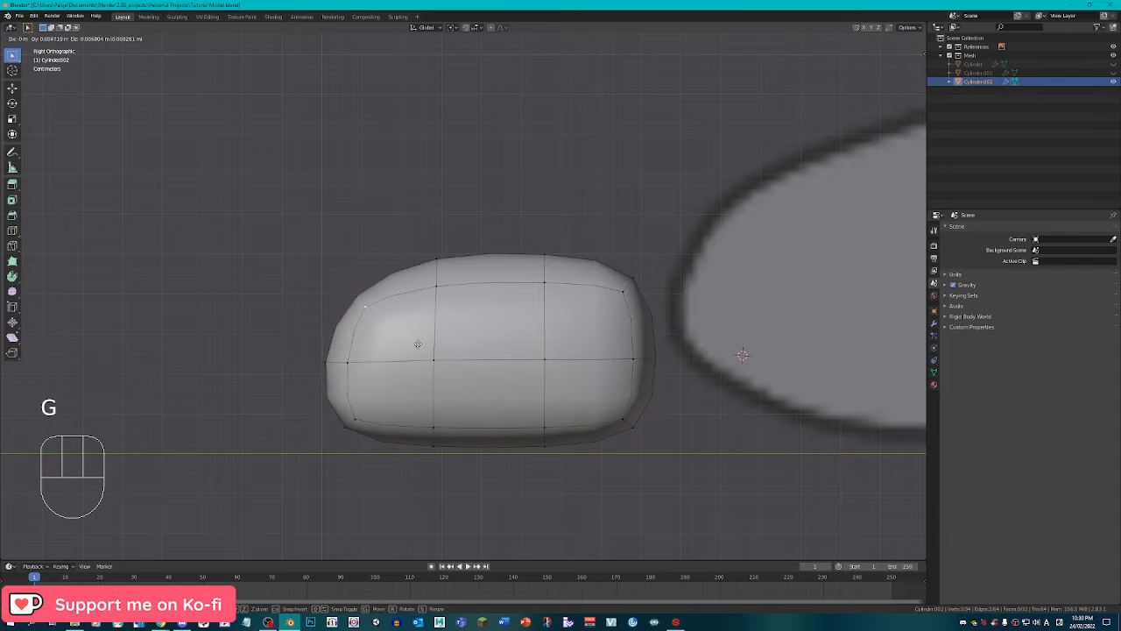
pyautogui.click(433, 355)
# Scale down the height of the two middle edge loops along Z and lower them to slim the toe.
pyautogui.keyDown('alt'); pyautogui.click(434, 350); pyautogui.keyUp('alt')
pyautogui.keyDown('alt'); pyautogui.keyDown('shift'); pyautogui.click(545, 333); pyautogui.keyUp('shift'); pyautogui.keyUp('alt')
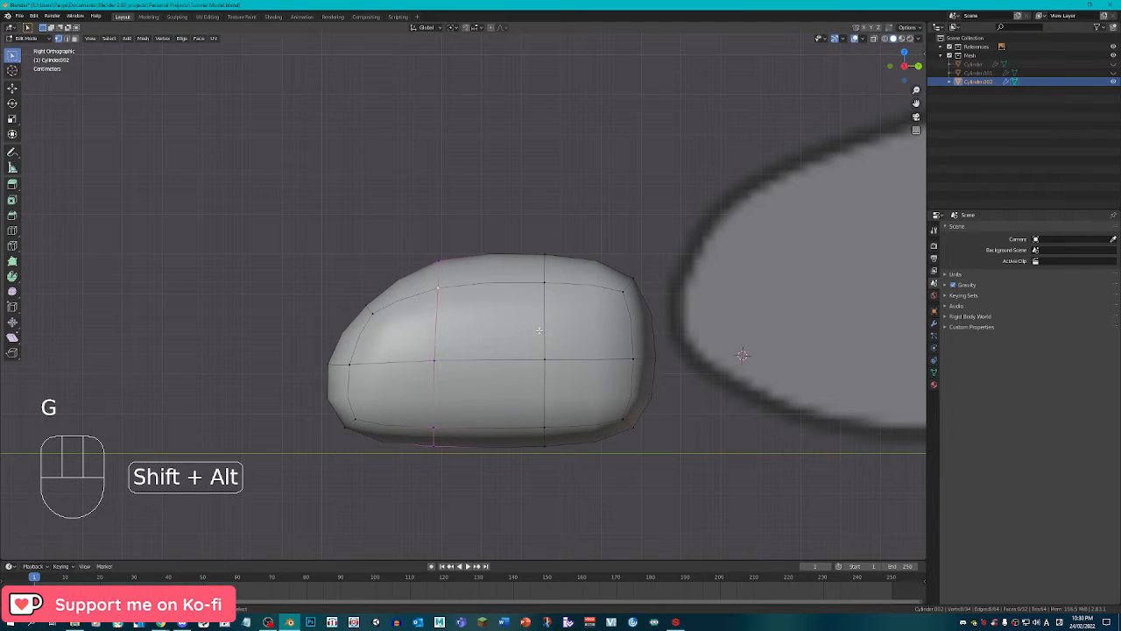
pyautogui.press('s')
pyautogui.click(547, 335)
pyautogui.press('g')
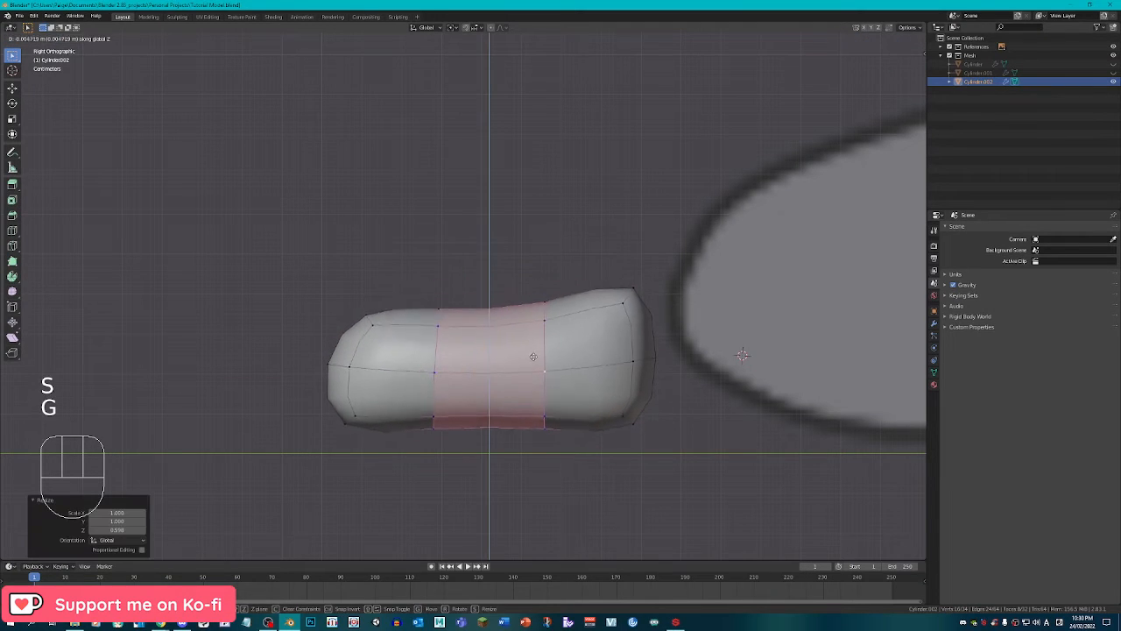
pyautogui.click(640, 328)
# Adjust the upper back edge of the toe slightly and spread the two middle edge loops farther apart along its length.
pyautogui.hotkey('alt', 'a')
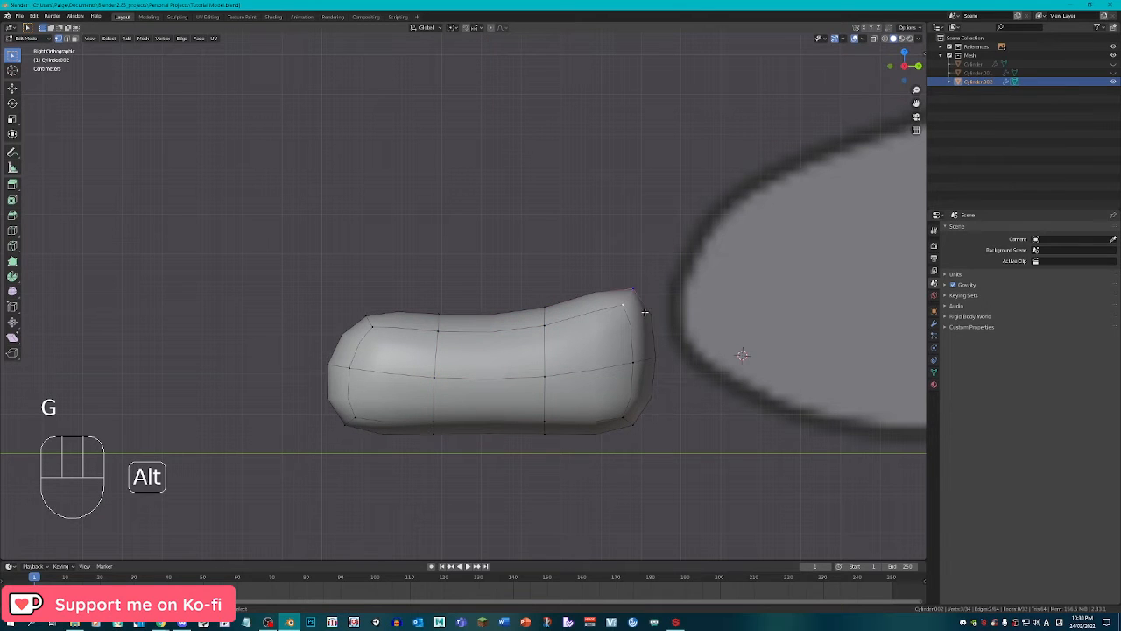
pyautogui.click(645, 312)
pyautogui.keyDown('alt'); pyautogui.rightClick(541, 325); pyautogui.keyUp('alt')
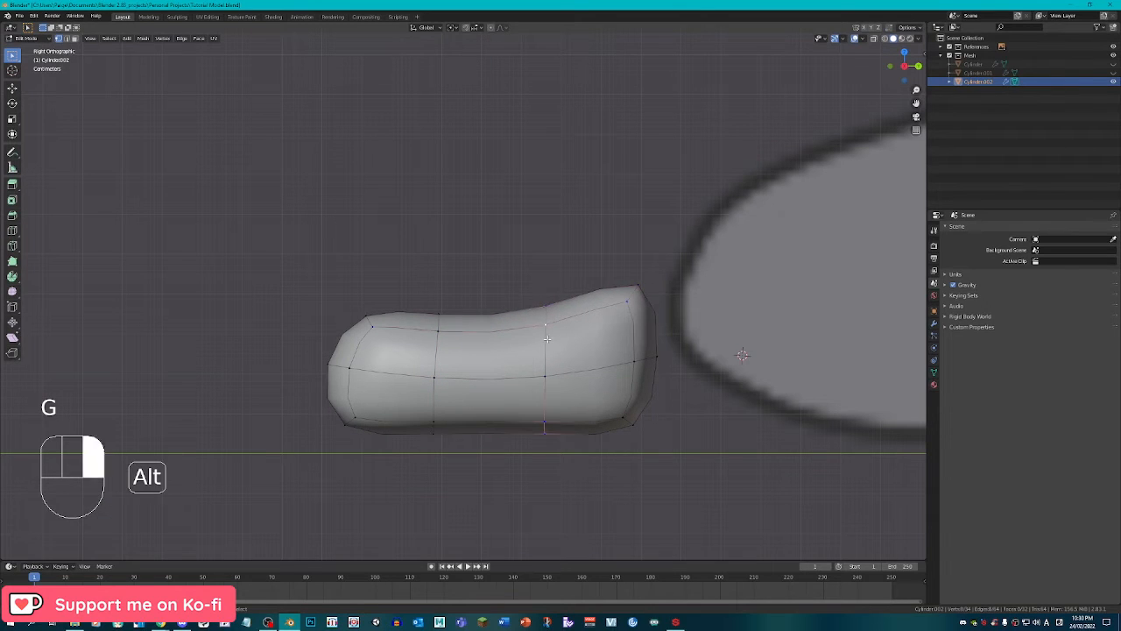
pyautogui.press('s')
pyautogui.click(678, 387)
# Add an edge loop midway between the toe's two middle loops and raise its bottom vertices along Z to crease the underside.
pyautogui.click(494, 329)
pyautogui.rightClick(544, 390)
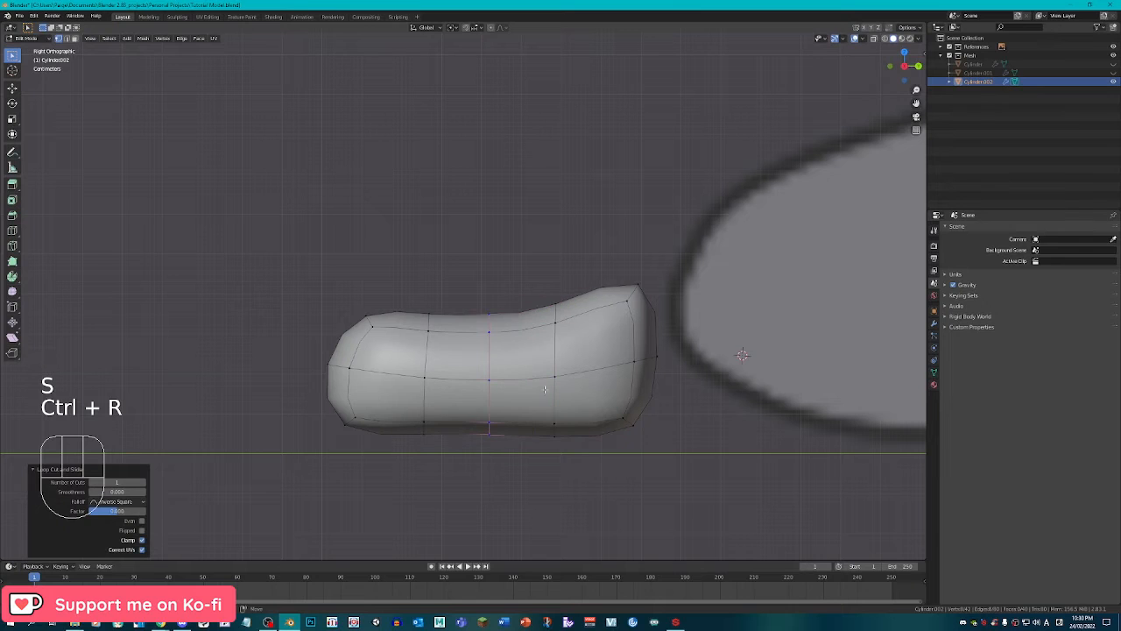
pyautogui.click(494, 425)
pyautogui.press('c')
pyautogui.scroll(4, 492, 439)
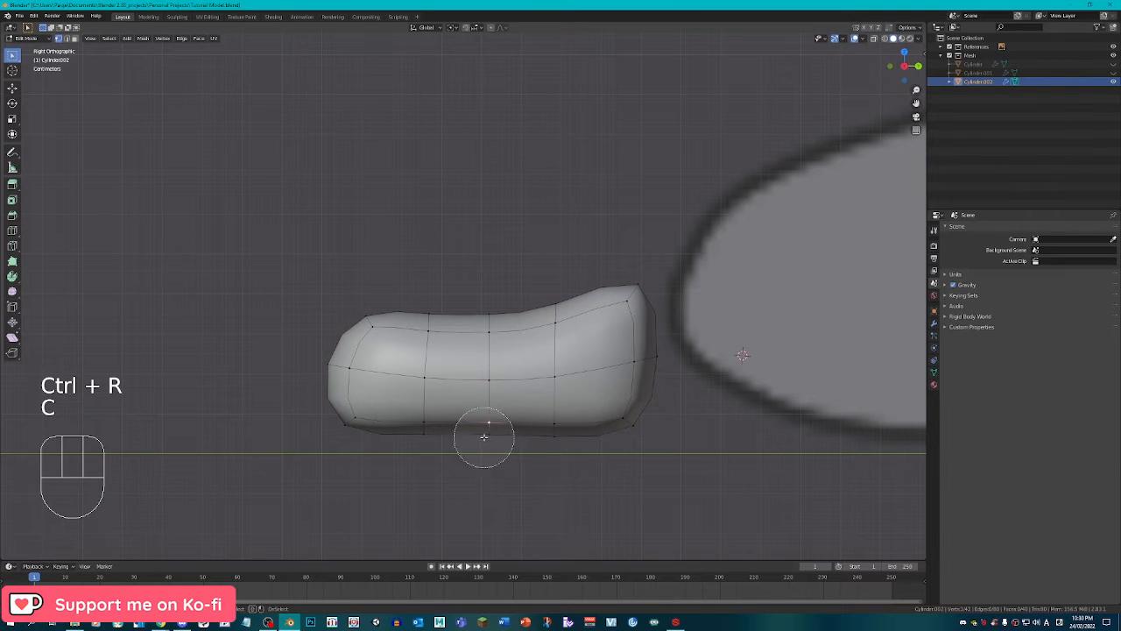
pyautogui.rightClick(484, 438)
pyautogui.click(874, 40)
pyautogui.press('c')
pyautogui.rightClick(476, 431)
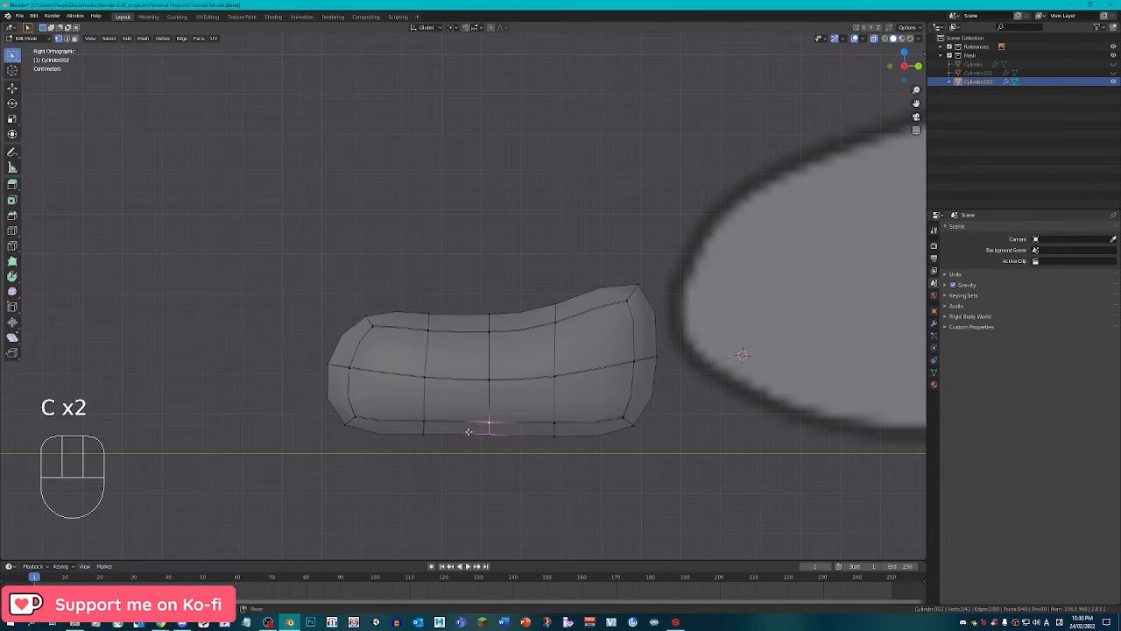
pyautogui.press('g')
pyautogui.press('g')
pyautogui.click(528, 428)
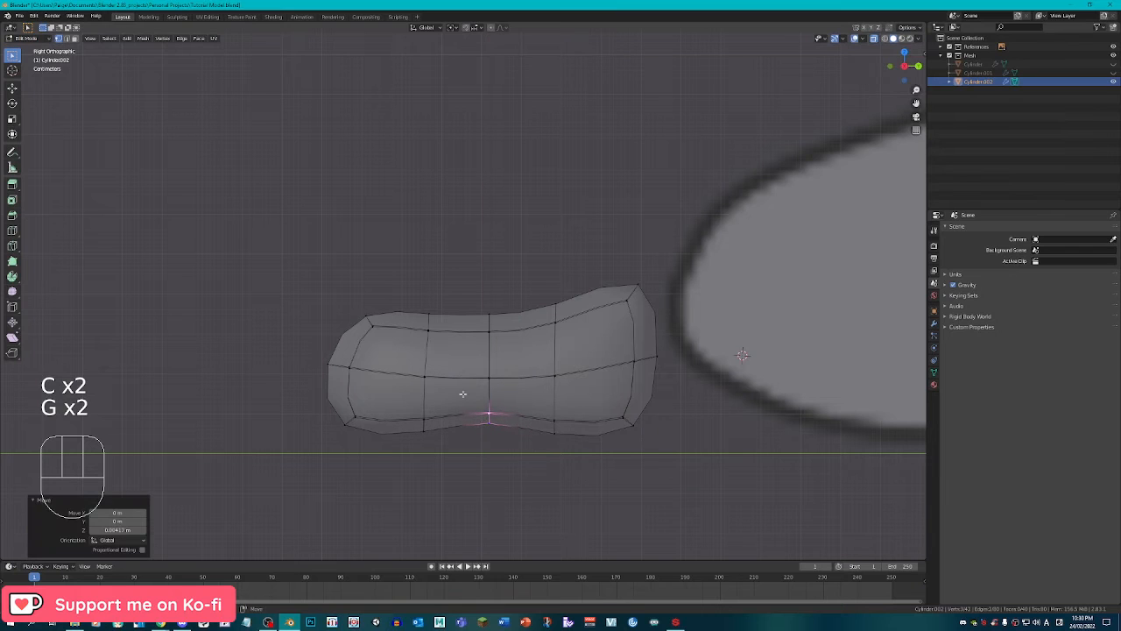
# Add one supporting edge loop close to each side of the toe's central crease loop.
pyautogui.click(473, 345)
pyautogui.click(490, 348)
pyautogui.hotkey('ctrl', 'r')
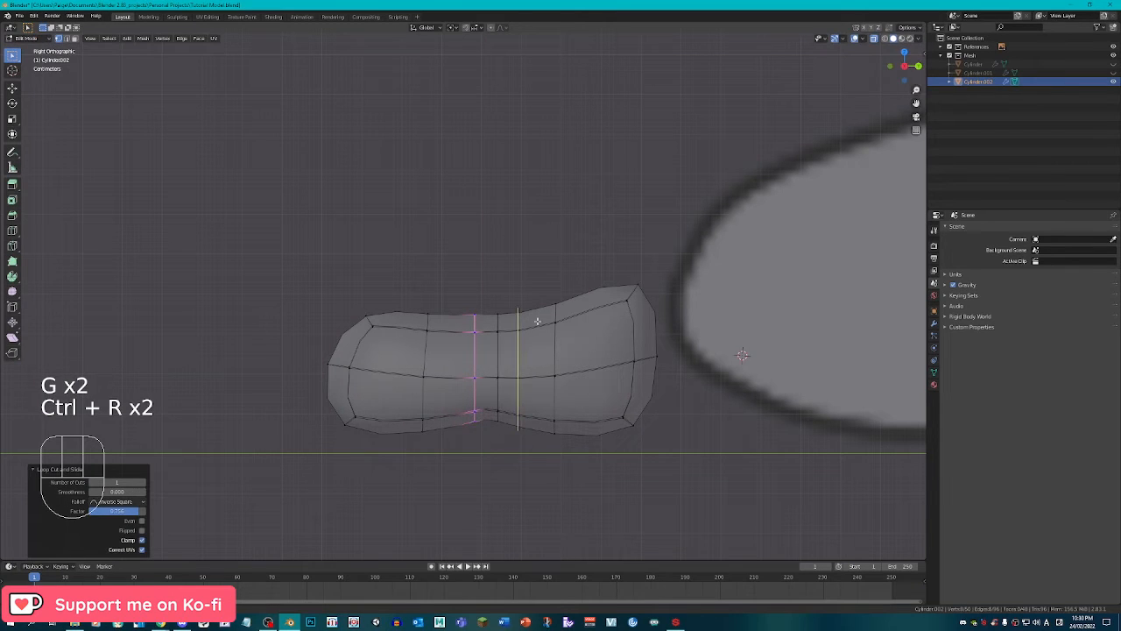
pyautogui.click(522, 324)
pyautogui.click(520, 326)
pyautogui.scroll(2, 491, 403)
# Lower the bottom vertices of the two supporting loops along Z to sharpen the crease under the toe.
pyautogui.press('c')
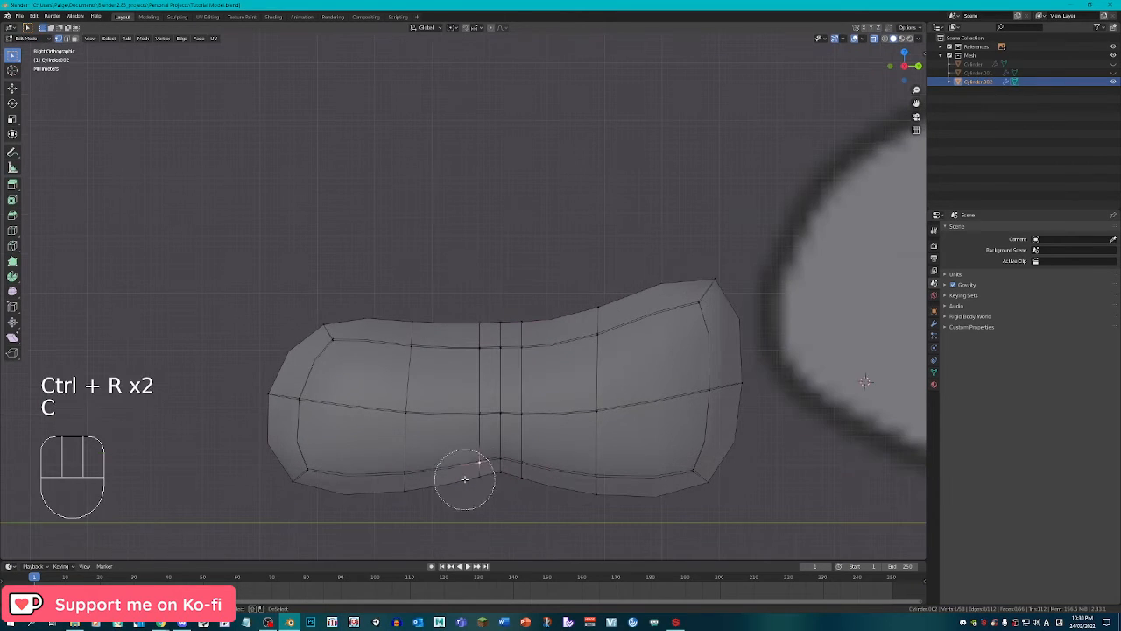
pyautogui.rightClick(545, 465)
pyautogui.press('g')
pyautogui.click(555, 479)
pyautogui.press('s')
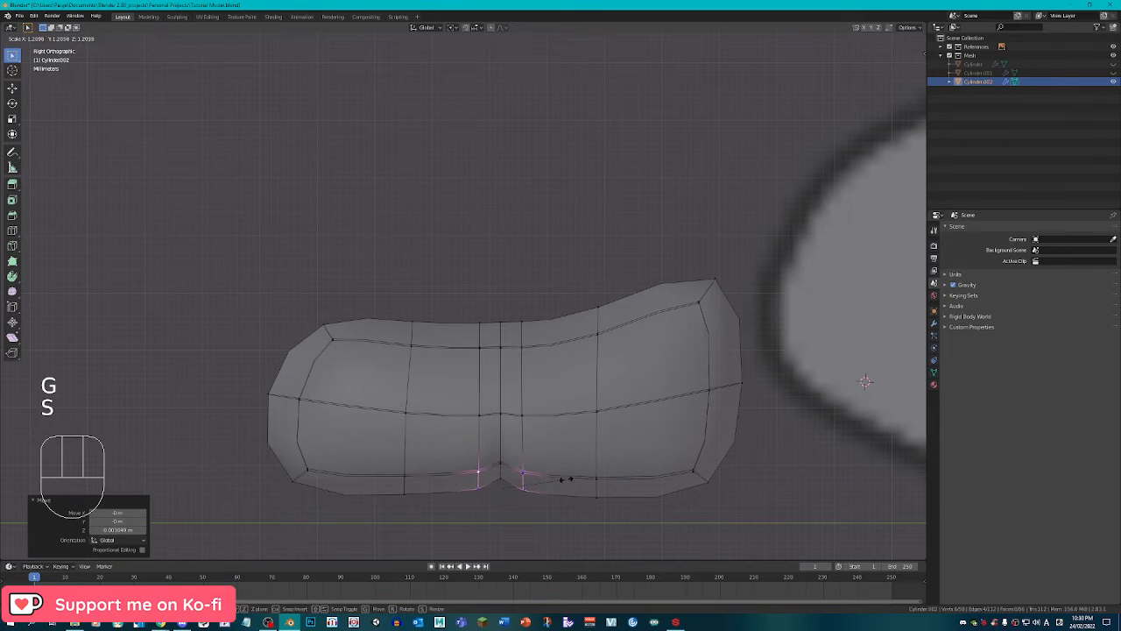
pyautogui.rightClick(577, 477)
pyautogui.press('g')
pyautogui.middleClick(574, 480)
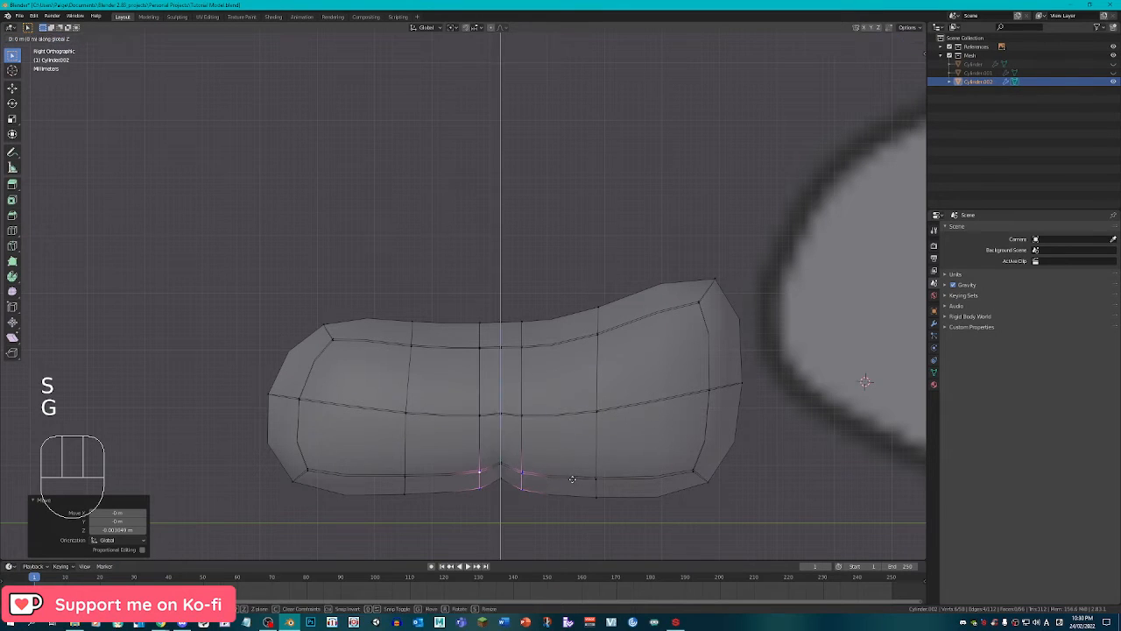
pyautogui.click(577, 480)
# Slide the two supporting edge loops slightly outward, away from the central crease loop.
pyautogui.click(450, 478)
pyautogui.keyDown('alt'); pyautogui.click(479, 471); pyautogui.keyUp('alt')
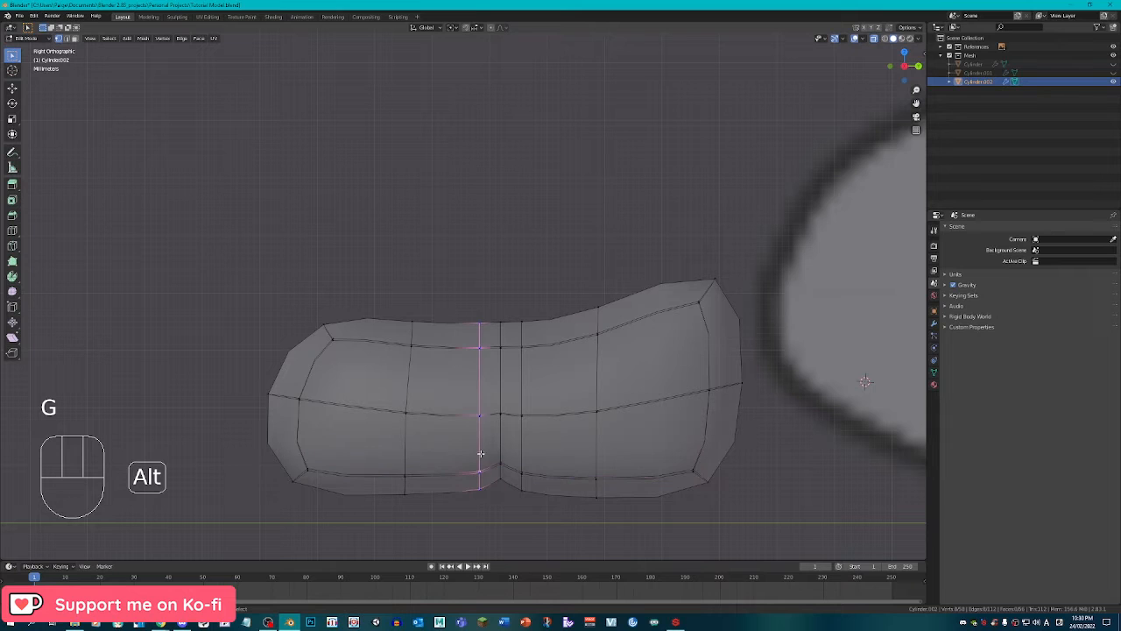
pyautogui.press('g')
pyautogui.click(562, 469)
pyautogui.keyDown('alt'); pyautogui.click(522, 422); pyautogui.keyUp('alt')
pyautogui.press('g')
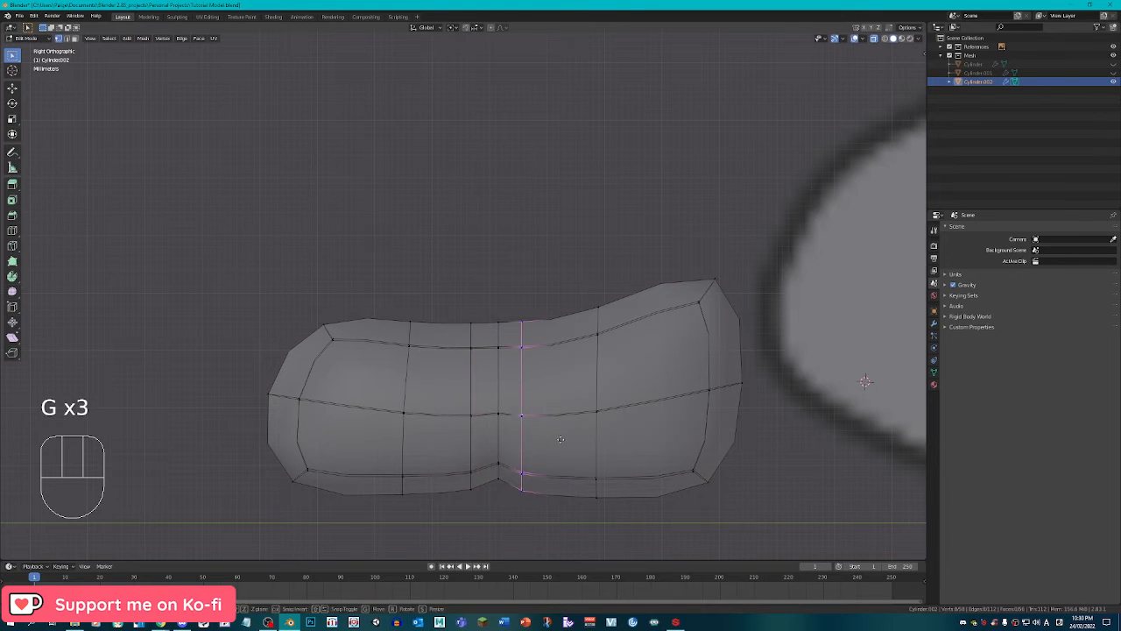
pyautogui.click(526, 451)
# Move the upper front edge of the toe forward and down to slope the tip further.
pyautogui.keyDown('shift'); pyautogui.moveTo(523, 453); pyautogui.dragTo(546, 427, button='middle'); pyautogui.keyUp('shift')
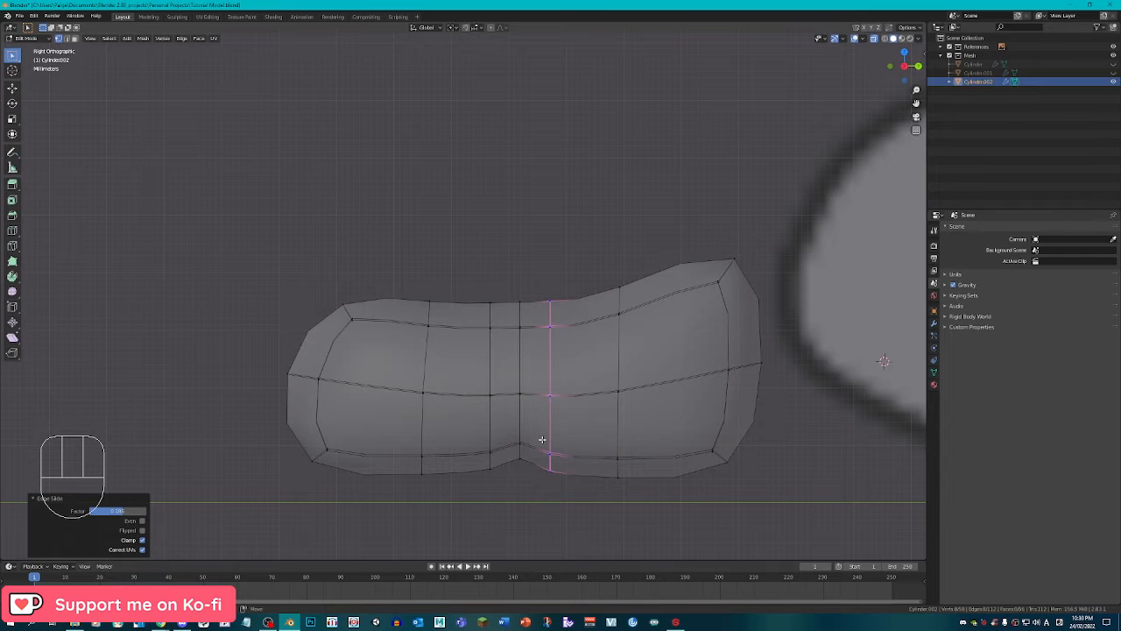
pyautogui.scroll(1, 631, 514)
pyautogui.scroll(-1, 508, 409)
pyautogui.keyDown('shift'); pyautogui.moveTo(458, 354); pyautogui.dragTo(480, 323, button='middle'); pyautogui.keyUp('shift')
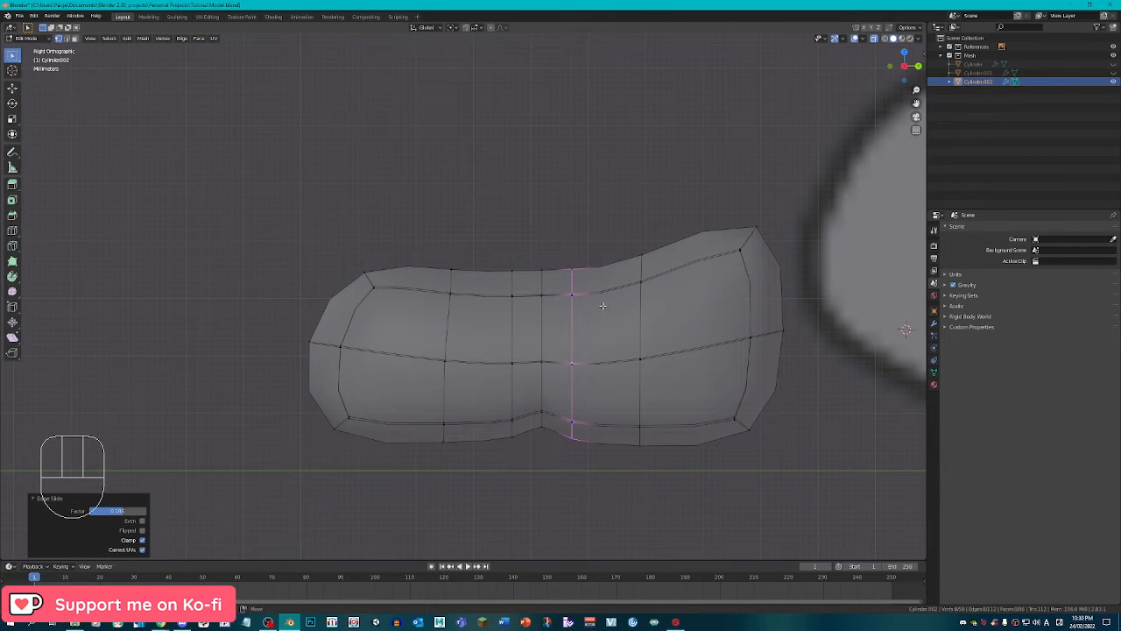
pyautogui.hotkey('alt', 'a')
pyautogui.press('c')
pyautogui.press('g')
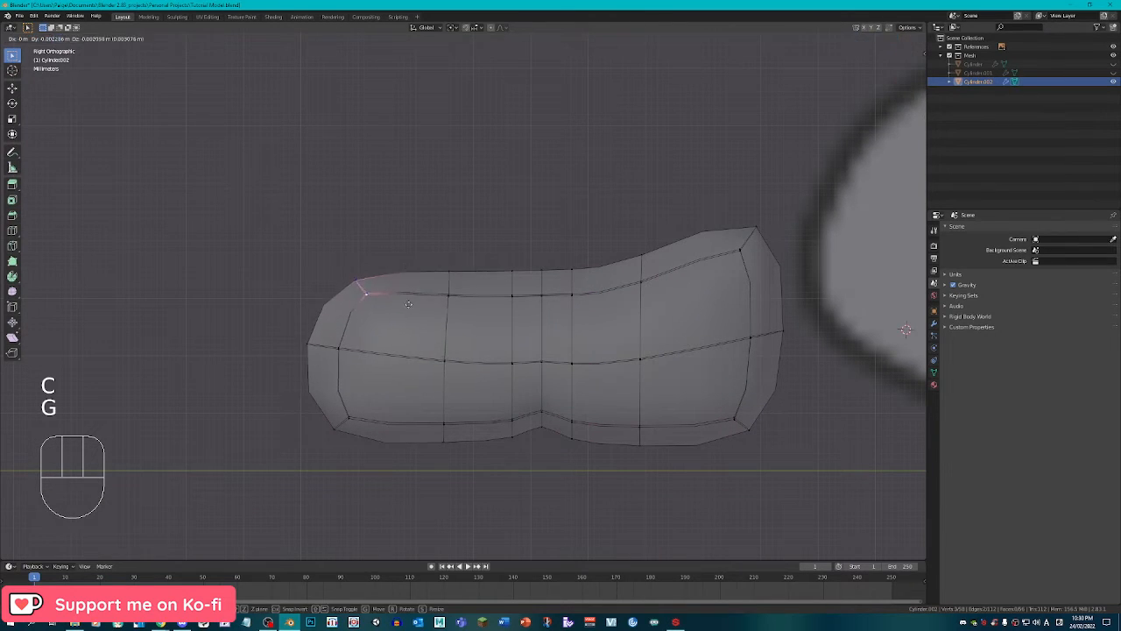
pyautogui.click(378, 329)
# Flatten the horizontal edge loop around the toe's sides along Z and slide it slightly down.
pyautogui.keyDown('alt'); pyautogui.click(350, 355); pyautogui.keyUp('alt')
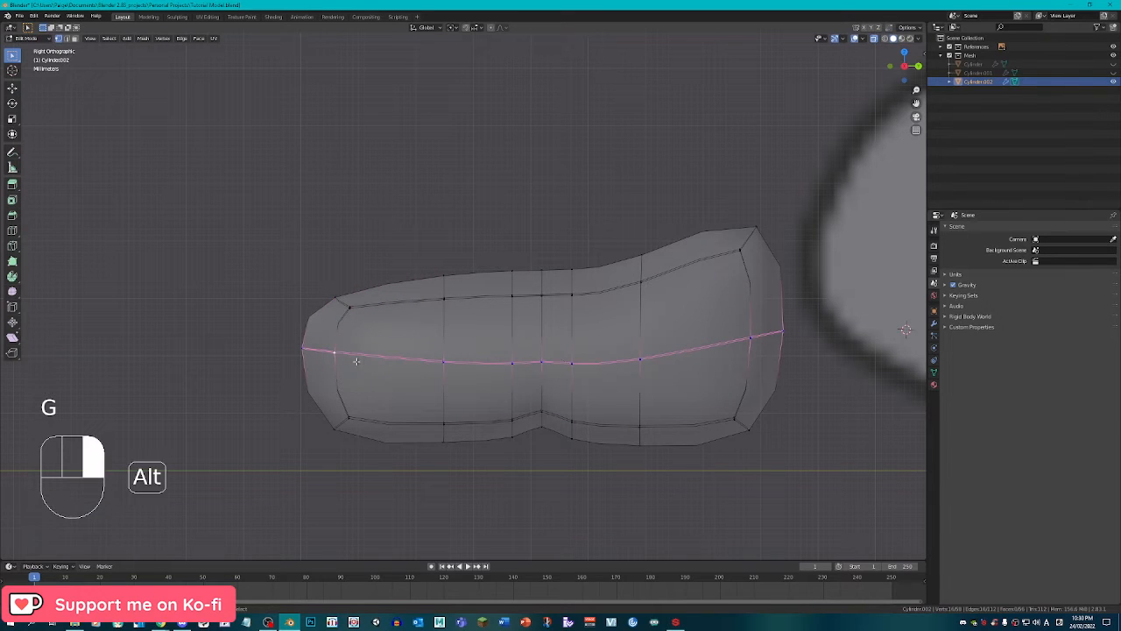
pyautogui.press('s')
pyautogui.press('z')
pyautogui.click(644, 394)
pyautogui.press('g')
pyautogui.press('g')
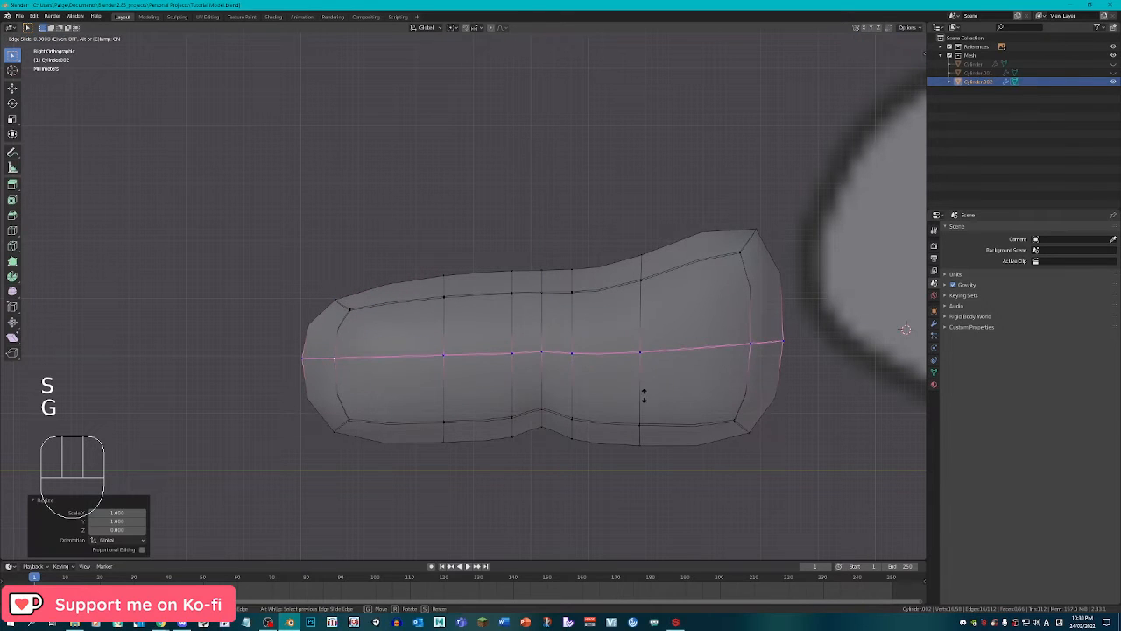
pyautogui.click(645, 403)
pyautogui.click(603, 288)
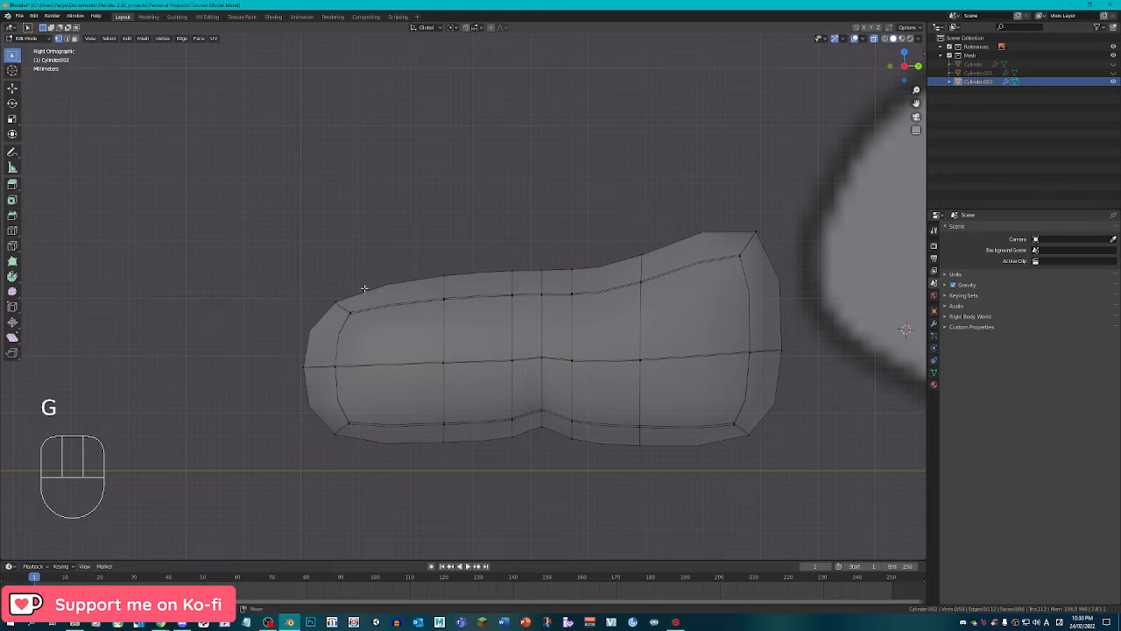
# Move the upper front edge and the mid-height front edge of the toe forward and slightly down to round the tip.
pyautogui.rightClick(350, 312)
pyautogui.press('c')
pyautogui.click(350, 309)
pyautogui.rightClick(351, 309)
pyautogui.press('g')
pyautogui.click(328, 318)
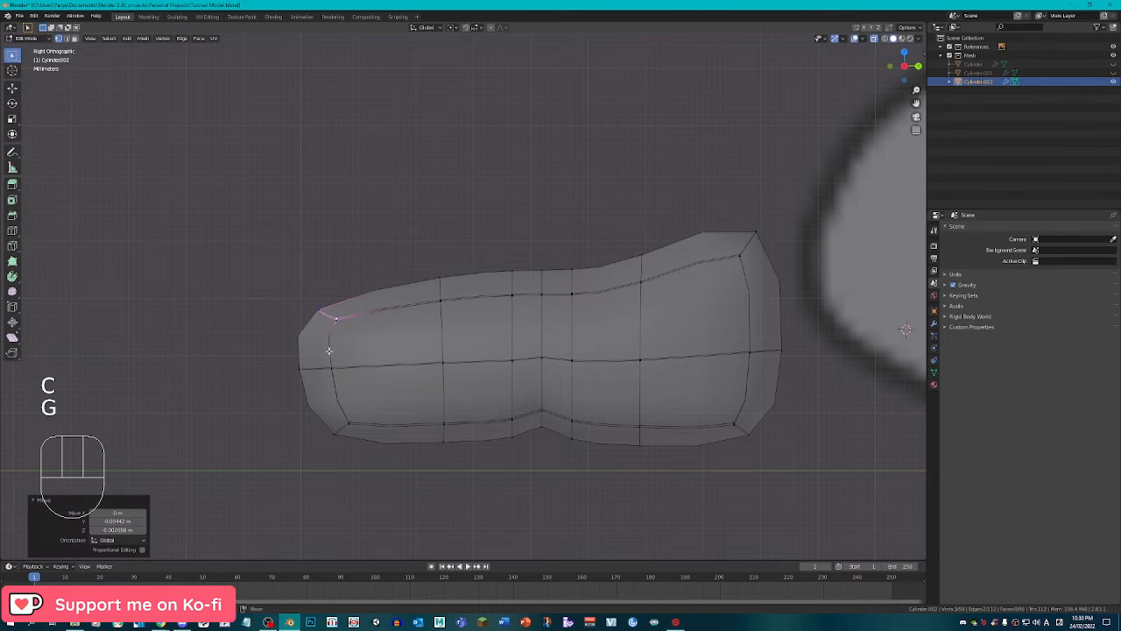
pyautogui.rightClick(332, 367)
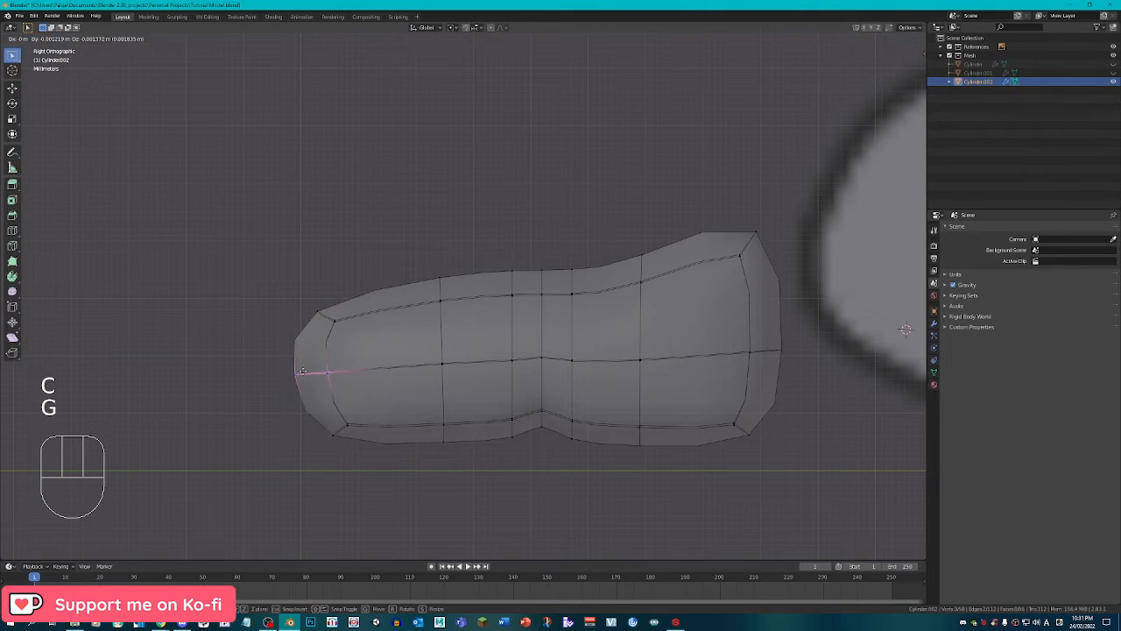
pyautogui.click(295, 374)
# Adjust the position of the upper back edge of the toe slightly in side view.
pyautogui.keyDown('alt'); pyautogui.rightClick(753, 246); pyautogui.keyUp('alt')
pyautogui.scroll(-2, 748, 245)
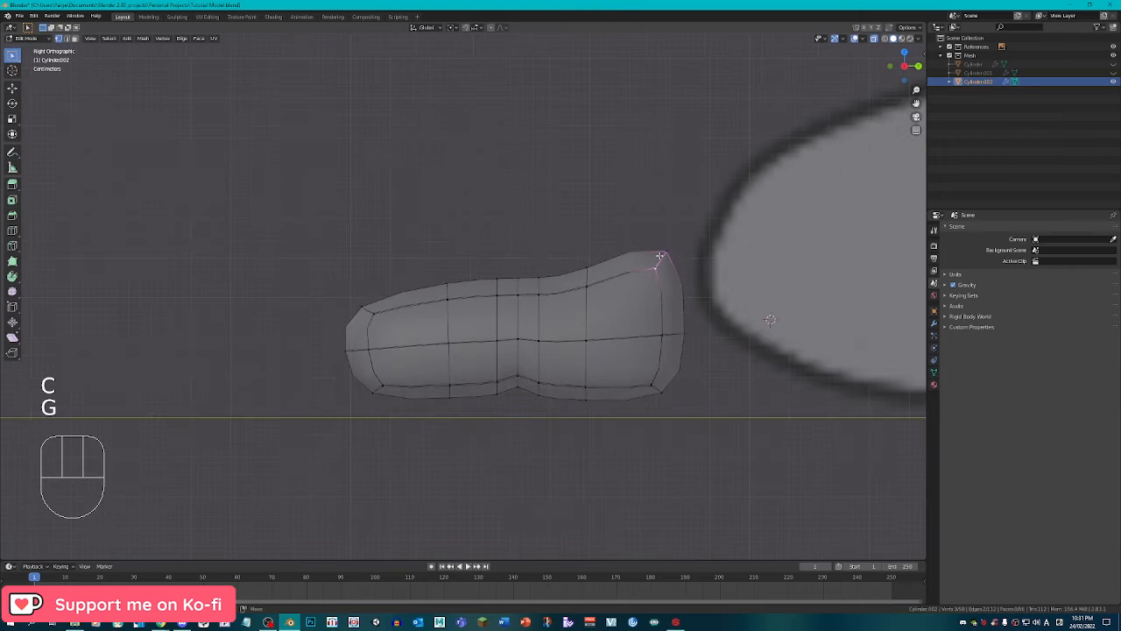
pyautogui.scroll(1, 736, 259)
pyautogui.press('g')
pyautogui.click(725, 271)
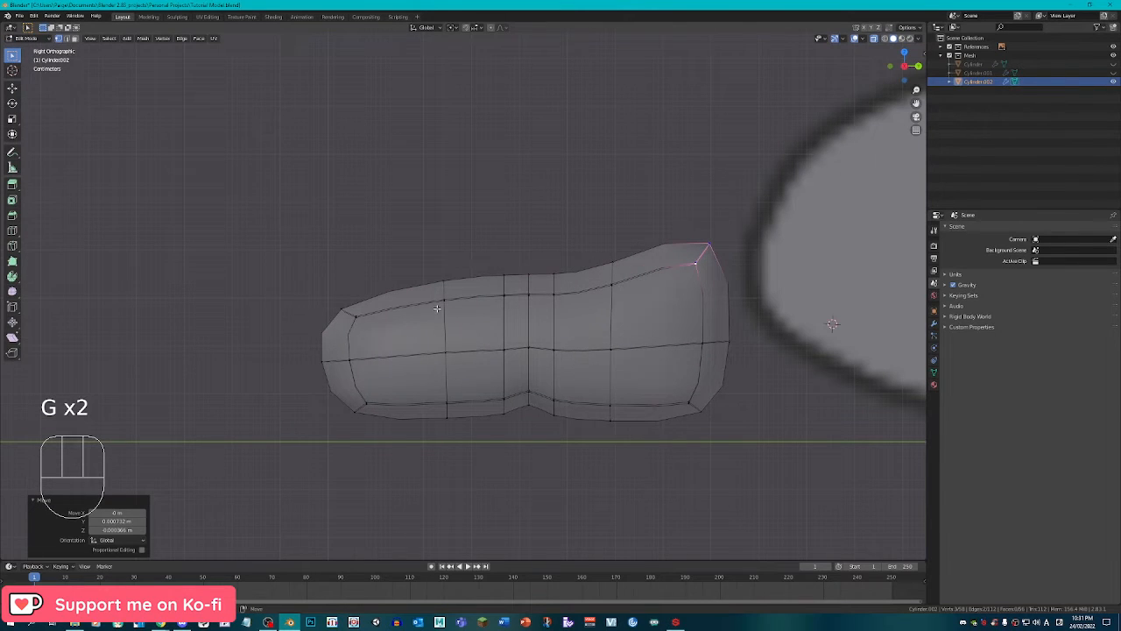
# Add an edge loop between the toe tip and the nearest loop, and slide it slightly back from the tip.
pyautogui.scroll(1, 437, 308)
pyautogui.hotkey('ctrl', 'r')
pyautogui.click(403, 292)
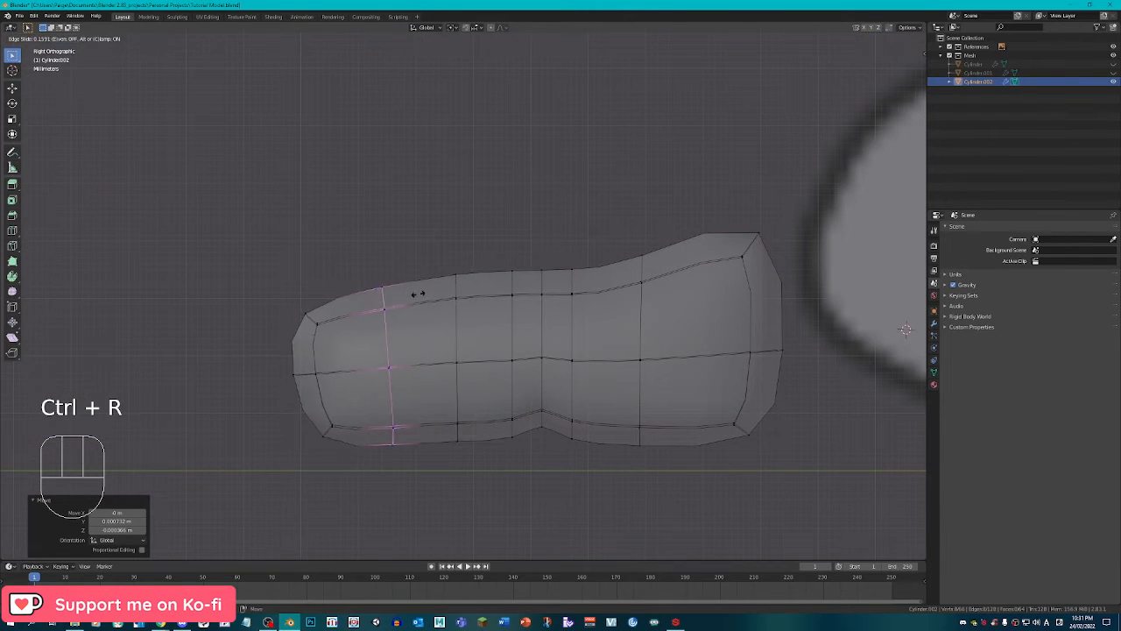
pyautogui.click(417, 294)
pyautogui.press('g')
pyautogui.press('g')
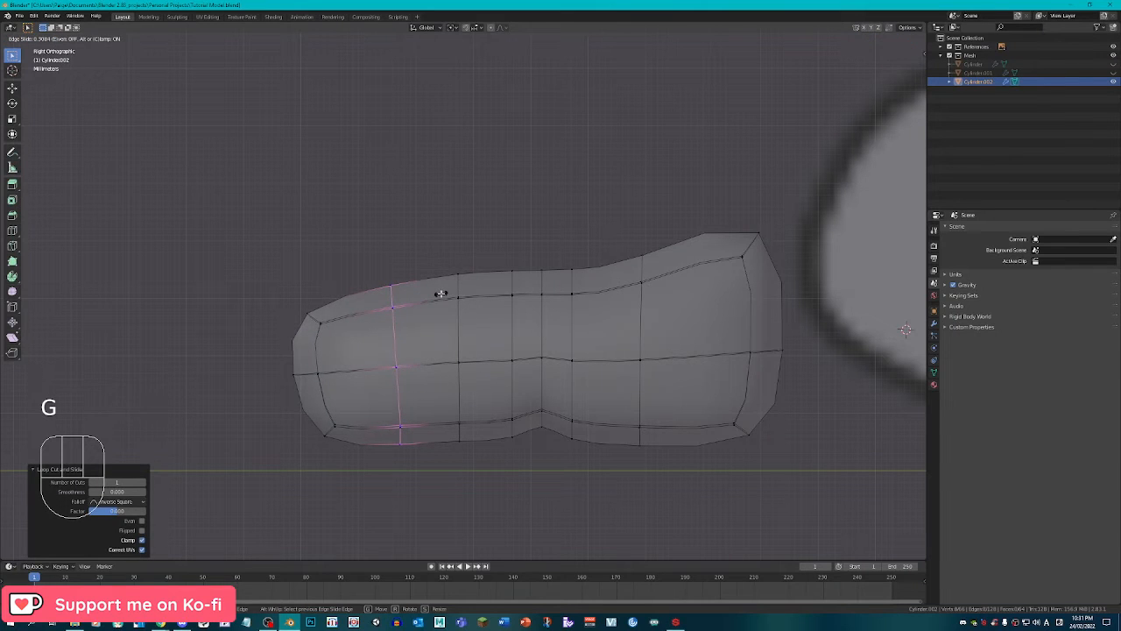
pyautogui.click(441, 294)
# Scale the entire toe mesh down along X to make it narrower.
pyautogui.moveTo(441, 293); pyautogui.dragTo(526, 373, button='middle')
pyautogui.press('a')
pyautogui.press('s')
pyautogui.press('x')
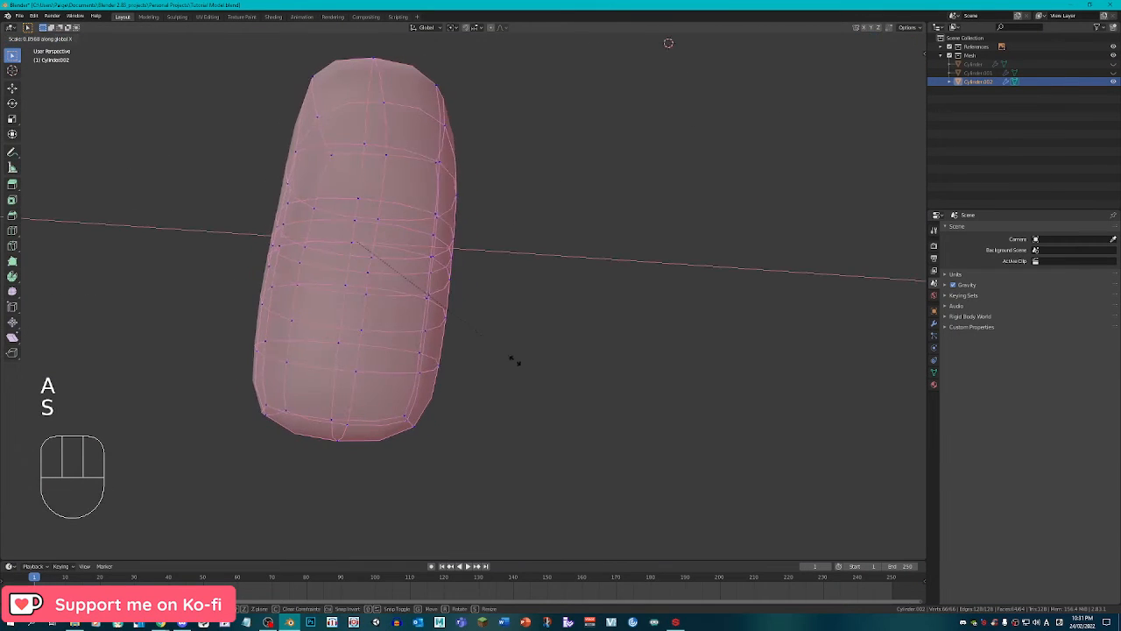
pyautogui.click(490, 358)
# Select the three edge loops at the crease and scale them down along X to pinch the toe's waist.
pyautogui.moveTo(450, 365); pyautogui.dragTo(492, 403, button='middle')
pyautogui.keyDown('alt'); pyautogui.click(473, 271); pyautogui.keyUp('alt')
pyautogui.keyDown('alt'); pyautogui.keyDown('shift'); pyautogui.click(492, 245); pyautogui.keyUp('shift'); pyautogui.keyUp('alt')
pyautogui.keyDown('alt'); pyautogui.keyDown('shift'); pyautogui.click(502, 293); pyautogui.keyUp('shift'); pyautogui.keyUp('alt')
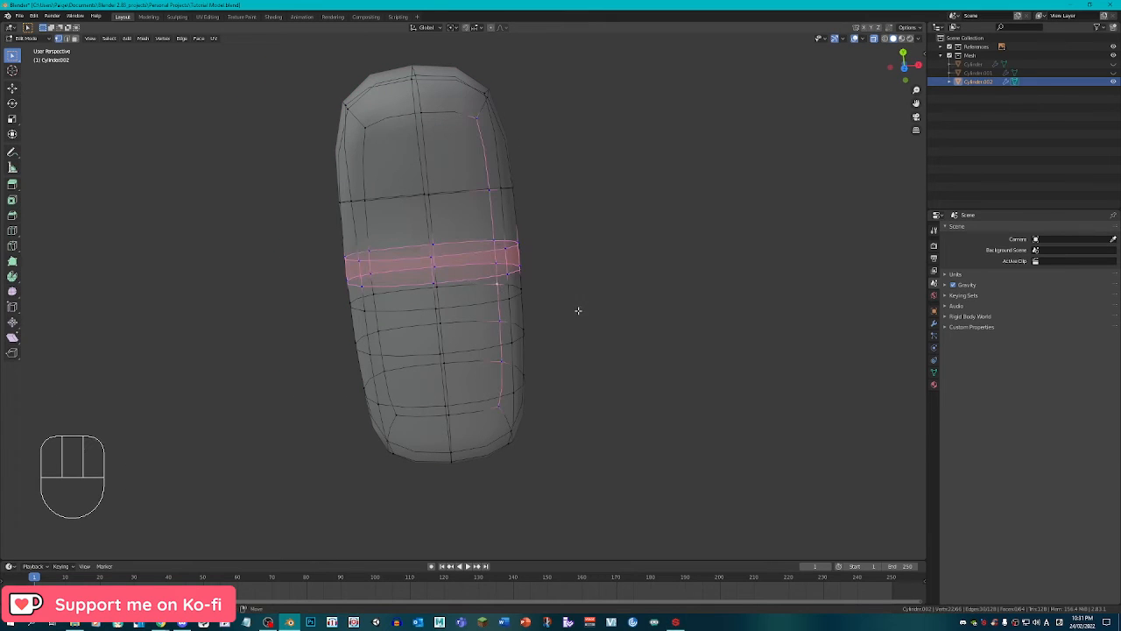
pyautogui.hotkey('ctrl', 'z')
pyautogui.keyDown('alt'); pyautogui.keyDown('shift'); pyautogui.click(500, 289); pyautogui.keyUp('shift'); pyautogui.keyUp('alt')
pyautogui.press('s')
pyautogui.press('x')
pyautogui.click(569, 340)
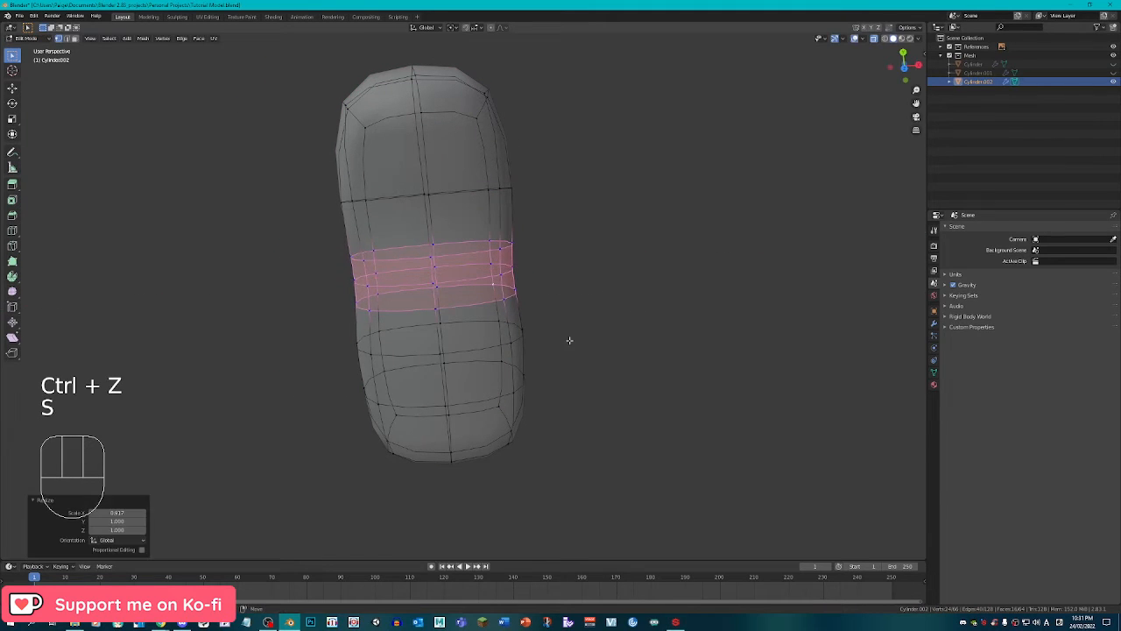
# Scale the two edge loops between the crease and the toe tip slightly along X, one at a time.
pyautogui.keyDown('alt'); pyautogui.click(543, 338); pyautogui.keyUp('alt')
pyautogui.press('s')
pyautogui.press('x')
pyautogui.click(569, 343)
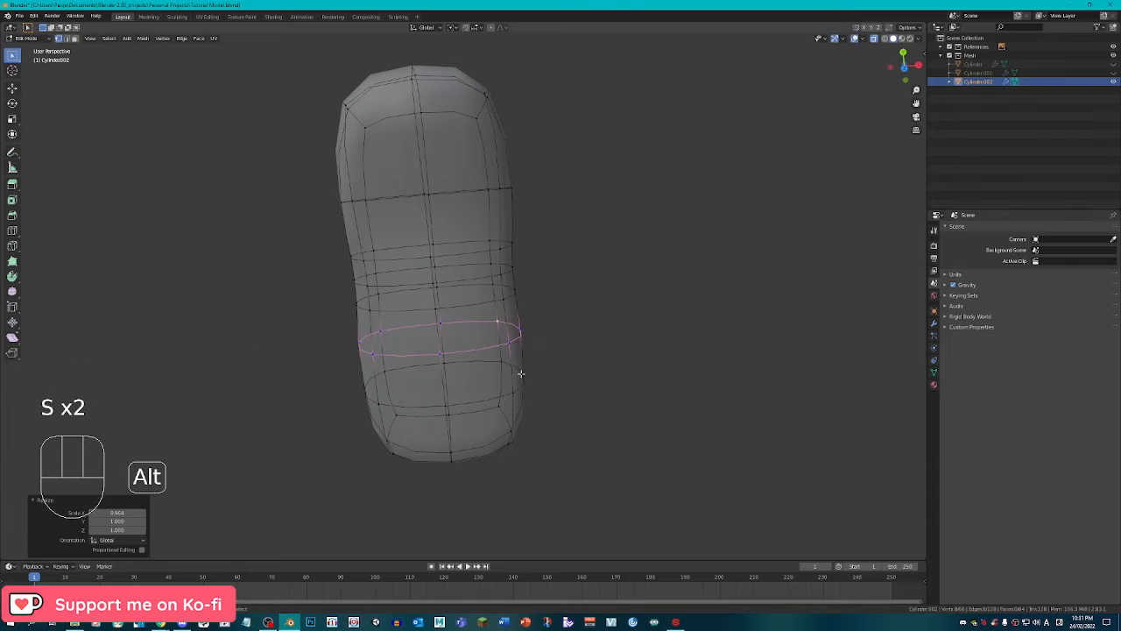
pyautogui.keyDown('alt'); pyautogui.click(521, 372); pyautogui.keyUp('alt')
pyautogui.press('s')
pyautogui.press('x')
pyautogui.click(548, 370)
# Leave mesh editing, turn off X-ray and check the toe's smoothed shape from several angles.
pyautogui.moveTo(547, 370); pyautogui.dragTo(538, 304, button='middle')
pyautogui.press('Tab')
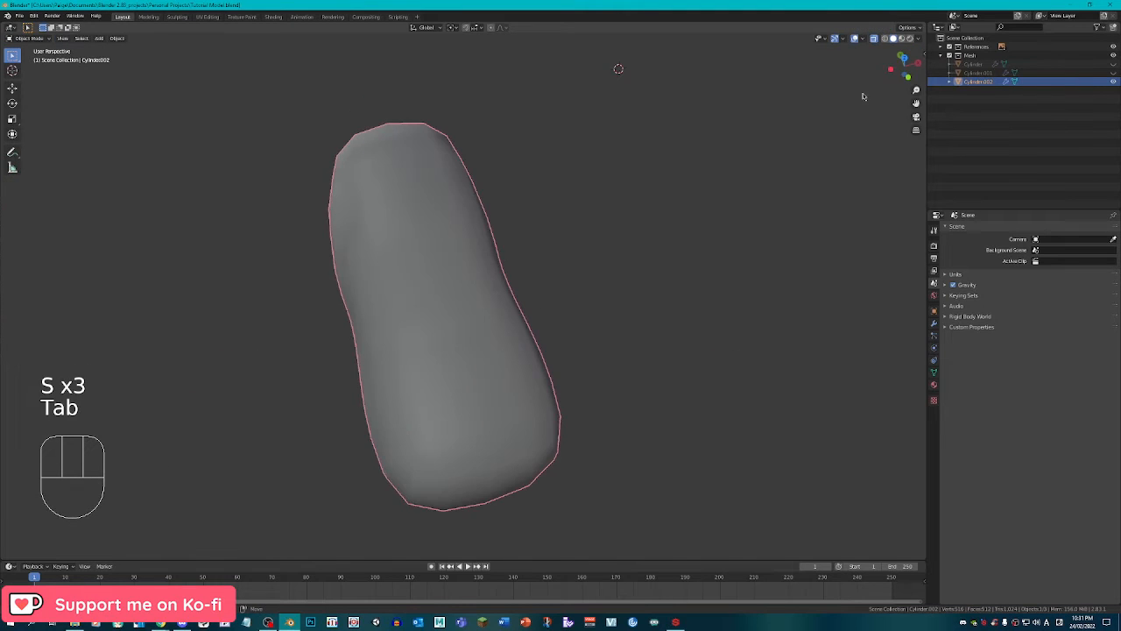
pyautogui.moveTo(773, 195); pyautogui.dragTo(780, 214, button='middle')
pyautogui.click(874, 40)
pyautogui.moveTo(784, 166); pyautogui.dragTo(588, 333, button='middle')
# Select the four top faces at the toe tip in Edit Mode and extrude them in place without offset.
pyautogui.press('Tab')
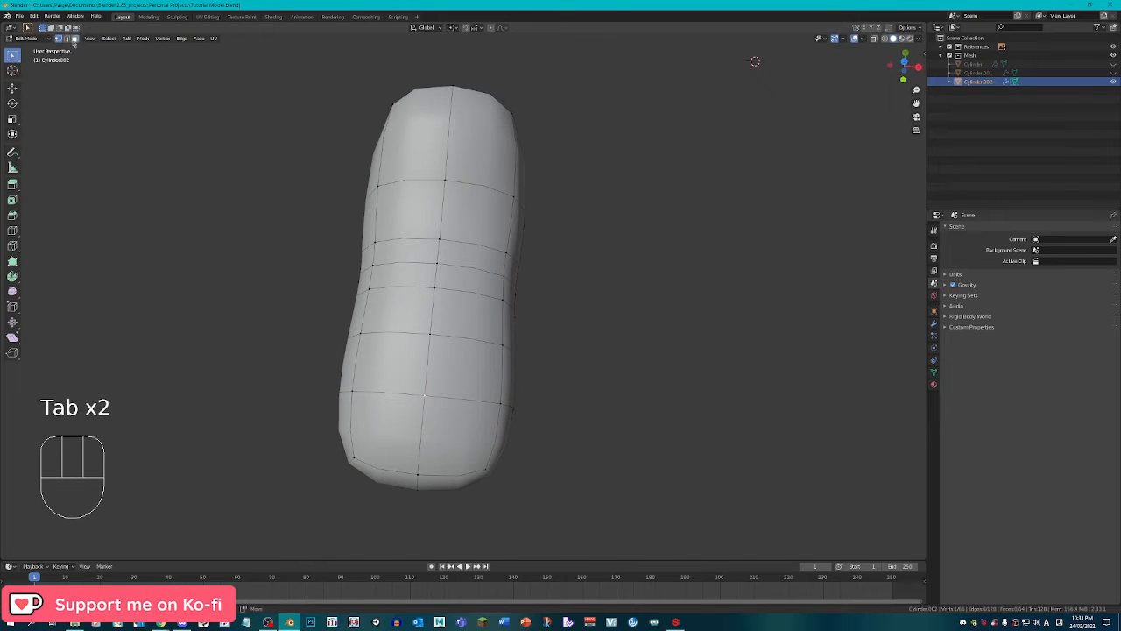
pyautogui.click(390, 361)
pyautogui.keyDown('shift'); pyautogui.click(464, 368); pyautogui.keyUp('shift')
pyautogui.keyDown('shift'); pyautogui.click(460, 434); pyautogui.keyUp('shift')
pyautogui.keyDown('shift'); pyautogui.click(385, 429); pyautogui.keyUp('shift')
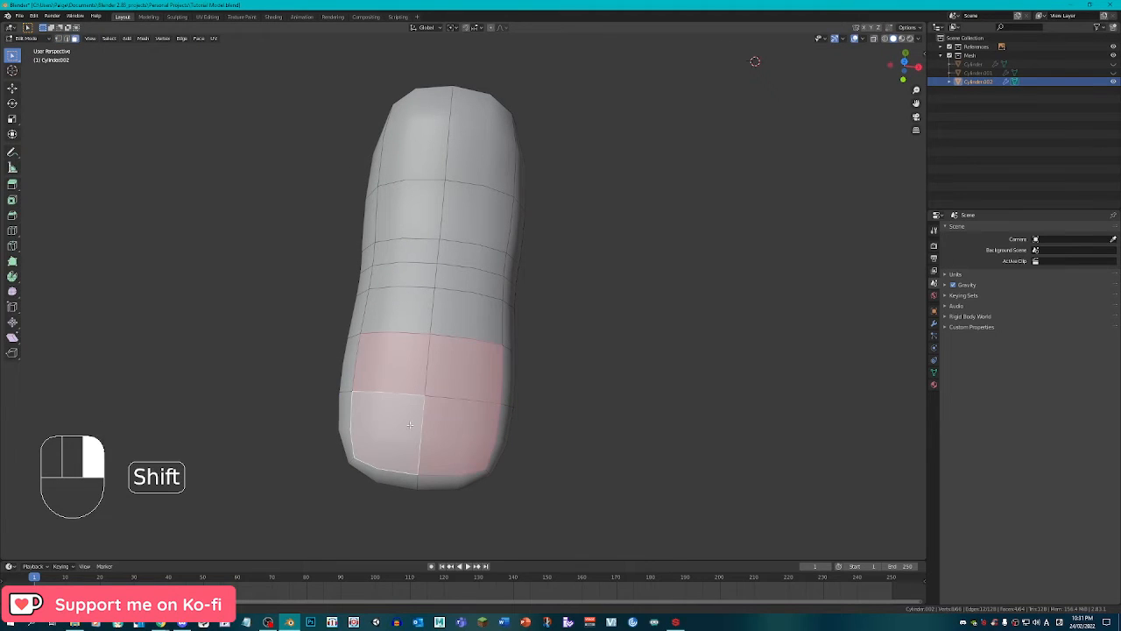
pyautogui.press('e')
pyautogui.rightClick(680, 443)
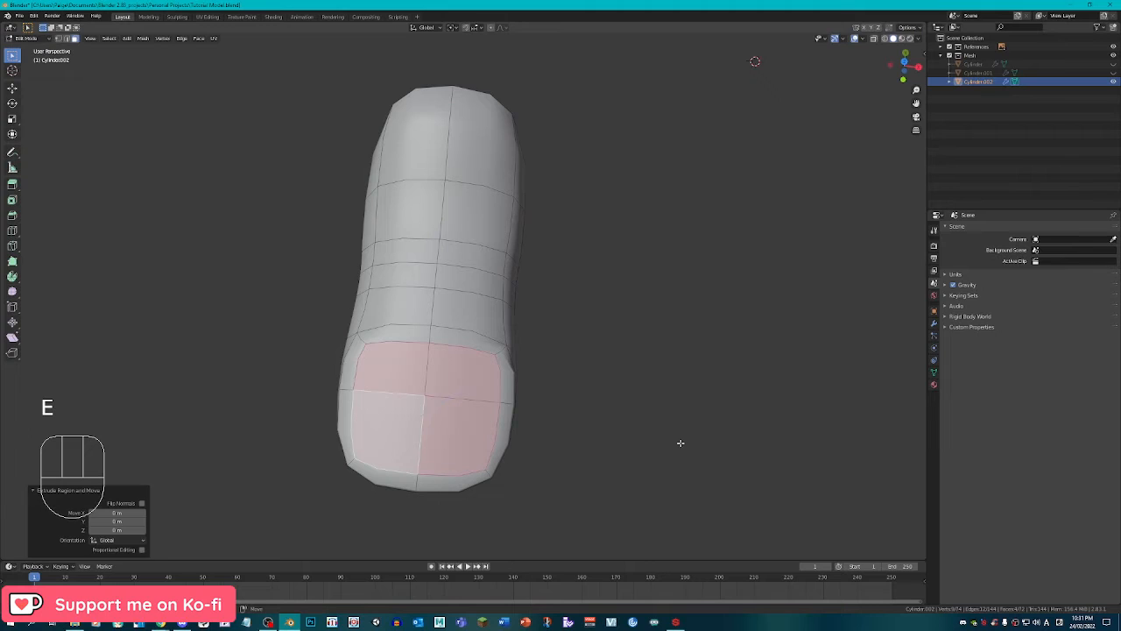
# Undo the last operation, extrude the nail faces about 0.005 m inward and scale them to about 0.85.
pyautogui.hotkey('ctrl', 'z')
pyautogui.press('e')
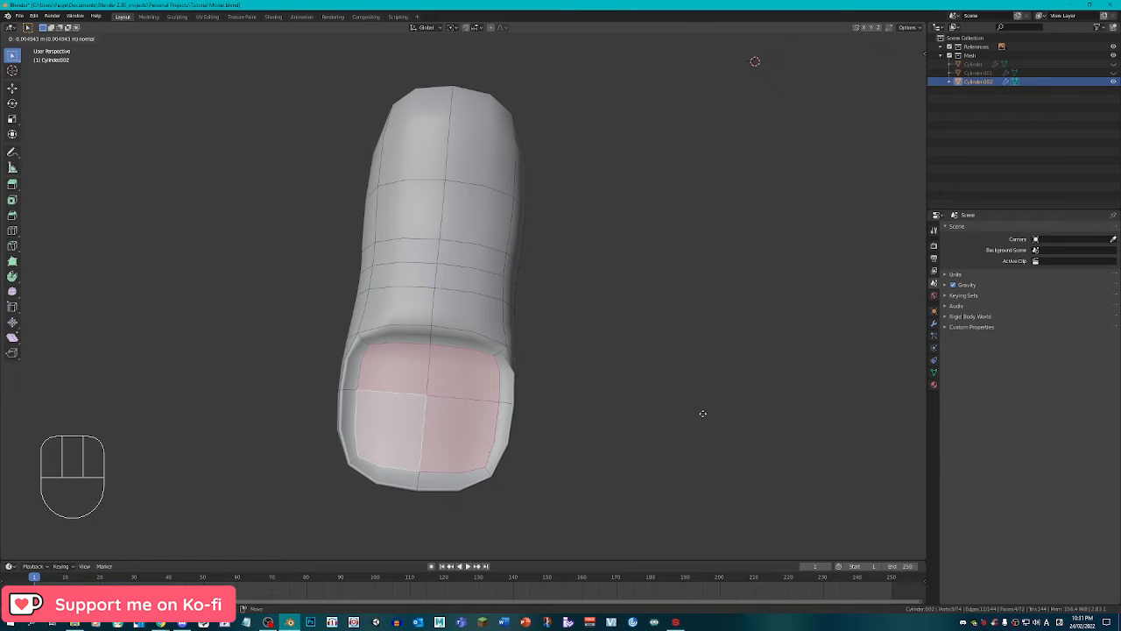
pyautogui.click(703, 413)
pyautogui.press('s')
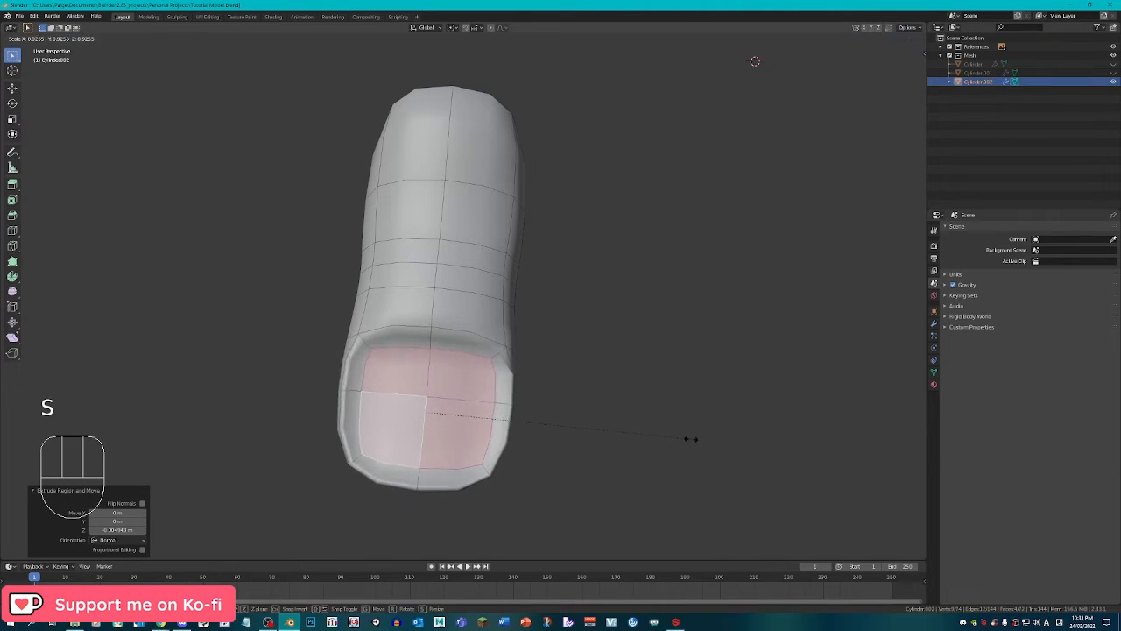
pyautogui.click(673, 433)
# Extrude the nail faces outward to form a raised nail, scale them to 1.095 and nudge them into place.
pyautogui.moveTo(675, 431); pyautogui.dragTo(594, 360, button='middle')
pyautogui.press('e')
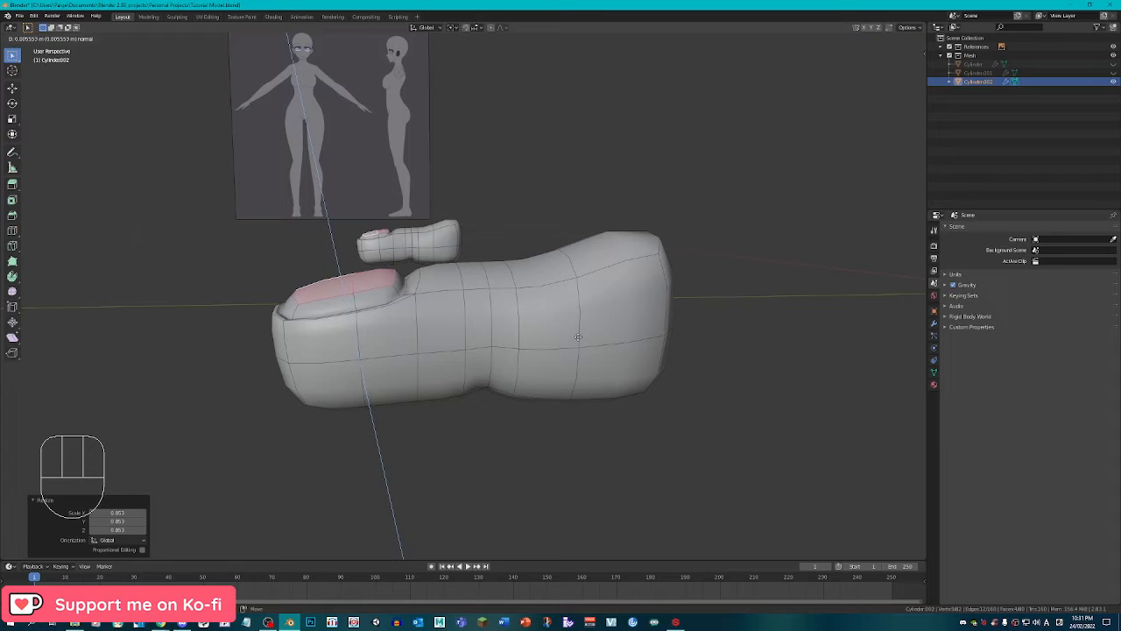
pyautogui.click(577, 336)
pyautogui.press('s')
pyautogui.click(595, 337)
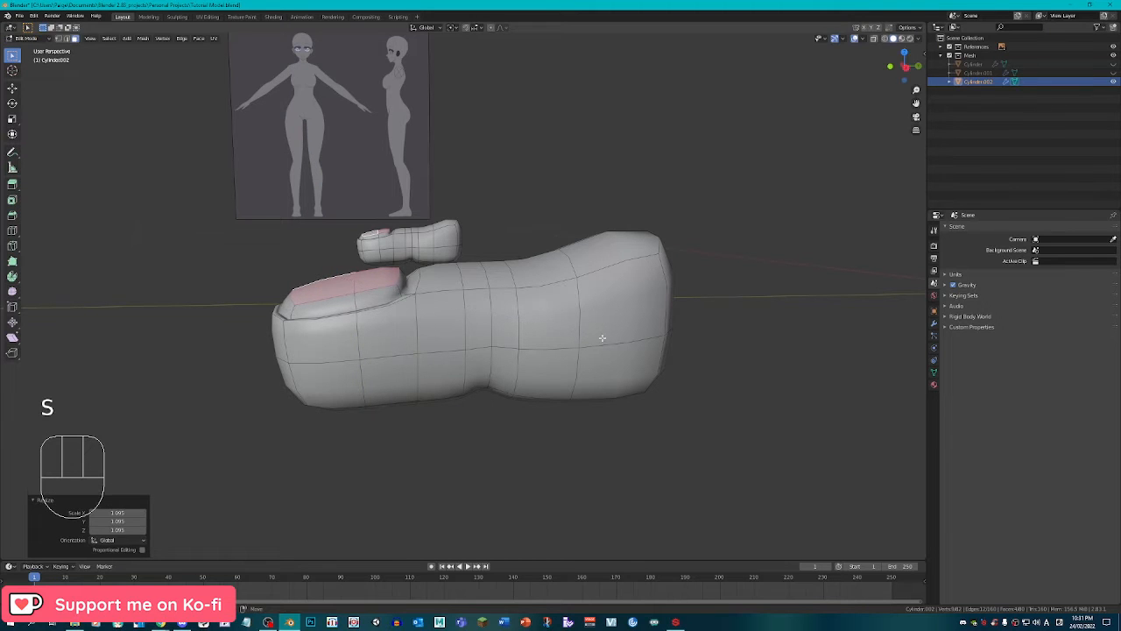
pyautogui.press('g')
pyautogui.click(596, 339)
pyautogui.moveTo(595, 339); pyautogui.dragTo(657, 428, button='middle')
pyautogui.press('Tab')
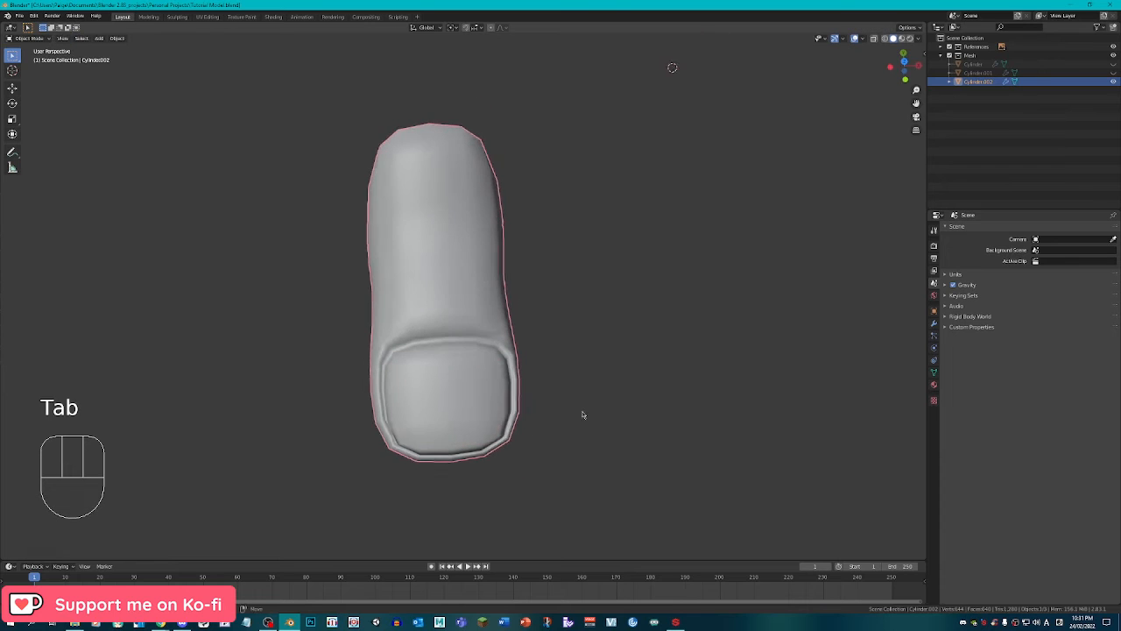
# Undo the trial extrusion and pull the nail's front tip faces slightly outward.
pyautogui.moveTo(581, 412); pyautogui.dragTo(473, 329, button='middle')
pyautogui.press('Tab')
pyautogui.press('e')
pyautogui.hotkey('ctrl', 'z')
pyautogui.press('g')
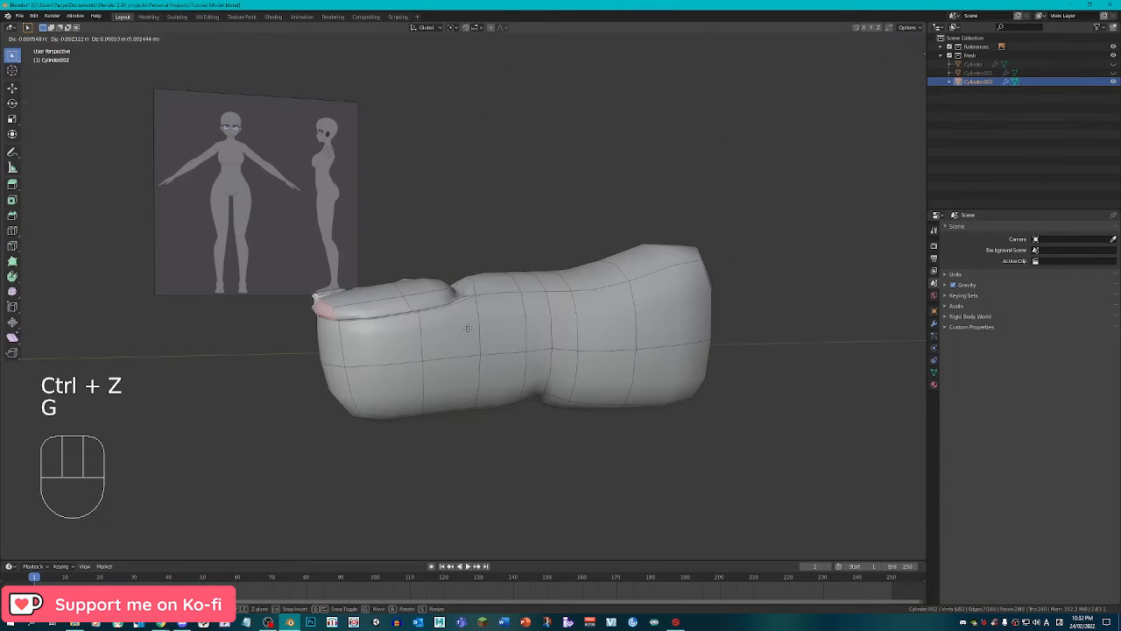
pyautogui.click(470, 326)
# Select the four faces on the toe's front end below the nail and smooth their vertices.
pyautogui.moveTo(388, 304); pyautogui.dragTo(491, 347, button='middle')
pyautogui.rightClick(466, 361)
pyautogui.keyDown('shift'); pyautogui.rightClick(516, 355); pyautogui.keyUp('shift')
pyautogui.keyDown('shift'); pyautogui.rightClick(515, 405); pyautogui.keyUp('shift')
pyautogui.keyDown('shift'); pyautogui.rightClick(464, 409); pyautogui.keyUp('shift')
pyautogui.press('q')
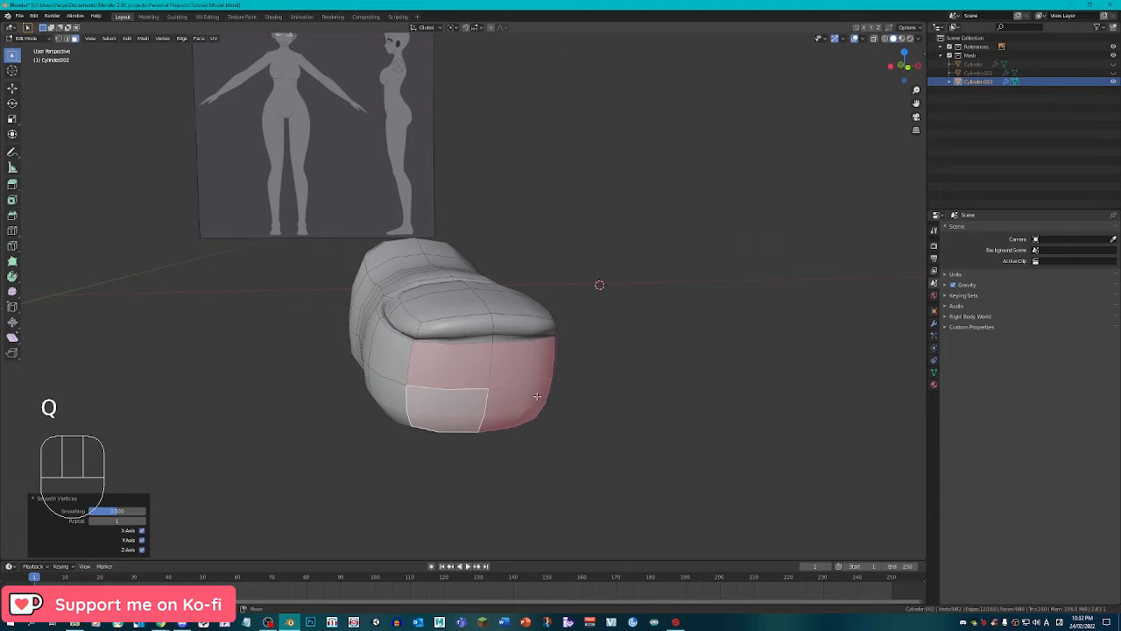
pyautogui.moveTo(464, 408); pyautogui.dragTo(555, 401, button='middle')
pyautogui.press('Tab')
pyautogui.press('Tab')
# Select the whole toe mesh, undo the trial smoothing and adjust its thickness with Shrink/Fatten.
pyautogui.press('a')
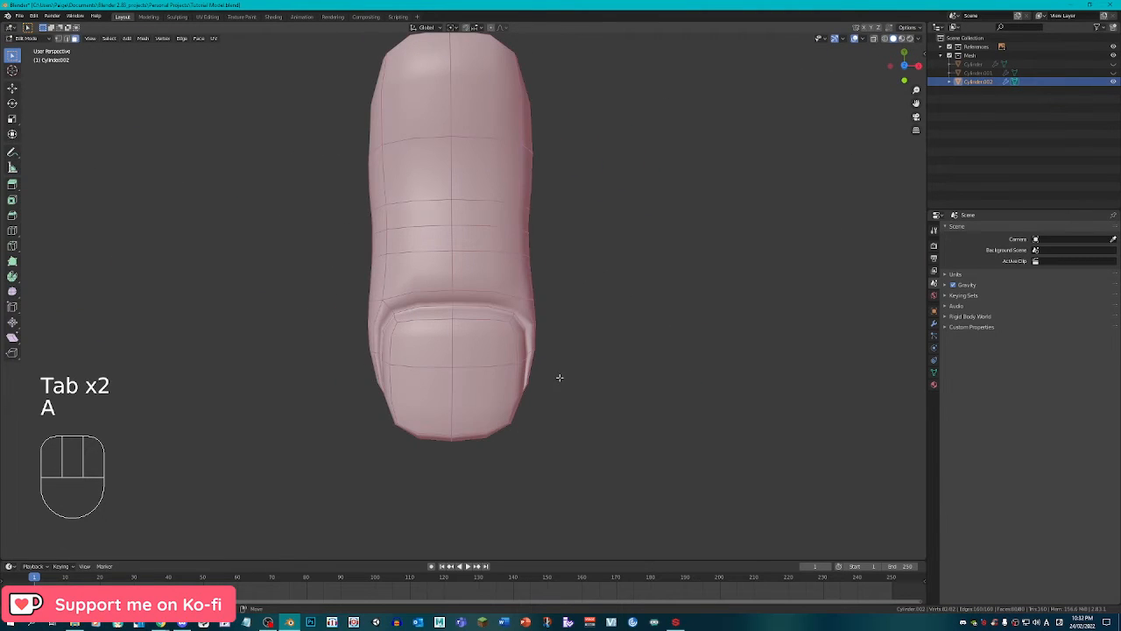
pyautogui.scroll(-3, 572, 310)
pyautogui.press('q')
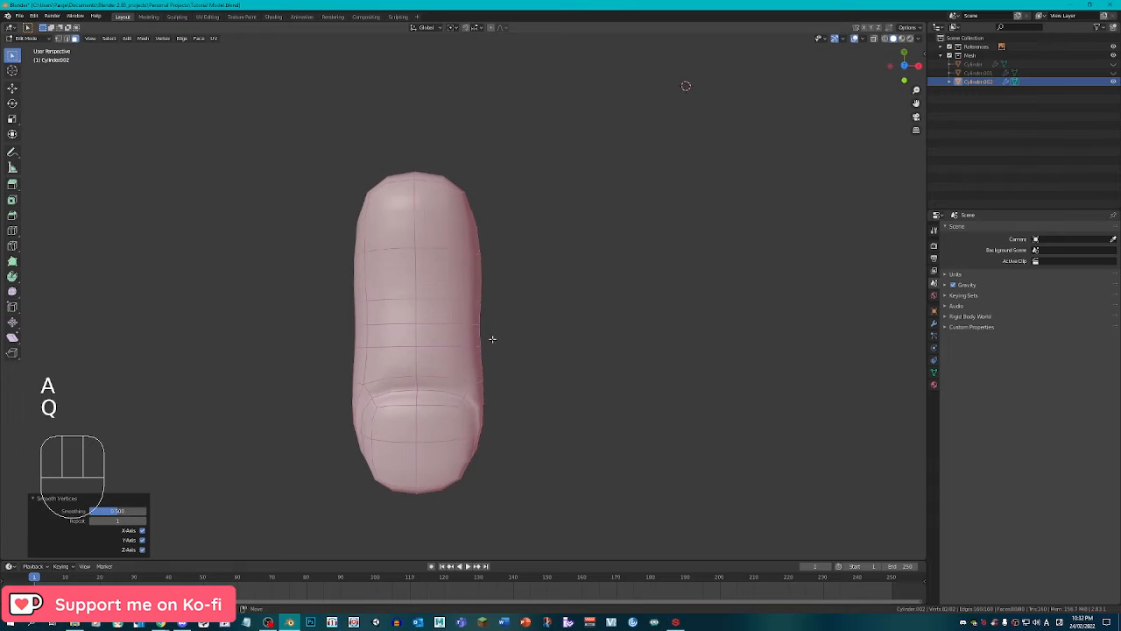
pyautogui.hotkey('ctrl', 'z')
pyautogui.moveTo(567, 387); pyautogui.dragTo(505, 368, button='middle')
pyautogui.hotkey('alt', 's')
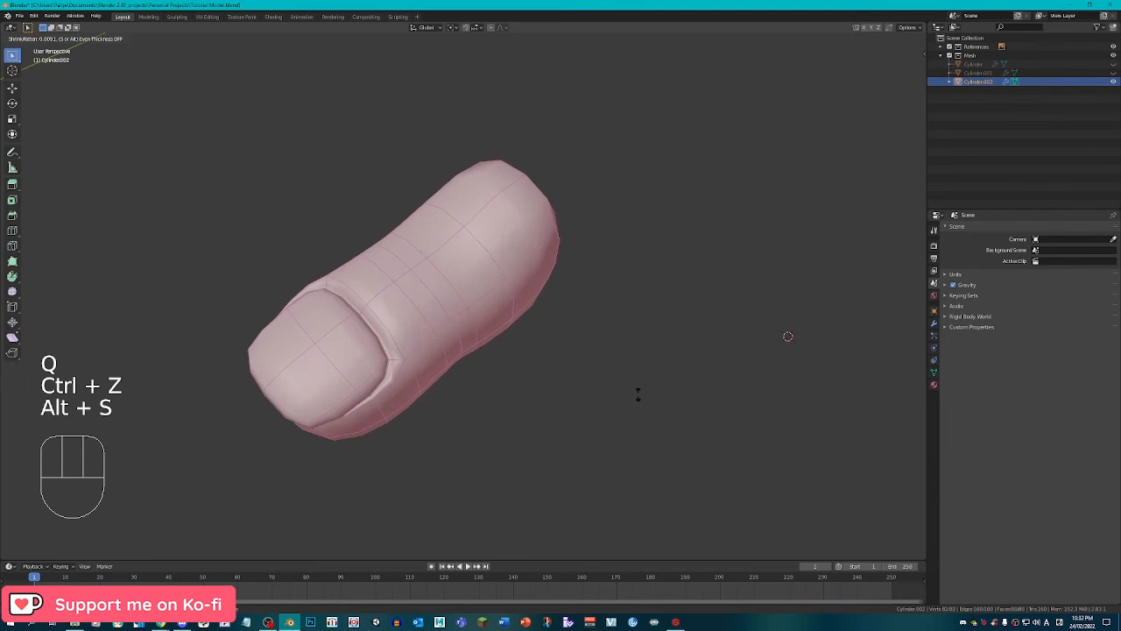
pyautogui.click(636, 393)
# Select the face ring near the toe's base, smooth its vertices and scale it up to about 1.04.
pyautogui.moveTo(620, 394); pyautogui.dragTo(240, 513, button='middle')
pyautogui.keyDown('alt'); pyautogui.click(540, 313); pyautogui.keyUp('alt')
pyautogui.press('q')
pyautogui.press('s')
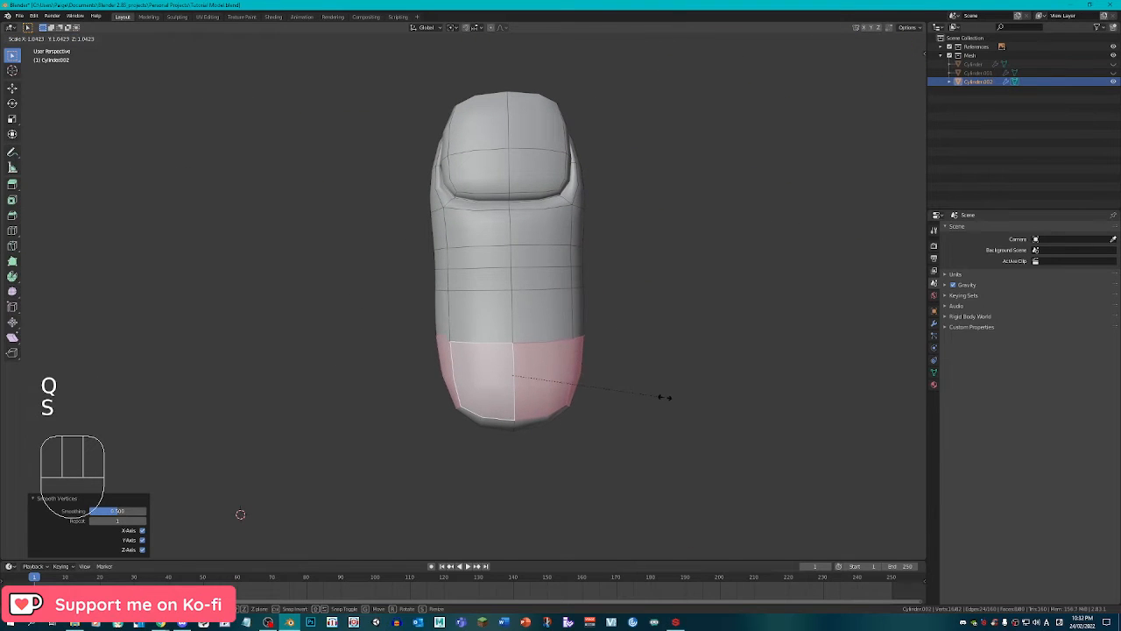
pyautogui.click(668, 396)
# Select the four faces closing the toe's rear end and delete them.
pyautogui.press('Tab')
pyautogui.moveTo(668, 396); pyautogui.dragTo(191, 419, button='middle')
pyautogui.press('Tab')
pyautogui.click(529, 368)
pyautogui.keyDown('shift'); pyautogui.click(490, 363); pyautogui.keyUp('shift')
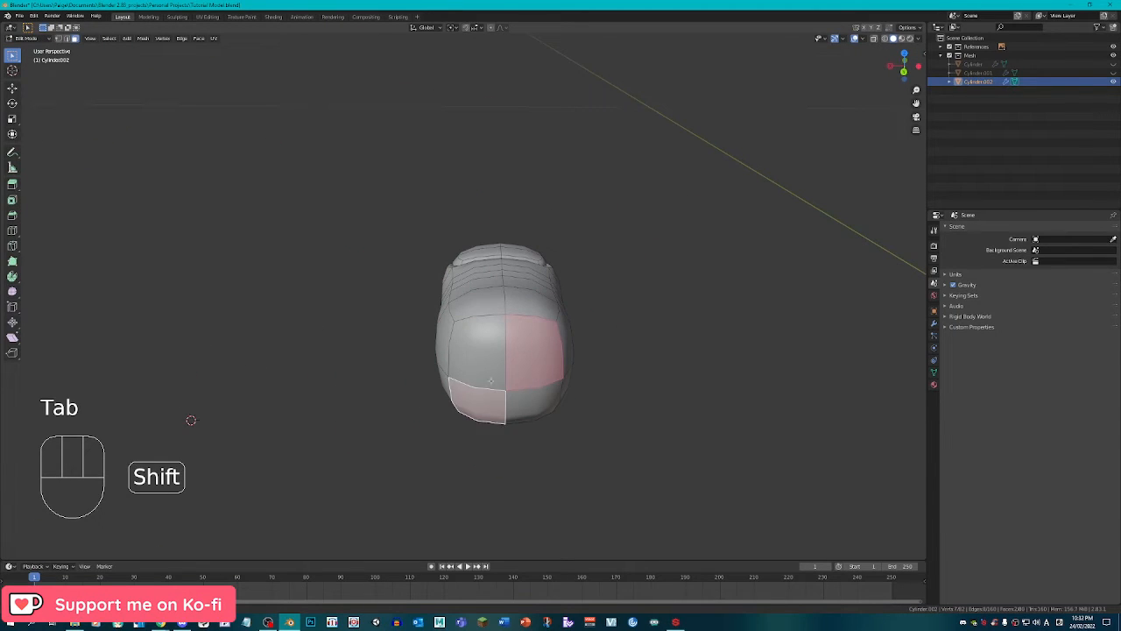
pyautogui.keyDown('shift'); pyautogui.click(491, 376); pyautogui.keyUp('shift')
pyautogui.keyDown('shift'); pyautogui.click(524, 398); pyautogui.keyUp('shift')
pyautogui.press('x')
pyautogui.moveTo(528, 396); pyautogui.dragTo(665, 323, button='middle')
pyautogui.click(512, 373)
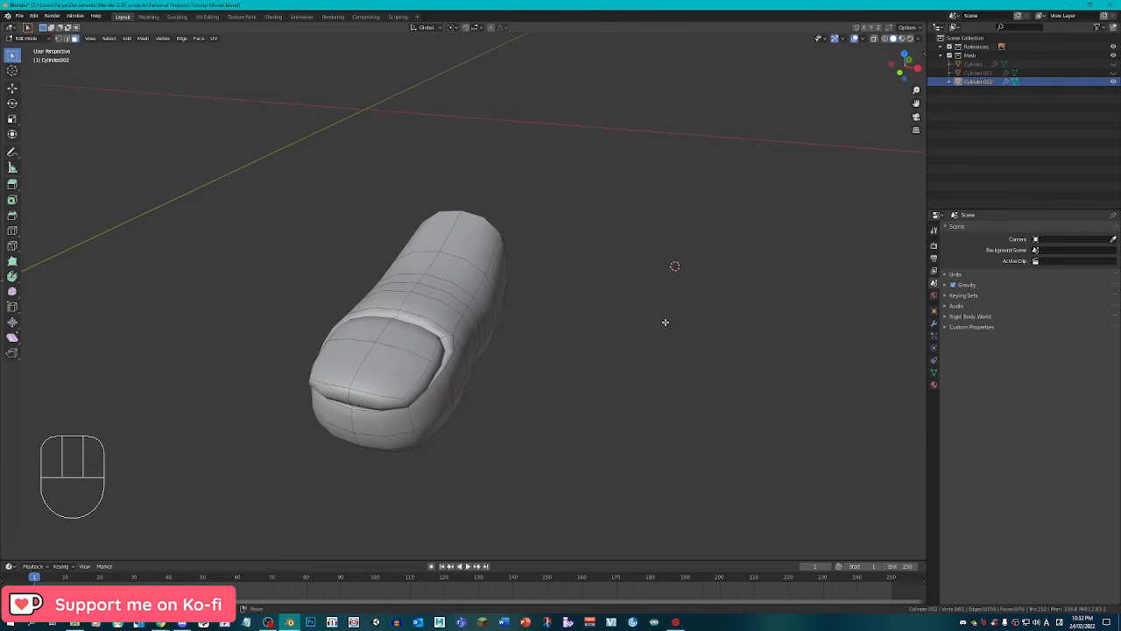
# Unhide the foot mesh Cylinder.001 and compare the toe against it.
pyautogui.click(1114, 73)
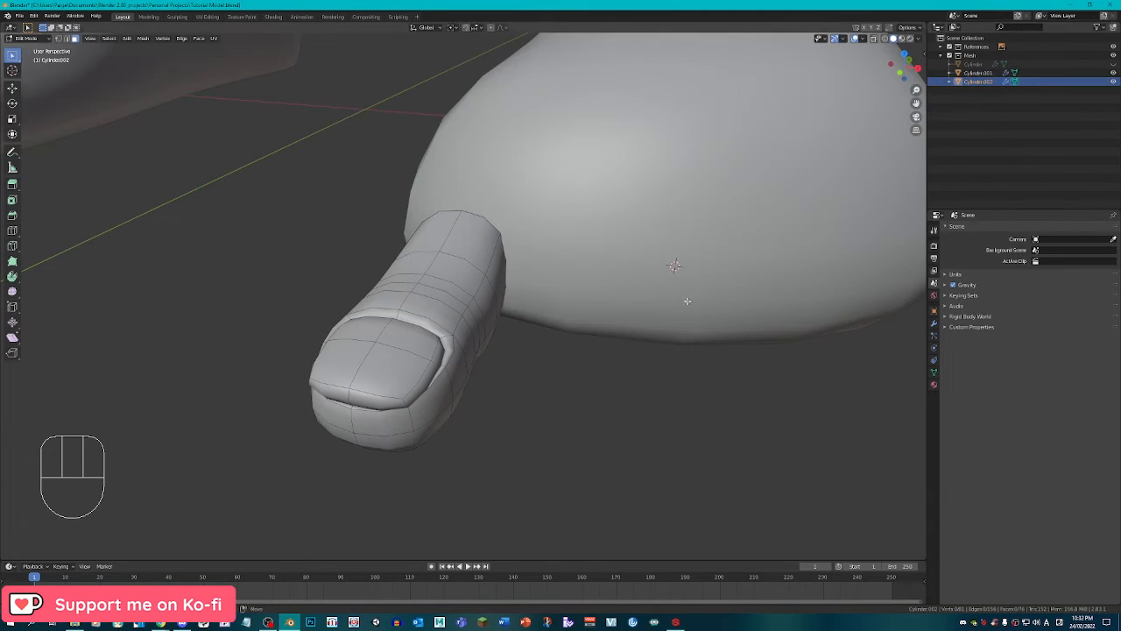
pyautogui.press('Tab')
pyautogui.scroll(-3, 687, 300)
pyautogui.moveTo(638, 306); pyautogui.dragTo(582, 350, button='middle')
# Select the open edge loop at the toe's base and scale it up to about 1.14.
pyautogui.press('Tab')
pyautogui.scroll(5, 546, 316)
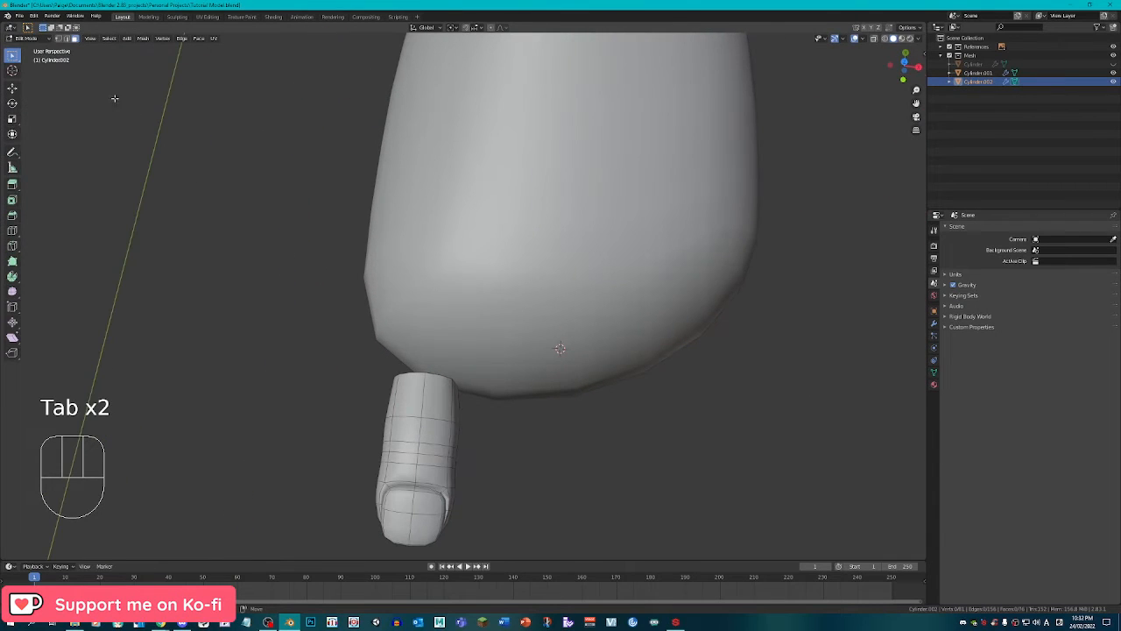
pyautogui.moveTo(396, 368); pyautogui.dragTo(476, 423, button='middle')
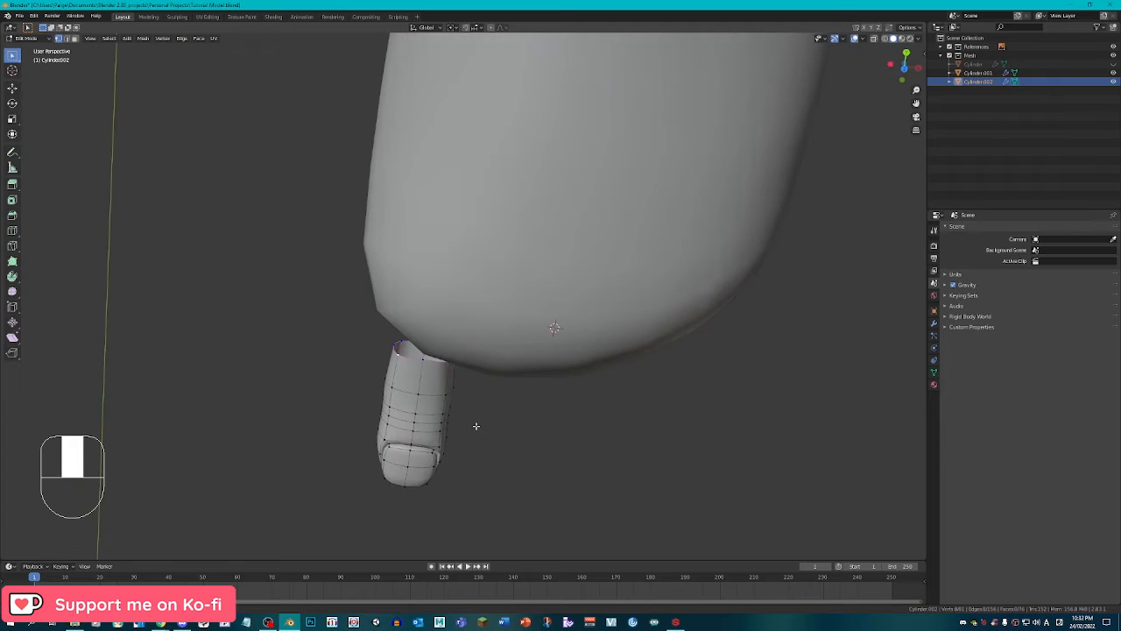
pyautogui.press('s')
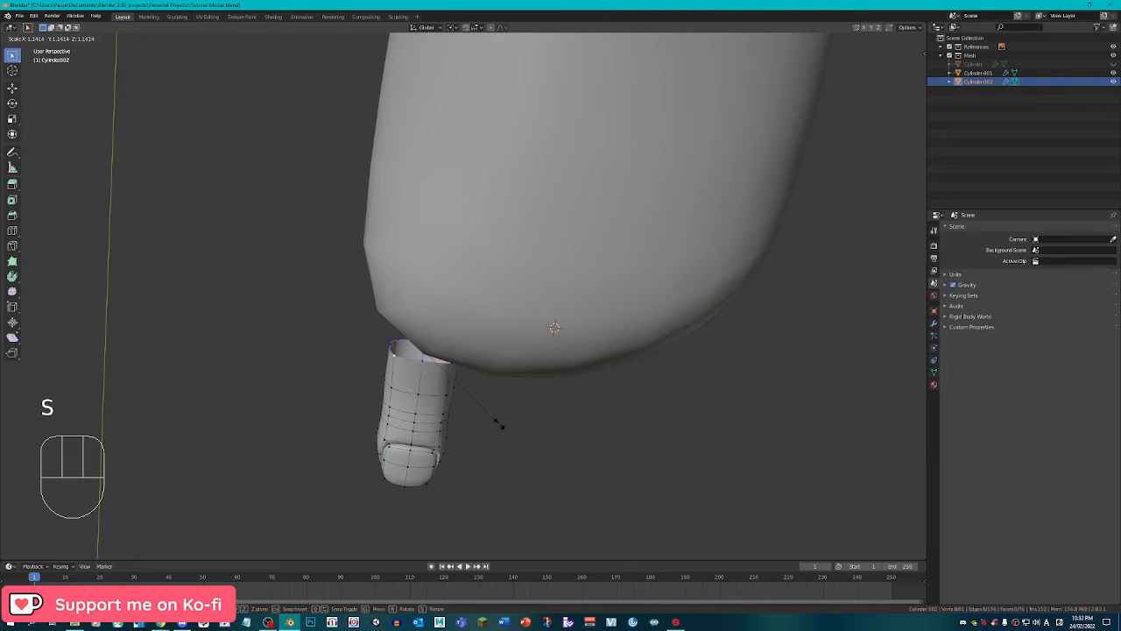
pyautogui.click(501, 424)
# Duplicate the toe object in place as a hidden copy named Toe Backup.
pyautogui.press('Tab')
pyautogui.press('KP_1')
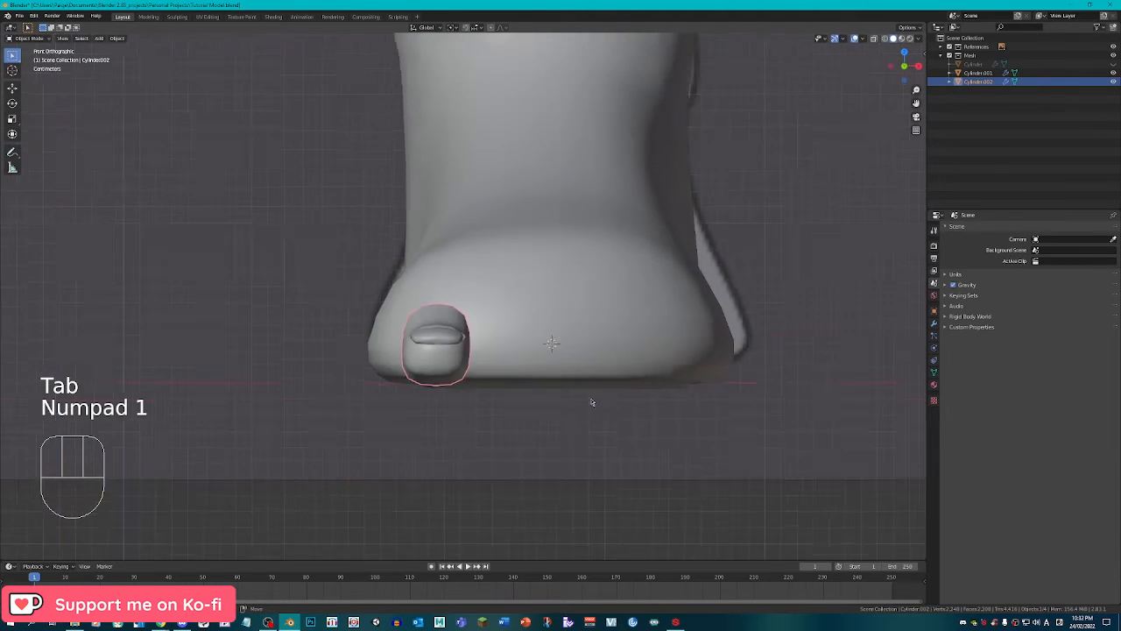
pyautogui.scroll(-3, 592, 402)
pyautogui.keyDown('shift'); pyautogui.moveTo(519, 371); pyautogui.dragTo(534, 399, button='middle'); pyautogui.keyUp('shift')
pyautogui.hotkey('shift', 'd')
pyautogui.rightClick(534, 394)
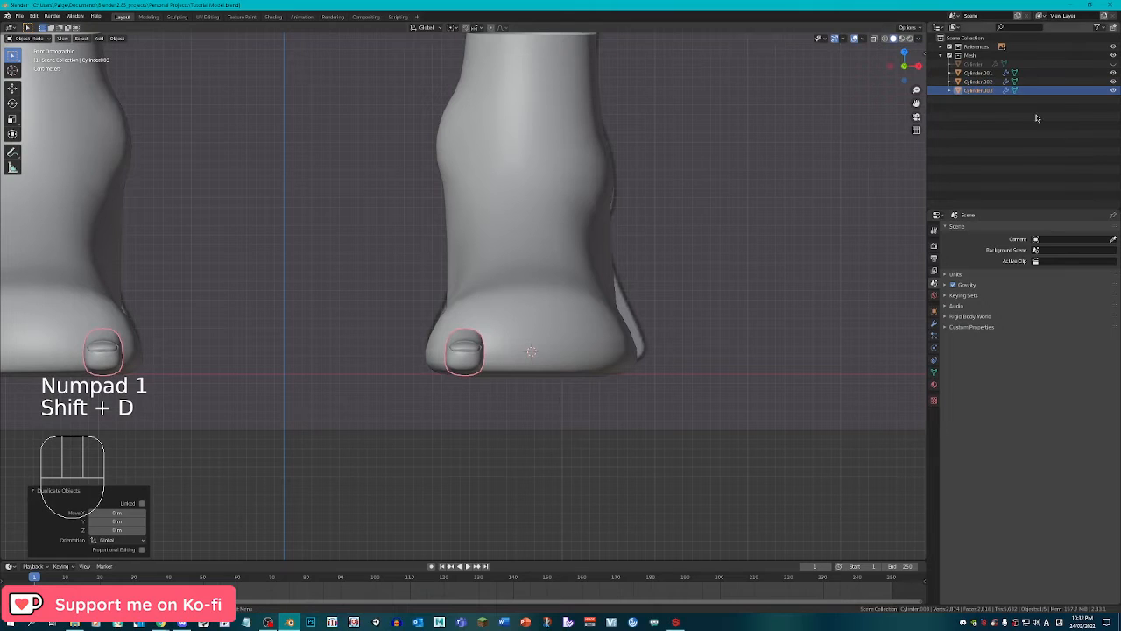
pyautogui.click(1114, 91)
pyautogui.doubleClick(978, 91)
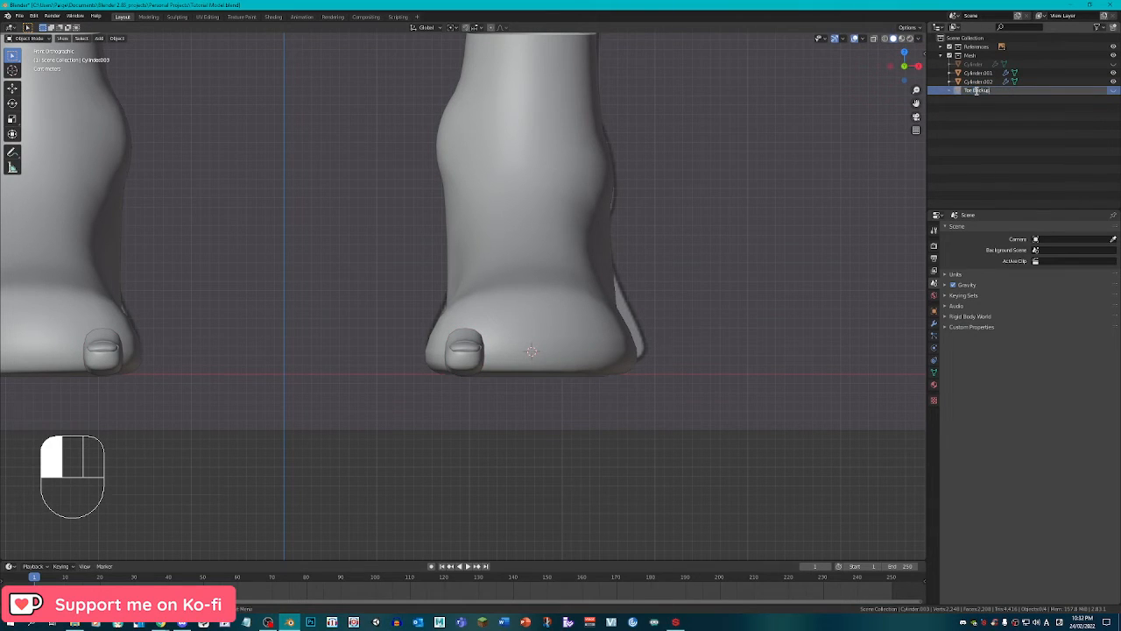
# Select the whole mesh of the visible toe, enlarge it to 1.044 and shorten it along Y.
pyautogui.scroll(2, 622, 319)
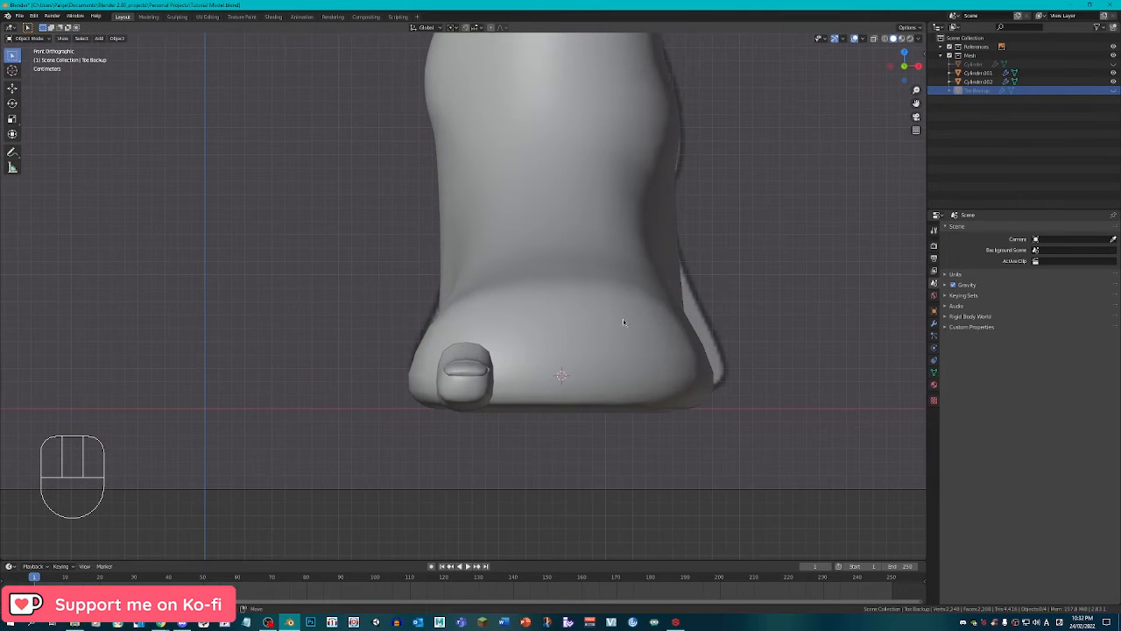
pyautogui.click(482, 379)
pyautogui.press('Tab')
pyautogui.moveTo(482, 379); pyautogui.dragTo(568, 441, button='middle')
pyautogui.press('Tab')
pyautogui.press('Tab')
pyautogui.press('a')
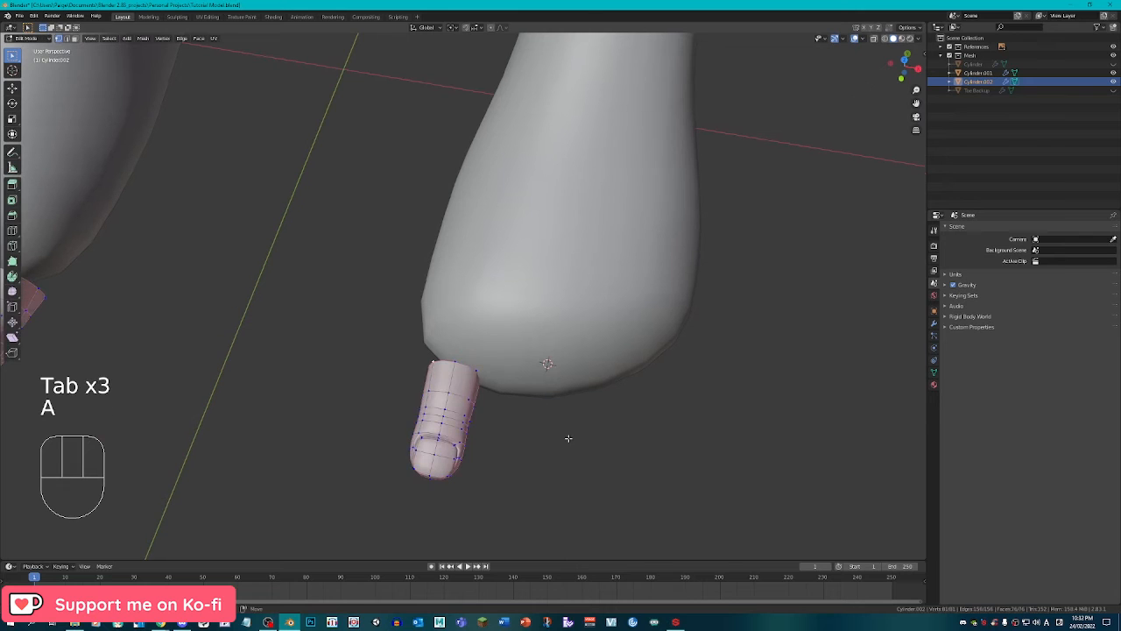
pyautogui.press('s')
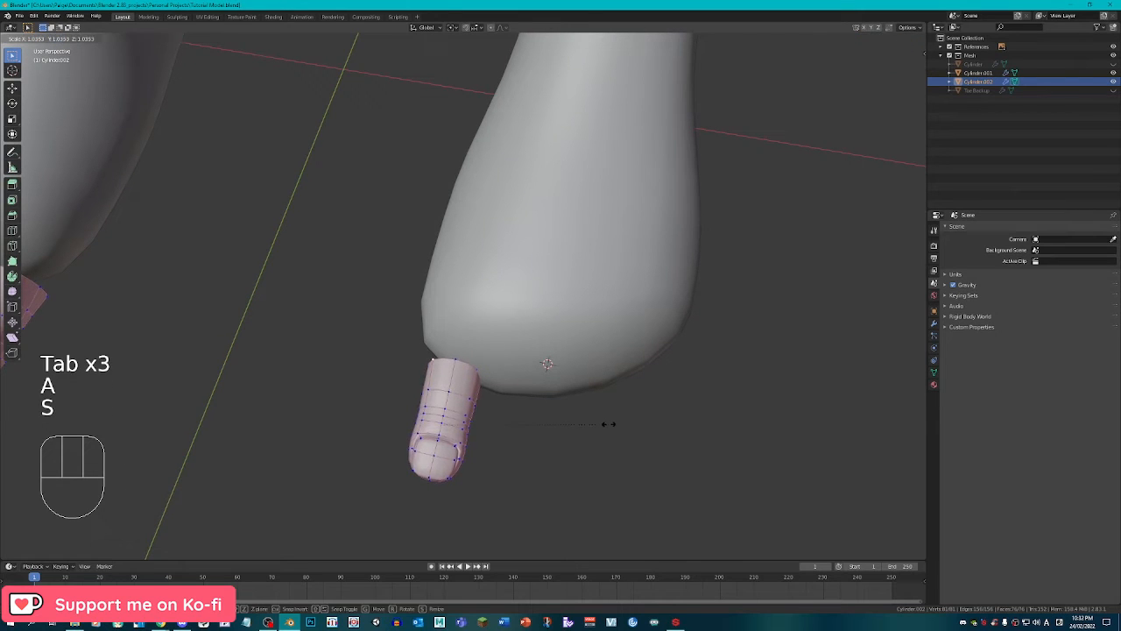
pyautogui.click(610, 419)
pyautogui.moveTo(610, 419); pyautogui.dragTo(524, 348, button='middle')
pyautogui.press('s')
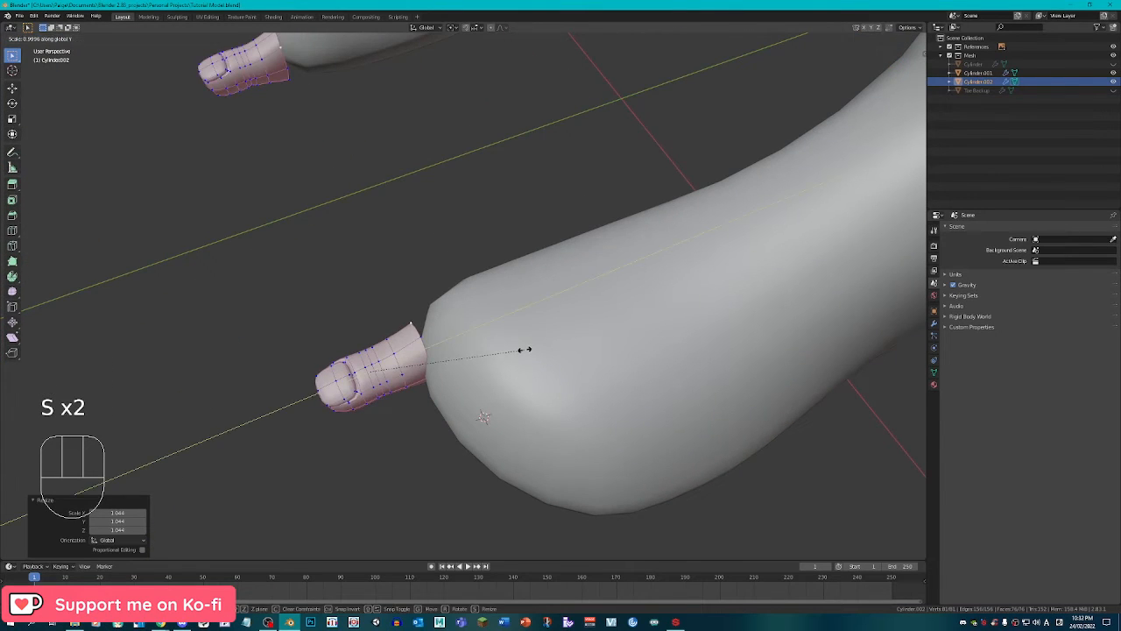
pyautogui.click(517, 351)
# In the right side view, enlarge the toe mesh and raise it about 0.011 m.
pyautogui.press('KP_3')
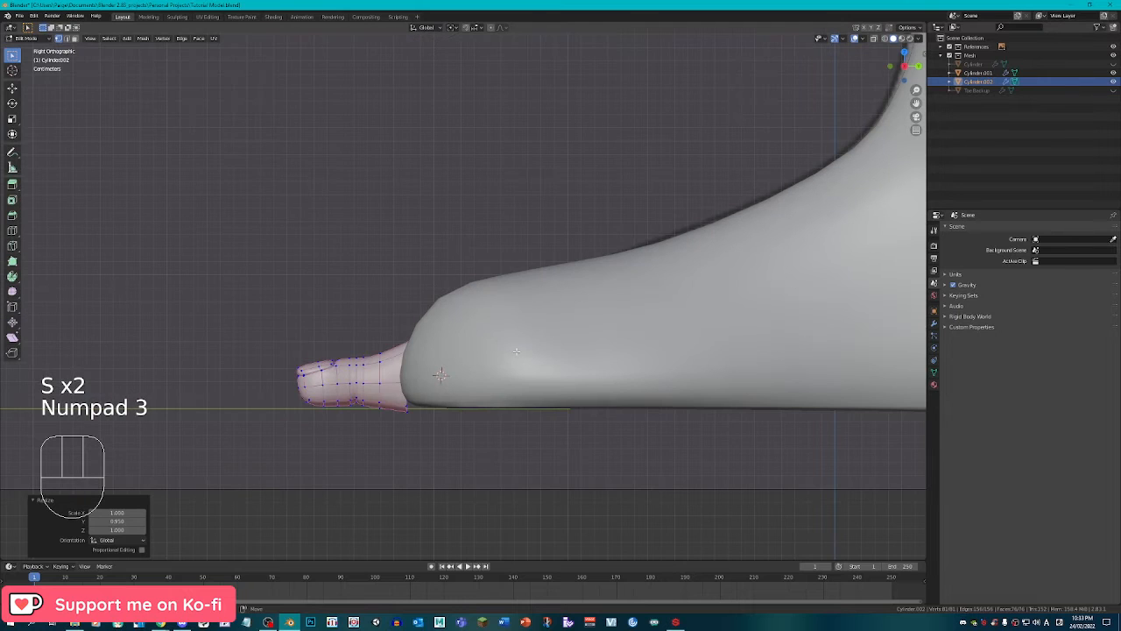
pyautogui.press('s')
pyautogui.click(563, 344)
pyautogui.press('g')
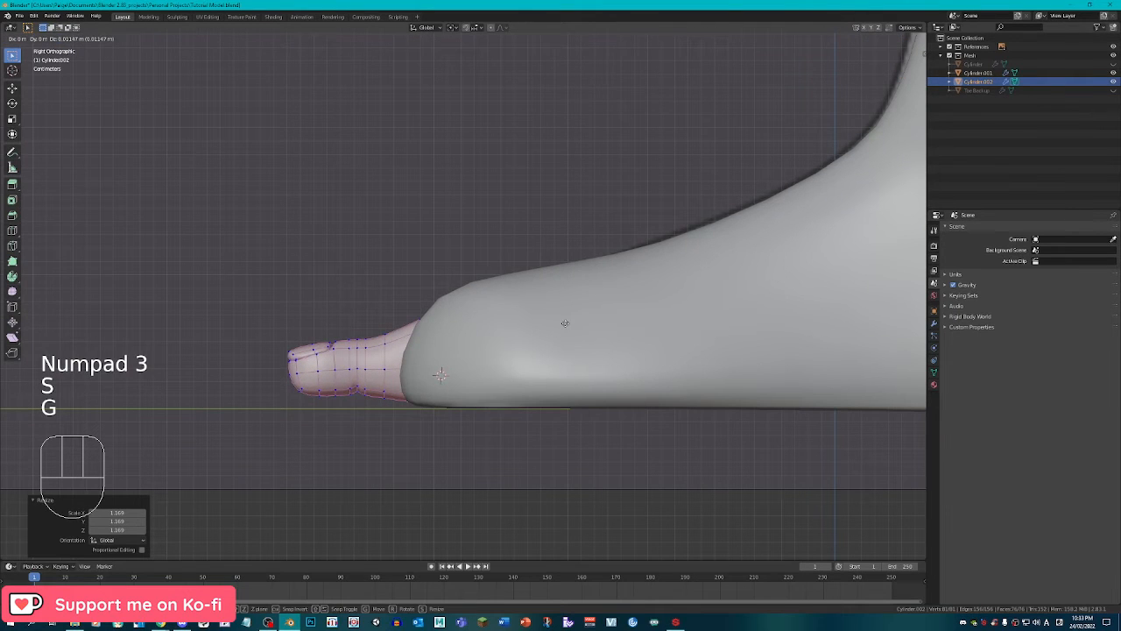
pyautogui.click(578, 324)
# Reposition and rotate the big toe against the front of the foot, shifting it about 0.009 m along Y.
pyautogui.moveTo(578, 323); pyautogui.dragTo(634, 313, button='middle')
pyautogui.press('g')
pyautogui.click(647, 398)
pyautogui.press('r')
pyautogui.click(596, 315)
pyautogui.press('g')
pyautogui.press('y')
pyautogui.click(599, 298)
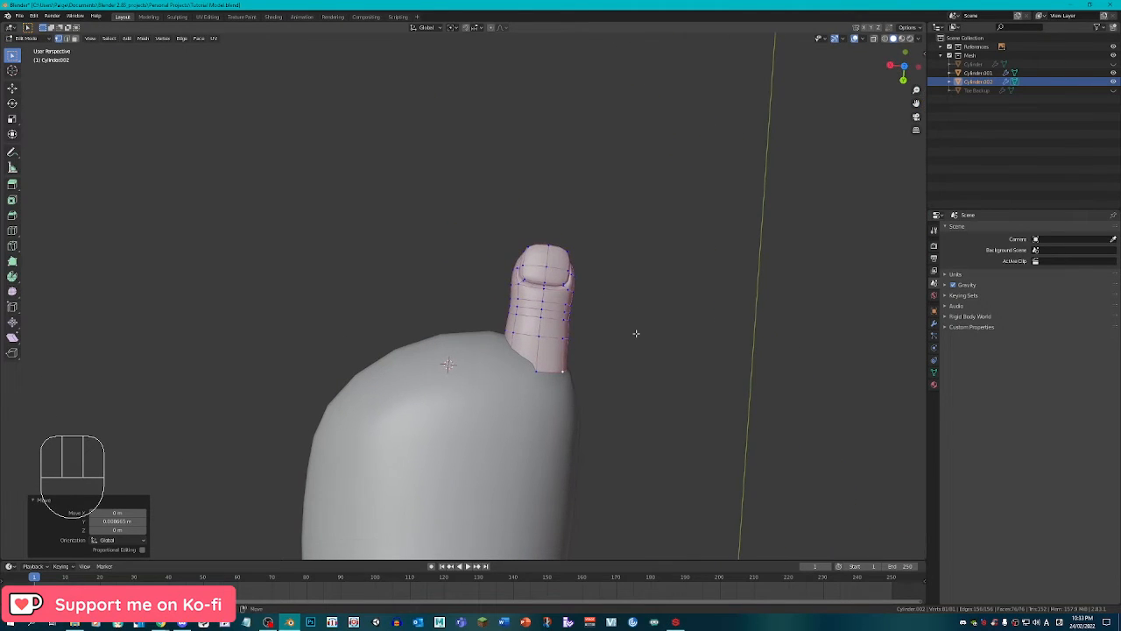
# Duplicate the big toe's mesh and move the copy about 0.054 m along X beside it.
pyautogui.hotkey('shift', 'd')
pyautogui.rightClick(636, 333)
pyautogui.press('g')
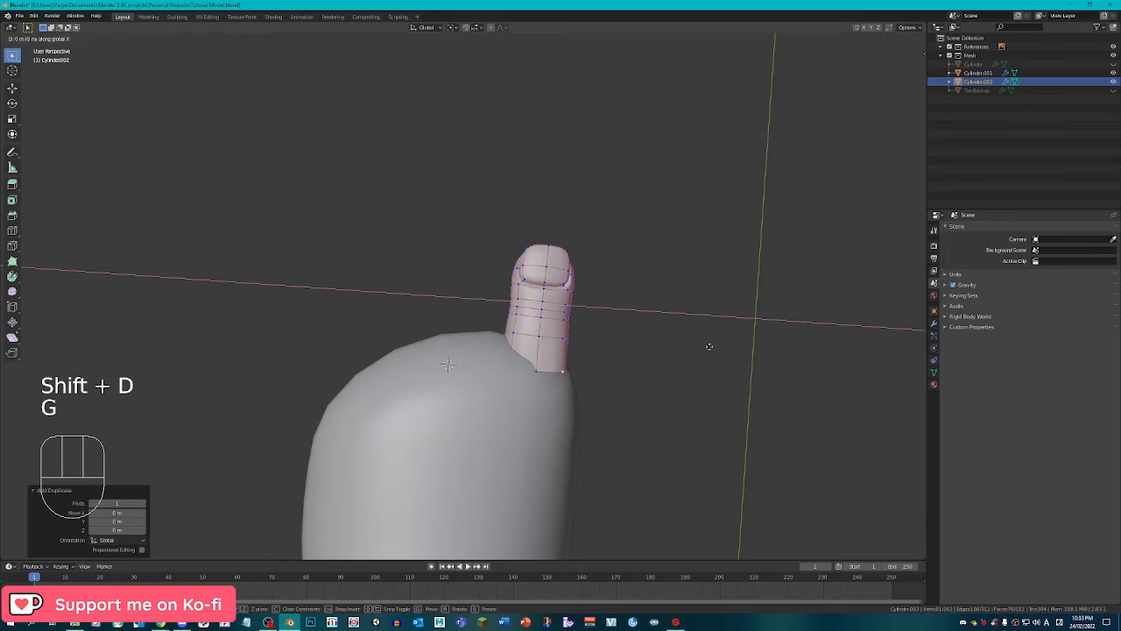
pyautogui.click(644, 346)
# Scale the second toe down to 0.841 and narrow it to about 0.84 along X.
pyautogui.scroll(1, 671, 354)
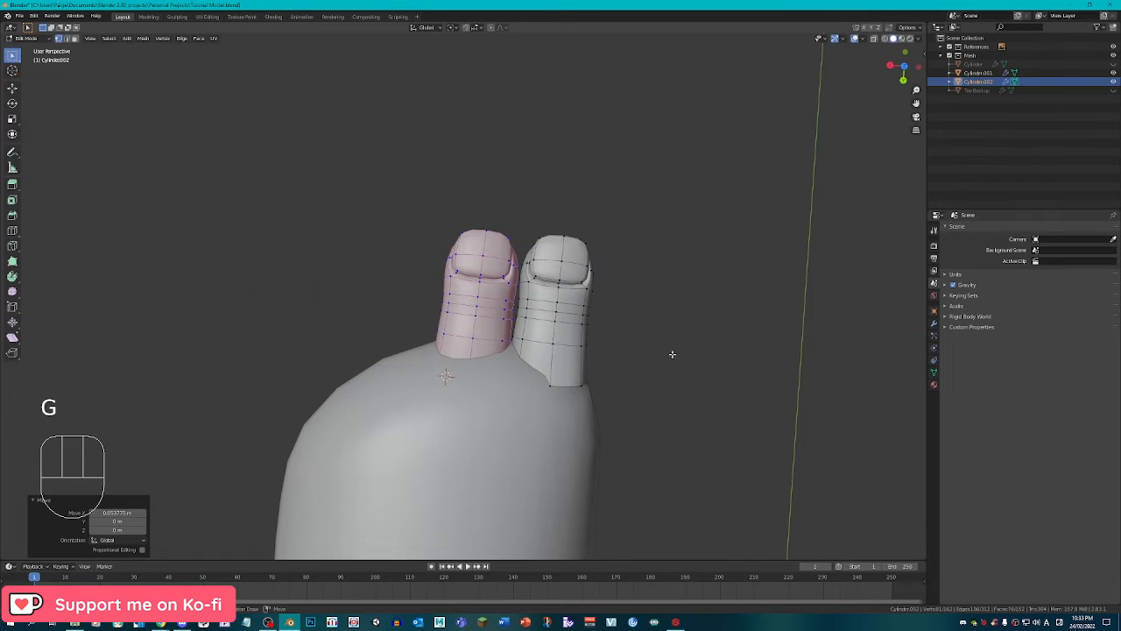
pyautogui.click(653, 352)
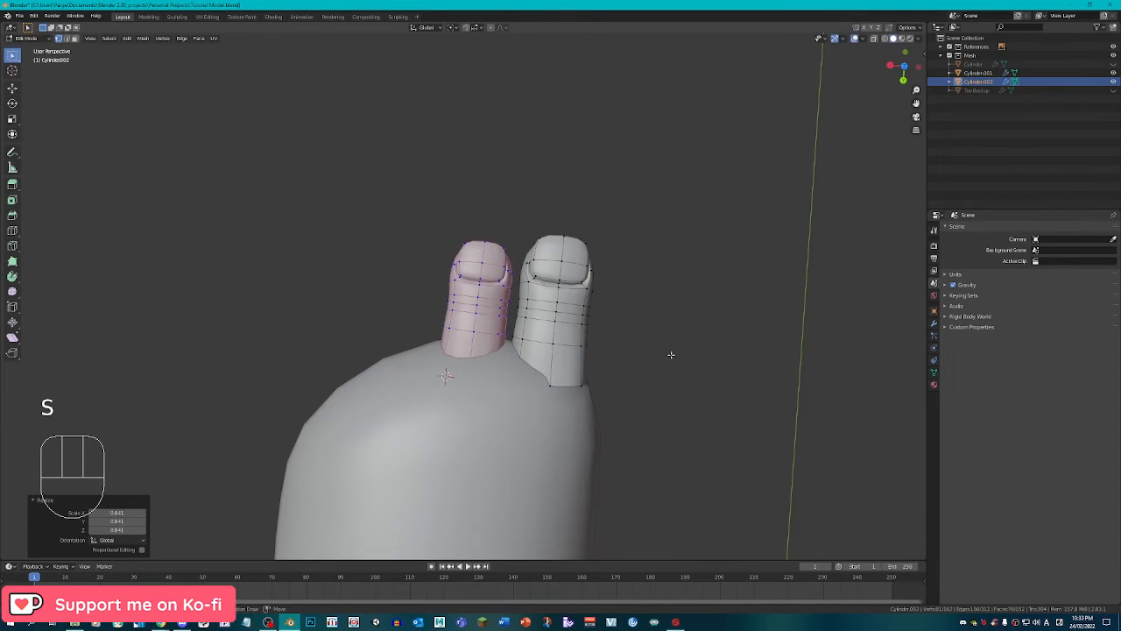
pyautogui.press('s')
pyautogui.press('x')
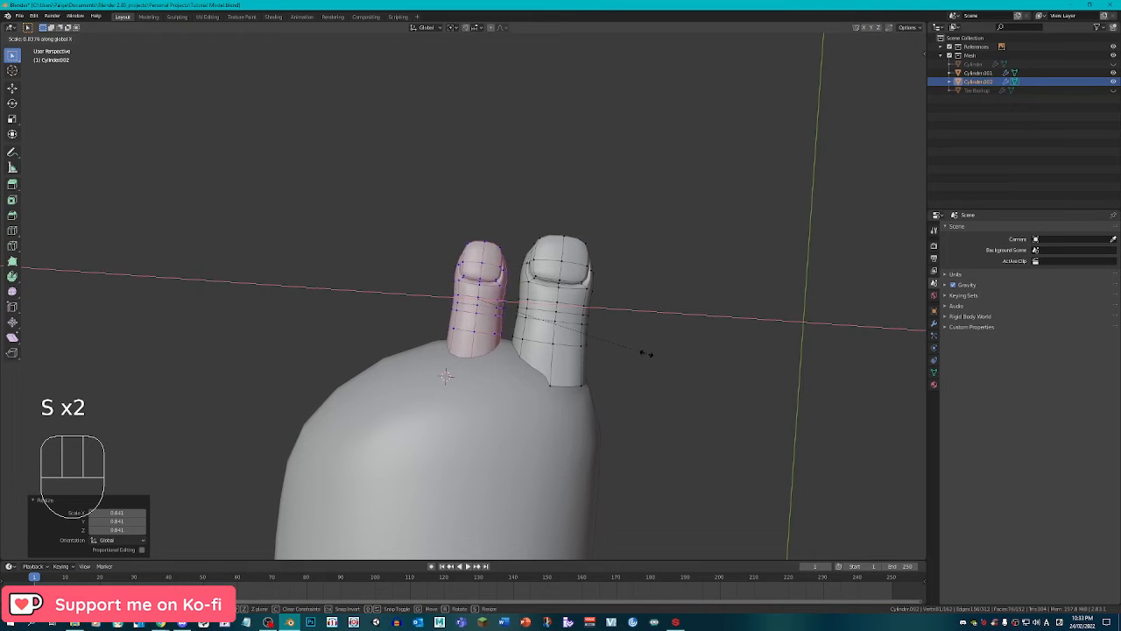
pyautogui.click(645, 354)
# Move the second toe closer to the big toe and rotate it slightly to match the foot's front.
pyautogui.press('g')
pyautogui.click(658, 356)
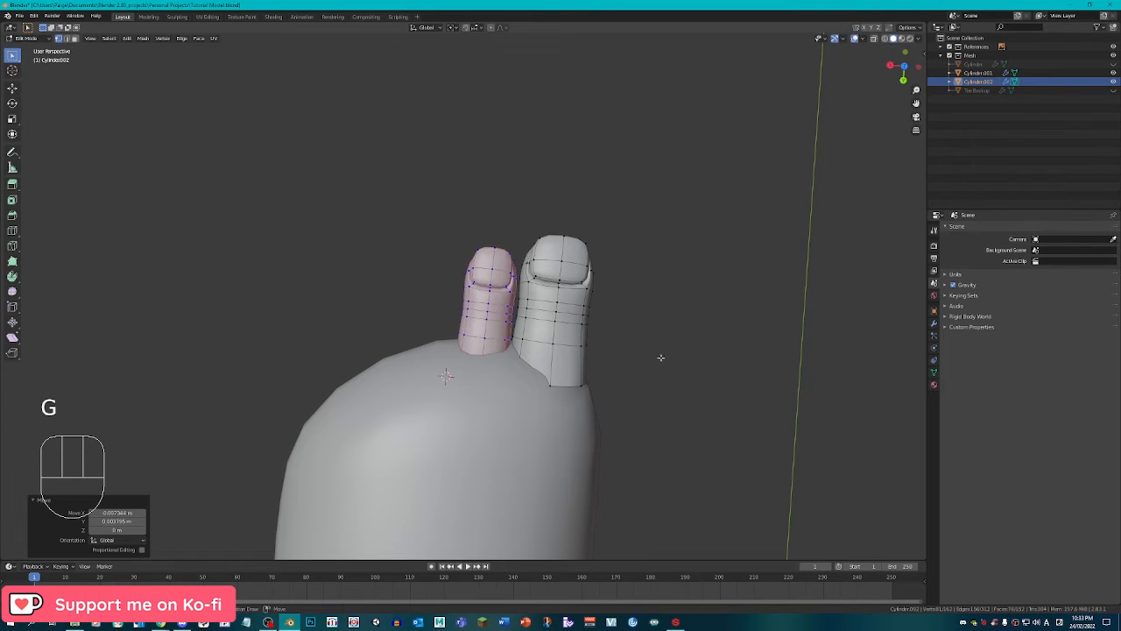
pyautogui.press('r')
pyautogui.click(666, 349)
pyautogui.press('g')
pyautogui.click(664, 352)
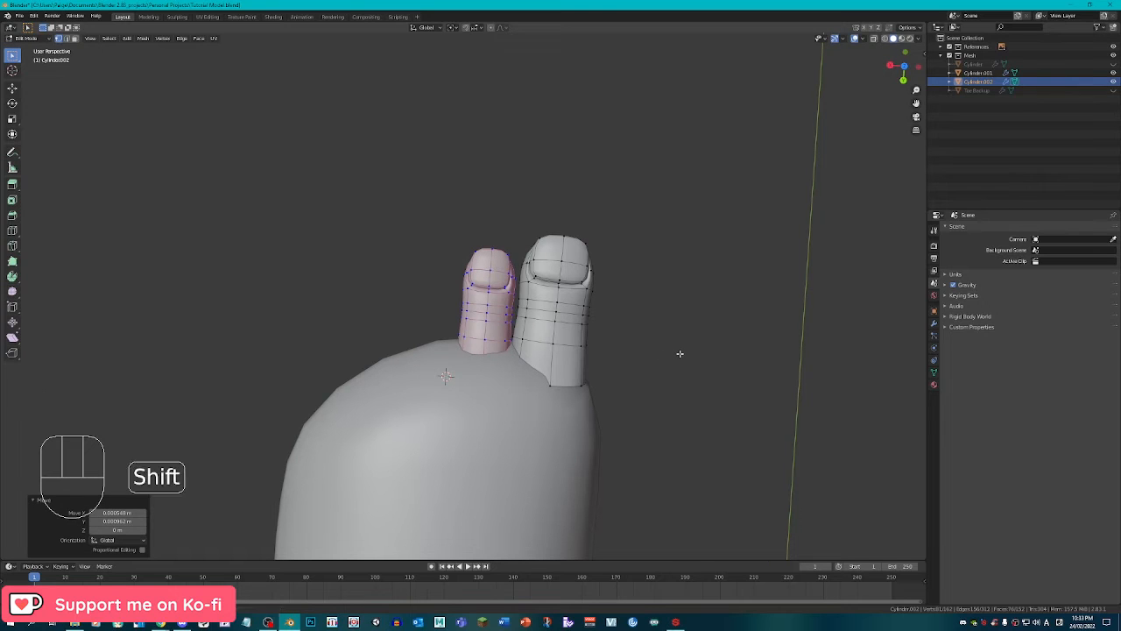
# Duplicate the second toe, place the copy next to it as a third toe and scale it to about 0.92.
pyautogui.hotkey('shift', 'd')
pyautogui.click(622, 355)
pyautogui.press('s')
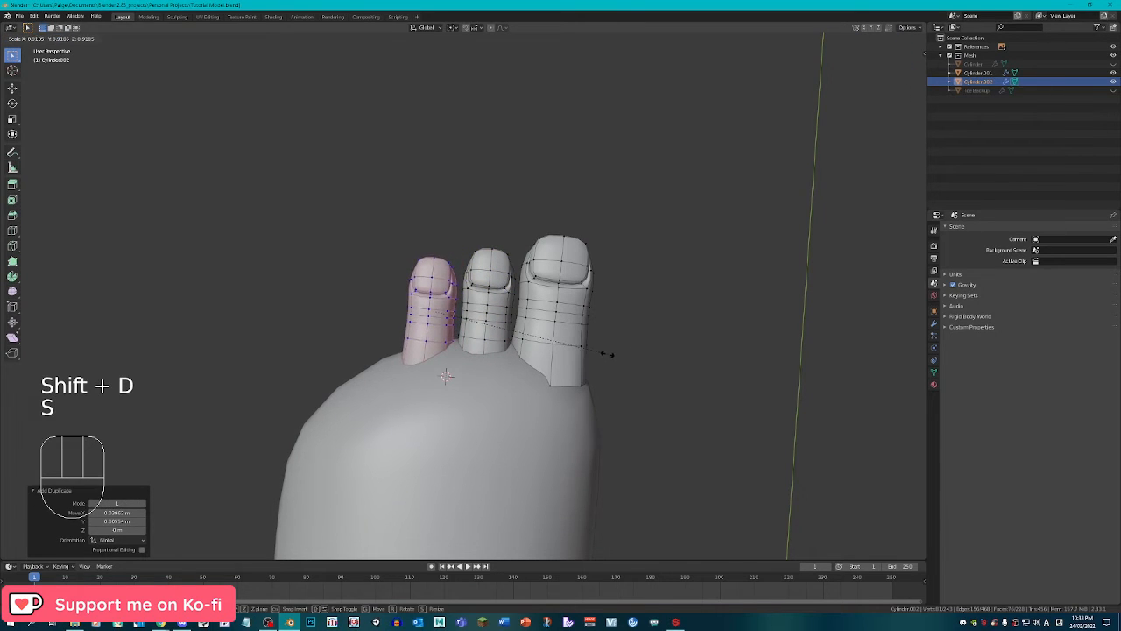
pyautogui.click(612, 354)
# Narrow the third toe to about 0.943 along X, then rotate and nudge it to follow the foot's front.
pyautogui.press('s')
pyautogui.press('x')
pyautogui.click(615, 354)
pyautogui.press('r')
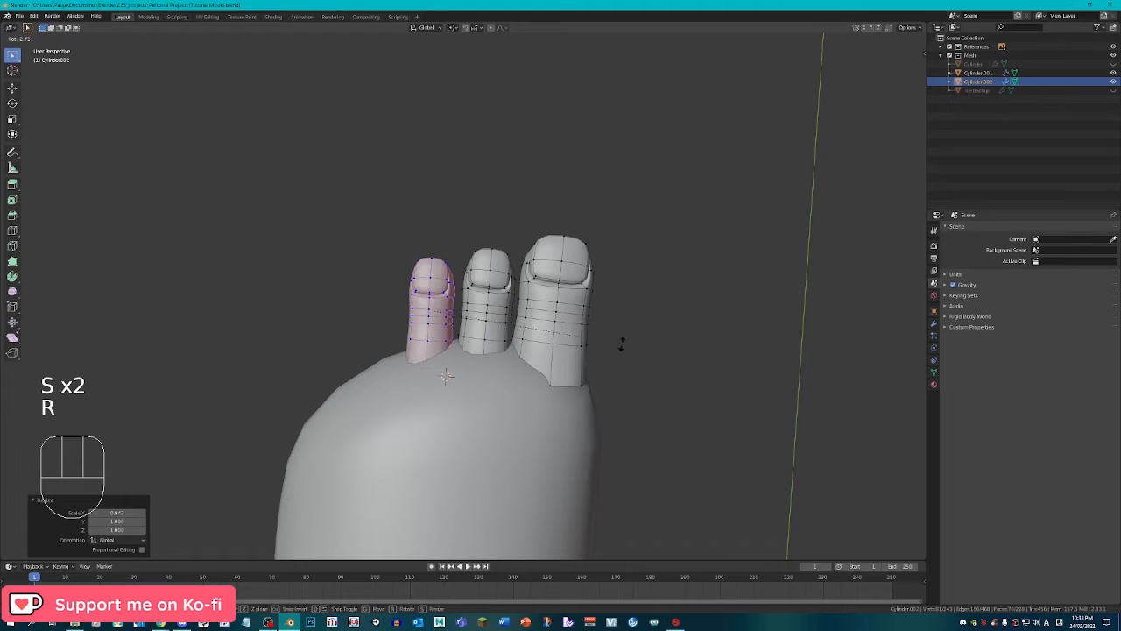
pyautogui.click(622, 345)
pyautogui.press('g')
pyautogui.click(623, 347)
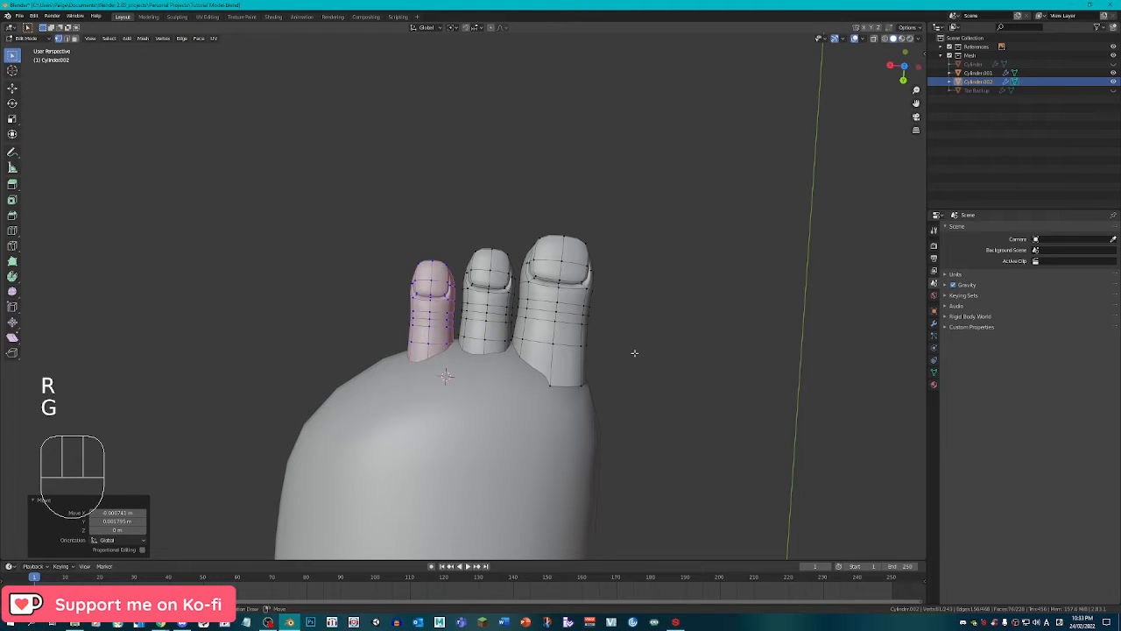
# Duplicate the third toe as a fourth toe beside it, rotating it, scaling it to about 0.935 and fitting it against the foot.
pyautogui.keyDown('shift'); pyautogui.moveTo(634, 353); pyautogui.dragTo(681, 345, button='middle'); pyautogui.keyUp('shift')
pyautogui.hotkey('shift', 'd')
pyautogui.click(622, 358)
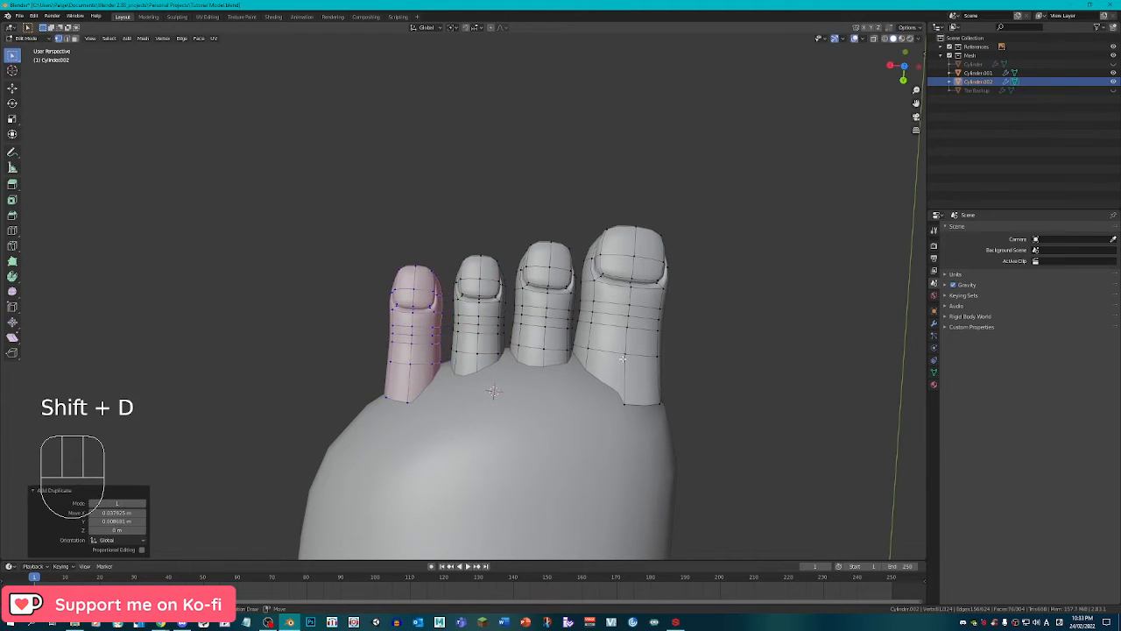
pyautogui.press('r')
pyautogui.click(622, 351)
pyautogui.press('s')
pyautogui.click(619, 349)
pyautogui.press('g')
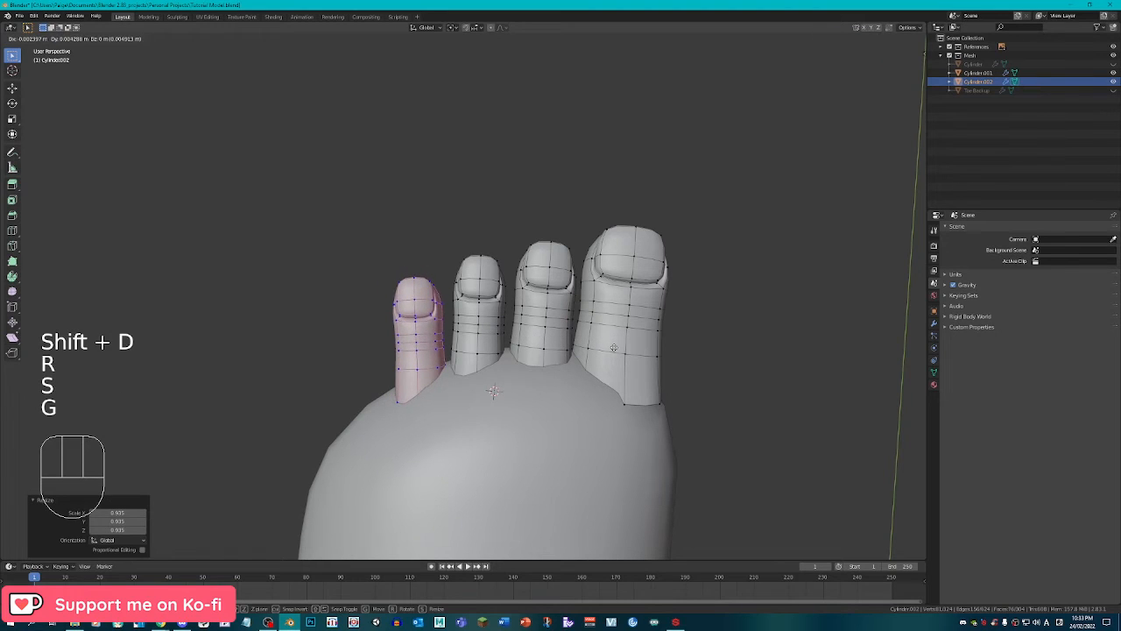
pyautogui.click(613, 349)
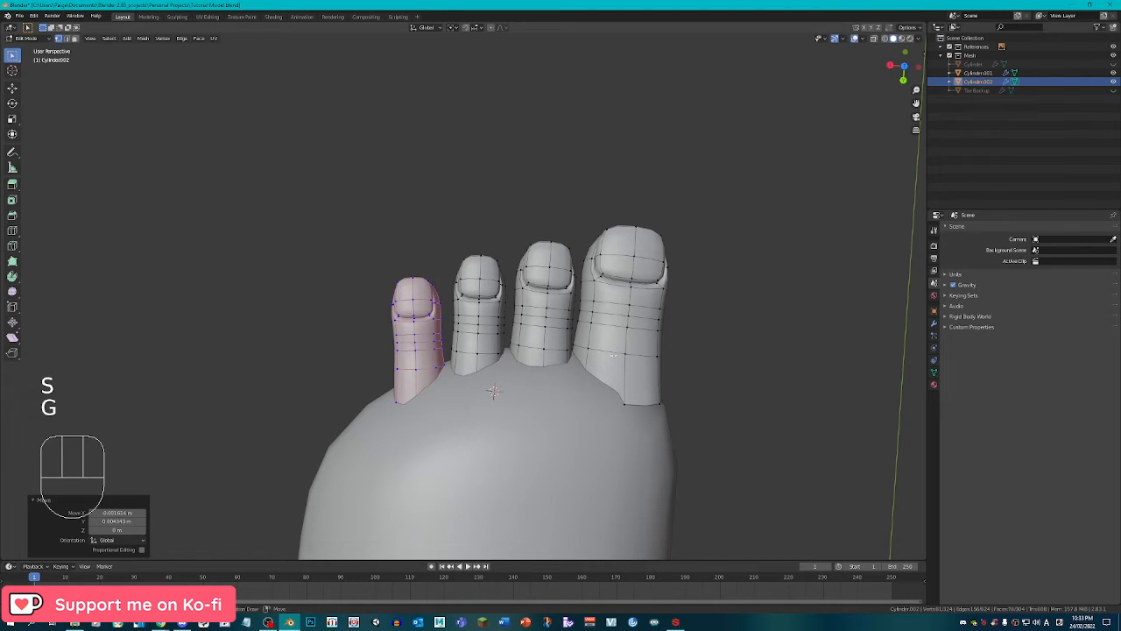
# Duplicate the fourth toe as a little toe at the foot's outer edge, scaling it down, rotating it slightly and adjusting its position.
pyautogui.hotkey('shift', 's')
pyautogui.hotkey('shift', 'd')
pyautogui.click(490, 350)
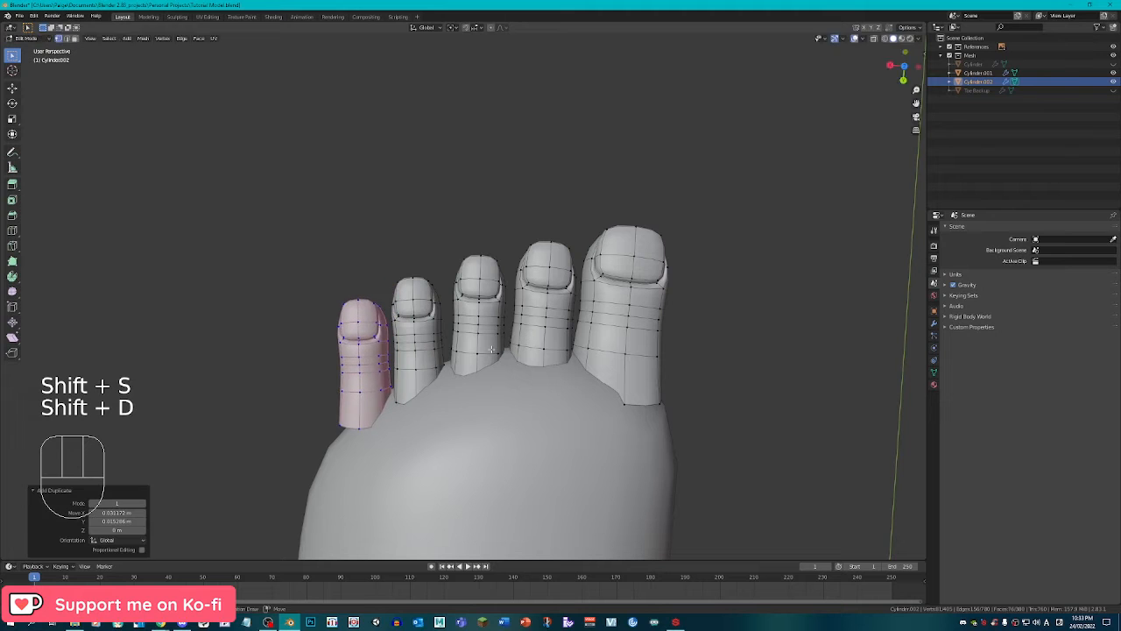
pyautogui.press('s')
pyautogui.click(469, 353)
pyautogui.press('r')
pyautogui.click(480, 352)
pyautogui.press('g')
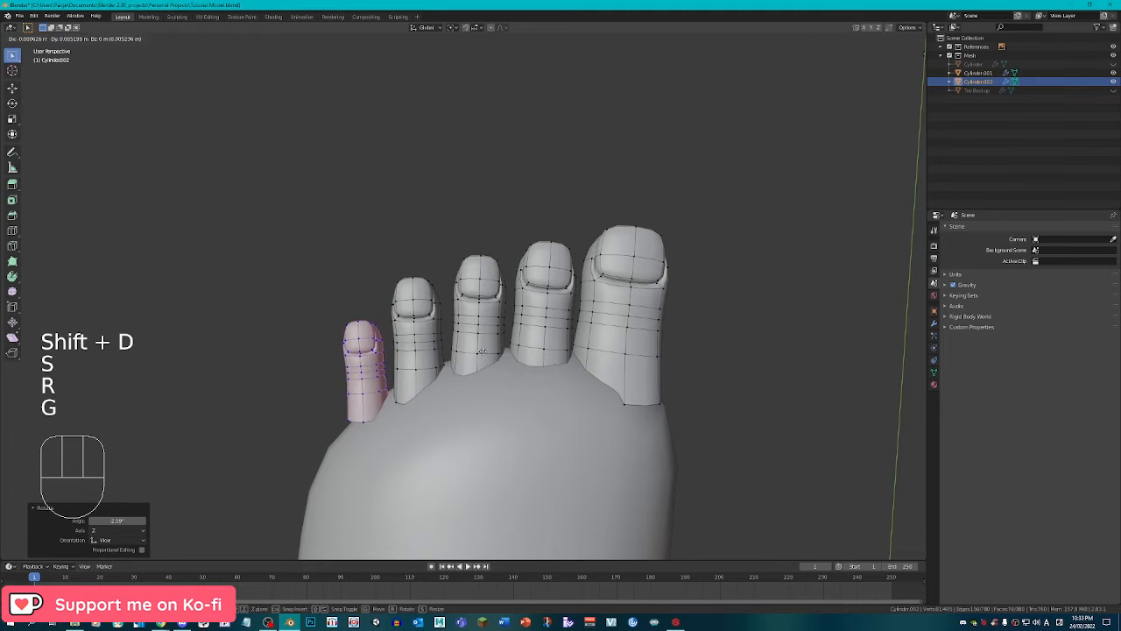
pyautogui.click(485, 356)
# In the right side view, lower the little toe along Z until it sits near the ground line.
pyautogui.moveTo(574, 357); pyautogui.dragTo(281, 305, button='middle')
pyautogui.press('Tab')
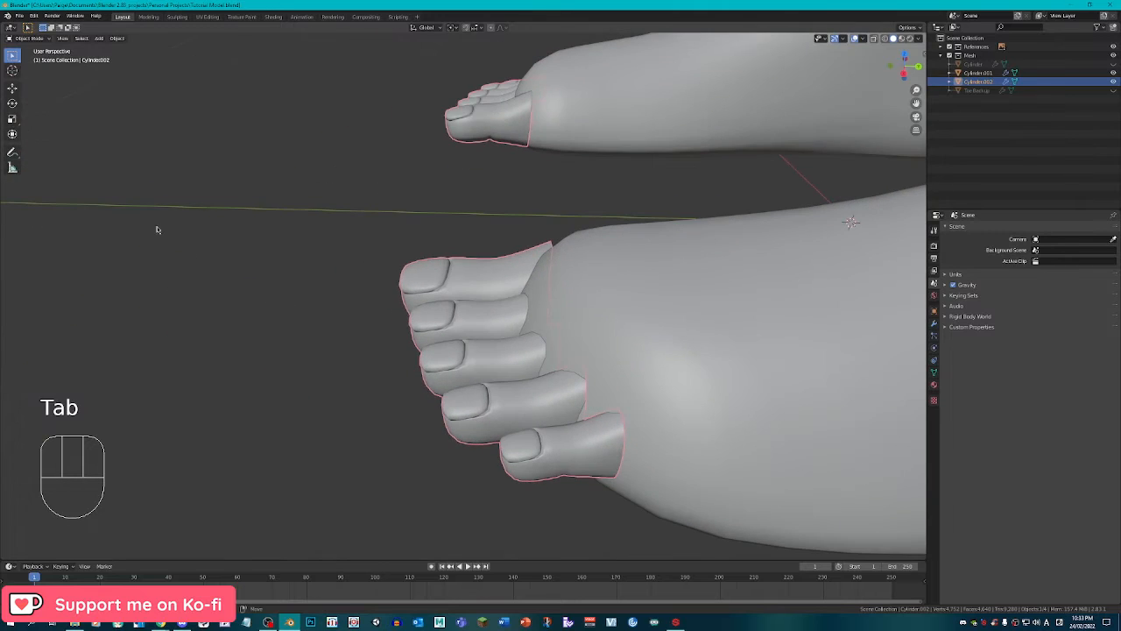
pyautogui.press('KP_3')
pyautogui.press('Tab')
pyautogui.scroll(4, 613, 456)
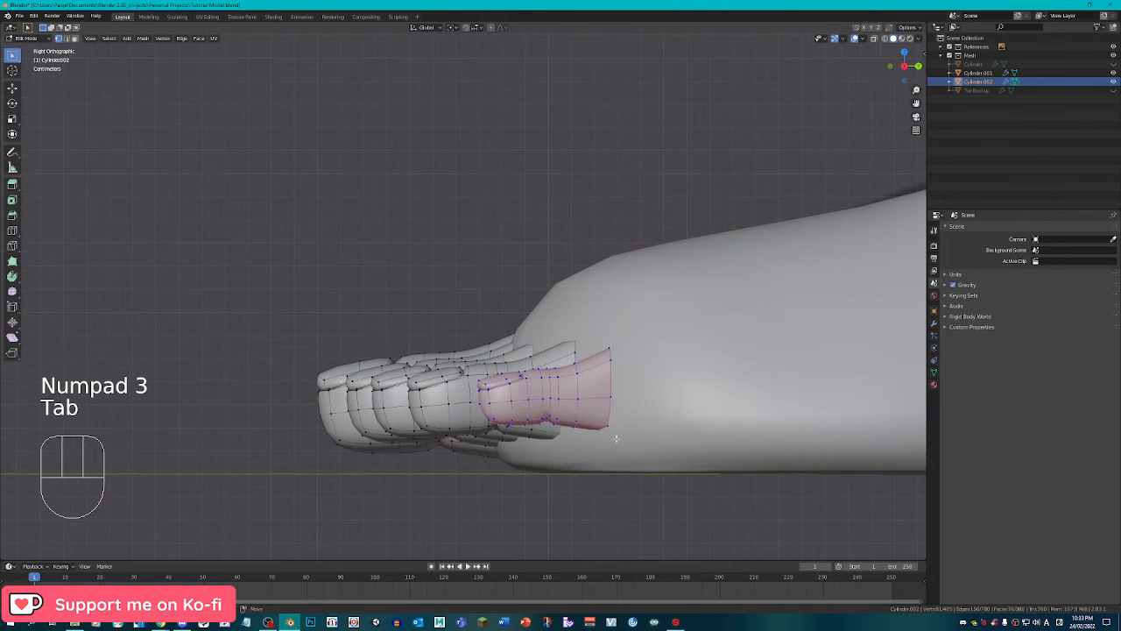
pyautogui.keyDown('shift'); pyautogui.moveTo(615, 438); pyautogui.dragTo(592, 392, button='middle'); pyautogui.keyUp('shift')
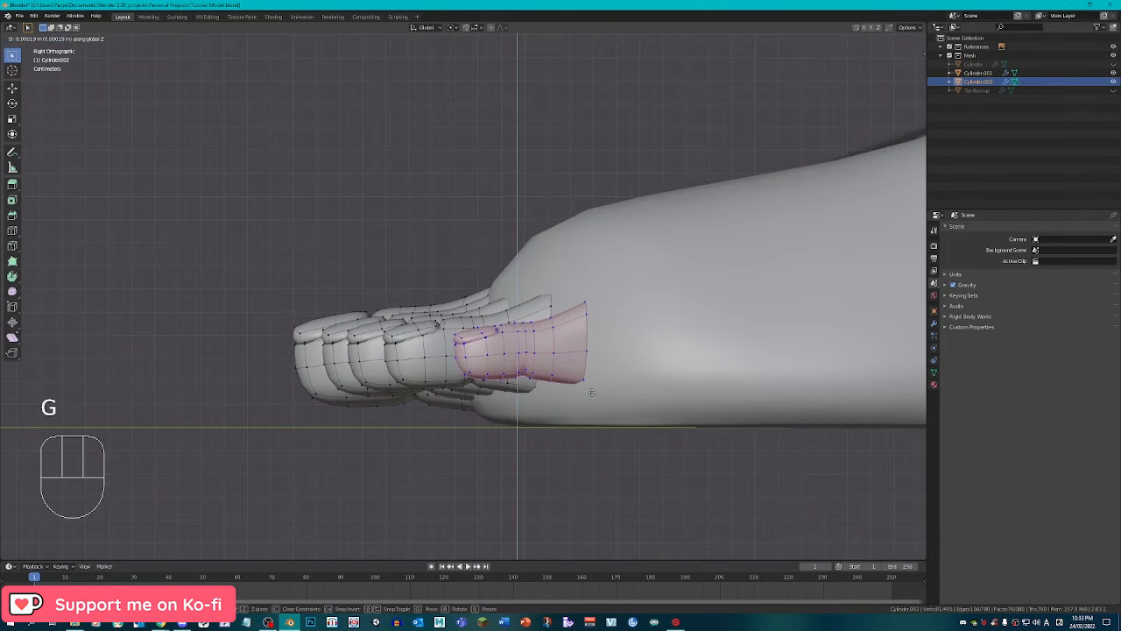
pyautogui.click(593, 429)
# Select the whole fourth toe and lower it along Z to the little toe's ground level.
pyautogui.click(504, 352)
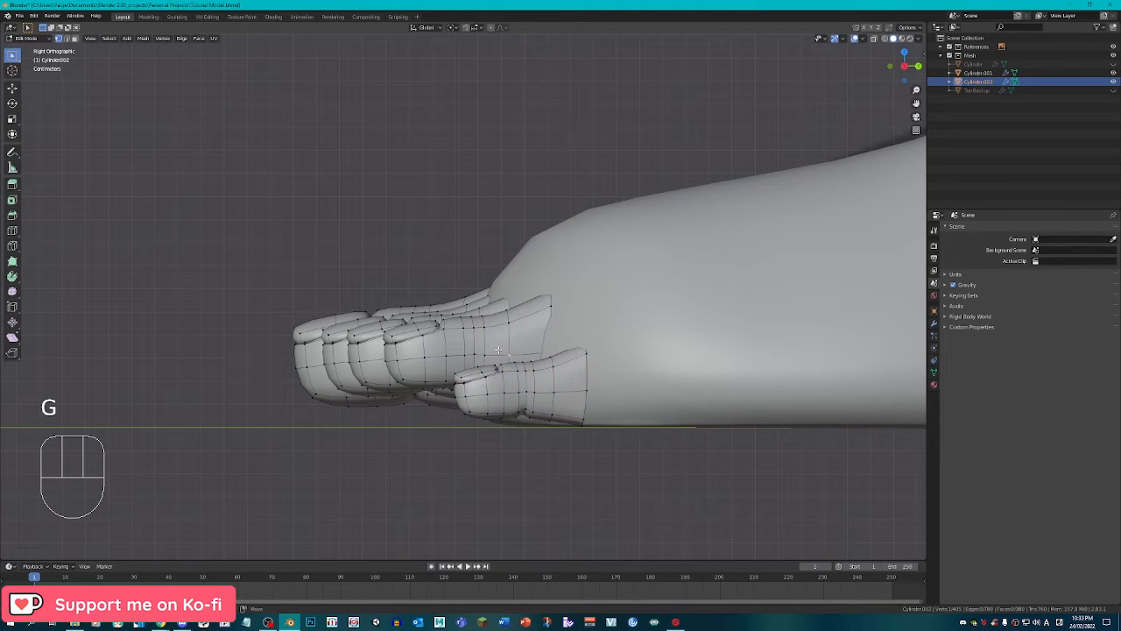
pyautogui.press('l')
pyautogui.press('g')
pyautogui.press('z')
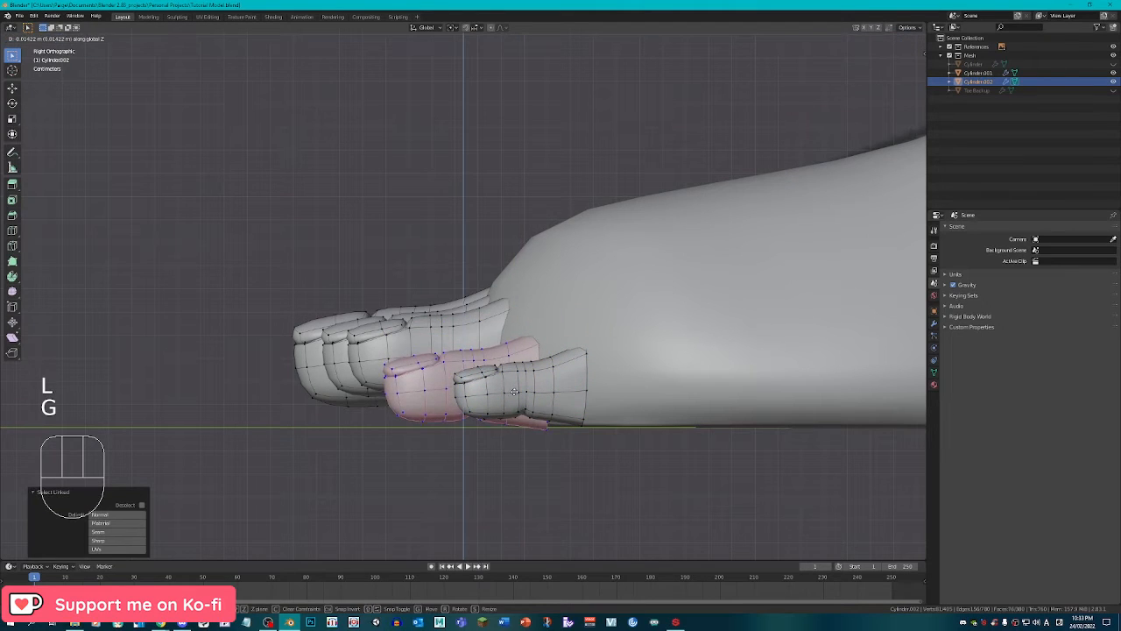
pyautogui.click(508, 387)
# Select the whole third toe and lower it about 0.012 m along Z to line up with the fourth toe.
pyautogui.rightClick(438, 336)
pyautogui.press('l')
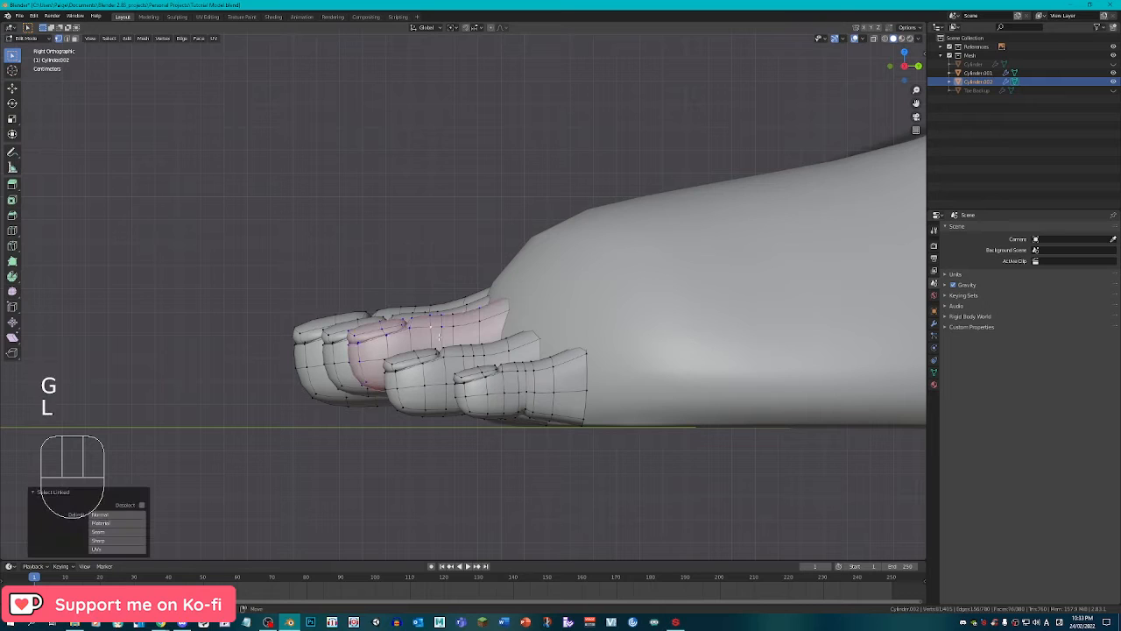
pyautogui.rightClick(439, 337)
pyautogui.press('g')
pyautogui.press('z')
pyautogui.click(446, 375)
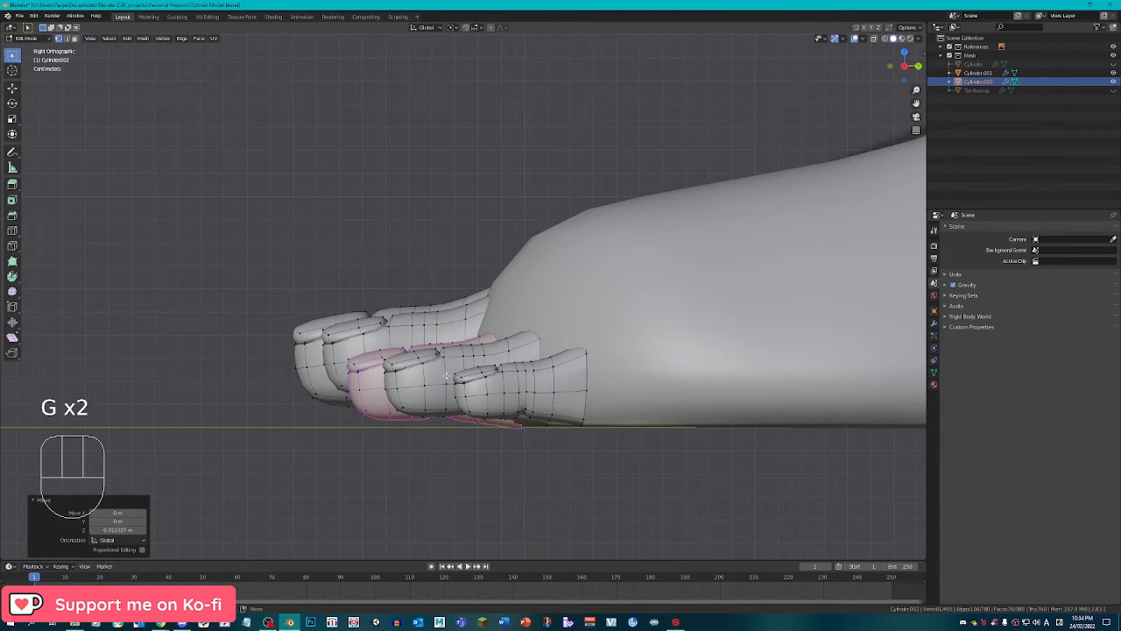
# Select the whole second toe and lower it along Z to line up with the third toe.
pyautogui.rightClick(438, 325)
pyautogui.press('l')
pyautogui.press('g')
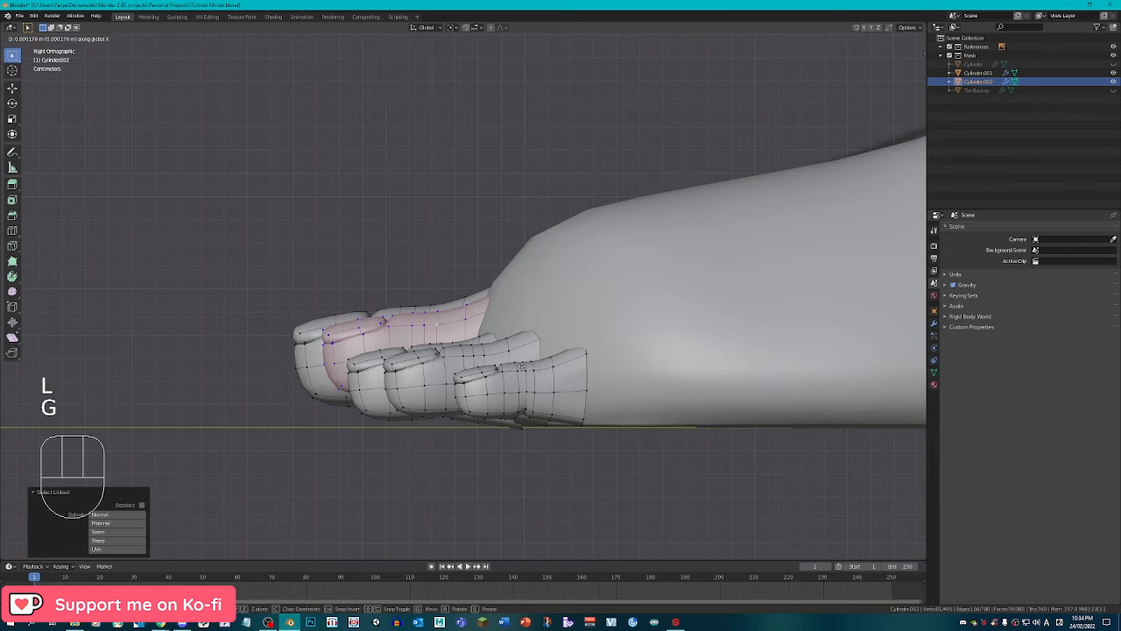
pyautogui.press('g')
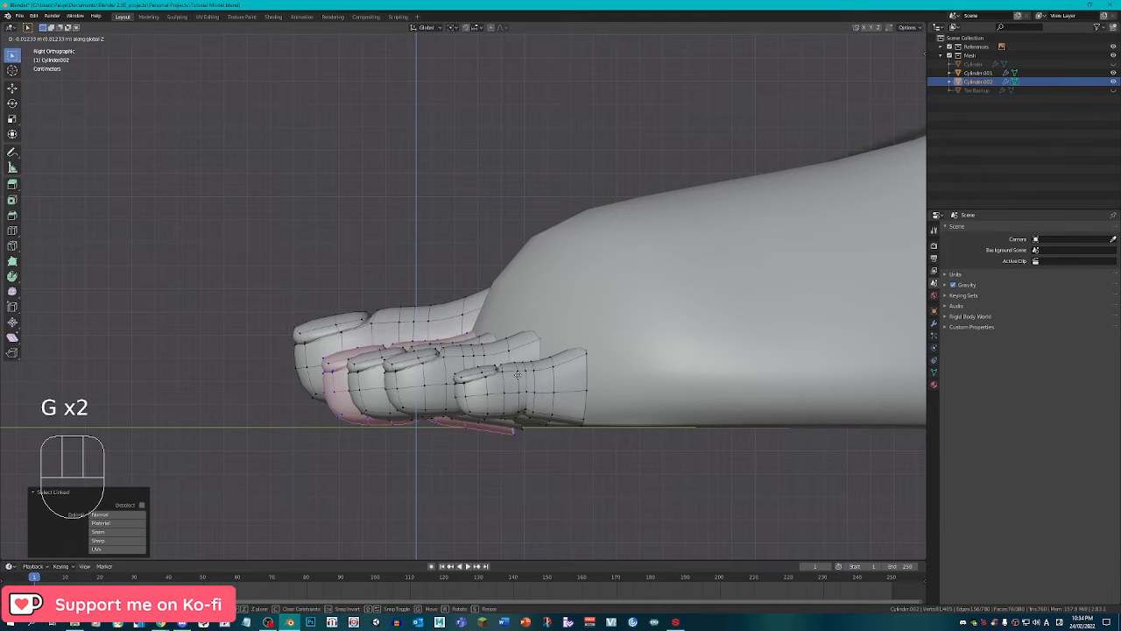
pyautogui.click(428, 369)
# Add the third toe to the selection and raise the second and third toes together about 0.0025 m along Z.
pyautogui.press('l')
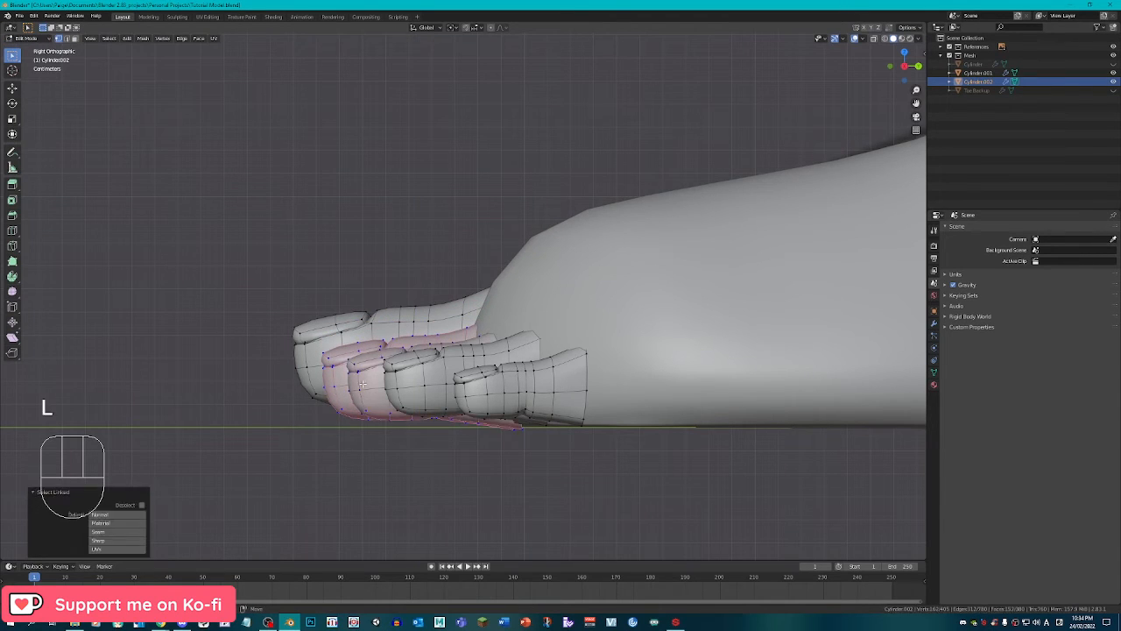
pyautogui.press('g')
pyautogui.press('z')
pyautogui.click(450, 384)
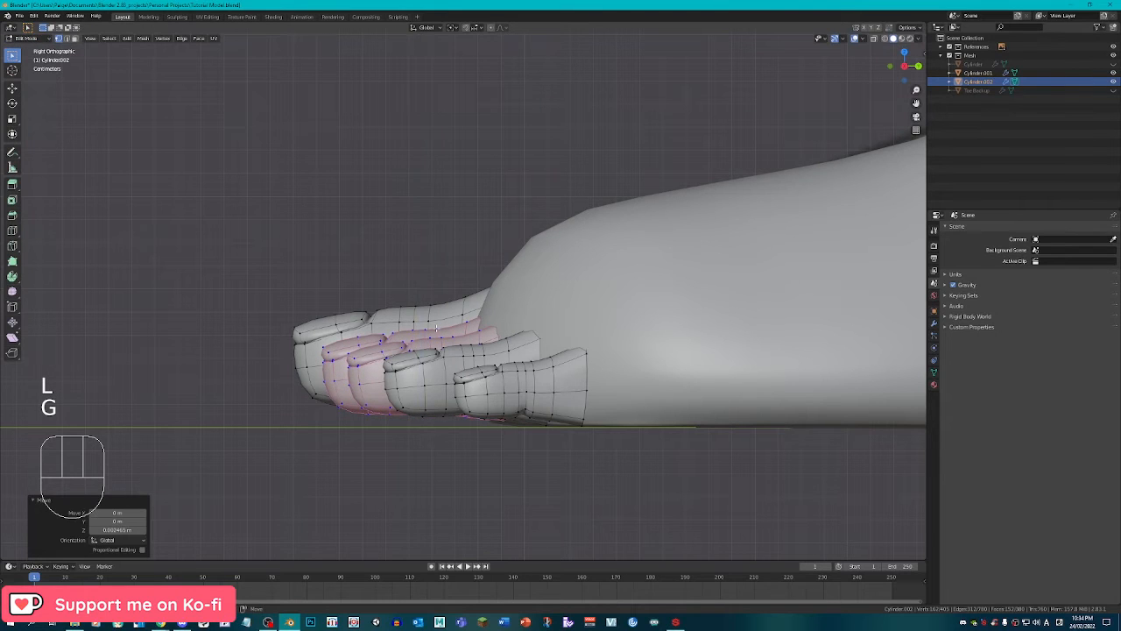
# Select the whole big toe and adjust its height along Z to suit the other toes.
pyautogui.rightClick(440, 310)
pyautogui.press('l')
pyautogui.press('g')
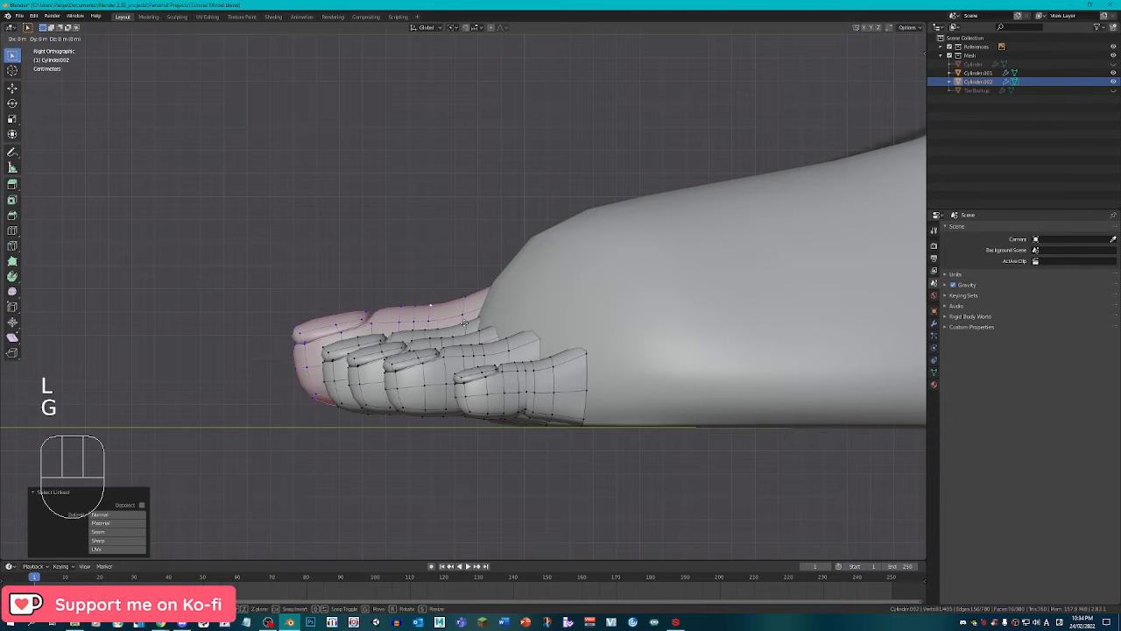
pyautogui.press('z')
# Examine from several angles how the bases of the five toes meet the front of the foot.
pyautogui.press('Tab')
pyautogui.moveTo(471, 329); pyautogui.dragTo(633, 470, button='middle')
pyautogui.scroll(2, 699, 389)
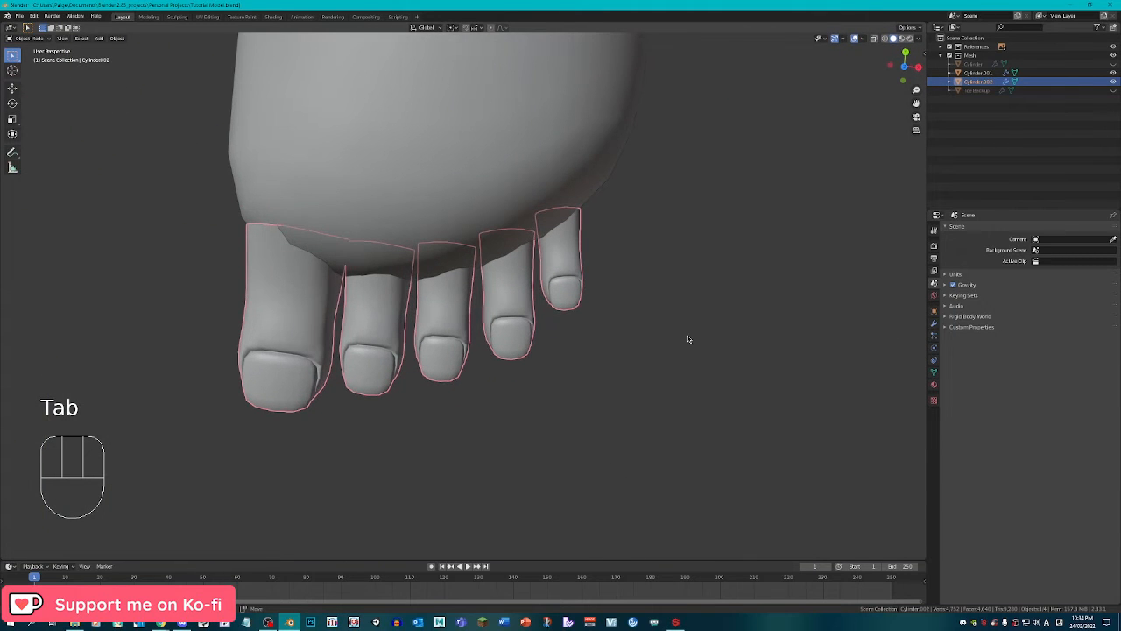
pyautogui.rightClick(541, 186)
pyautogui.press('Tab')
pyautogui.moveTo(481, 329); pyautogui.dragTo(608, 307, button='middle')
pyautogui.scroll(-1, 534, 254)
pyautogui.press('Tab')
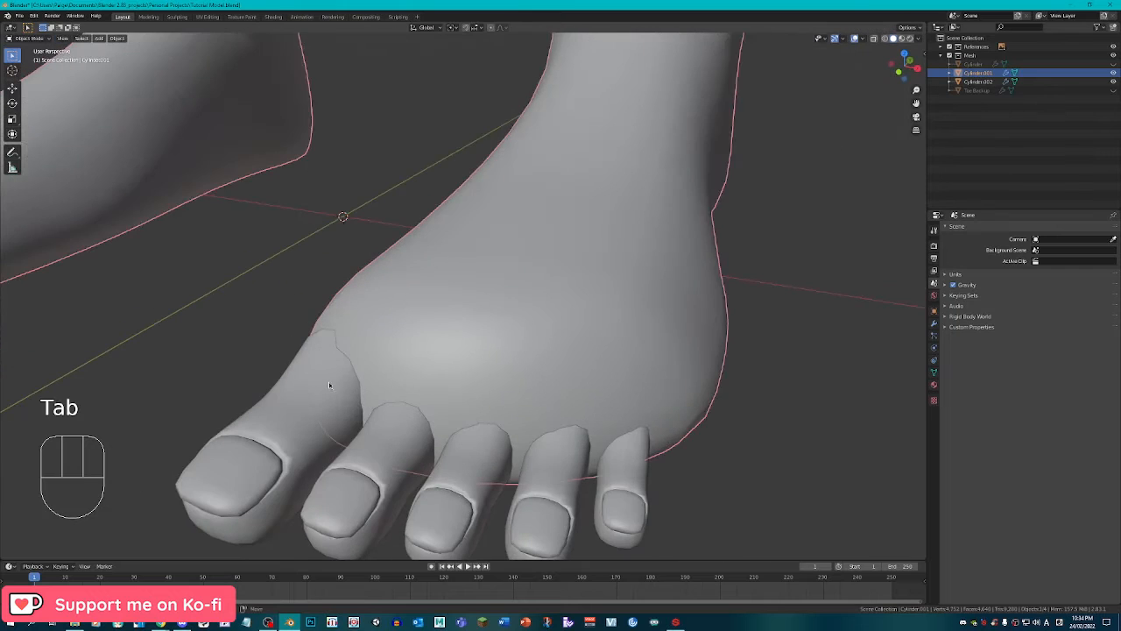
pyautogui.rightClick(327, 383)
pyautogui.press('Tab')
pyautogui.moveTo(326, 383); pyautogui.dragTo(671, 388, button='middle')
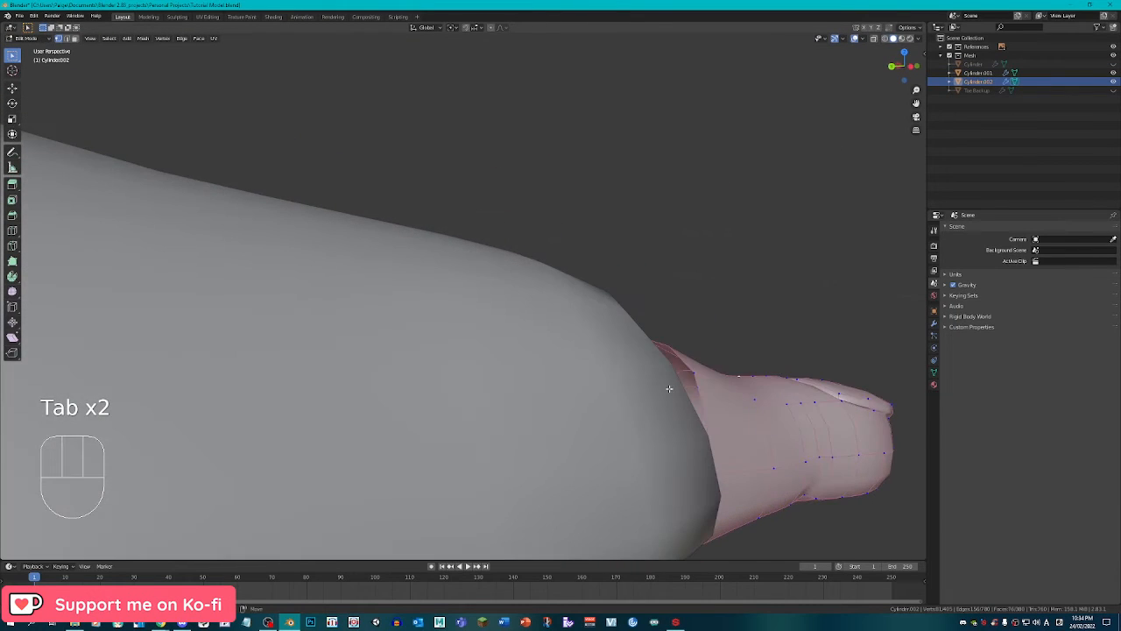
# Hide the foot and leg mesh in Object Mode and select the toes object.
pyautogui.scroll(-2, 671, 300)
pyautogui.press('Tab')
pyautogui.rightClick(510, 314)
pyautogui.press('h')
pyautogui.rightClick(524, 346)
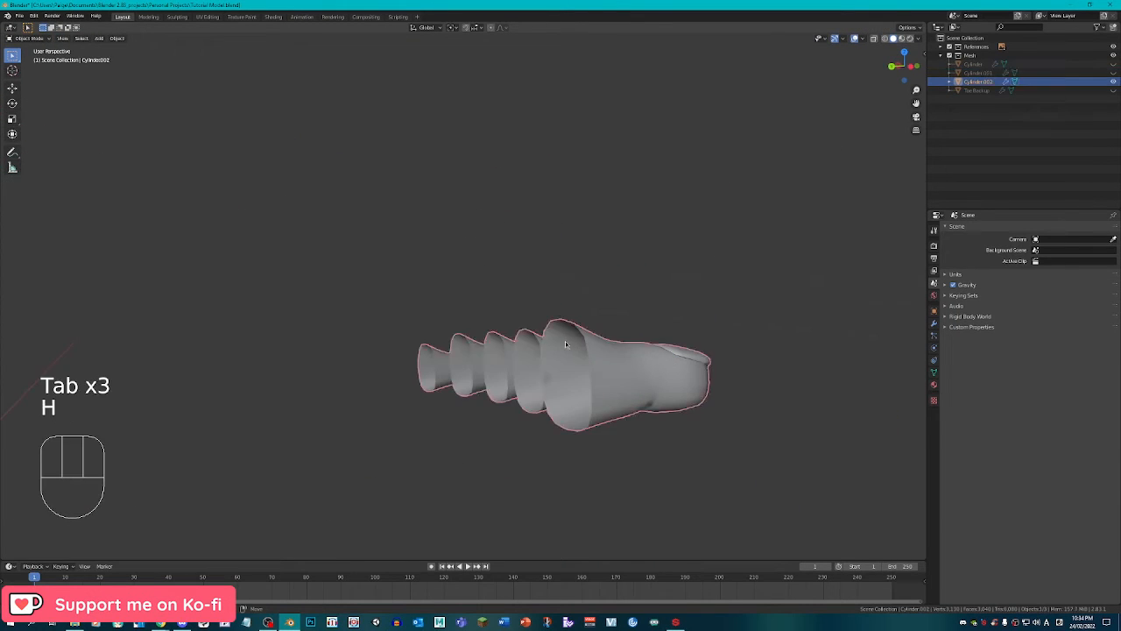
# In Edit Mode, merge the facing side vertices of the big and second toes' open bases using At First.
pyautogui.press('Tab')
pyautogui.moveTo(565, 341); pyautogui.dragTo(664, 370, button='middle')
pyautogui.scroll(-2, 664, 371)
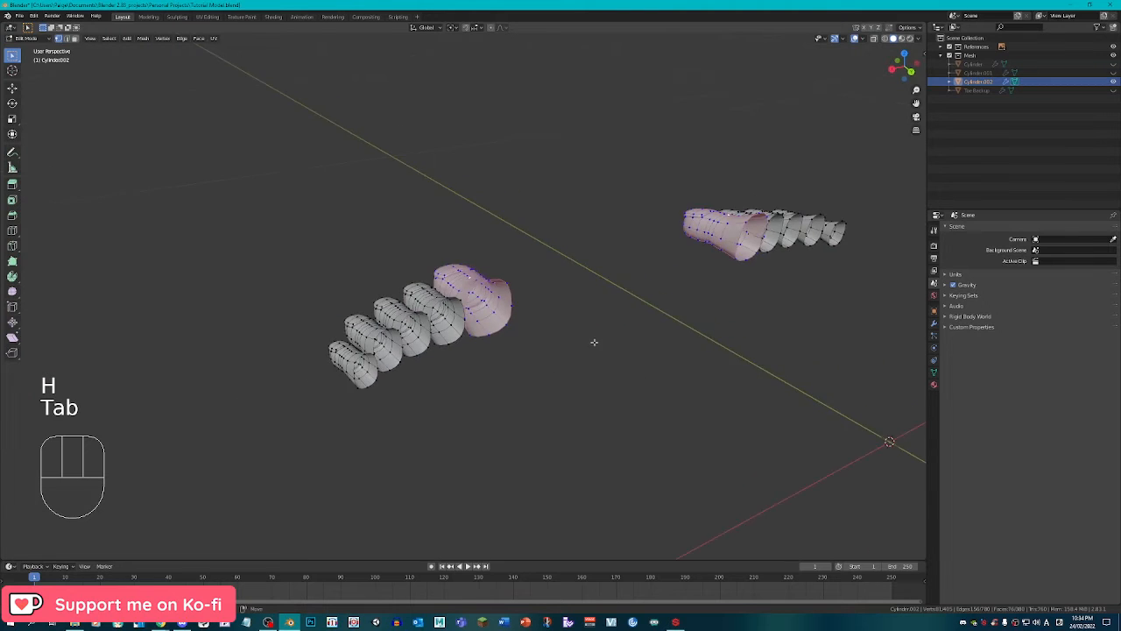
pyautogui.moveTo(593, 341); pyautogui.dragTo(721, 333, button='middle')
pyautogui.scroll(4, 548, 320)
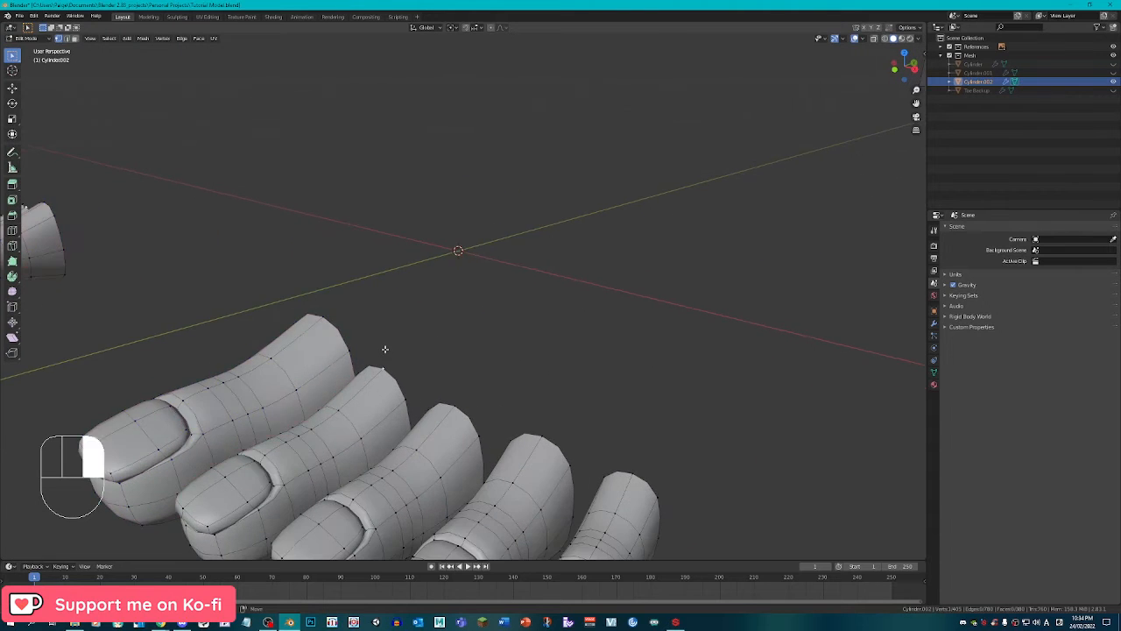
pyautogui.moveTo(383, 350); pyautogui.dragTo(459, 339, button='middle')
pyautogui.scroll(2, 543, 407)
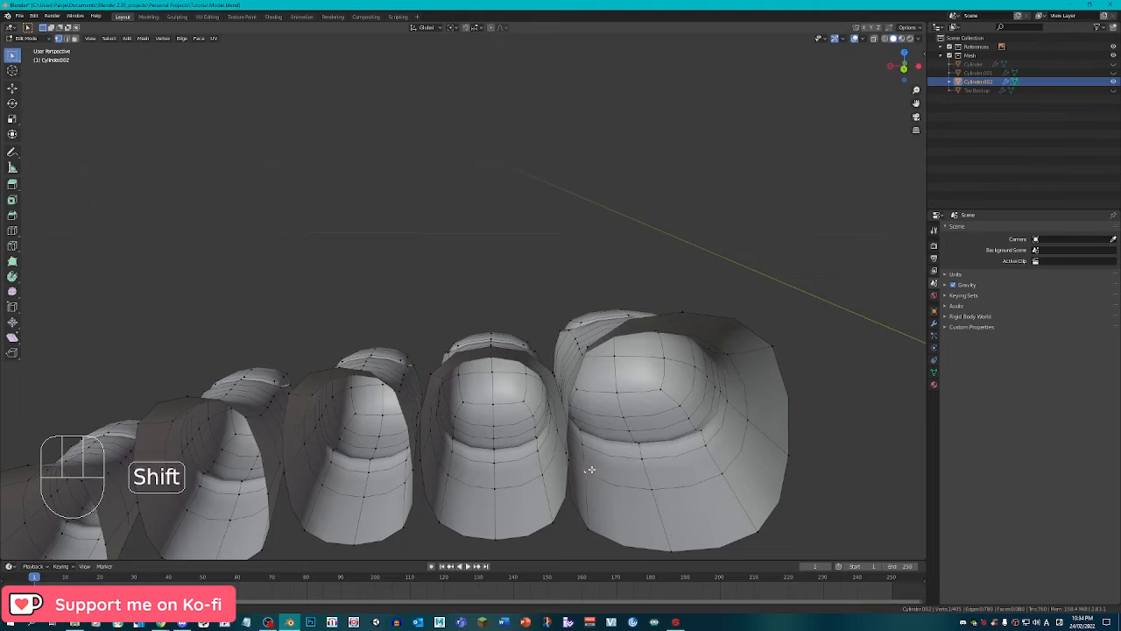
pyautogui.keyDown('shift'); pyautogui.moveTo(591, 470); pyautogui.dragTo(590, 376, button='middle'); pyautogui.keyUp('shift')
pyautogui.press('q')
pyautogui.click(507, 380)
pyautogui.press('m')
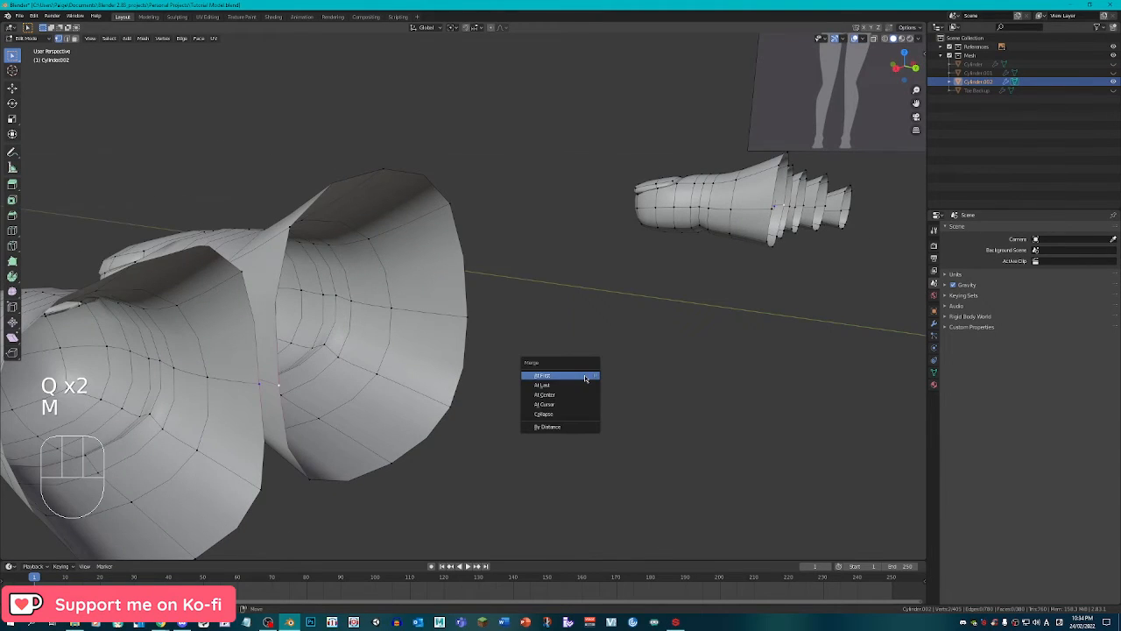
pyautogui.click(585, 375)
# Merge the upper and lower pairs of neighbouring rim vertices between the big toe and the second toe.
pyautogui.keyDown('shift'); pyautogui.rightClick(281, 224); pyautogui.keyUp('shift')
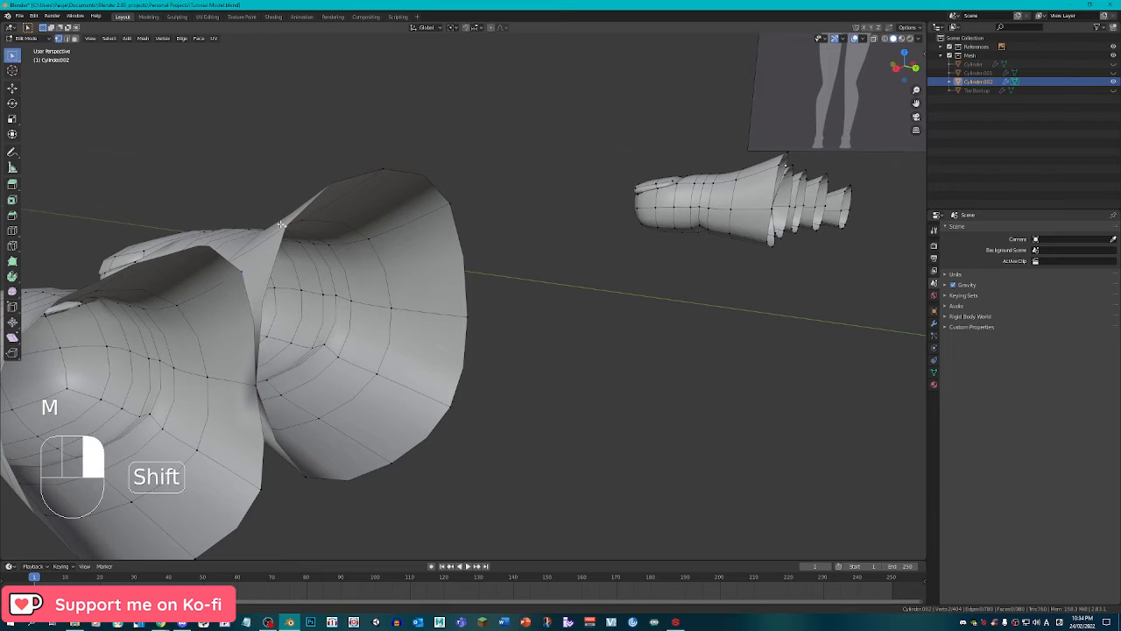
pyautogui.press('m')
pyautogui.click(281, 225)
pyautogui.rightClick(262, 488)
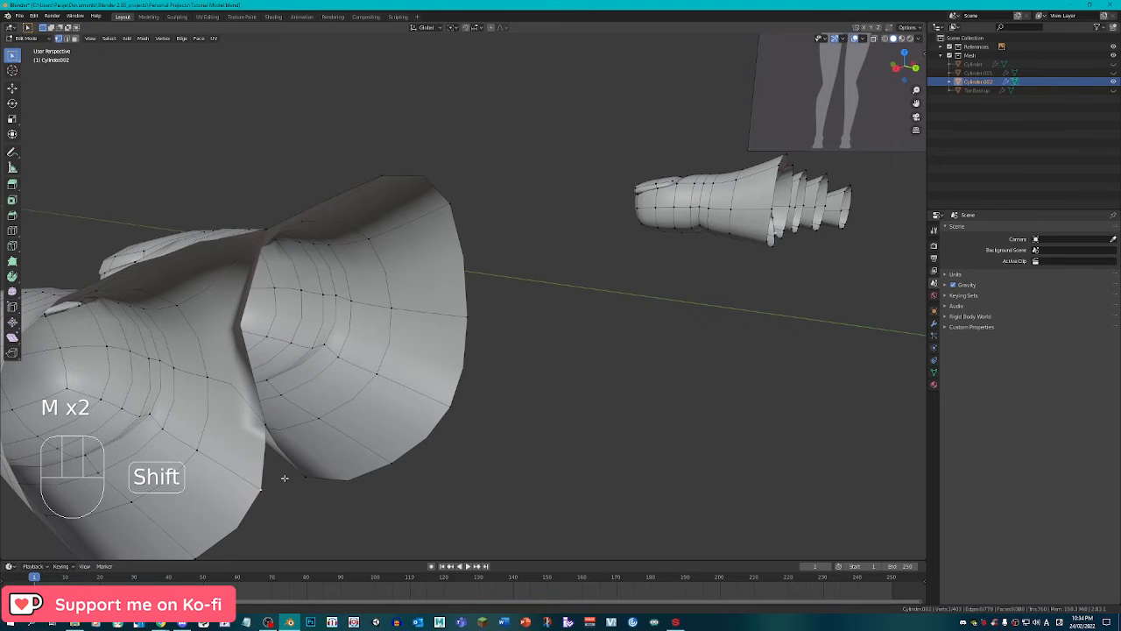
pyautogui.press('m')
pyautogui.click(292, 477)
# Merge the upper pair of neighbouring rim vertices between the second and third toes using At First.
pyautogui.moveTo(425, 420); pyautogui.dragTo(324, 395, button='middle')
pyautogui.keyDown('shift'); pyautogui.moveTo(337, 359); pyautogui.dragTo(418, 339, button='middle'); pyautogui.keyUp('shift')
pyautogui.keyDown('shift'); pyautogui.rightClick(383, 321); pyautogui.keyUp('shift')
pyautogui.press('m')
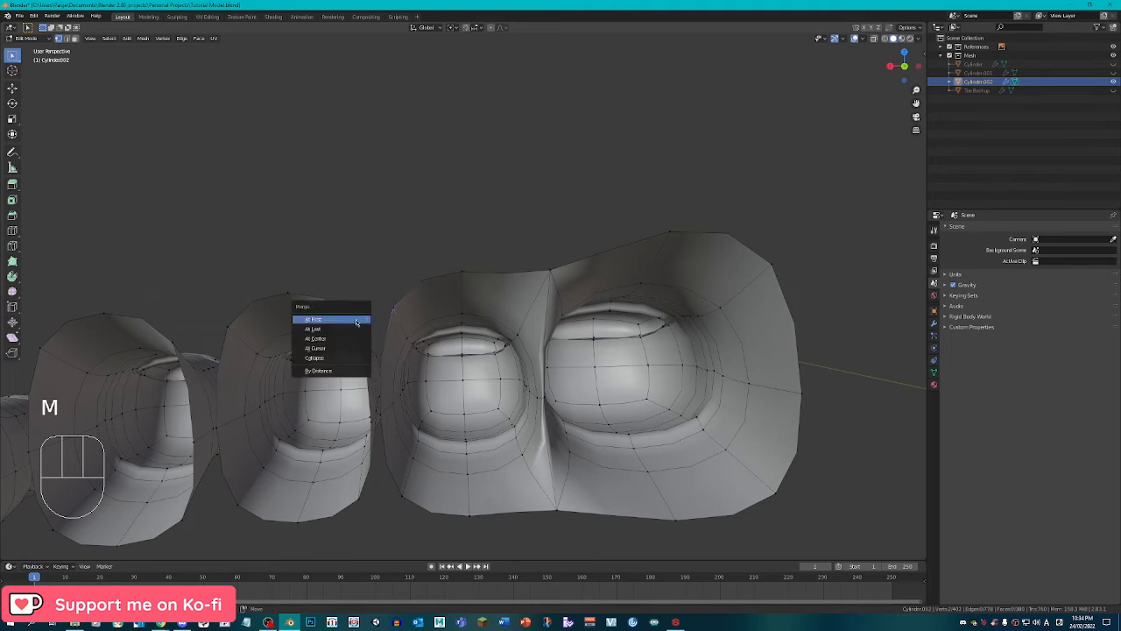
pyautogui.click(352, 319)
# Merge the middle and lower pairs of rim vertices between the second and third toes using At First.
pyautogui.keyDown('shift'); pyautogui.rightClick(379, 411); pyautogui.keyUp('shift')
pyautogui.keyDown('shift'); pyautogui.rightClick(376, 418); pyautogui.keyUp('shift')
pyautogui.moveTo(377, 418); pyautogui.dragTo(392, 428, button='middle')
pyautogui.rightClick(334, 380)
pyautogui.keyDown('shift'); pyautogui.rightClick(336, 375); pyautogui.keyUp('shift')
pyautogui.press('m')
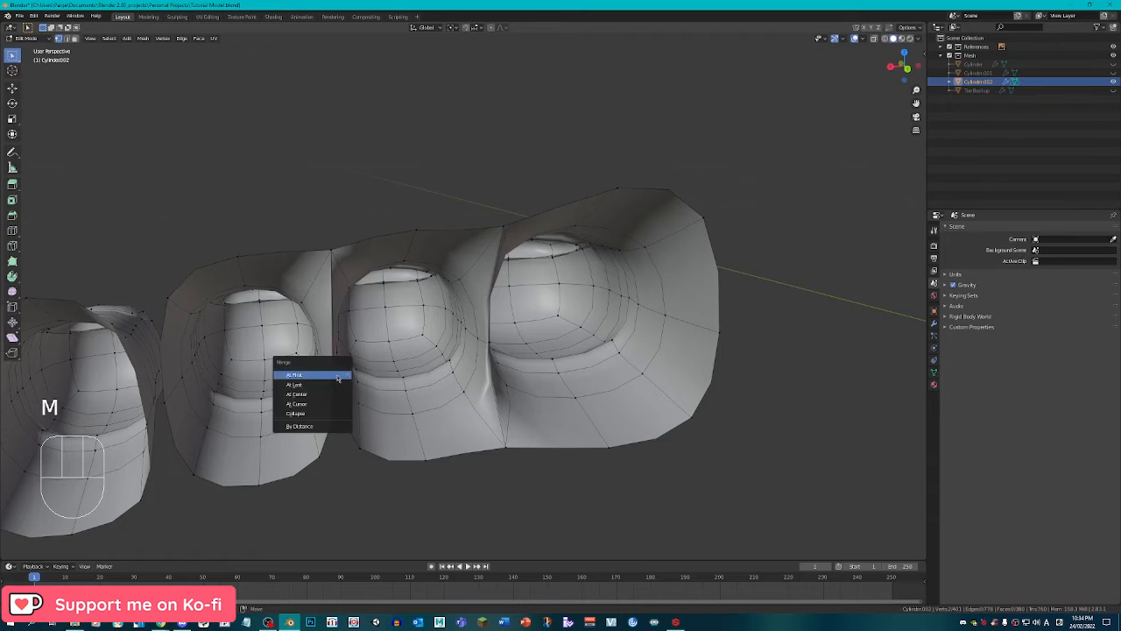
pyautogui.click(330, 431)
pyautogui.press('m')
pyautogui.click(349, 452)
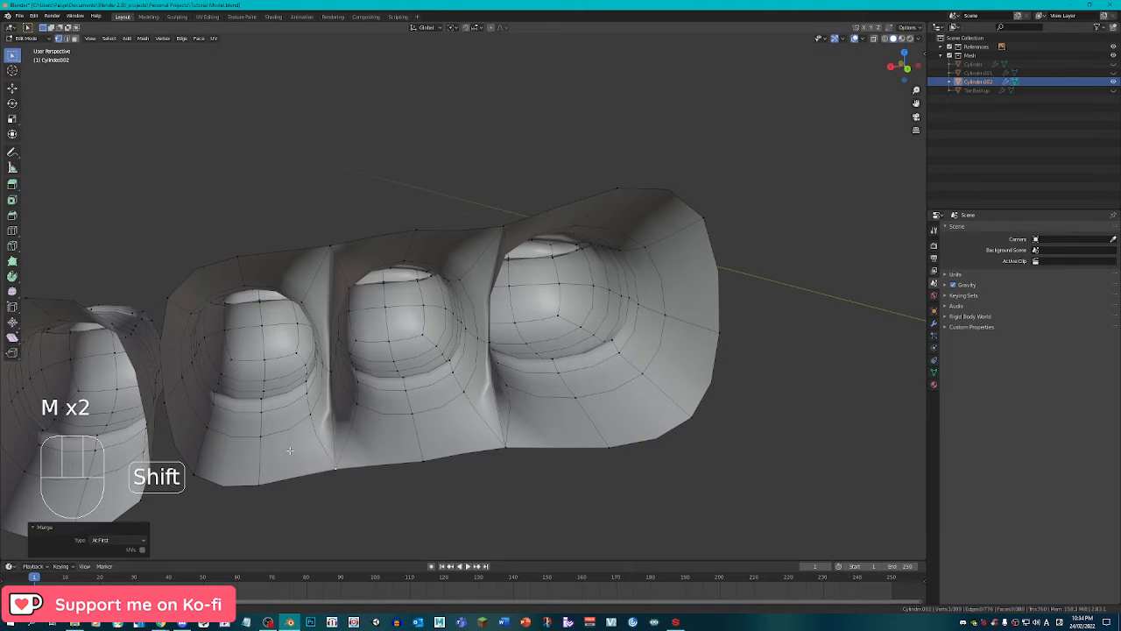
# Merge the side, lower and upper pairs of neighbouring rim vertices between the third and fourth toes using At First.
pyautogui.moveTo(348, 452); pyautogui.dragTo(388, 408, button='middle')
pyautogui.keyDown('shift'); pyautogui.rightClick(324, 410); pyautogui.keyUp('shift')
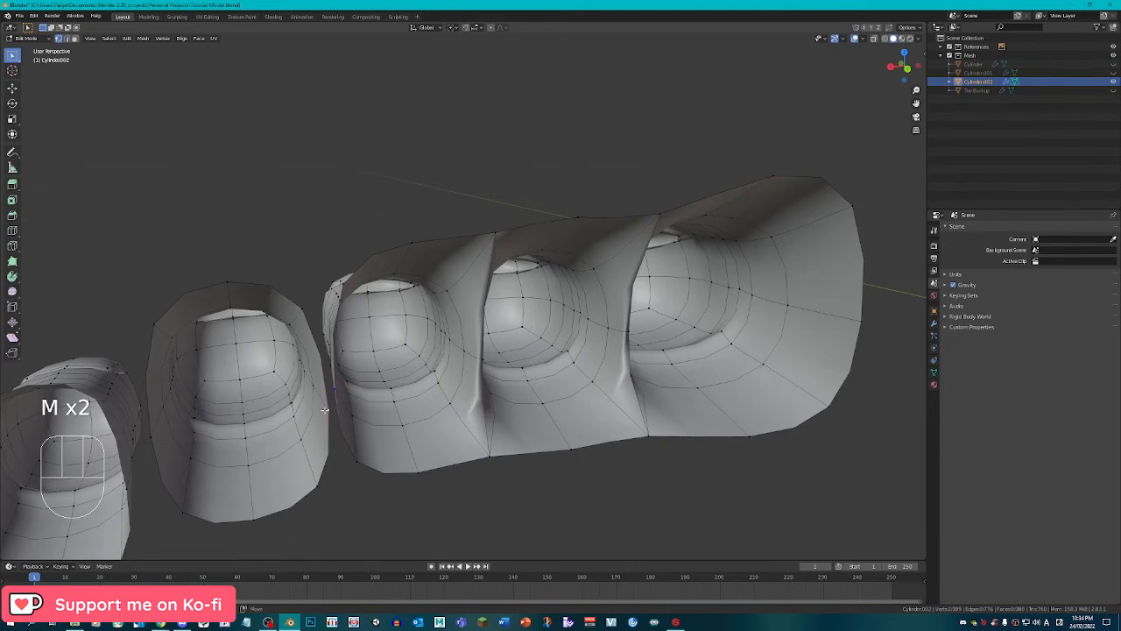
pyautogui.press('m')
pyautogui.click(324, 410)
pyautogui.rightClick(311, 476)
pyautogui.press('m')
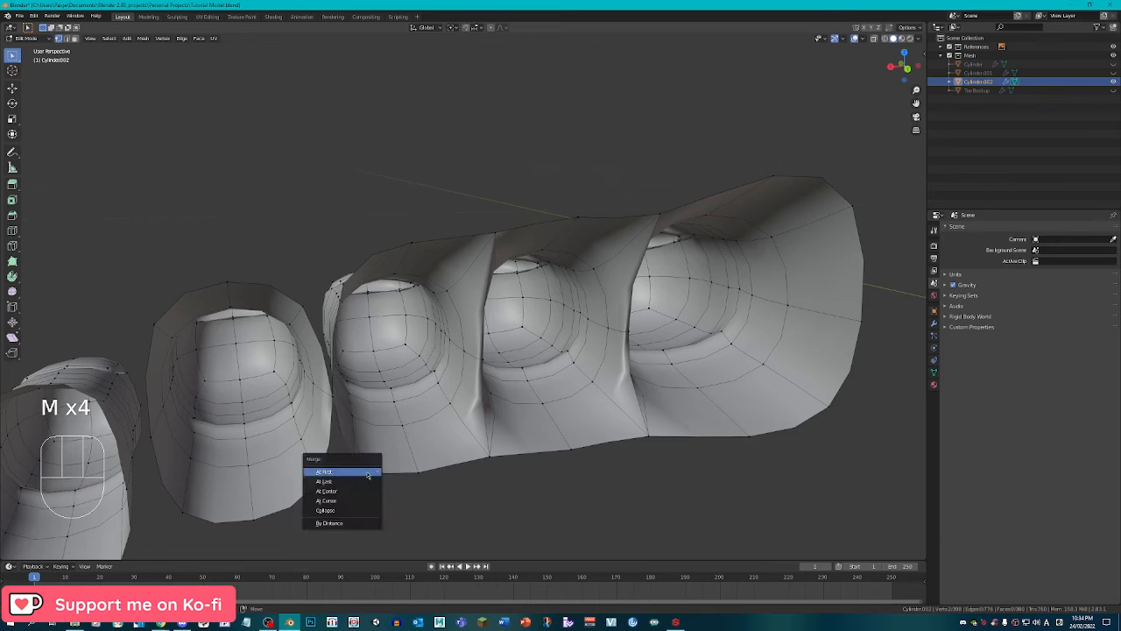
pyautogui.click(366, 471)
pyautogui.rightClick(303, 306)
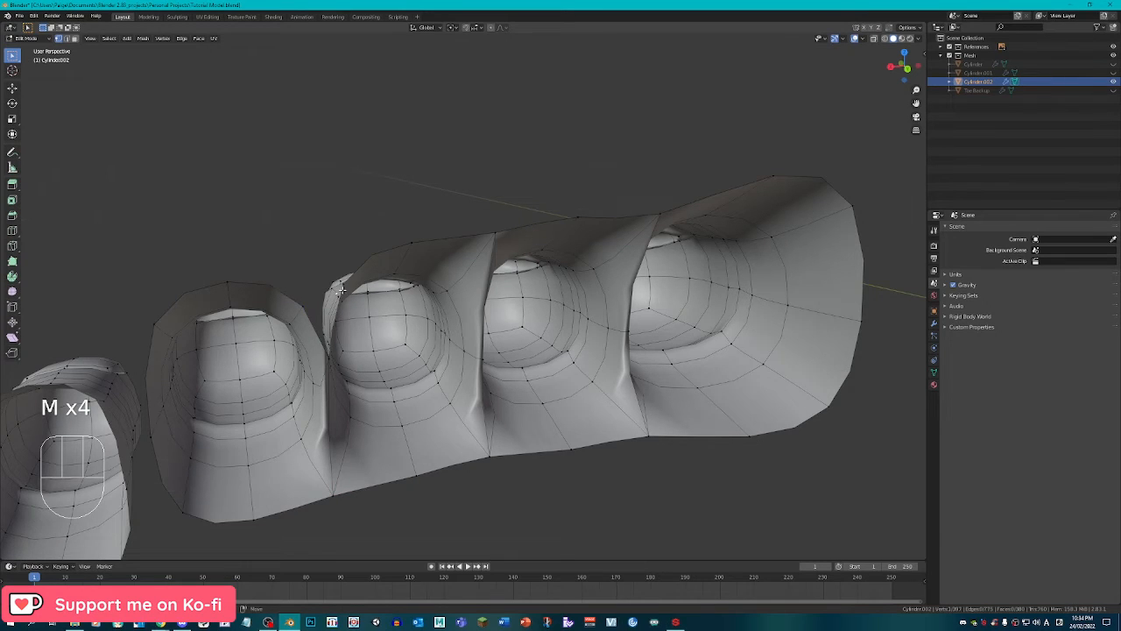
pyautogui.press('m')
pyautogui.click(302, 308)
# Merge the neighbouring rim vertices between the fourth and little toes using At First.
pyautogui.moveTo(302, 309); pyautogui.dragTo(418, 361, button='middle')
pyautogui.moveTo(355, 399); pyautogui.dragTo(331, 409, button='middle')
pyautogui.rightClick(339, 369)
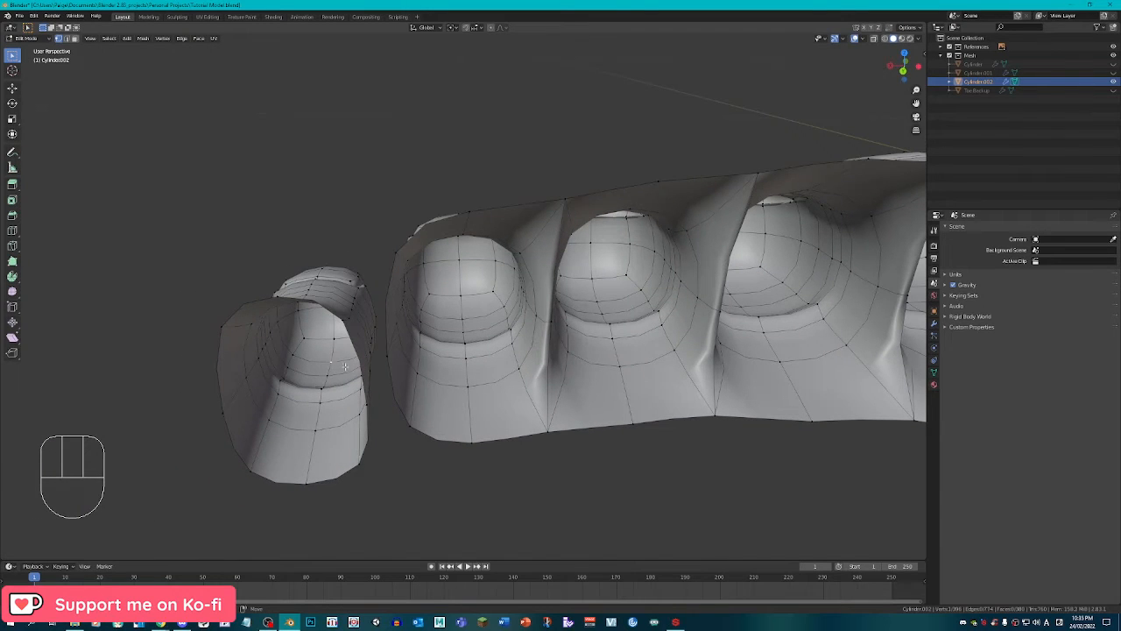
pyautogui.moveTo(344, 366); pyautogui.dragTo(370, 409, button='middle')
pyautogui.moveTo(356, 293); pyautogui.dragTo(493, 365, button='middle')
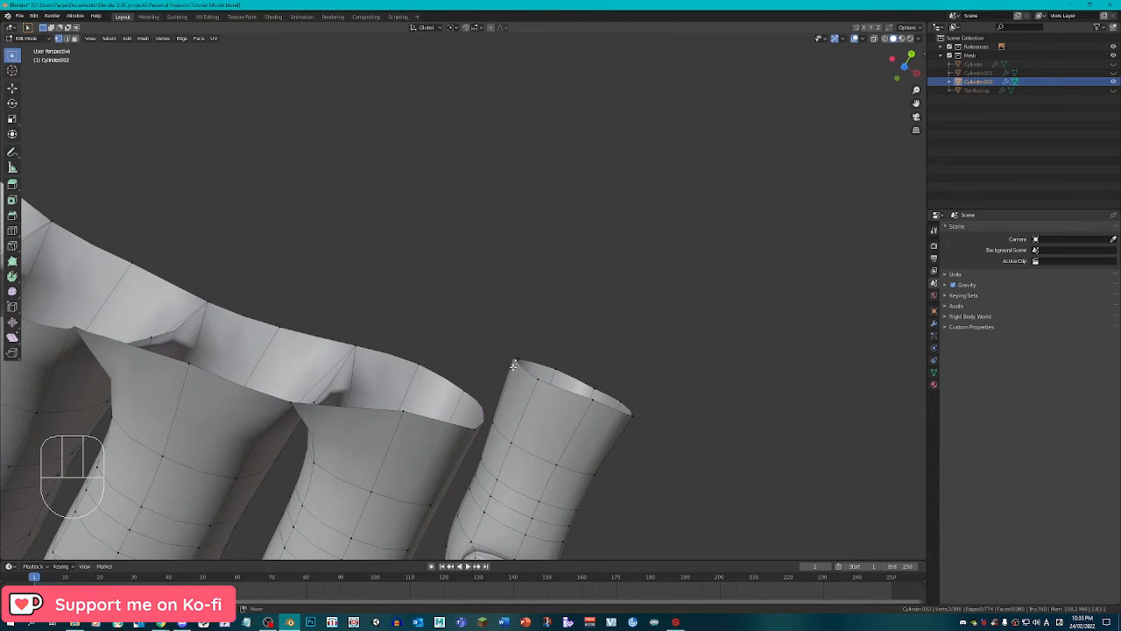
pyautogui.press('m')
pyautogui.click(517, 368)
pyautogui.press('m')
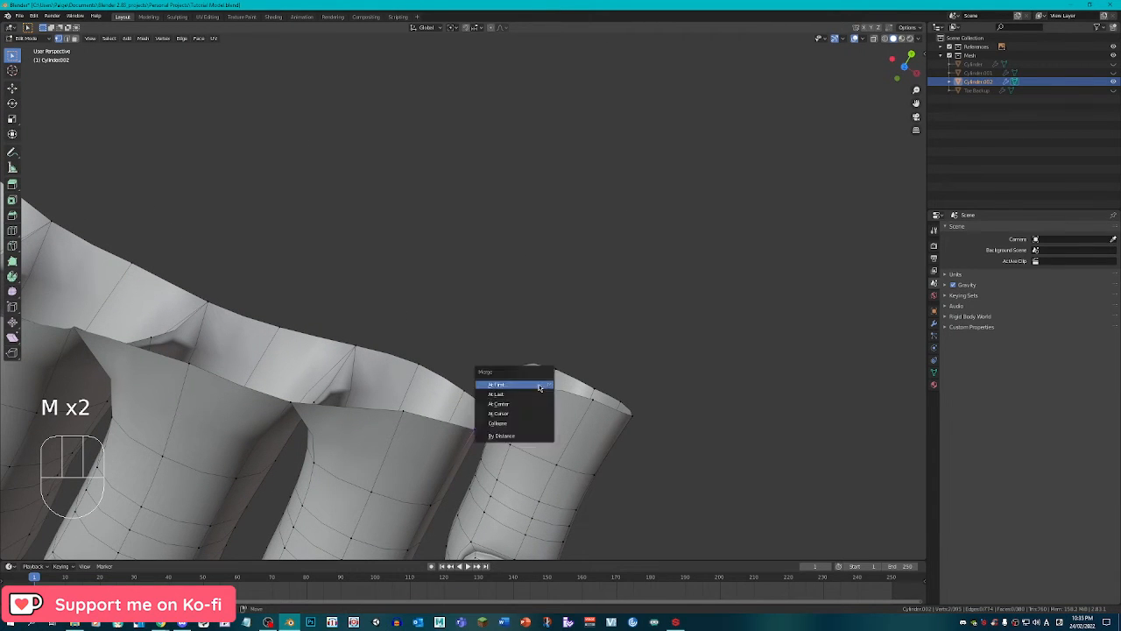
pyautogui.click(519, 385)
pyautogui.press('m')
pyautogui.click(470, 391)
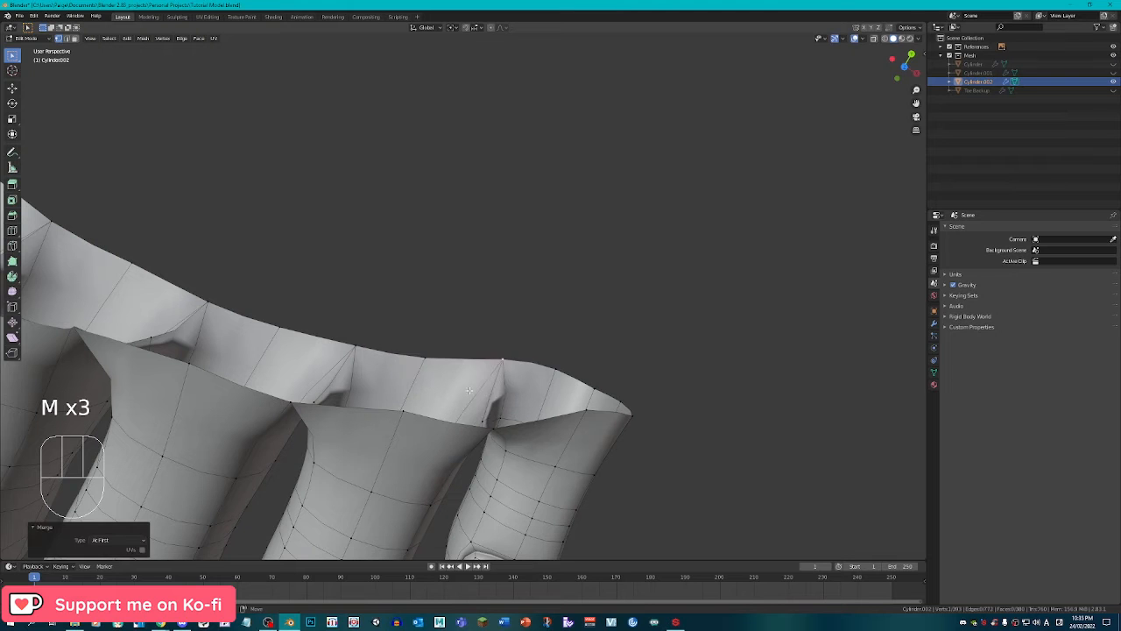
# Extrude the joined open rim of all five toes a short distance back towards the foot.
pyautogui.moveTo(471, 391); pyautogui.dragTo(613, 318, button='middle')
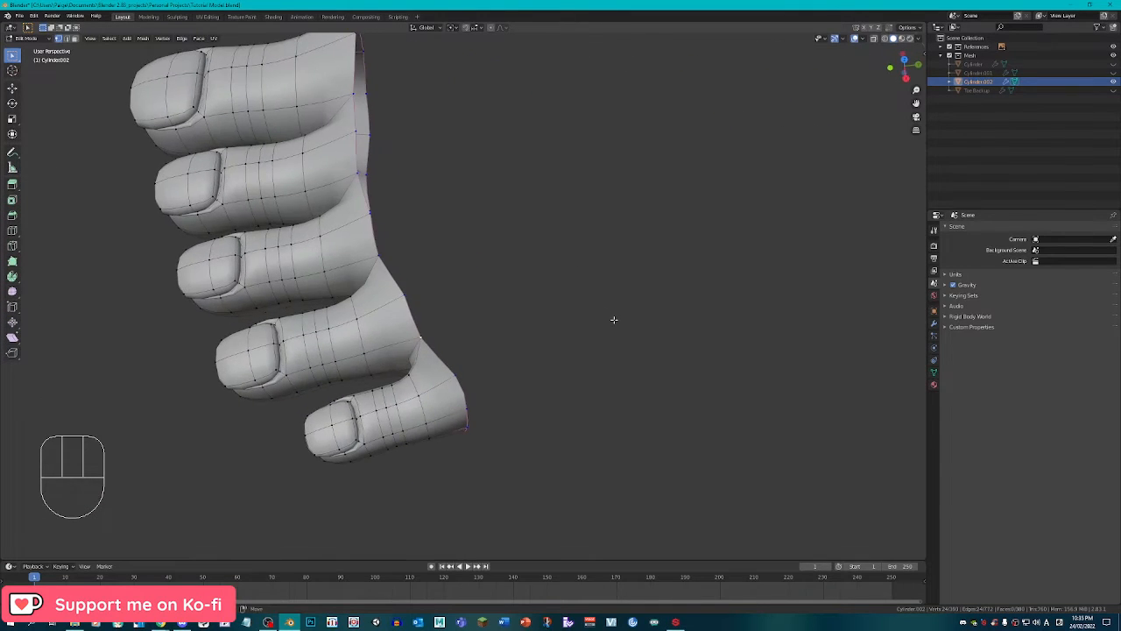
pyautogui.press('e')
pyautogui.rightClick(639, 314)
pyautogui.press('s')
pyautogui.press('s')
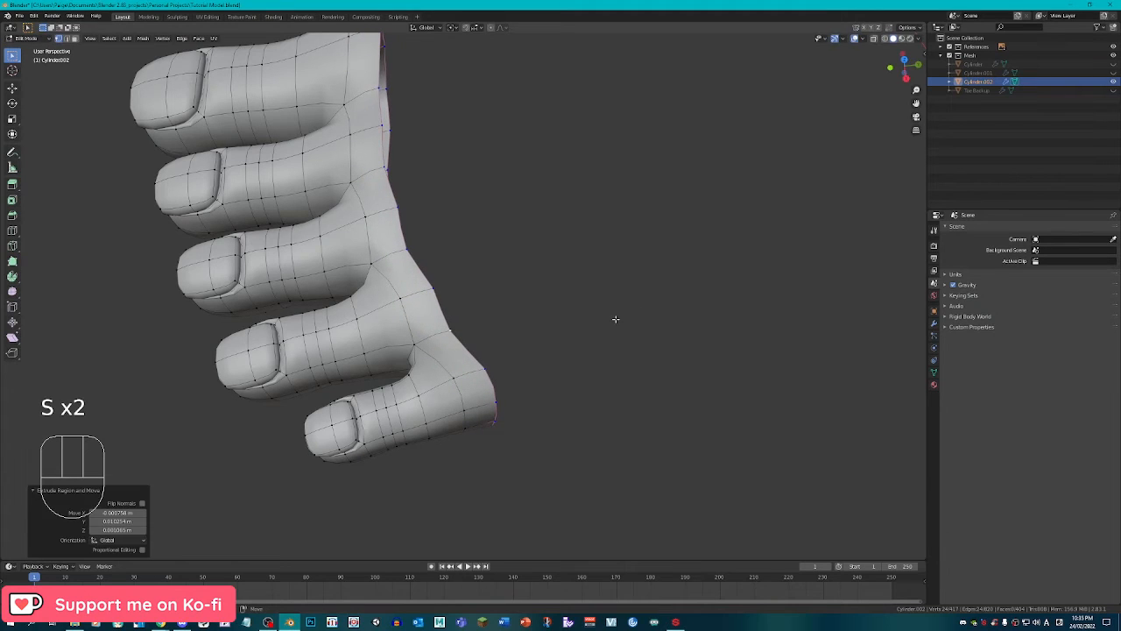
pyautogui.press('d')
pyautogui.press('y')
pyautogui.press('0')
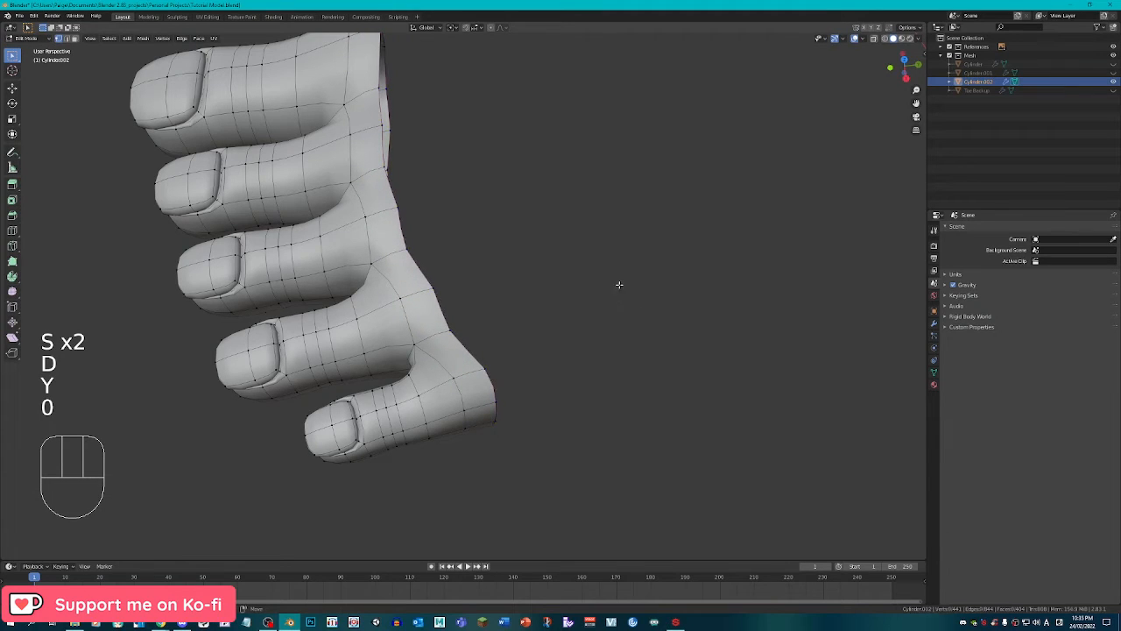
# Flatten the toes' open rim loop by scaling it to 0 along Y.
pyautogui.keyDown('alt'); pyautogui.click(435, 282); pyautogui.keyUp('alt')
pyautogui.press('s')
pyautogui.press('y')
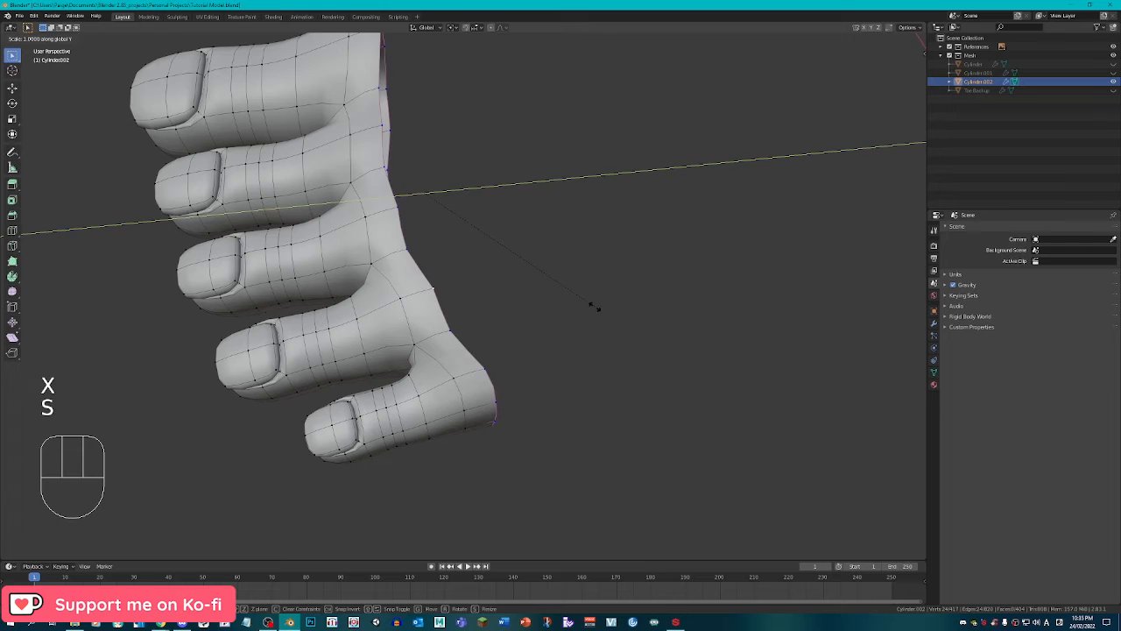
pyautogui.press('0')
pyautogui.click(593, 308)
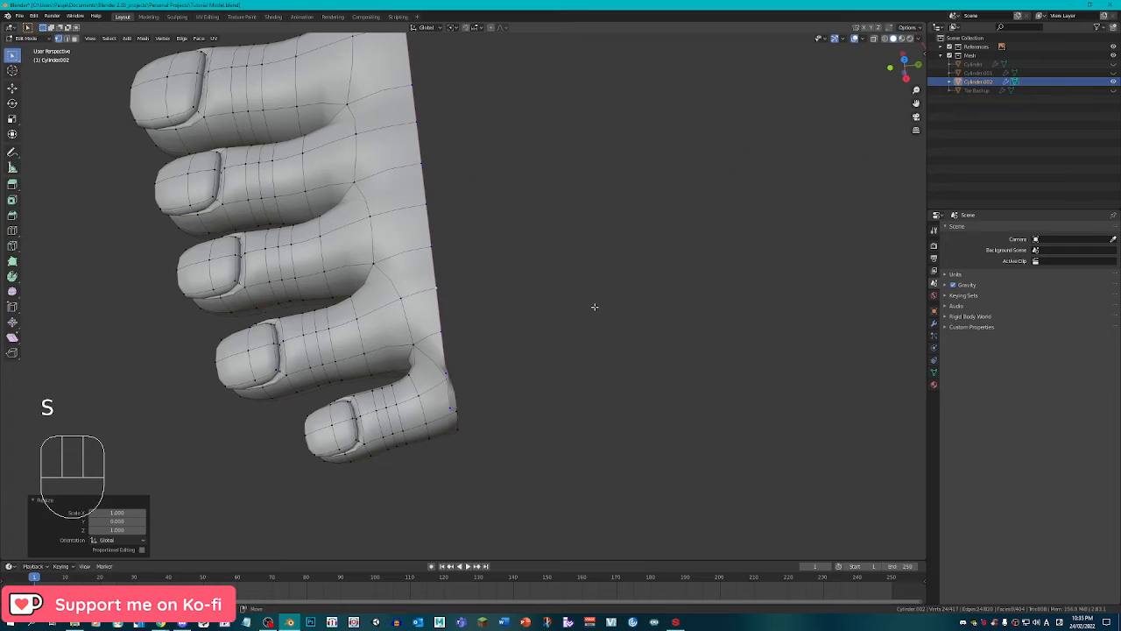
# Rotate the flattened rim loop about 6.8° around the Z axis.
pyautogui.moveTo(577, 314); pyautogui.dragTo(659, 338, button='middle')
pyautogui.press('r')
pyautogui.press('z')
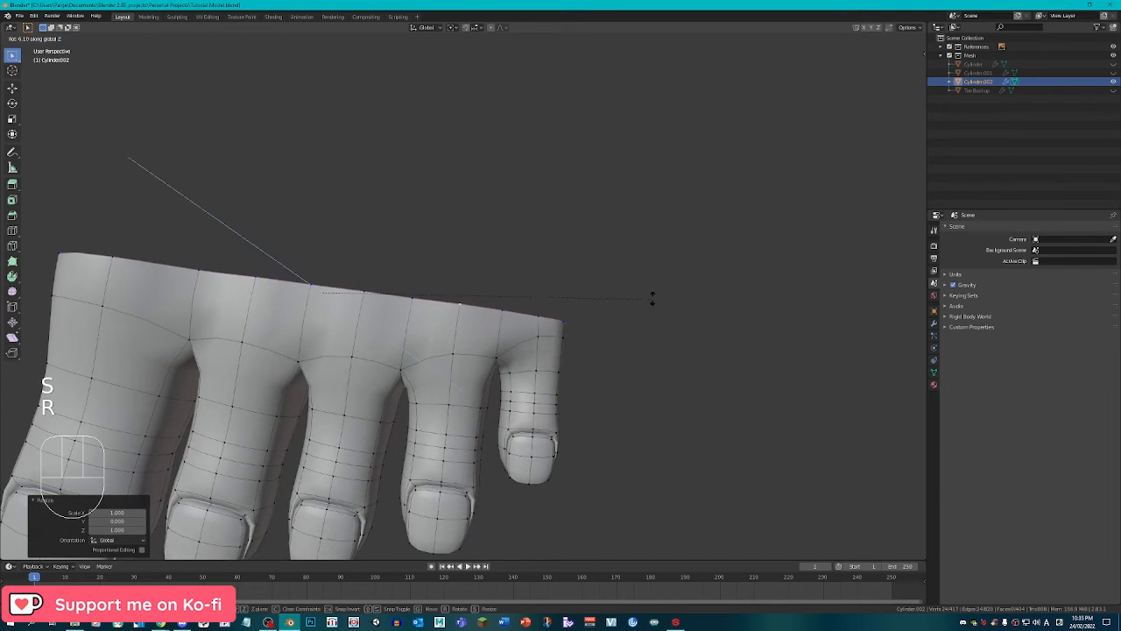
pyautogui.click(661, 294)
# Move the flattened rim loop slightly back along Y, away from the toes.
pyautogui.press('g')
pyautogui.press('g')
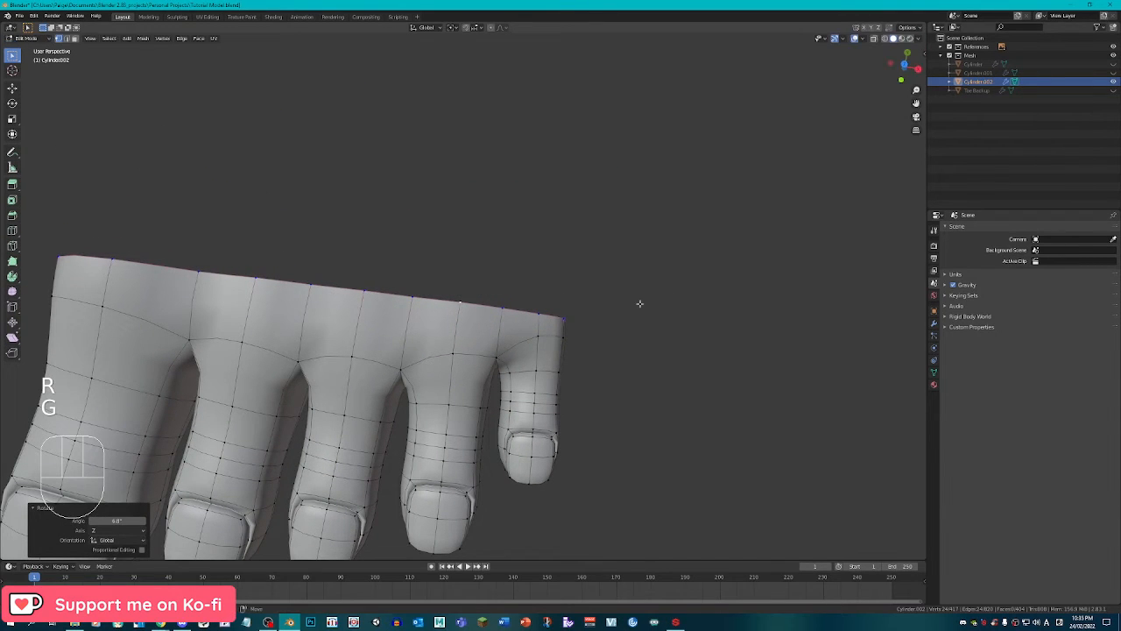
pyautogui.press('g')
pyautogui.middleClick(640, 303)
pyautogui.click(636, 293)
pyautogui.press('s')
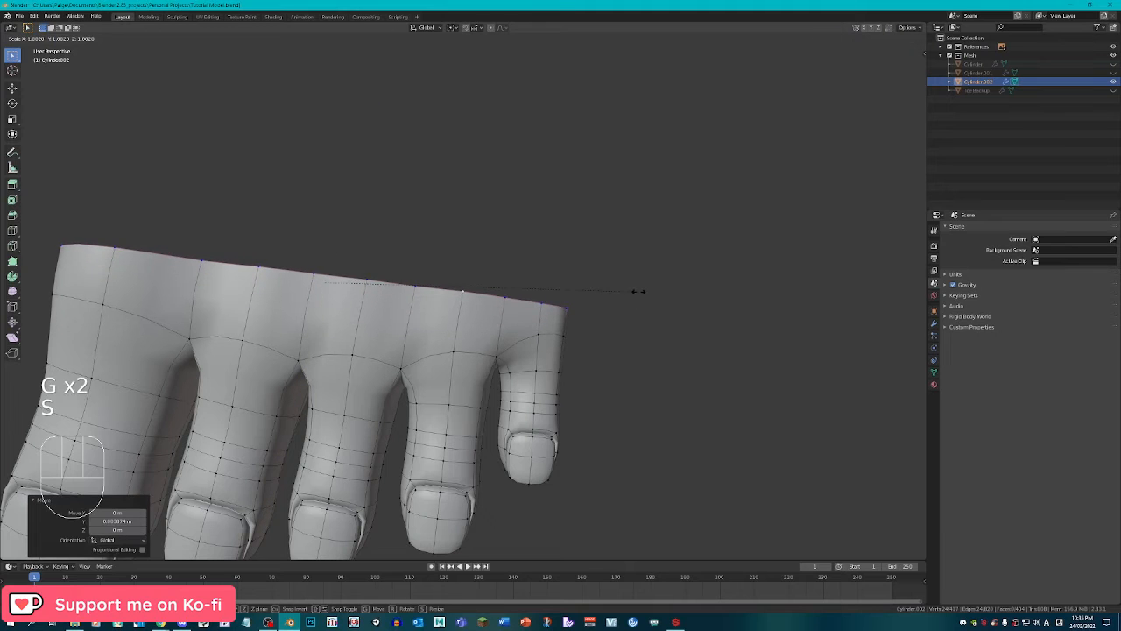
pyautogui.rightClick(642, 290)
# Check the joined toes in Object Mode and scale the open rim loop slightly taller along Z.
pyautogui.scroll(-5, 633, 303)
pyautogui.press('Tab')
pyautogui.moveTo(634, 303); pyautogui.dragTo(702, 294, button='middle')
pyautogui.press('Tab')
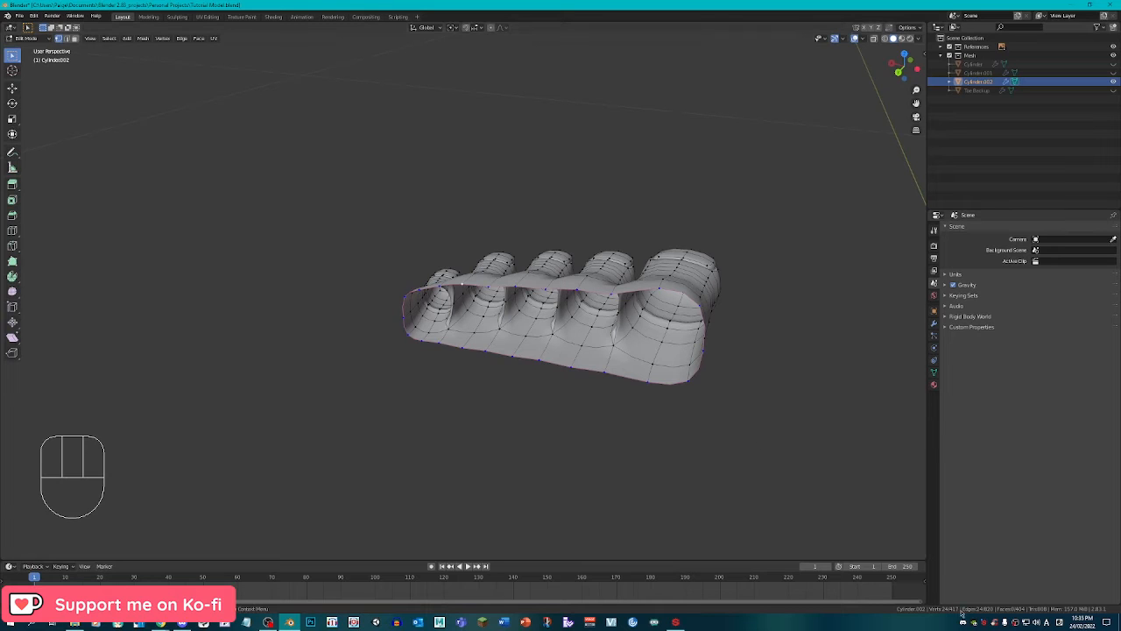
pyautogui.moveTo(761, 380); pyautogui.dragTo(685, 298, button='middle')
pyautogui.press('s')
pyautogui.click(713, 343)
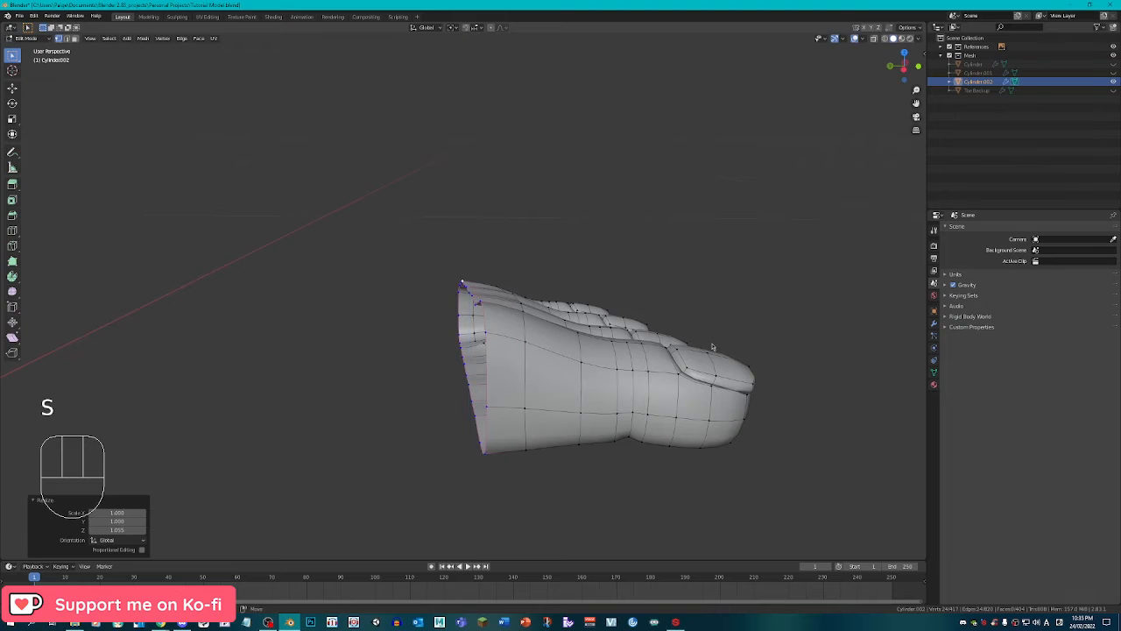
# Extrude the rim back towards the foot as another band and smooth the band's vertices.
pyautogui.press('e')
pyautogui.press('g')
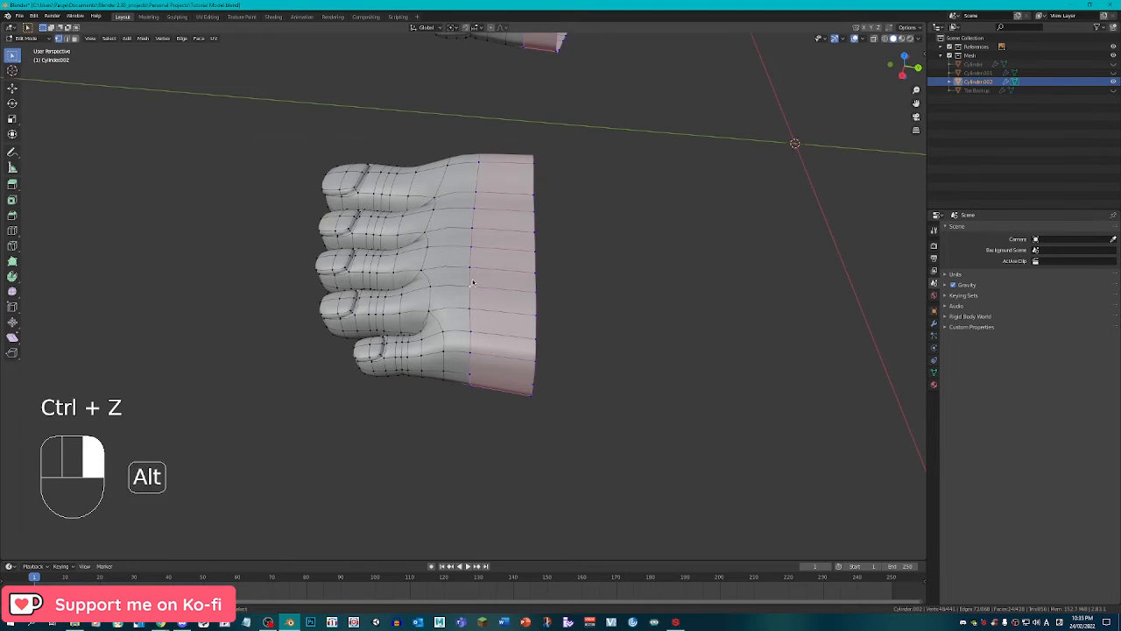
pyautogui.press('q')
pyautogui.click(526, 313)
pyautogui.moveTo(525, 313); pyautogui.dragTo(526, 289, button='middle')
# Scale the new band taller along Z, and enlarge its rear edge loop further along Z.
pyautogui.press('s')
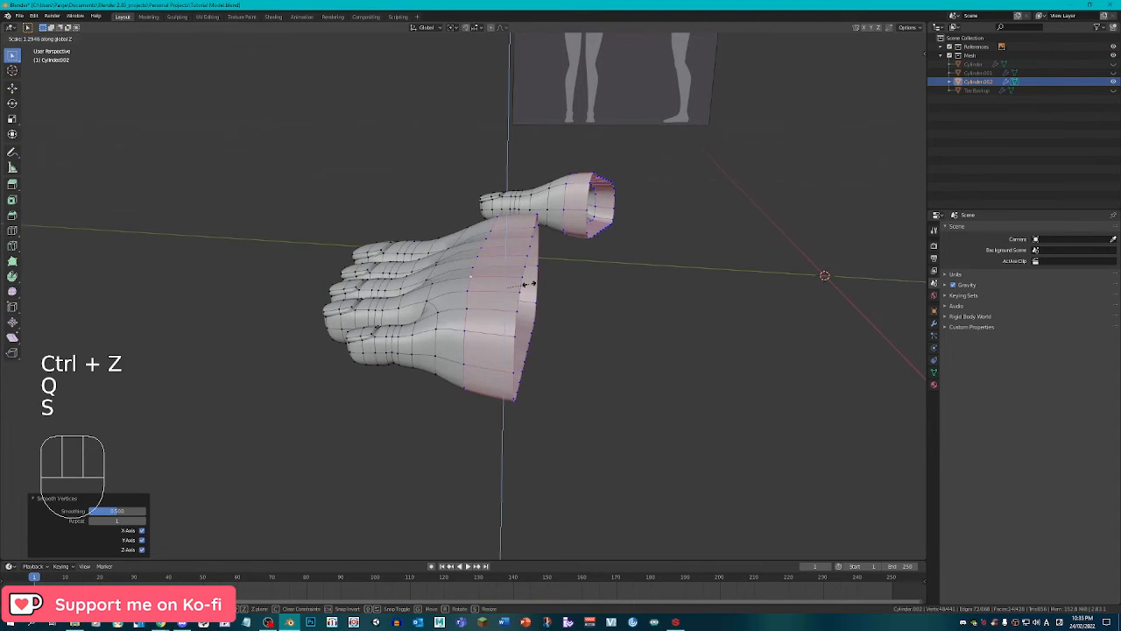
pyautogui.click(526, 280)
pyautogui.press('s')
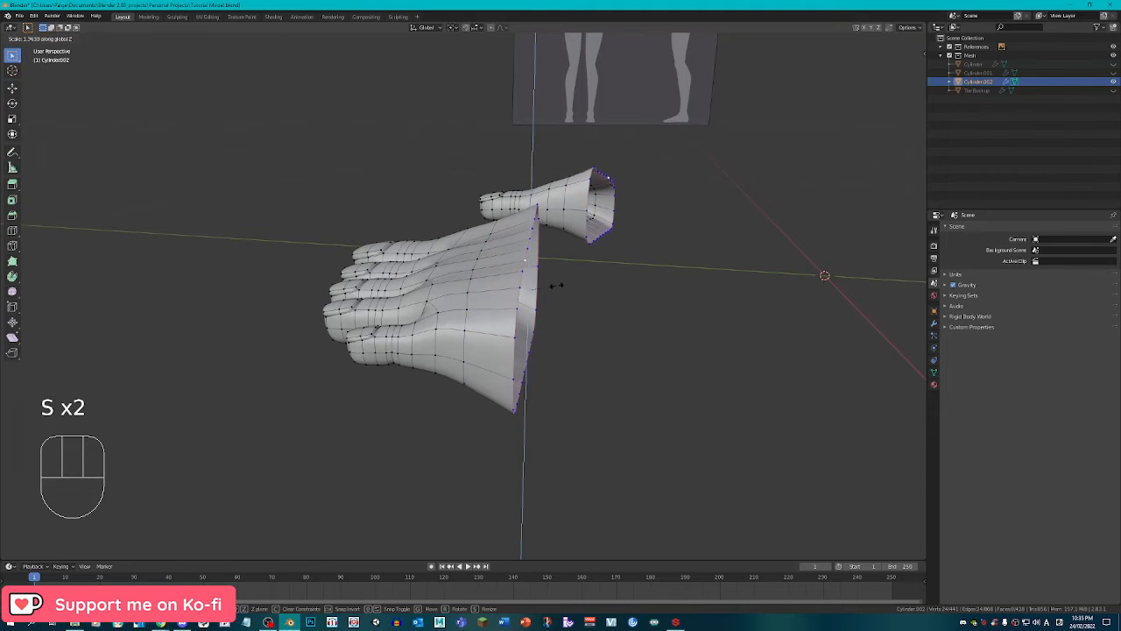
pyautogui.click(551, 280)
# In the right side view, raise the rear edge loop along Z to fit the foot outline in the reference.
pyautogui.moveTo(550, 281); pyautogui.dragTo(545, 259, button='middle')
pyautogui.press('g')
pyautogui.press('z')
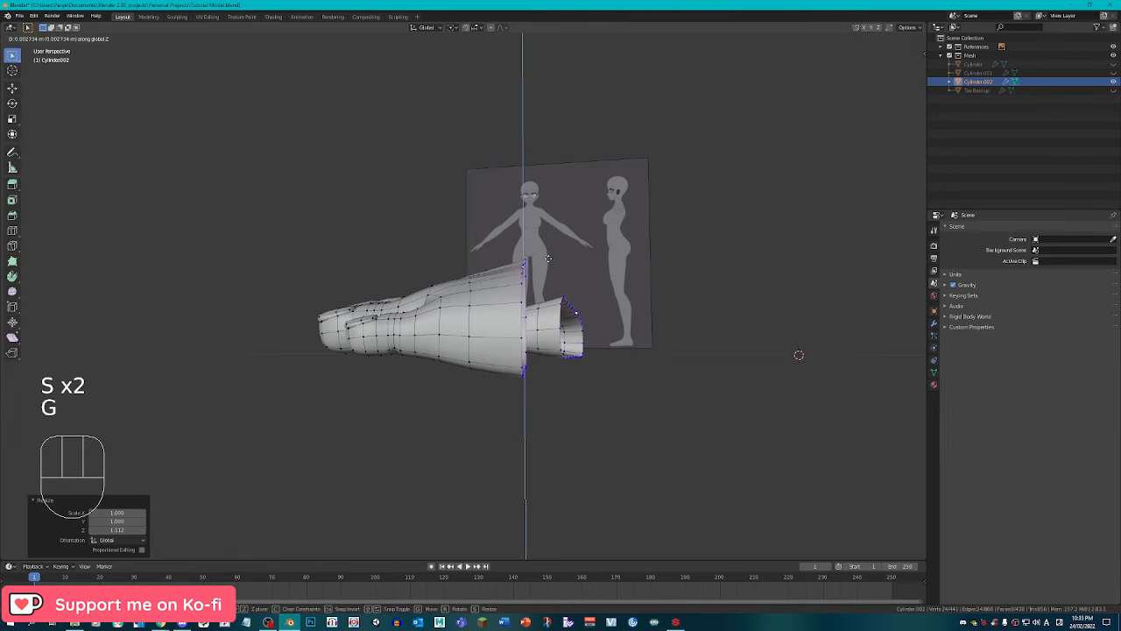
pyautogui.rightClick(542, 257)
pyautogui.press('KP_3')
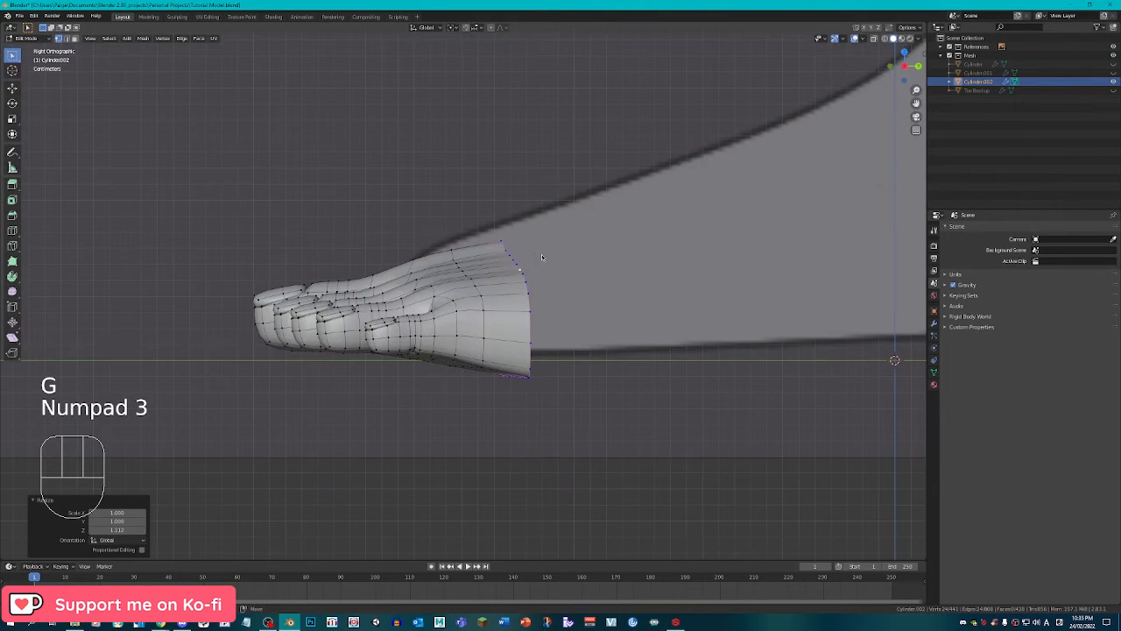
pyautogui.press('g')
pyautogui.press('z')
pyautogui.click(481, 300)
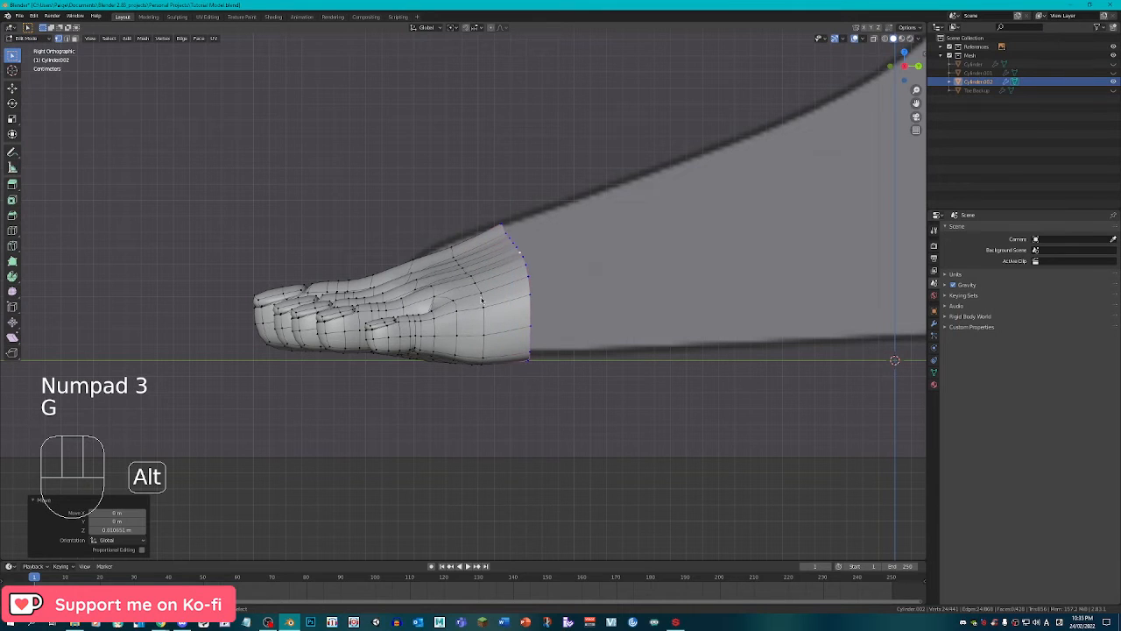
# Raise the edge loop in front of the rear rim slightly along Z to meet the ground line.
pyautogui.keyDown('alt'); pyautogui.rightClick(481, 300); pyautogui.keyUp('alt')
pyautogui.press('g')
pyautogui.press('g')
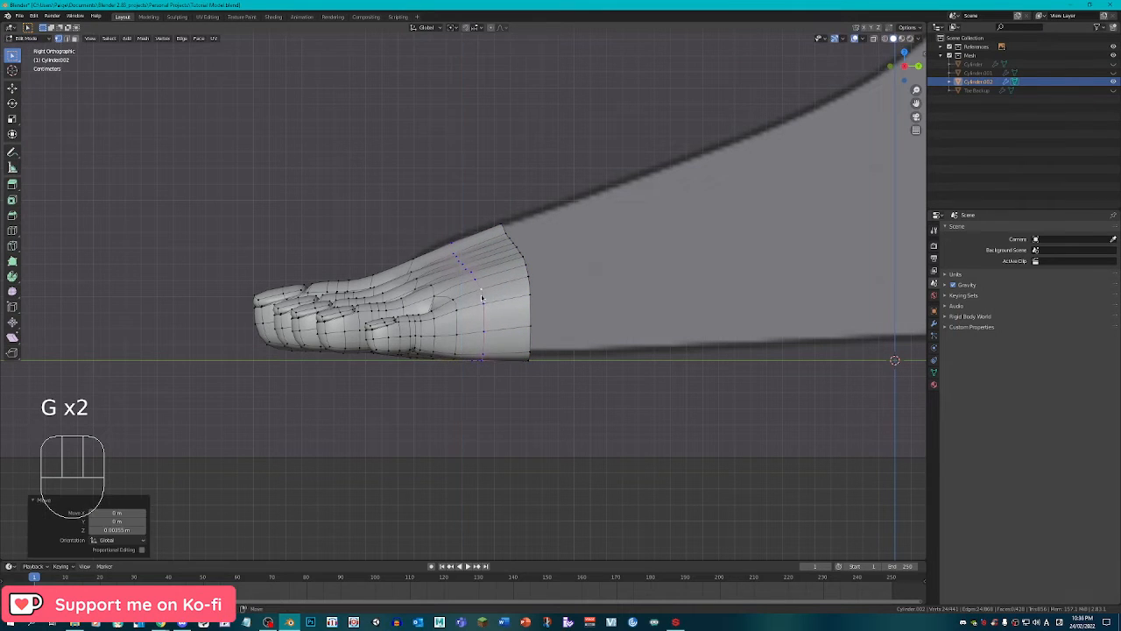
pyautogui.press('Tab')
pyautogui.press('Tab')
# Rotate the whole toe mesh about 3° in the side view and move it down along Z onto the ground line.
pyautogui.press('a')
pyautogui.press('r')
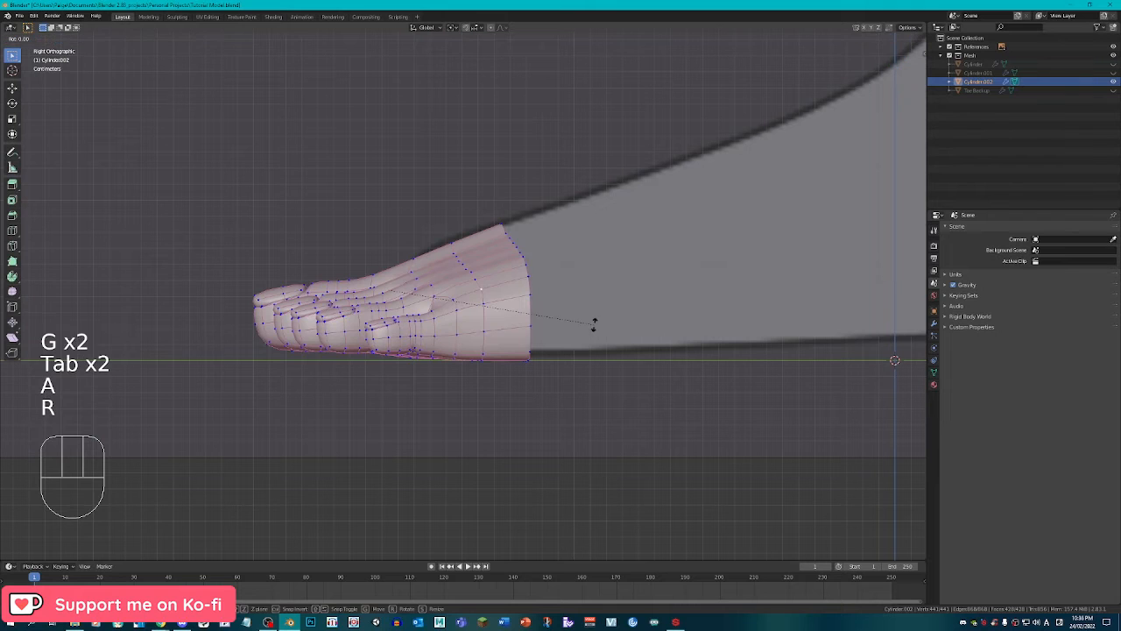
pyautogui.click(596, 319)
pyautogui.press('g')
pyautogui.press('z')
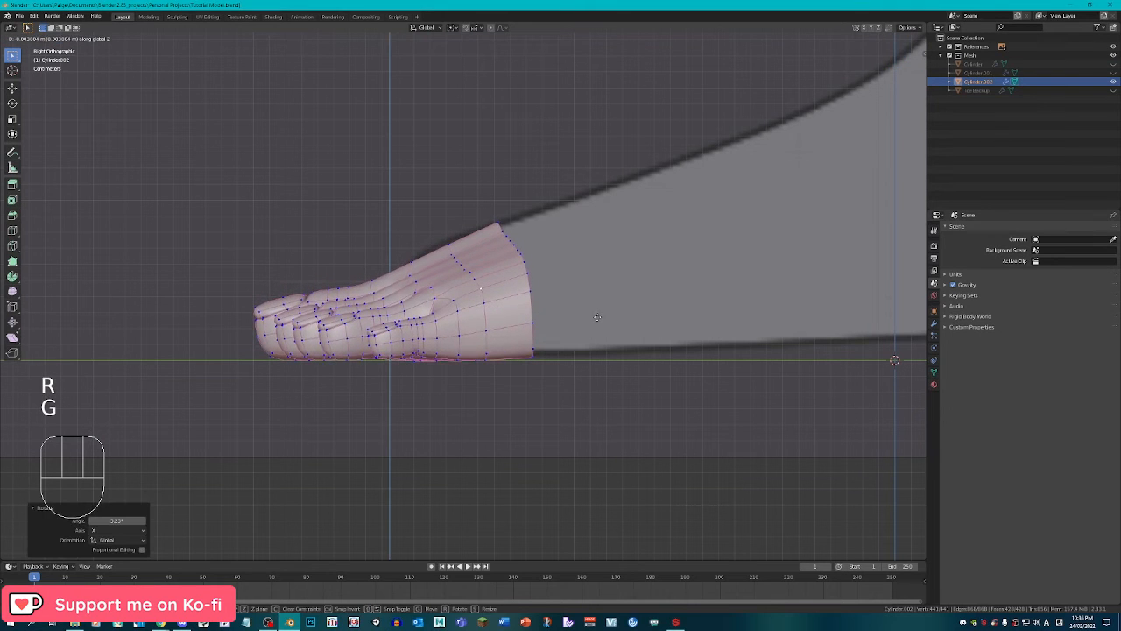
pyautogui.click(597, 318)
# Deselect the toe mesh, return to Object Mode and unhide the foot object Cylinder.001.
pyautogui.hotkey('alt', 'a')
pyautogui.press('Tab')
pyautogui.moveTo(597, 317); pyautogui.dragTo(526, 346, button='middle')
pyautogui.press('Tab')
pyautogui.press('Tab')
pyautogui.press('Tab')
pyautogui.click(1114, 72)
# Duplicate the foot object in place, rename the copy Backup Feet and hide it.
pyautogui.rightClick(532, 179)
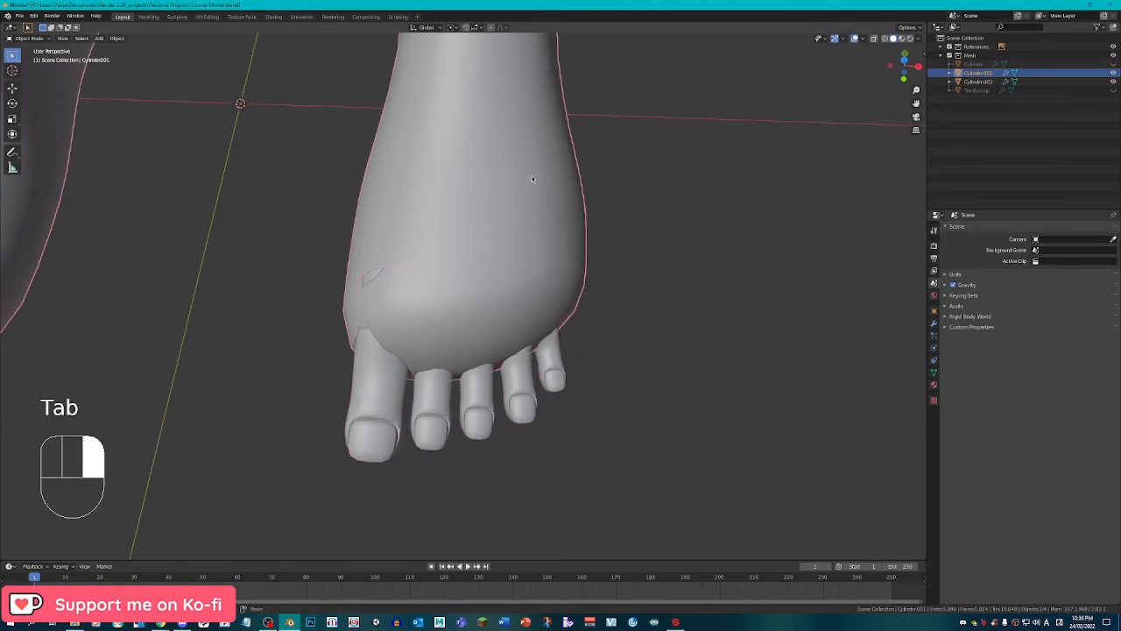
pyautogui.scroll(-3, 531, 178)
pyautogui.hotkey('shift', 'd')
pyautogui.rightClick(888, 183)
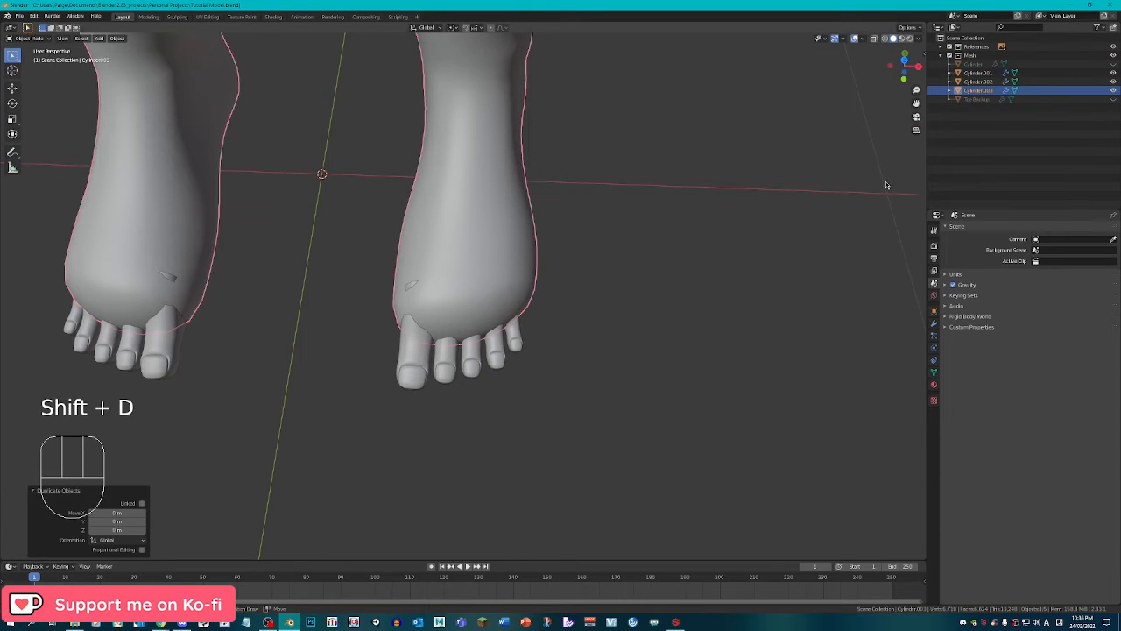
pyautogui.click(988, 92)
pyautogui.press('shift')
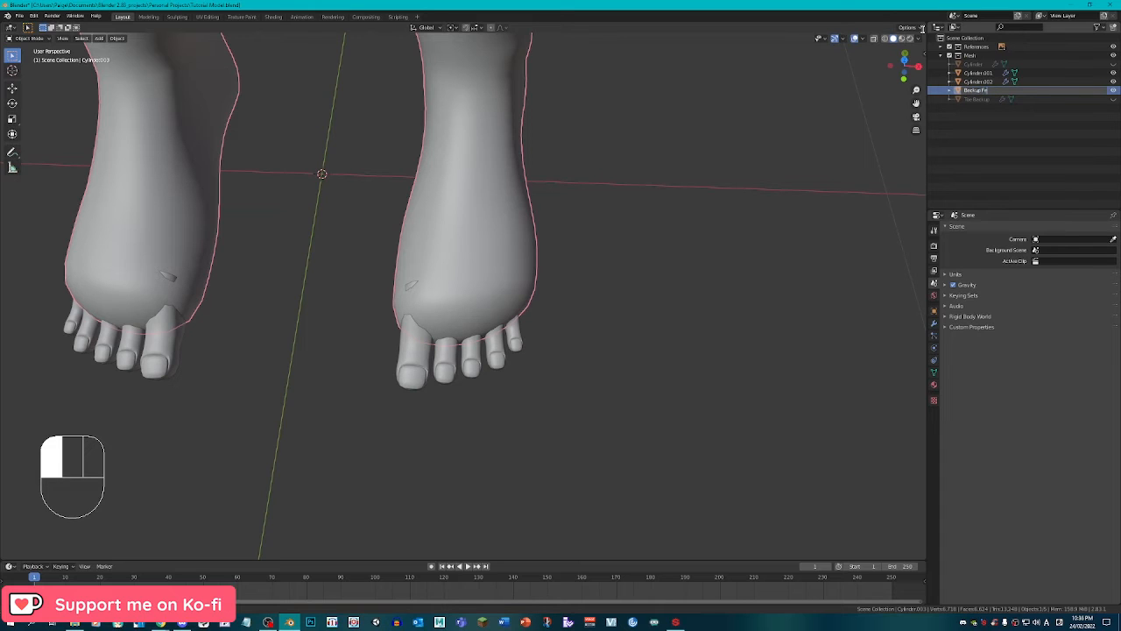
pyautogui.write('Backup Feet')
pyautogui.press('Return')
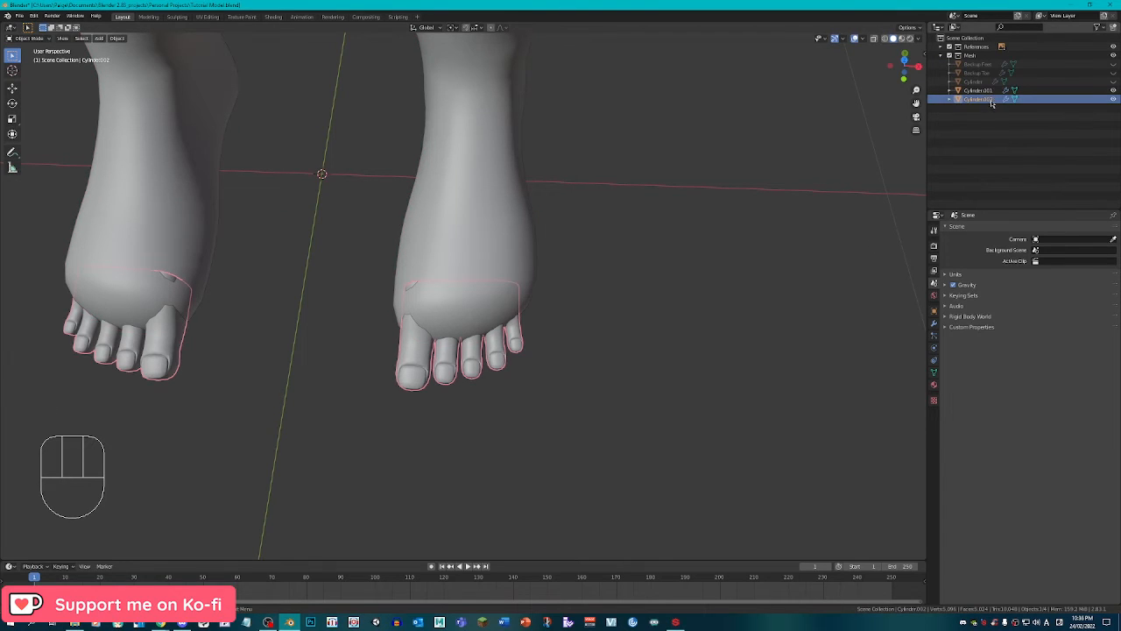
# Duplicate the toes object in place as a hidden copy named Backup Toes, and select the foot object Cylinder.001.
pyautogui.hotkey('shift', 's')
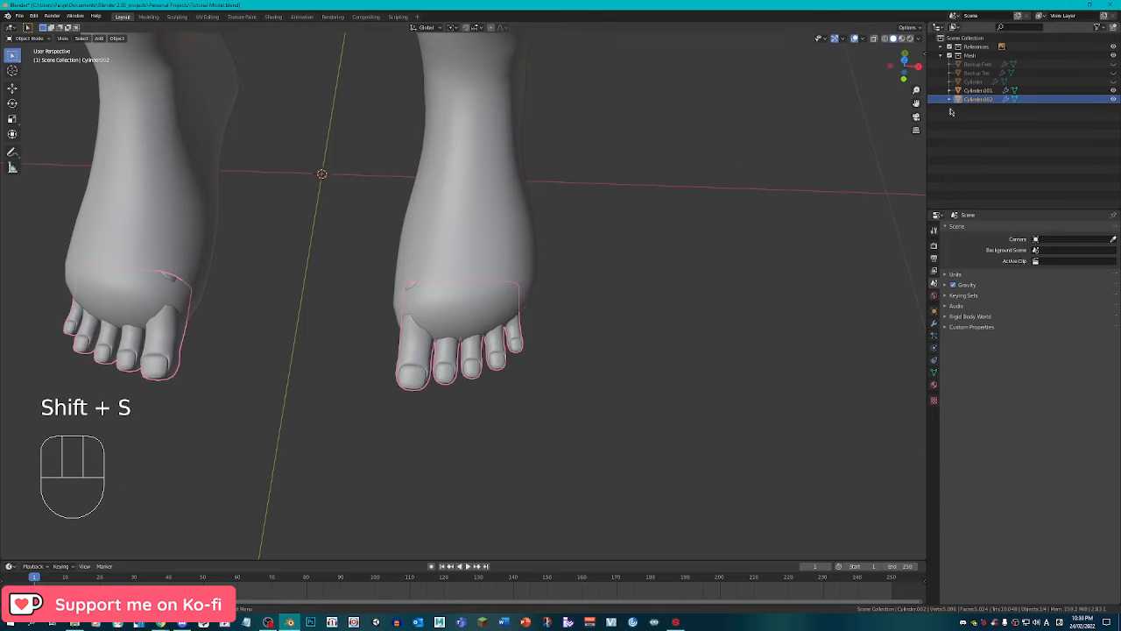
pyautogui.hotkey('shift', 'd')
pyautogui.rightClick(718, 160)
pyautogui.doubleClick(979, 109)
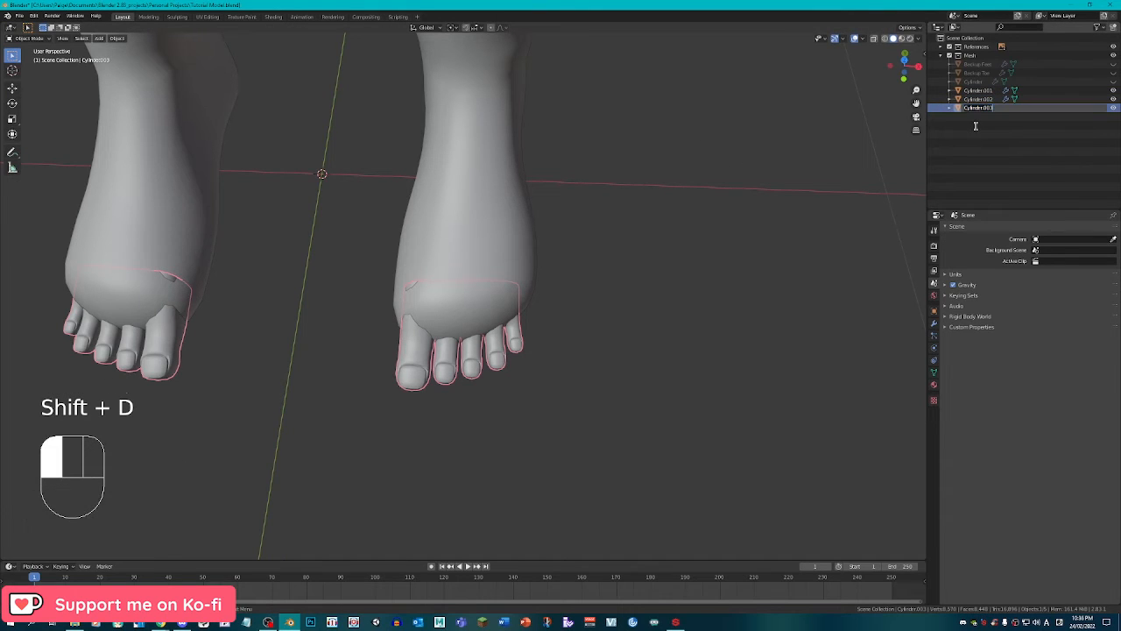
pyautogui.write('Backup')
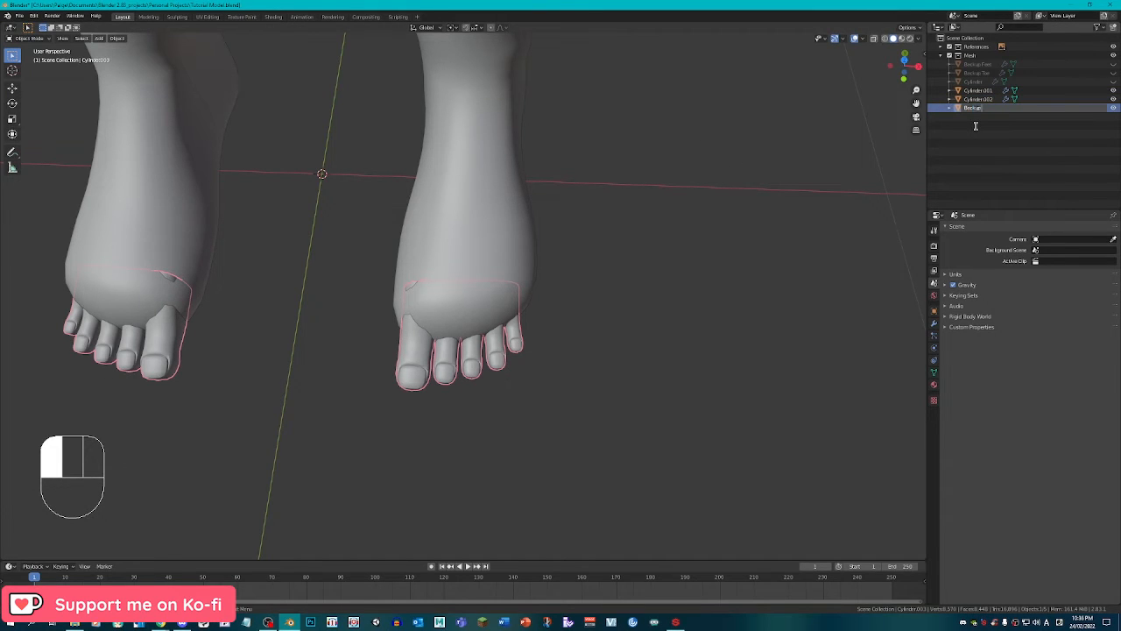
pyautogui.write(' Toes')
pyautogui.press('Return')
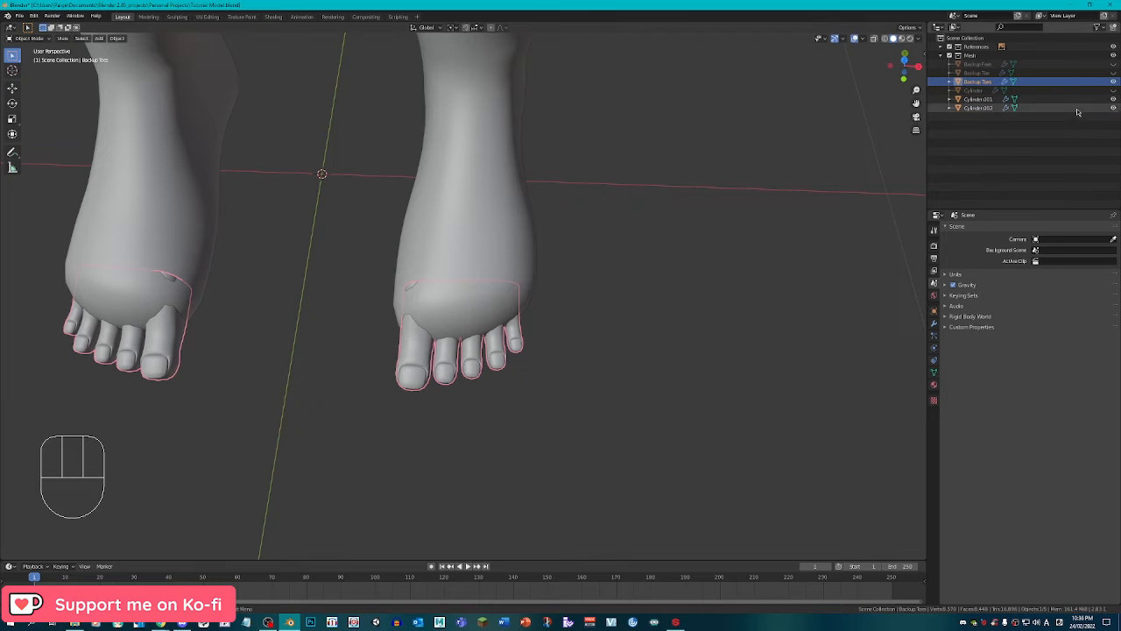
pyautogui.click(1114, 81)
pyautogui.click(987, 99)
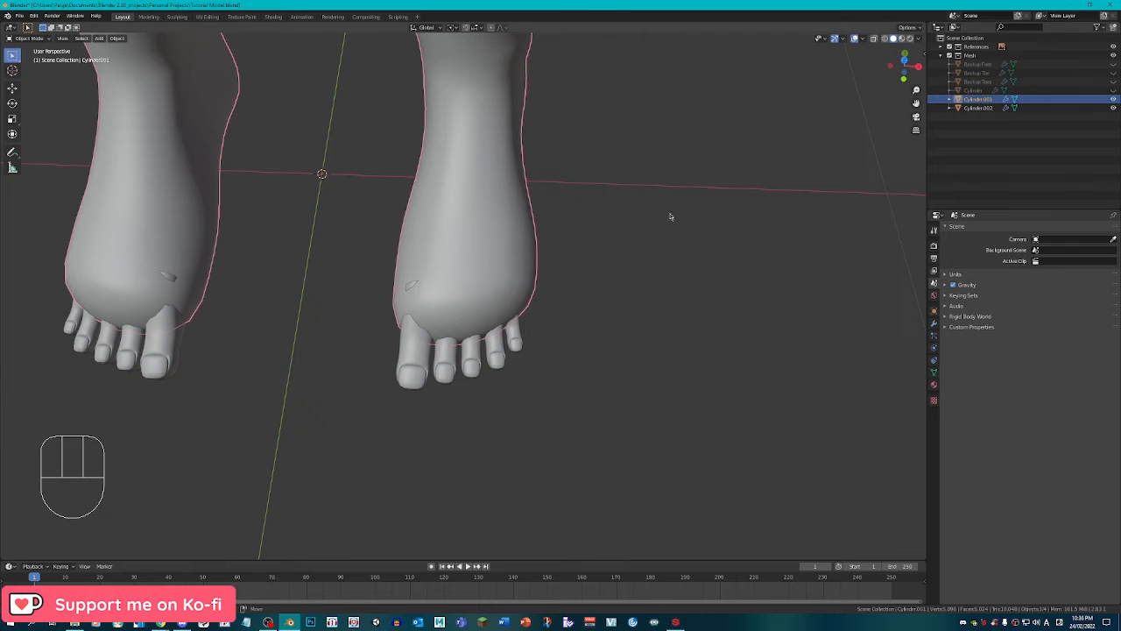
# Enter Edit Mode on the foot mesh and delete the front vertices that overlap the toes.
pyautogui.press('Tab')
pyautogui.moveTo(581, 273); pyautogui.dragTo(462, 379, button='middle')
pyautogui.press('x')
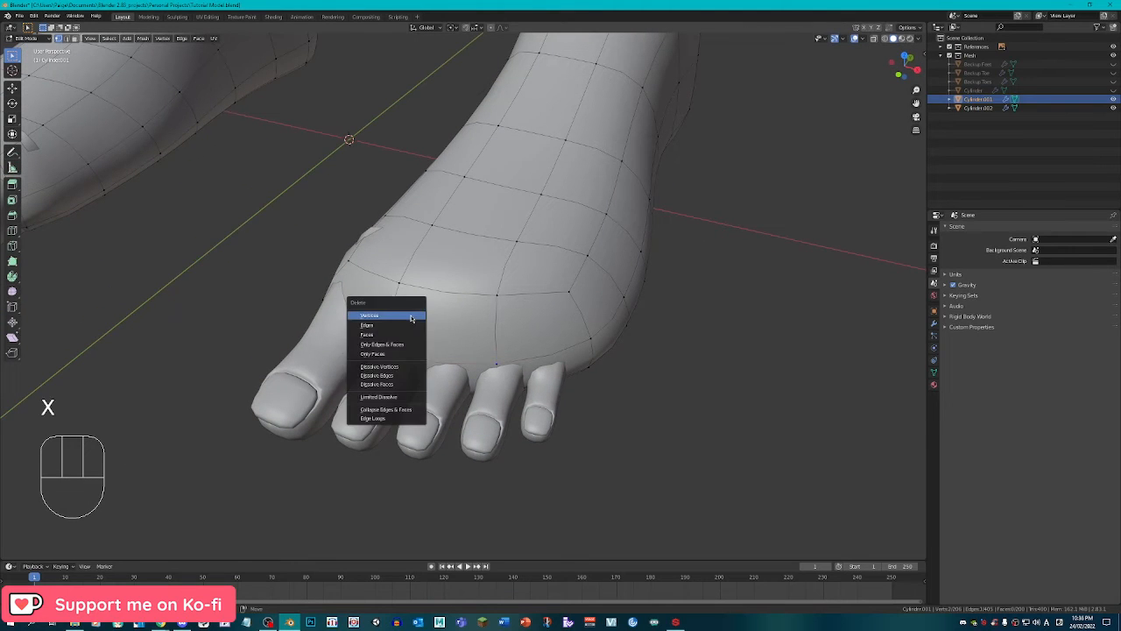
pyautogui.click(410, 318)
pyautogui.moveTo(410, 318); pyautogui.dragTo(410, 241, button='middle')
pyautogui.press('x')
pyautogui.click(506, 271)
# Select the row of vertices across the front of the foot's sole beneath the toes and delete it.
pyautogui.keyDown('alt'); pyautogui.click(444, 284); pyautogui.keyUp('alt')
pyautogui.keyDown('alt'); pyautogui.rightClick(444, 300); pyautogui.keyUp('alt')
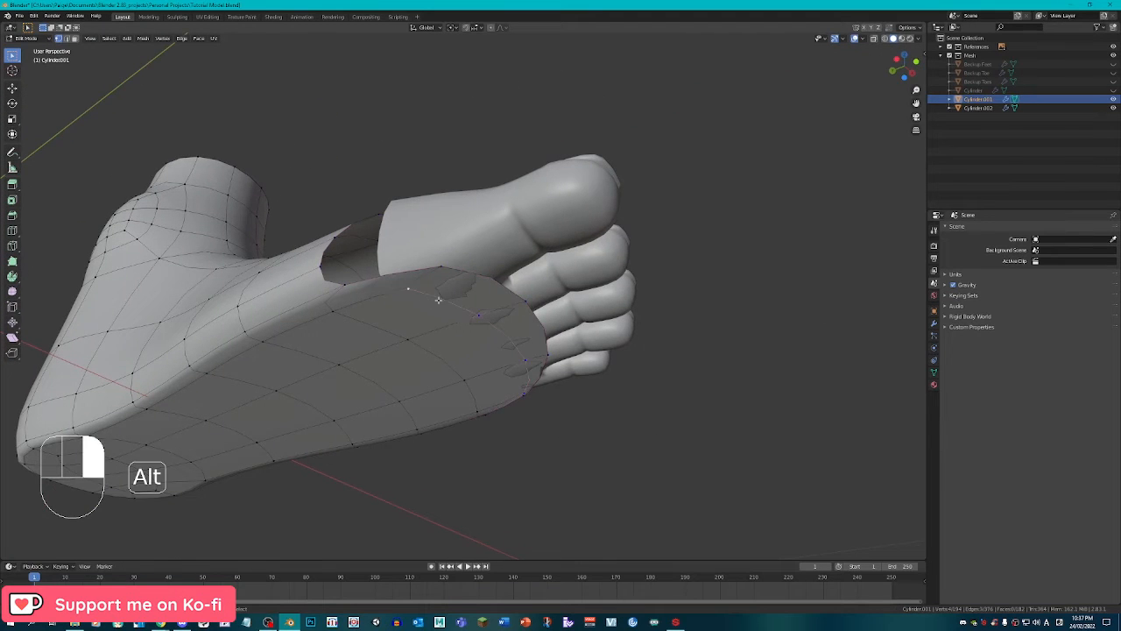
pyautogui.press('x')
pyautogui.click(453, 299)
pyautogui.press('x')
pyautogui.click(464, 280)
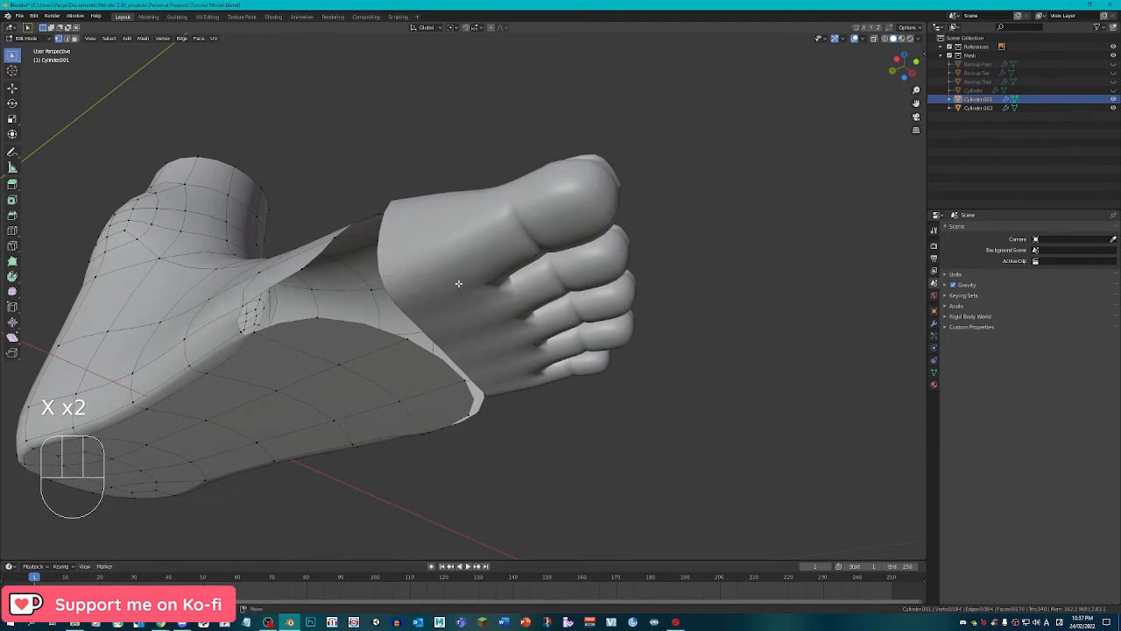
pyautogui.hotkey('ctrl', 'z')
# Delete the leftover strip of vertices hanging over the toes at the front of the foot, leaving an open end.
pyautogui.rightClick(449, 281)
pyautogui.keyDown('shift'); pyautogui.rightClick(508, 296); pyautogui.keyUp('shift')
pyautogui.keyDown('shift'); pyautogui.rightClick(561, 339); pyautogui.keyUp('shift')
pyautogui.press('x')
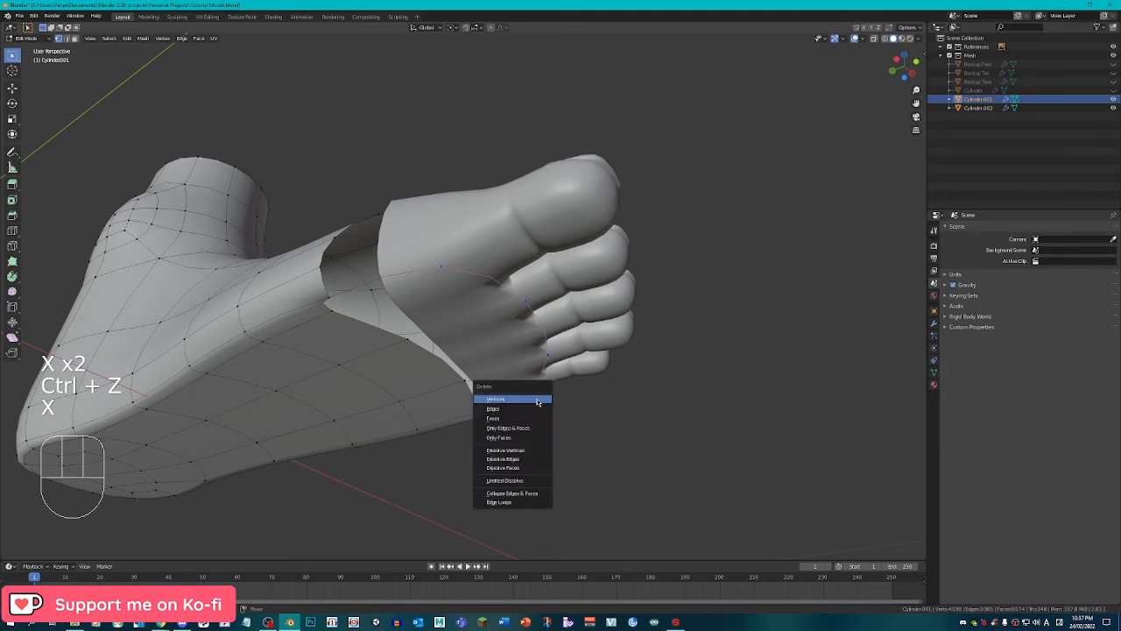
pyautogui.click(535, 396)
# Scale the foot's open front edge loop to straighten its jagged rim, and return to Object Mode.
pyautogui.moveTo(535, 396)
pyautogui.mouseDown(button='middle')
pyautogui.moveTo(508, 383)
pyautogui.moveTo(534, 398)
pyautogui.mouseUp(button='middle')
pyautogui.press('s')
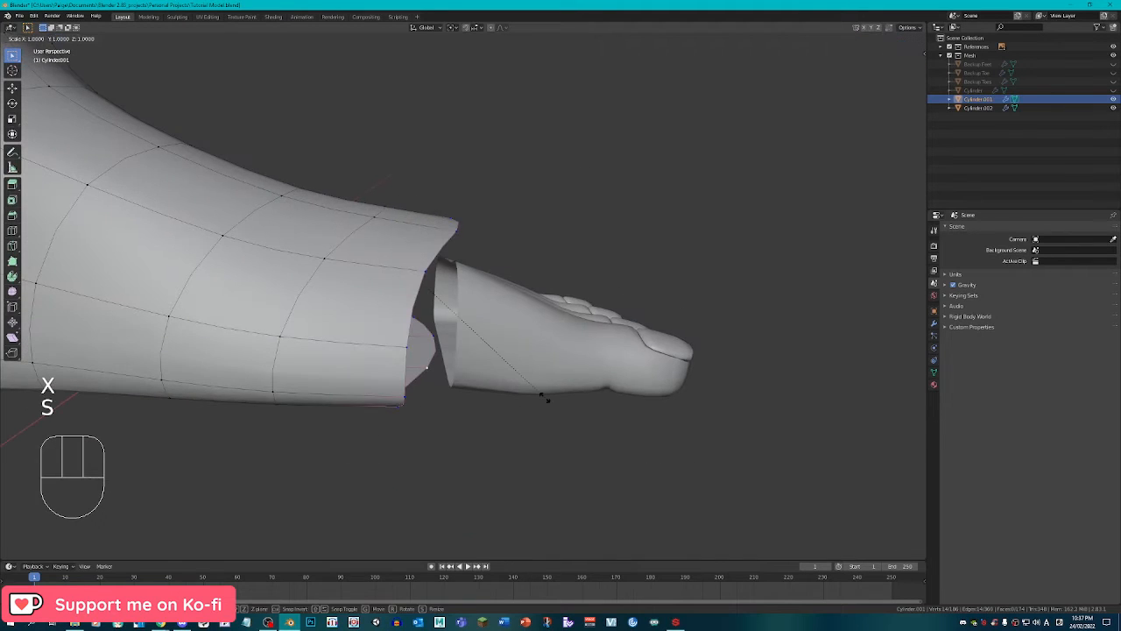
pyautogui.click(544, 396)
pyautogui.press('Tab')
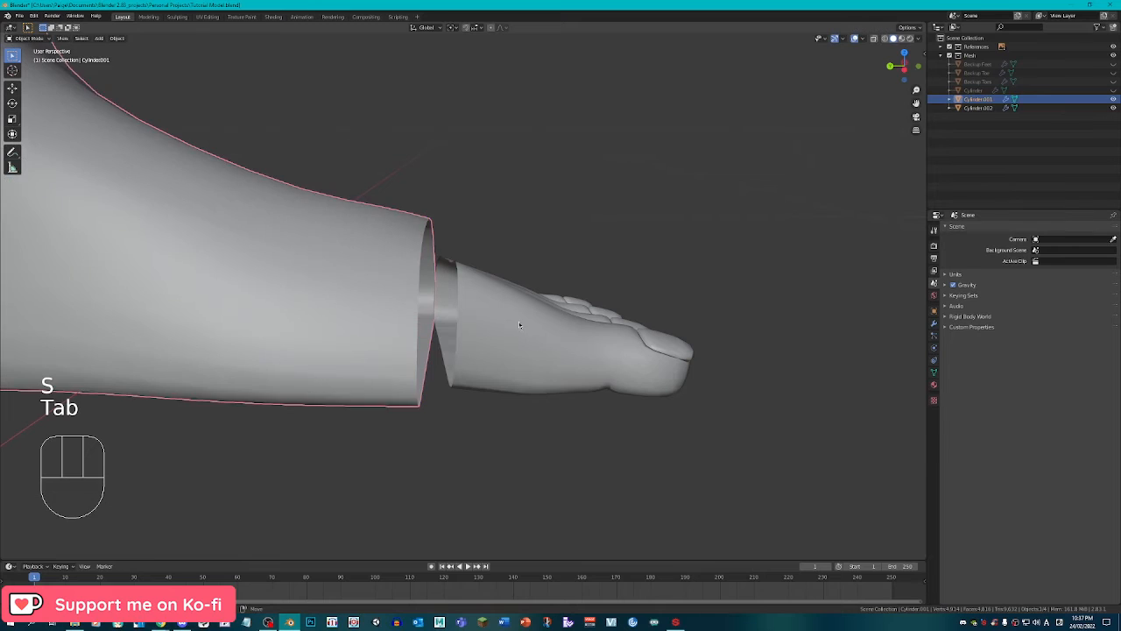
pyautogui.rightClick(548, 350)
pyautogui.press('Tab')
pyautogui.press('Tab')
pyautogui.rightClick(410, 256)
pyautogui.press('Tab')
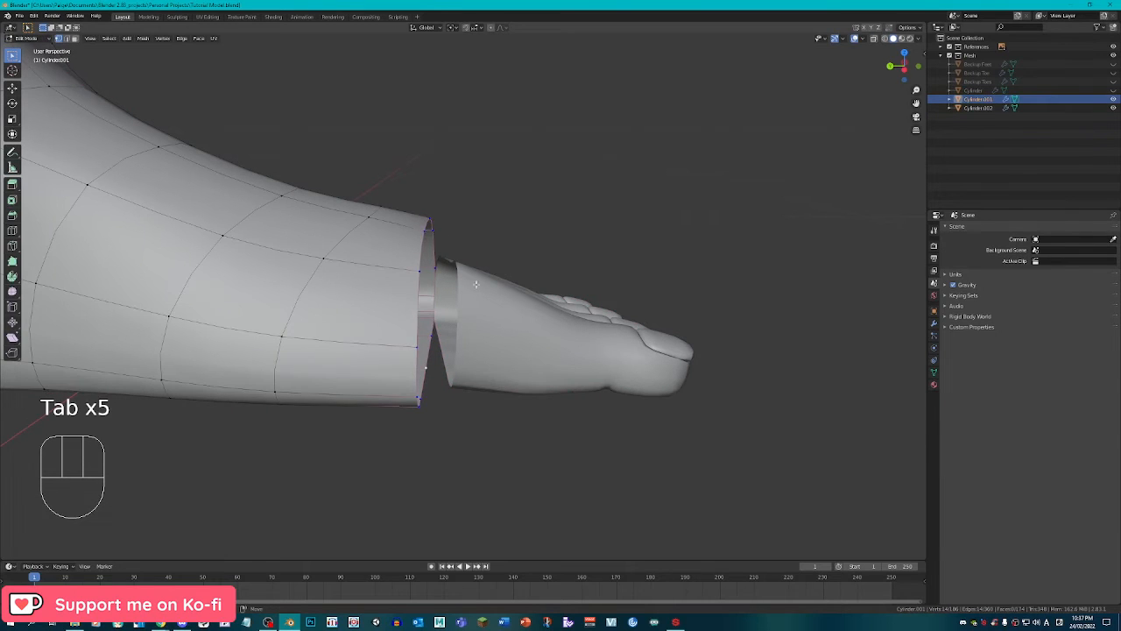
pyautogui.press('Tab')
pyautogui.press('Tab')
pyautogui.press('Tab')
pyautogui.press('Tab')
# Select the toes object Cylinder.002 and scale its whole mesh in Edit Mode to match the width of the foot's opening.
pyautogui.moveTo(483, 288); pyautogui.dragTo(569, 347, button='middle')
pyautogui.press('Tab')
pyautogui.rightClick(511, 312)
pyautogui.press('Tab')
pyautogui.press('a')
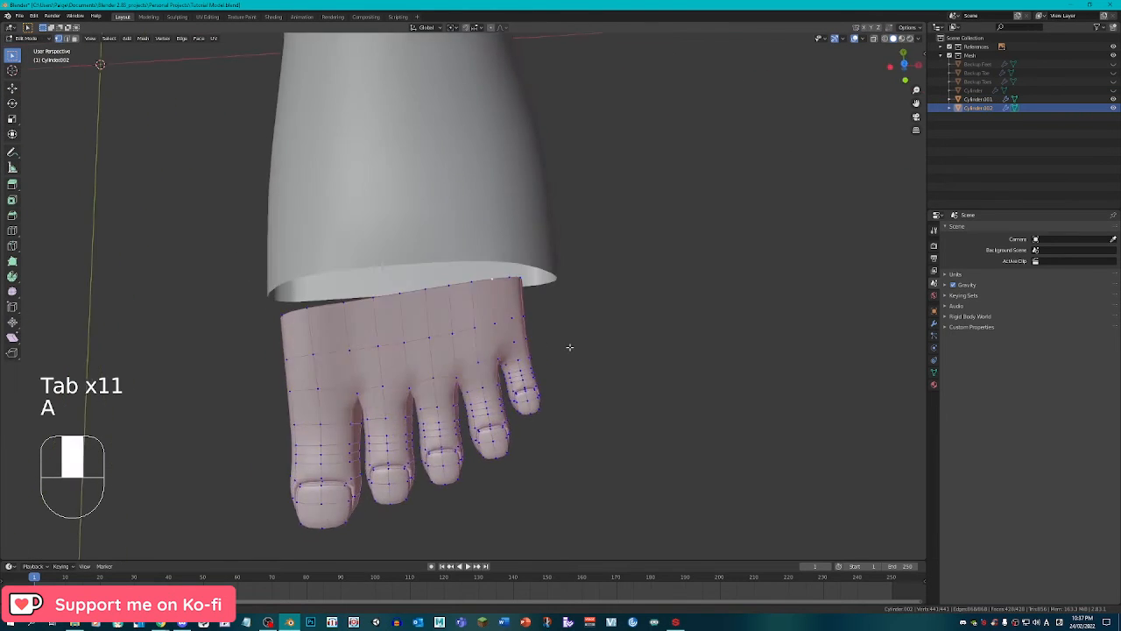
pyautogui.press('Tab')
pyautogui.rightClick(517, 221)
pyautogui.rightClick(501, 342)
pyautogui.press('Tab')
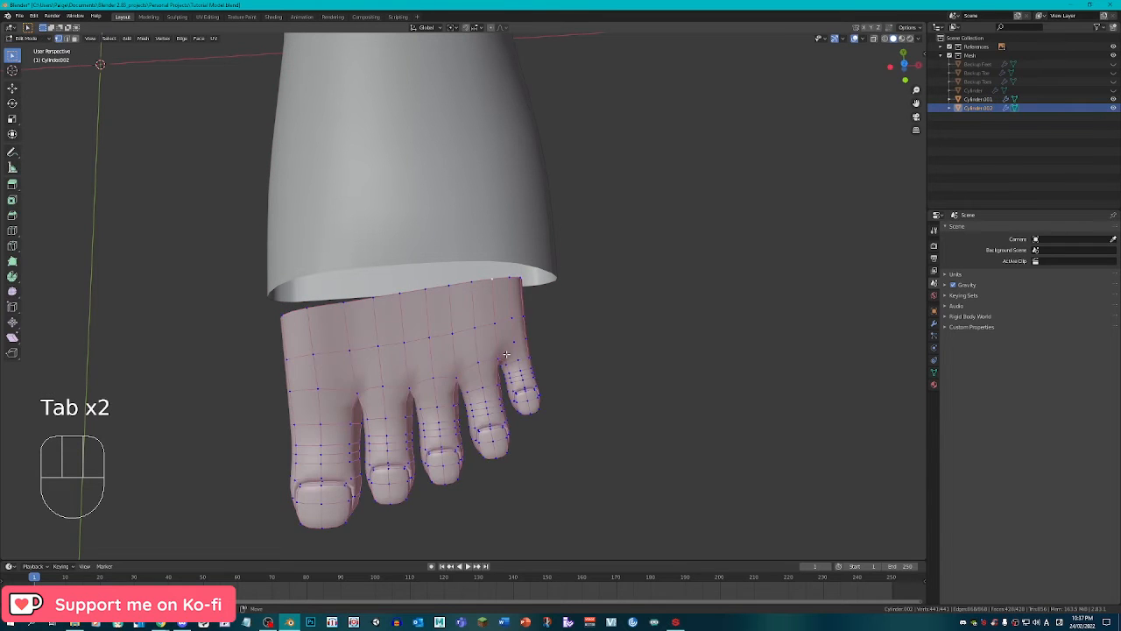
pyautogui.press('s')
pyautogui.click(525, 359)
# Move and rotate the whole toe mesh to line it up with the foot's open end.
pyautogui.moveTo(525, 359); pyautogui.dragTo(566, 238, button='middle')
pyautogui.press('g')
pyautogui.click(626, 333)
pyautogui.press('r')
pyautogui.click(629, 340)
# Return to Object Mode and join the toes with the foot object into Cylinder.001.
pyautogui.press('Tab')
pyautogui.keyDown('shift'); pyautogui.click(566, 237); pyautogui.keyUp('shift')
pyautogui.hotkey('ctrl', 'j')
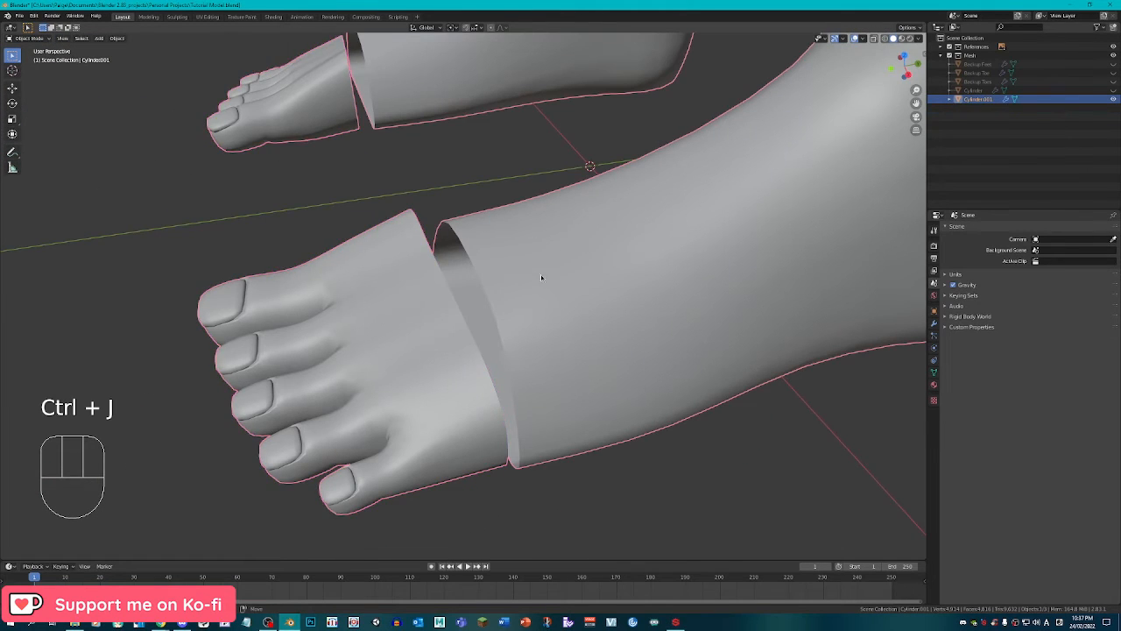
# Examine the joined mesh in Edit Mode, comparing the open edge loops of the toes and the foot across the gap.
pyautogui.press('Tab')
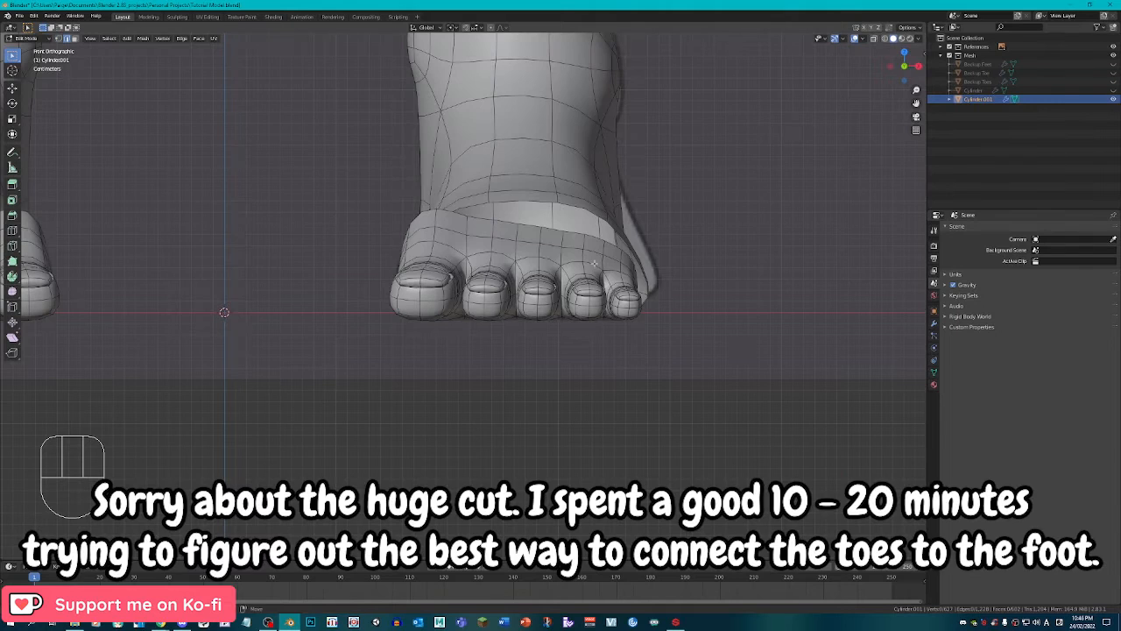
pyautogui.moveTo(594, 262); pyautogui.dragTo(502, 361, button='middle')
pyautogui.scroll(1, 502, 361)
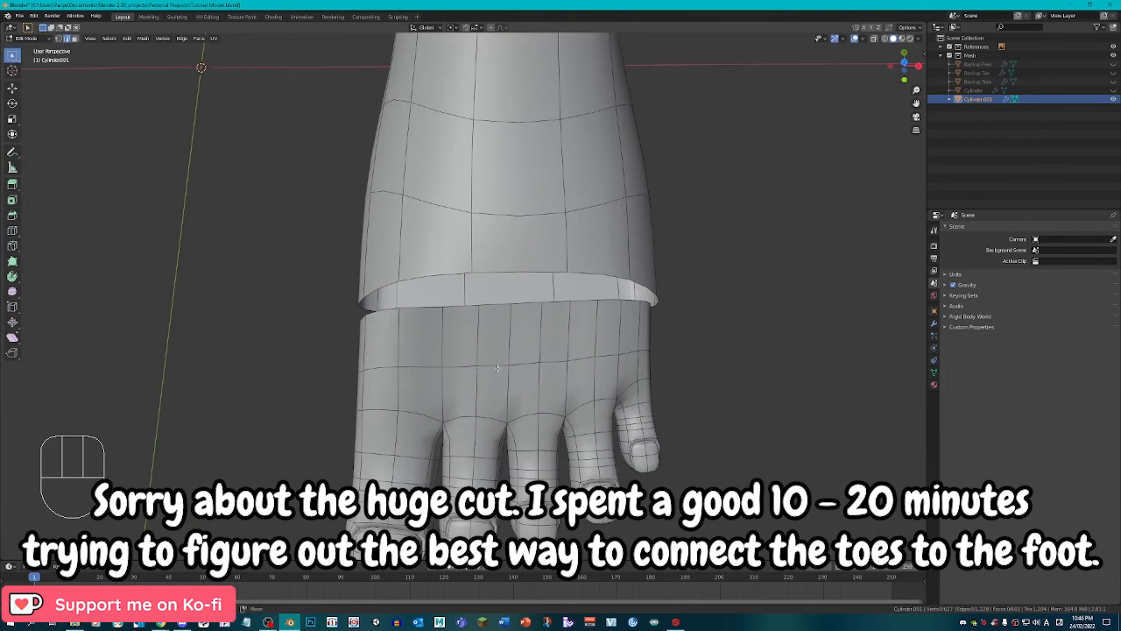
pyautogui.scroll(-1, 445, 377)
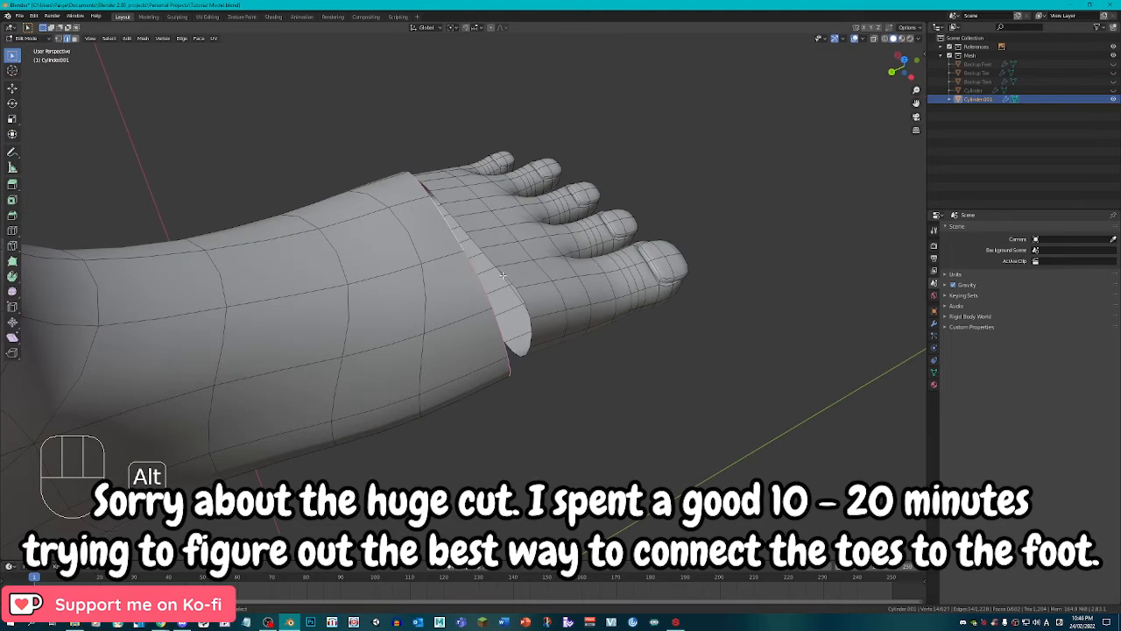
pyautogui.keyDown('alt'); pyautogui.click(506, 276); pyautogui.keyUp('alt')
pyautogui.moveTo(507, 276); pyautogui.dragTo(463, 301, button='middle')
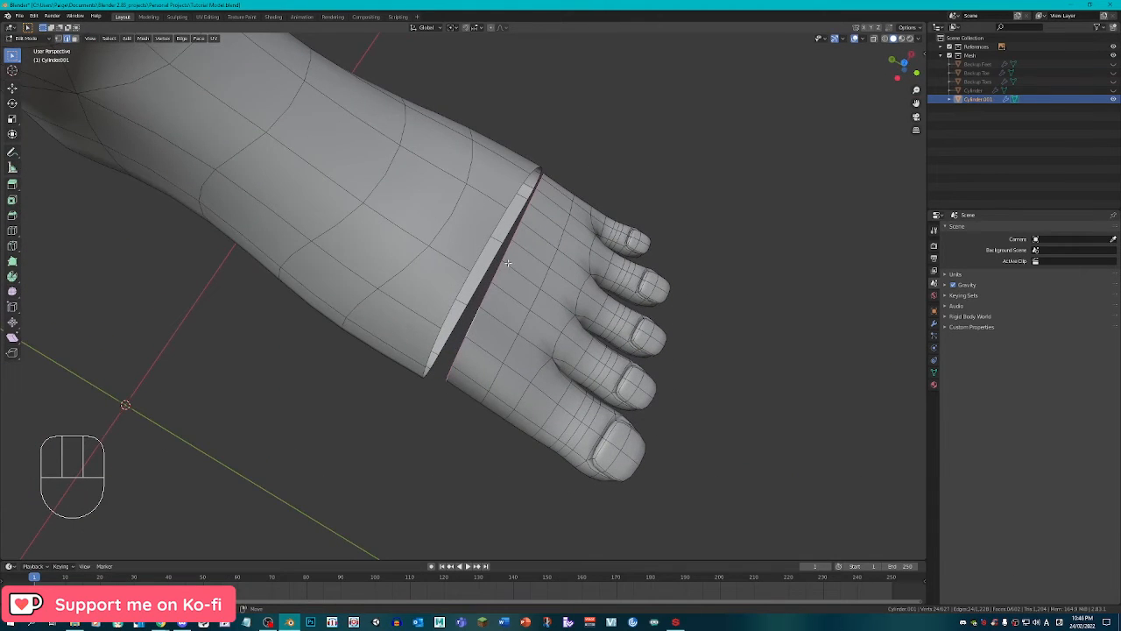
pyautogui.keyDown('alt'); pyautogui.click(466, 289); pyautogui.keyUp('alt')
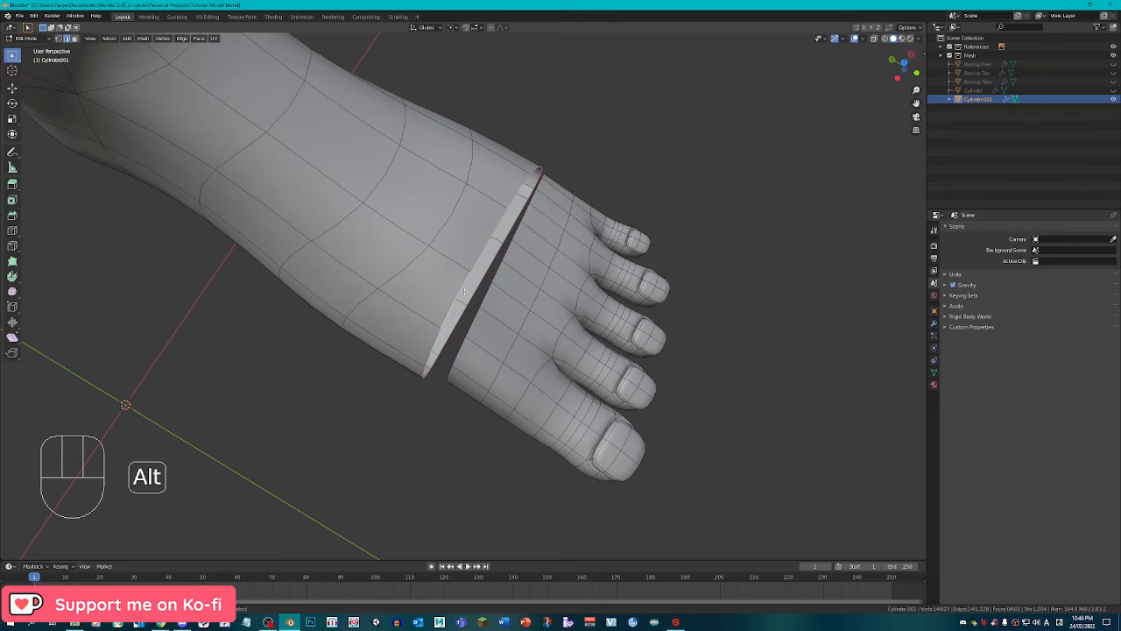
pyautogui.moveTo(439, 331); pyautogui.dragTo(417, 378, button='middle')
pyautogui.scroll(2, 491, 355)
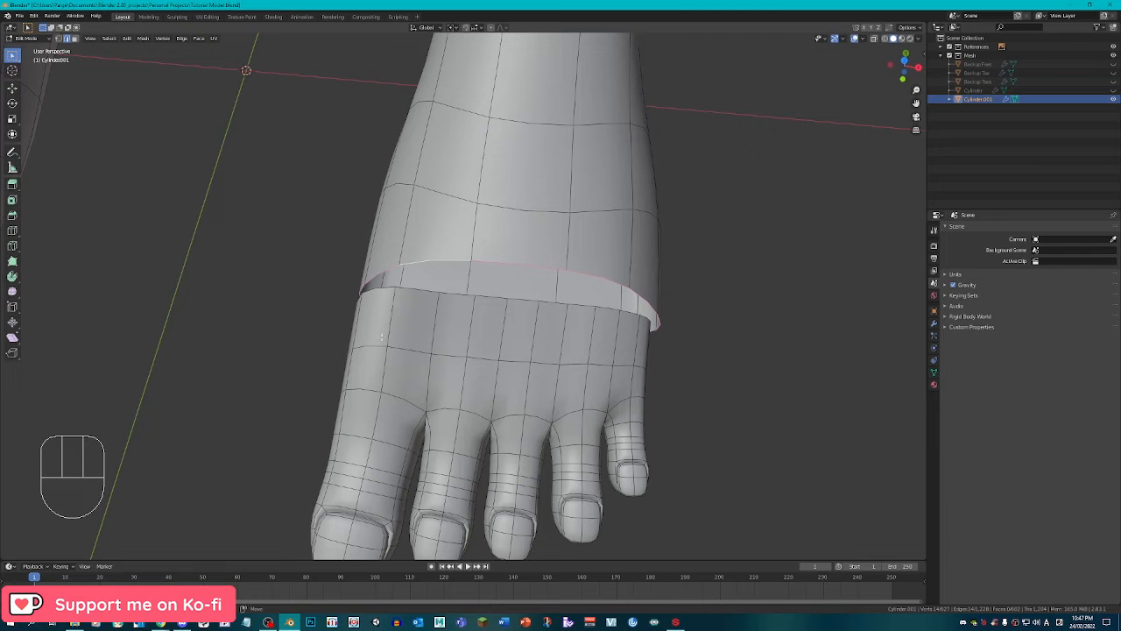
# Dissolve every other lengthwise edge in the toe mesh's last row before the gap, on both the top and the underside.
pyautogui.moveTo(379, 341); pyautogui.dragTo(404, 382, button='middle')
pyautogui.rightClick(381, 328)
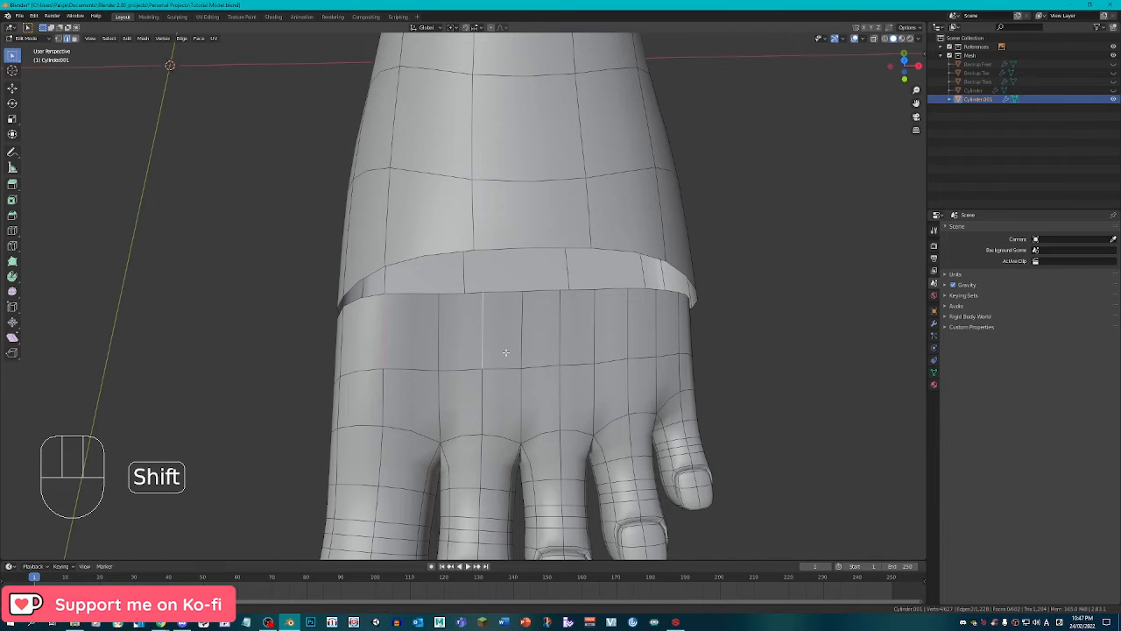
pyautogui.keyDown('shift'); pyautogui.rightClick(565, 320); pyautogui.keyUp('shift')
pyautogui.keyDown('shift'); pyautogui.rightClick(629, 321); pyautogui.keyUp('shift')
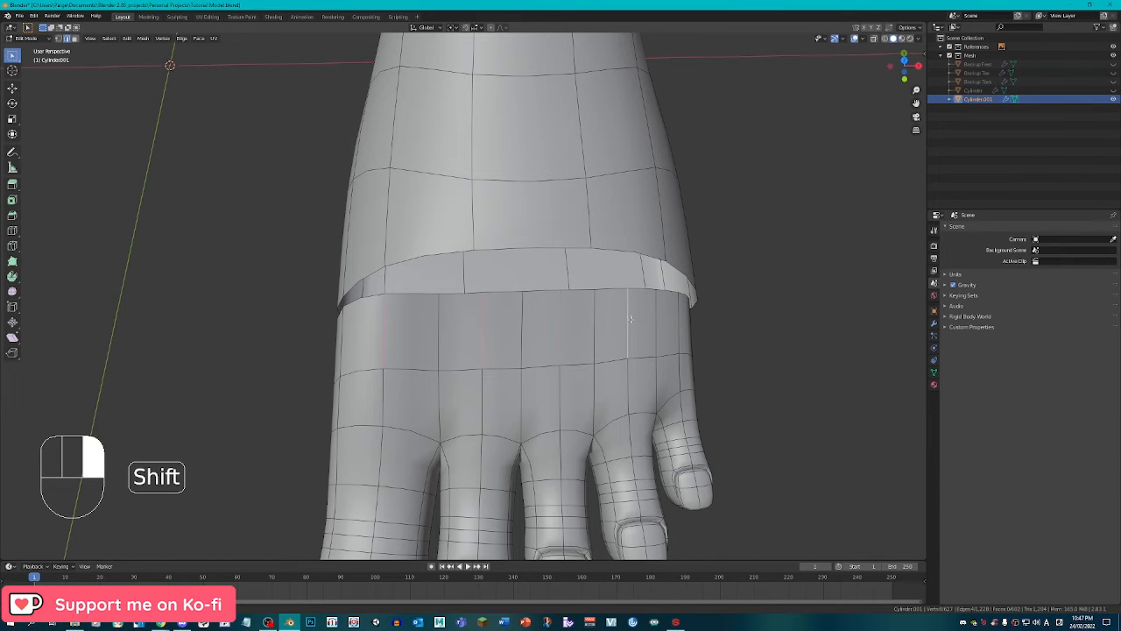
pyautogui.keyDown('shift'); pyautogui.rightClick(680, 314); pyautogui.keyUp('shift')
pyautogui.moveTo(680, 315); pyautogui.dragTo(637, 243, button='middle')
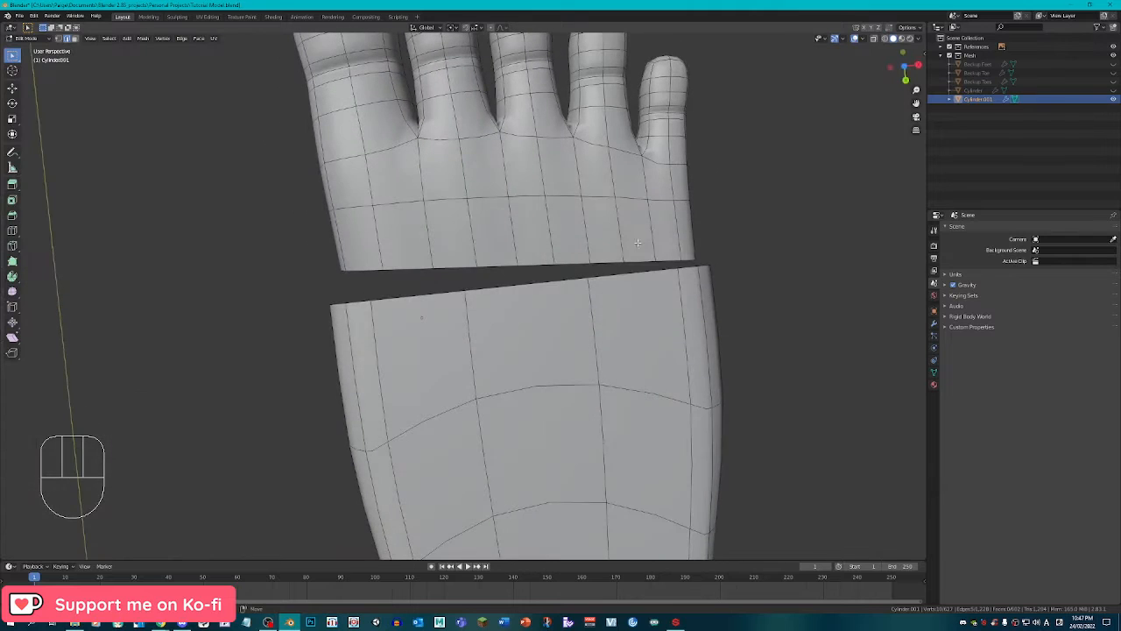
pyautogui.keyDown('shift'); pyautogui.rightClick(677, 221); pyautogui.keyUp('shift')
pyautogui.keyDown('shift'); pyautogui.rightClick(623, 232); pyautogui.keyUp('shift')
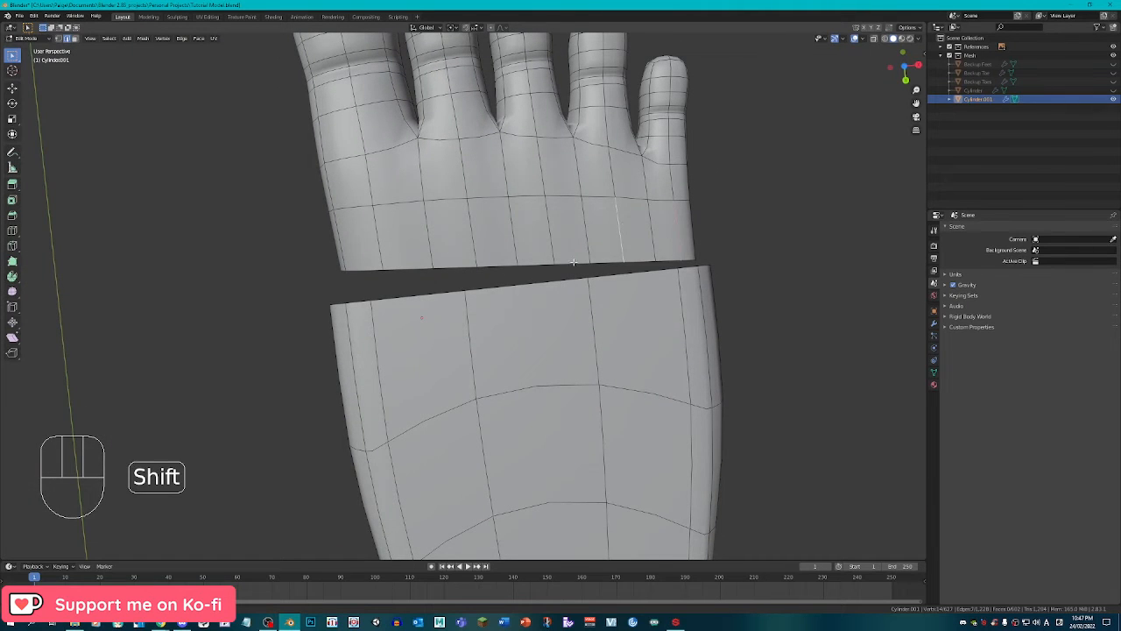
pyautogui.keyDown('shift'); pyautogui.rightClick(552, 227); pyautogui.keyUp('shift')
pyautogui.keyDown('shift'); pyautogui.rightClick(471, 236); pyautogui.keyUp('shift')
pyautogui.moveTo(377, 228); pyautogui.dragTo(368, 271, button='middle')
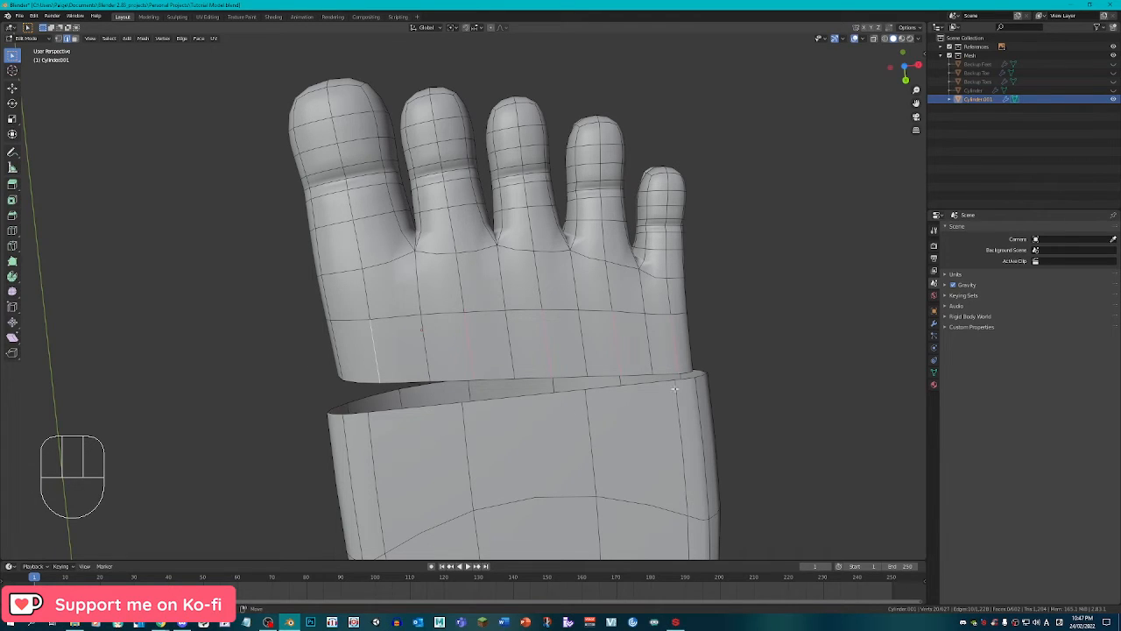
pyautogui.press('x')
pyautogui.click(662, 444)
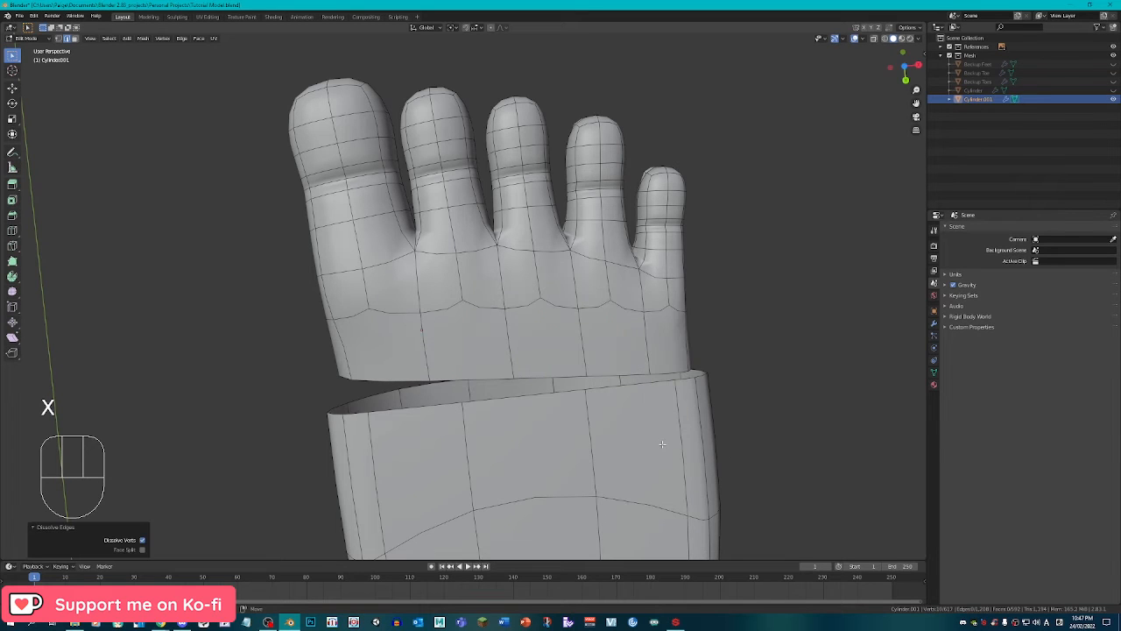
# Switch to vertex selection mode and undo the last two changes to the mesh.
pyautogui.moveTo(661, 444); pyautogui.dragTo(425, 411, button='middle')
pyautogui.scroll(2, 543, 385)
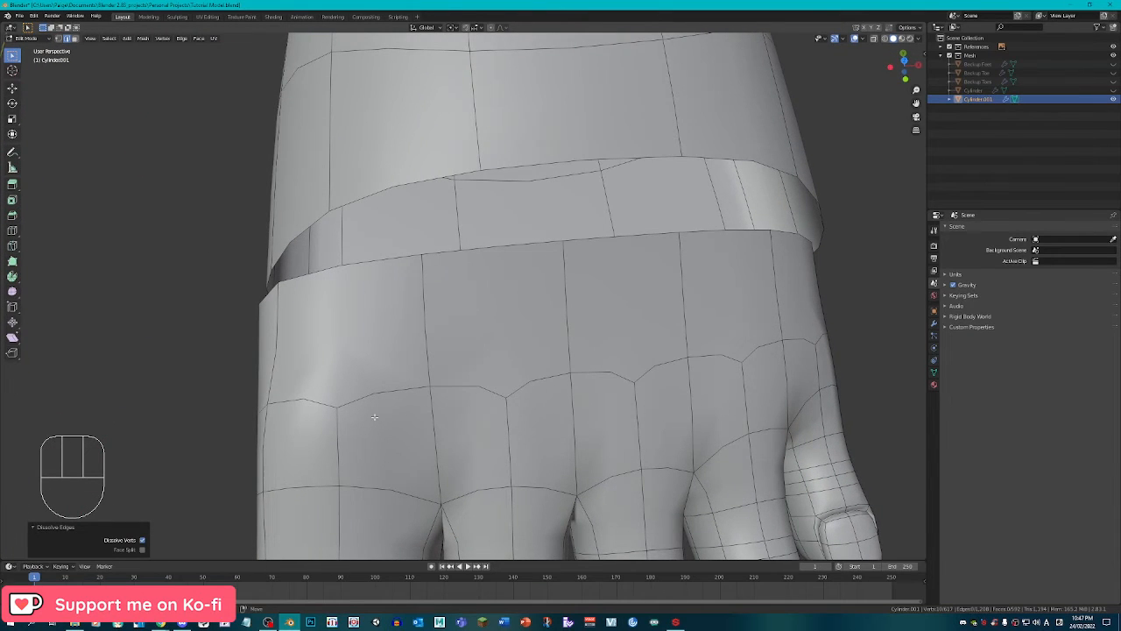
pyautogui.press('k')
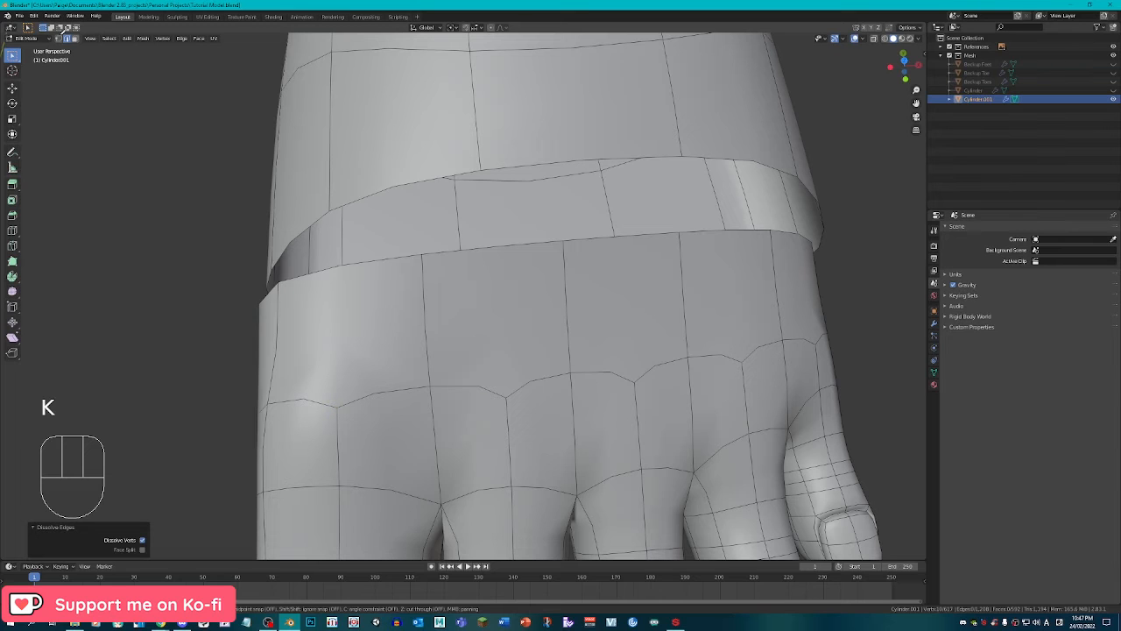
pyautogui.click(57, 37)
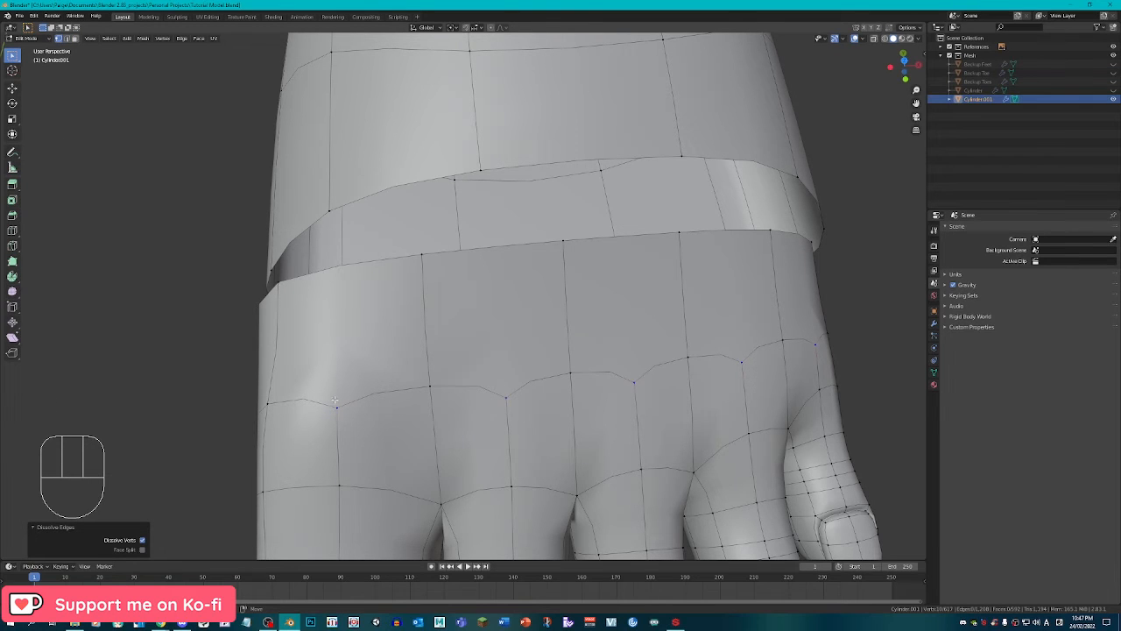
pyautogui.hotkey('ctrl', 'z')
pyautogui.hotkey('ctrl', 'z')
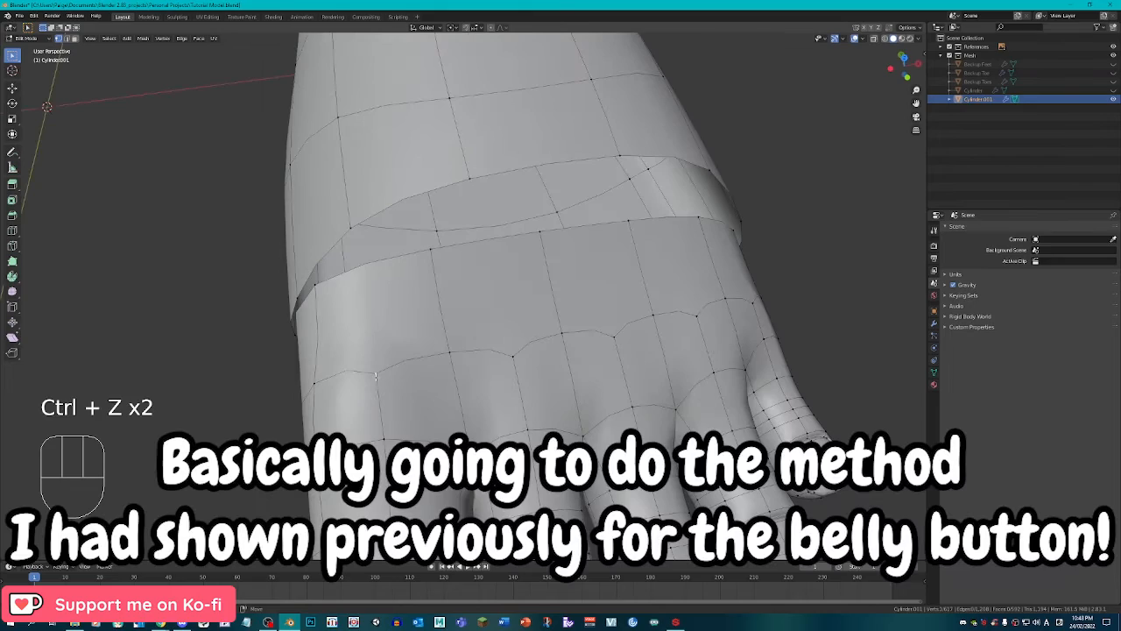
# Knife-cut an arch on the top above the gap between the big and second toes, joining the loose vertices on either side.
pyautogui.moveTo(350, 386); pyautogui.dragTo(359, 379, button='middle')
pyautogui.press('k')
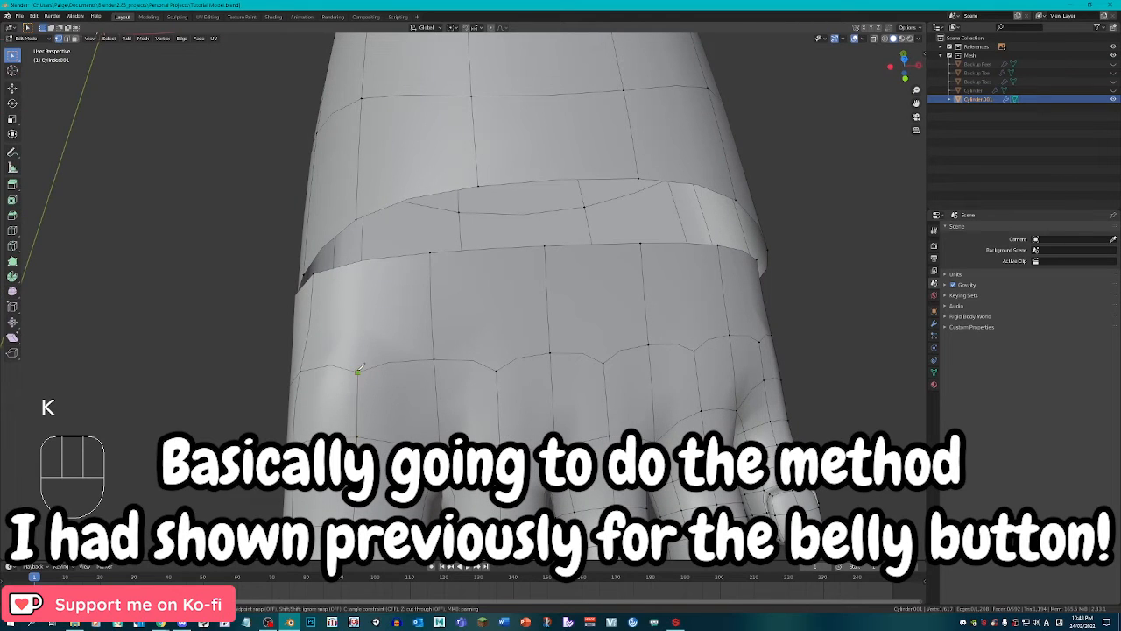
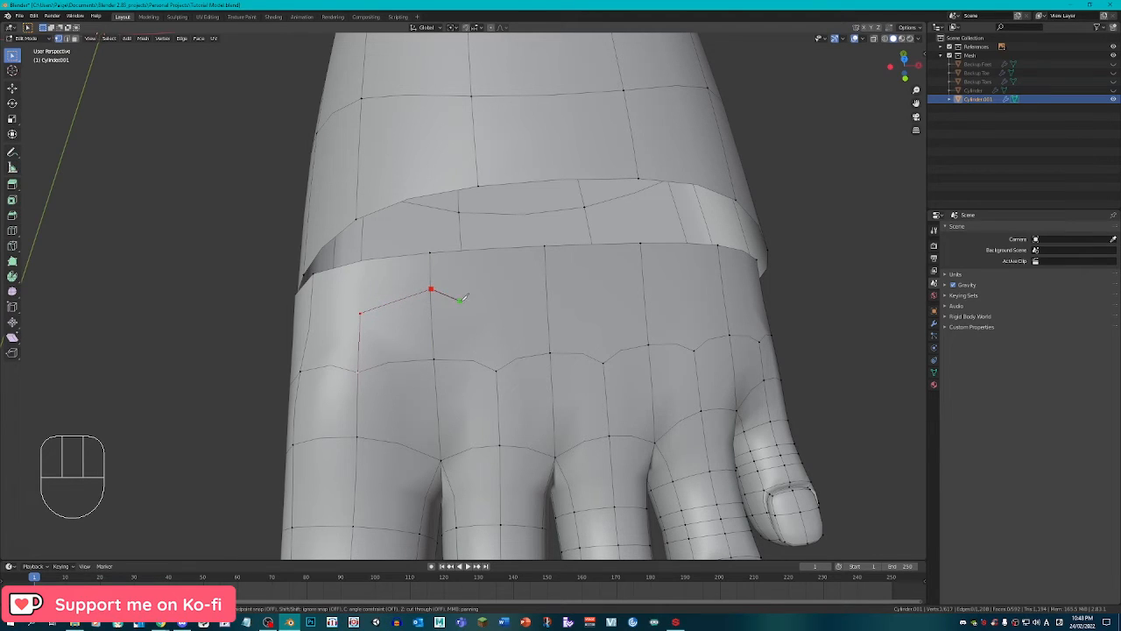
pyautogui.click(497, 368)
pyautogui.press('Return')
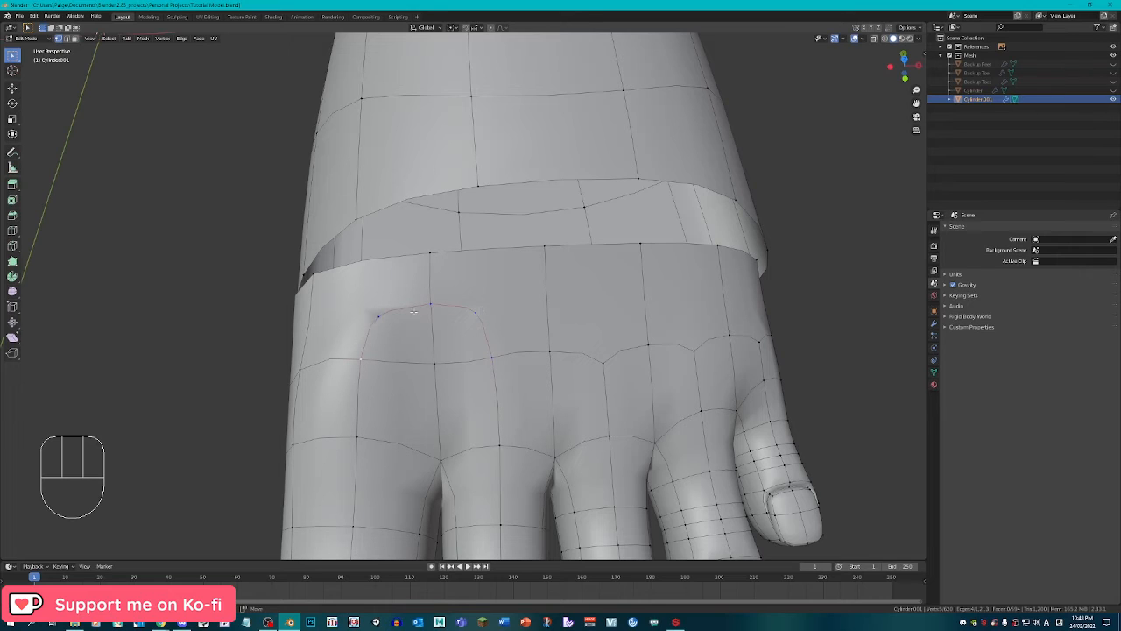
# Knife-cut diagonal edges from both corners of the first arch to the neighbouring vertices on the toe mesh's open rim.
pyautogui.press('k')
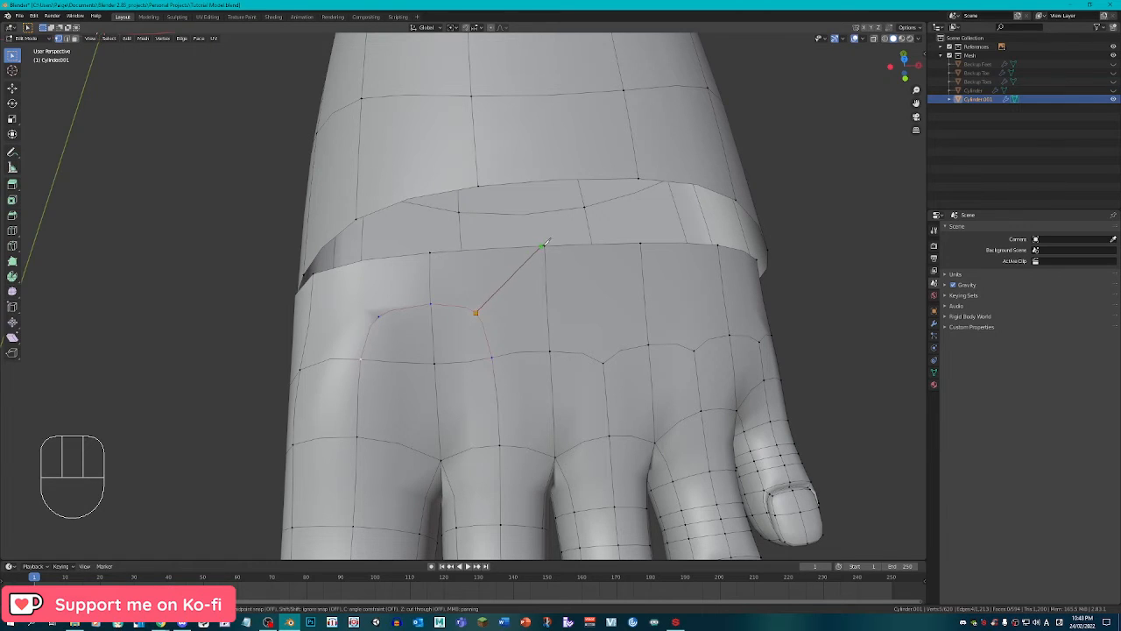
pyautogui.press('Return')
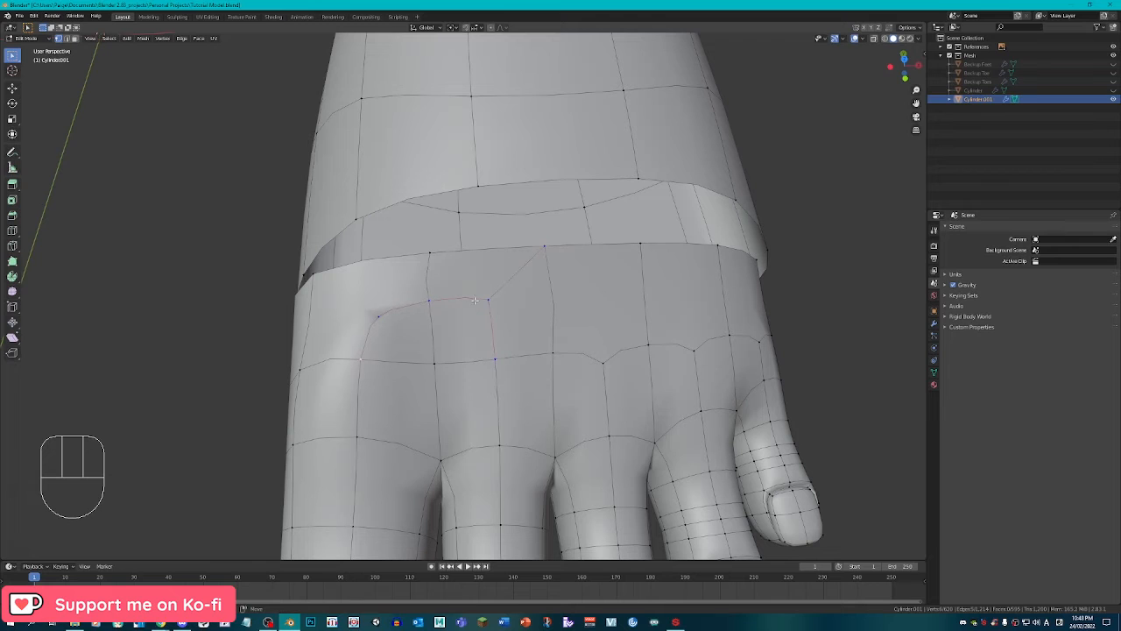
pyautogui.press('k')
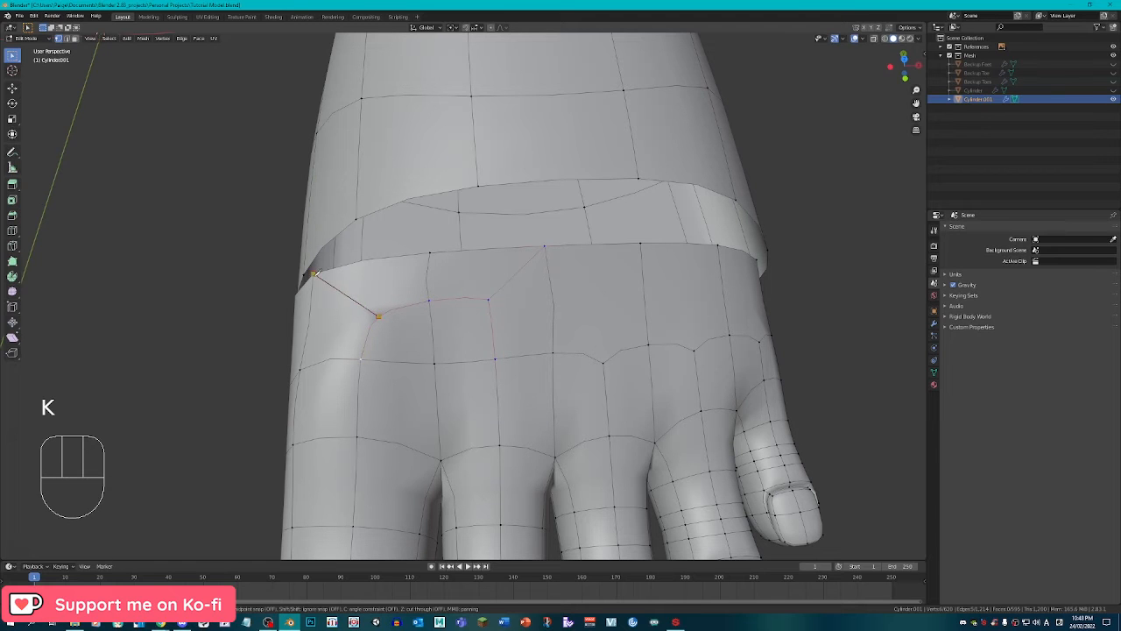
pyautogui.click(313, 273)
pyautogui.press('Return')
# Knife-cut a second arch above the gap between the third and fourth toes, joining the loose vertices on either side.
pyautogui.keyDown('shift'); pyautogui.moveTo(550, 342); pyautogui.dragTo(462, 349, button='middle'); pyautogui.keyUp('shift')
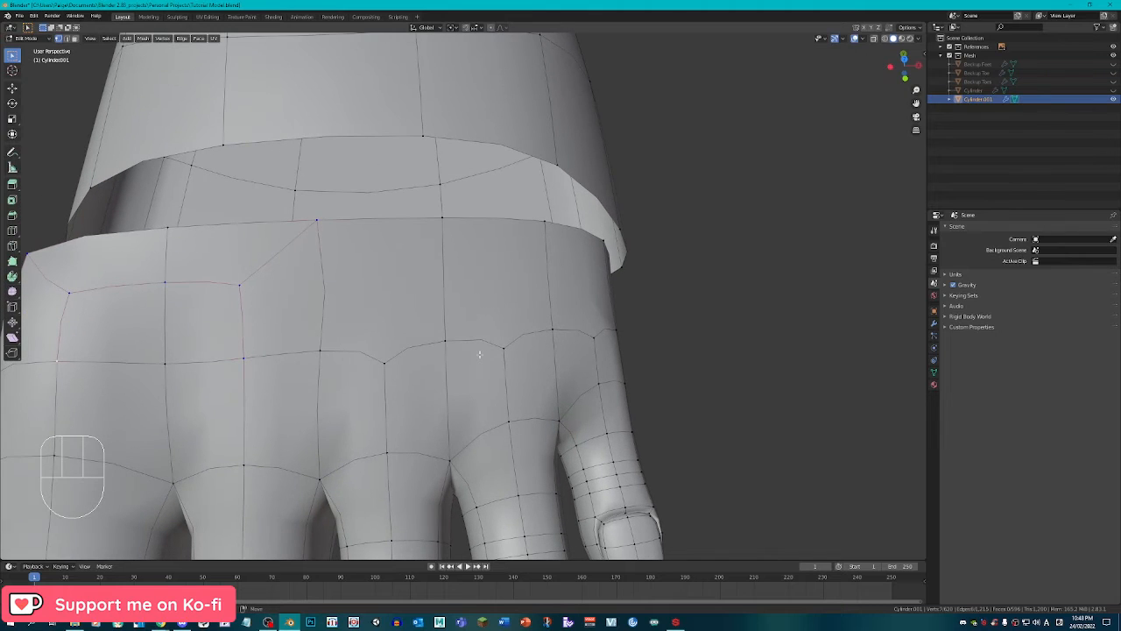
pyautogui.click(385, 361)
pyautogui.click(384, 292)
pyautogui.click(443, 268)
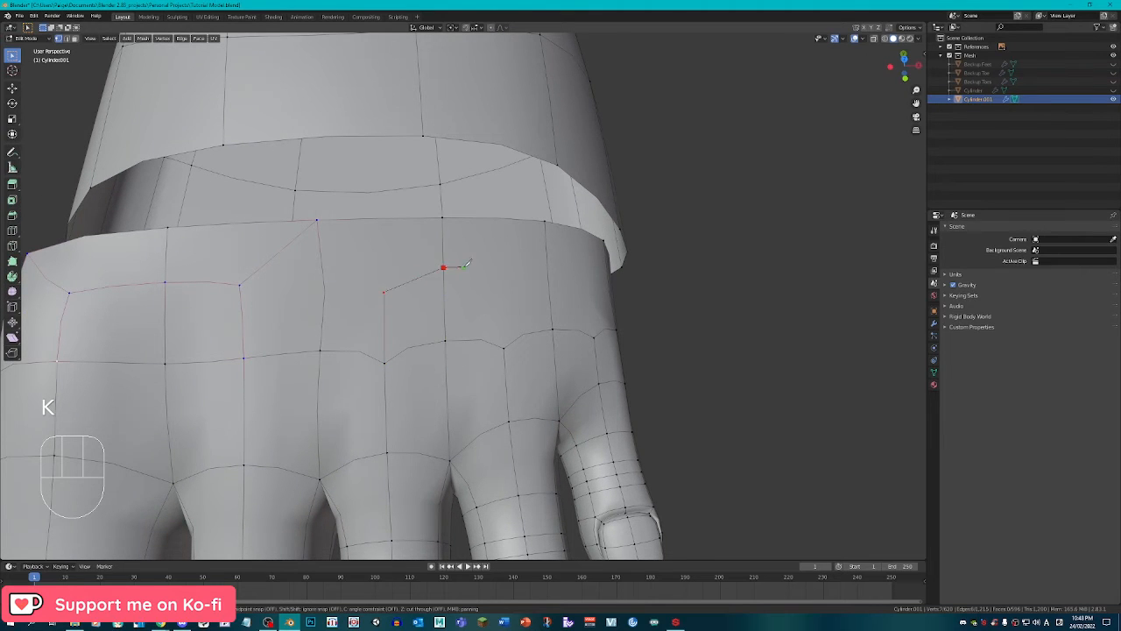
pyautogui.click(487, 275)
pyautogui.click(505, 346)
pyautogui.press('Return')
# Knife-cut diagonal edges from both corners of the second arch to the neighbouring vertices on the toe mesh's open rim.
pyautogui.press('k')
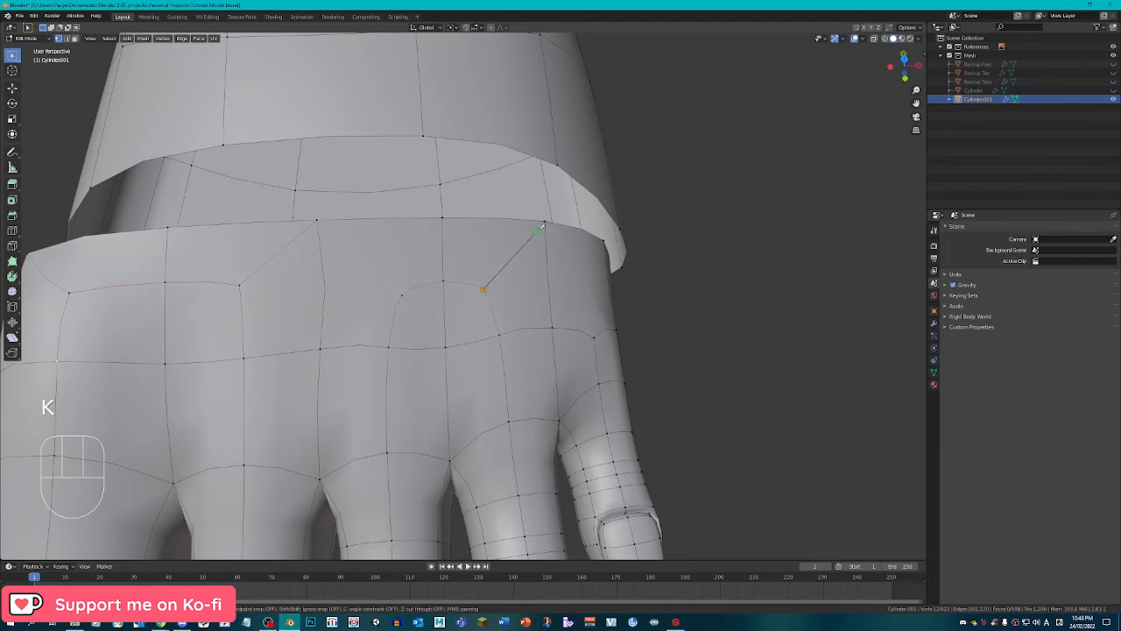
pyautogui.click(546, 222)
pyautogui.press('Return')
pyautogui.press('k')
pyautogui.click(401, 292)
pyautogui.click(317, 220)
pyautogui.press('Return')
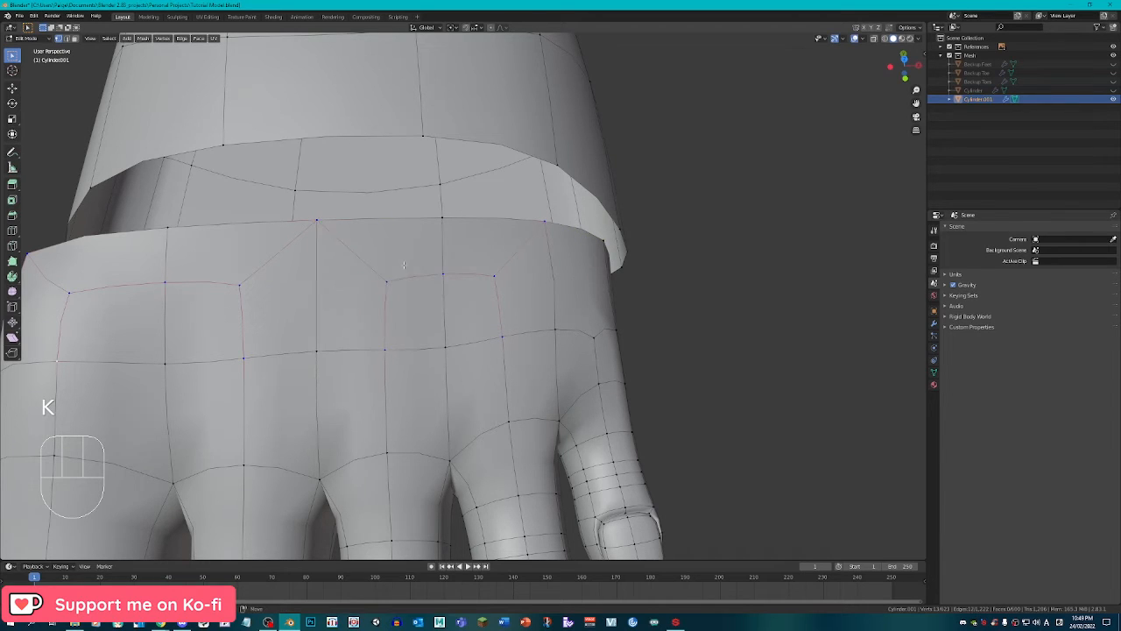
# Select the toe mesh's open edge loop to check its vertex count and examine the little-toe side of the foot.
pyautogui.keyDown('alt'); pyautogui.click(457, 220); pyautogui.keyUp('alt')
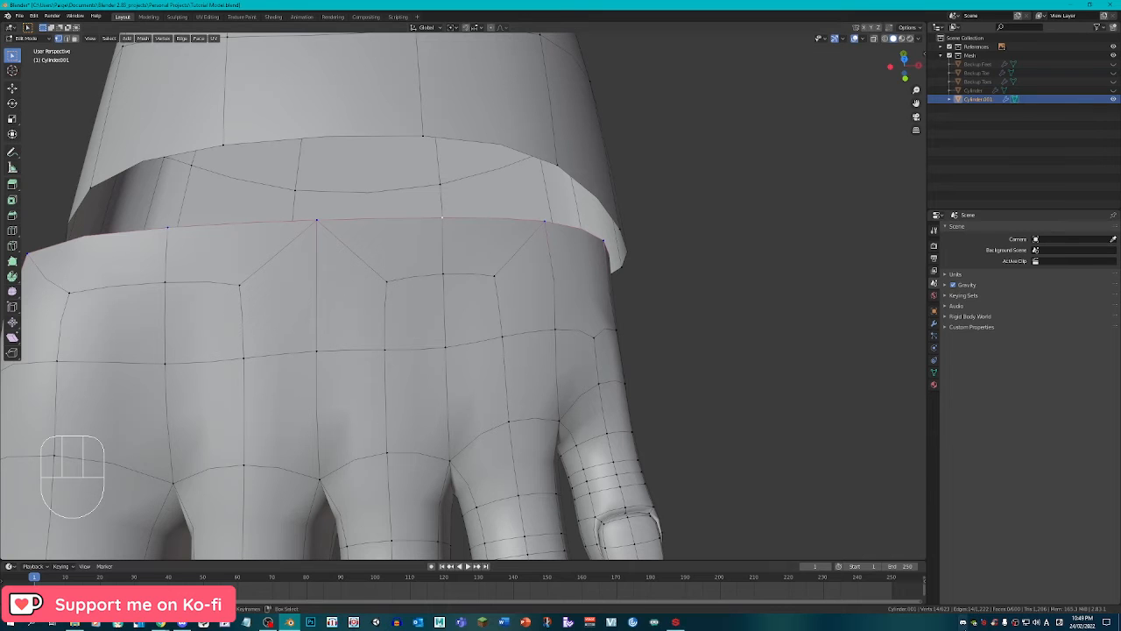
pyautogui.moveTo(666, 377); pyautogui.dragTo(479, 122, button='middle')
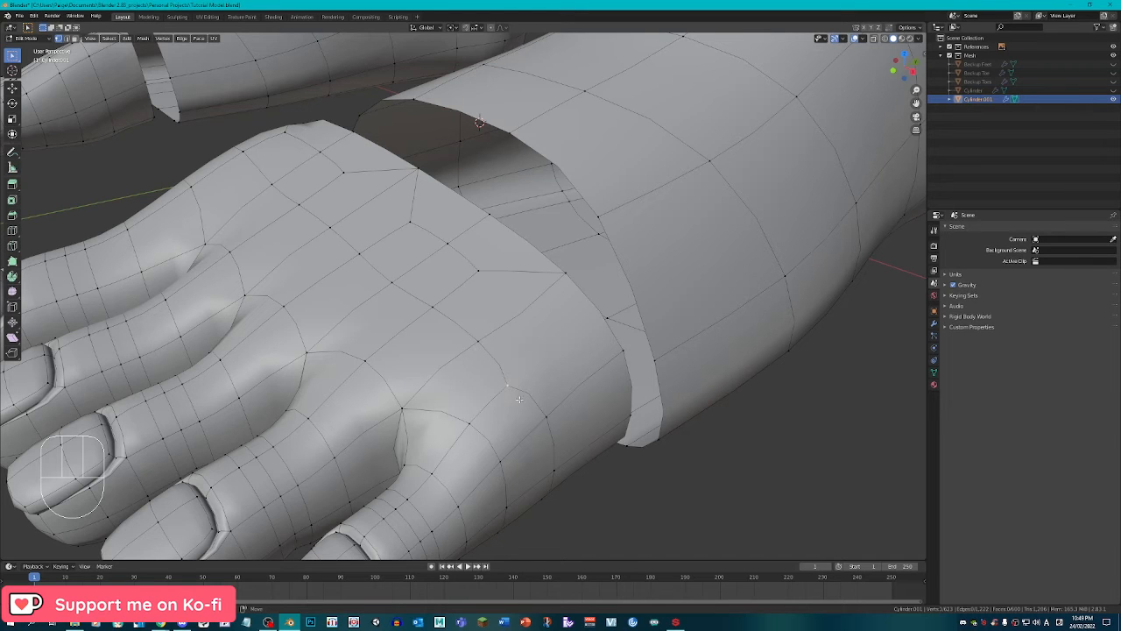
pyautogui.moveTo(508, 407)
pyautogui.mouseDown(button='middle')
pyautogui.moveTo(495, 403)
pyautogui.moveTo(509, 395)
pyautogui.mouseUp(button='middle')
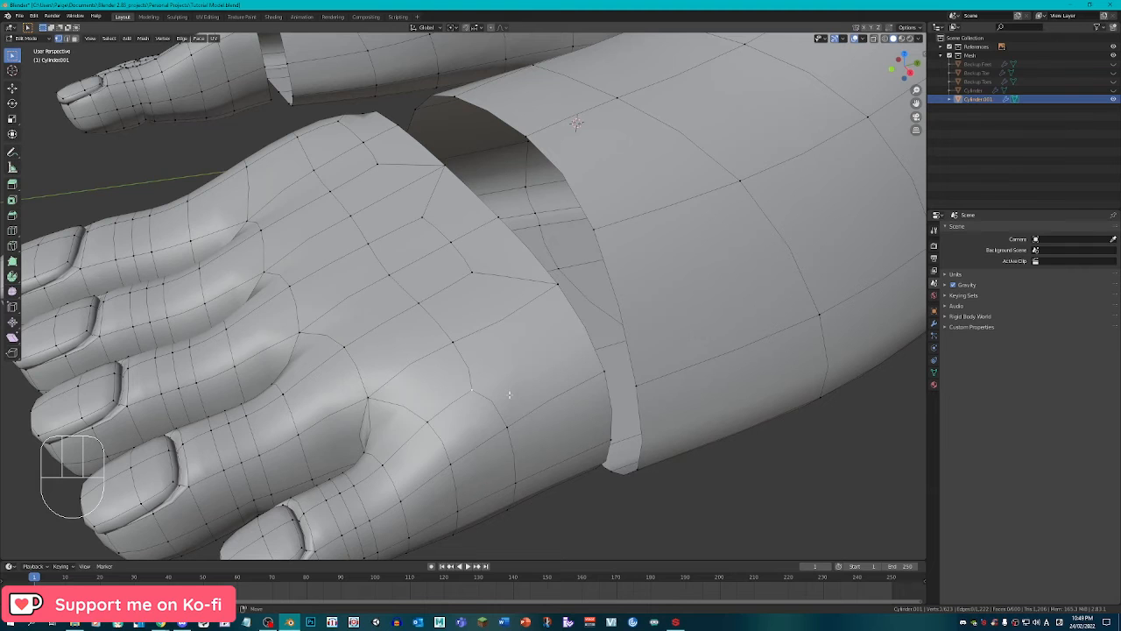
# Undo the knife-cut attempts around the loose vertex behind the little toe.
pyautogui.press('k')
pyautogui.hotkey('ctrl', 'z')
pyautogui.hotkey('ctrl', 'z')
pyautogui.hotkey('ctrl', 'z')
pyautogui.hotkey('ctrl', 'z')
pyautogui.hotkey('ctrl', 'z')
pyautogui.hotkey('ctrl', 'z')
pyautogui.hotkey('ctrl', 'z')
pyautogui.hotkey('ctrl', 'z')
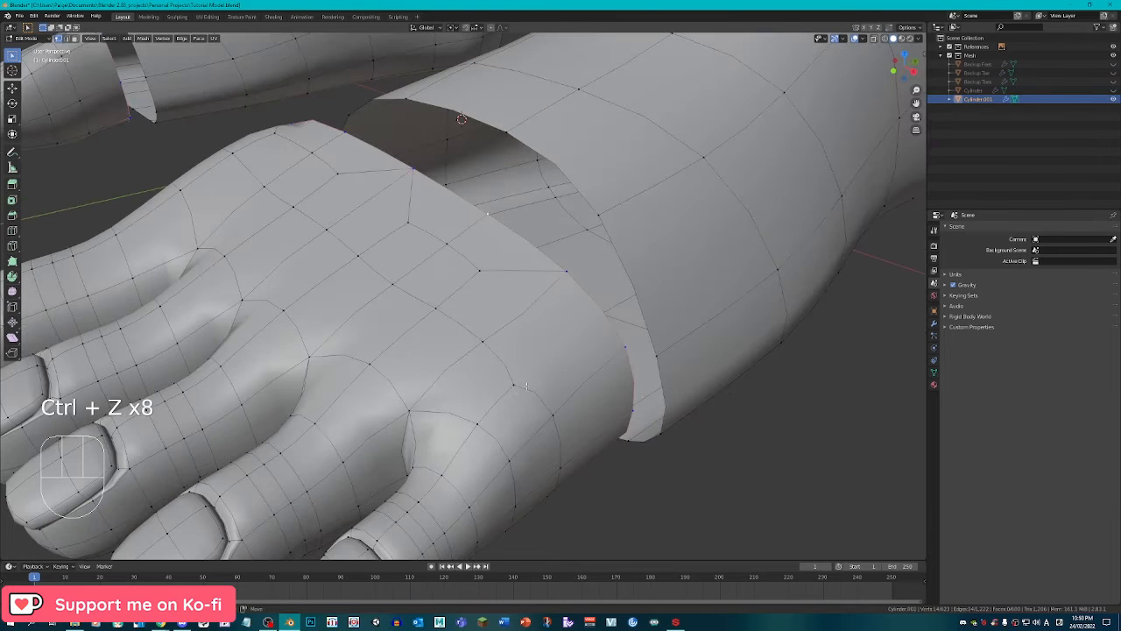
# Knife-cut an arch around the foot's outer side, starting from the loose vertex behind the little toe.
pyautogui.moveTo(473, 388); pyautogui.dragTo(458, 402, button='middle')
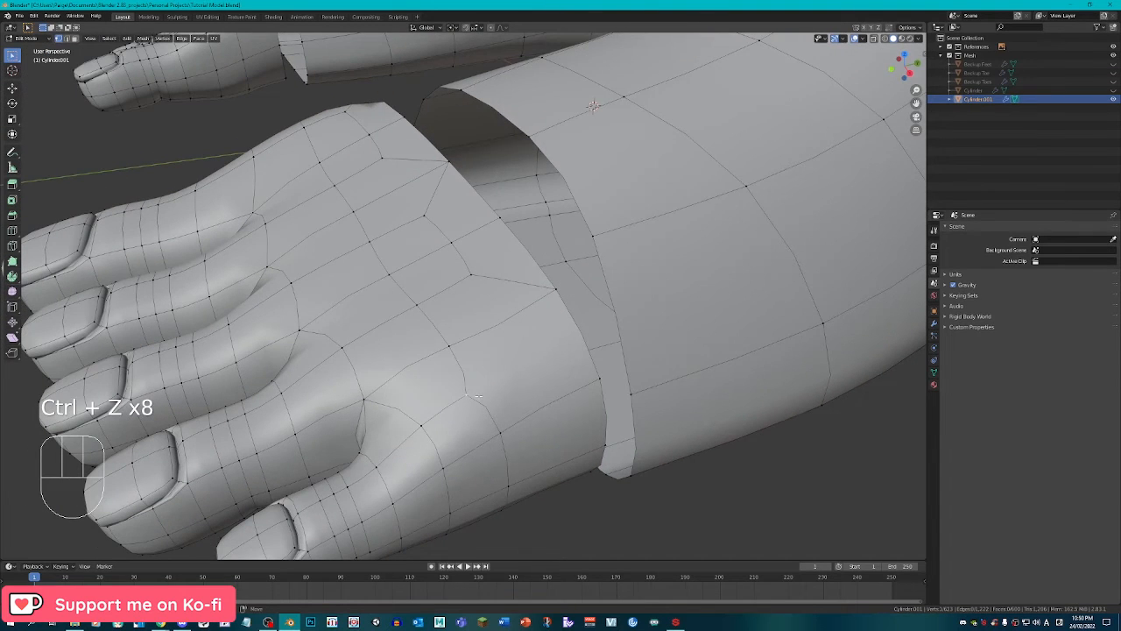
pyautogui.press('k')
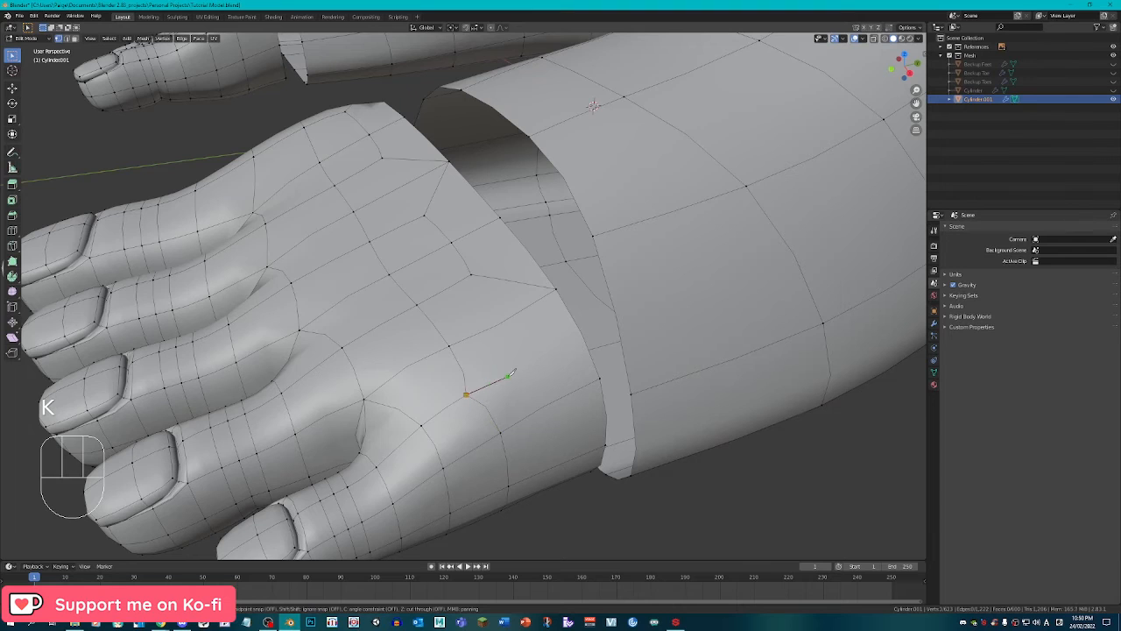
pyautogui.click(525, 367)
pyautogui.press('Return')
pyautogui.moveTo(558, 456); pyautogui.dragTo(525, 424, button='middle')
# Knife-cut diagonal edges from both corners of the outer-side arch to the neighbouring vertices on the toe mesh's open rim.
pyautogui.press('k')
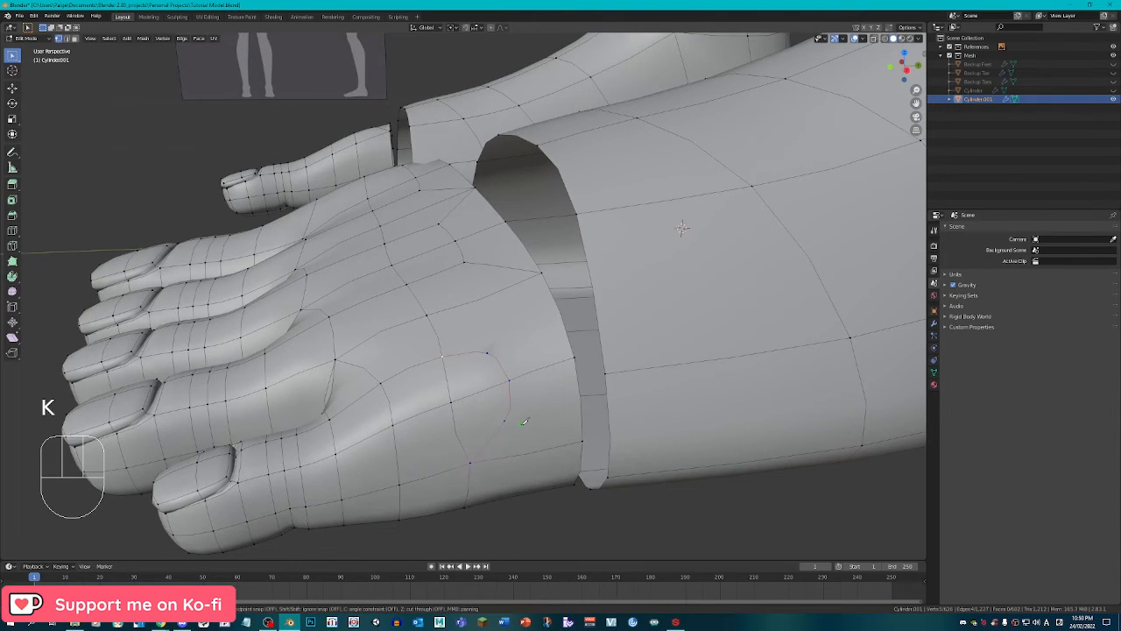
pyautogui.click(488, 353)
pyautogui.hotkey('ctrl', 'z')
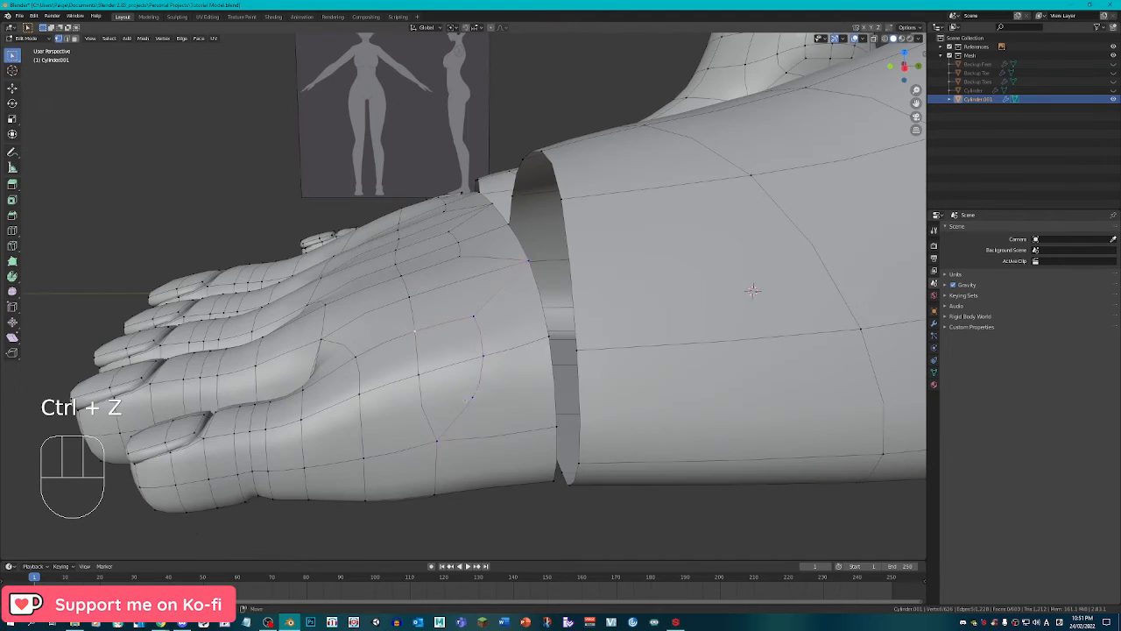
pyautogui.press('k')
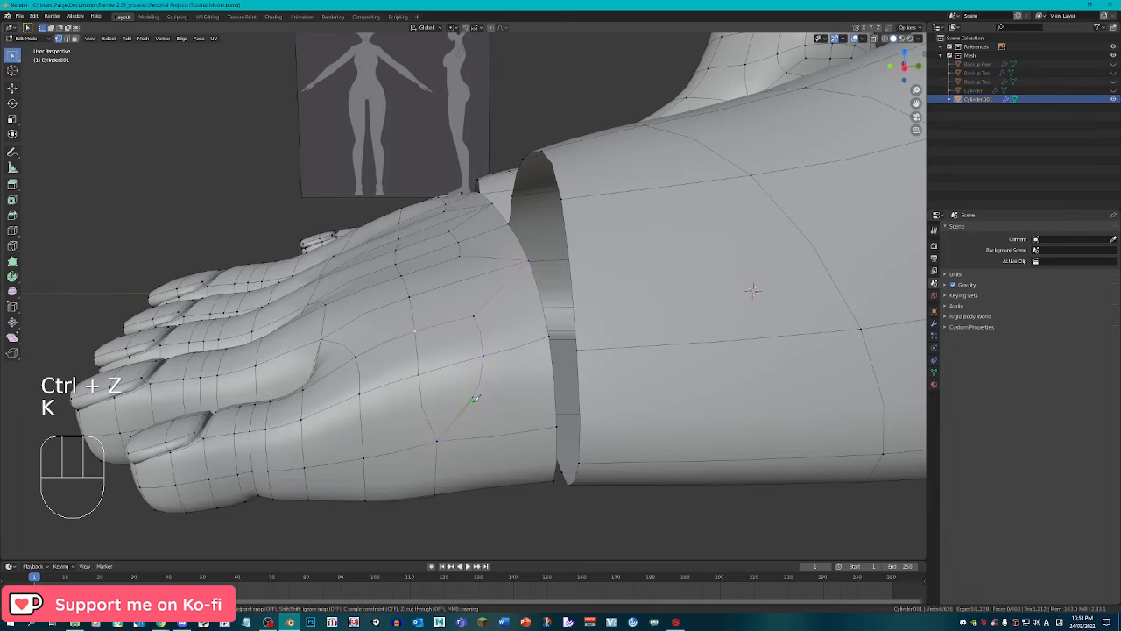
pyautogui.click(473, 397)
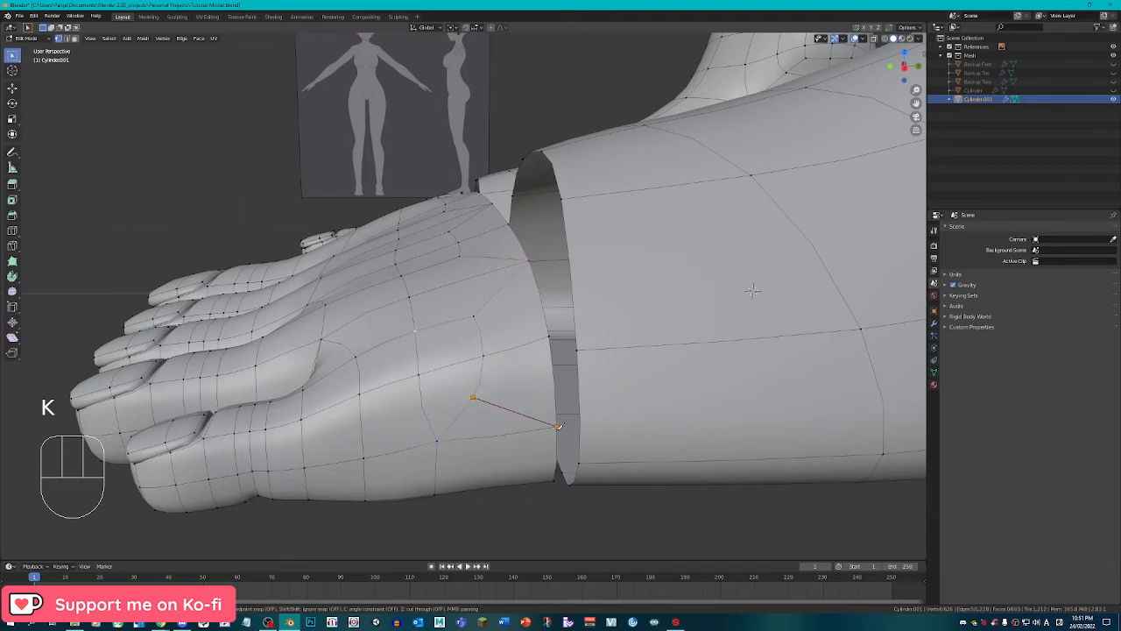
pyautogui.click(558, 427)
pyautogui.press('Return')
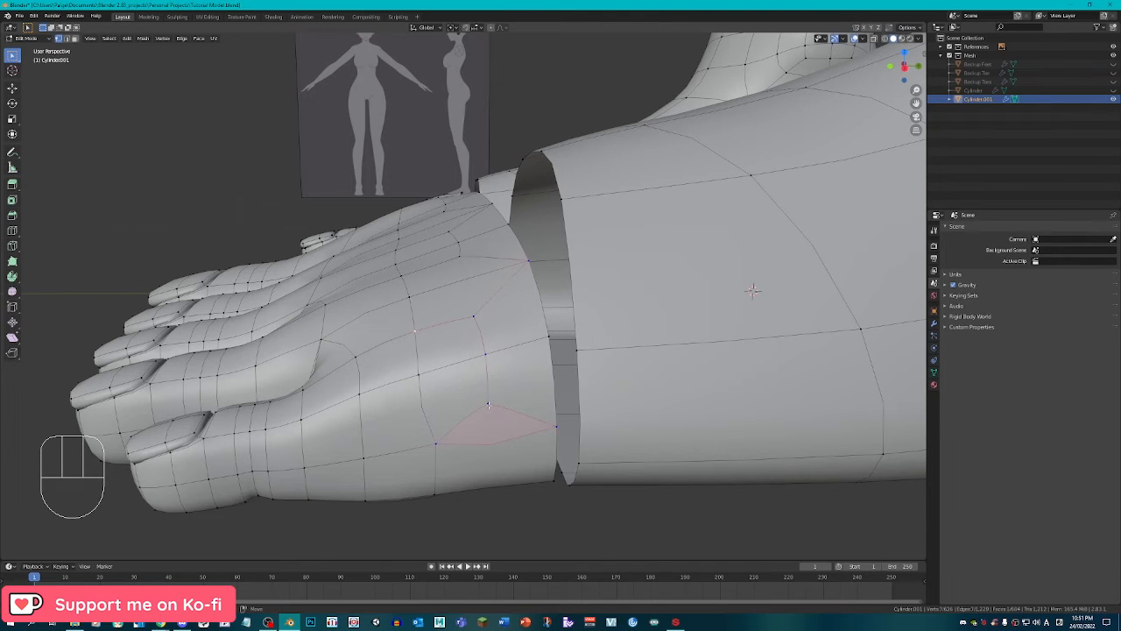
pyautogui.keyDown('shift'); pyautogui.rightClick(546, 426); pyautogui.keyUp('shift')
# Undo the vertex deletion on the sole and try a knife cut towards the rim from the loose vertex behind the second toe.
pyautogui.moveTo(475, 426); pyautogui.dragTo(507, 377, button='middle')
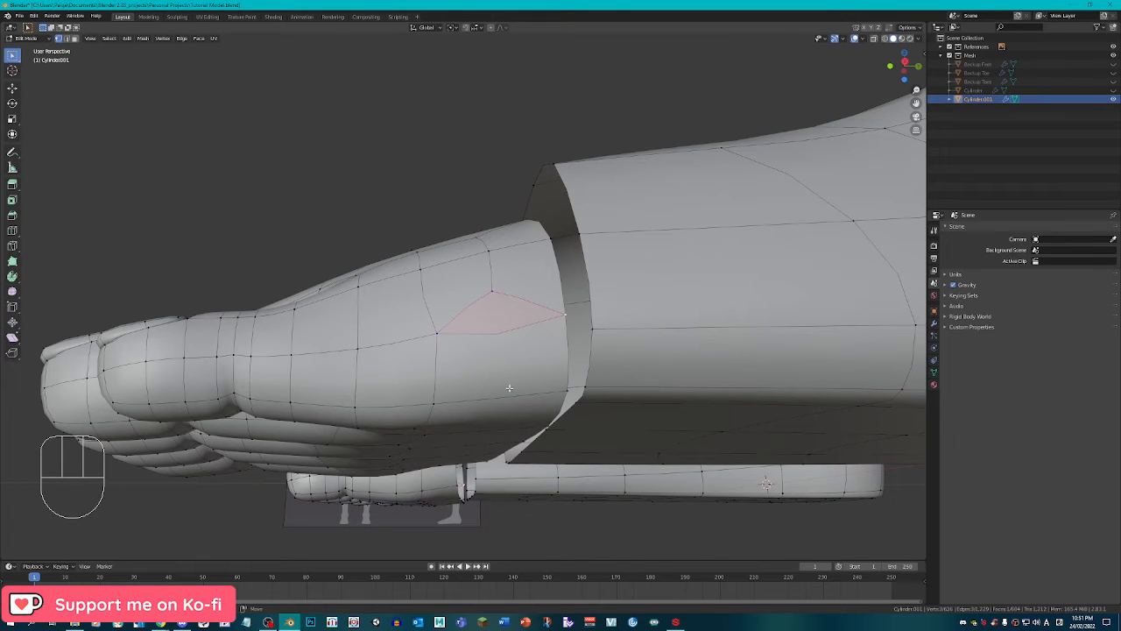
pyautogui.moveTo(513, 403)
pyautogui.mouseDown(button='middle')
pyautogui.moveTo(519, 343)
pyautogui.moveTo(424, 275)
pyautogui.moveTo(509, 468)
pyautogui.moveTo(548, 395)
pyautogui.moveTo(504, 392)
pyautogui.mouseUp(button='middle')
pyautogui.moveTo(440, 444); pyautogui.dragTo(821, 444, button='middle')
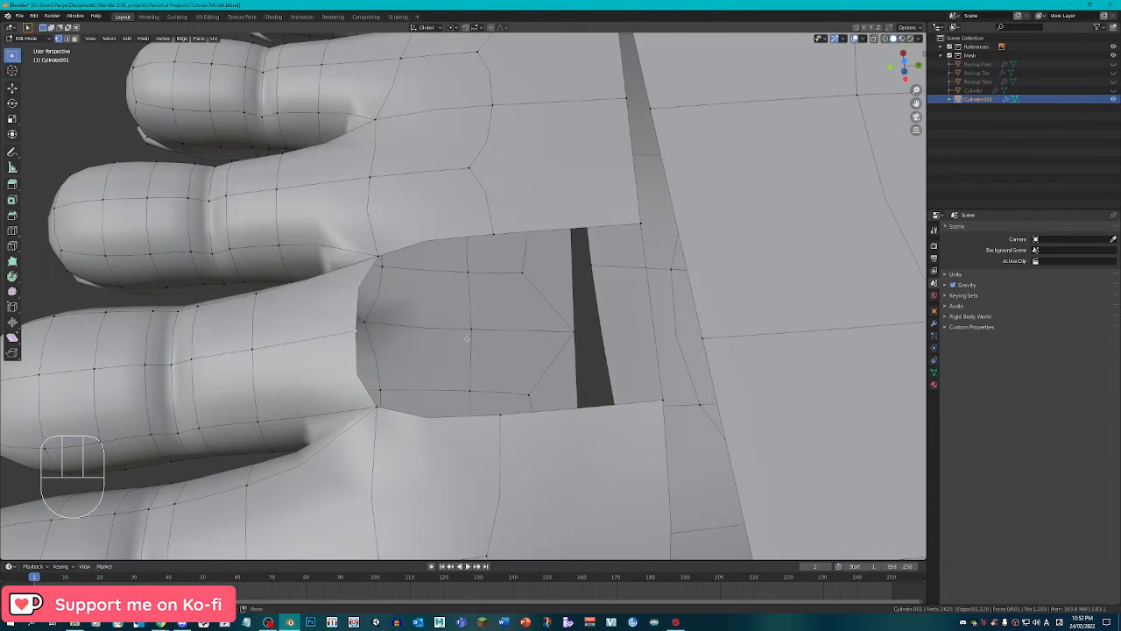
pyautogui.hotkey('ctrl', 'z')
pyautogui.hotkey('ctrl', 'z')
pyautogui.hotkey('ctrl', 'z')
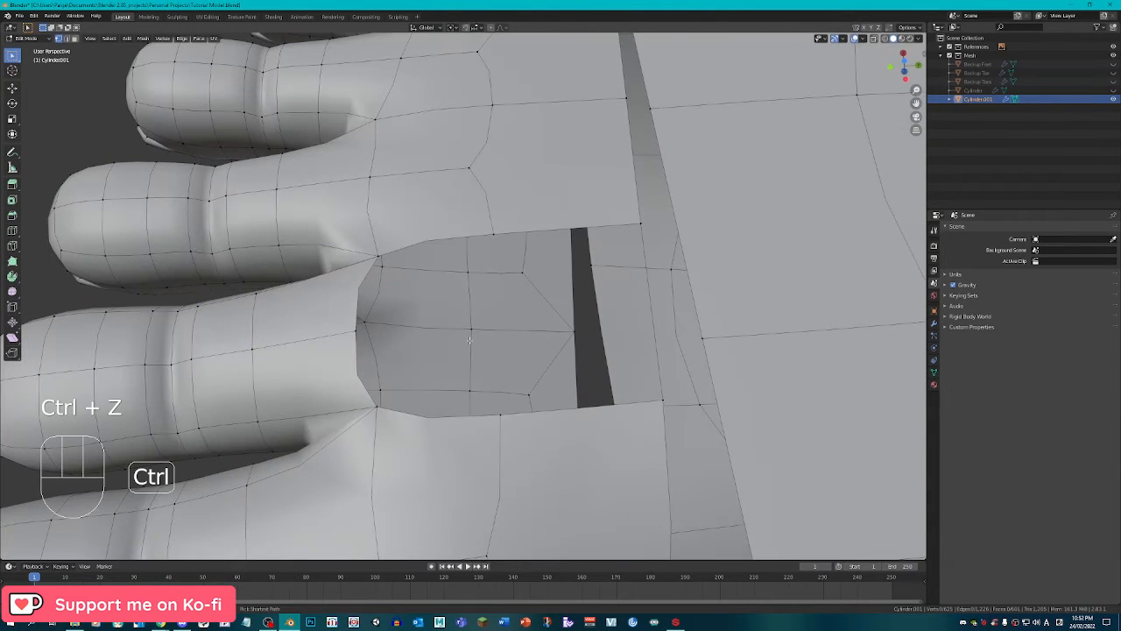
pyautogui.press('k')
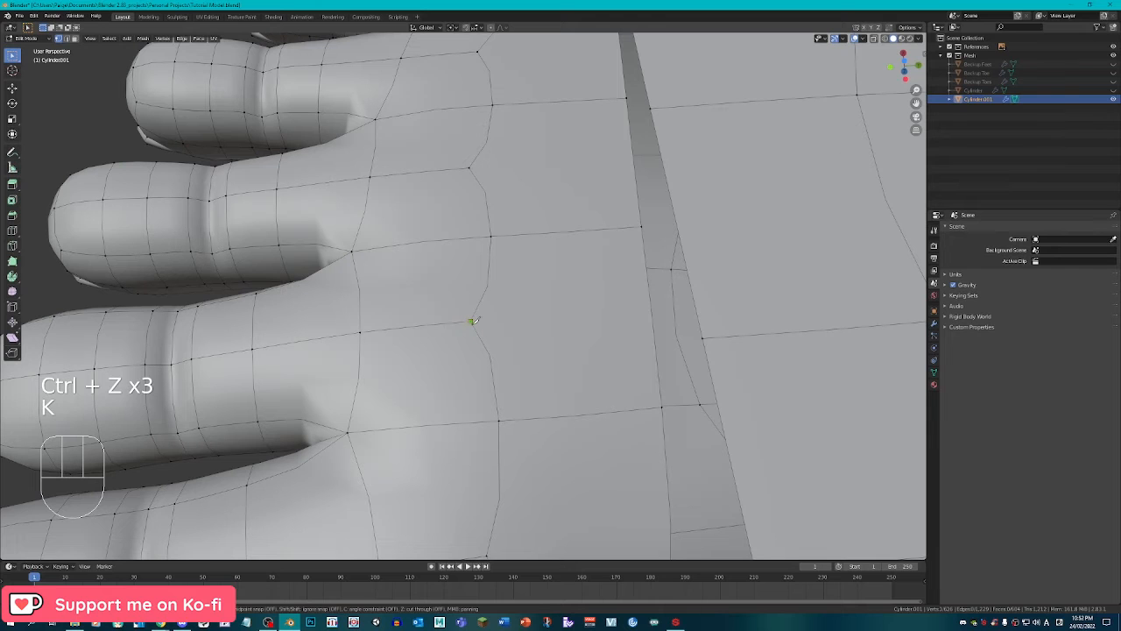
pyautogui.click(573, 317)
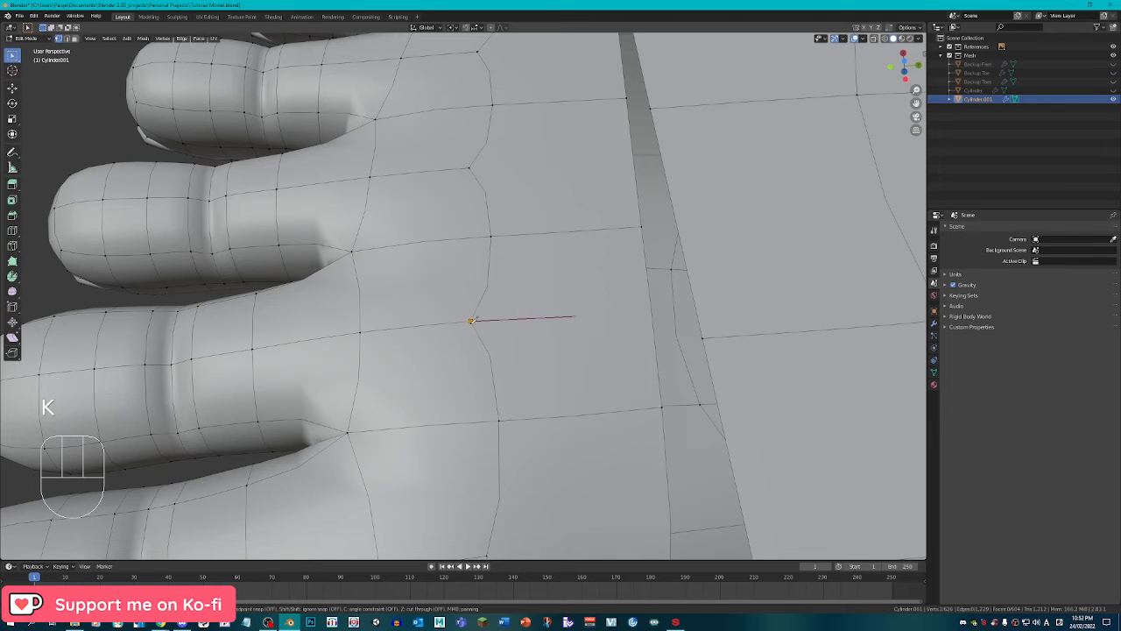
pyautogui.press('Return')
# Delete the loose vertex on the sole behind the second toe and fill the front part of the hole with a face.
pyautogui.moveTo(483, 328)
pyautogui.mouseDown(button='middle')
pyautogui.moveTo(506, 261)
pyautogui.moveTo(472, 326)
pyautogui.mouseUp(button='middle')
pyautogui.press('x')
pyautogui.click(512, 278)
pyautogui.click(387, 272)
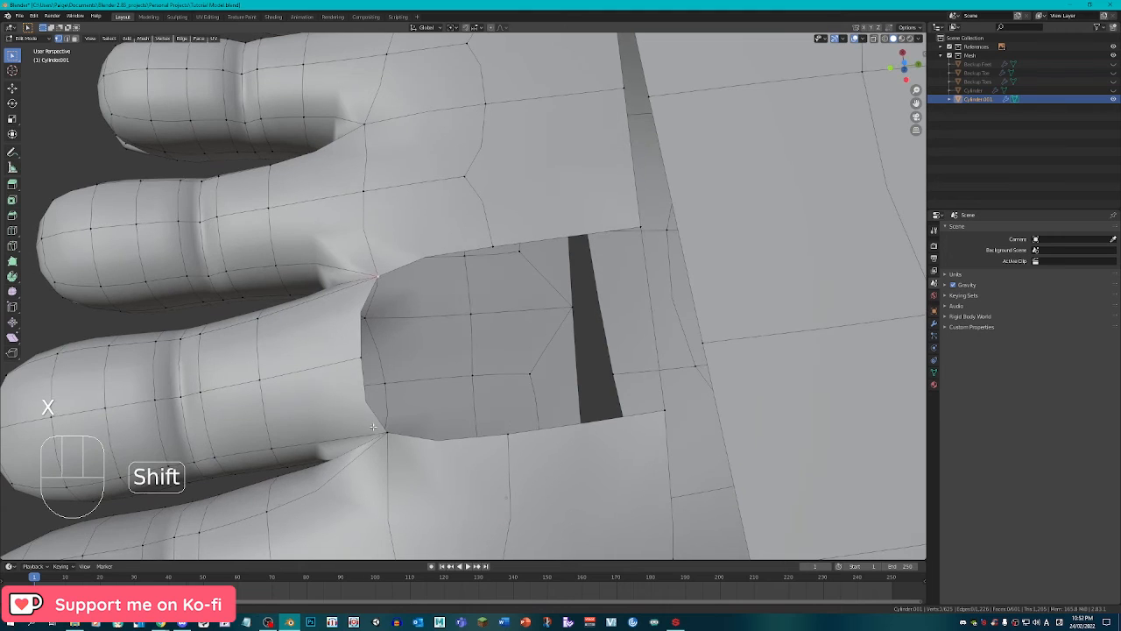
pyautogui.keyDown('shift'); pyautogui.rightClick(504, 433); pyautogui.keyUp('shift')
pyautogui.press('f')
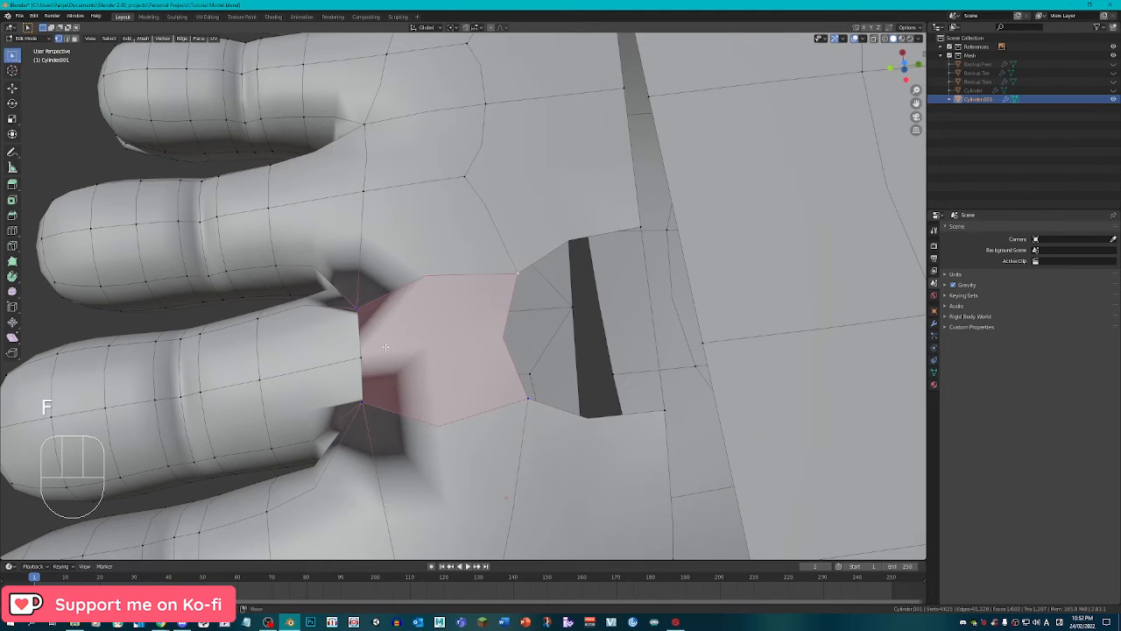
# Add a lengthwise loop cut through the new sole face and merge its front vertex with the second toe's centre vertex, At First.
pyautogui.hotkey('ctrl', 'r')
pyautogui.click(374, 351)
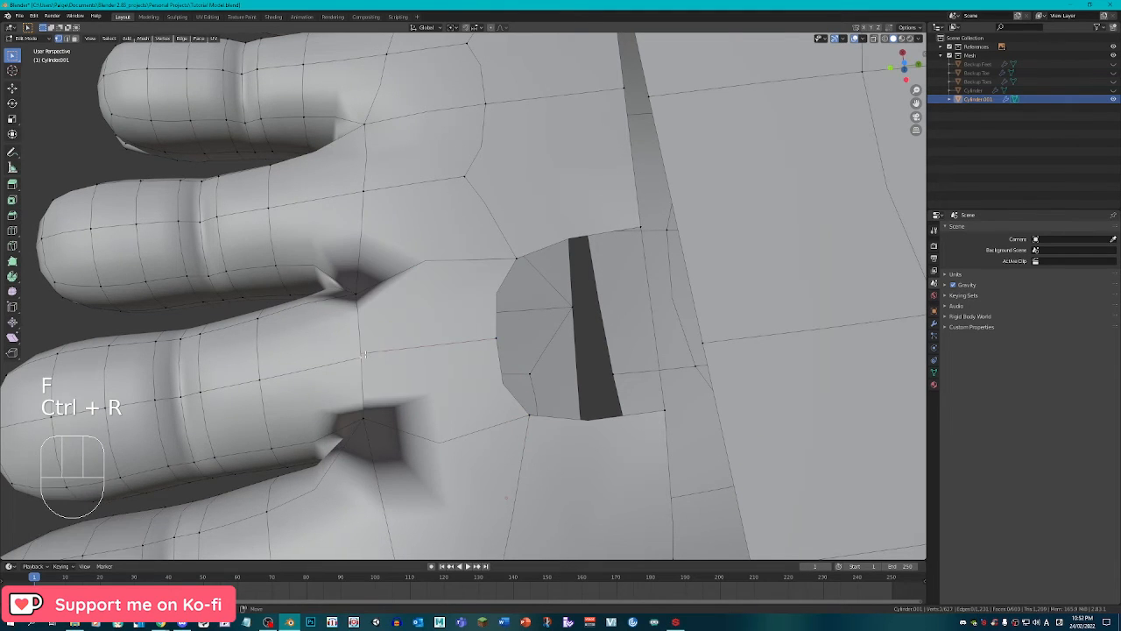
pyautogui.rightClick(363, 355)
pyautogui.keyDown('shift'); pyautogui.rightClick(366, 361); pyautogui.keyUp('shift')
pyautogui.press('m')
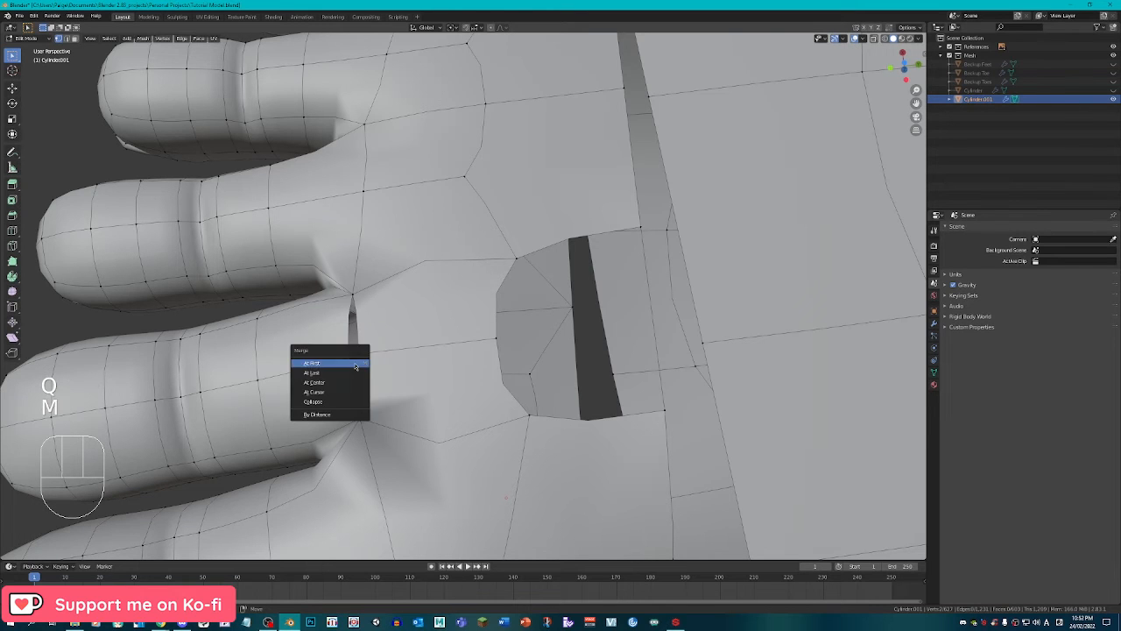
pyautogui.click(356, 366)
# Knife-cut a bent edge on the sole from the loose vertex behind the big toe to the side of the hole.
pyautogui.keyDown('shift'); pyautogui.moveTo(505, 332); pyautogui.dragTo(398, 346, button='middle'); pyautogui.keyUp('shift')
pyautogui.scroll(-2, 513, 330)
pyautogui.scroll(1, 399, 346)
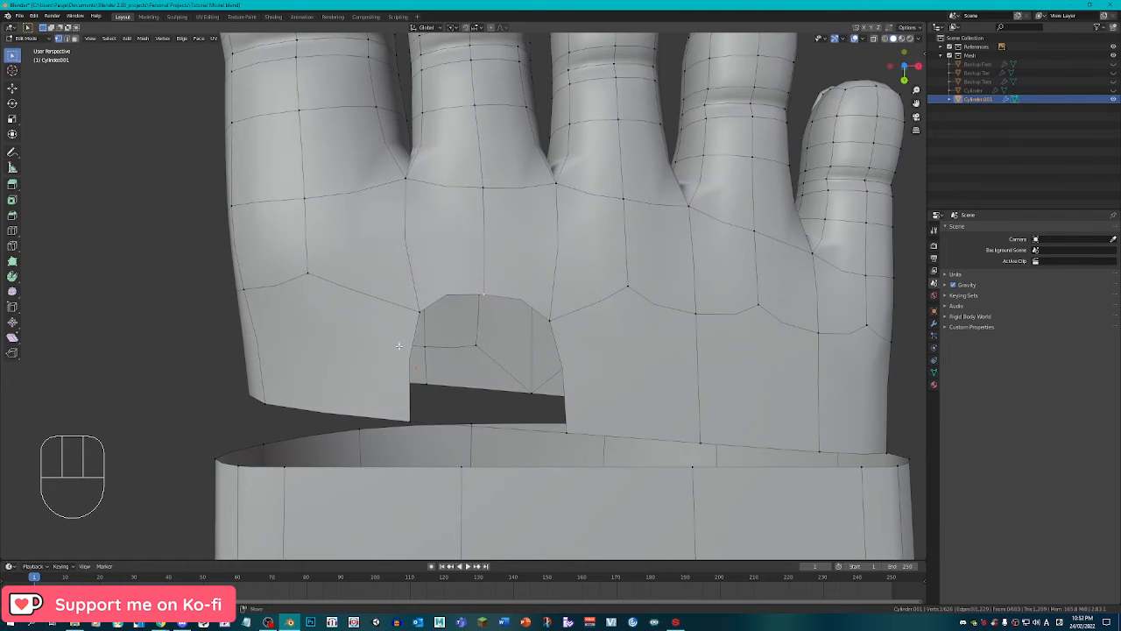
pyautogui.scroll(1, 398, 346)
pyautogui.press('k')
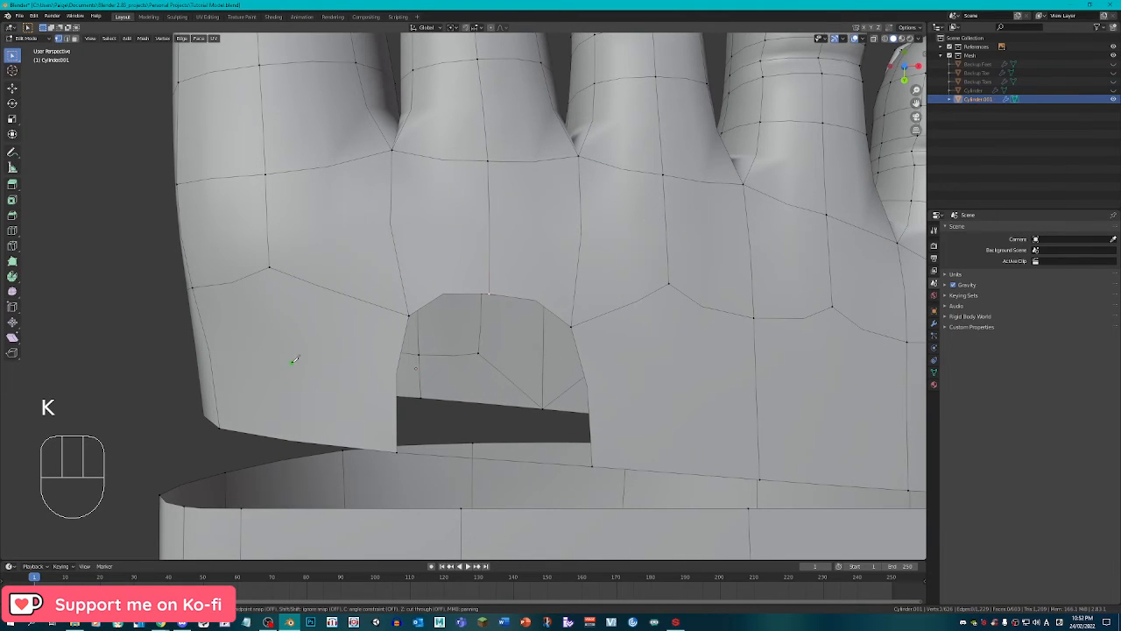
pyautogui.click(270, 266)
pyautogui.click(268, 363)
pyautogui.click(399, 392)
pyautogui.press('Return')
# Knife-cut a diagonal edge from the bend behind the big toe to the nearby vertex on the open rim.
pyautogui.press('k')
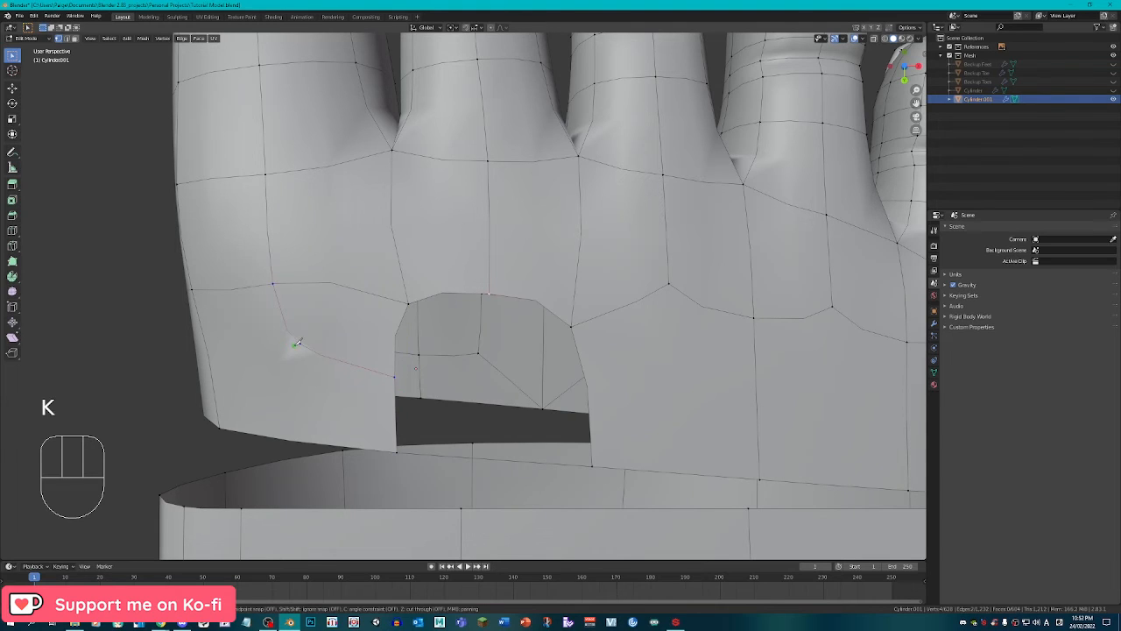
pyautogui.click(298, 346)
pyautogui.click(219, 427)
pyautogui.press('Return')
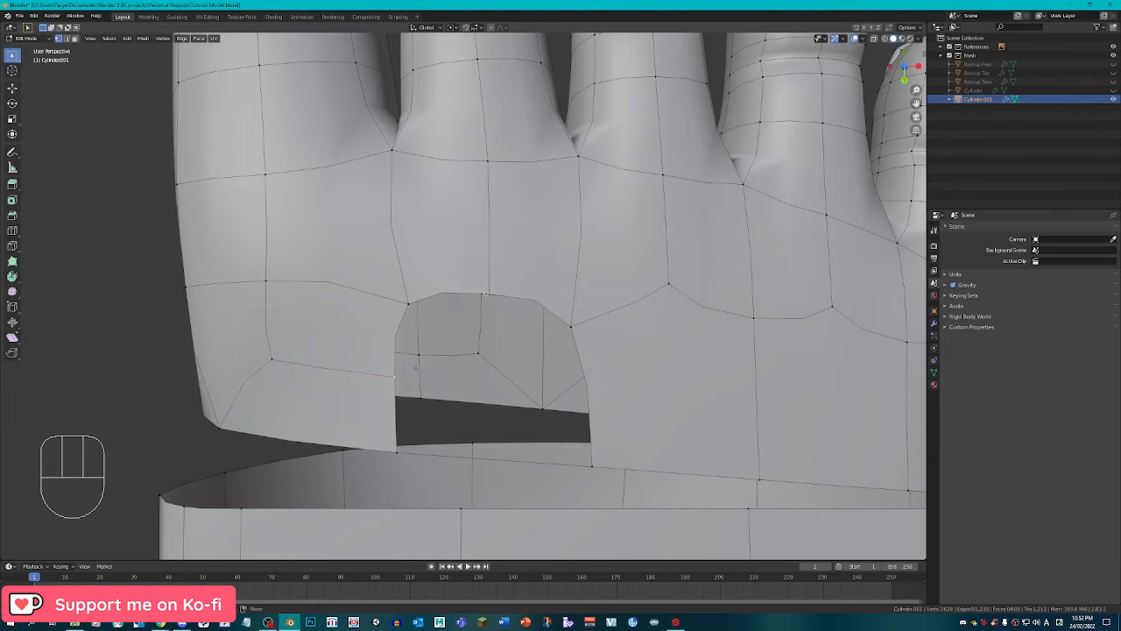
# Extrude the cut's end vertex into the sole hole and fill a face between it and the hole's big-toe side.
pyautogui.moveTo(512, 327)
pyautogui.keyDown('shift'); pyautogui.mouseDown(button='middle')
pyautogui.moveTo(487, 326)
pyautogui.moveTo(452, 360)
pyautogui.moveTo(514, 349)
pyautogui.mouseUp(button='middle'); pyautogui.keyUp('shift')
pyautogui.press('e')
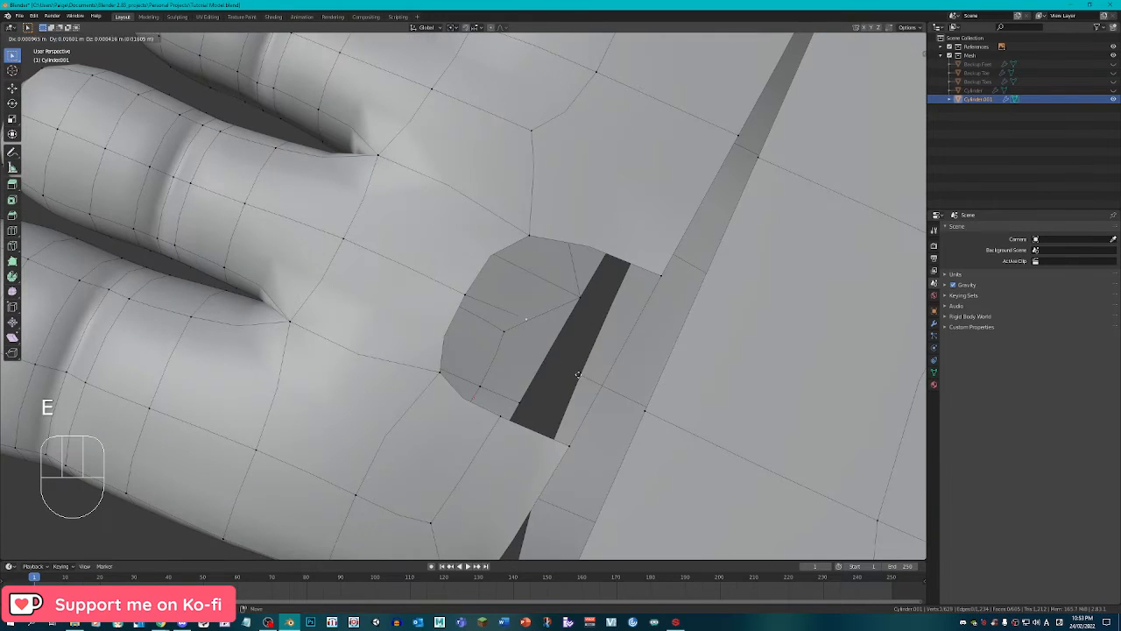
pyautogui.click(520, 410)
pyautogui.keyDown('shift'); pyautogui.rightClick(505, 414); pyautogui.keyUp('shift')
pyautogui.keyDown('shift'); pyautogui.rightClick(443, 371); pyautogui.keyUp('shift')
pyautogui.keyDown('shift'); pyautogui.rightClick(467, 298); pyautogui.keyUp('shift')
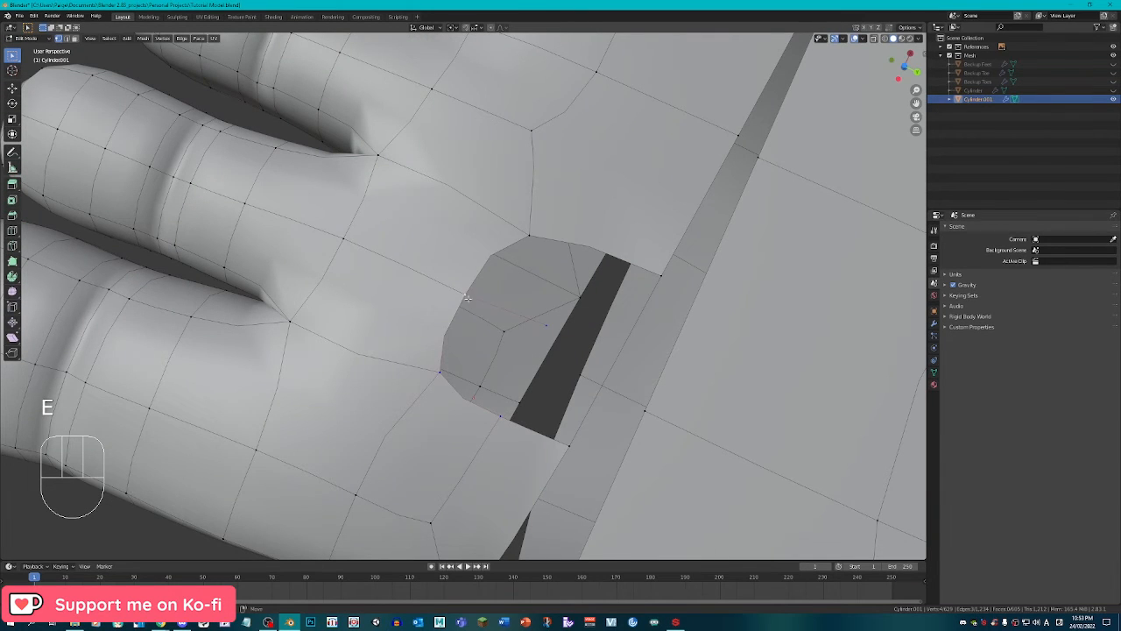
pyautogui.press('f')
# Fill the remaining parts of the sole hole with faces up to the toe mesh's open rim.
pyautogui.rightClick(532, 333)
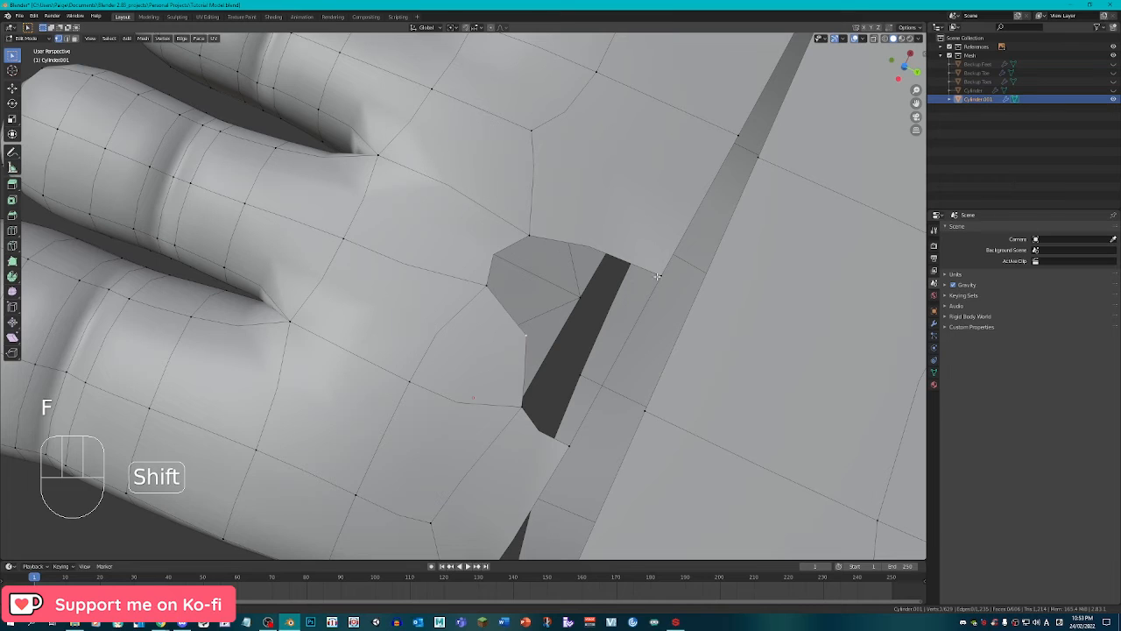
pyautogui.press('f')
pyautogui.rightClick(560, 333)
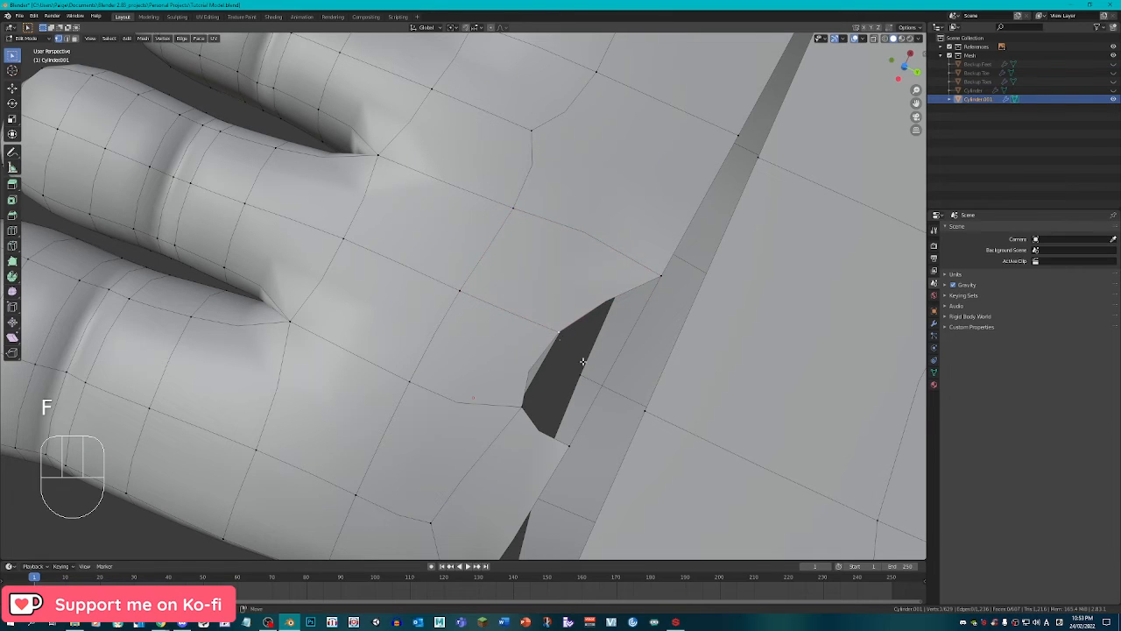
pyautogui.keyDown('shift'); pyautogui.rightClick(524, 407); pyautogui.keyUp('shift')
pyautogui.keyDown('shift'); pyautogui.rightClick(573, 445); pyautogui.keyUp('shift')
pyautogui.press('f')
# Smooth the vertices of the new crosswise edge on the sole behind the big and second toes.
pyautogui.moveTo(573, 445); pyautogui.dragTo(561, 303, button='middle')
pyautogui.keyDown('shift'); pyautogui.rightClick(579, 298); pyautogui.keyUp('shift')
pyautogui.press('q')
pyautogui.keyDown('shift'); pyautogui.moveTo(508, 346); pyautogui.dragTo(582, 302, button='middle'); pyautogui.keyUp('shift')
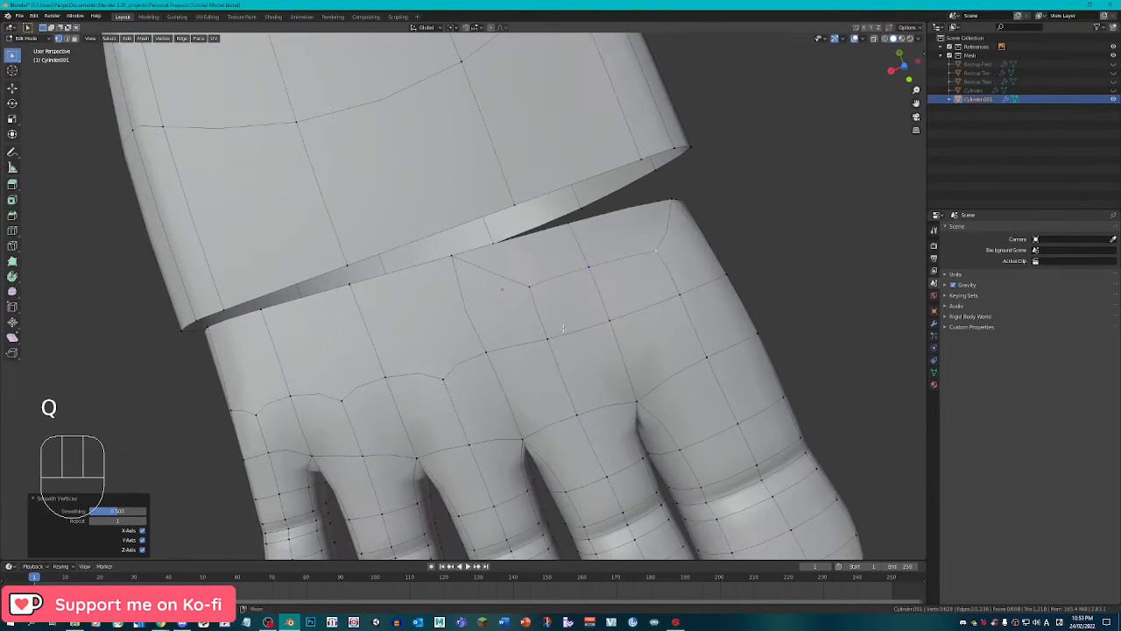
# Knife-cut an arch on the sole joining the loose vertices behind the third and fourth toes.
pyautogui.moveTo(526, 329); pyautogui.dragTo(491, 341, button='middle')
pyautogui.keyDown('shift'); pyautogui.moveTo(422, 361); pyautogui.dragTo(488, 341, button='middle'); pyautogui.keyUp('shift')
pyautogui.scroll(1, 488, 341)
pyautogui.scroll(1, 488, 340)
pyautogui.press('k')
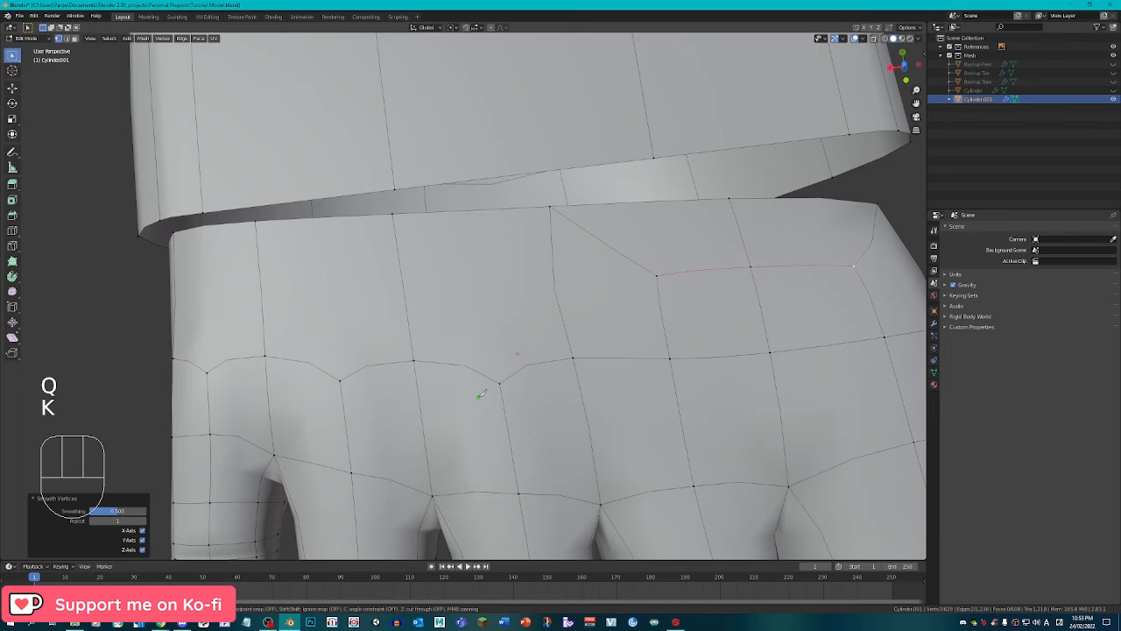
pyautogui.click(500, 382)
pyautogui.click(486, 296)
pyautogui.click(403, 285)
pyautogui.click(344, 298)
pyautogui.click(340, 380)
pyautogui.press('Return')
# Knife-cut diagonal edges from both corners of the sole arch behind the third and fourth toes to the neighbouring rim vertices.
pyautogui.press('k')
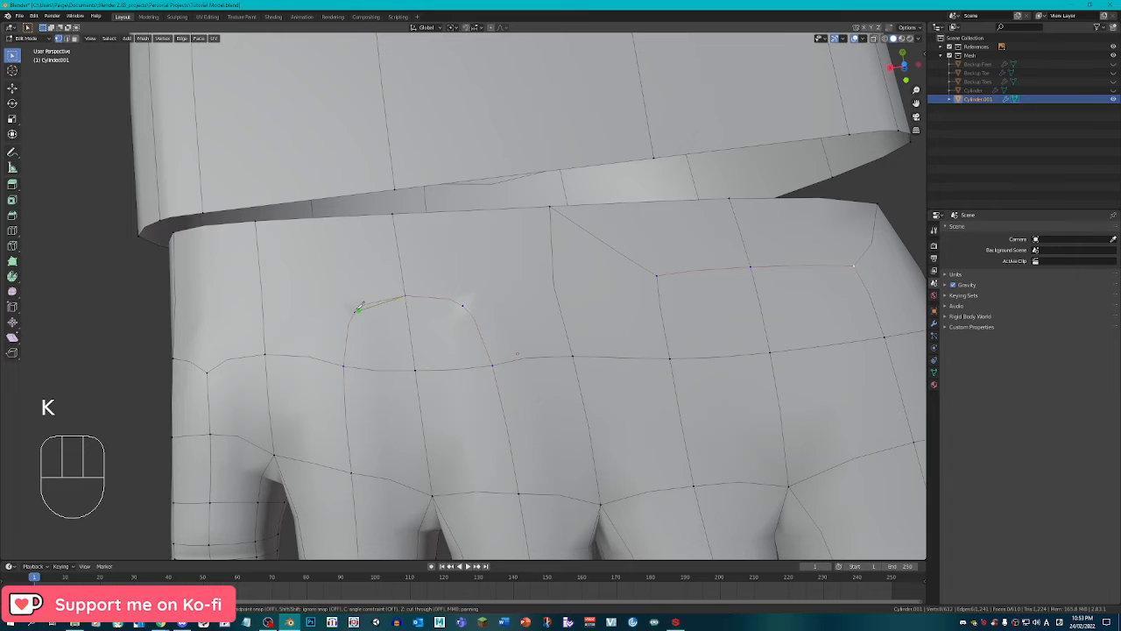
pyautogui.click(354, 311)
pyautogui.click(255, 222)
pyautogui.press('Return')
pyautogui.press('k')
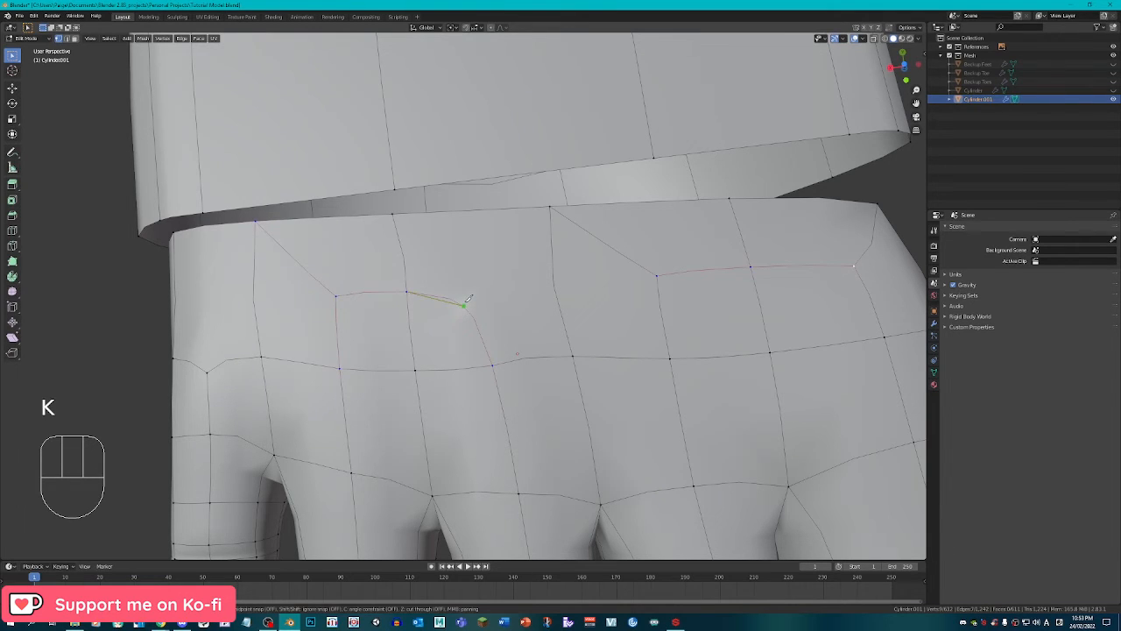
pyautogui.click(464, 306)
pyautogui.moveTo(551, 205); pyautogui.dragTo(558, 347, button='middle')
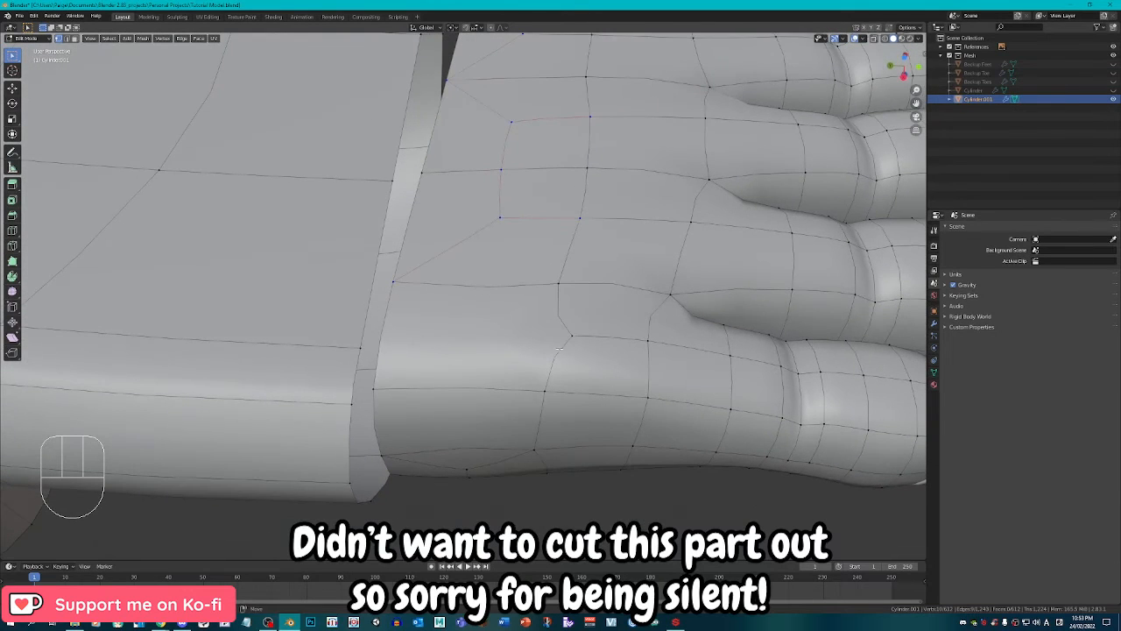
# Knife-cut an edge on the sole from the rim vertex behind the little toe around to the side of the foot.
pyautogui.press('k')
pyautogui.click(572, 336)
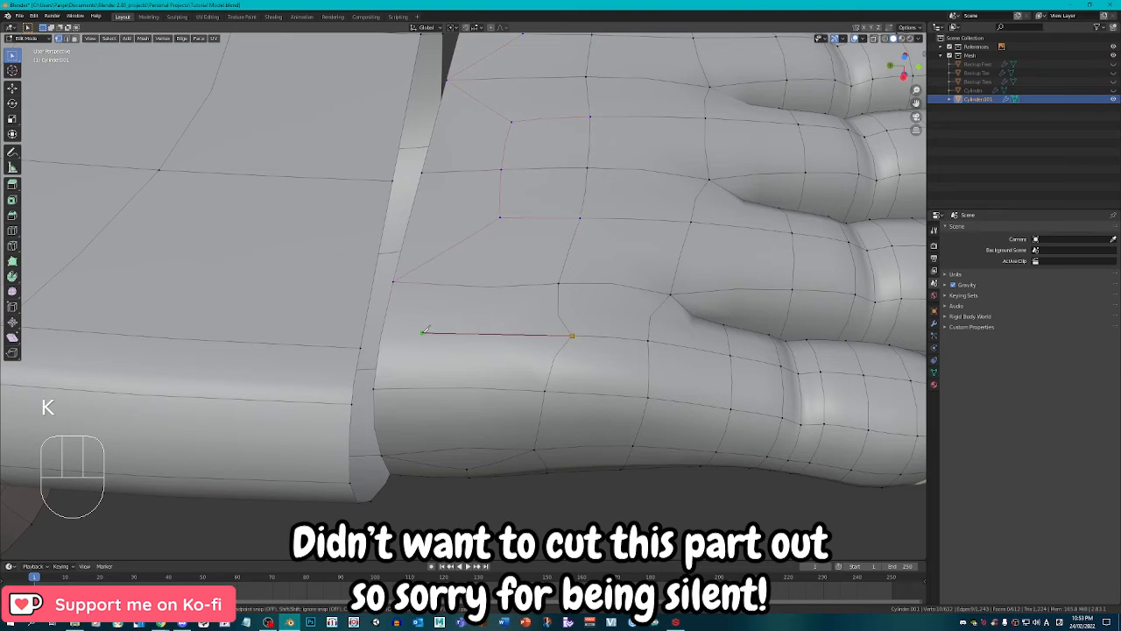
pyautogui.click(459, 333)
pyautogui.moveTo(438, 377); pyautogui.dragTo(444, 388, button='middle')
pyautogui.click(442, 387)
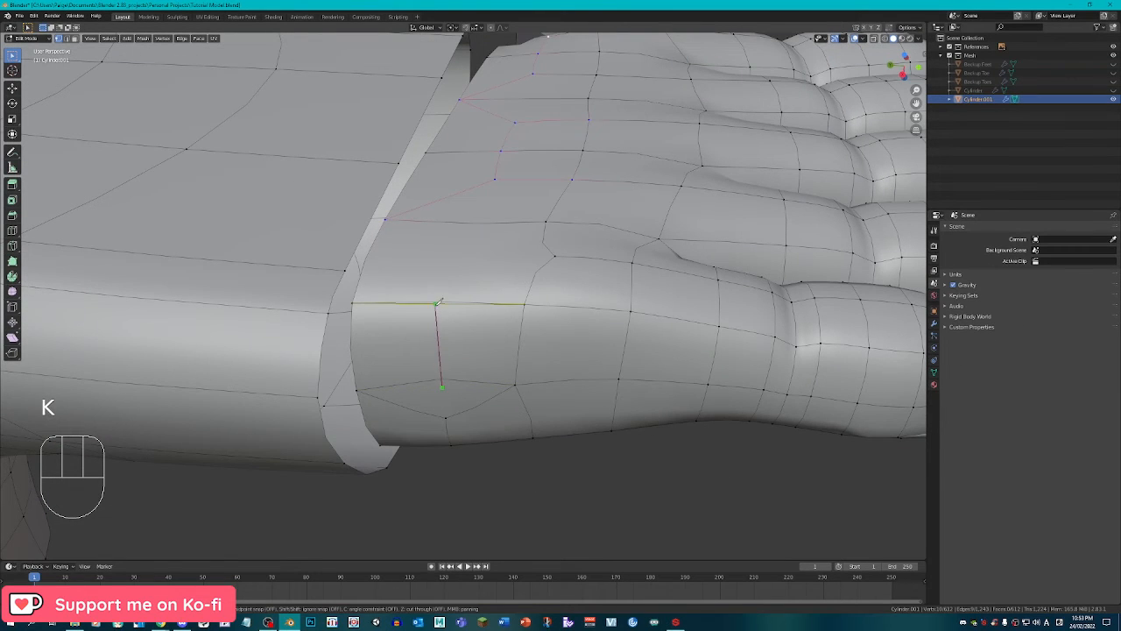
pyautogui.click(437, 303)
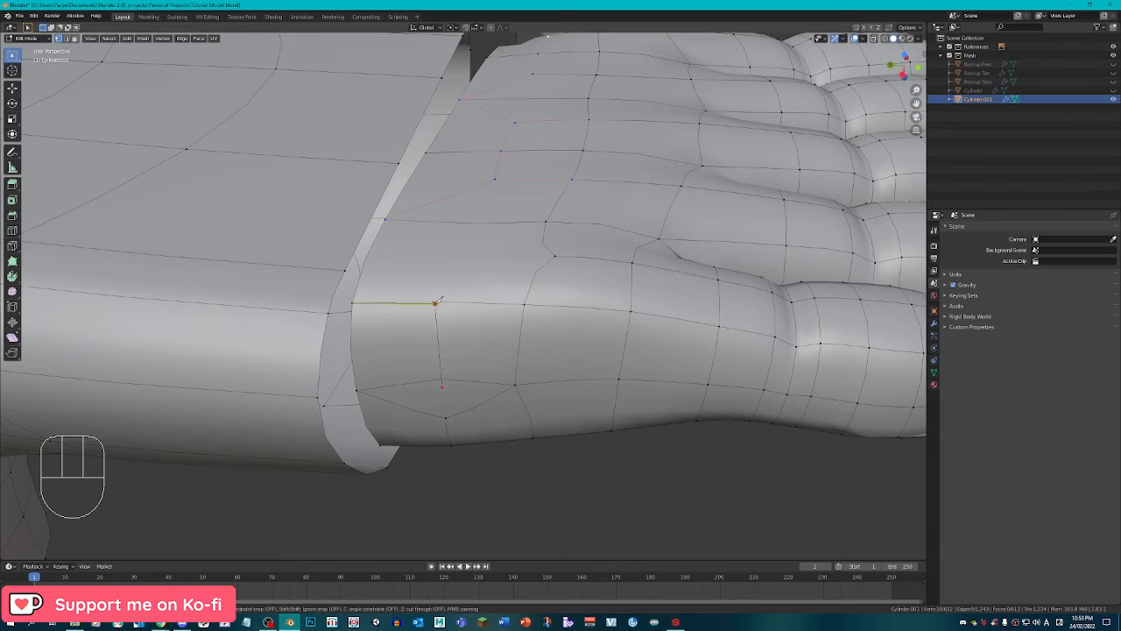
pyautogui.click(441, 253)
pyautogui.press('e')
pyautogui.press('Return')
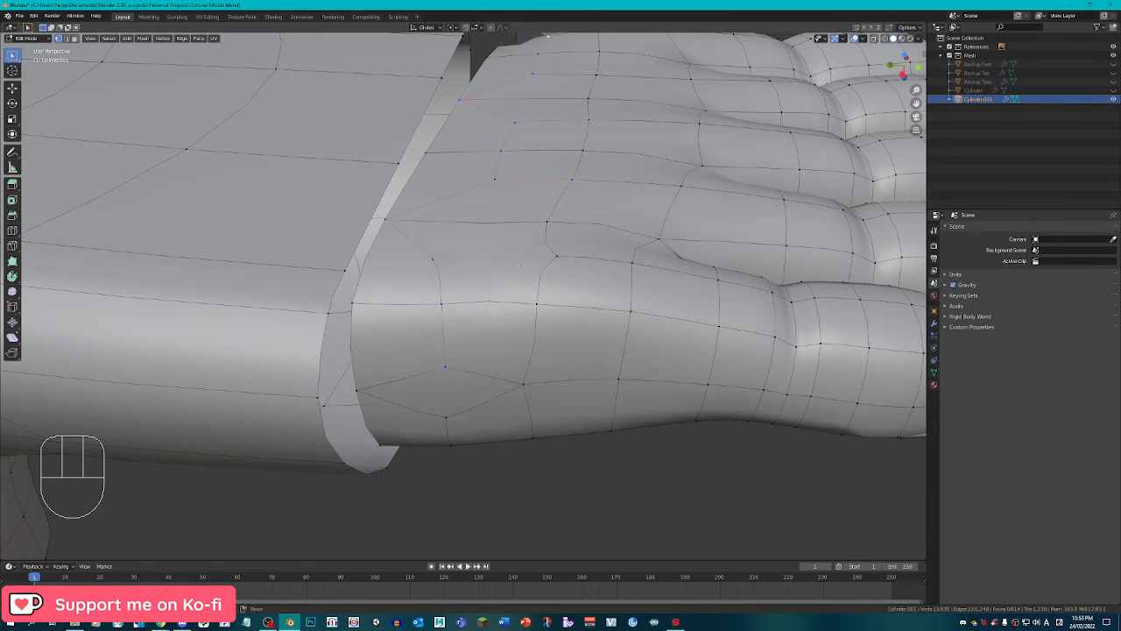
# Delete the corner vertex of the new cut behind the little toe, opening the surrounding sole faces.
pyautogui.moveTo(460, 280); pyautogui.dragTo(506, 351, button='middle')
pyautogui.rightClick(414, 359)
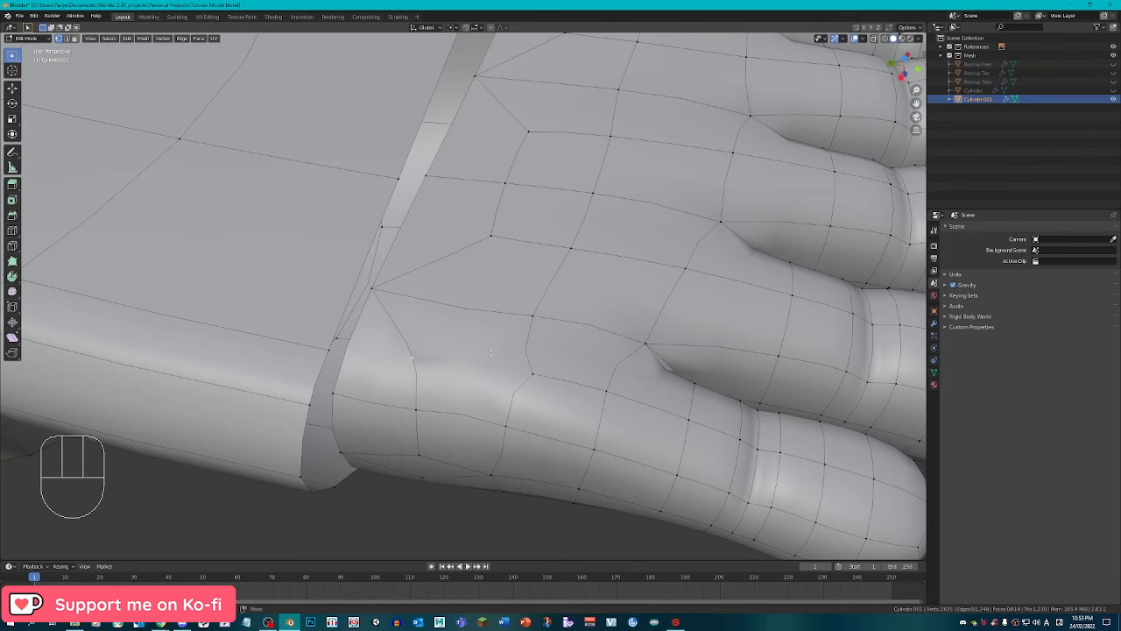
pyautogui.press('x')
pyautogui.click(484, 352)
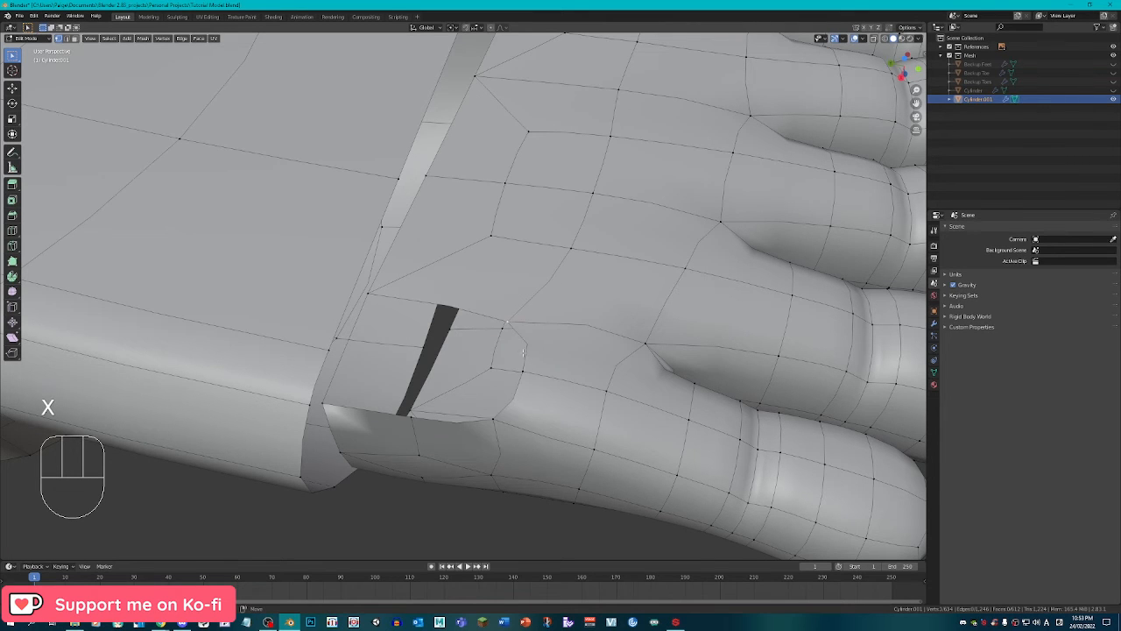
# Extrude a vertex from the toe side of the sole hole toward the open rim.
pyautogui.moveTo(507, 351); pyautogui.dragTo(505, 386, button='middle')
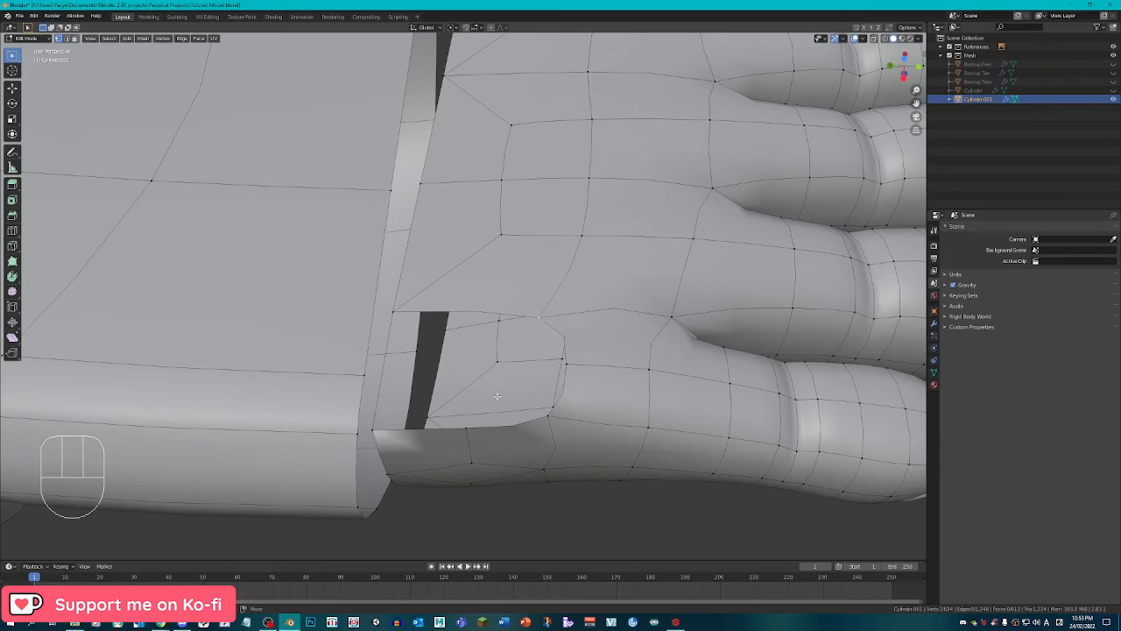
pyautogui.rightClick(464, 430)
pyautogui.rightClick(540, 320)
pyautogui.rightClick(563, 359)
pyautogui.press('e')
pyautogui.click(503, 374)
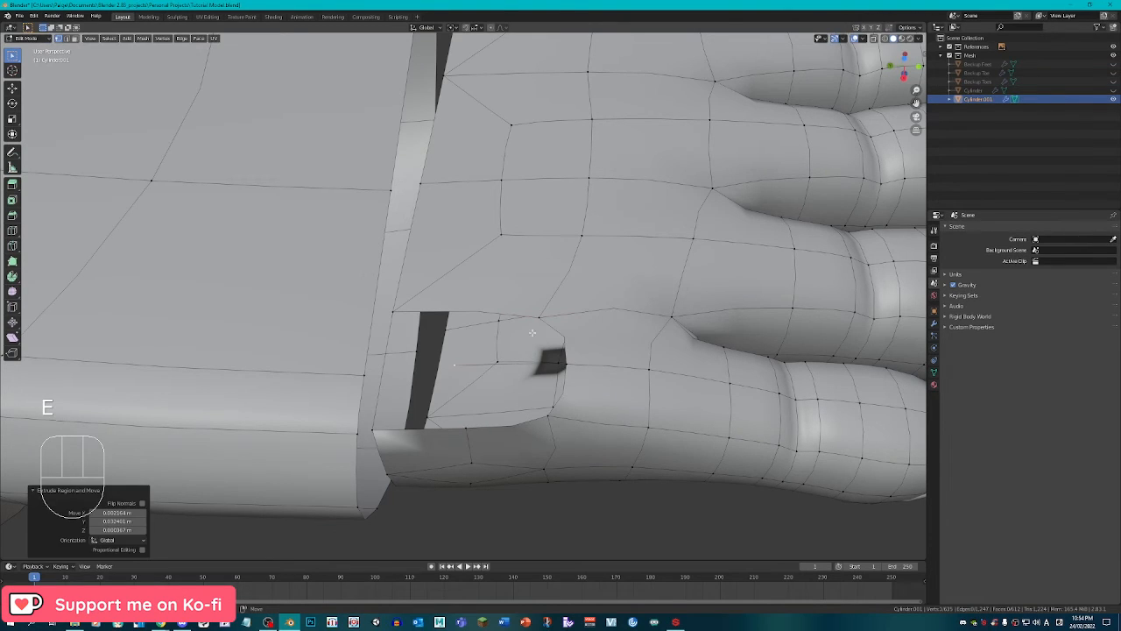
# Fill a face between the extruded vertex and the hole's outer edge behind the little toe.
pyautogui.rightClick(534, 325)
pyautogui.rightClick(458, 363)
pyautogui.keyDown('shift'); pyautogui.rightClick(464, 430); pyautogui.keyUp('shift')
pyautogui.keyDown('shift'); pyautogui.rightClick(561, 415); pyautogui.keyUp('shift')
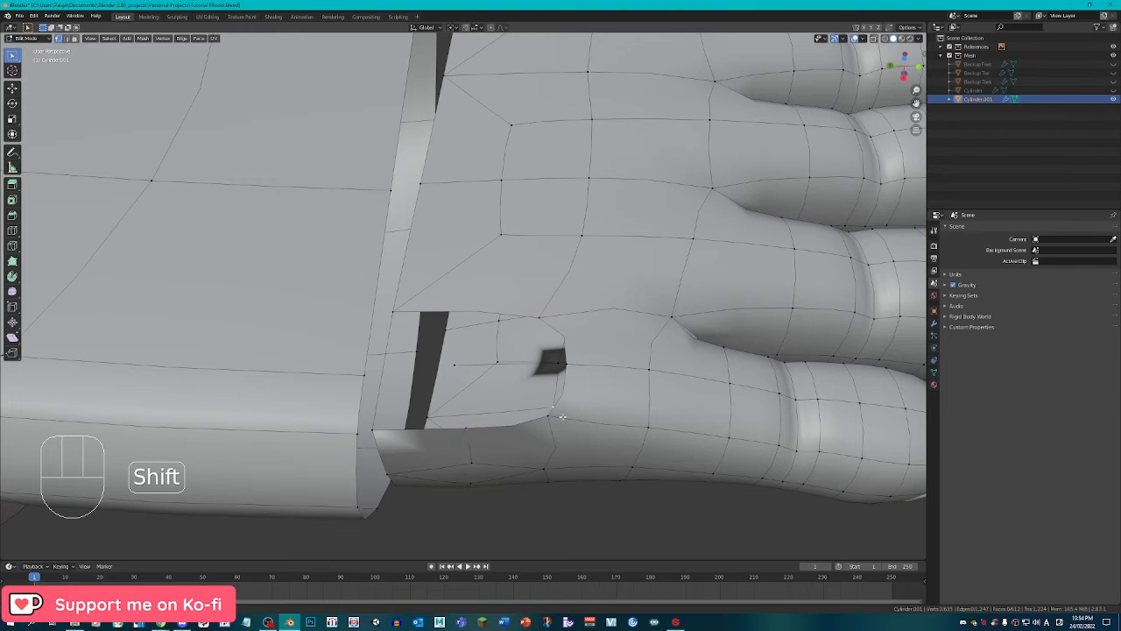
pyautogui.rightClick(551, 419)
pyautogui.keyDown('shift'); pyautogui.rightClick(464, 431); pyautogui.keyUp('shift')
pyautogui.keyDown('shift'); pyautogui.rightClick(453, 373); pyautogui.keyUp('shift')
pyautogui.press('f')
pyautogui.moveTo(559, 363); pyautogui.dragTo(504, 405, button='middle')
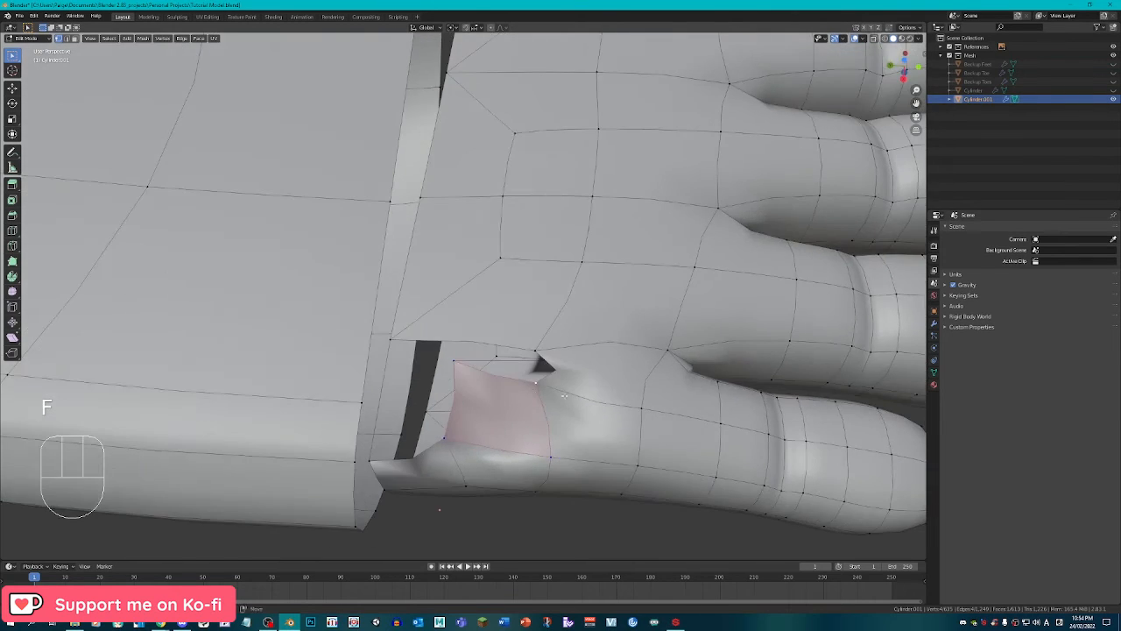
# Undo the face fill behind the little toe and delete the extruded vertex.
pyautogui.hotkey('ctrl', 'z')
pyautogui.hotkey('ctrl', 'z')
pyautogui.hotkey('ctrl', 'z')
pyautogui.hotkey('ctrl', 'z')
pyautogui.hotkey('ctrl', 'z')
pyautogui.hotkey('ctrl', 'z')
pyautogui.hotkey('ctrl', 'z')
pyautogui.hotkey('ctrl', 'z')
pyautogui.hotkey('ctrl', 'z')
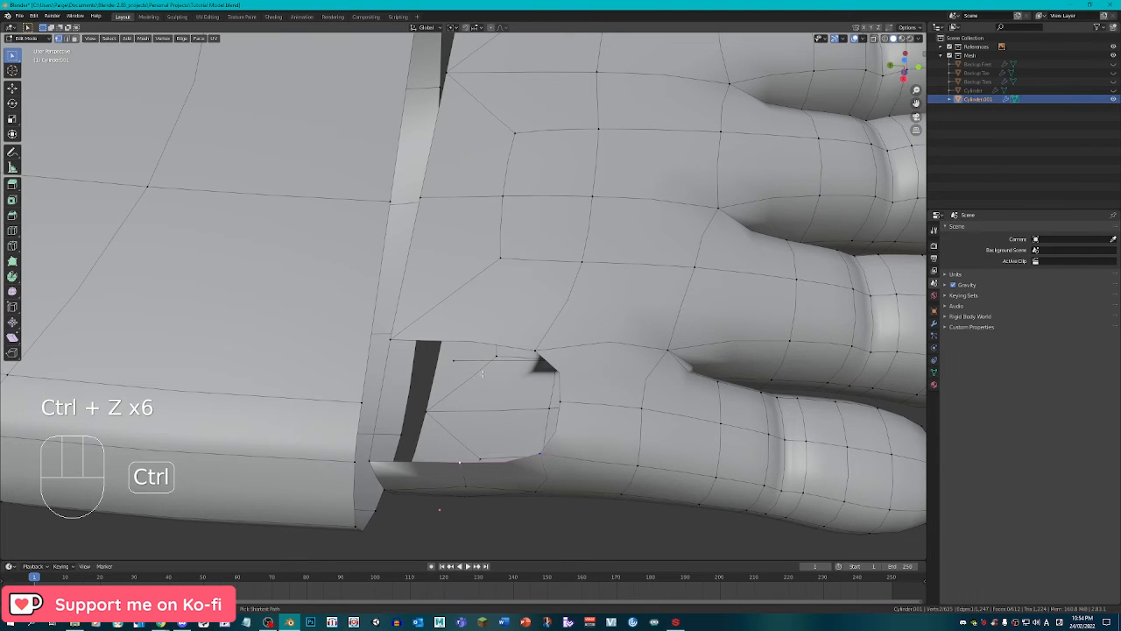
pyautogui.hotkey('ctrl', 'z')
pyautogui.hotkey('ctrl', 'z')
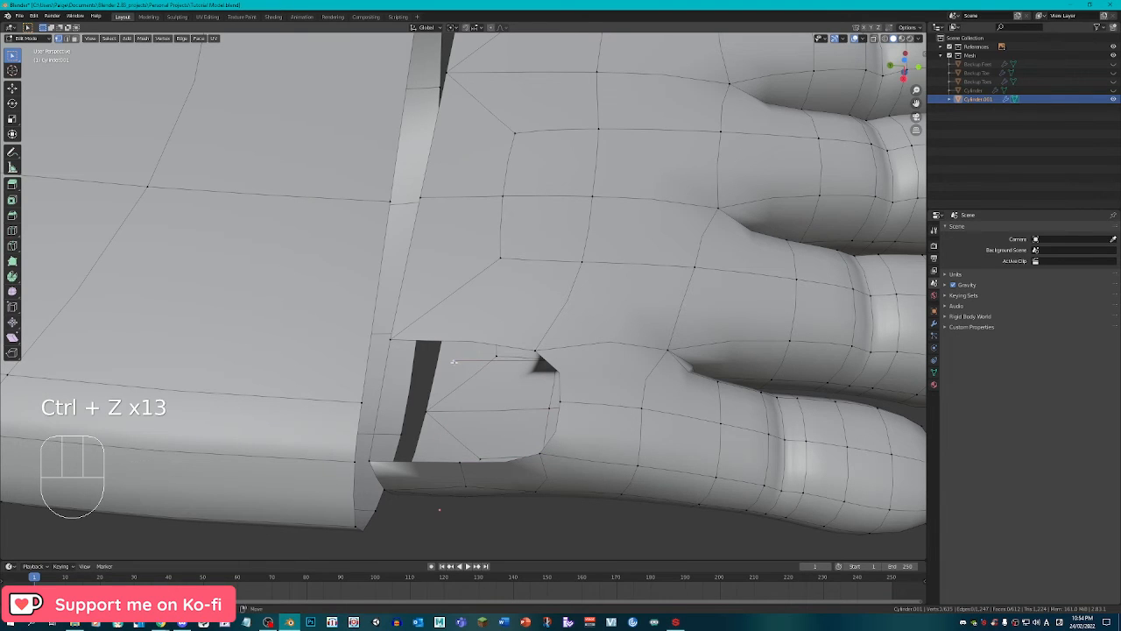
pyautogui.press('x')
pyautogui.click(421, 355)
# Extrude a vertex from the middle of the hole's toe-side edge toward the rim and fill the outer quad behind the little toe.
pyautogui.press('e')
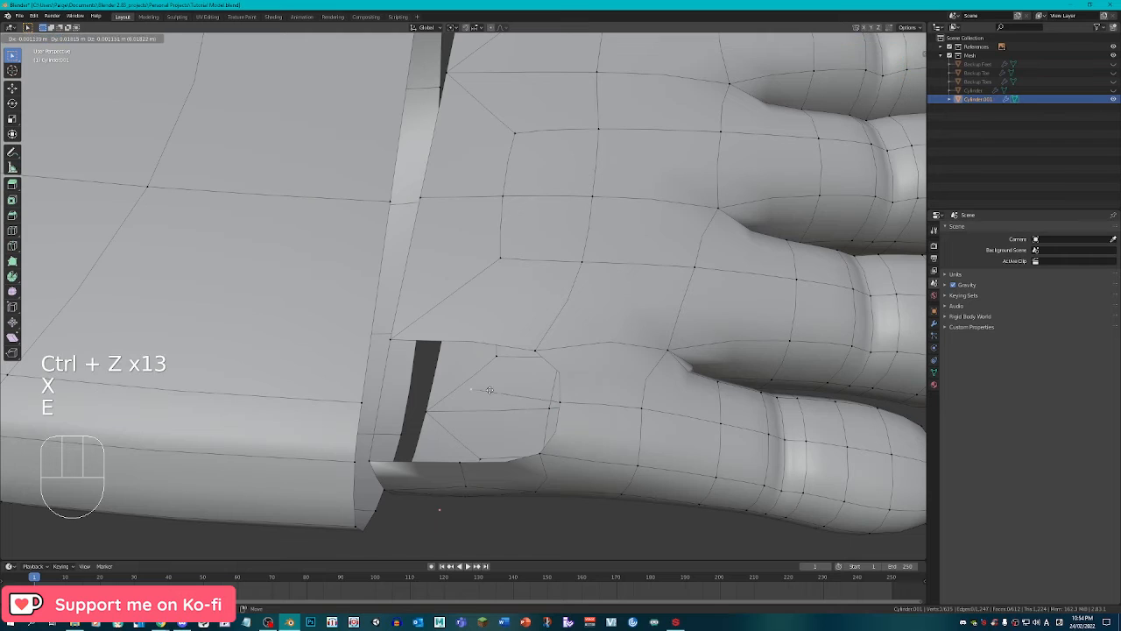
pyautogui.click(476, 394)
pyautogui.keyDown('shift'); pyautogui.rightClick(466, 464); pyautogui.keyUp('shift')
pyautogui.keyDown('shift'); pyautogui.rightClick(543, 460); pyautogui.keyUp('shift')
pyautogui.keyDown('shift'); pyautogui.rightClick(566, 413); pyautogui.keyUp('shift')
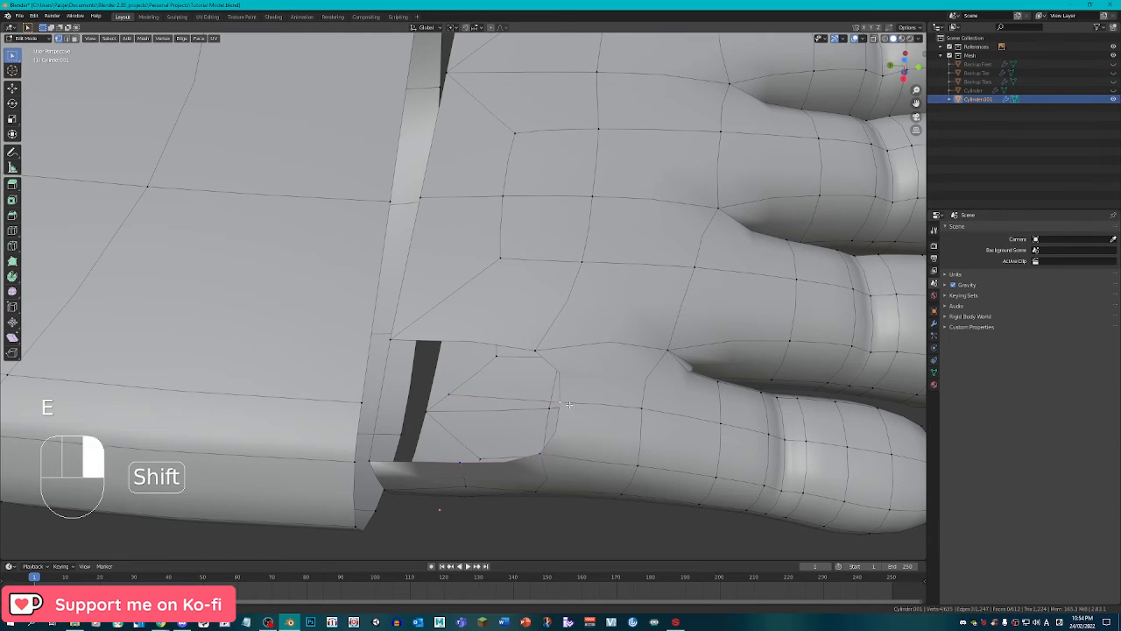
pyautogui.press('f')
# Fill the remaining gaps of the hole behind the little toe with faces up to the open rim.
pyautogui.rightClick(473, 404)
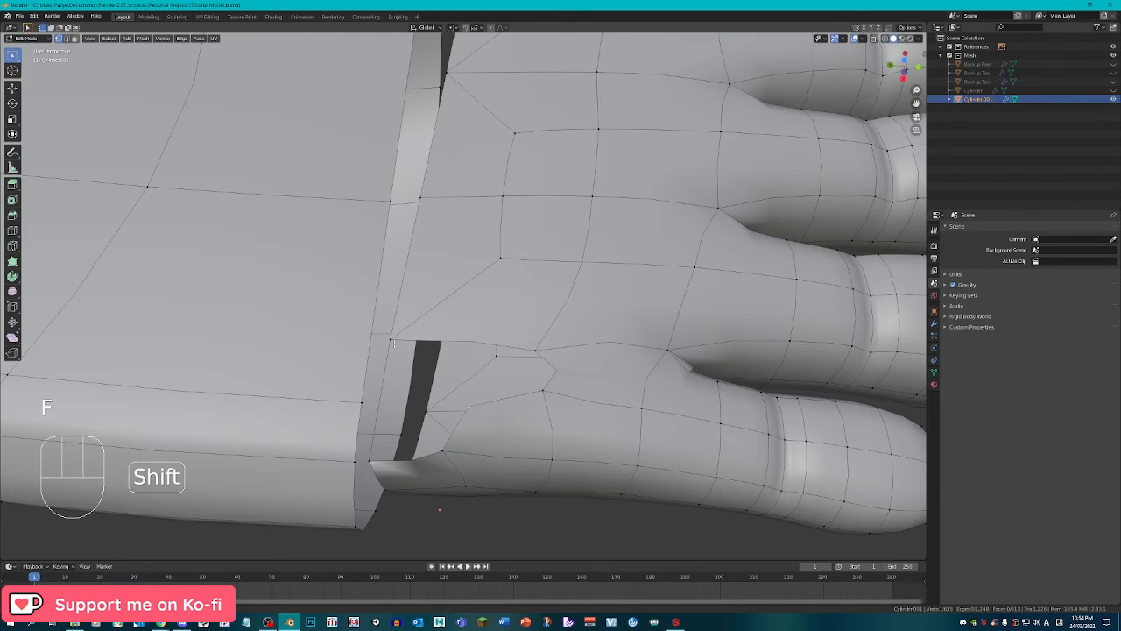
pyautogui.keyDown('shift'); pyautogui.rightClick(540, 357); pyautogui.keyUp('shift')
pyautogui.keyDown('shift'); pyautogui.rightClick(547, 389); pyautogui.keyUp('shift')
pyautogui.press('f')
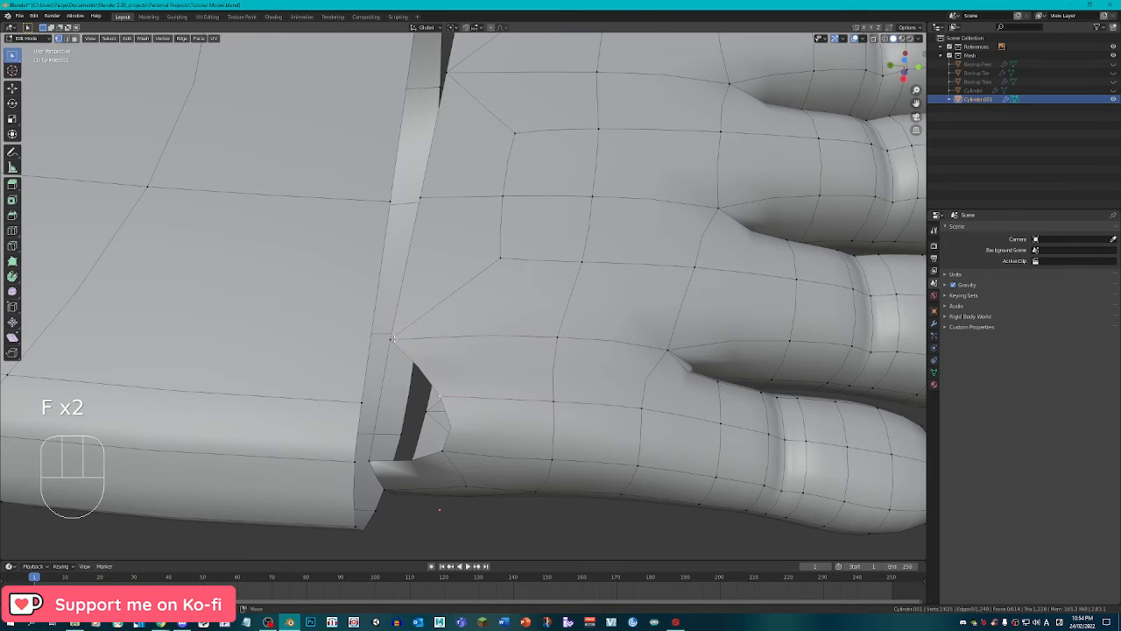
pyautogui.keyDown('shift'); pyautogui.rightClick(393, 339); pyautogui.keyUp('shift')
pyautogui.keyDown('shift'); pyautogui.rightClick(369, 462); pyautogui.keyUp('shift')
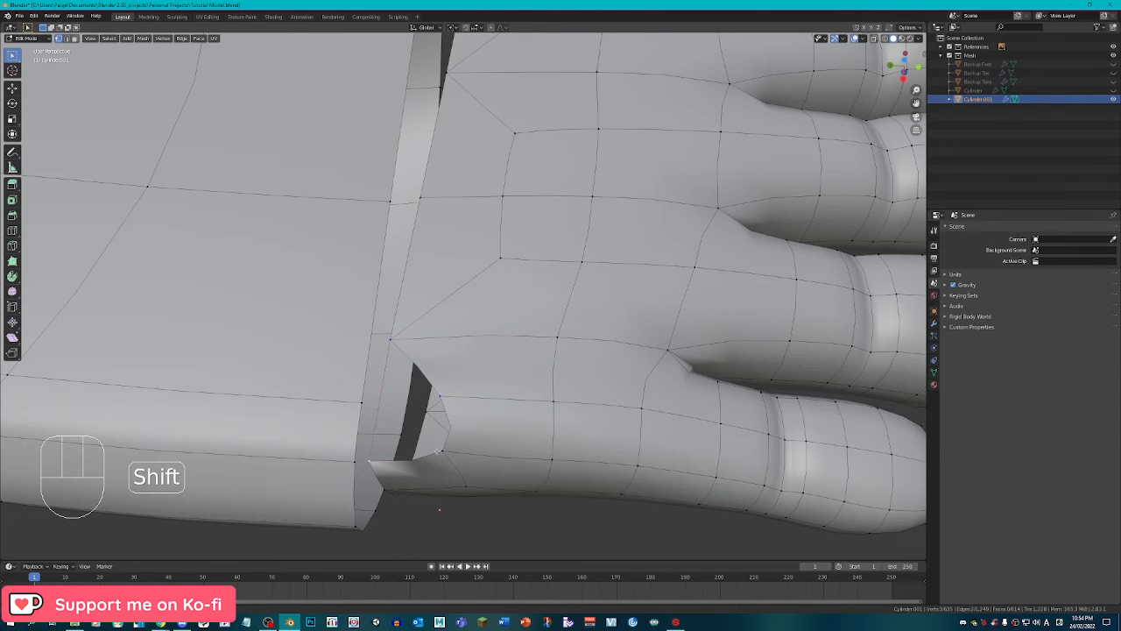
pyautogui.press('f')
# Examine the edge flow along the little toe's outer side, its diamond-shaped face and the open rim.
pyautogui.moveTo(435, 453); pyautogui.dragTo(275, 230, button='middle')
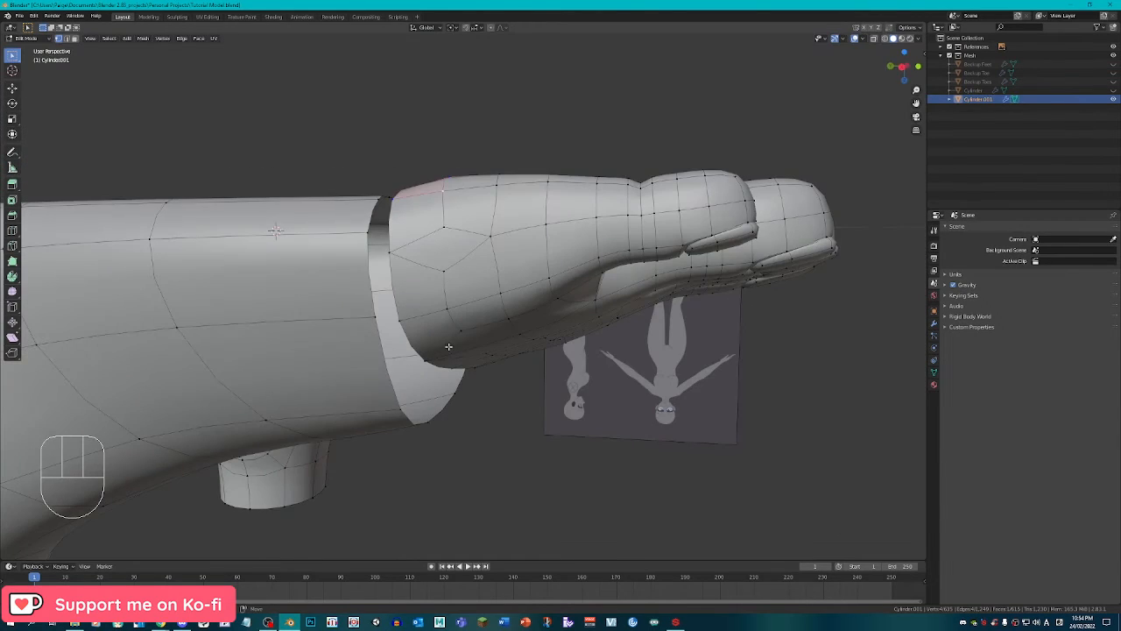
pyautogui.keyDown('shift'); pyautogui.moveTo(448, 346); pyautogui.dragTo(451, 376, button='middle'); pyautogui.keyUp('shift')
pyautogui.moveTo(467, 314); pyautogui.dragTo(467, 348, button='middle')
pyautogui.scroll(1, 467, 349)
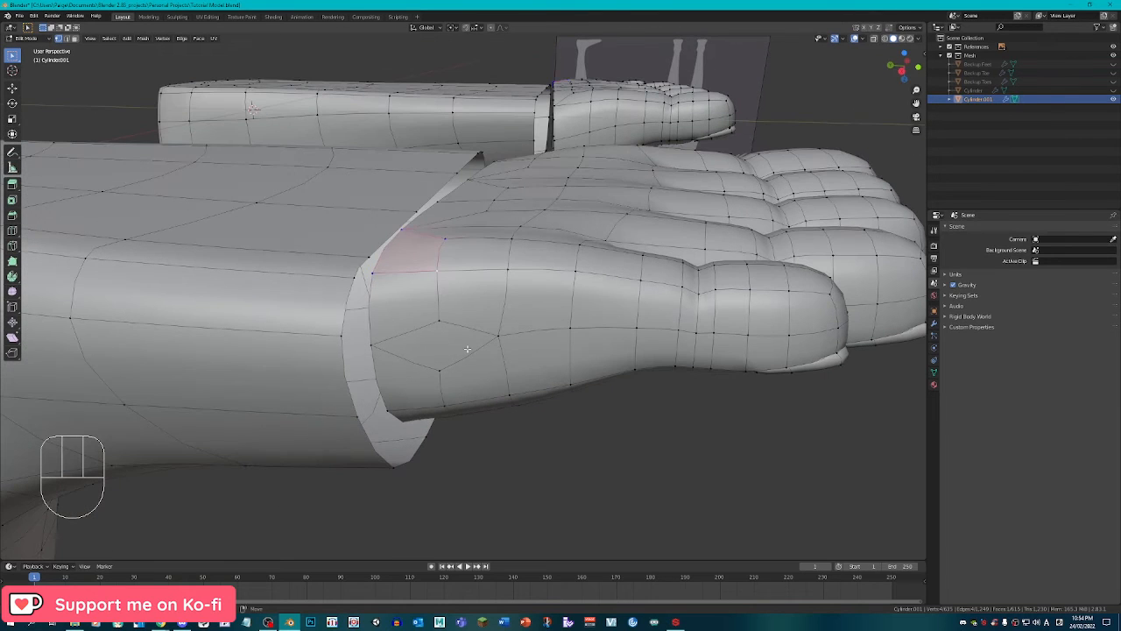
pyautogui.keyDown('shift'); pyautogui.rightClick(442, 347); pyautogui.keyUp('shift')
pyautogui.keyDown('shift'); pyautogui.rightClick(379, 345); pyautogui.keyUp('shift')
pyautogui.moveTo(379, 345); pyautogui.dragTo(521, 338, button='middle')
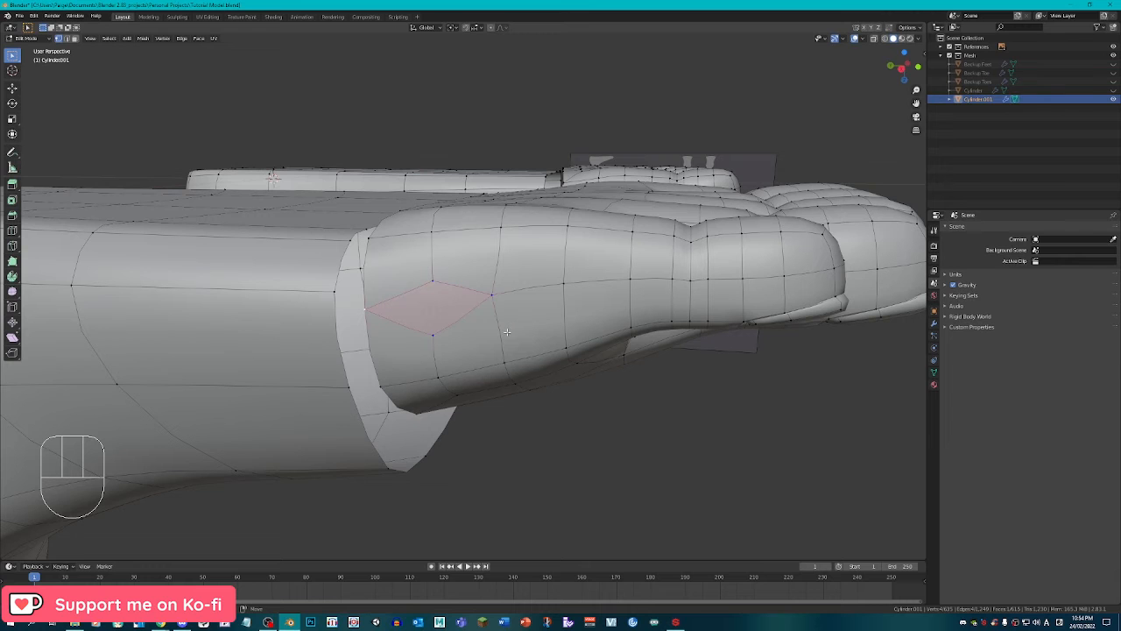
pyautogui.moveTo(471, 360); pyautogui.dragTo(313, 334, button='middle')
pyautogui.press('s')
pyautogui.rightClick(853, 367)
pyautogui.rightClick(853, 367)
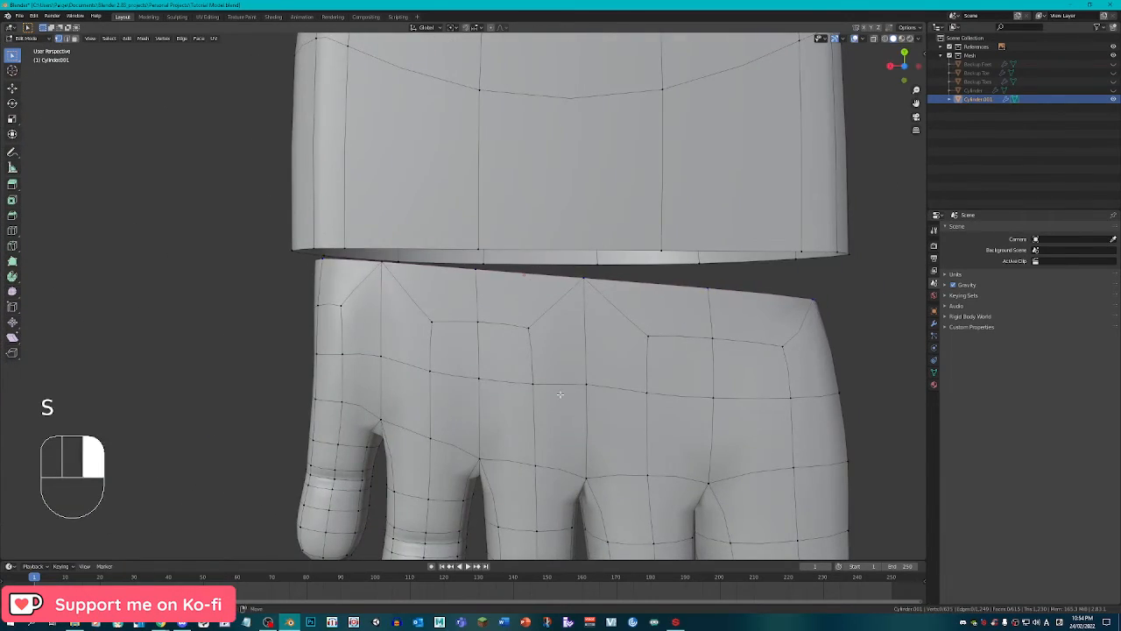
pyautogui.scroll(-2, 588, 383)
pyautogui.press('l')
pyautogui.press('l')
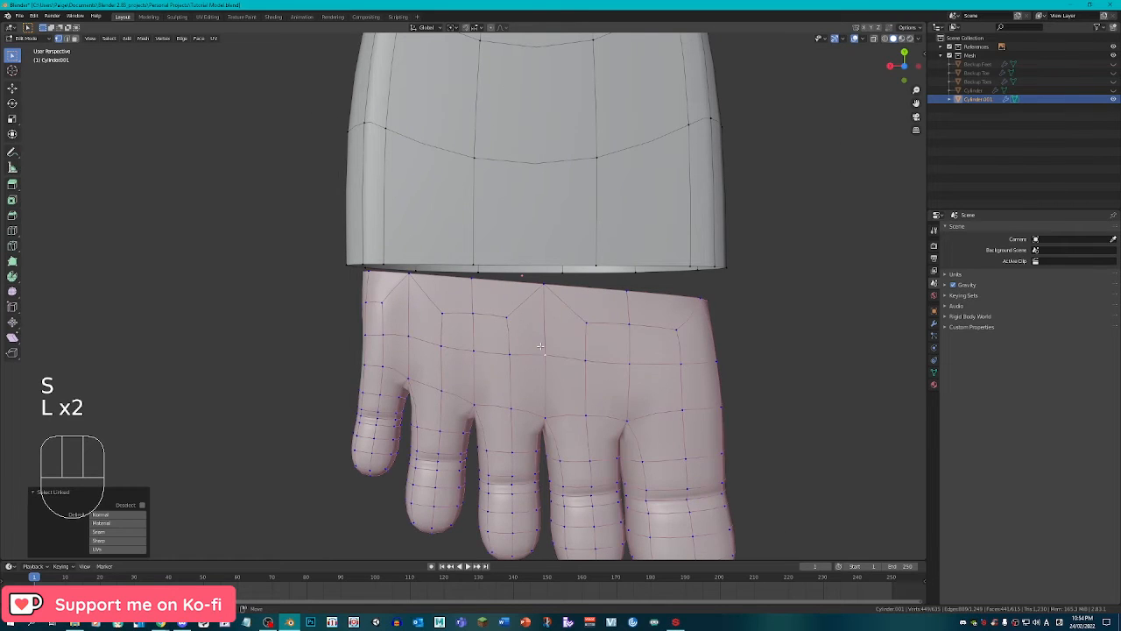
pyautogui.press('s')
pyautogui.rightClick(709, 363)
pyautogui.keyDown('alt'); pyautogui.click(710, 283); pyautogui.keyUp('alt')
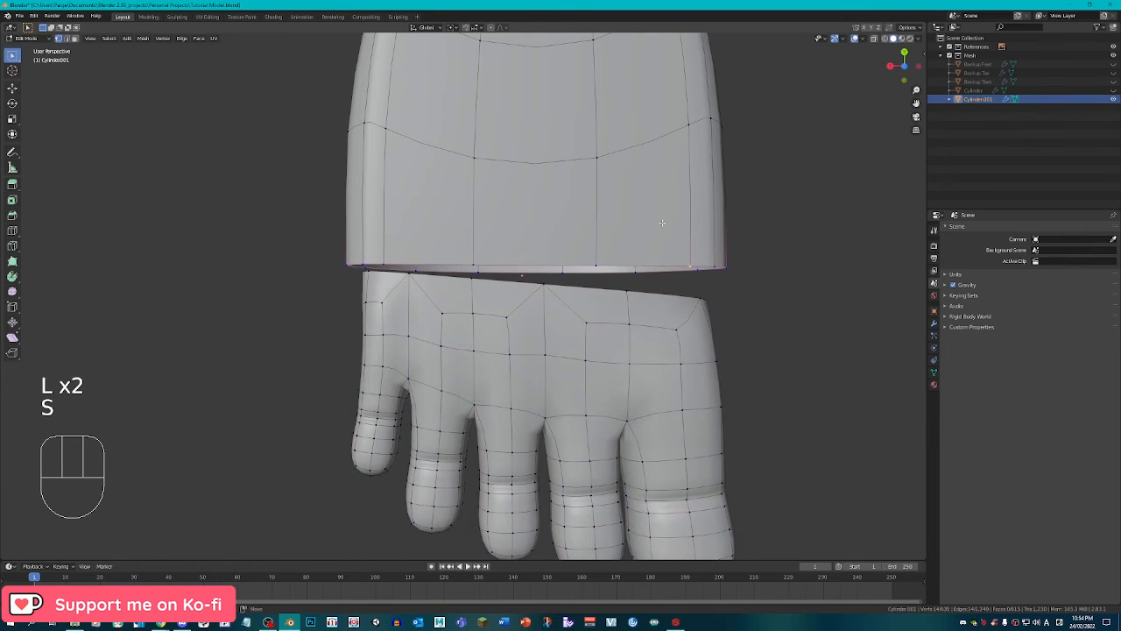
# Scale, rotate and move the whole toe mesh so its open rim lines up with the end of the foot.
pyautogui.rightClick(673, 356)
pyautogui.press('s')
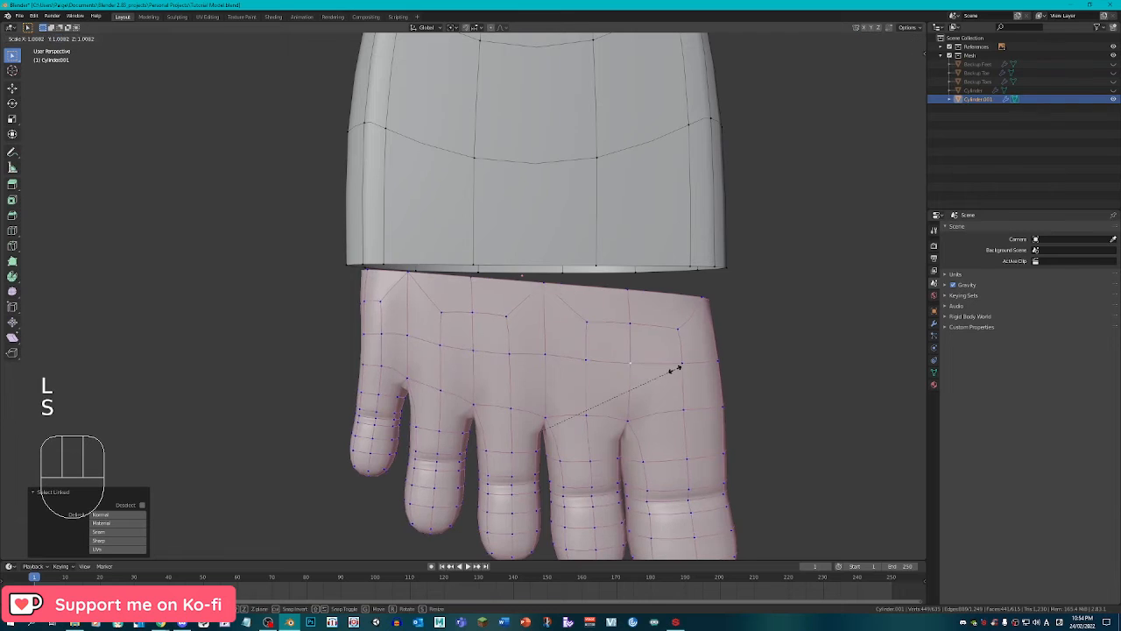
pyautogui.click(678, 368)
pyautogui.press('r')
pyautogui.click(680, 362)
pyautogui.press('g')
pyautogui.click(682, 363)
pyautogui.press('s')
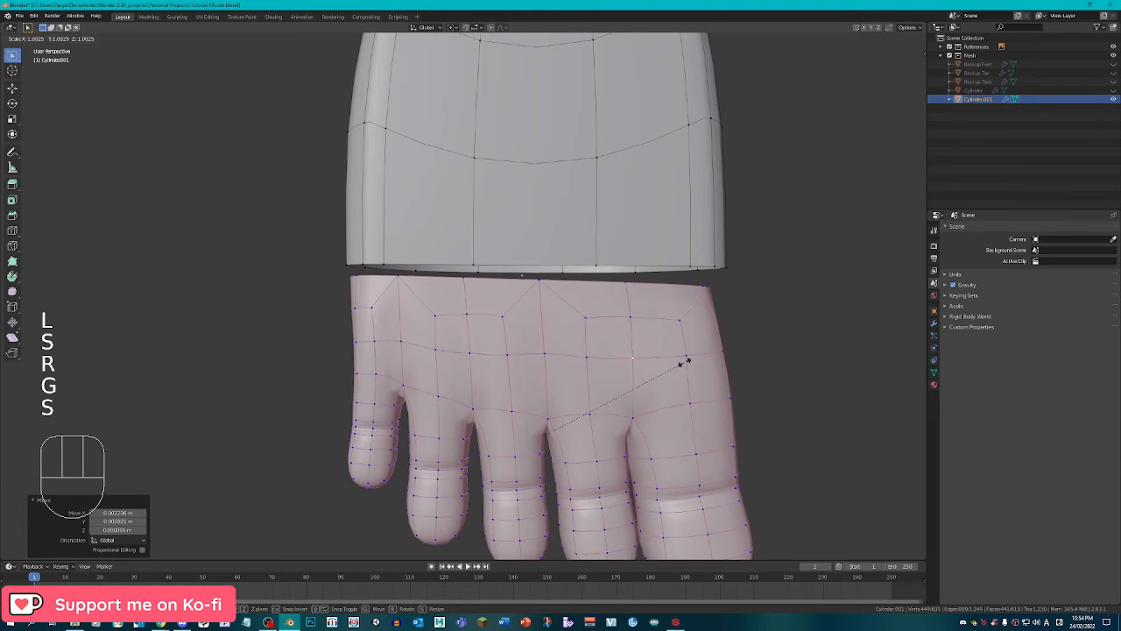
pyautogui.click(683, 364)
pyautogui.press('g')
pyautogui.click(691, 360)
# Select the open edge loops of the foot and the toe mesh and connect them with Bridge Edge Loops.
pyautogui.keyDown('alt'); pyautogui.click(623, 267); pyautogui.keyUp('alt')
pyautogui.keyDown('alt'); pyautogui.keyDown('shift'); pyautogui.click(615, 284); pyautogui.keyUp('shift'); pyautogui.keyUp('alt')
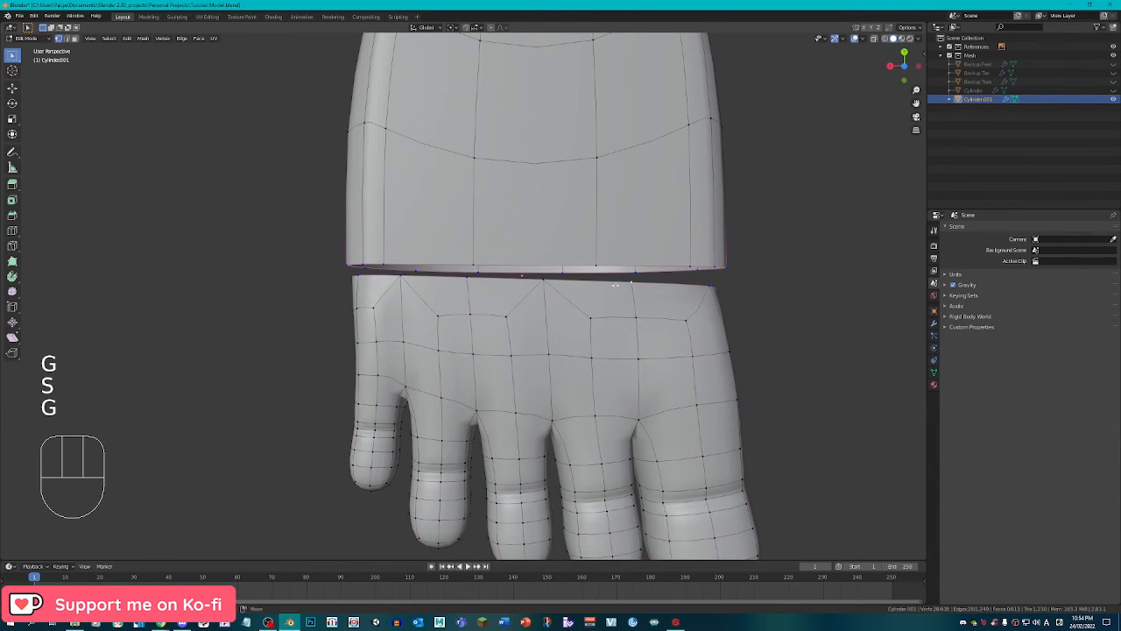
pyautogui.press('space')
pyautogui.write('brid')
pyautogui.press('BackSpace')
pyautogui.press('BackSpace')
pyautogui.press('BackSpace')
pyautogui.press('BackSpace')
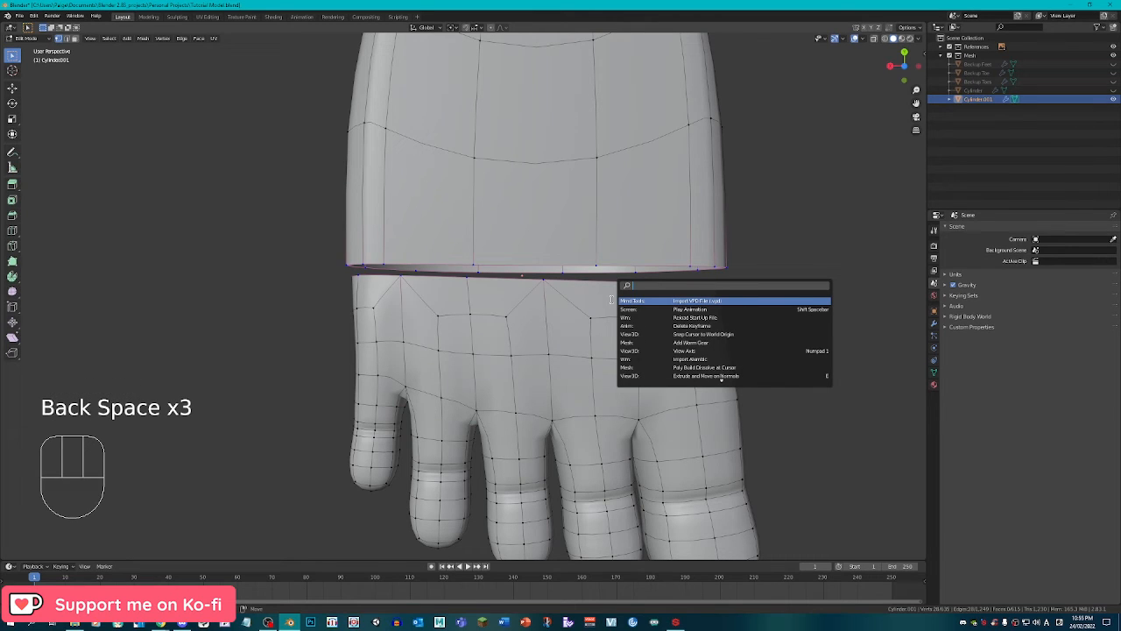
pyautogui.press('Escape')
pyautogui.press('space')
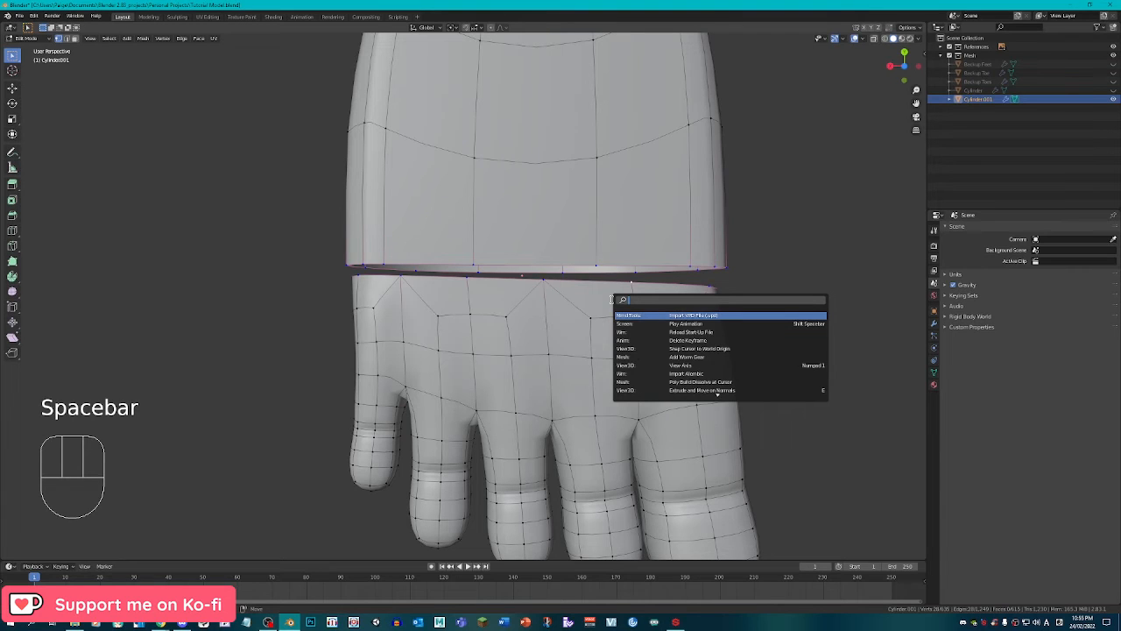
pyautogui.write('bridge')
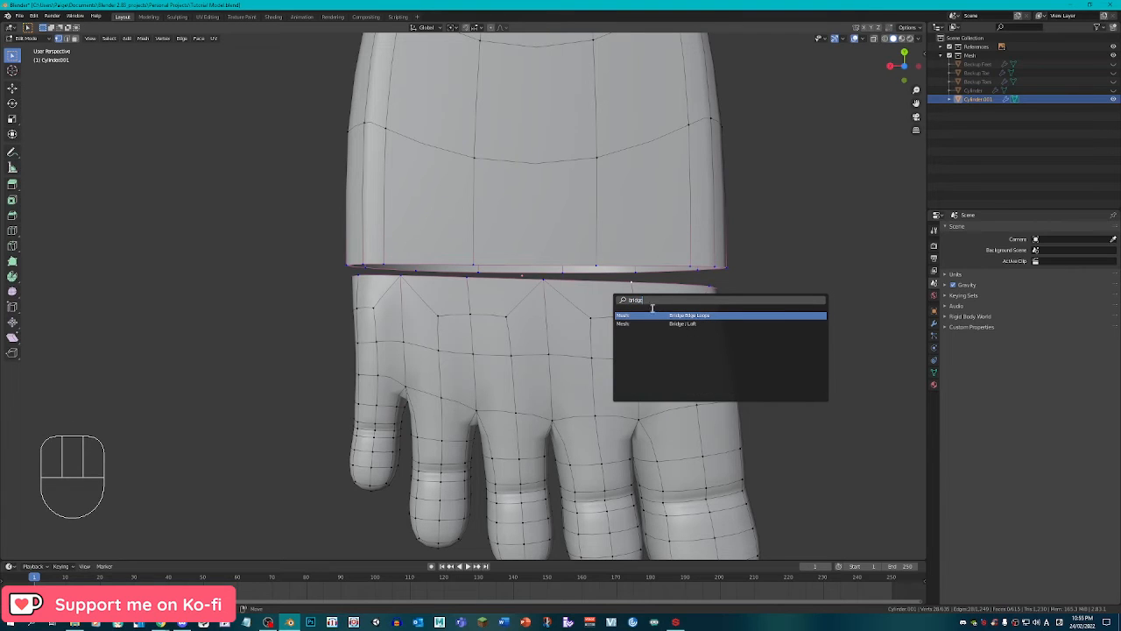
pyautogui.press('Return')
# Smooth the vertices of the bridged band and scale it up slightly, to about 1.03.
pyautogui.press('q')
pyautogui.press('q')
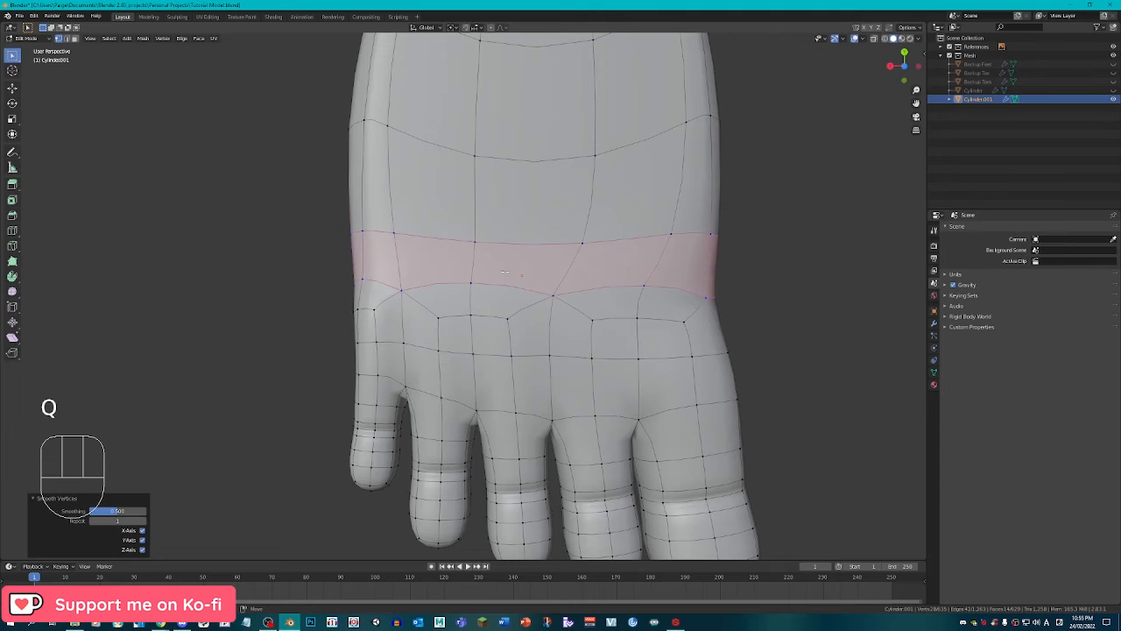
pyautogui.moveTo(517, 294); pyautogui.dragTo(617, 319, button='middle')
pyautogui.moveTo(617, 320); pyautogui.dragTo(598, 352, button='middle')
pyautogui.press('s')
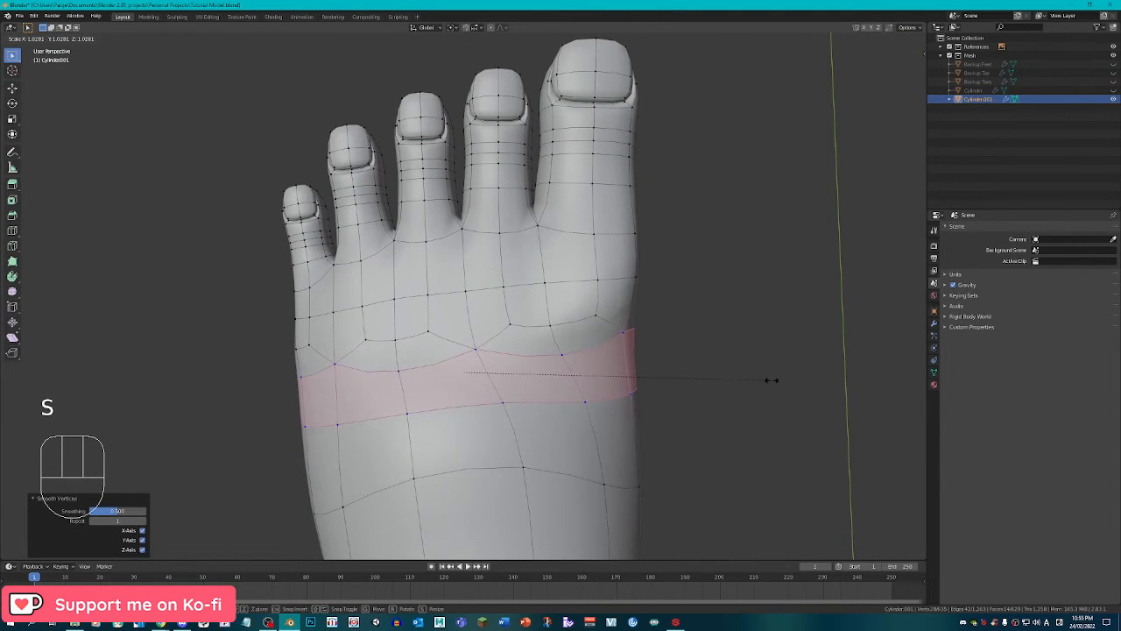
pyautogui.click(776, 383)
# Leave mesh editing and switch the joined foot to Sculpt Mode.
pyautogui.press('Tab')
pyautogui.moveTo(534, 328); pyautogui.dragTo(298, 293, button='middle')
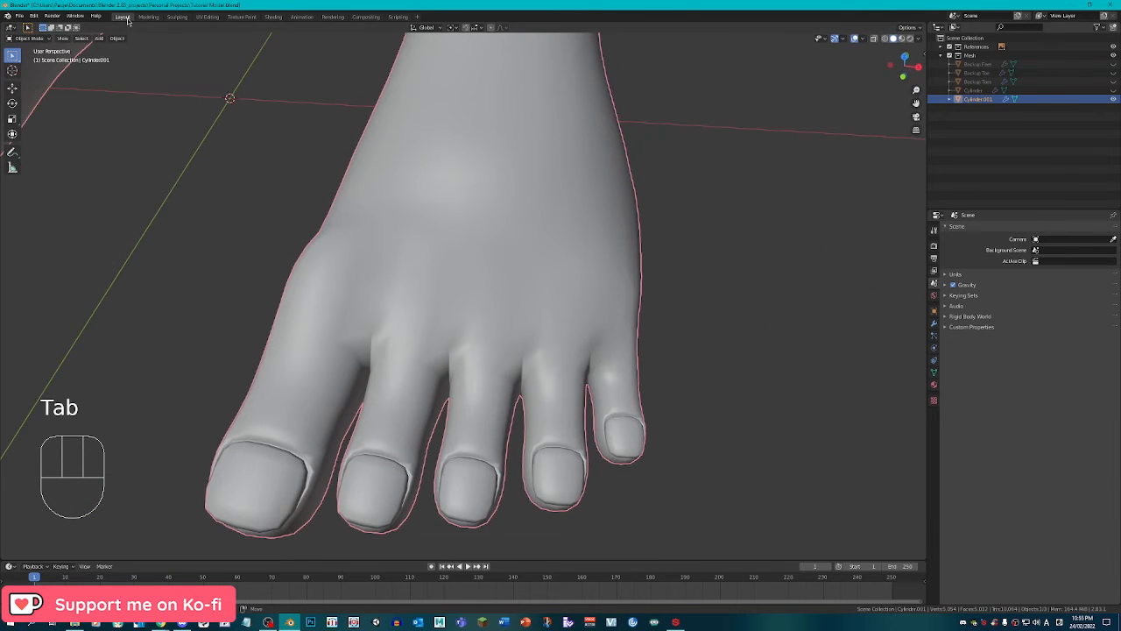
pyautogui.click(29, 38)
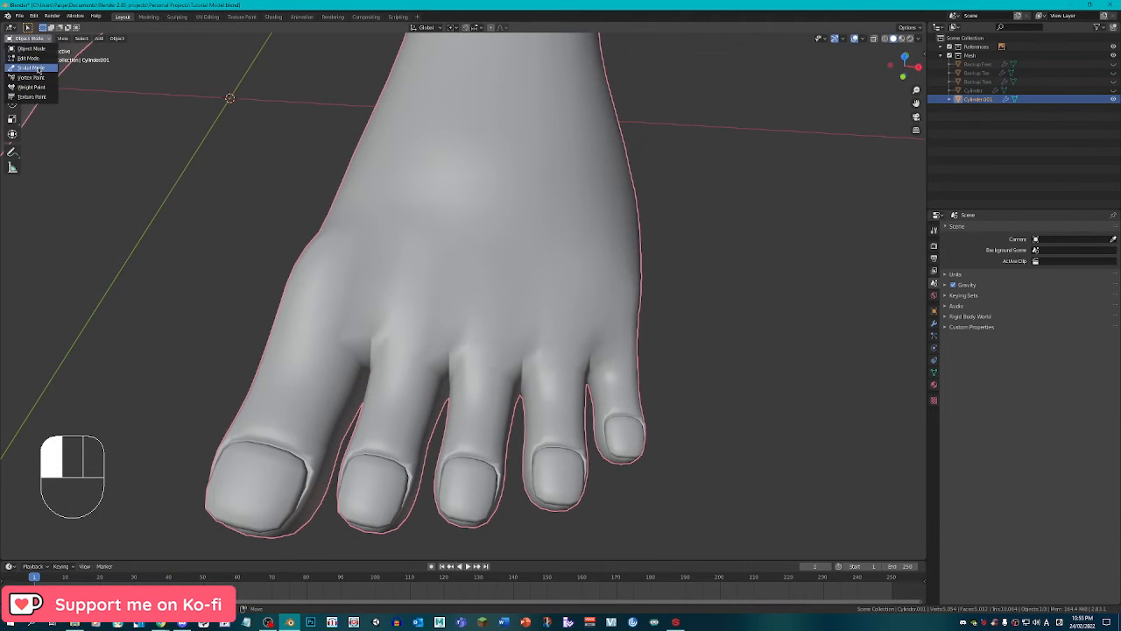
pyautogui.click(37, 69)
# Try smoothing the joined area on top of the foot with the Smooth brush.
pyautogui.moveTo(328, 230)
pyautogui.mouseDown(button='middle')
pyautogui.moveTo(395, 248)
pyautogui.moveTo(389, 283)
pyautogui.mouseUp(button='middle')
pyautogui.scroll(1, 390, 285)
pyautogui.moveTo(409, 375); pyautogui.dragTo(379, 377)
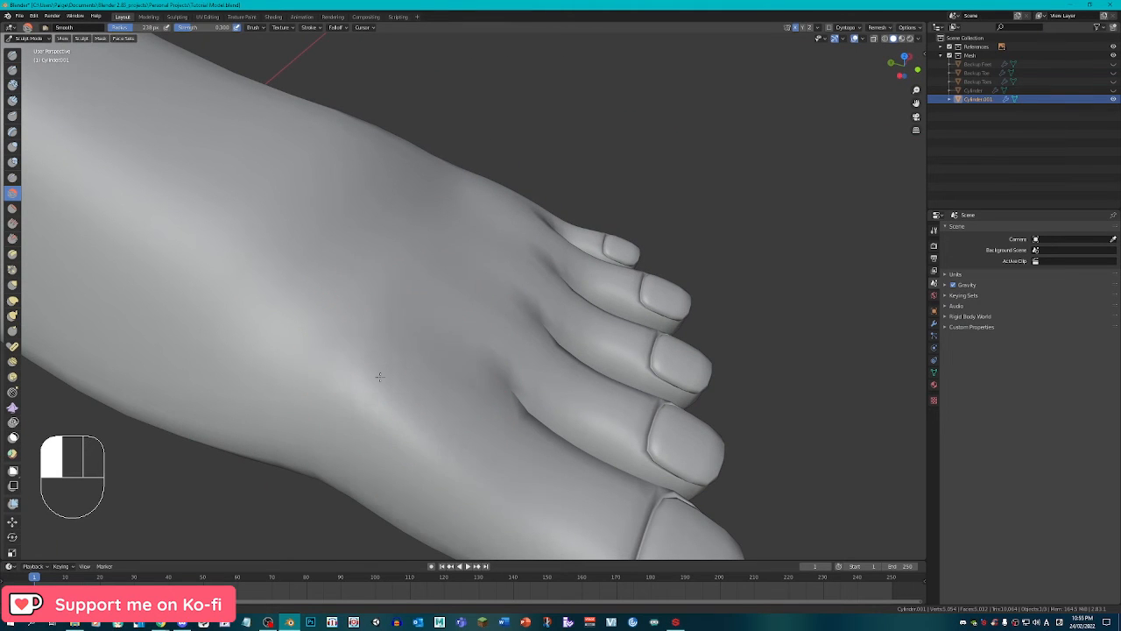
pyautogui.moveTo(438, 435)
pyautogui.mouseDown(button='middle')
pyautogui.moveTo(426, 318)
pyautogui.moveTo(451, 350)
pyautogui.mouseUp(button='middle')
pyautogui.hotkey('ctrl', 'z')
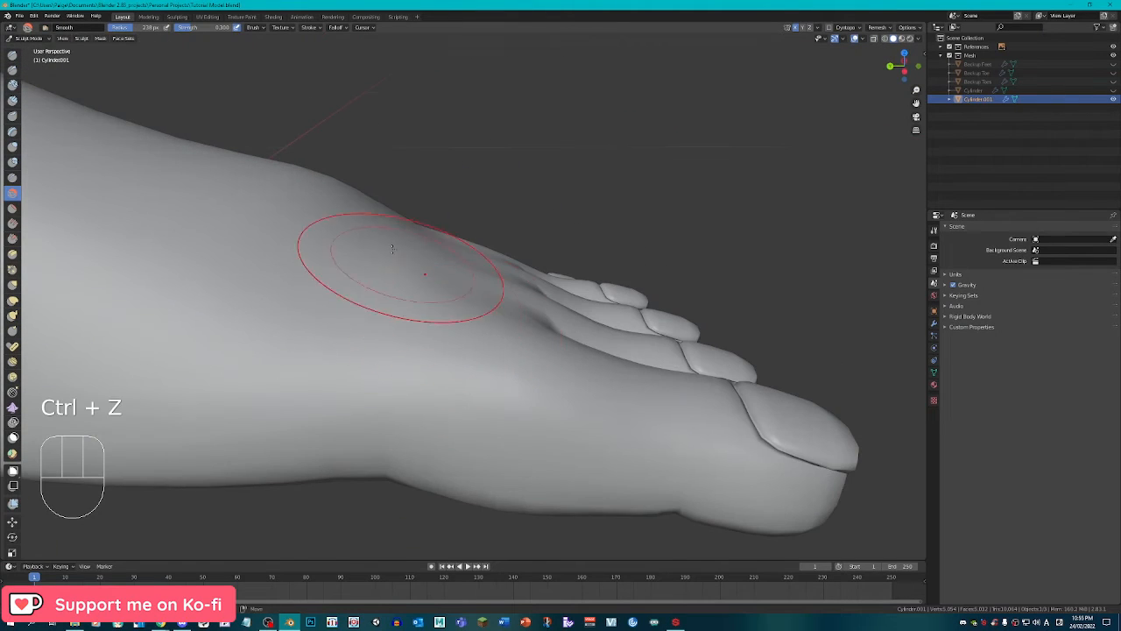
# Turn on the wireframe overlay so the foot's edges show while sculpting.
pyautogui.moveTo(400, 250)
pyautogui.mouseDown(button='middle')
pyautogui.moveTo(307, 252)
pyautogui.moveTo(320, 247)
pyautogui.mouseUp(button='middle')
pyautogui.click(865, 39)
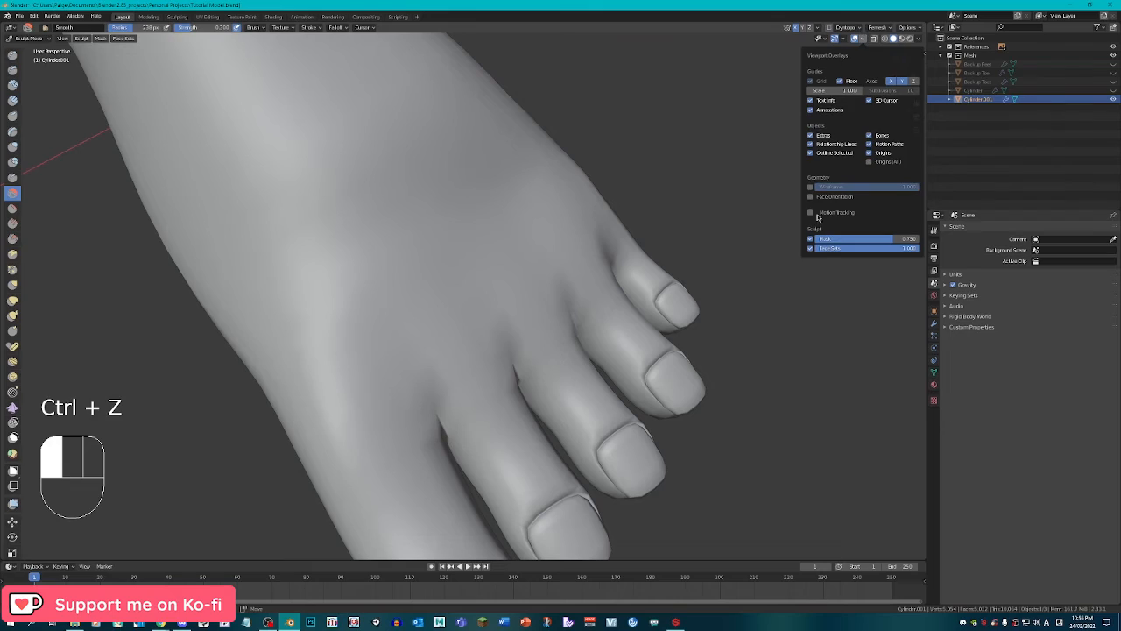
pyautogui.click(811, 187)
# Smooth the top of the foot around the bridged band, from the ankle side toward the toes, with the Smooth brush.
pyautogui.moveTo(541, 218); pyautogui.dragTo(346, 127, button='middle')
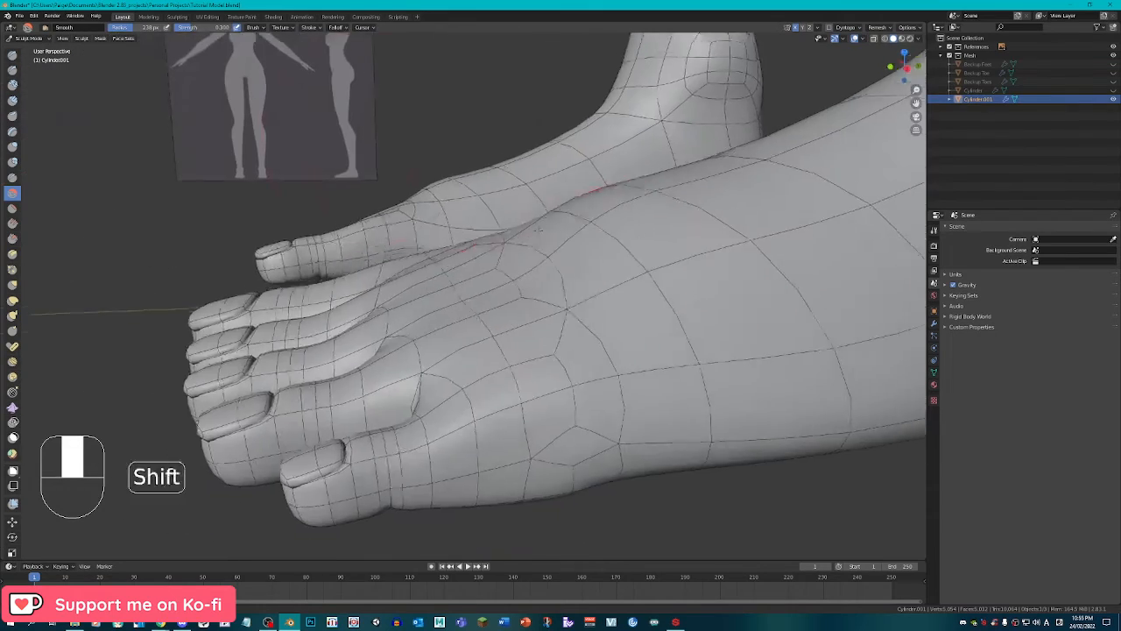
pyautogui.keyDown('shift'); pyautogui.moveTo(420, 227); pyautogui.dragTo(508, 263, button='middle'); pyautogui.keyUp('shift')
pyautogui.moveTo(508, 263)
pyautogui.mouseDown(button='middle')
pyautogui.moveTo(559, 301)
pyautogui.moveTo(533, 254)
pyautogui.mouseUp(button='middle')
pyautogui.moveTo(523, 239)
pyautogui.mouseDown()
pyautogui.moveTo(487, 230)
pyautogui.moveTo(490, 267)
pyautogui.moveTo(525, 224)
pyautogui.moveTo(569, 201)
pyautogui.mouseUp()
pyautogui.moveTo(613, 278); pyautogui.dragTo(574, 310)
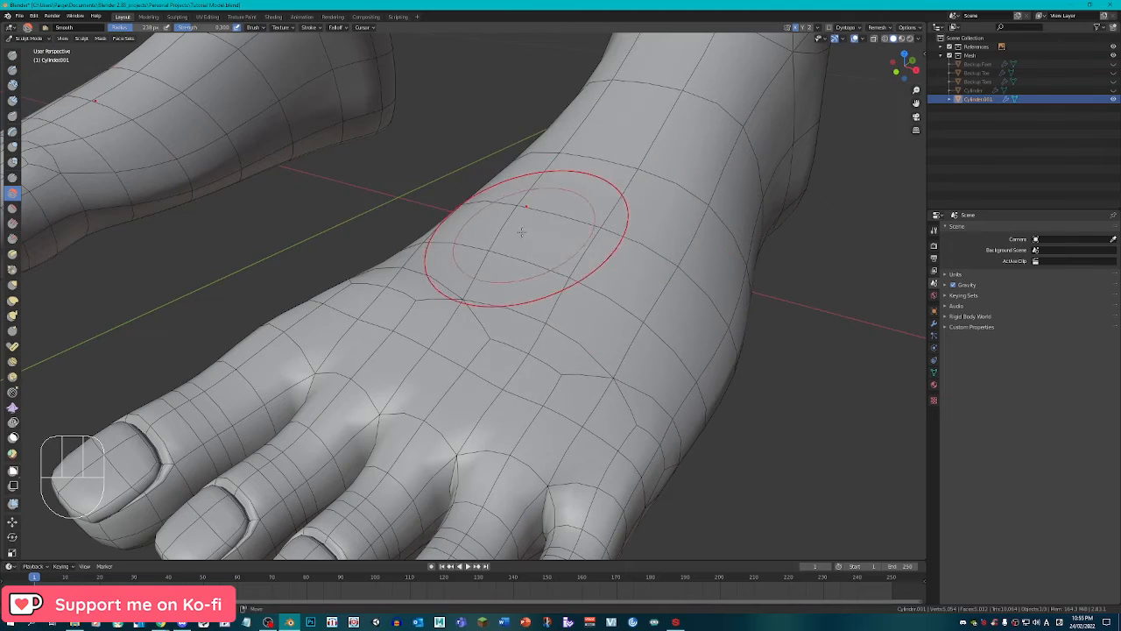
pyautogui.moveTo(521, 232); pyautogui.dragTo(571, 263, button='middle')
pyautogui.moveTo(352, 140); pyautogui.dragTo(356, 272)
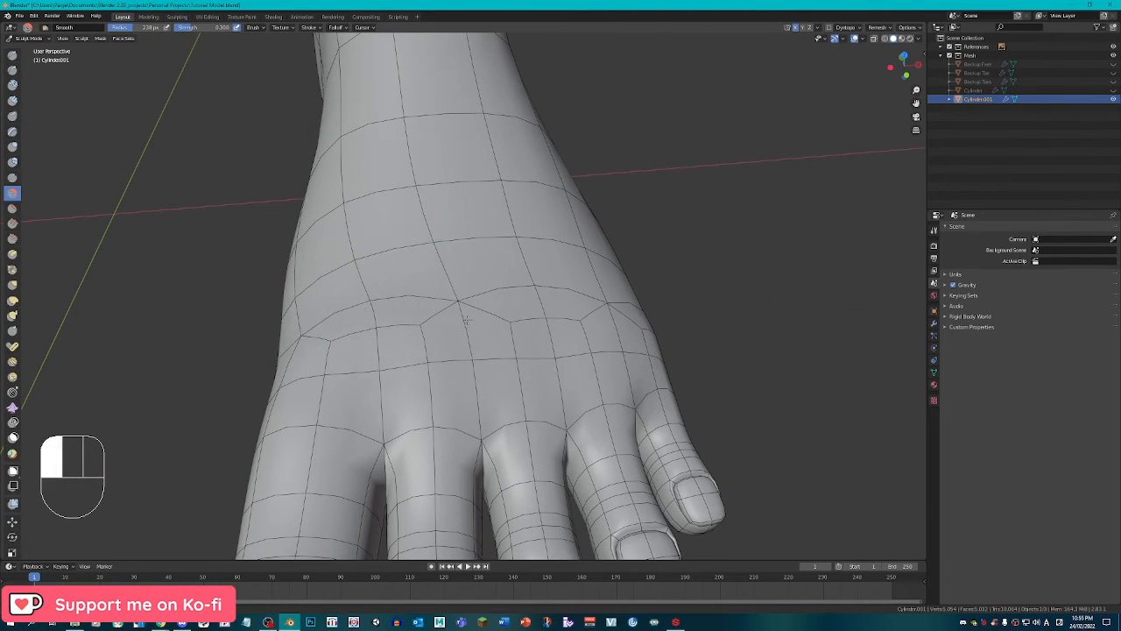
# Pull both sides of the foot outward around the ball with the Elastic Deform brush, working from the underside.
pyautogui.moveTo(327, 326); pyautogui.dragTo(552, 418, button='middle')
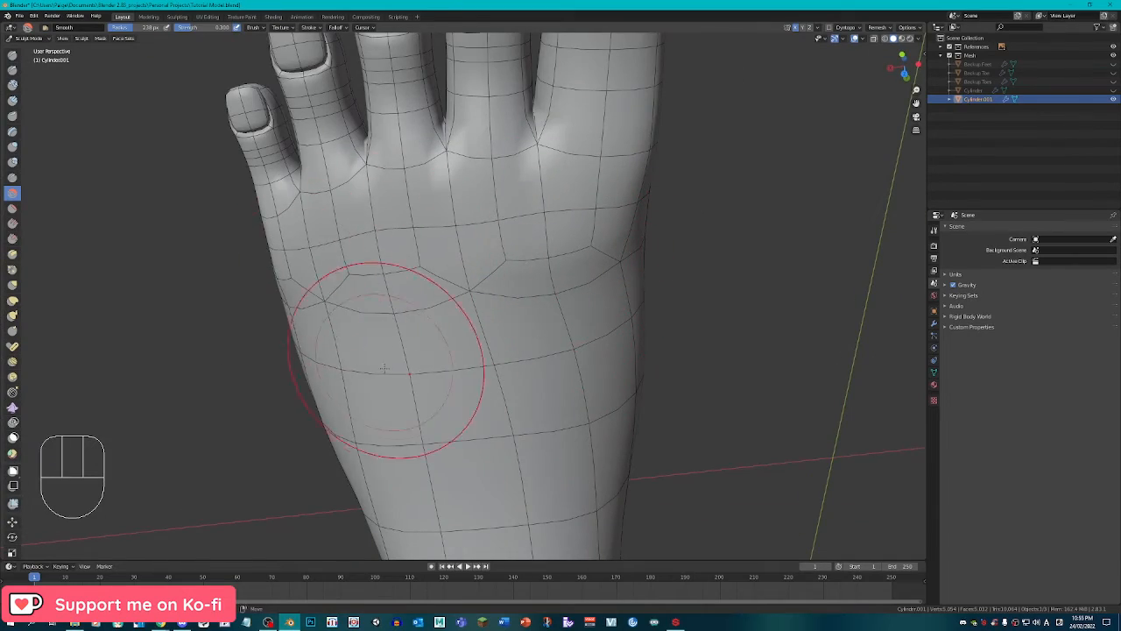
pyautogui.moveTo(389, 351); pyautogui.dragTo(352, 298, button='middle')
pyautogui.moveTo(528, 402); pyautogui.dragTo(408, 245, button='middle')
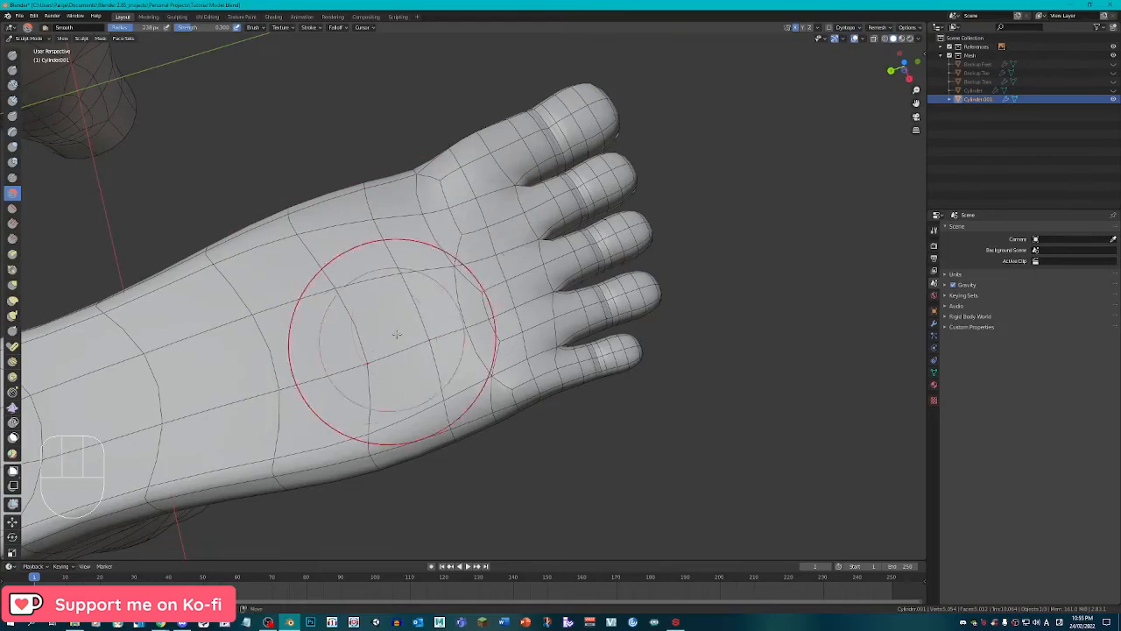
pyautogui.moveTo(301, 379)
pyautogui.keyDown('shift'); pyautogui.mouseDown(button='middle')
pyautogui.moveTo(651, 288)
pyautogui.moveTo(475, 237)
pyautogui.moveTo(306, 233)
pyautogui.moveTo(458, 337)
pyautogui.moveTo(358, 319)
pyautogui.moveTo(424, 338)
pyautogui.mouseUp(button='middle'); pyautogui.keyUp('shift')
pyautogui.scroll(2, 613, 294)
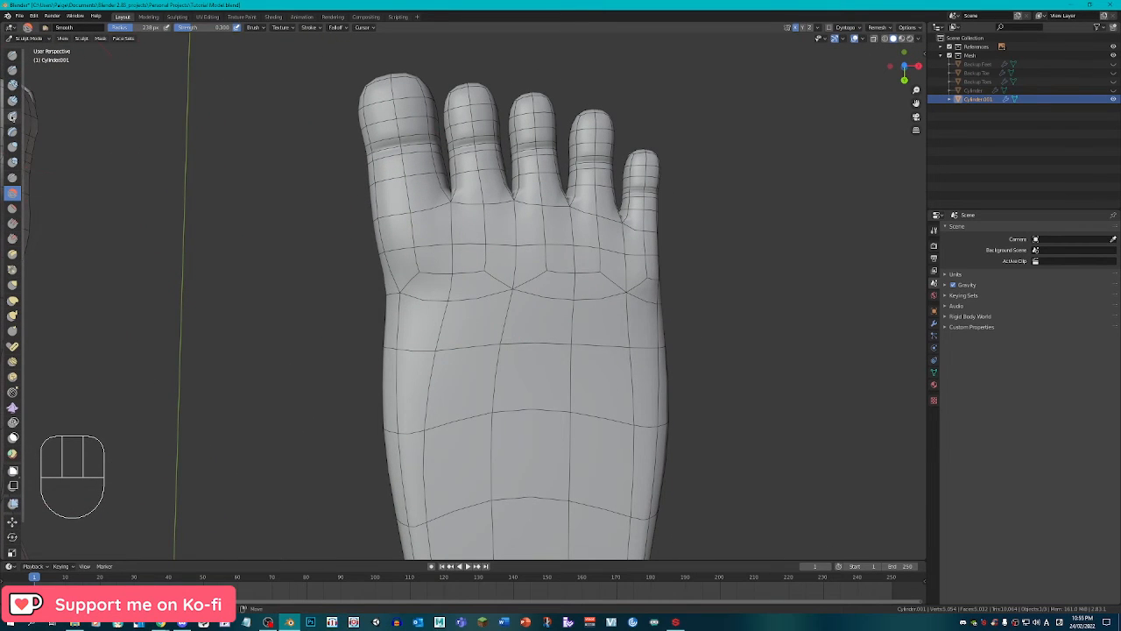
pyautogui.click(12, 299)
pyautogui.moveTo(400, 298)
pyautogui.mouseDown()
pyautogui.moveTo(288, 307)
pyautogui.moveTo(285, 281)
pyautogui.mouseUp()
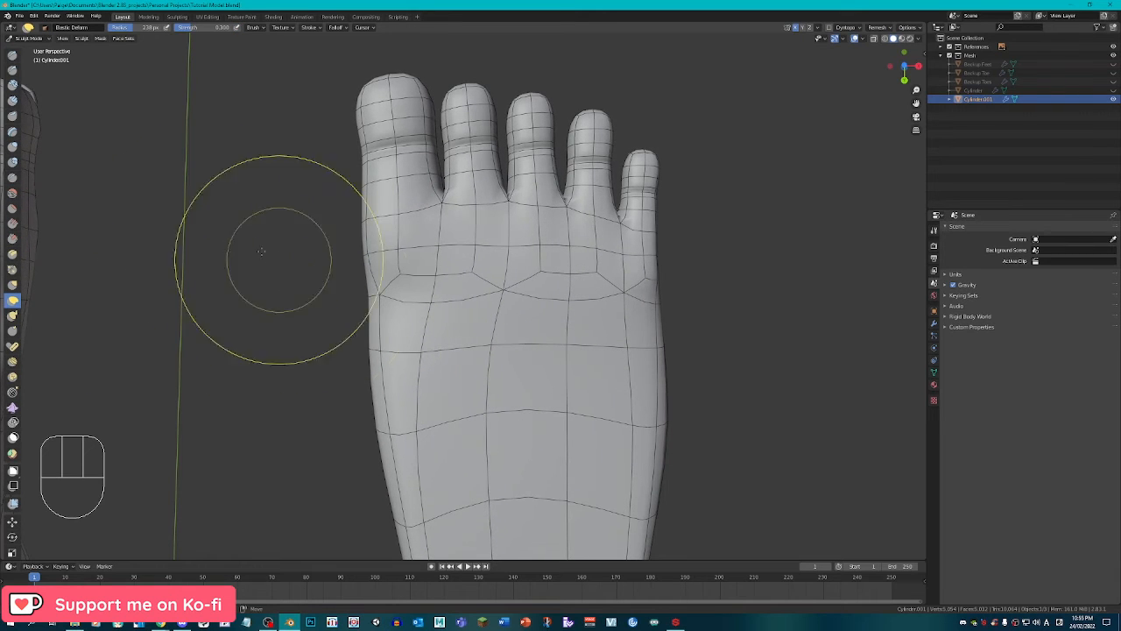
pyautogui.moveTo(639, 298); pyautogui.dragTo(672, 317)
pyautogui.moveTo(654, 394); pyautogui.dragTo(644, 390)
# Return to mesh editing with X-ray on and dissolve the edge loop around the foot just behind the bridged band.
pyautogui.scroll(-2, 565, 359)
pyautogui.keyDown('shift'); pyautogui.moveTo(572, 373); pyautogui.dragTo(553, 392, button='middle'); pyautogui.keyUp('shift')
pyautogui.scroll(1, 517, 342)
pyautogui.moveTo(496, 311); pyautogui.dragTo(501, 473, button='middle')
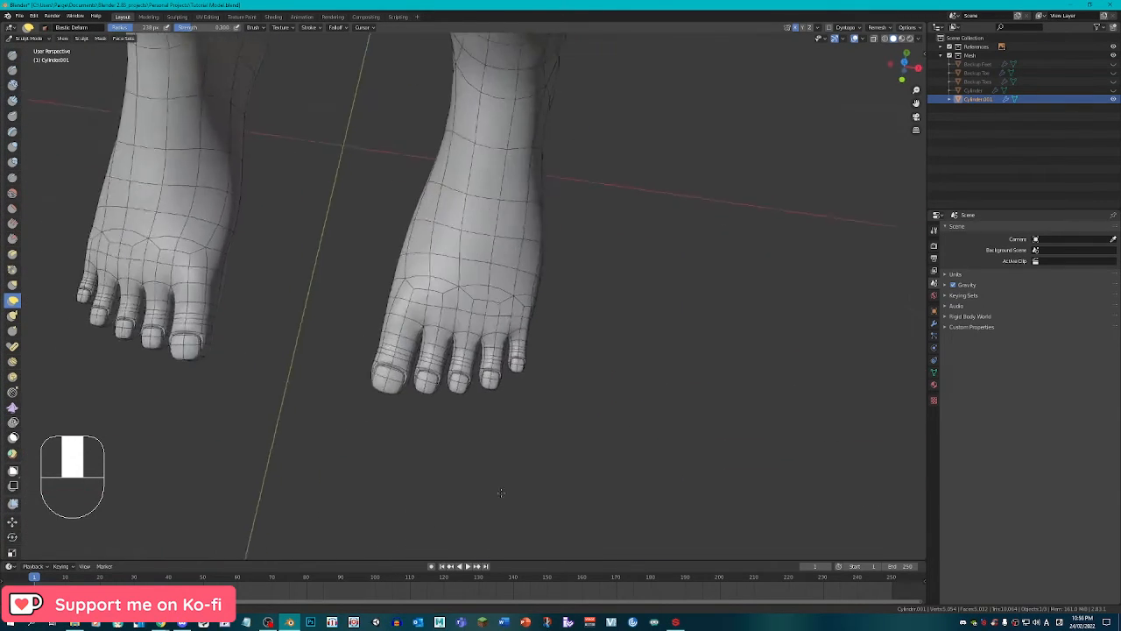
pyautogui.press('Tab')
pyautogui.scroll(2, 671, 191)
pyautogui.click(875, 40)
pyautogui.moveTo(574, 331); pyautogui.dragTo(615, 349, button='middle')
pyautogui.press('c')
pyautogui.scroll(-5, 563, 384)
pyautogui.rightClick(558, 350)
pyautogui.keyDown('alt'); pyautogui.rightClick(536, 251); pyautogui.keyUp('alt')
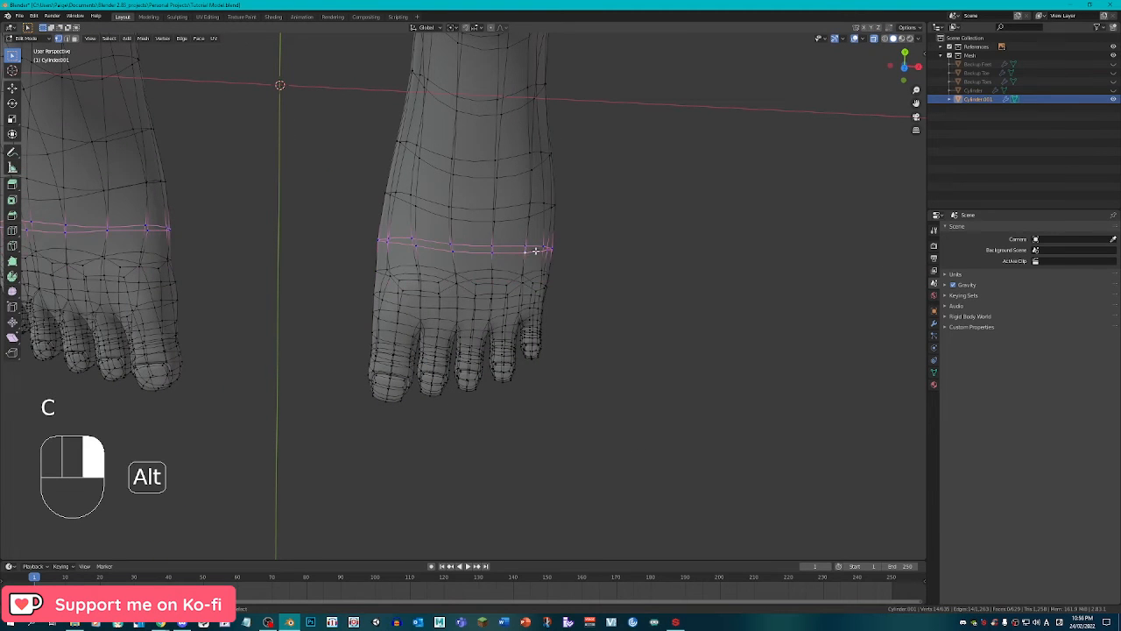
pyautogui.click(516, 313)
pyautogui.rightClick(578, 330)
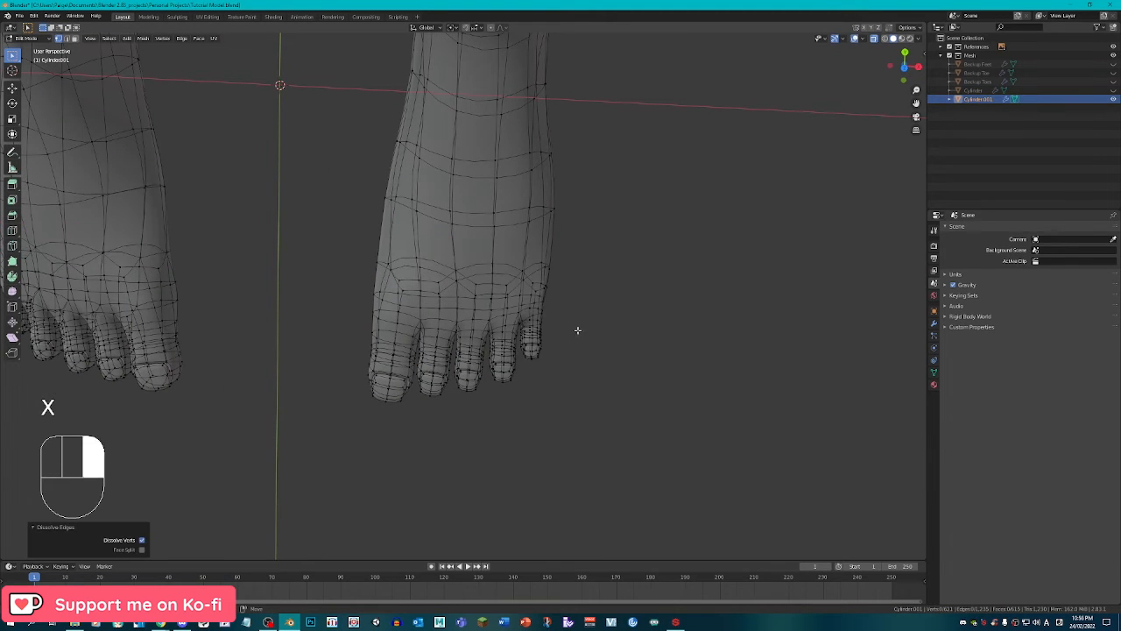
# Select all the toes together with the front of the foot and scale them to 0.75 along Y.
pyautogui.press('c')
pyautogui.moveTo(586, 352)
pyautogui.mouseDown()
pyautogui.moveTo(568, 362)
pyautogui.moveTo(432, 363)
pyautogui.mouseUp()
pyautogui.rightClick(432, 363)
pyautogui.moveTo(567, 328); pyautogui.dragTo(563, 327, button='middle')
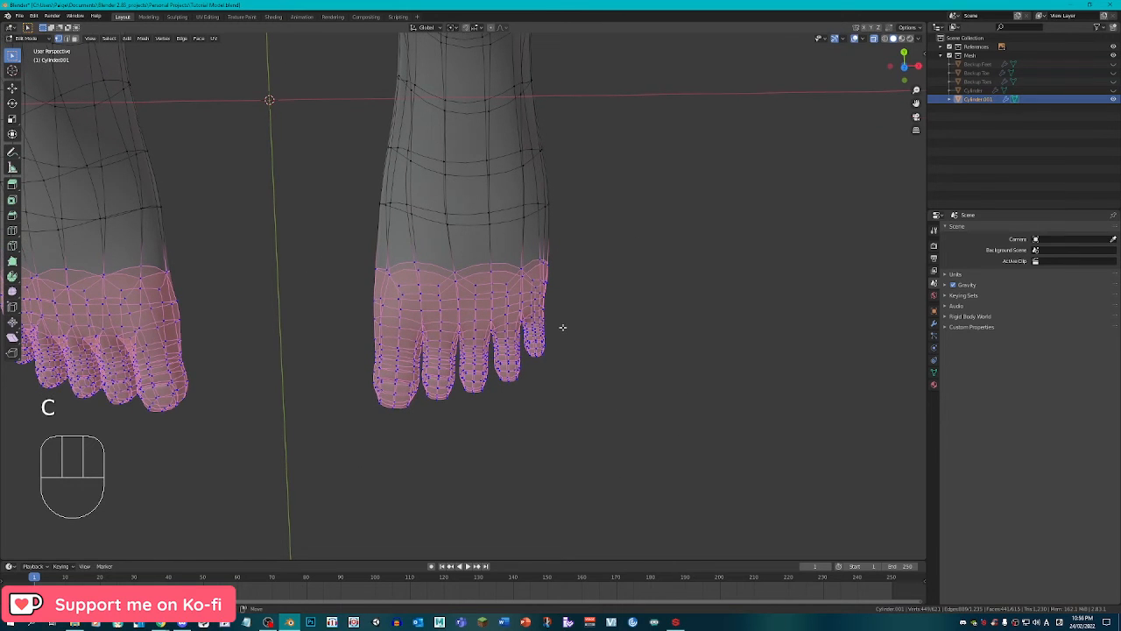
pyautogui.press('s')
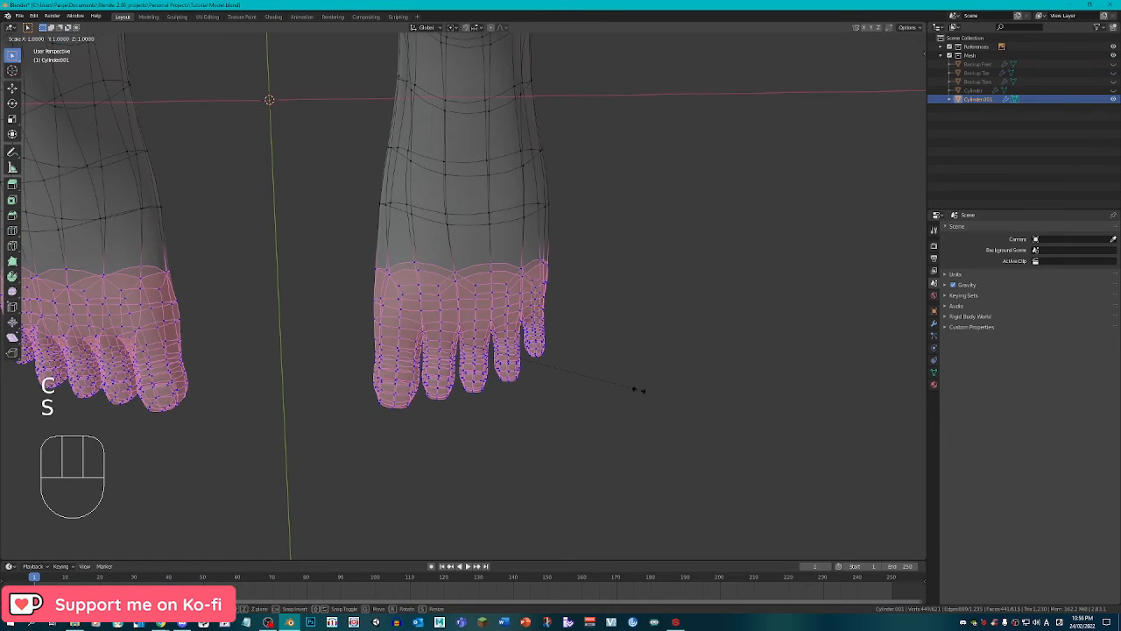
pyautogui.rightClick(640, 390)
pyautogui.press('y')
pyautogui.click(601, 356)
# Move the selected toe section back about 0.034 m along Y and scale it to about 0.97 along X.
pyautogui.press('g')
pyautogui.press('y')
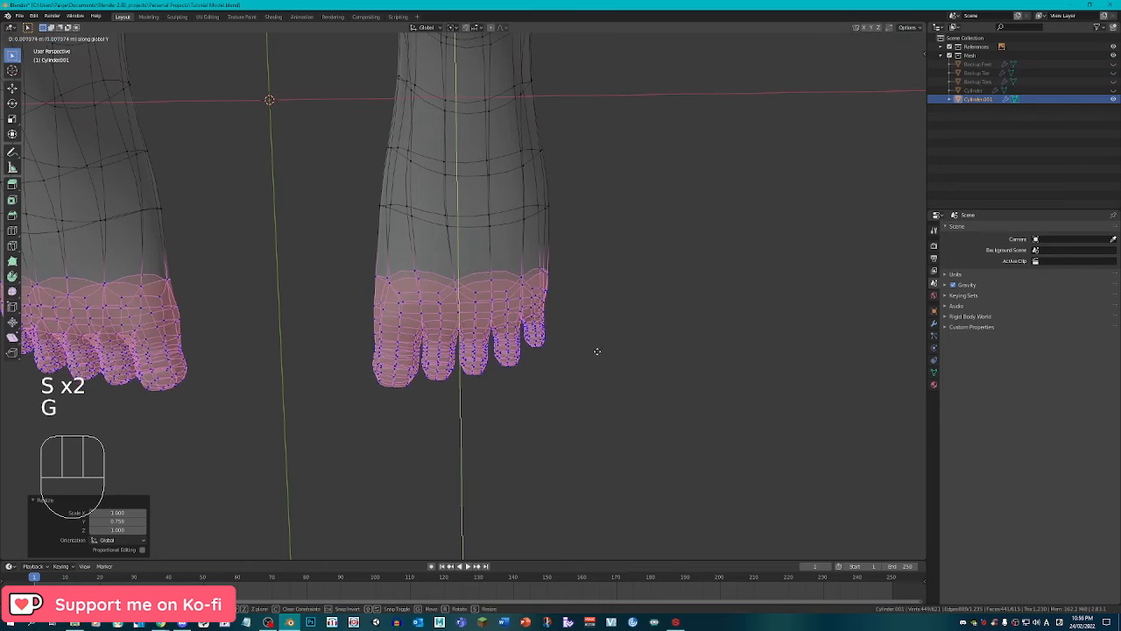
pyautogui.click(596, 333)
pyautogui.scroll(1, 621, 338)
pyautogui.press('s')
pyautogui.press('x')
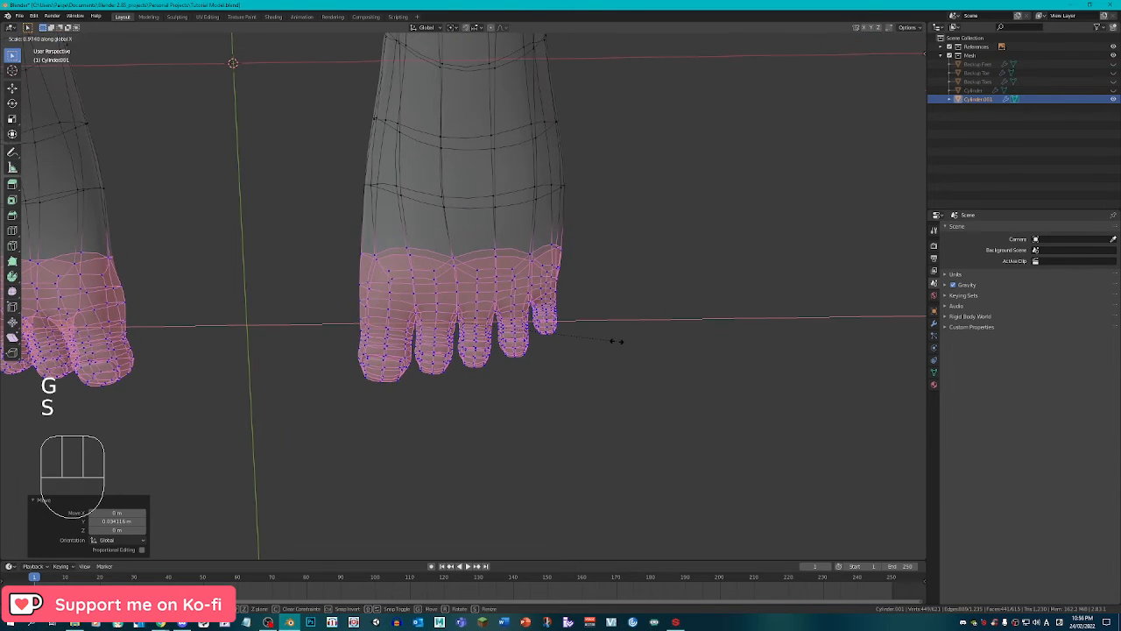
pyautogui.click(618, 341)
# Select the face loops around the bases of all five toes in face selection mode.
pyautogui.moveTo(621, 342)
pyautogui.mouseDown(button='middle')
pyautogui.moveTo(482, 253)
pyautogui.moveTo(537, 380)
pyautogui.moveTo(435, 330)
pyautogui.mouseUp(button='middle')
pyautogui.press('Tab')
pyautogui.press('Tab')
pyautogui.scroll(2, 464, 354)
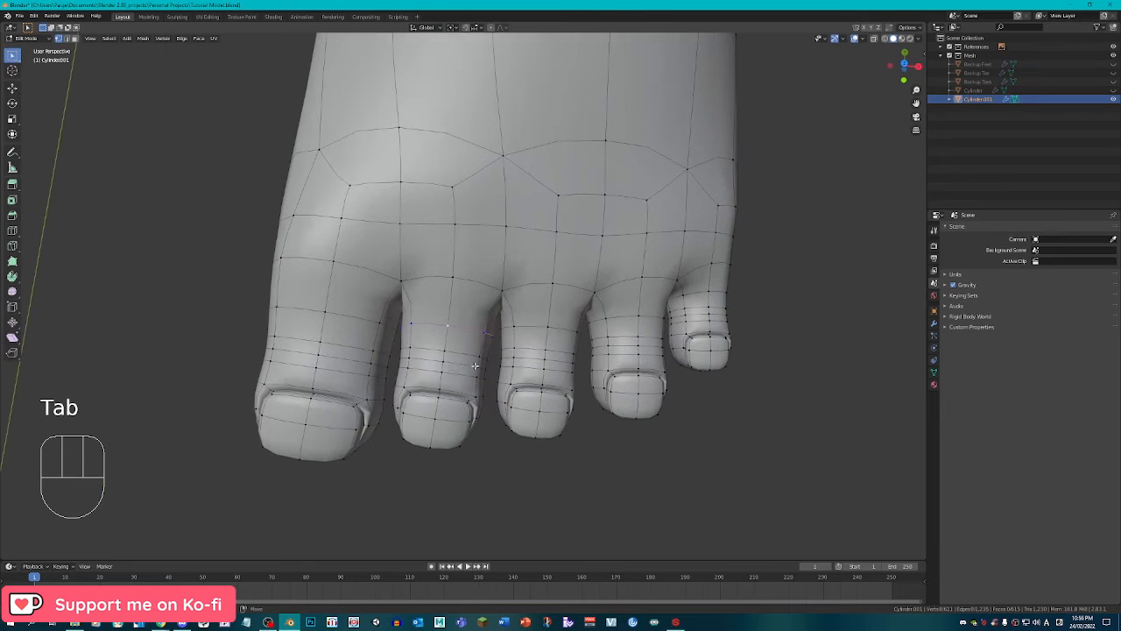
pyautogui.moveTo(338, 253); pyautogui.dragTo(351, 251, button='middle')
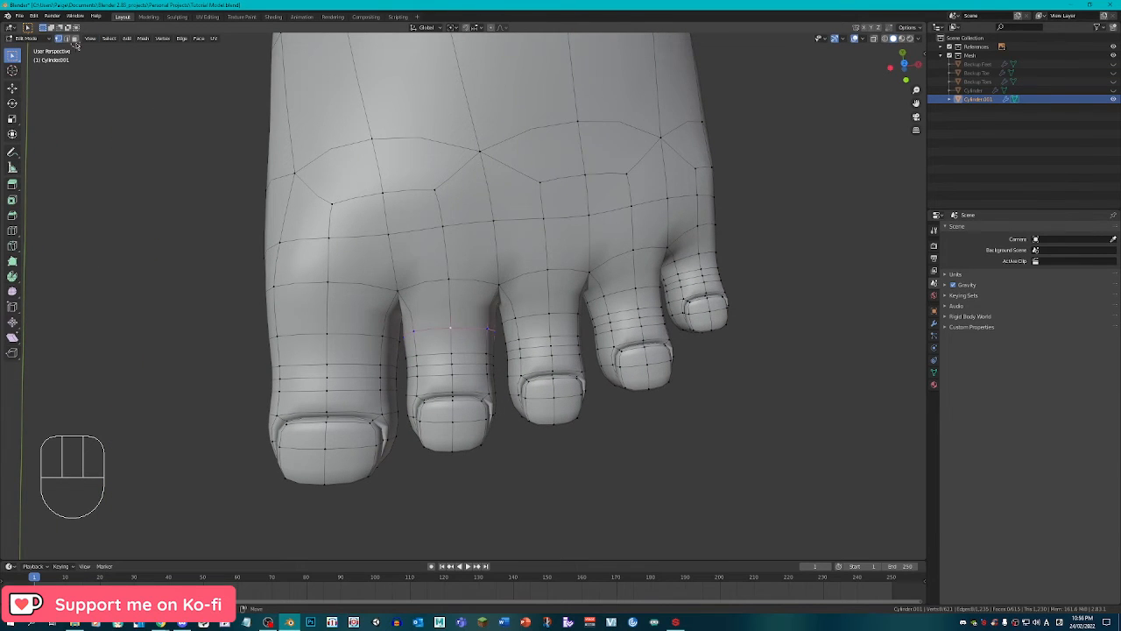
pyautogui.keyDown('alt'); pyautogui.keyDown('shift'); pyautogui.click(360, 331); pyautogui.keyUp('shift'); pyautogui.keyUp('alt')
pyautogui.keyDown('alt'); pyautogui.keyDown('shift'); pyautogui.click(541, 318); pyautogui.keyUp('shift'); pyautogui.keyUp('alt')
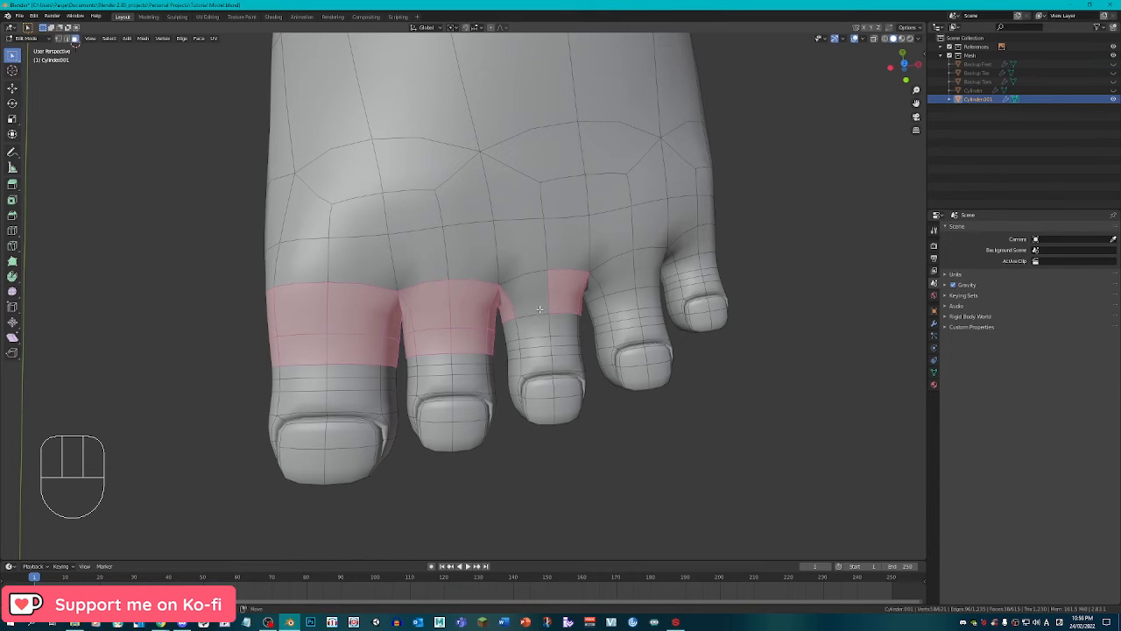
pyautogui.hotkey('ctrl', 'z')
pyautogui.keyDown('alt'); pyautogui.keyDown('shift'); pyautogui.click(540, 311); pyautogui.keyUp('shift'); pyautogui.keyUp('alt')
pyautogui.keyDown('alt'); pyautogui.keyDown('shift'); pyautogui.click(617, 300); pyautogui.keyUp('shift'); pyautogui.keyUp('alt')
pyautogui.hotkey('ctrl', 'z')
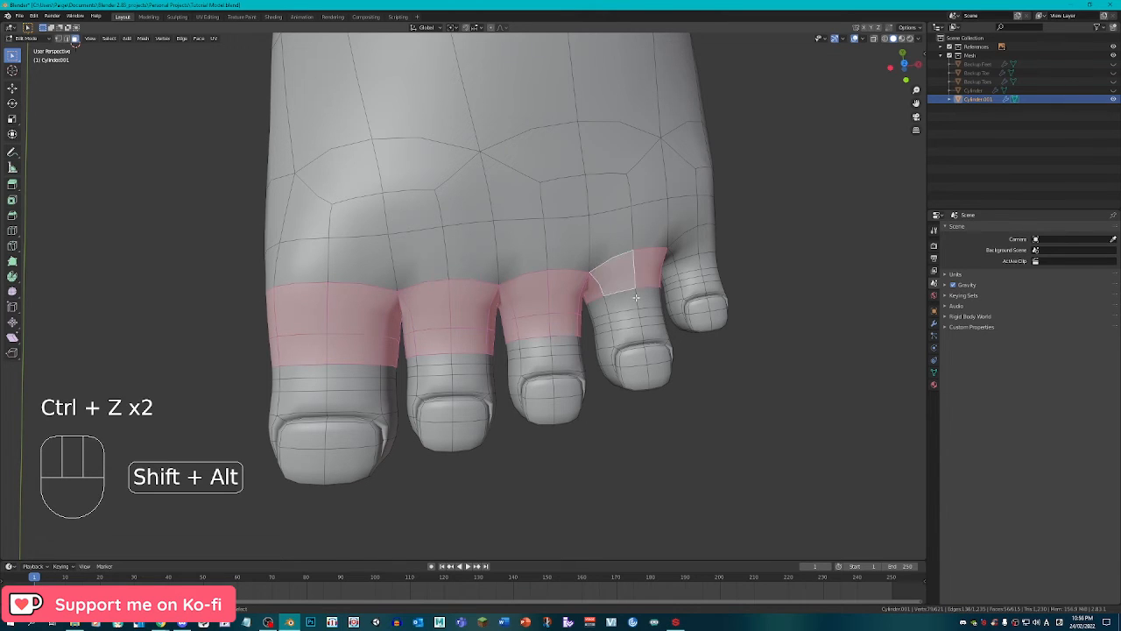
pyautogui.keyDown('alt'); pyautogui.keyDown('shift'); pyautogui.click(621, 300); pyautogui.keyUp('shift'); pyautogui.keyUp('alt')
pyautogui.keyDown('alt'); pyautogui.keyDown('shift'); pyautogui.click(703, 258); pyautogui.keyUp('shift'); pyautogui.keyUp('alt')
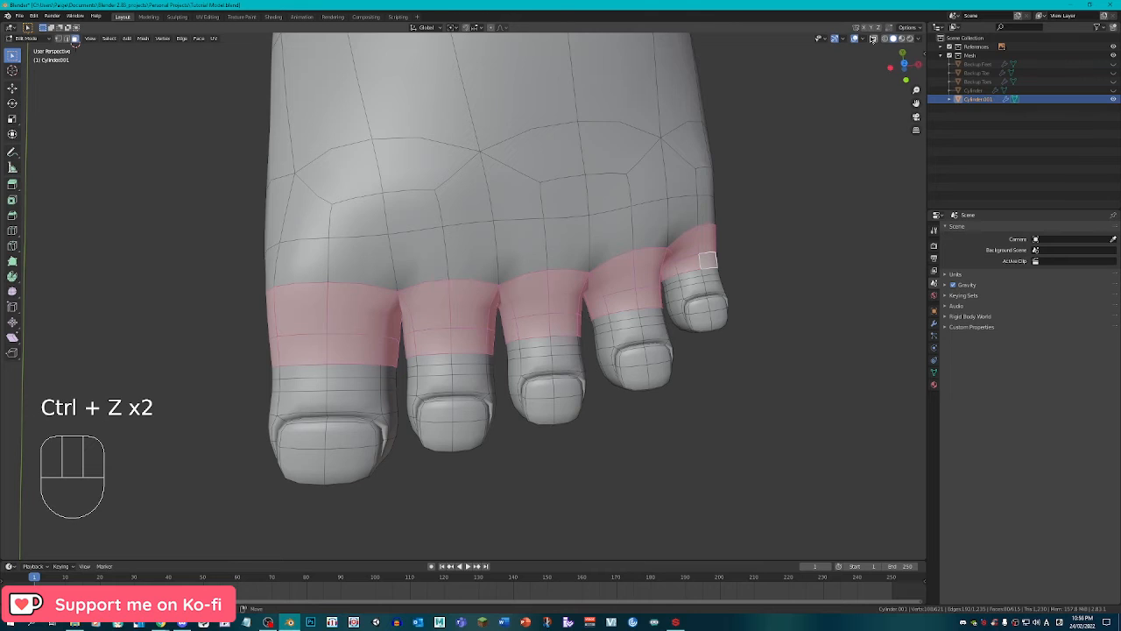
# Extend the selection through the mesh to cover all five toes completely, using X-ray temporarily.
pyautogui.click(874, 40)
pyautogui.press('c')
pyautogui.moveTo(721, 385)
pyautogui.mouseDown()
pyautogui.moveTo(565, 441)
pyautogui.moveTo(223, 451)
pyautogui.mouseUp()
pyautogui.press('Escape')
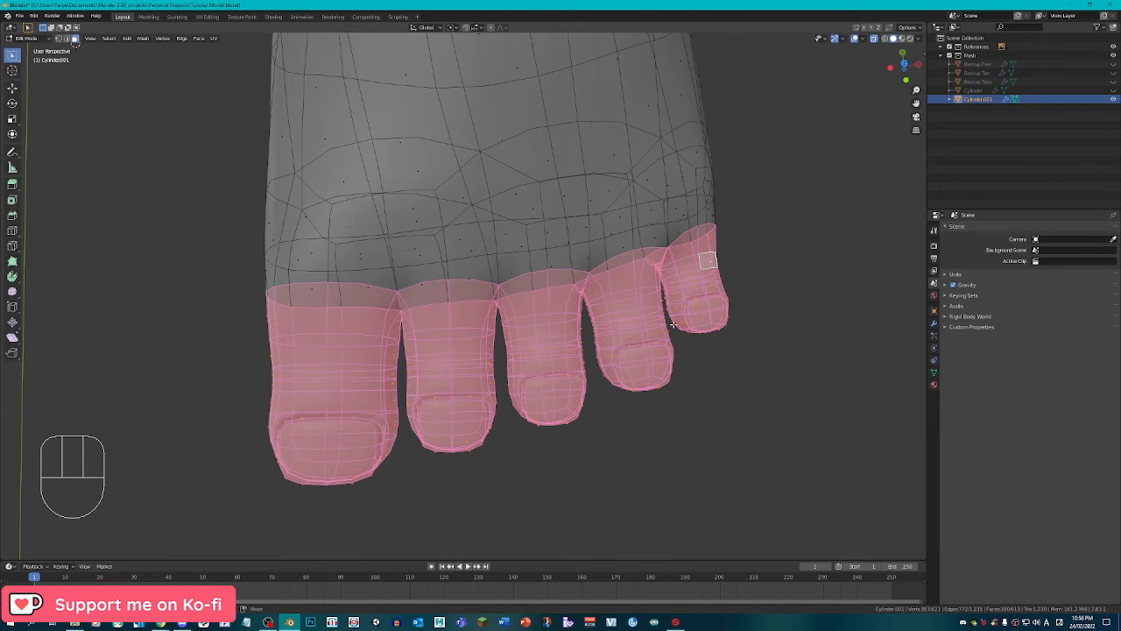
pyautogui.click(873, 39)
# Set the pivot to Individual Origins, fatten the toes by about 0.02 with Shrink/Fatten, and return to Sculpt Mode.
pyautogui.click(452, 28)
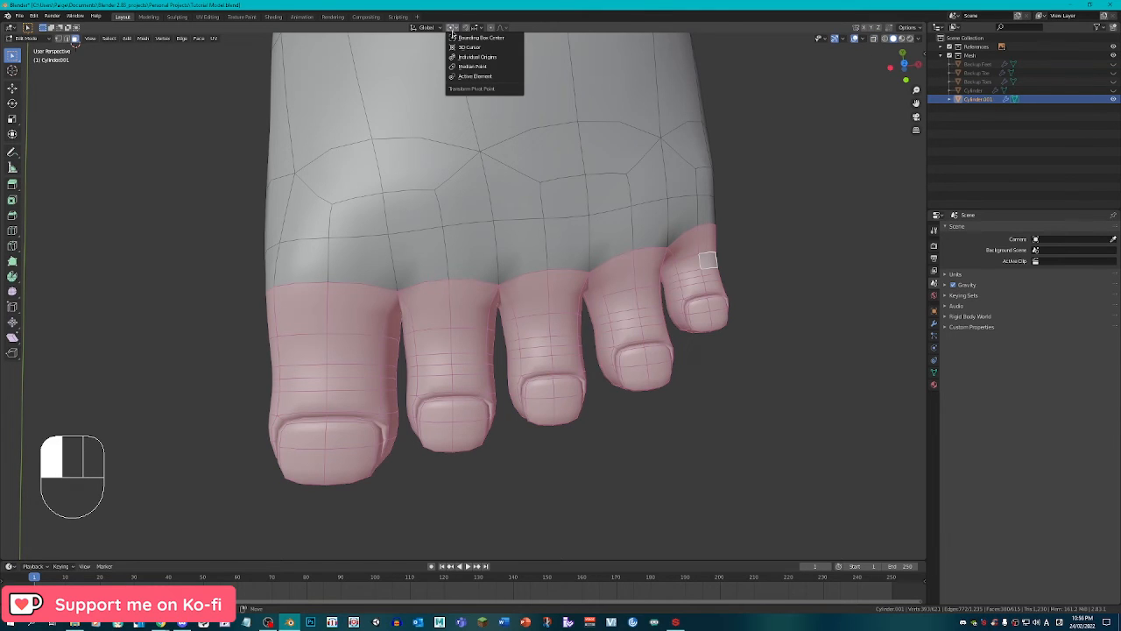
pyautogui.click(488, 58)
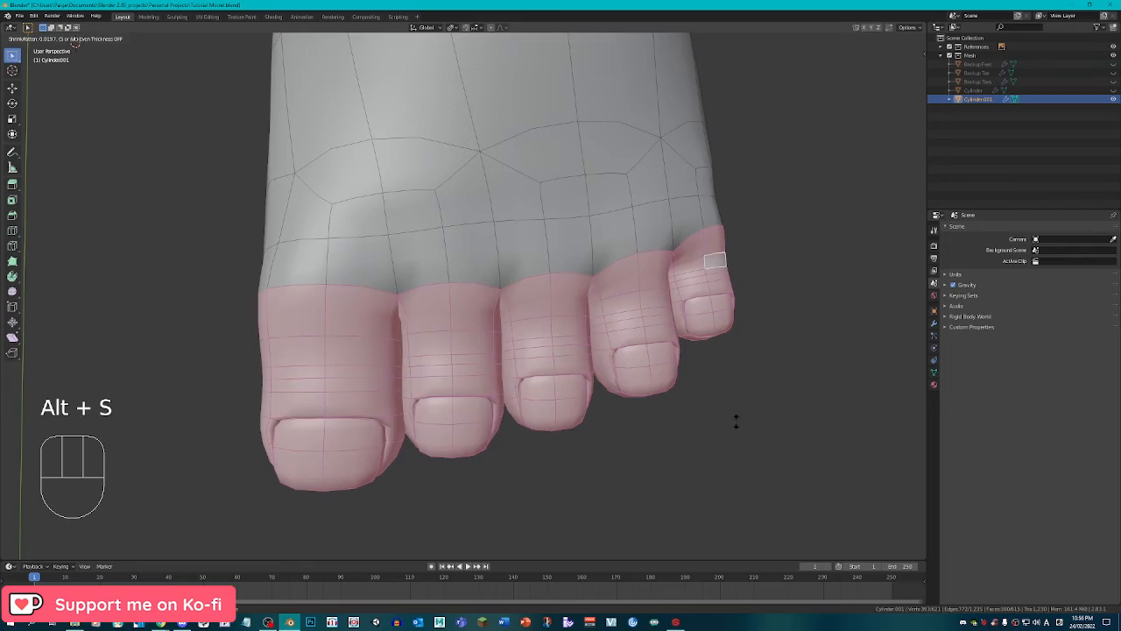
pyautogui.click(737, 422)
pyautogui.moveTo(737, 423)
pyautogui.mouseDown(button='middle')
pyautogui.moveTo(602, 324)
pyautogui.moveTo(768, 338)
pyautogui.moveTo(659, 389)
pyautogui.moveTo(607, 255)
pyautogui.moveTo(568, 235)
pyautogui.moveTo(600, 304)
pyautogui.mouseUp(button='middle')
pyautogui.press('Tab')
# Smooth the sole behind the toes, across the ball from the little toe to the big toe, with the Smooth brush.
pyautogui.scroll(1, 568, 236)
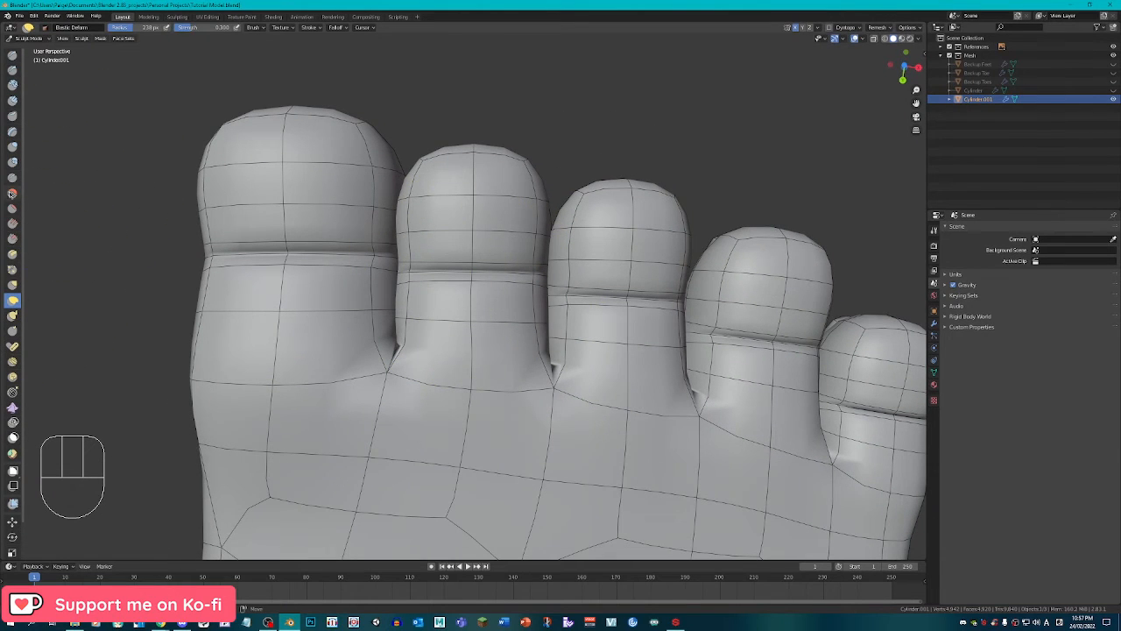
pyautogui.click(13, 193)
pyautogui.keyDown('shift'); pyautogui.moveTo(280, 295); pyautogui.dragTo(281, 275, button='middle'); pyautogui.keyUp('shift')
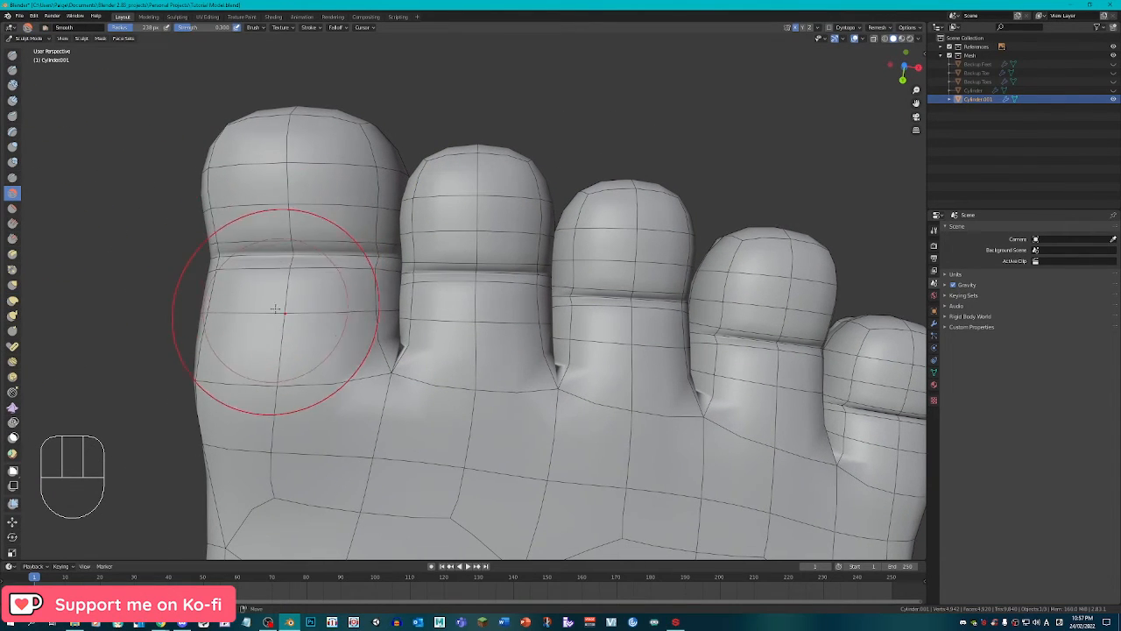
pyautogui.moveTo(268, 377); pyautogui.dragTo(233, 394)
pyautogui.hotkey('ctrl', 'z')
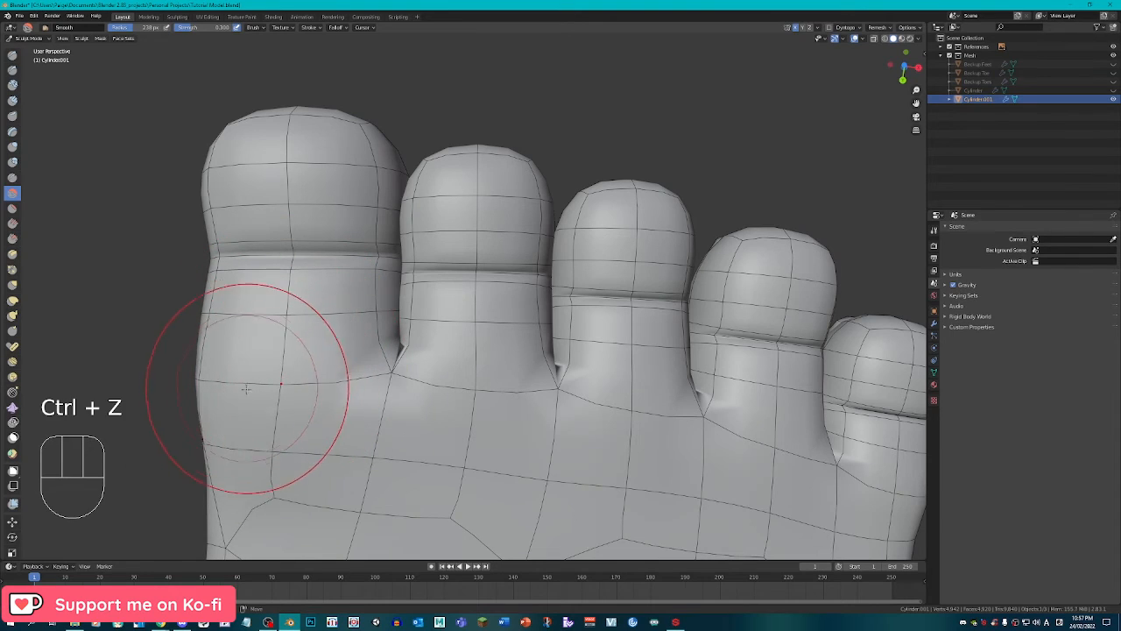
pyautogui.moveTo(221, 392); pyautogui.dragTo(352, 375, button='middle')
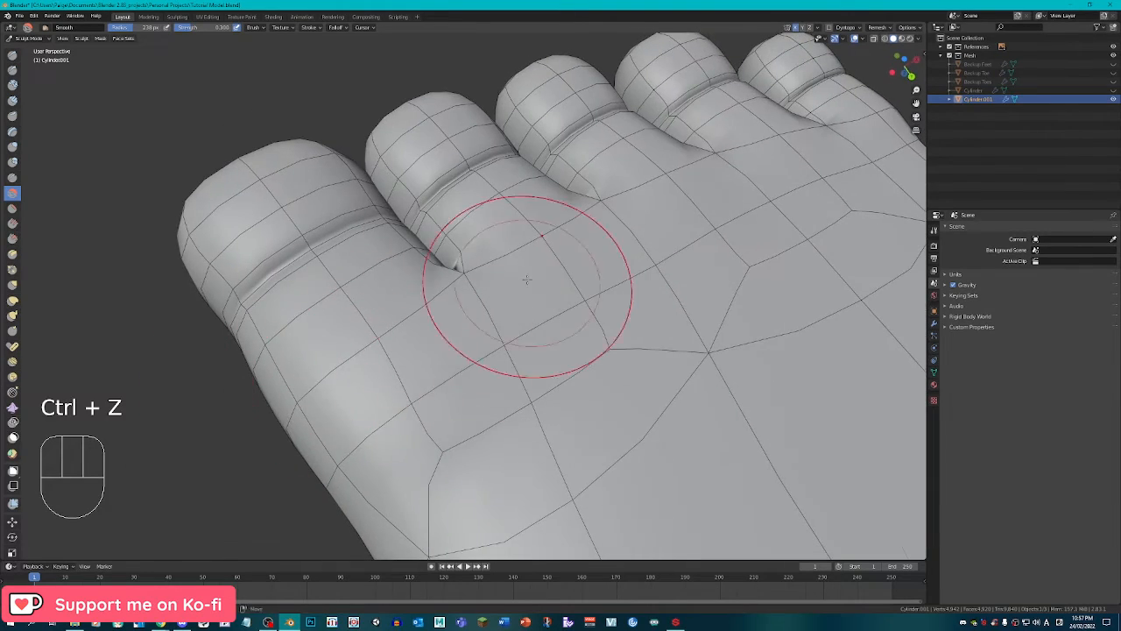
pyautogui.moveTo(527, 279); pyautogui.dragTo(462, 337, button='middle')
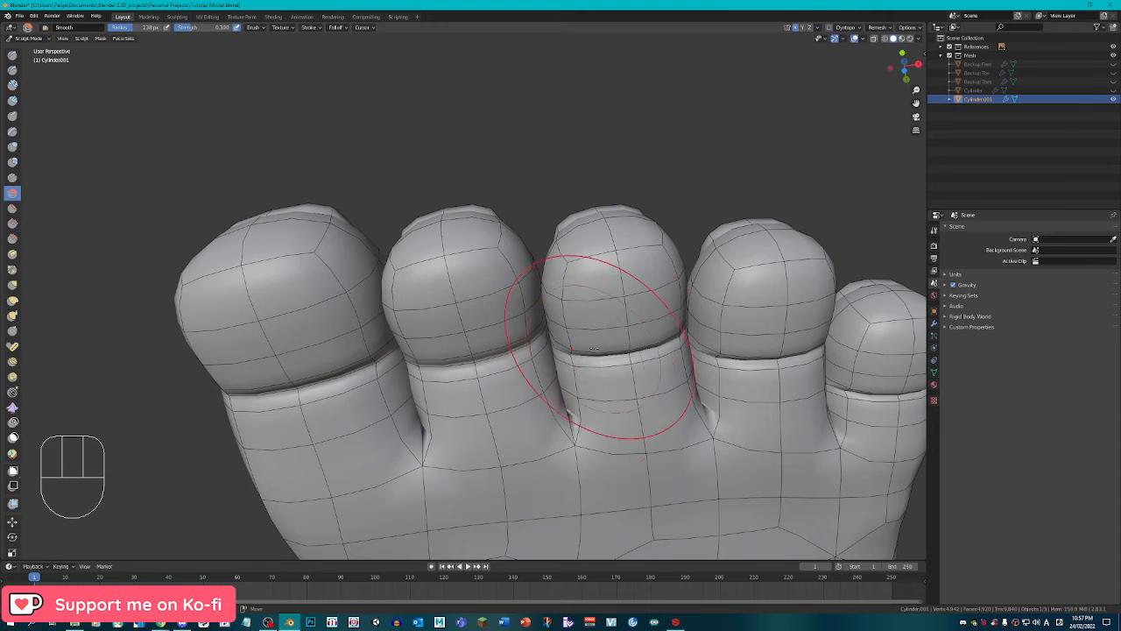
pyautogui.keyDown('shift'); pyautogui.moveTo(663, 380); pyautogui.dragTo(542, 342, button='middle'); pyautogui.keyUp('shift')
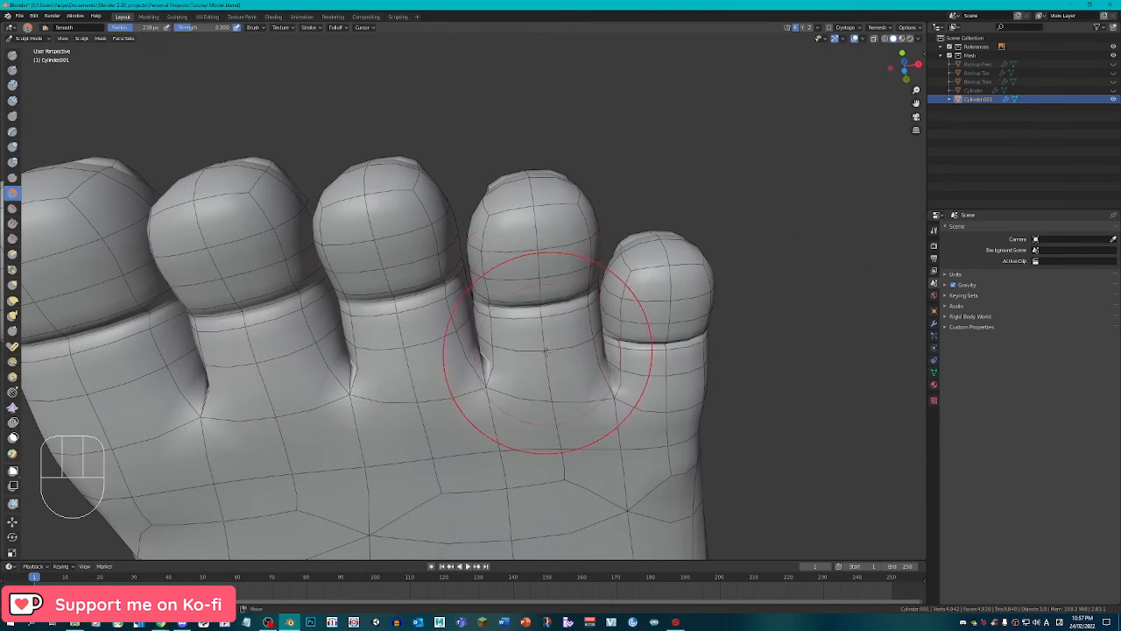
pyautogui.moveTo(662, 344); pyautogui.dragTo(473, 254, button='middle')
pyautogui.moveTo(626, 294); pyautogui.dragTo(691, 340)
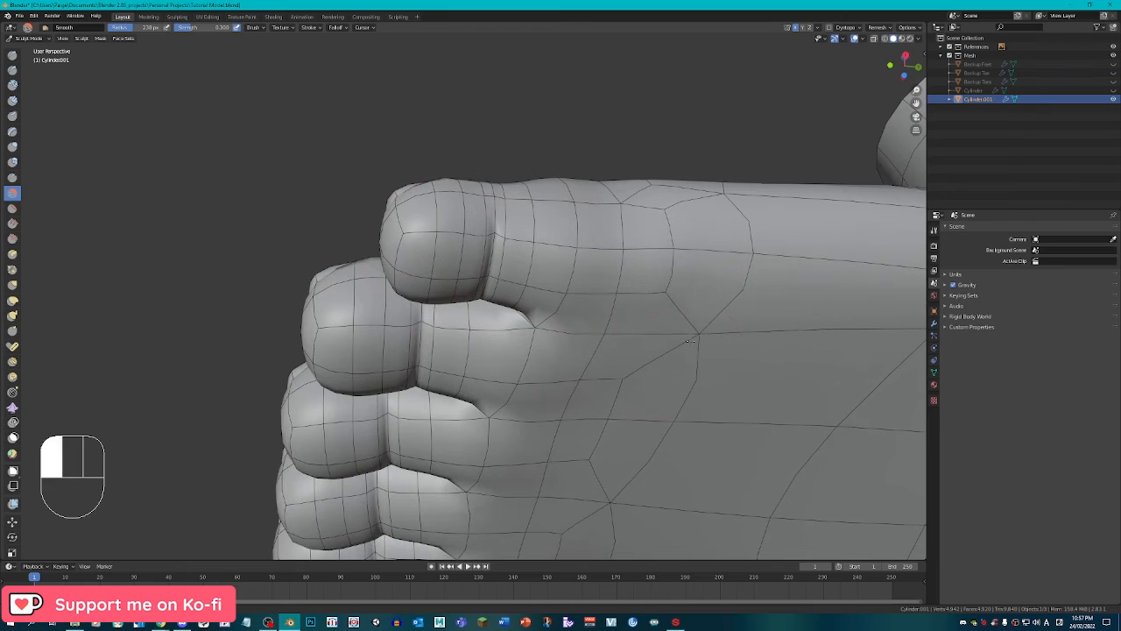
pyautogui.moveTo(671, 428); pyautogui.dragTo(651, 241, button='middle')
pyautogui.moveTo(649, 254)
pyautogui.mouseDown()
pyautogui.moveTo(576, 388)
pyautogui.moveTo(499, 444)
pyautogui.mouseUp()
pyautogui.moveTo(504, 438); pyautogui.dragTo(597, 371, button='middle')
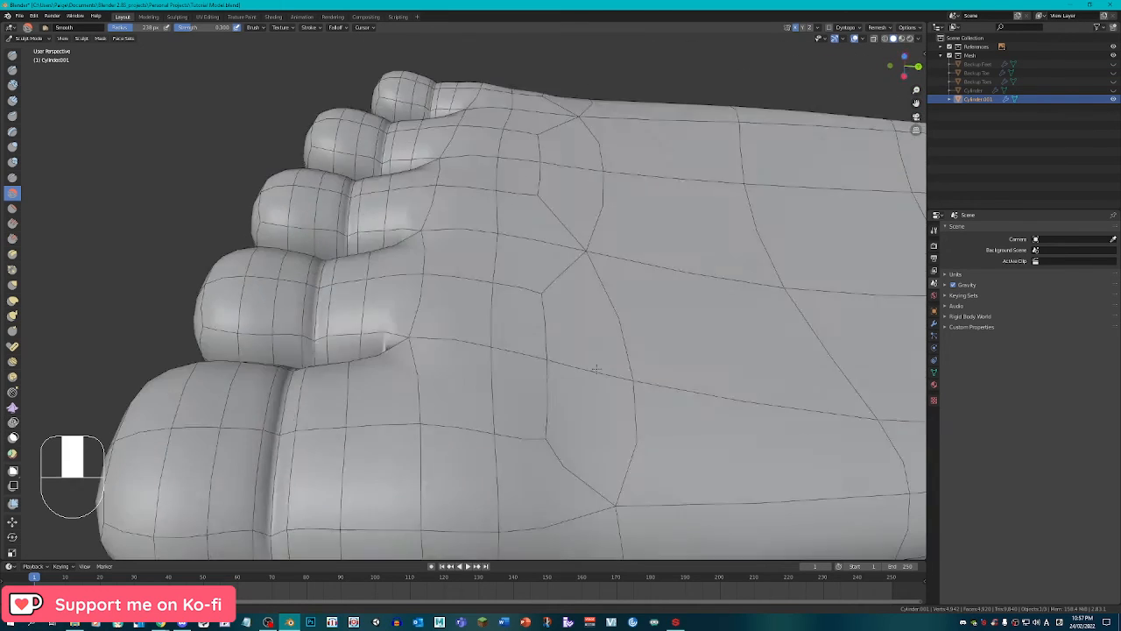
# Smooth the middle of the sole between the ball and the heel.
pyautogui.scroll(-3, 648, 350)
pyautogui.keyDown('shift'); pyautogui.moveTo(690, 317); pyautogui.dragTo(478, 365, button='middle'); pyautogui.keyUp('shift')
pyautogui.moveTo(569, 372)
pyautogui.mouseDown()
pyautogui.moveTo(464, 343)
pyautogui.moveTo(561, 298)
pyautogui.moveTo(560, 285)
pyautogui.mouseUp()
pyautogui.keyDown('shift'); pyautogui.moveTo(563, 282); pyautogui.dragTo(415, 338, button='middle'); pyautogui.keyUp('shift')
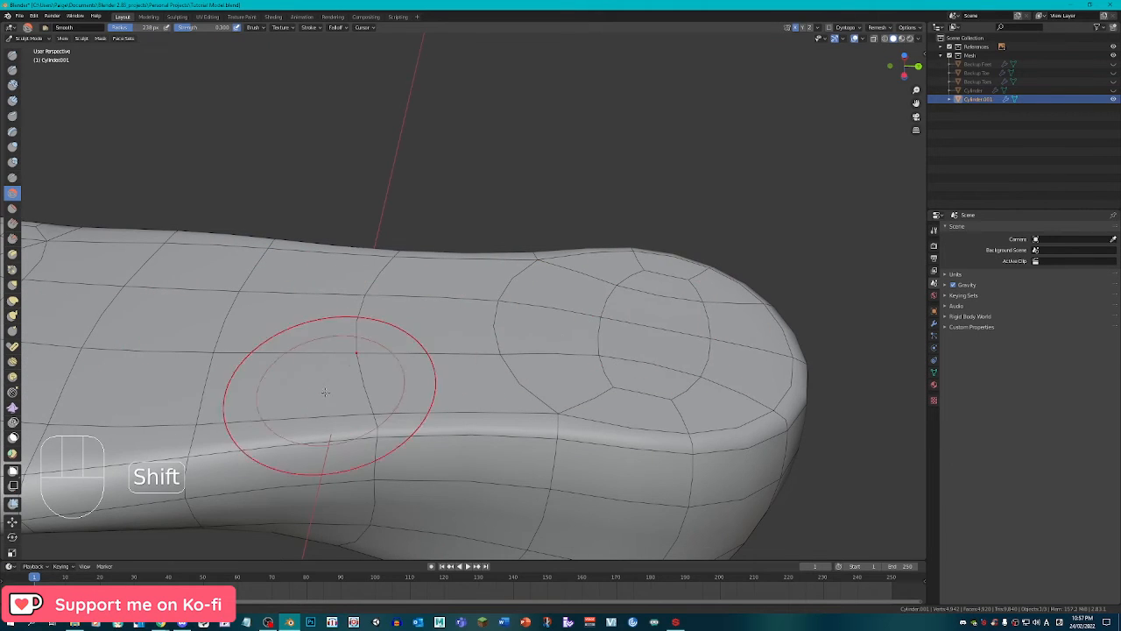
# Smooth the outer edge of the sole from the midfoot back to the heel with the Smooth brush.
pyautogui.keyDown('shift'); pyautogui.moveTo(327, 393); pyautogui.dragTo(451, 416, button='middle'); pyautogui.keyUp('shift')
pyautogui.moveTo(451, 416); pyautogui.dragTo(464, 358, button='middle')
pyautogui.moveTo(503, 357); pyautogui.dragTo(502, 332)
pyautogui.moveTo(302, 331); pyautogui.dragTo(253, 354)
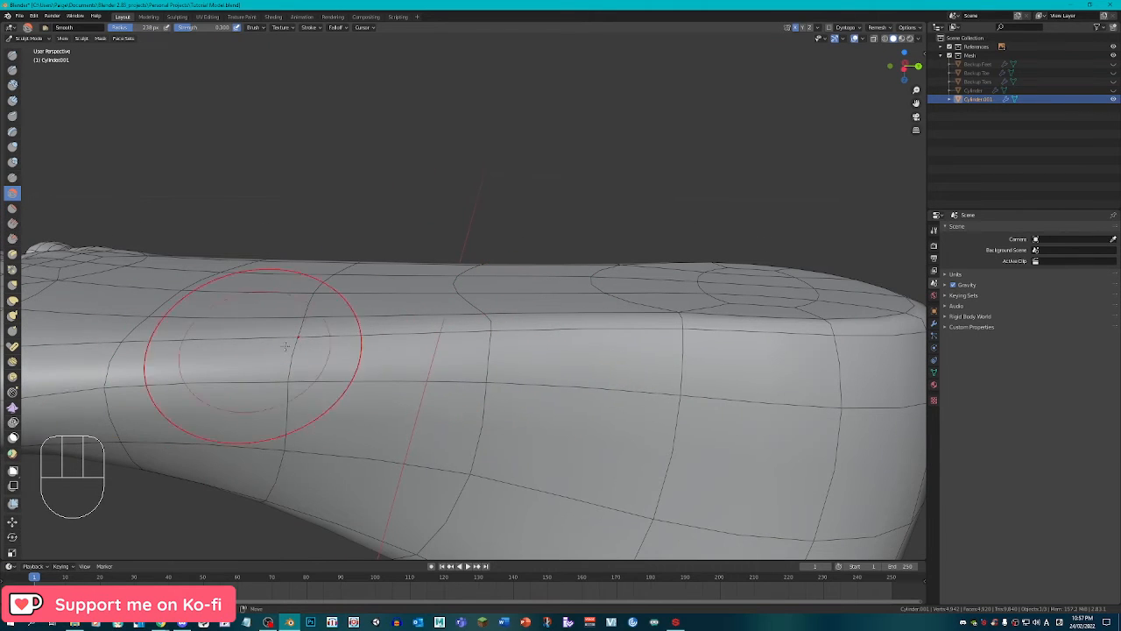
pyautogui.moveTo(617, 368); pyautogui.dragTo(710, 361)
pyautogui.moveTo(710, 354); pyautogui.dragTo(568, 336, button='middle')
pyautogui.moveTo(681, 311); pyautogui.dragTo(513, 364, button='middle')
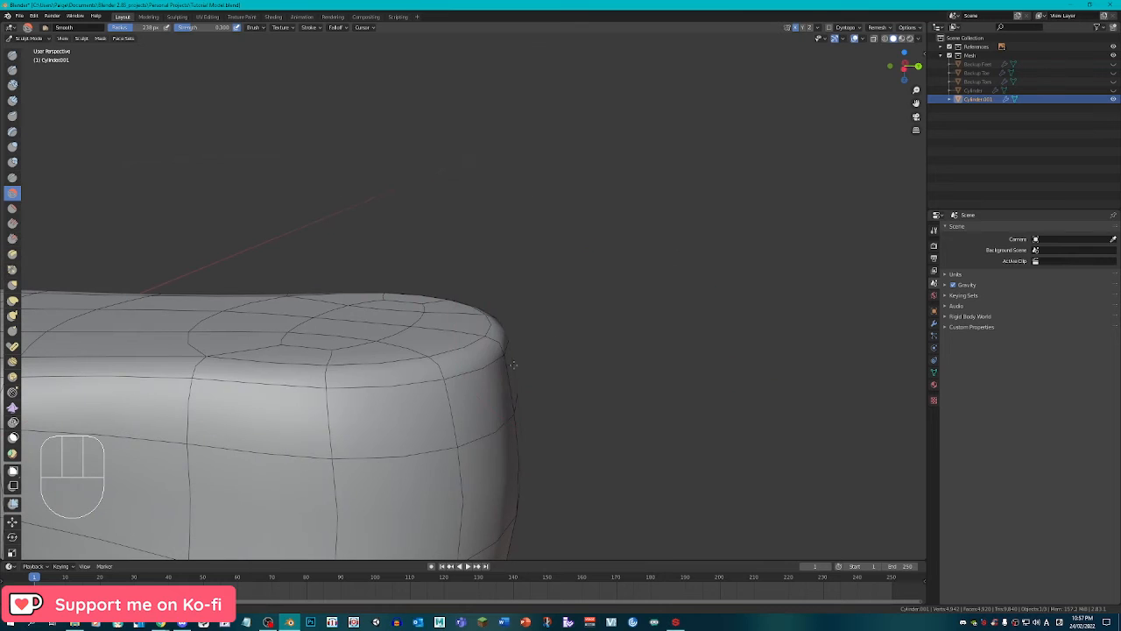
pyautogui.moveTo(569, 276); pyautogui.dragTo(488, 297, button='middle')
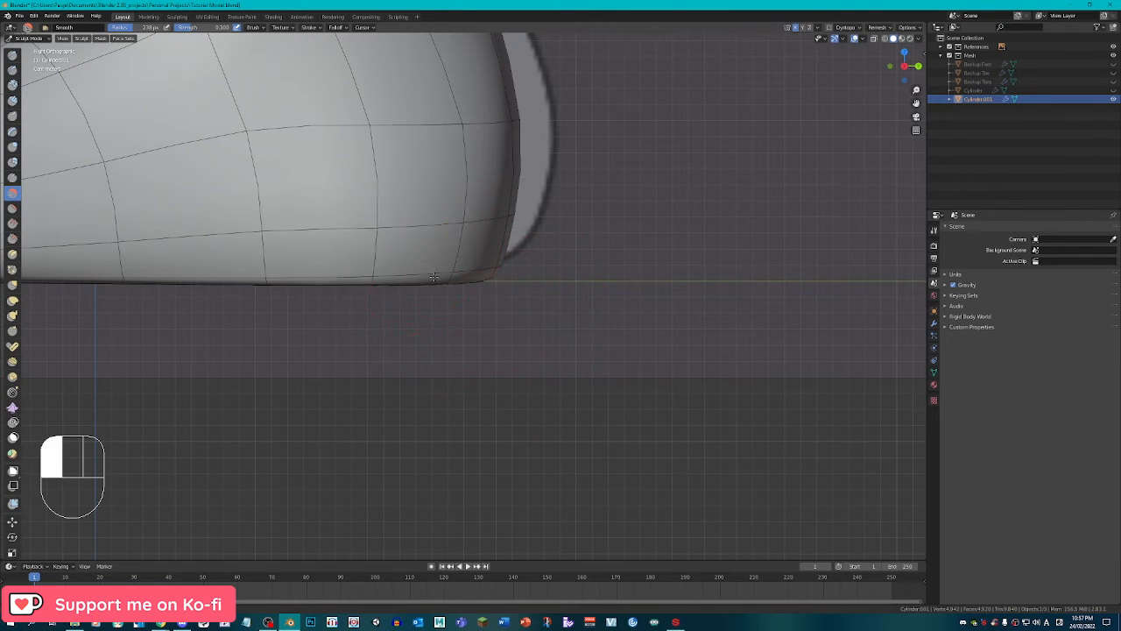
# Smooth the bottom edge of the sole from the heel toward the midfoot in the Right Orthographic view.
pyautogui.moveTo(433, 277); pyautogui.dragTo(399, 279)
pyautogui.moveTo(395, 277); pyautogui.dragTo(306, 280)
pyautogui.keyDown('shift'); pyautogui.moveTo(307, 283); pyautogui.dragTo(584, 325, button='middle'); pyautogui.keyUp('shift')
pyautogui.moveTo(581, 325); pyautogui.dragTo(584, 325)
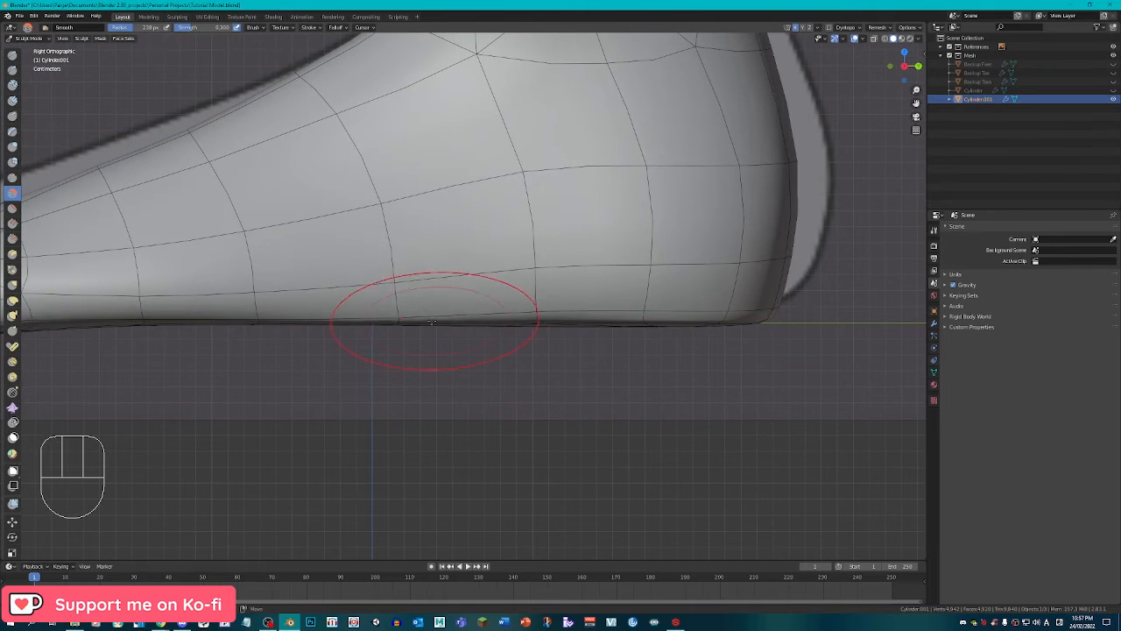
pyautogui.keyDown('shift'); pyautogui.moveTo(290, 320); pyautogui.dragTo(351, 344, button='middle'); pyautogui.keyUp('shift')
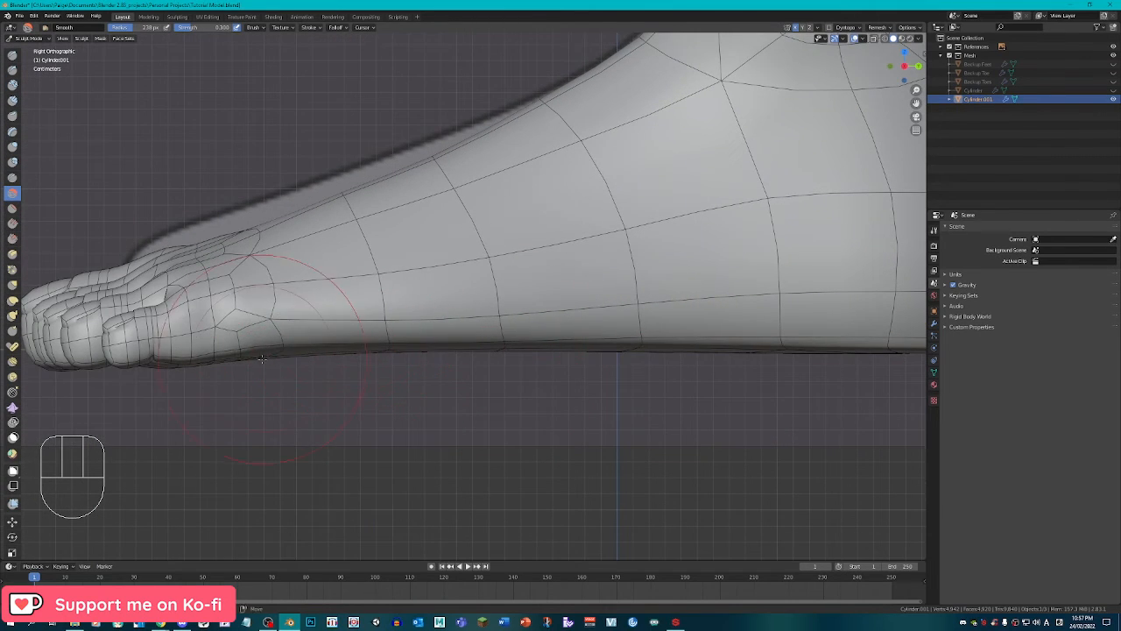
pyautogui.keyDown('shift'); pyautogui.moveTo(261, 359); pyautogui.dragTo(414, 368, button='middle'); pyautogui.keyUp('shift')
# In Edit Mode, circle-select the toes and forefoot through the mesh using X-ray, and rotate them to level with the ground line.
pyautogui.press('Tab')
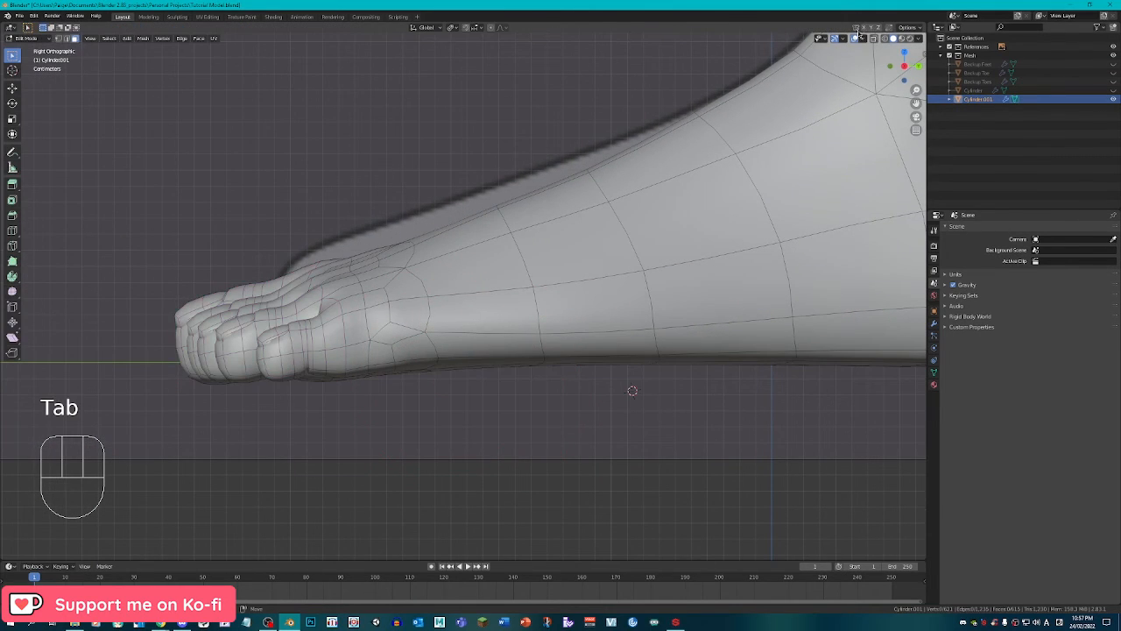
pyautogui.press('c')
pyautogui.moveTo(205, 275); pyautogui.dragTo(313, 280)
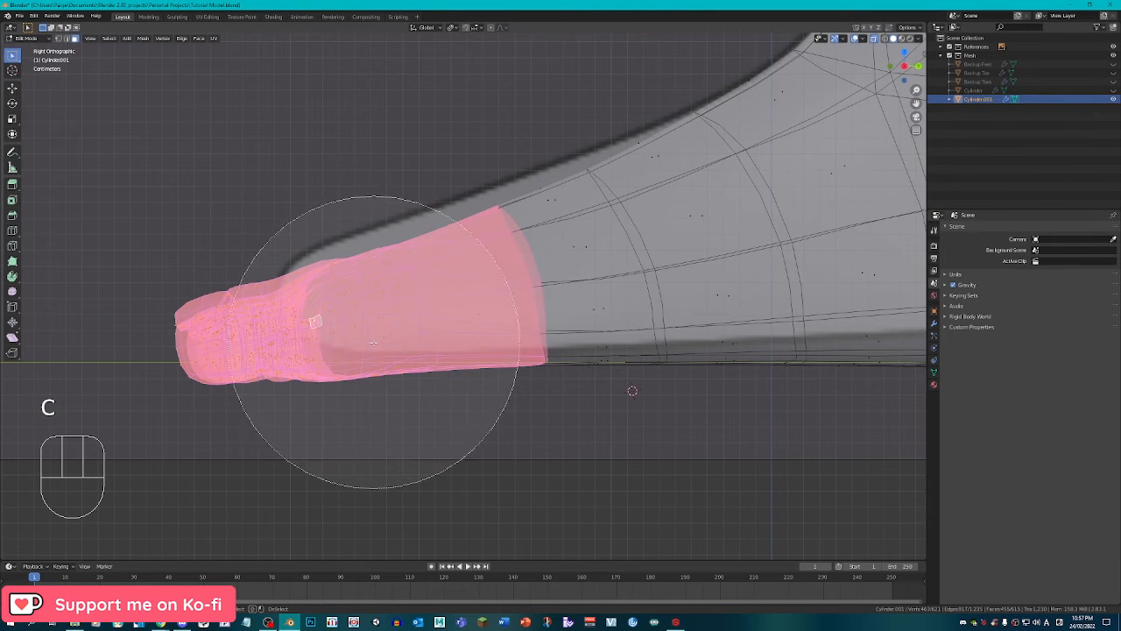
pyautogui.press('r')
pyautogui.click(559, 293)
pyautogui.press('g')
pyautogui.click(563, 281)
pyautogui.press('r')
pyautogui.click(564, 289)
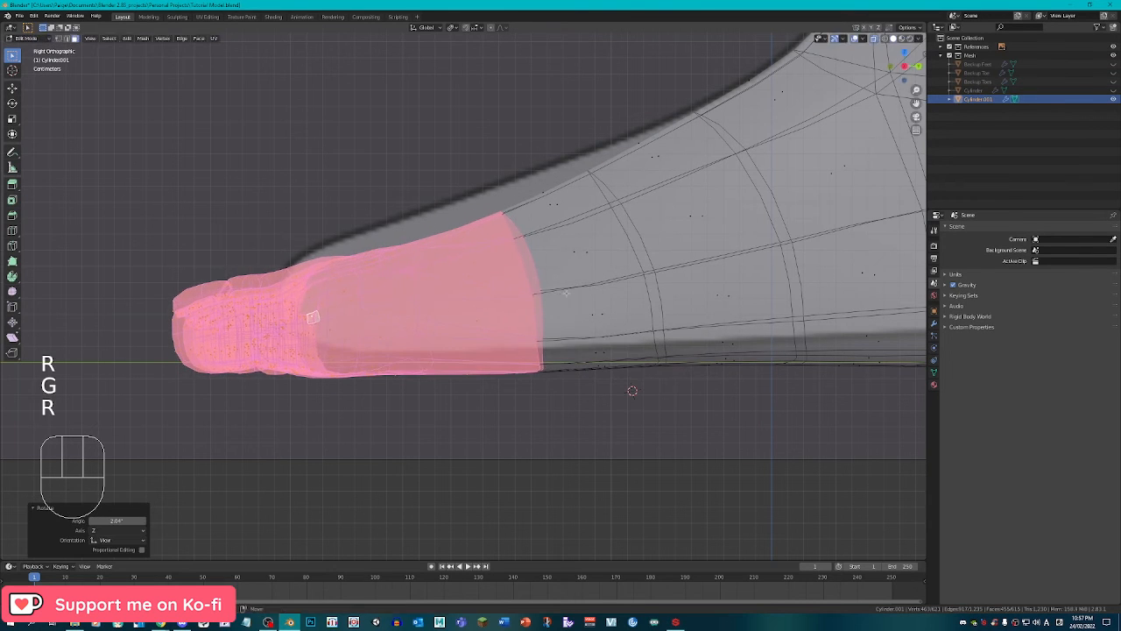
# Raise the selected forefoot to the ground line, fine-tune its rotation and position, and turn off X-ray.
pyautogui.press('g')
pyautogui.click(569, 281)
pyautogui.press('r')
pyautogui.click(574, 282)
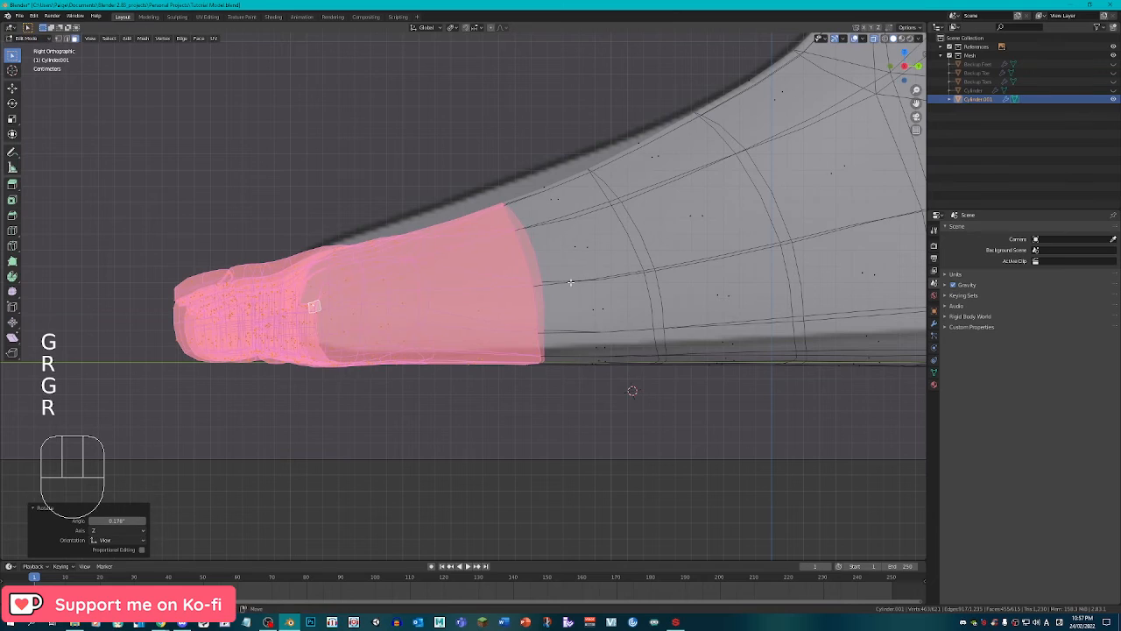
pyautogui.press('g')
pyautogui.click(566, 281)
pyautogui.click(874, 39)
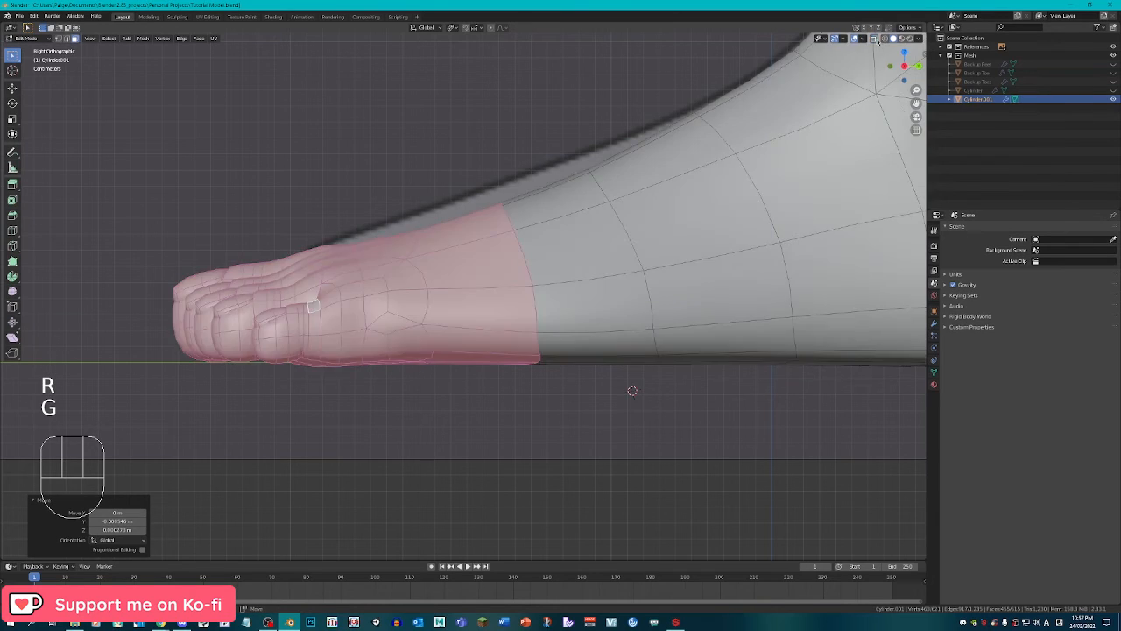
# Return to Sculpt Mode and smooth the inner side of the foot from behind the big toe along the arch.
pyautogui.moveTo(368, 337)
pyautogui.mouseDown(button='middle')
pyautogui.moveTo(429, 350)
pyautogui.moveTo(388, 352)
pyautogui.mouseUp(button='middle')
pyautogui.press('Tab')
pyautogui.moveTo(382, 361)
pyautogui.mouseDown(button='middle')
pyautogui.moveTo(390, 391)
pyautogui.moveTo(498, 354)
pyautogui.moveTo(559, 345)
pyautogui.moveTo(555, 362)
pyautogui.mouseUp(button='middle')
pyautogui.scroll(2, 554, 363)
pyautogui.press('Tab')
pyautogui.press('Tab')
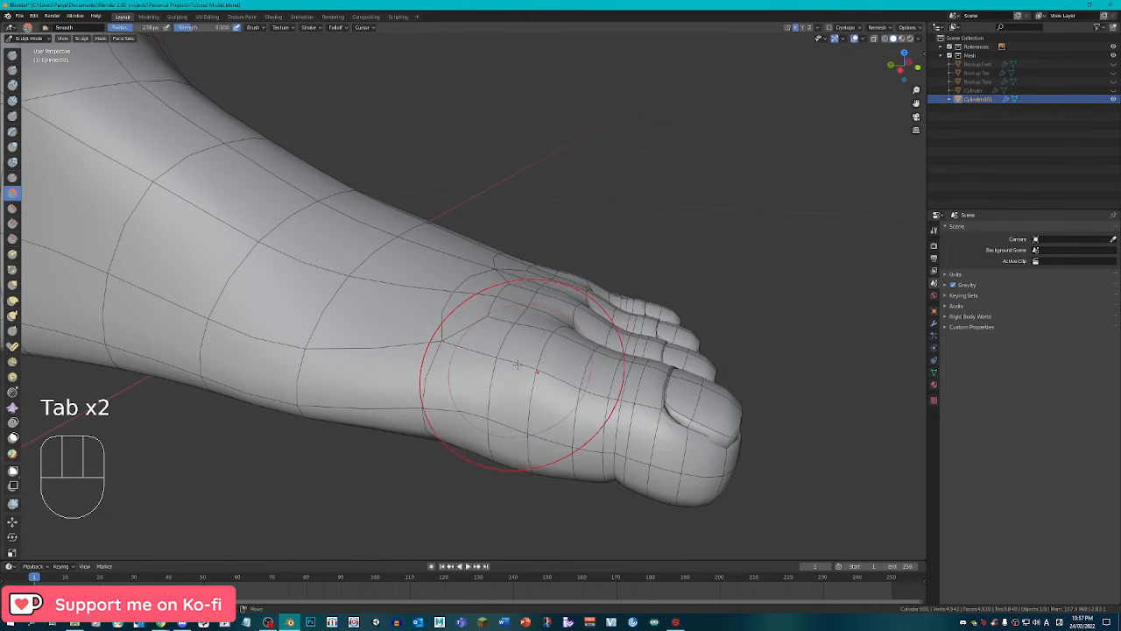
pyautogui.moveTo(512, 366); pyautogui.dragTo(589, 297, button='middle')
pyautogui.moveTo(590, 297); pyautogui.dragTo(245, 284)
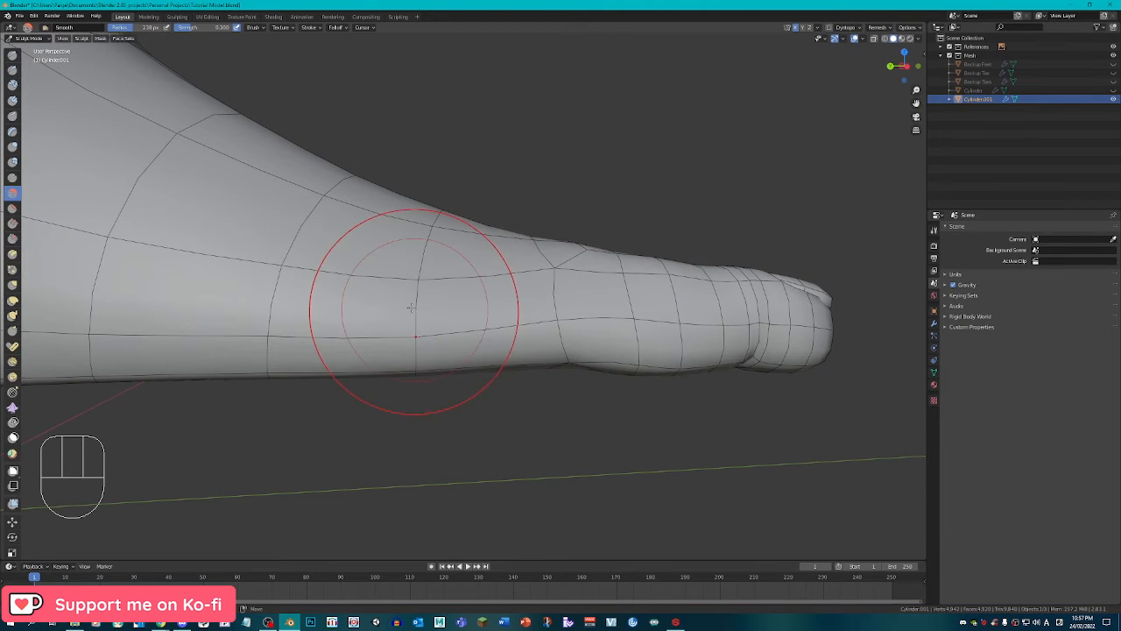
# Inflate the inner side of the foot along the arch with the Inflate/Deflate brush, and enlarge the brush radius to 325 px.
pyautogui.click(12, 146)
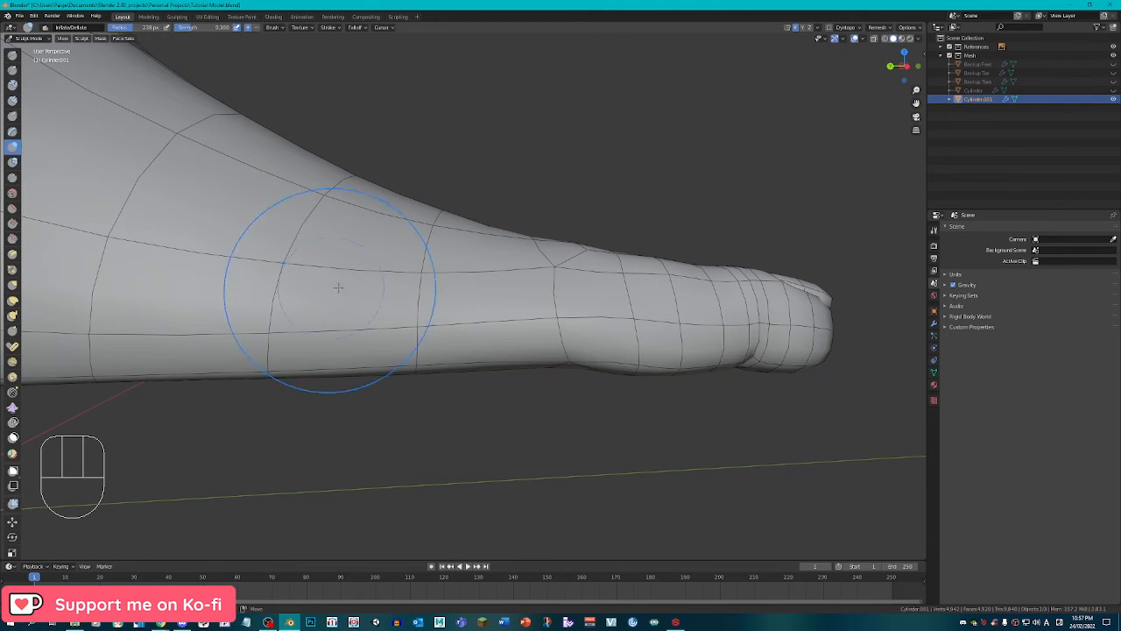
pyautogui.moveTo(563, 327); pyautogui.dragTo(298, 328)
pyautogui.moveTo(185, 316)
pyautogui.mouseDown()
pyautogui.moveTo(515, 310)
pyautogui.moveTo(293, 310)
pyautogui.mouseUp()
pyautogui.moveTo(284, 309)
pyautogui.keyDown('shift'); pyautogui.mouseDown(button='middle')
pyautogui.moveTo(321, 341)
pyautogui.moveTo(416, 376)
pyautogui.mouseUp(button='middle'); pyautogui.keyUp('shift')
pyautogui.moveTo(585, 350); pyautogui.dragTo(369, 327)
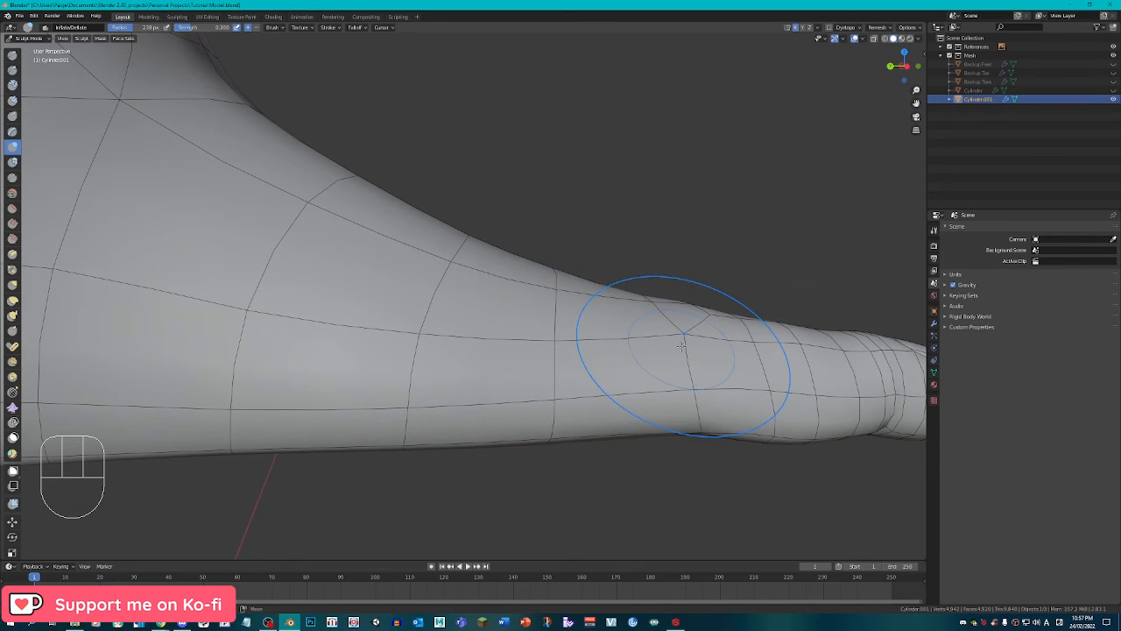
pyautogui.moveTo(615, 342); pyautogui.dragTo(543, 362)
pyautogui.scroll(-1, 662, 390)
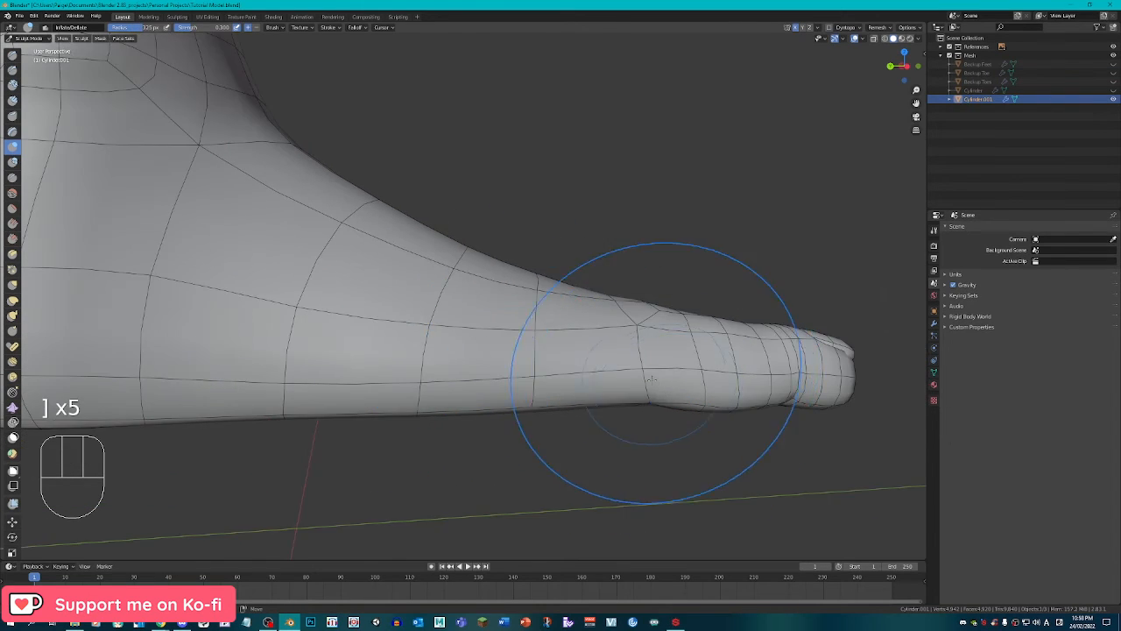
pyautogui.moveTo(658, 373); pyautogui.dragTo(638, 361, button='middle')
# Smooth the underside of the ball behind the big toe with the Smooth brush at a 325 px radius.
pyautogui.click(12, 192)
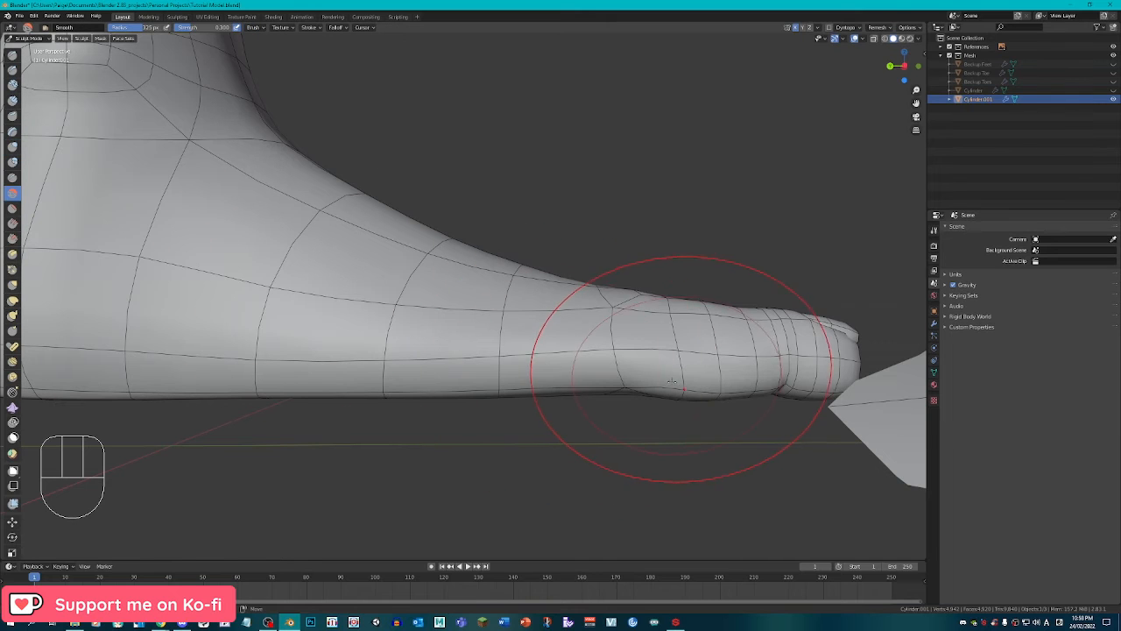
pyautogui.moveTo(673, 381)
pyautogui.mouseDown()
pyautogui.moveTo(701, 386)
pyautogui.moveTo(705, 403)
pyautogui.moveTo(683, 390)
pyautogui.moveTo(697, 390)
pyautogui.mouseUp()
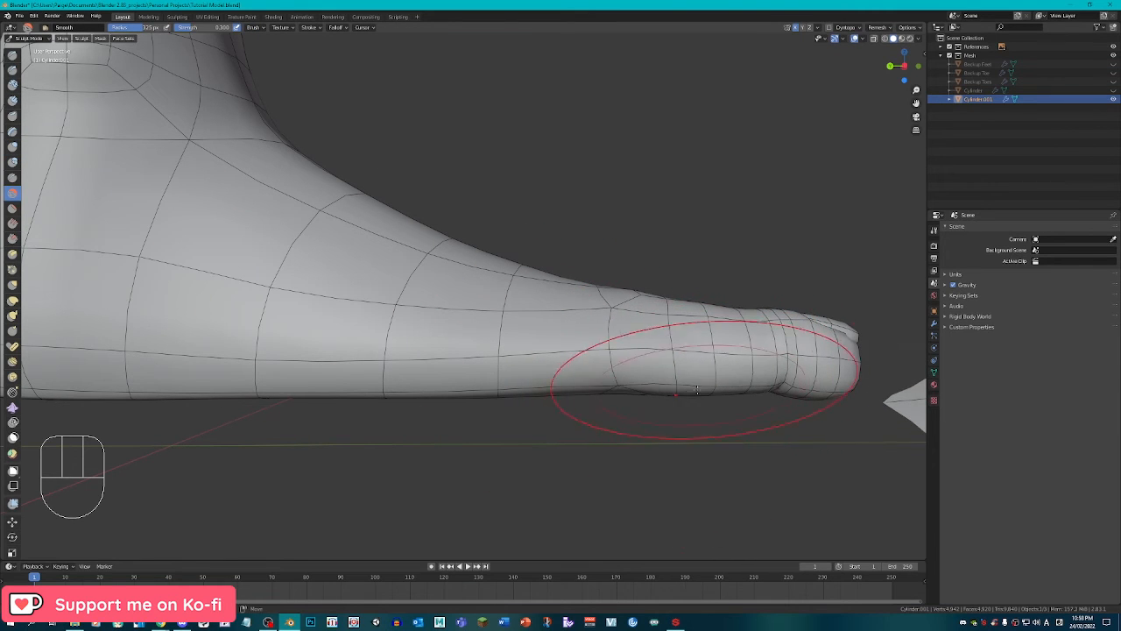
pyautogui.moveTo(698, 390); pyautogui.dragTo(736, 388, button='middle')
# Switch to Edit Mode and select all the nail faces of the big toe and second toe.
pyautogui.press('Tab')
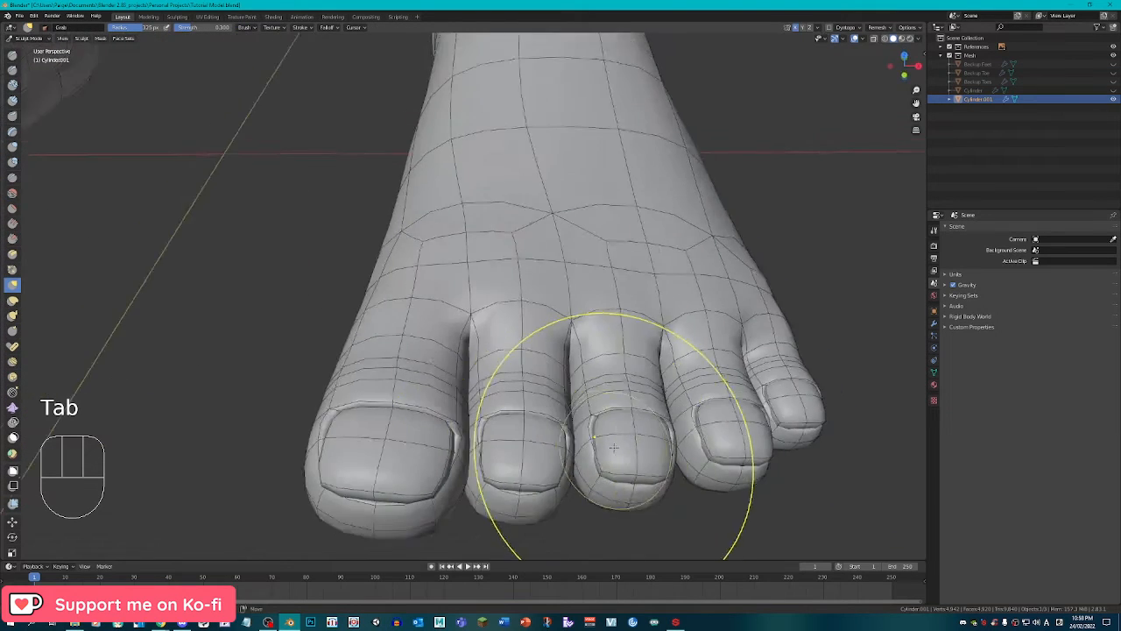
pyautogui.moveTo(616, 450)
pyautogui.mouseDown(button='middle')
pyautogui.moveTo(601, 477)
pyautogui.moveTo(590, 465)
pyautogui.moveTo(608, 415)
pyautogui.moveTo(530, 386)
pyautogui.mouseUp(button='middle')
pyautogui.press('Tab')
pyautogui.scroll(1, 604, 416)
pyautogui.keyDown('shift'); pyautogui.click(362, 386); pyautogui.keyUp('shift')
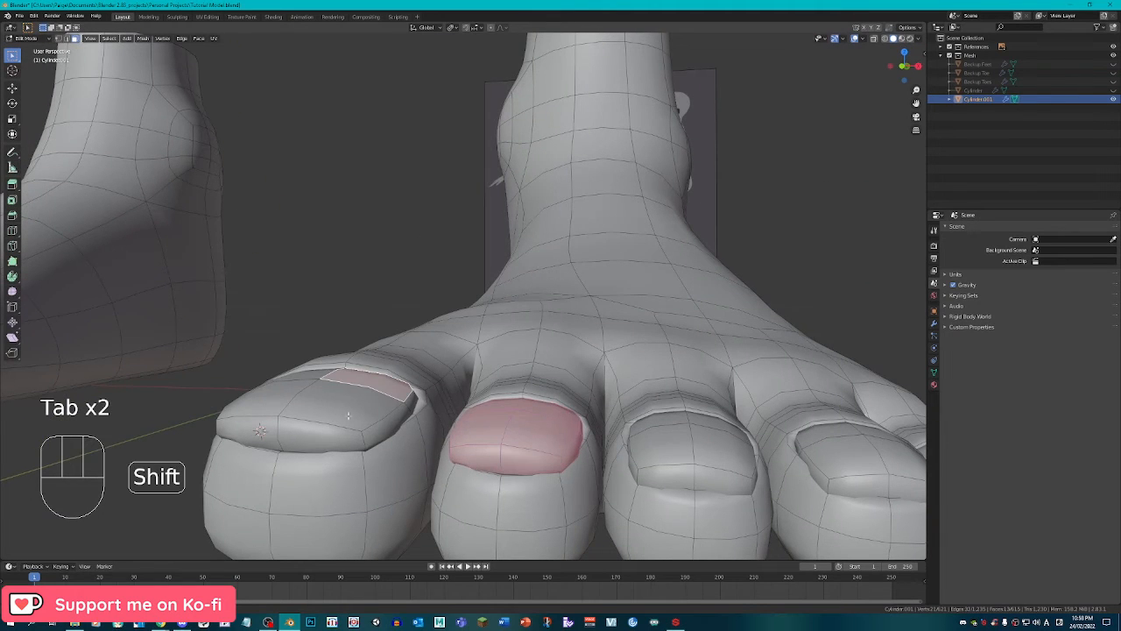
pyautogui.keyDown('shift'); pyautogui.rightClick(349, 416); pyautogui.keyUp('shift')
pyautogui.keyDown('shift'); pyautogui.rightClick(291, 398); pyautogui.keyUp('shift')
pyautogui.keyDown('shift'); pyautogui.rightClick(309, 375); pyautogui.keyUp('shift')
pyautogui.hotkey('ctrl', 'z')
pyautogui.keyDown('alt'); pyautogui.keyDown('shift'); pyautogui.rightClick(315, 377); pyautogui.keyUp('shift'); pyautogui.keyUp('alt')
pyautogui.hotkey('ctrl', 'z')
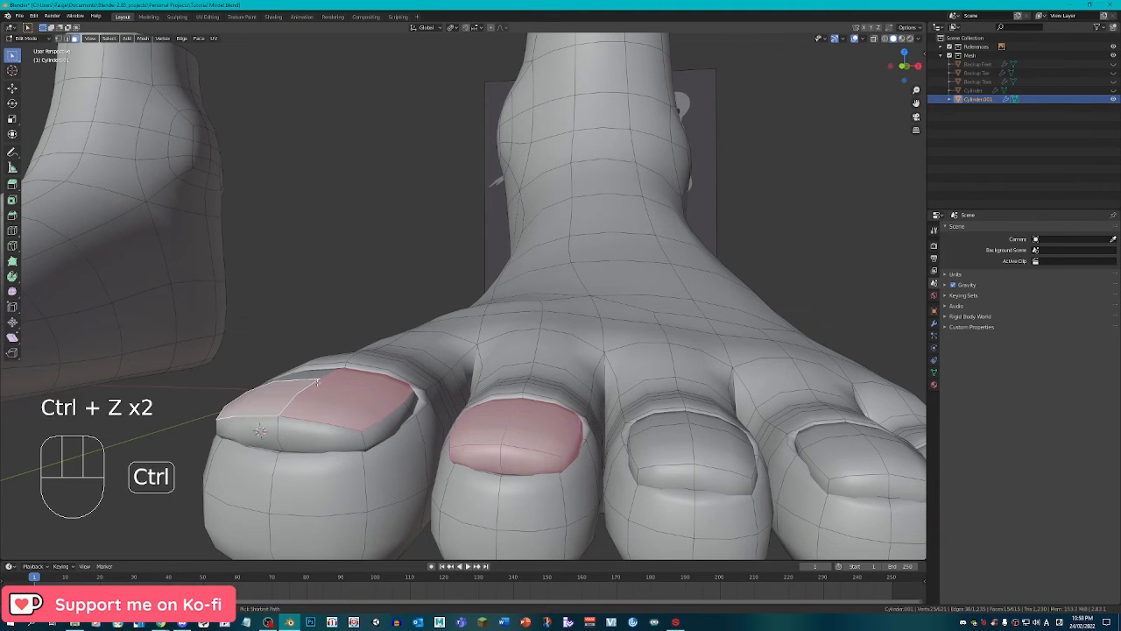
pyautogui.keyDown('shift'); pyautogui.click(322, 405); pyautogui.keyUp('shift')
pyautogui.hotkey('ctrl', 'z')
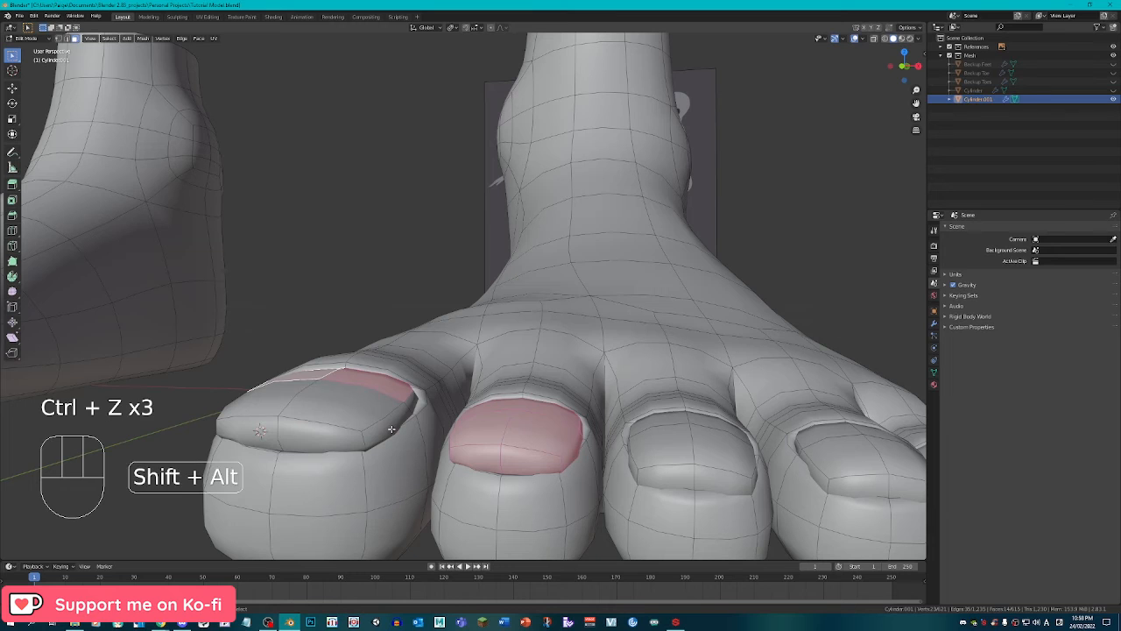
pyautogui.hotkey('ctrl', 'z')
pyautogui.moveTo(395, 435); pyautogui.dragTo(584, 430, button='middle')
# Add the nail faces of the third toe to the selection.
pyautogui.keyDown('shift'); pyautogui.rightClick(585, 431); pyautogui.keyUp('shift')
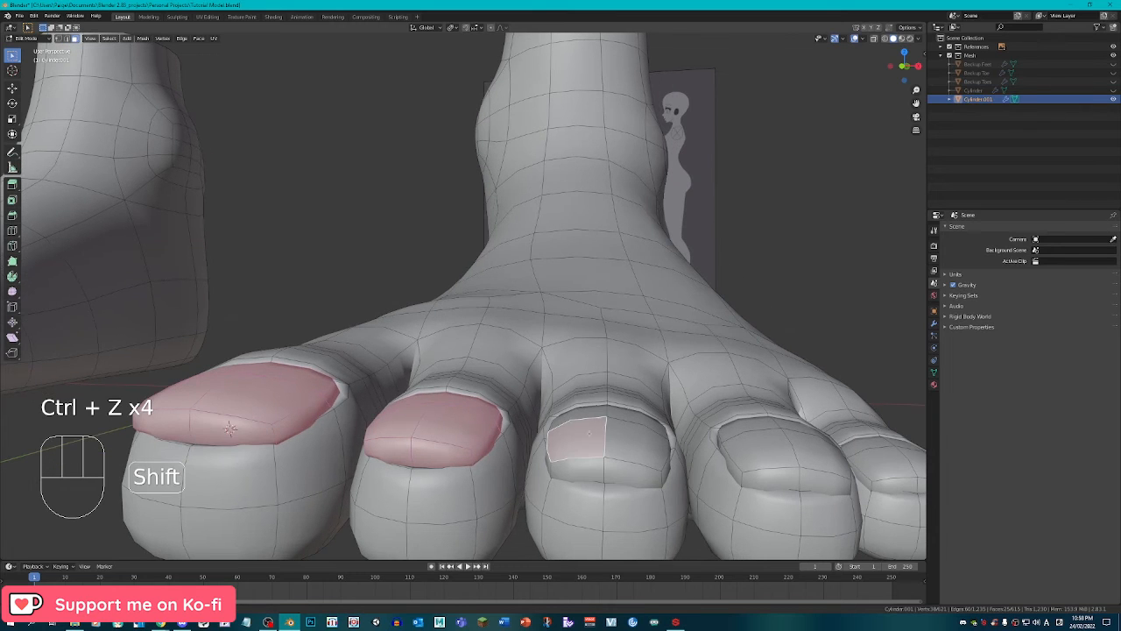
pyautogui.keyDown('shift'); pyautogui.rightClick(591, 412); pyautogui.keyUp('shift')
pyautogui.keyDown('shift'); pyautogui.rightClick(629, 414); pyautogui.keyUp('shift')
pyautogui.keyDown('shift'); pyautogui.rightClick(632, 440); pyautogui.keyUp('shift')
pyautogui.keyDown('alt'); pyautogui.keyDown('shift'); pyautogui.rightClick(630, 467); pyautogui.keyUp('shift'); pyautogui.keyUp('alt')
pyautogui.hotkey('ctrl', 'z')
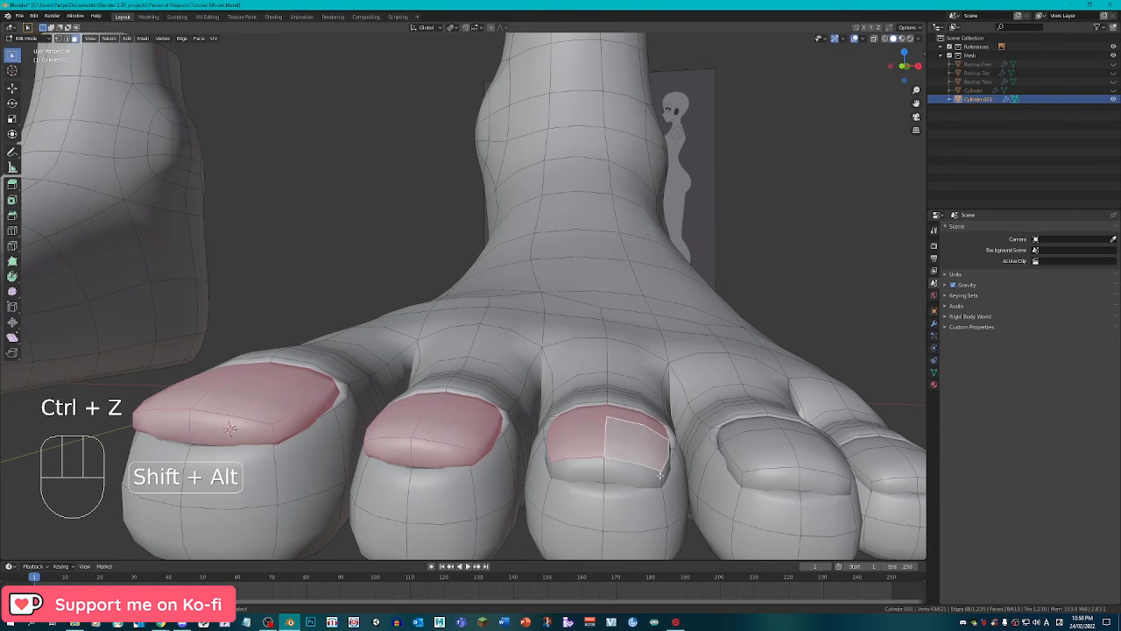
# Add the nail faces of the fourth toe and the little toe to the selection.
pyautogui.moveTo(786, 423); pyautogui.dragTo(598, 396, button='middle')
pyautogui.keyDown('shift'); pyautogui.rightClick(541, 395); pyautogui.keyUp('shift')
pyautogui.keyDown('shift'); pyautogui.rightClick(570, 405); pyautogui.keyUp('shift')
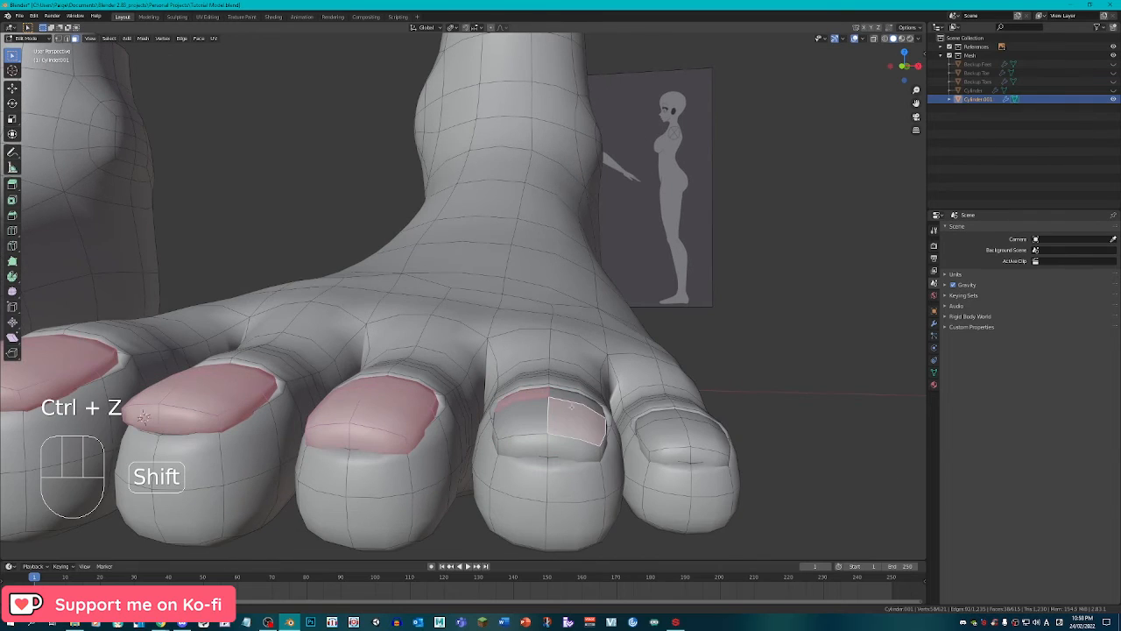
pyautogui.keyDown('shift'); pyautogui.rightClick(534, 411); pyautogui.keyUp('shift')
pyautogui.keyDown('shift'); pyautogui.rightClick(574, 399); pyautogui.keyUp('shift')
pyautogui.keyDown('shift'); pyautogui.click(575, 443); pyautogui.keyUp('shift')
pyautogui.hotkey('ctrl', 'z')
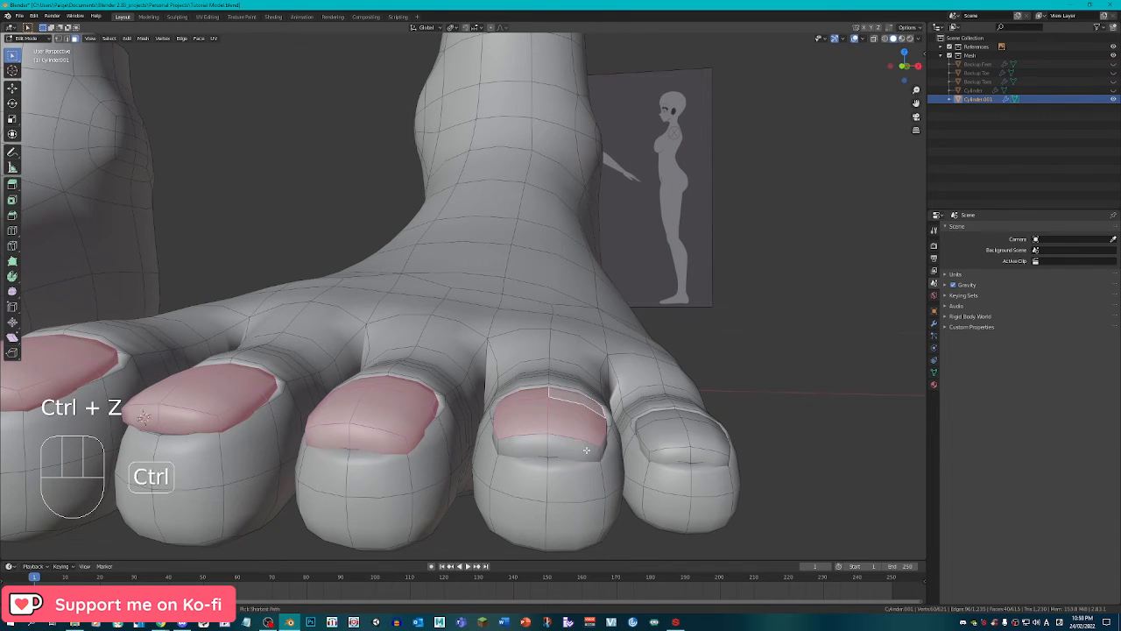
pyautogui.keyDown('shift'); pyautogui.click(692, 438); pyautogui.keyUp('shift')
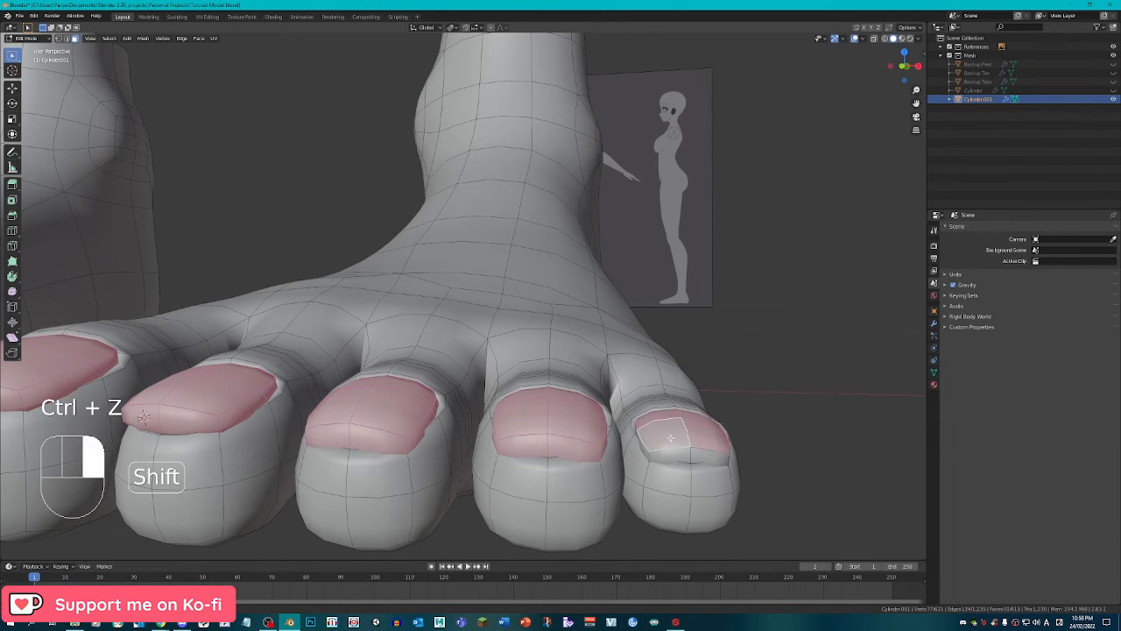
pyautogui.keyDown('alt'); pyautogui.keyDown('shift'); pyautogui.click(683, 457); pyautogui.keyUp('shift'); pyautogui.keyUp('alt')
pyautogui.hotkey('ctrl', 'z')
pyautogui.keyDown('alt'); pyautogui.keyDown('shift'); pyautogui.click(690, 455); pyautogui.keyUp('shift'); pyautogui.keyUp('alt')
pyautogui.scroll(-2, 705, 424)
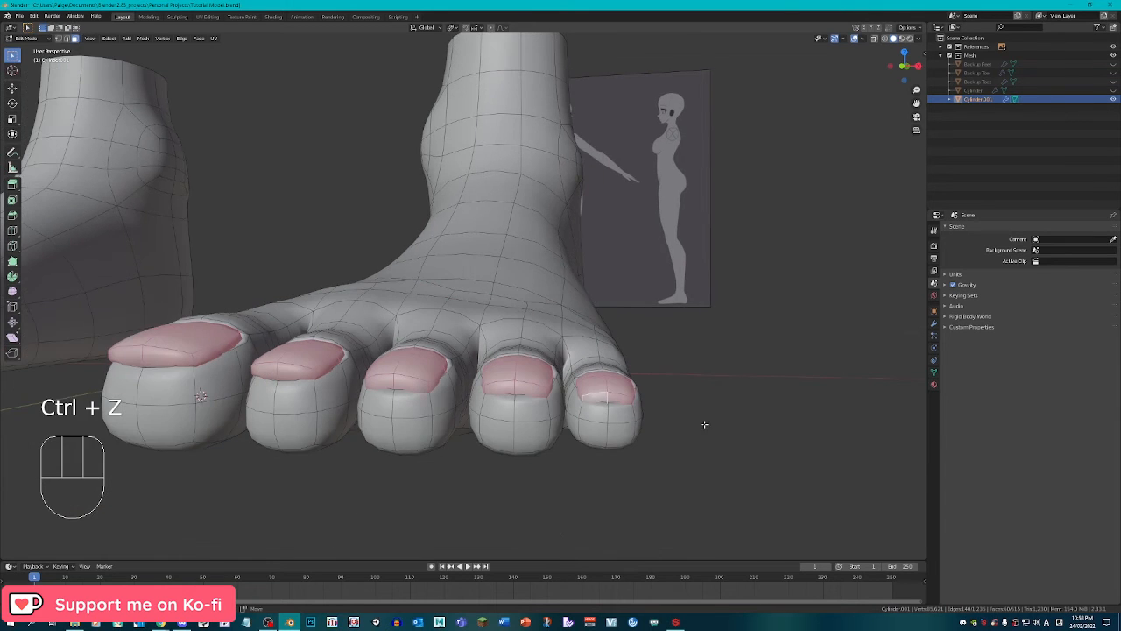
# Adjust how far the five selected toenails sit from the toes with Shrink/Fatten.
pyautogui.scroll(1, 791, 442)
pyautogui.hotkey('alt', 's')
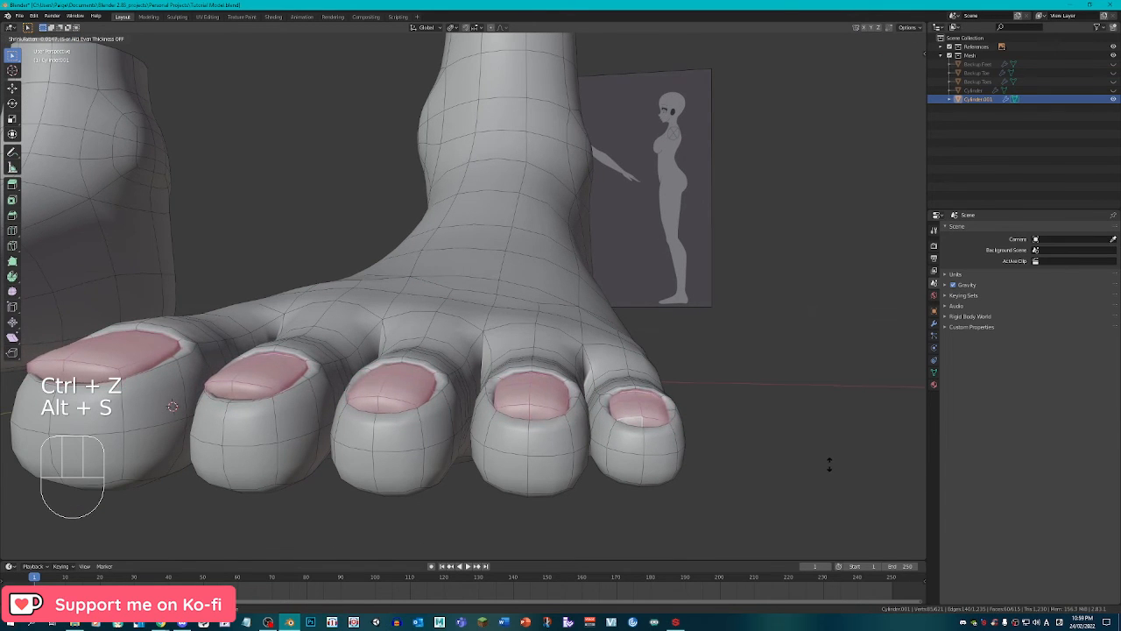
pyautogui.click(719, 447)
pyautogui.moveTo(708, 443); pyautogui.dragTo(543, 417, button='middle')
# Scale the toenail selection along X, scale it overall, and reposition it on the toes.
pyautogui.press('s')
pyautogui.press('x')
pyautogui.click(646, 466)
pyautogui.press('s')
pyautogui.click(611, 442)
pyautogui.press('g')
pyautogui.click(570, 356)
pyautogui.keyDown('alt'); pyautogui.rightClick(521, 430); pyautogui.keyUp('alt')
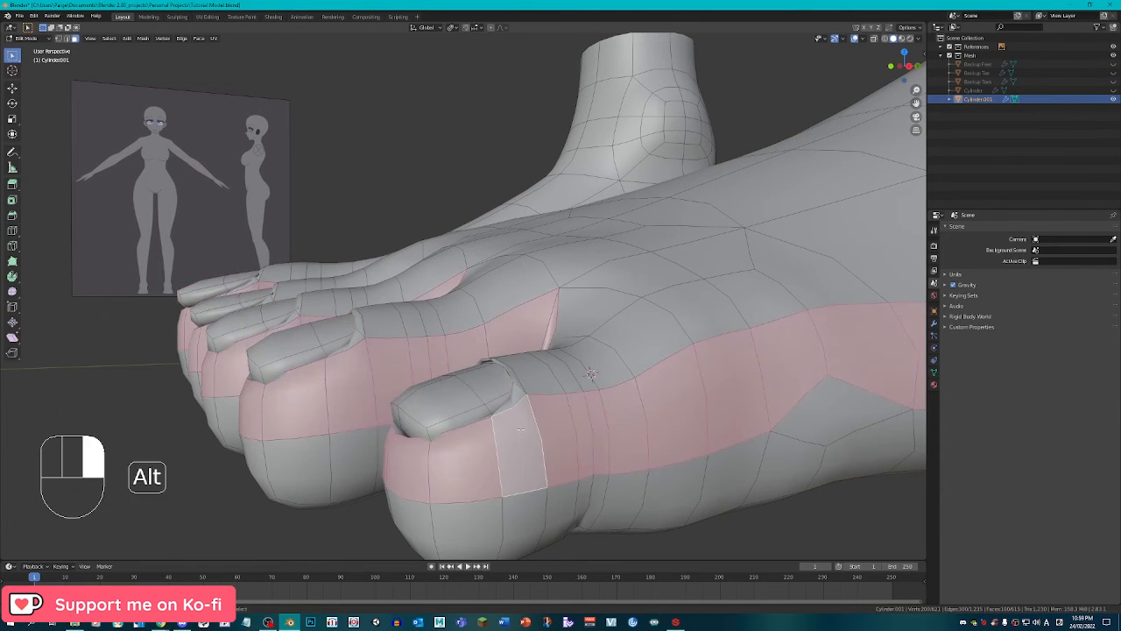
pyautogui.keyDown('alt'); pyautogui.rightClick(521, 411); pyautogui.keyUp('alt')
pyautogui.scroll(-3, 527, 409)
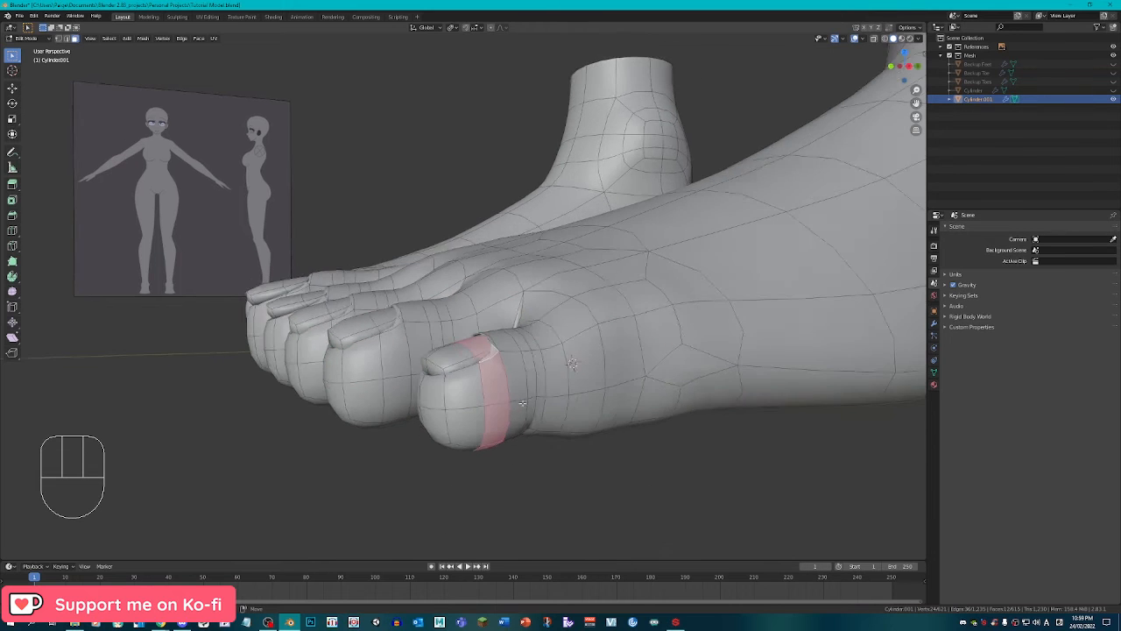
pyautogui.moveTo(528, 409); pyautogui.dragTo(643, 441, button='middle')
pyautogui.scroll(-3, 500, 416)
pyautogui.press('a')
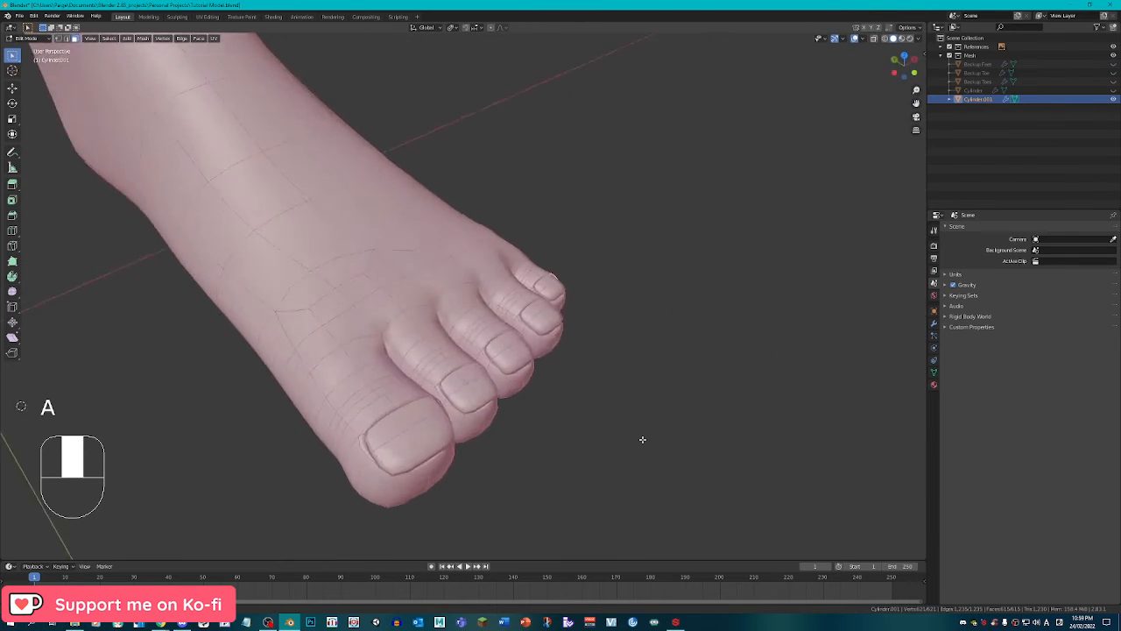
pyautogui.scroll(-2, 643, 441)
pyautogui.press('q')
pyautogui.moveTo(608, 408)
pyautogui.mouseDown(button='middle')
pyautogui.moveTo(565, 410)
pyautogui.moveTo(570, 373)
pyautogui.moveTo(583, 423)
pyautogui.mouseUp(button='middle')
pyautogui.press('Tab')
pyautogui.hotkey('ctrl', 'z')
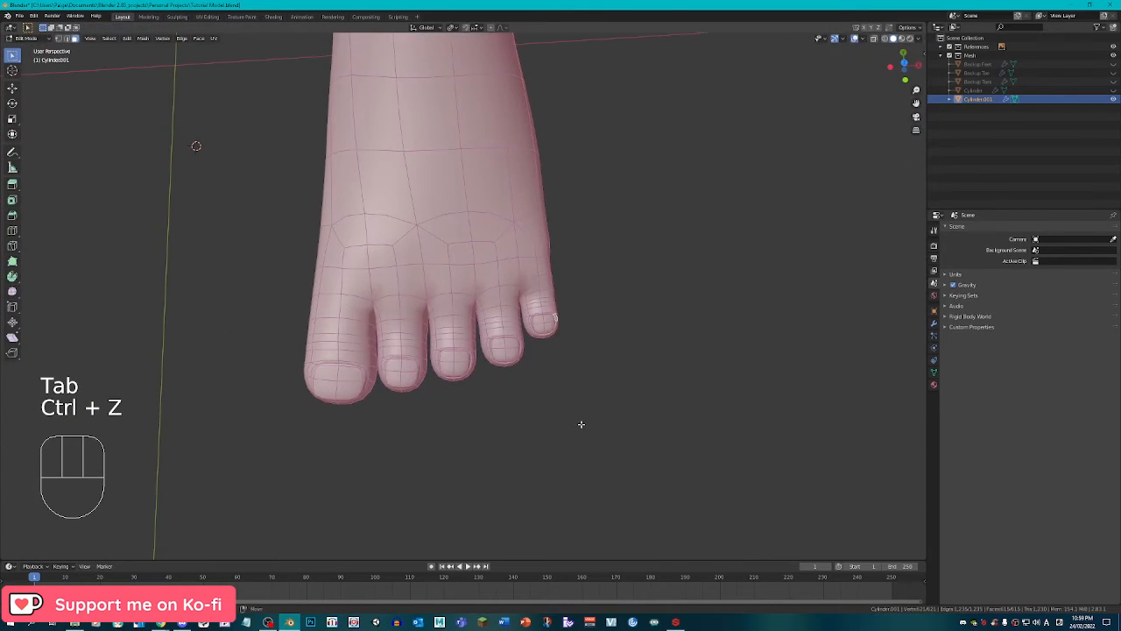
pyautogui.hotkey('ctrl', 'z')
pyautogui.scroll(-4, 587, 385)
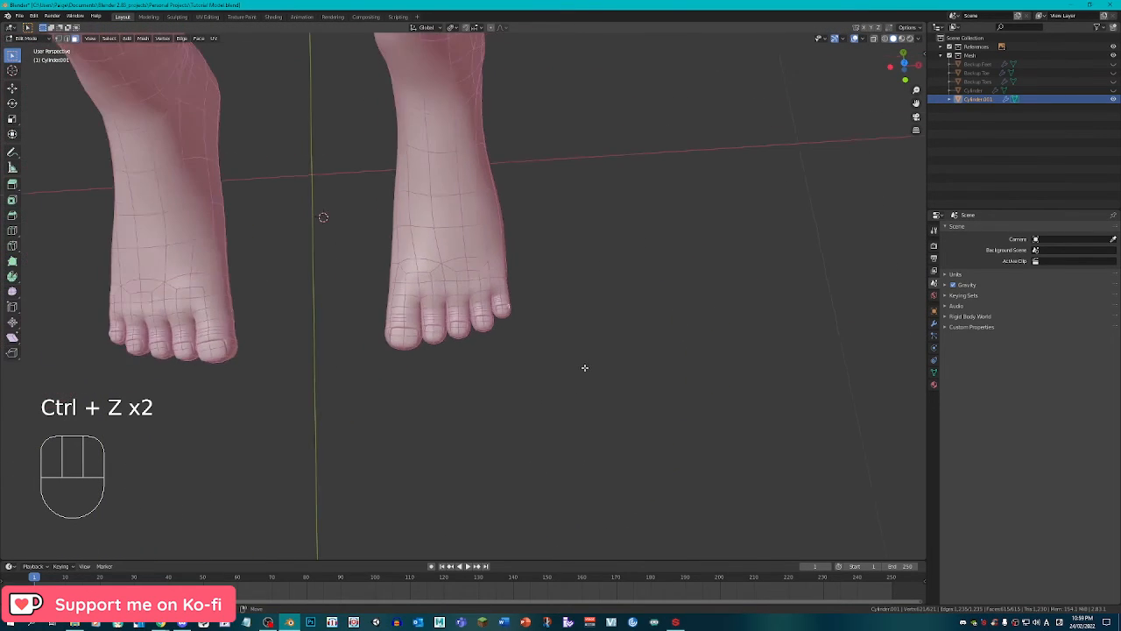
# Smooth the surfaces of all five toes in Sculpt Mode with the Smooth brush.
pyautogui.moveTo(580, 356); pyautogui.dragTo(564, 340, button='middle')
pyautogui.scroll(3, 563, 341)
pyautogui.press('Tab')
pyautogui.scroll(4, 543, 360)
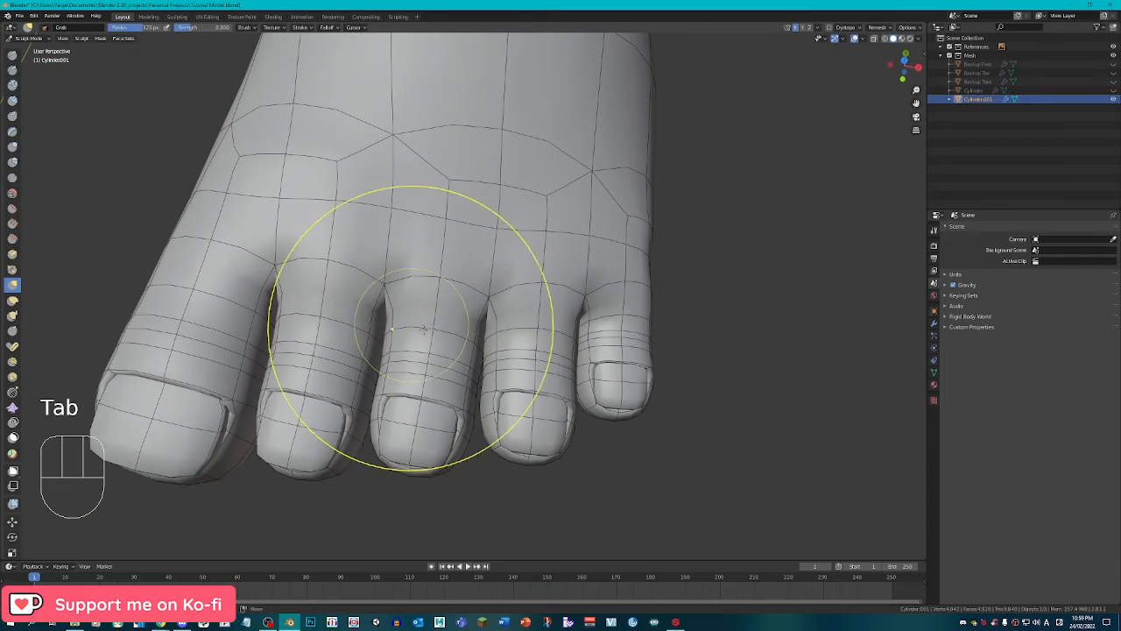
pyautogui.click(12, 193)
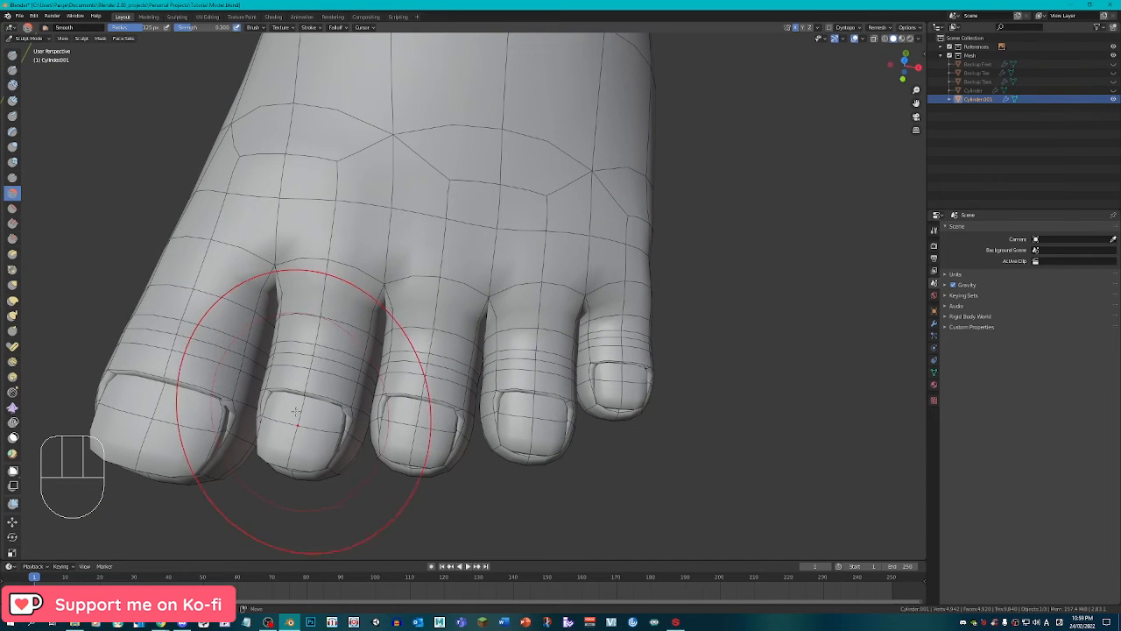
pyautogui.moveTo(333, 406)
pyautogui.mouseDown()
pyautogui.moveTo(173, 393)
pyautogui.moveTo(337, 410)
pyautogui.moveTo(410, 391)
pyautogui.moveTo(393, 415)
pyautogui.moveTo(526, 400)
pyautogui.mouseUp()
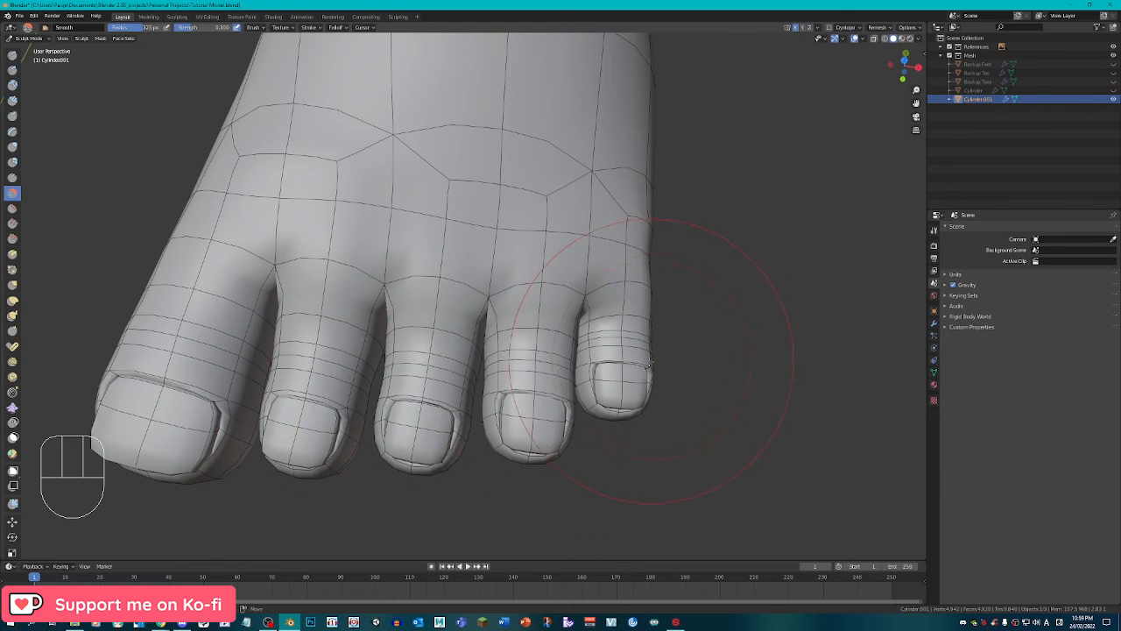
pyautogui.moveTo(652, 362); pyautogui.dragTo(588, 401)
pyautogui.moveTo(588, 400); pyautogui.dragTo(562, 401, button='middle')
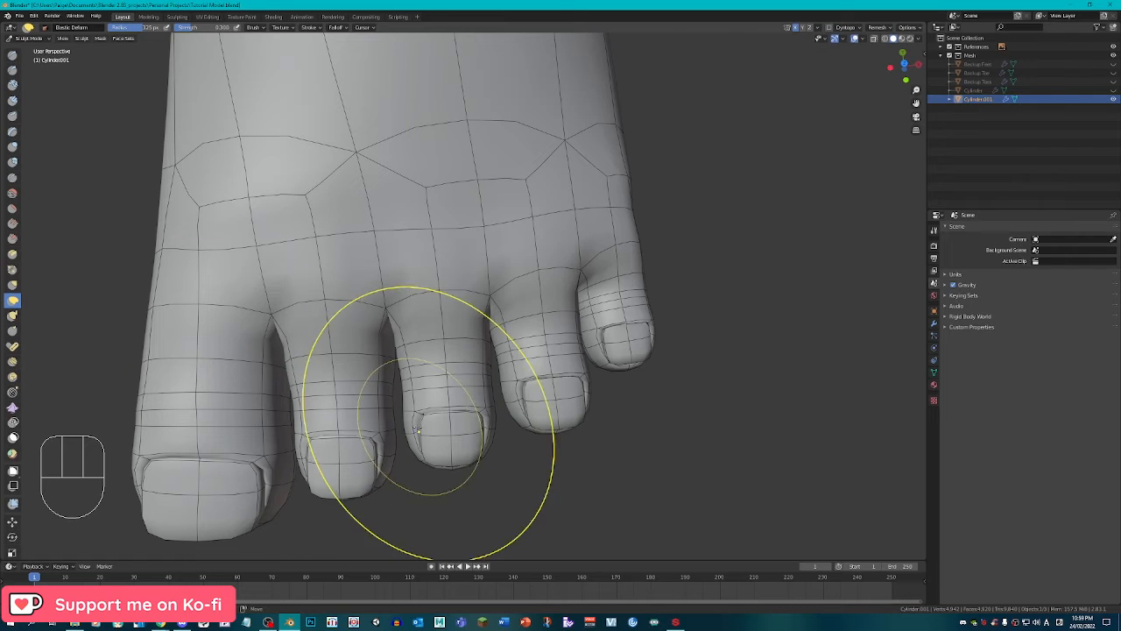
# Try reshaping the middle toes with Elastic Deform, undo it, and nudge their sides with the Grab brush instead.
pyautogui.moveTo(425, 418); pyautogui.dragTo(398, 398)
pyautogui.hotkey('ctrl', 'z')
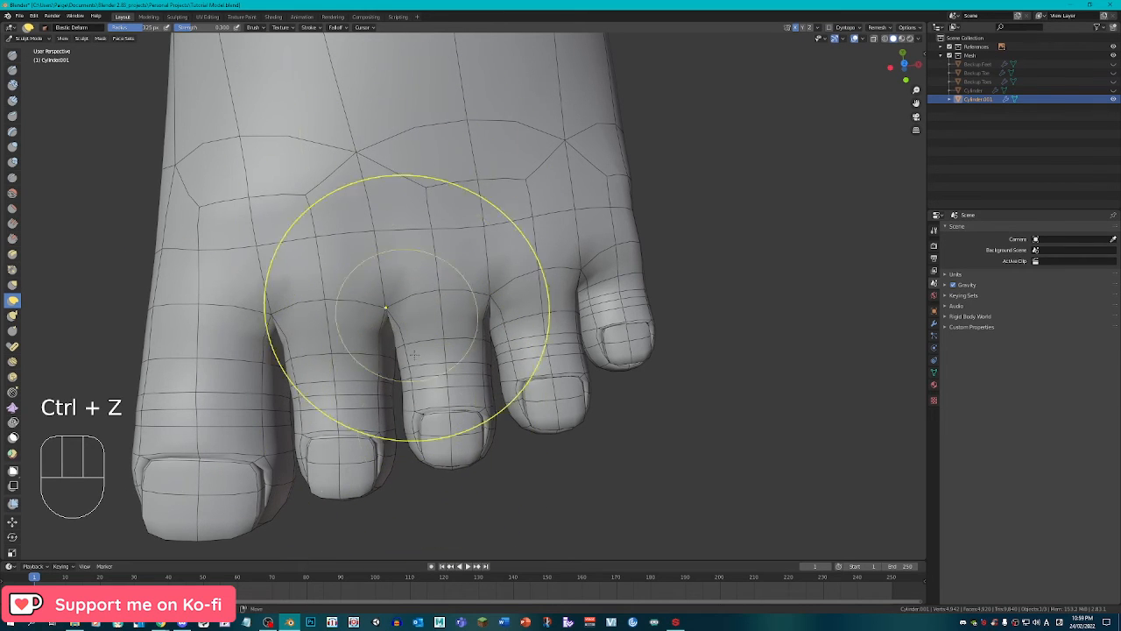
pyautogui.keyDown('shift'); pyautogui.moveTo(446, 451); pyautogui.dragTo(465, 393, button='middle'); pyautogui.keyUp('shift')
pyautogui.scroll(1, 465, 393)
pyautogui.scroll(1, 190, 309)
pyautogui.click(14, 284)
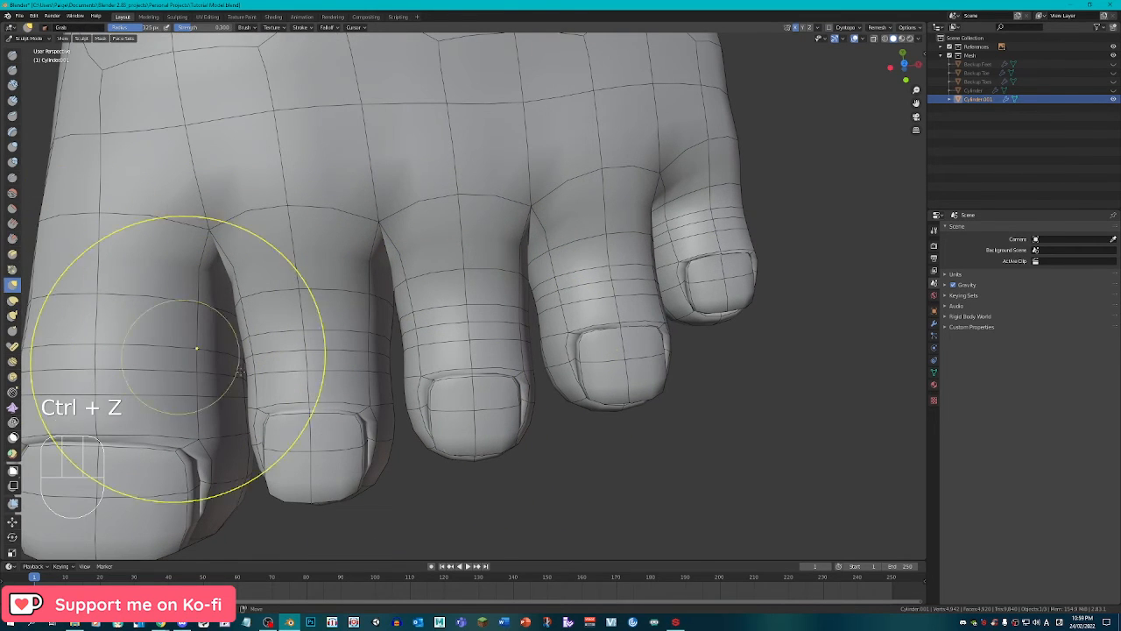
pyautogui.moveTo(439, 344); pyautogui.dragTo(433, 343)
pyautogui.moveTo(382, 348)
pyautogui.mouseDown()
pyautogui.moveTo(388, 355)
pyautogui.moveTo(102, 198)
pyautogui.mouseUp()
pyautogui.hotkey('ctrl', 'z')
# Fill out the sides of the toes with the Inflate/Deflate brush, undoing the unwanted strokes.
pyautogui.click(13, 146)
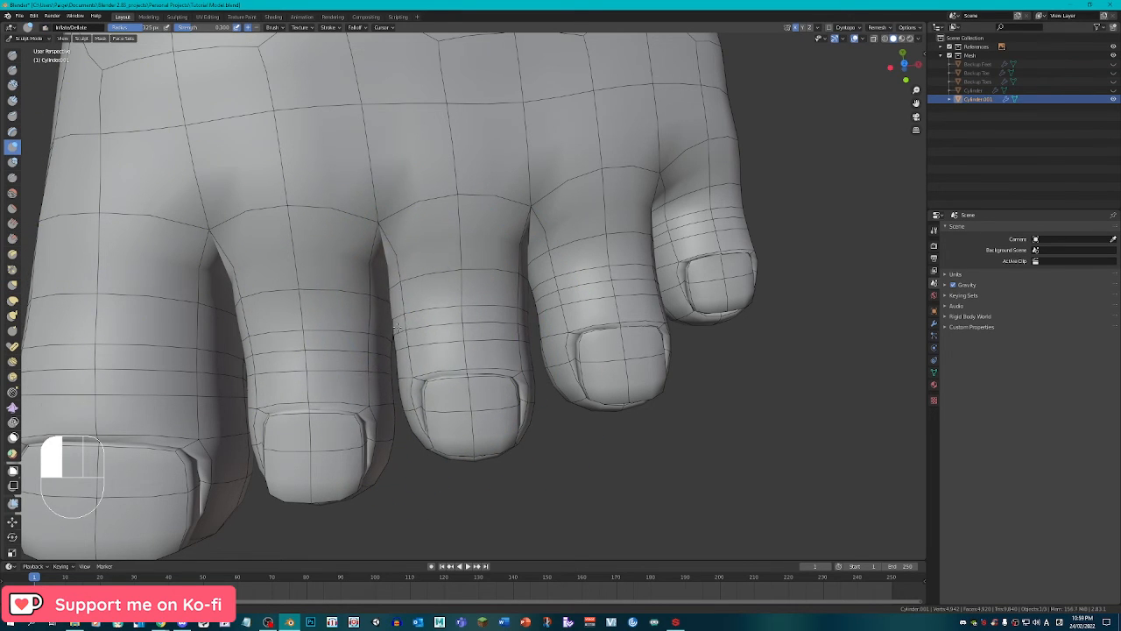
pyautogui.moveTo(382, 355); pyautogui.dragTo(526, 354, button='middle')
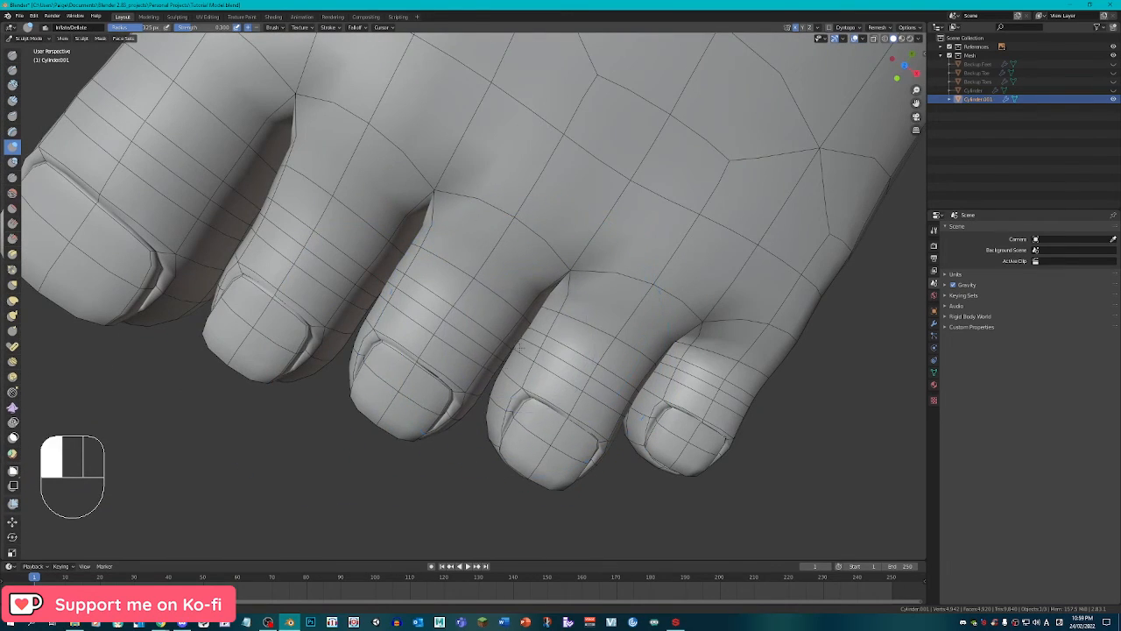
pyautogui.keyDown('shift'); pyautogui.moveTo(661, 386); pyautogui.dragTo(528, 325, button='middle'); pyautogui.keyUp('shift')
pyautogui.moveTo(505, 328); pyautogui.dragTo(501, 330)
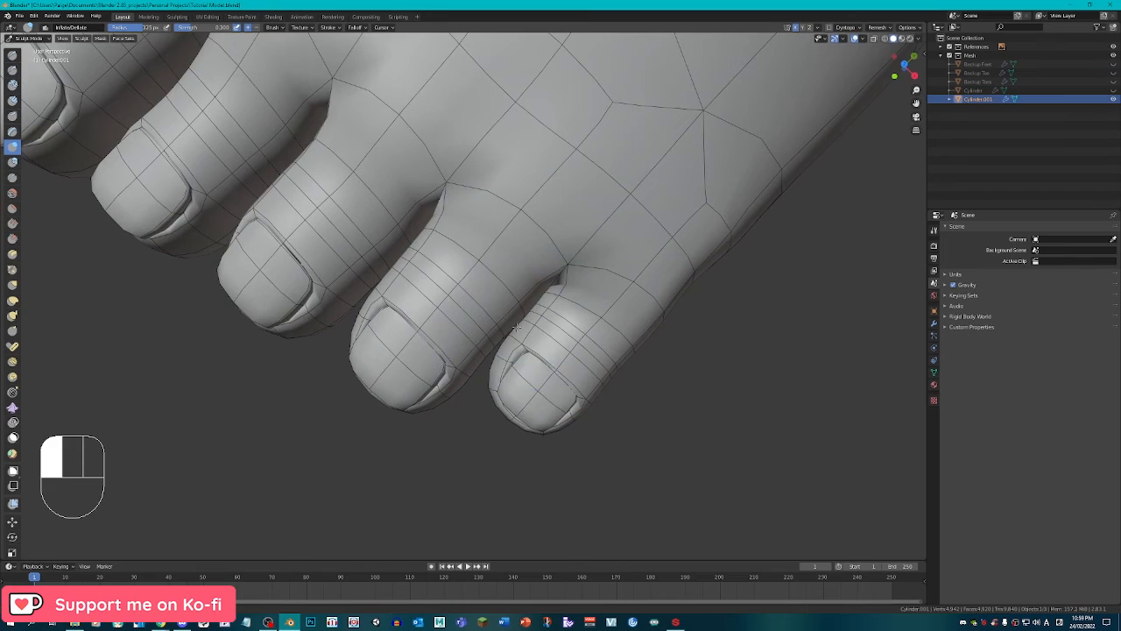
pyautogui.keyDown('shift'); pyautogui.moveTo(517, 327); pyautogui.dragTo(288, 350, button='middle'); pyautogui.keyUp('shift')
pyautogui.hotkey('ctrl', 'z')
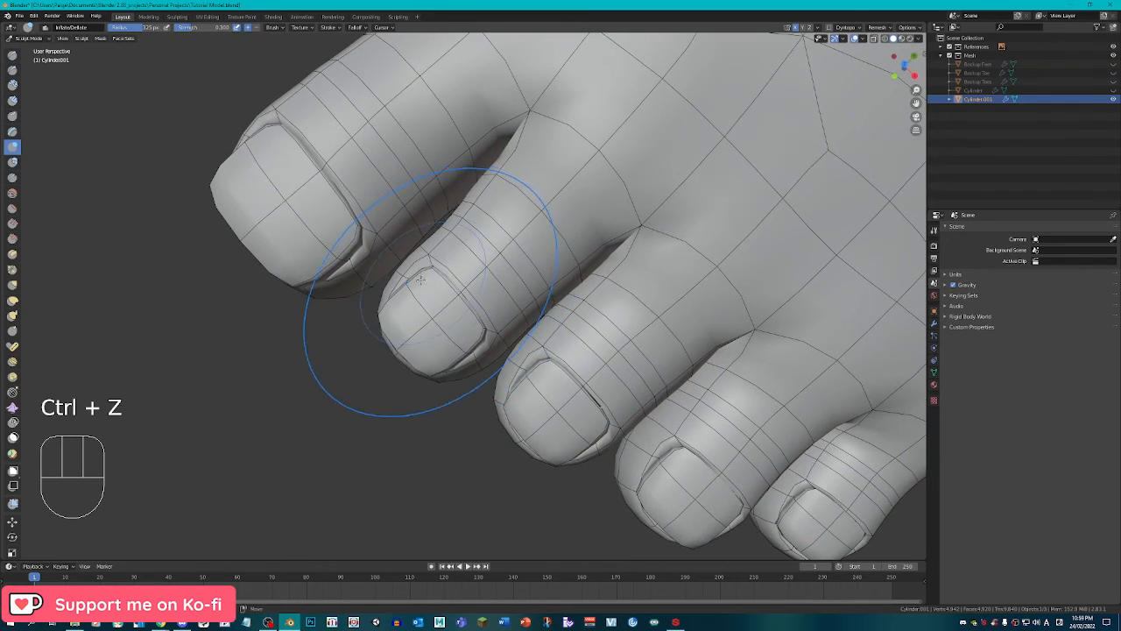
pyautogui.keyDown('alt'); pyautogui.moveTo(412, 330); pyautogui.dragTo(467, 325, button='middle'); pyautogui.keyUp('alt')
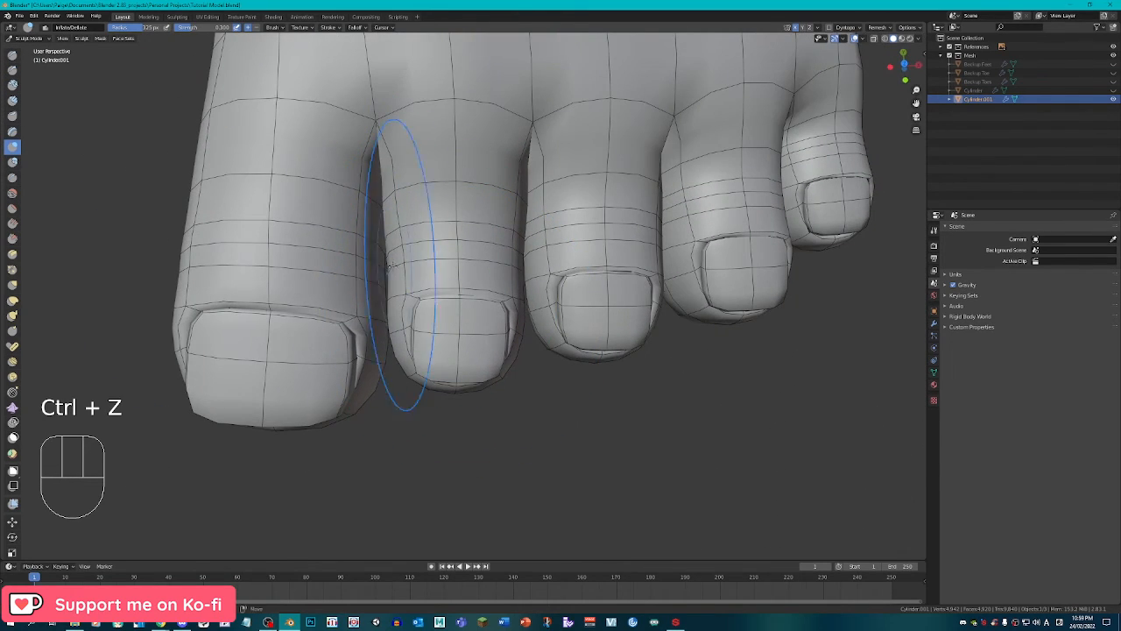
pyautogui.scroll(-4, 378, 281)
pyautogui.moveTo(378, 280); pyautogui.dragTo(526, 430, button='middle')
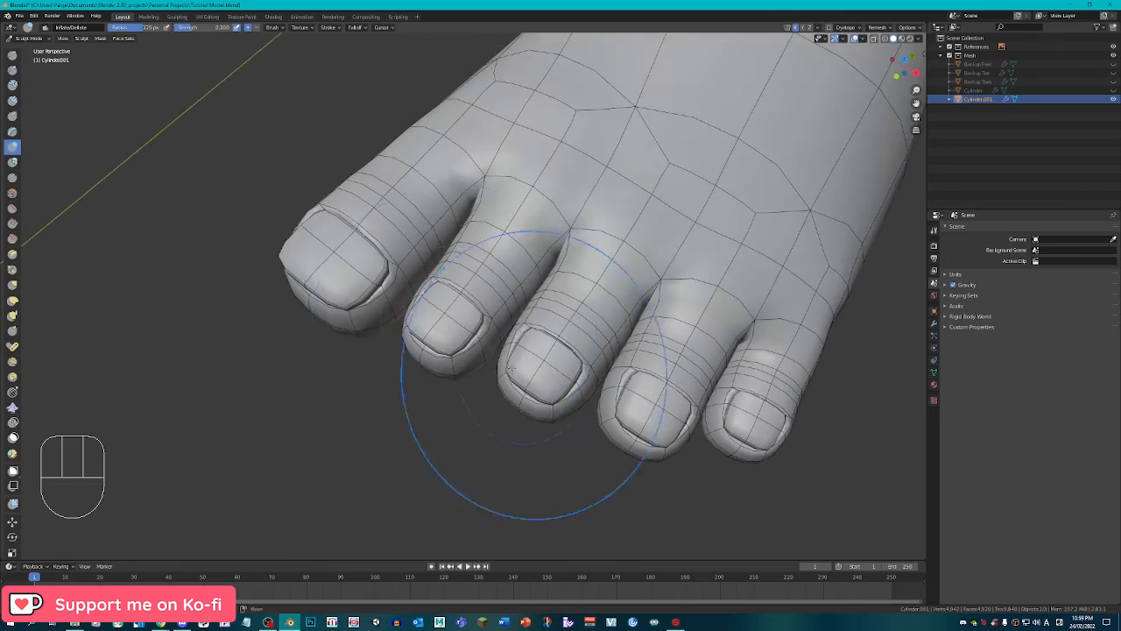
pyautogui.hotkey('ctrl', 'z')
# Switch the feet mesh to Object Mode and toggle the Wireframe overlay.
pyautogui.scroll(-3, 508, 361)
pyautogui.moveTo(508, 361); pyautogui.dragTo(538, 283, button='middle')
pyautogui.scroll(-2, 544, 281)
pyautogui.press('Tab')
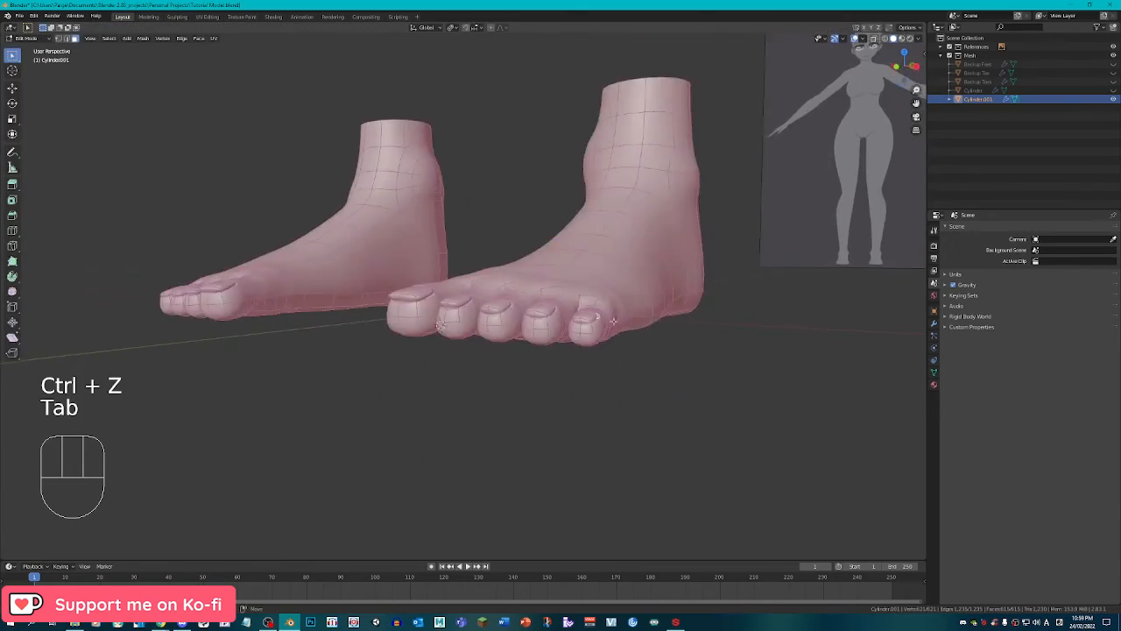
pyautogui.moveTo(595, 306)
pyautogui.mouseDown(button='middle')
pyautogui.moveTo(529, 410)
pyautogui.moveTo(616, 404)
pyautogui.moveTo(659, 365)
pyautogui.mouseUp(button='middle')
pyautogui.press('Tab')
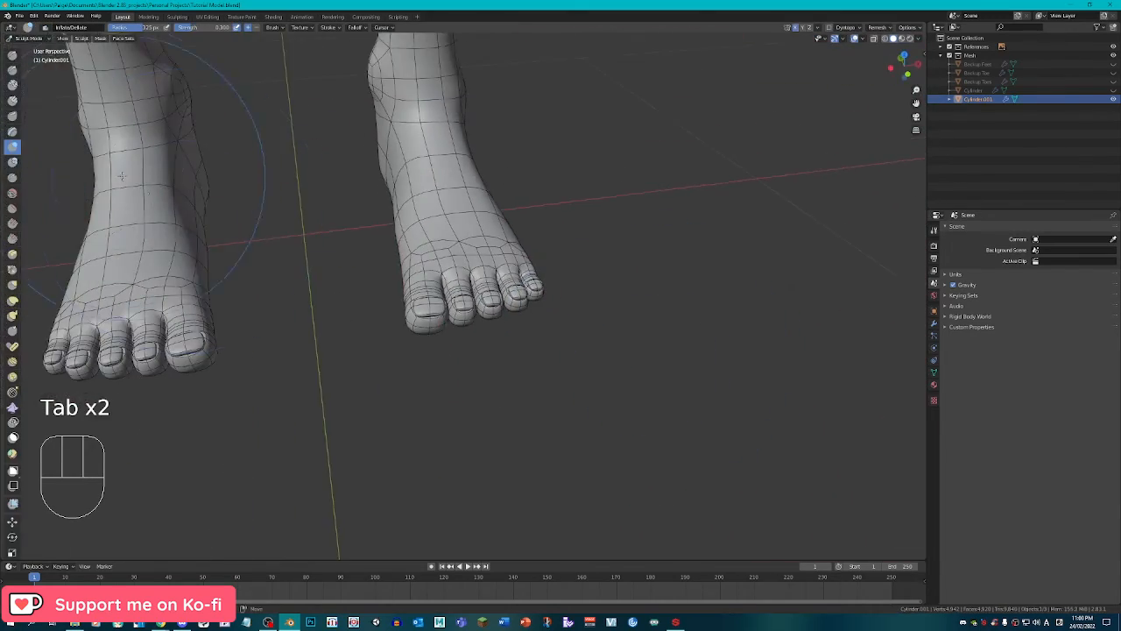
pyautogui.click(26, 38)
pyautogui.click(29, 46)
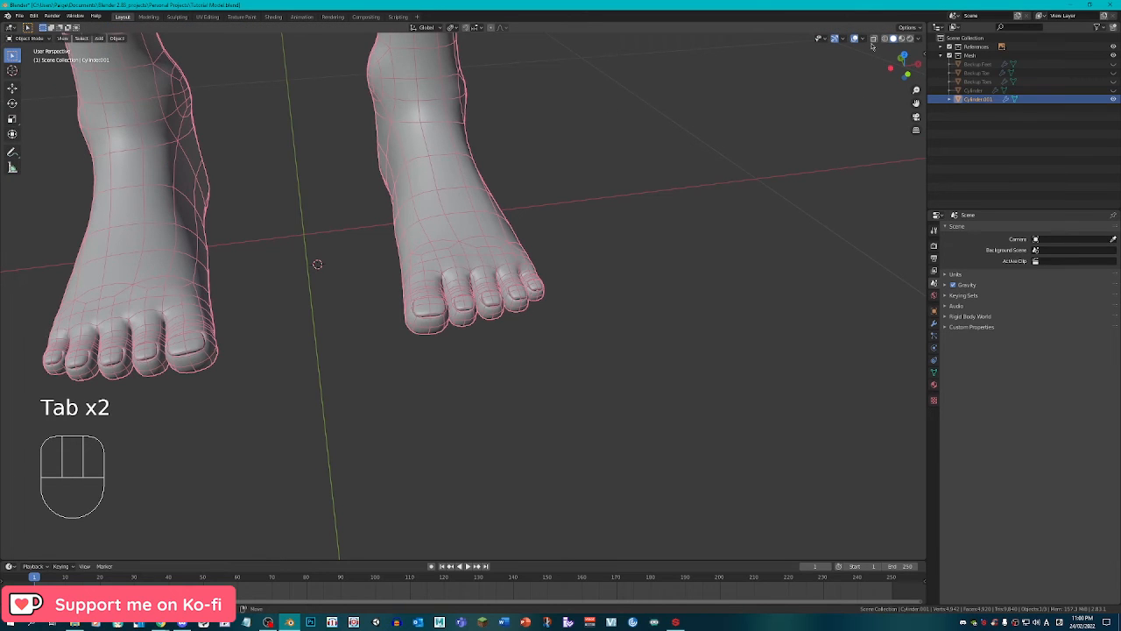
pyautogui.click(873, 40)
pyautogui.click(874, 39)
pyautogui.click(864, 40)
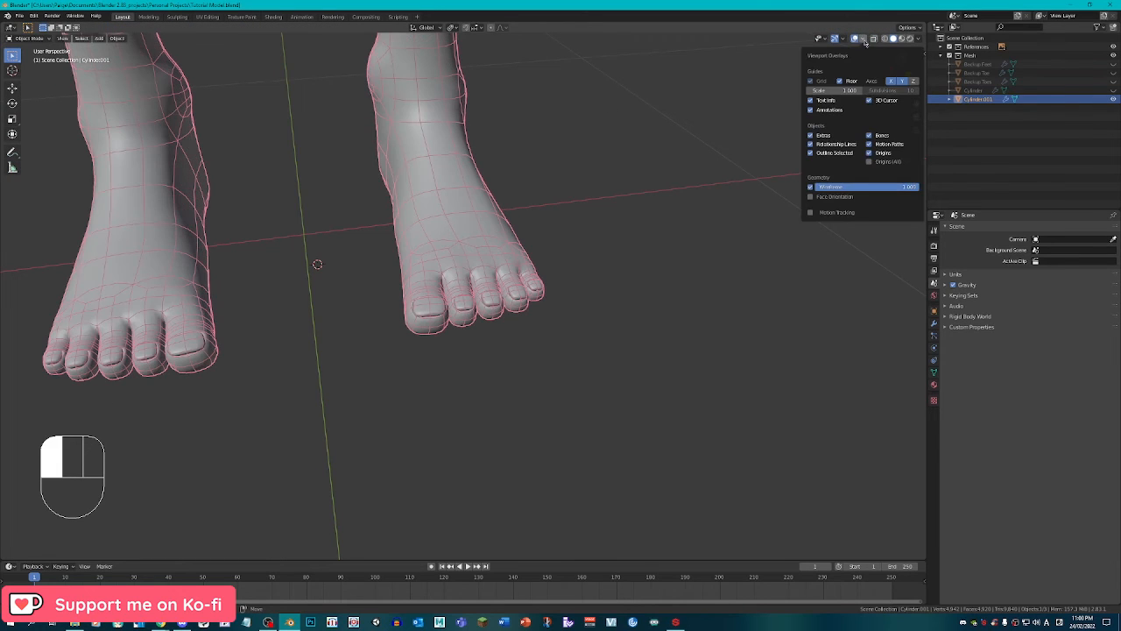
pyautogui.click(823, 189)
# Return to Edit Mode, select faces of the big toenail, and reposition them.
pyautogui.moveTo(824, 189); pyautogui.dragTo(498, 270, button='middle')
pyautogui.click(504, 273)
pyautogui.press('Tab')
pyautogui.scroll(2, 543, 289)
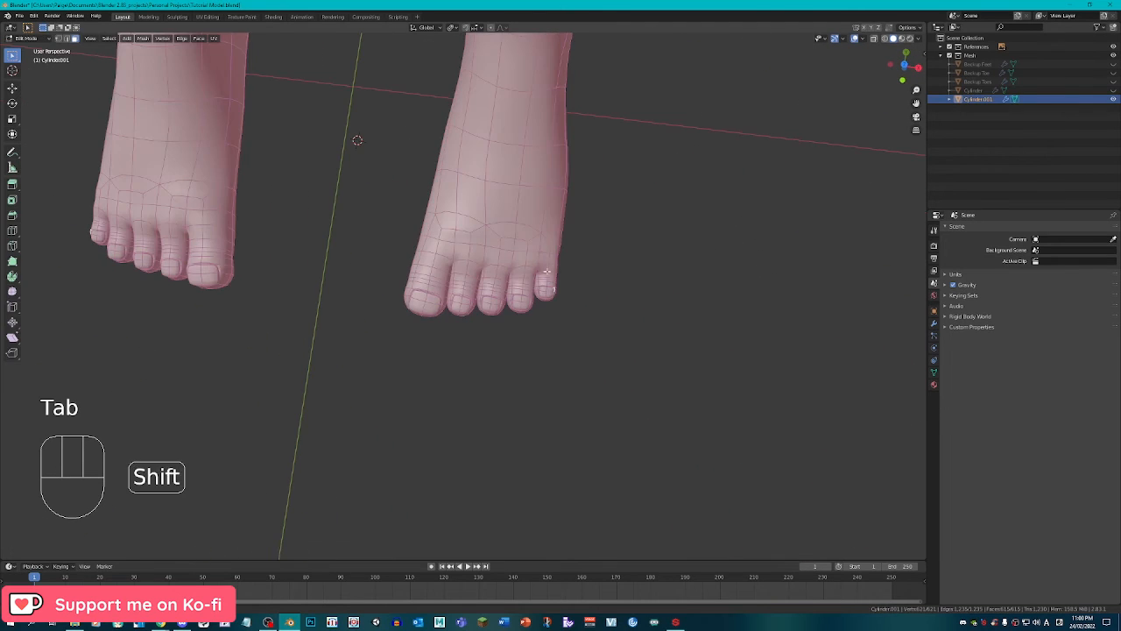
pyautogui.scroll(2, 552, 329)
pyautogui.keyDown('shift'); pyautogui.moveTo(569, 284); pyautogui.dragTo(822, 75, button='middle'); pyautogui.keyUp('shift')
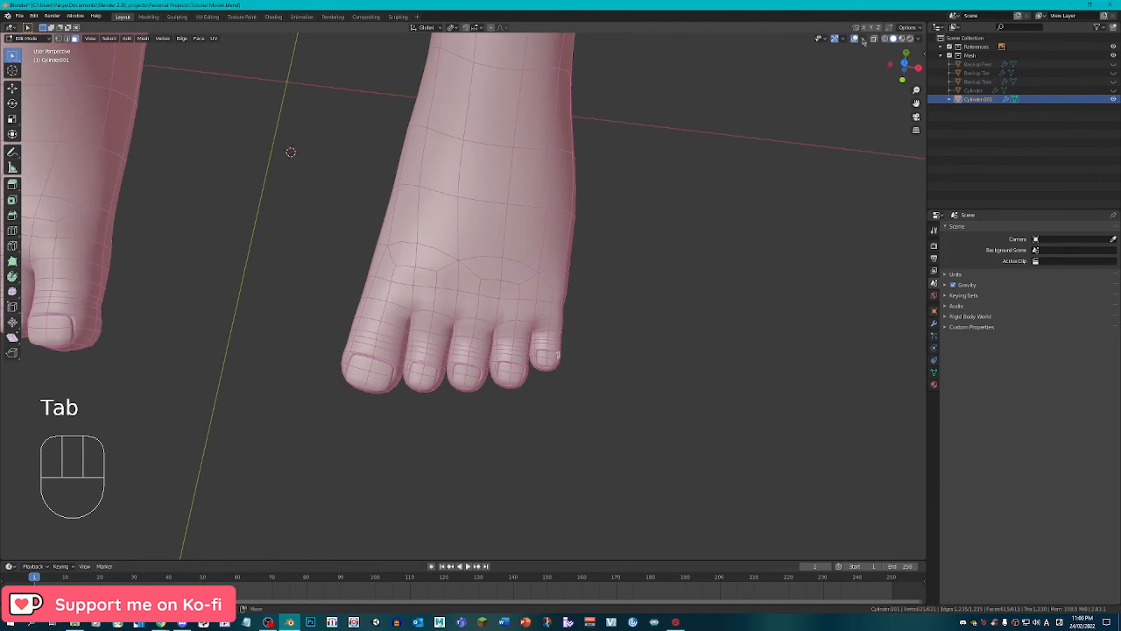
pyautogui.click(383, 328)
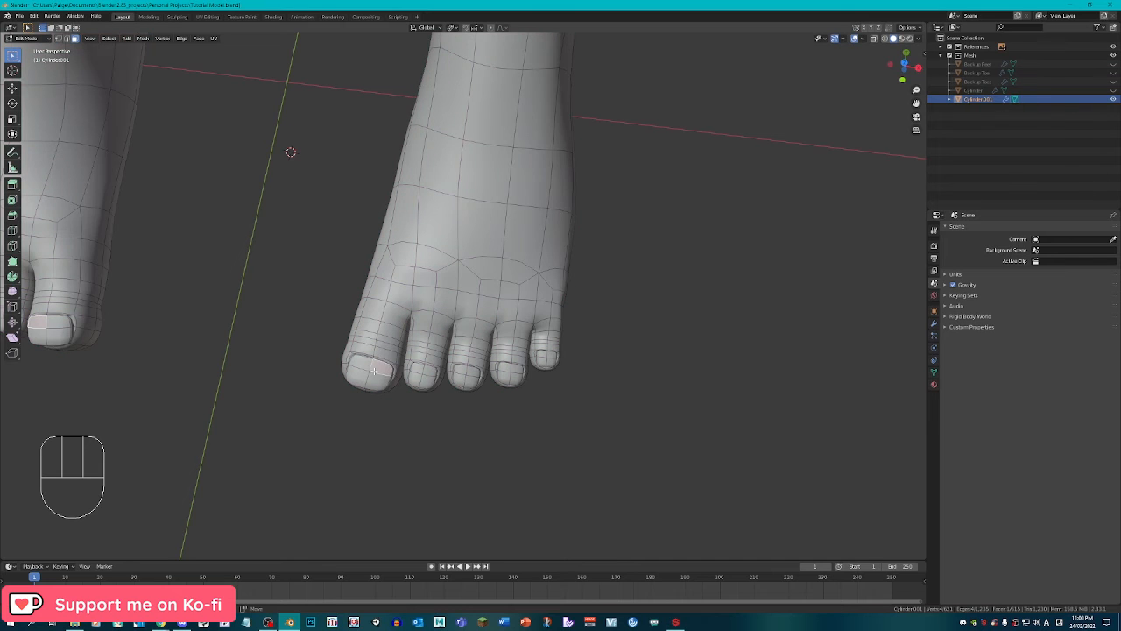
pyautogui.rightClick(360, 380)
pyautogui.scroll(1, 347, 413)
pyautogui.keyDown('shift'); pyautogui.rightClick(353, 406); pyautogui.keyUp('shift')
pyautogui.keyDown('shift'); pyautogui.moveTo(469, 451); pyautogui.dragTo(408, 371, button='middle'); pyautogui.keyUp('shift')
pyautogui.scroll(2, 493, 380)
pyautogui.press('g')
pyautogui.click(598, 380)
# Select the face loops around the big toe, from behind the nail back to the toe's base.
pyautogui.keyDown('alt'); pyautogui.rightClick(377, 366); pyautogui.keyUp('alt')
pyautogui.keyDown('alt'); pyautogui.rightClick(353, 364); pyautogui.keyUp('alt')
pyautogui.keyDown('alt'); pyautogui.keyDown('shift'); pyautogui.rightClick(364, 355); pyautogui.keyUp('shift'); pyautogui.keyUp('alt')
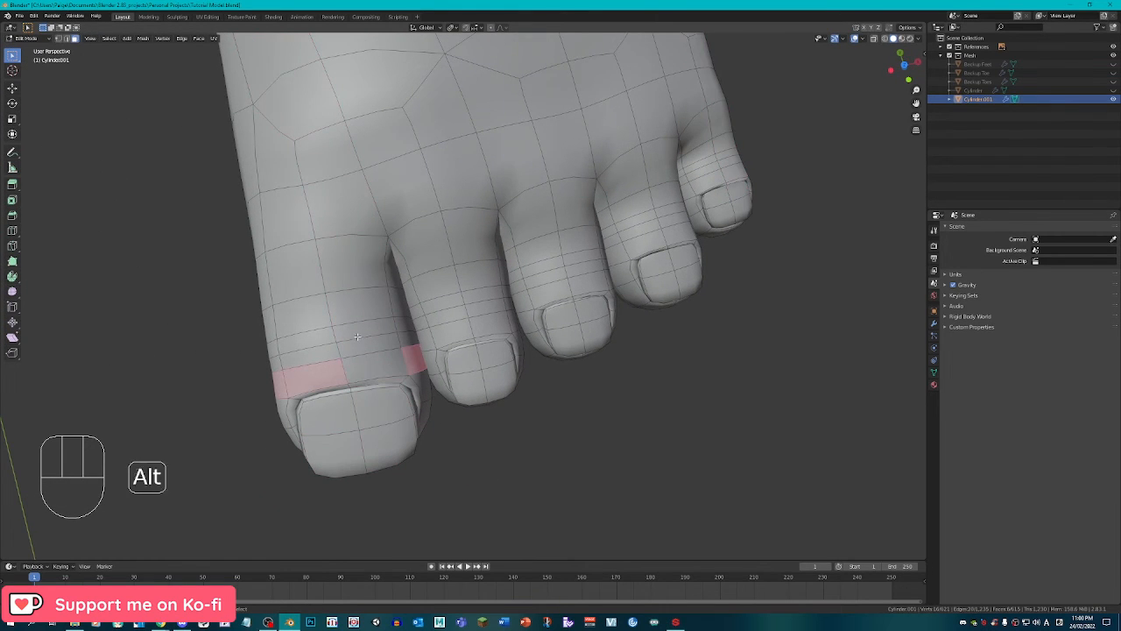
pyautogui.hotkey('ctrl', 'z')
pyautogui.keyDown('alt'); pyautogui.keyDown('shift'); pyautogui.rightClick(363, 346); pyautogui.keyUp('shift'); pyautogui.keyUp('alt')
pyautogui.hotkey('ctrl', 'z')
pyautogui.keyDown('alt'); pyautogui.keyDown('shift'); pyautogui.rightClick(309, 357); pyautogui.keyUp('shift'); pyautogui.keyUp('alt')
pyautogui.hotkey('ctrl', 'z')
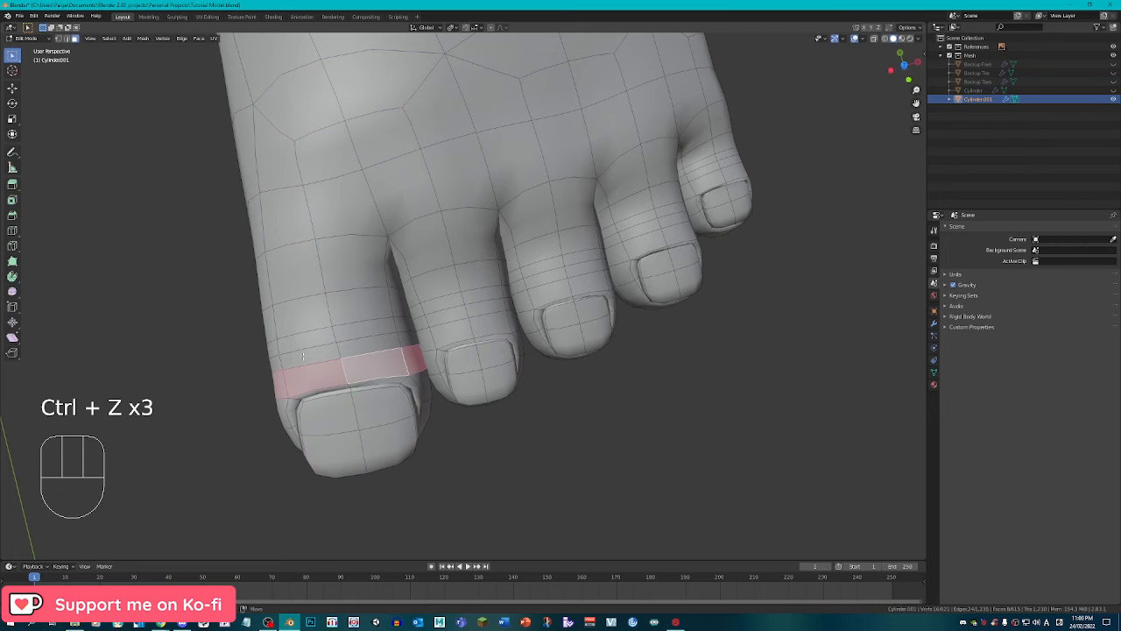
pyautogui.keyDown('alt'); pyautogui.keyDown('shift'); pyautogui.rightClick(310, 358); pyautogui.keyUp('shift'); pyautogui.keyUp('alt')
pyautogui.hotkey('ctrl', 'z')
pyautogui.keyDown('alt'); pyautogui.keyDown('shift'); pyautogui.rightClick(289, 356); pyautogui.keyUp('shift'); pyautogui.keyUp('alt')
pyautogui.hotkey('ctrl', 'z')
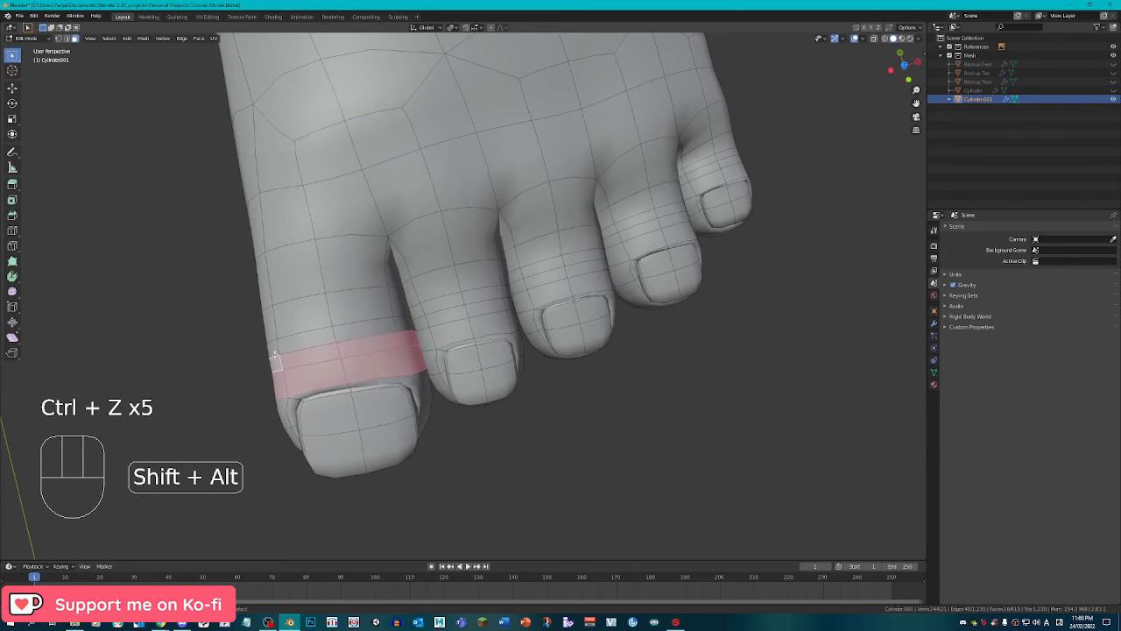
pyautogui.keyDown('alt'); pyautogui.keyDown('shift'); pyautogui.rightClick(274, 342); pyautogui.keyUp('shift'); pyautogui.keyUp('alt')
pyautogui.hotkey('ctrl', 'z')
pyautogui.keyDown('alt'); pyautogui.keyDown('shift'); pyautogui.rightClick(268, 283); pyautogui.keyUp('shift'); pyautogui.keyUp('alt')
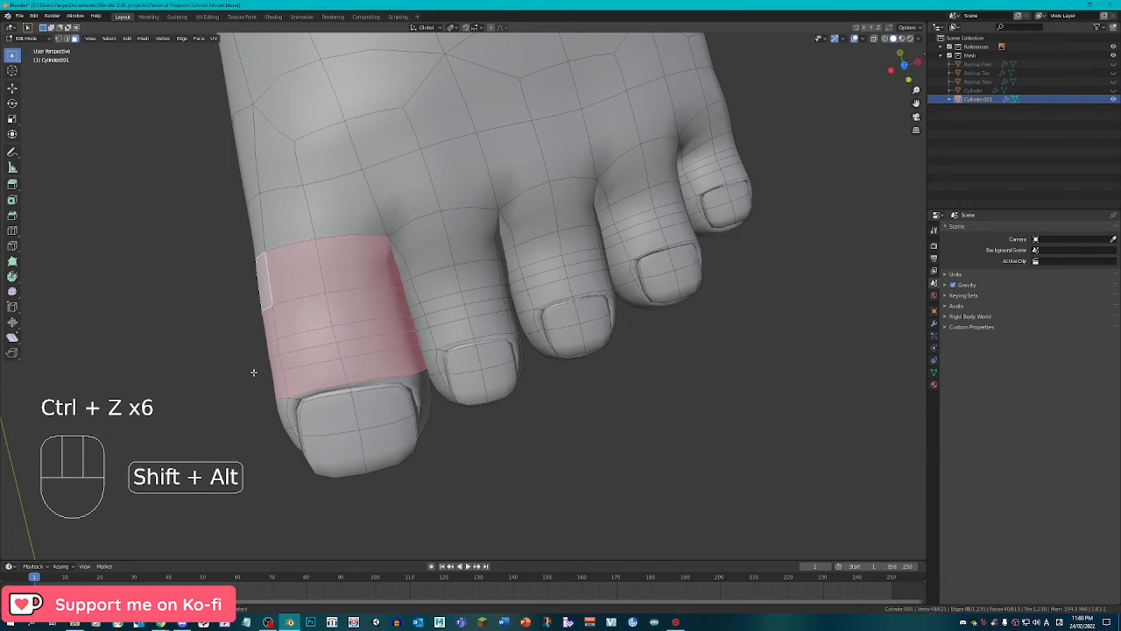
# Add the big toe's tip and nail to the selection with Circle Select, using X-ray to include hidden faces.
pyautogui.click(873, 38)
pyautogui.press('c')
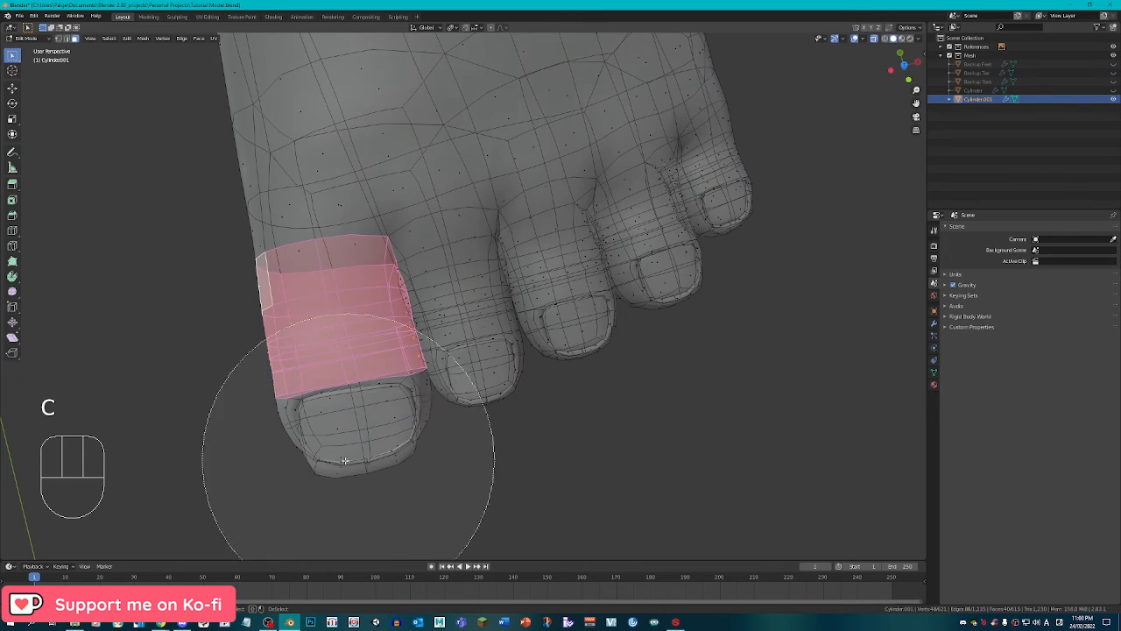
pyautogui.click(305, 462)
pyautogui.rightClick(308, 459)
pyautogui.press('c')
pyautogui.scroll(4, 333, 467)
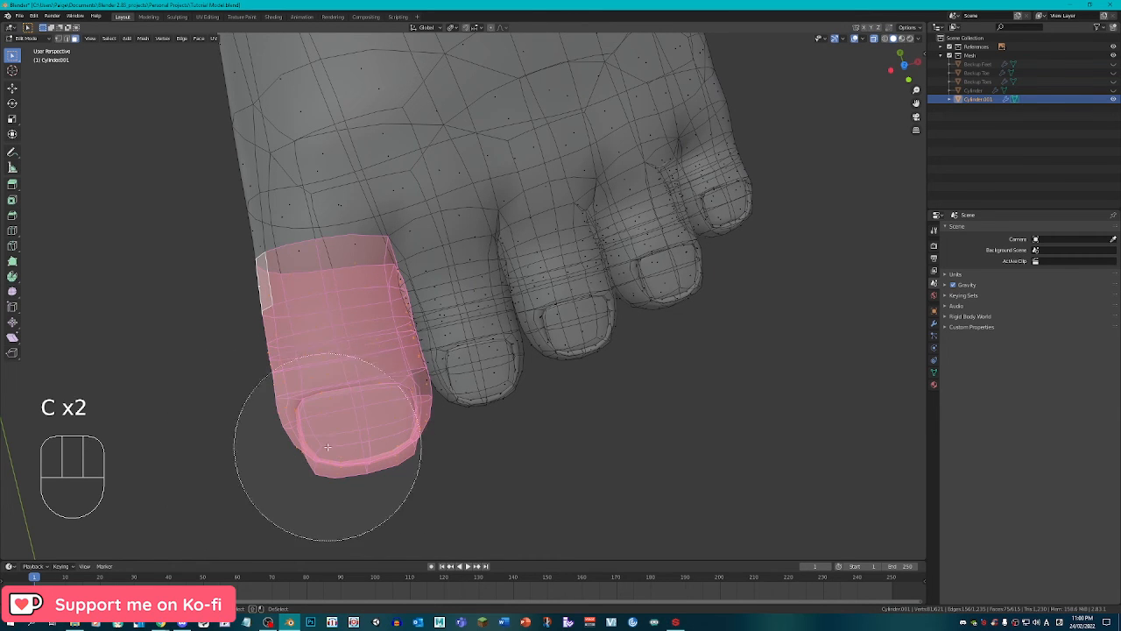
pyautogui.rightClick(347, 427)
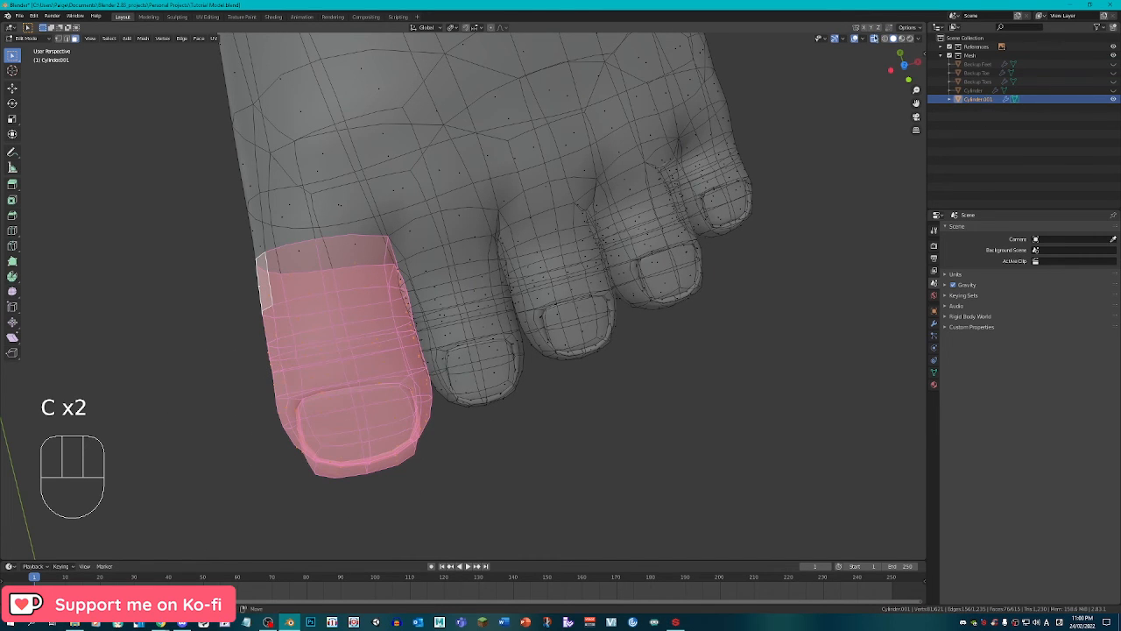
pyautogui.click(874, 39)
# Slim the selected big toe with Shrink/Fatten, rotate it about 3.8° in the view, and move it into place.
pyautogui.hotkey('alt', 's')
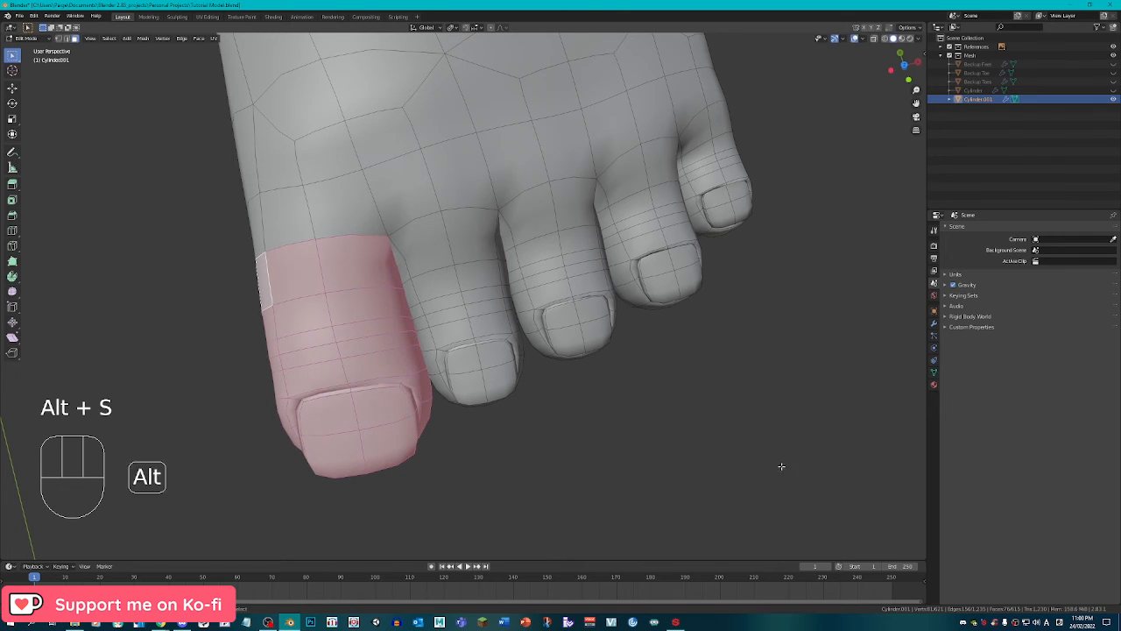
pyautogui.hotkey('alt', 's')
pyautogui.click(856, 495)
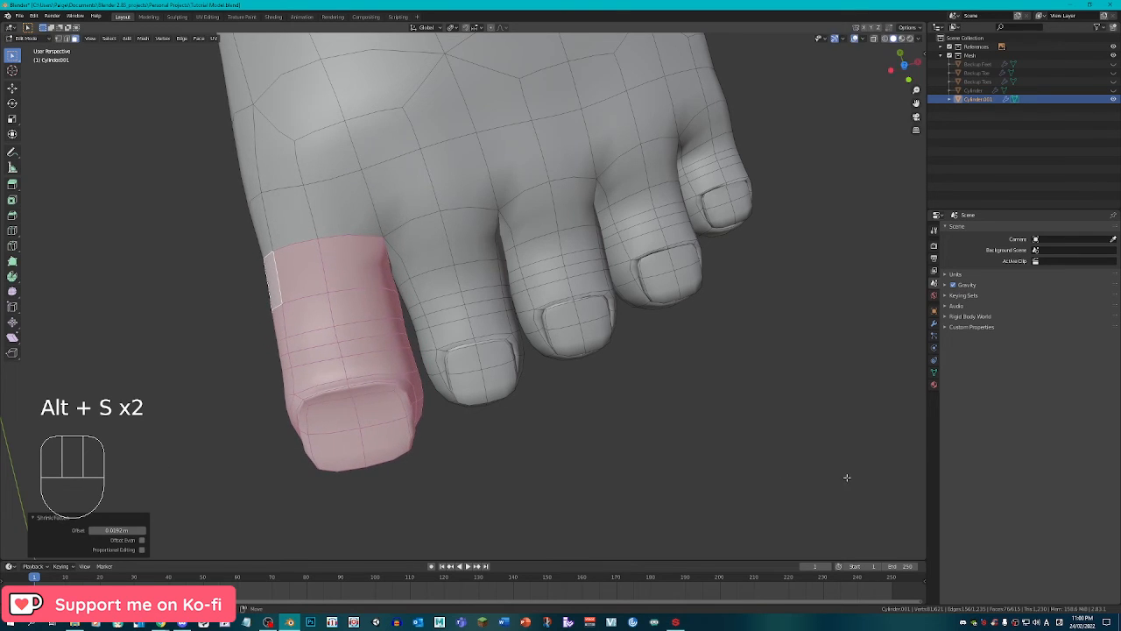
pyautogui.press('r')
pyautogui.click(814, 419)
pyautogui.press('g')
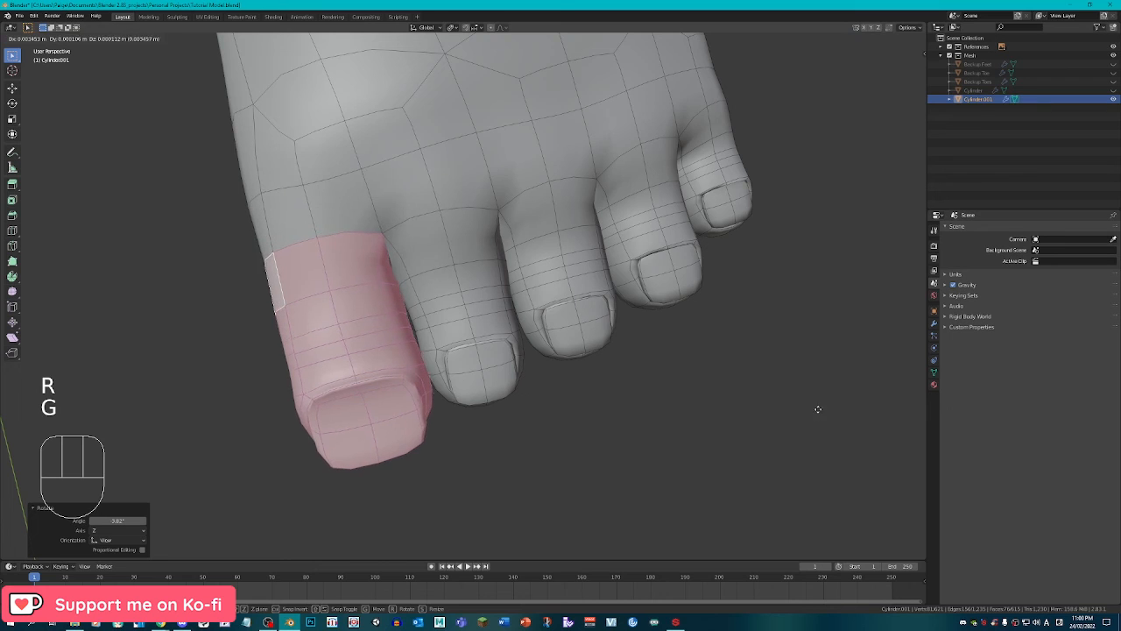
pyautogui.click(787, 415)
# Select the faces of the big toenail and delete their vertices.
pyautogui.moveTo(425, 404); pyautogui.dragTo(497, 317, button='middle')
pyautogui.rightClick(452, 316)
pyautogui.keyDown('alt'); pyautogui.rightClick(515, 312); pyautogui.keyUp('alt')
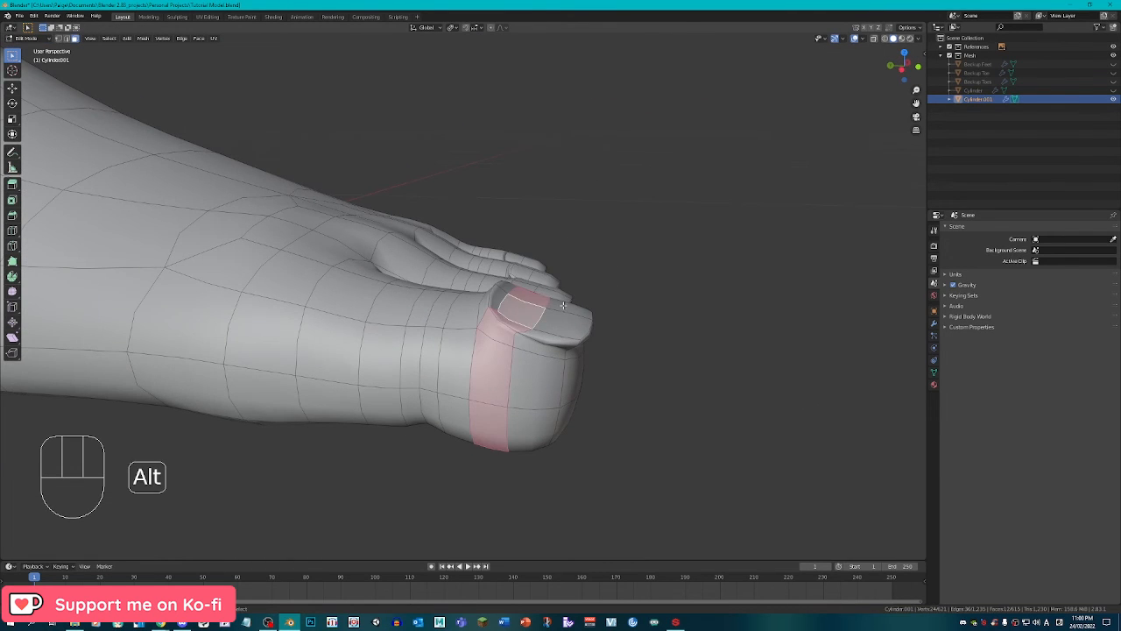
pyautogui.keyDown('shift'); pyautogui.rightClick(525, 308); pyautogui.keyUp('shift')
pyautogui.moveTo(566, 306); pyautogui.dragTo(520, 346, button='middle')
pyautogui.press('x')
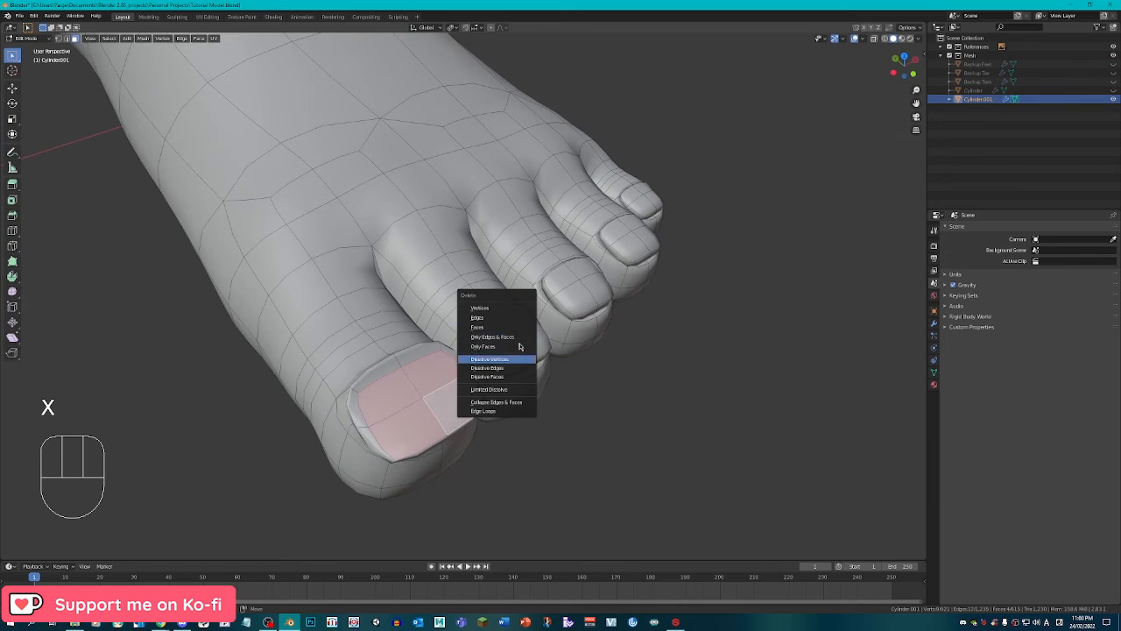
pyautogui.click(512, 310)
pyautogui.scroll(1, 508, 315)
pyautogui.keyDown('alt'); pyautogui.rightClick(432, 357); pyautogui.keyUp('alt')
pyautogui.press('x')
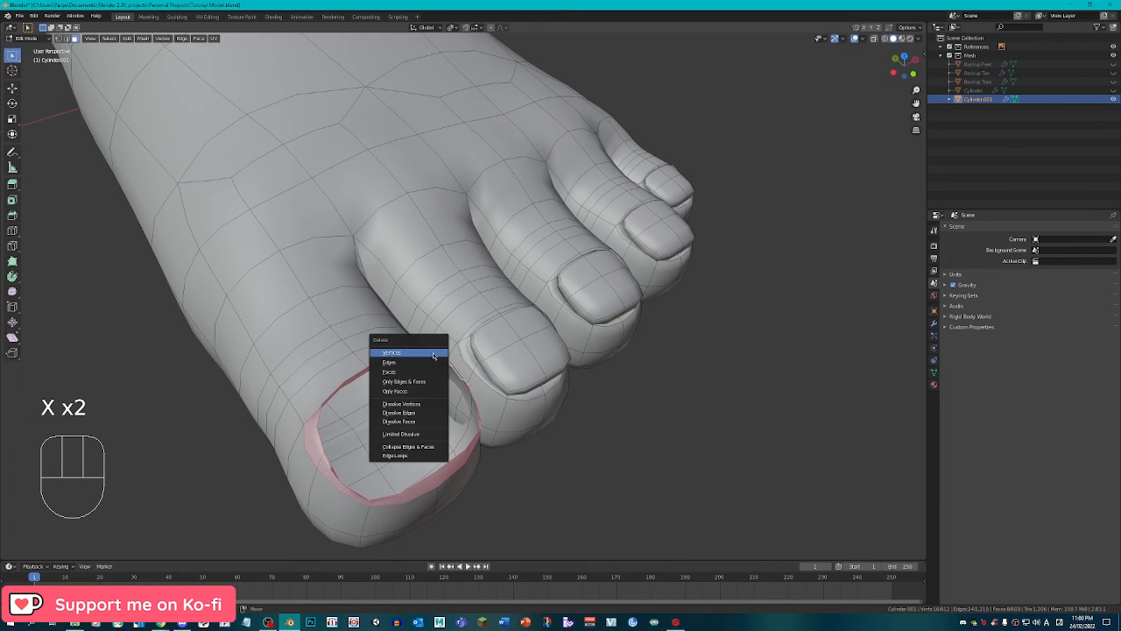
pyautogui.click(432, 354)
pyautogui.hotkey('ctrl', 'z')
# Delete the vertex loop along the rim of the big toe's nail opening.
pyautogui.moveTo(449, 382); pyautogui.dragTo(465, 239, button='middle')
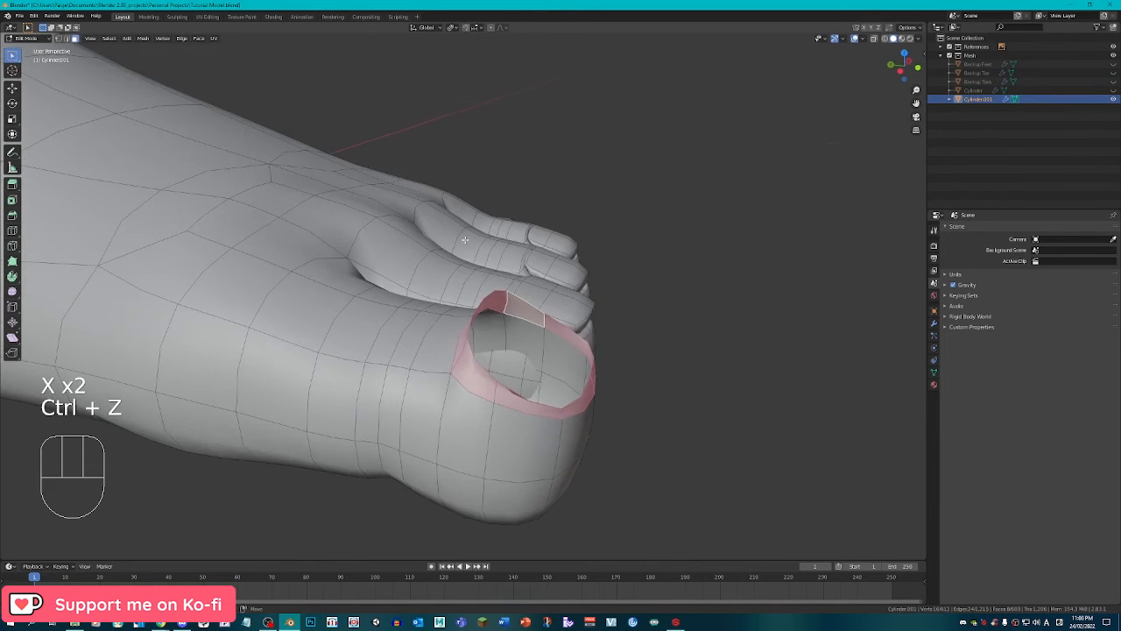
pyautogui.keyDown('alt'); pyautogui.rightClick(517, 290); pyautogui.keyUp('alt')
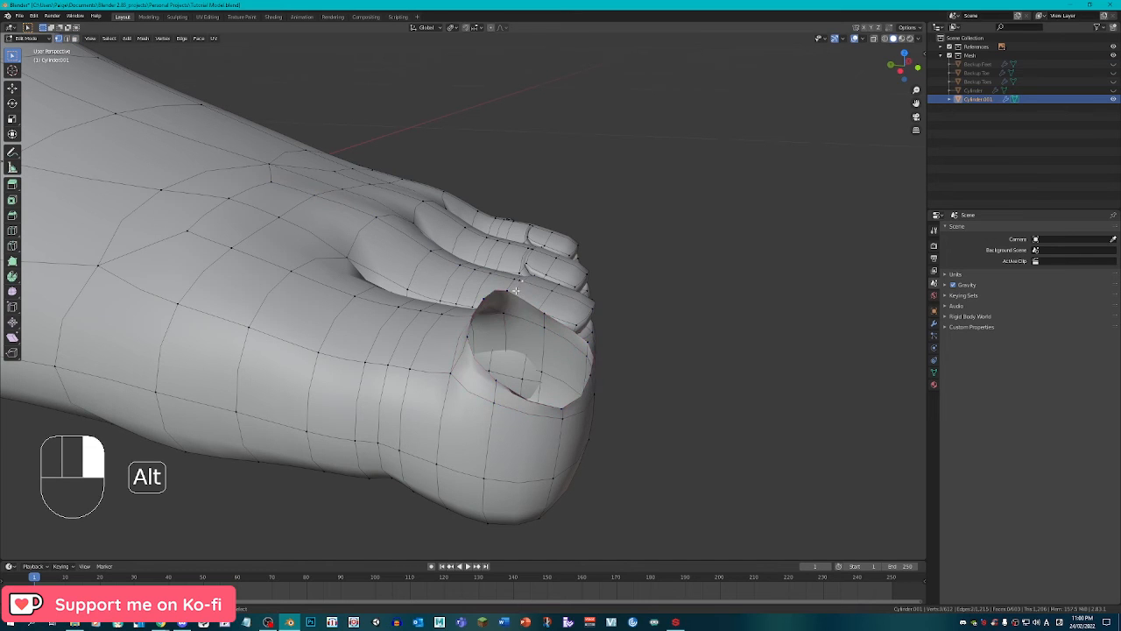
pyautogui.press('x')
pyautogui.click(508, 296)
pyautogui.moveTo(508, 295); pyautogui.dragTo(472, 383, button='middle')
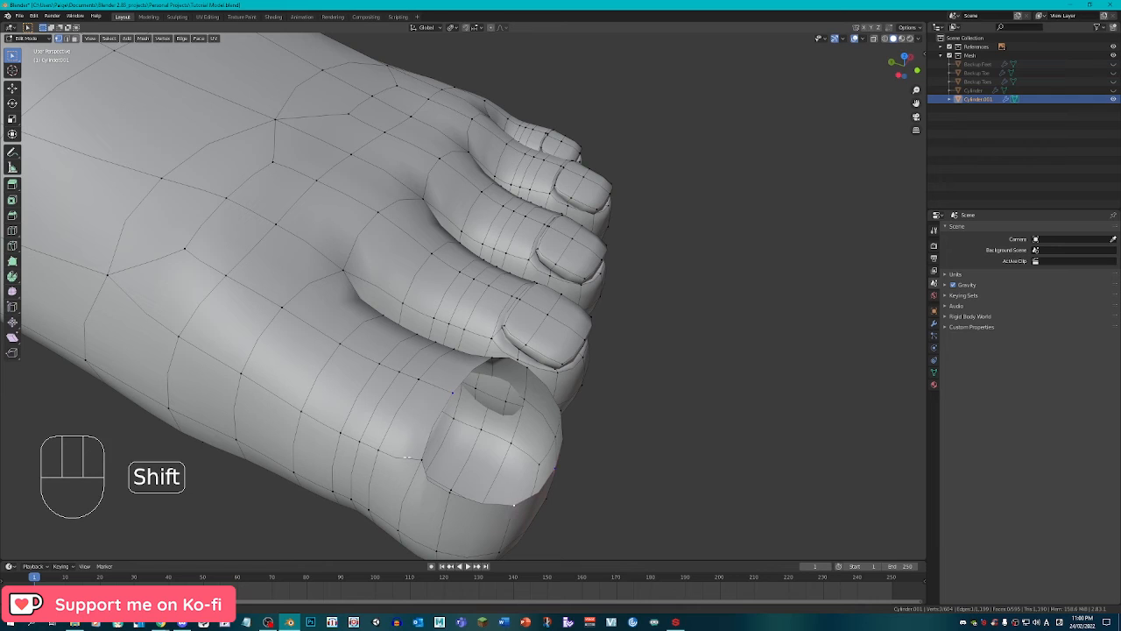
# Fill the gap left by the removed big toenail with new faces and add a loop cut across them.
pyautogui.press('f')
pyautogui.rightClick(473, 395)
pyautogui.press('f')
pyautogui.moveTo(544, 442); pyautogui.dragTo(530, 422, button='middle')
pyautogui.click(447, 403)
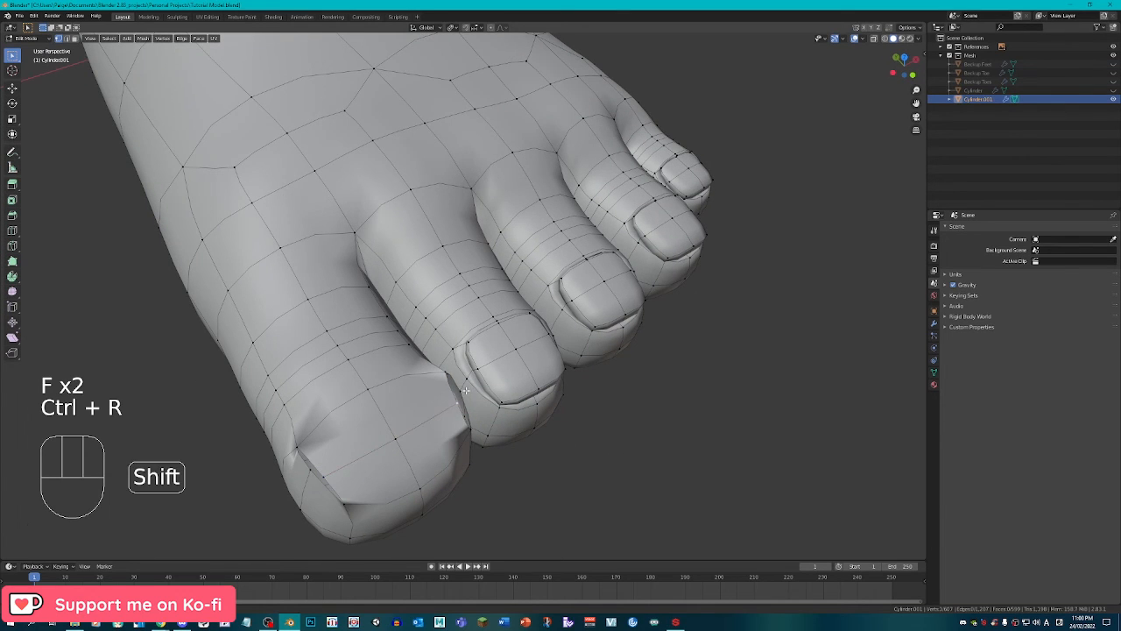
# Merge the loose vertex pairs on both sides of the big toe's new patch with At First, closing the remaining gaps.
pyautogui.press('m')
pyautogui.click(462, 388)
pyautogui.rightClick(321, 474)
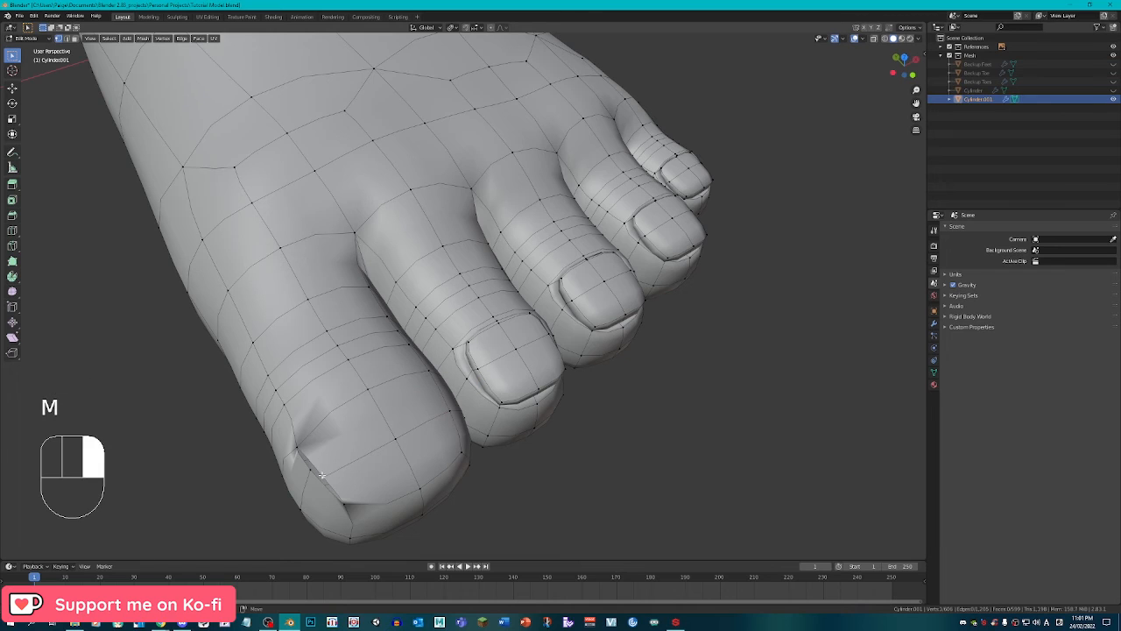
pyautogui.press('m')
pyautogui.click(308, 470)
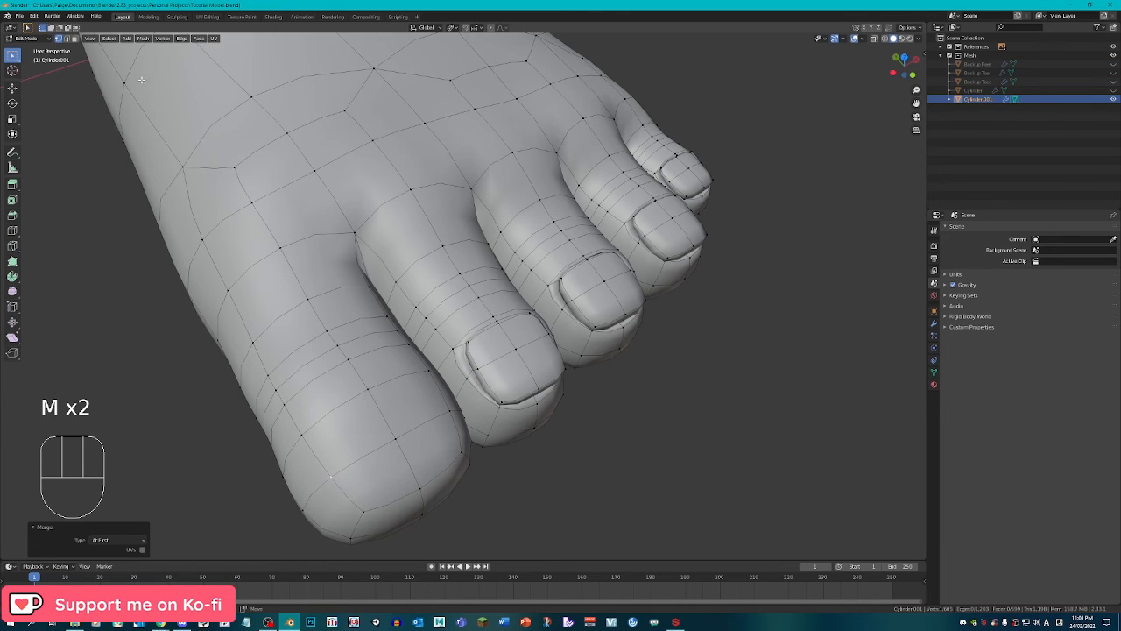
# Try smoothing the vertices of the four faces on top of the big toe's tip.
pyautogui.rightClick(351, 433)
pyautogui.keyDown('shift'); pyautogui.rightClick(454, 421); pyautogui.keyUp('shift')
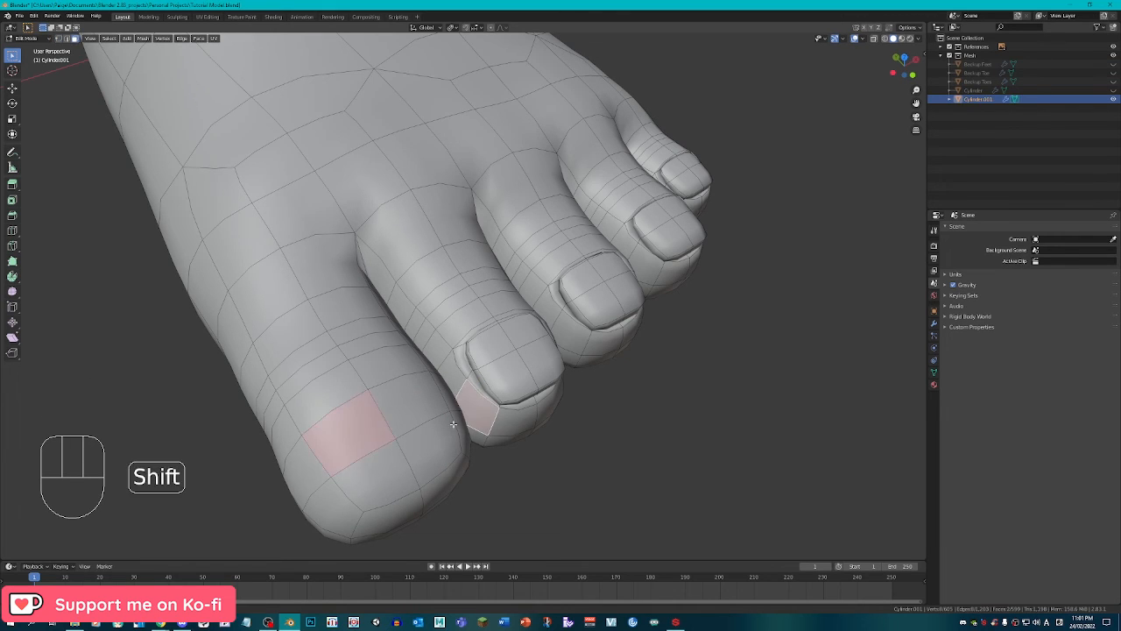
pyautogui.rightClick(419, 402)
pyautogui.keyDown('shift'); pyautogui.rightClick(361, 429); pyautogui.keyUp('shift')
pyautogui.keyDown('shift'); pyautogui.rightClick(373, 471); pyautogui.keyUp('shift')
pyautogui.keyDown('shift'); pyautogui.rightClick(418, 448); pyautogui.keyUp('shift')
pyautogui.moveTo(418, 448); pyautogui.dragTo(383, 464, button='middle')
pyautogui.press('q')
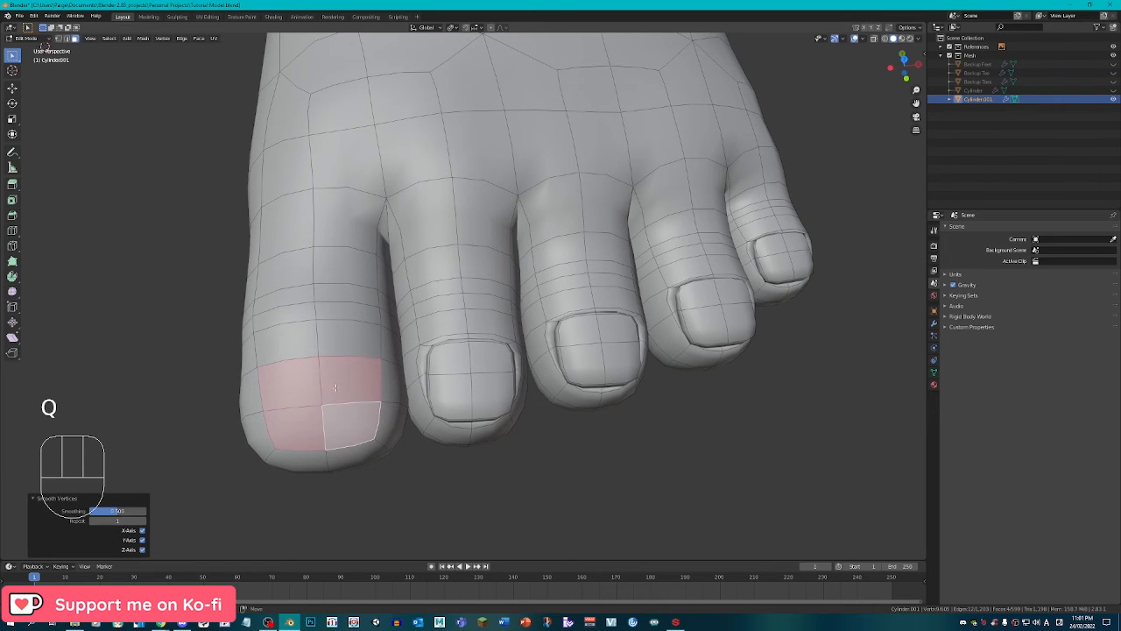
pyautogui.hotkey('ctrl', 'z')
# Select all faces of the big toe's tip and scale them to about 0.9 along the X axis.
pyautogui.moveTo(335, 387); pyautogui.dragTo(277, 430, button='middle')
pyautogui.keyDown('alt'); pyautogui.rightClick(280, 411); pyautogui.keyUp('alt')
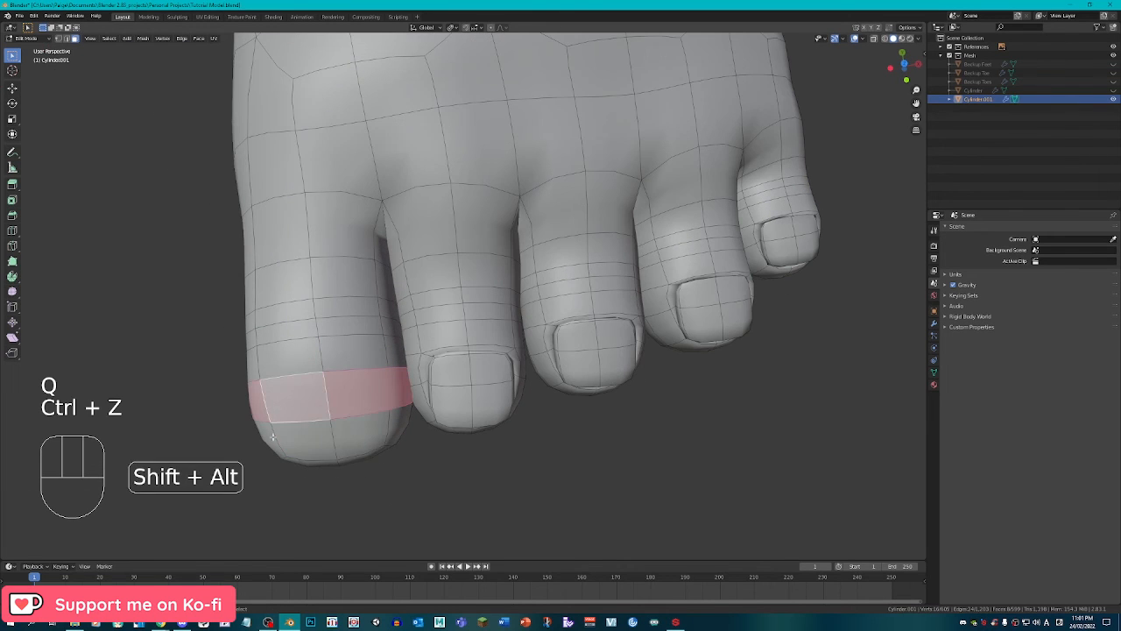
pyautogui.keyDown('alt'); pyautogui.keyDown('shift'); pyautogui.rightClick(292, 438); pyautogui.keyUp('shift'); pyautogui.keyUp('alt')
pyautogui.moveTo(374, 458); pyautogui.dragTo(377, 349, button='middle')
pyautogui.keyDown('shift'); pyautogui.rightClick(348, 302); pyautogui.keyUp('shift')
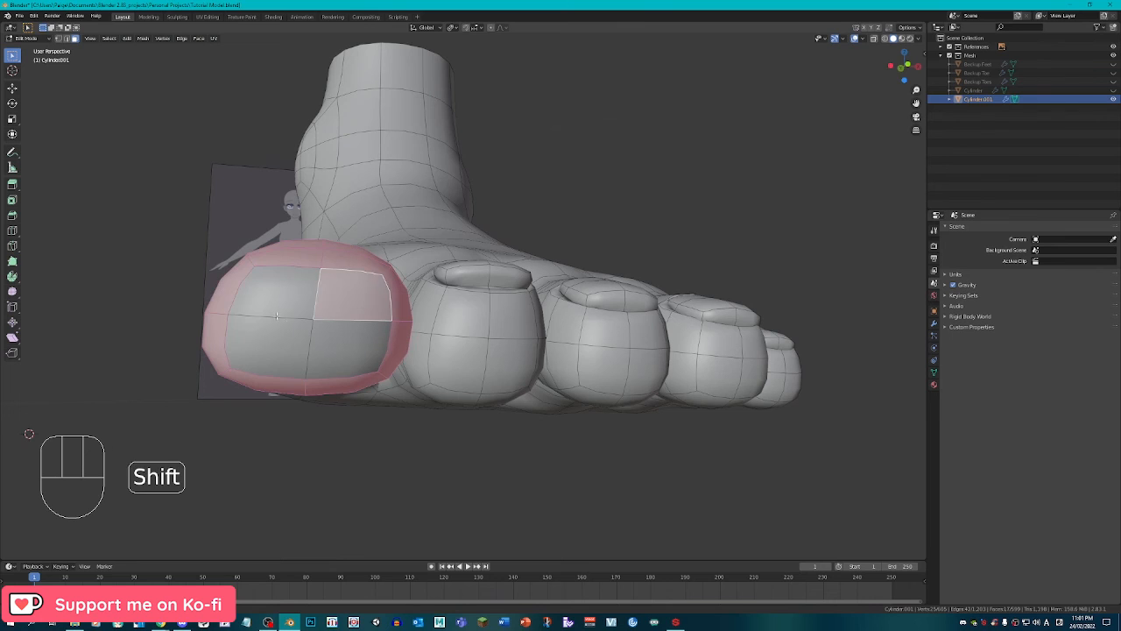
pyautogui.keyDown('shift'); pyautogui.rightClick(285, 300); pyautogui.keyUp('shift')
pyautogui.keyDown('shift'); pyautogui.rightClick(283, 337); pyautogui.keyUp('shift')
pyautogui.keyDown('shift'); pyautogui.rightClick(343, 353); pyautogui.keyUp('shift')
pyautogui.press('s')
pyautogui.press('x')
pyautogui.click(450, 386)
pyautogui.moveTo(450, 385); pyautogui.dragTo(449, 494, button='middle')
pyautogui.press('s')
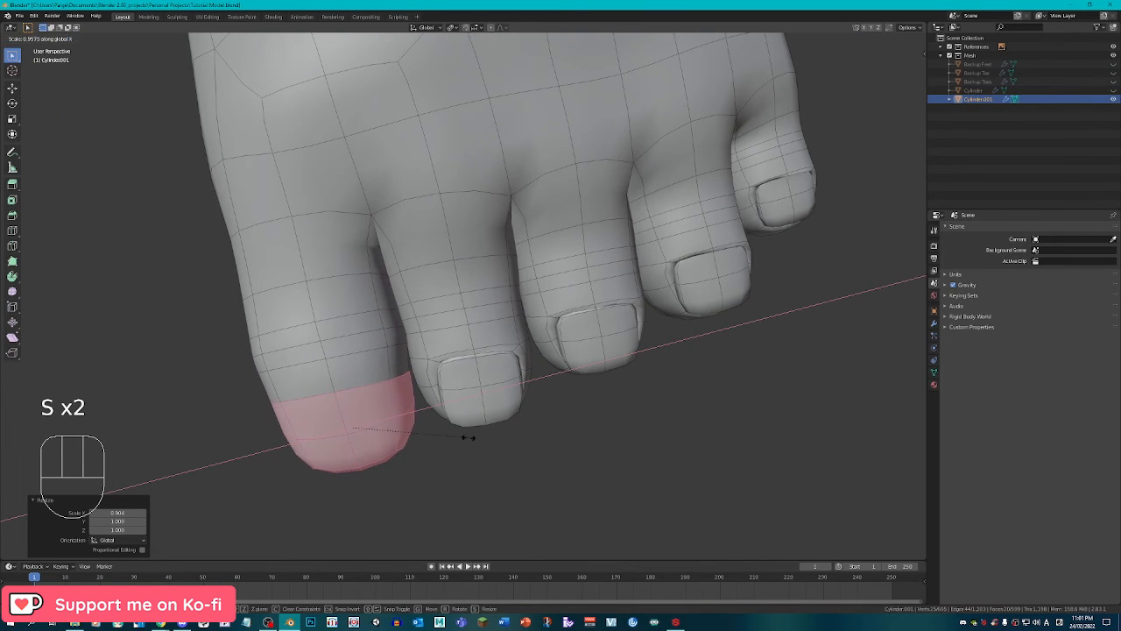
pyautogui.rightClick(465, 434)
# Select the face loops around the big toe behind its tip and scale them narrower along the X axis.
pyautogui.keyDown('alt'); pyautogui.rightClick(391, 367); pyautogui.keyUp('alt')
pyautogui.keyDown('alt'); pyautogui.rightClick(390, 362); pyautogui.keyUp('alt')
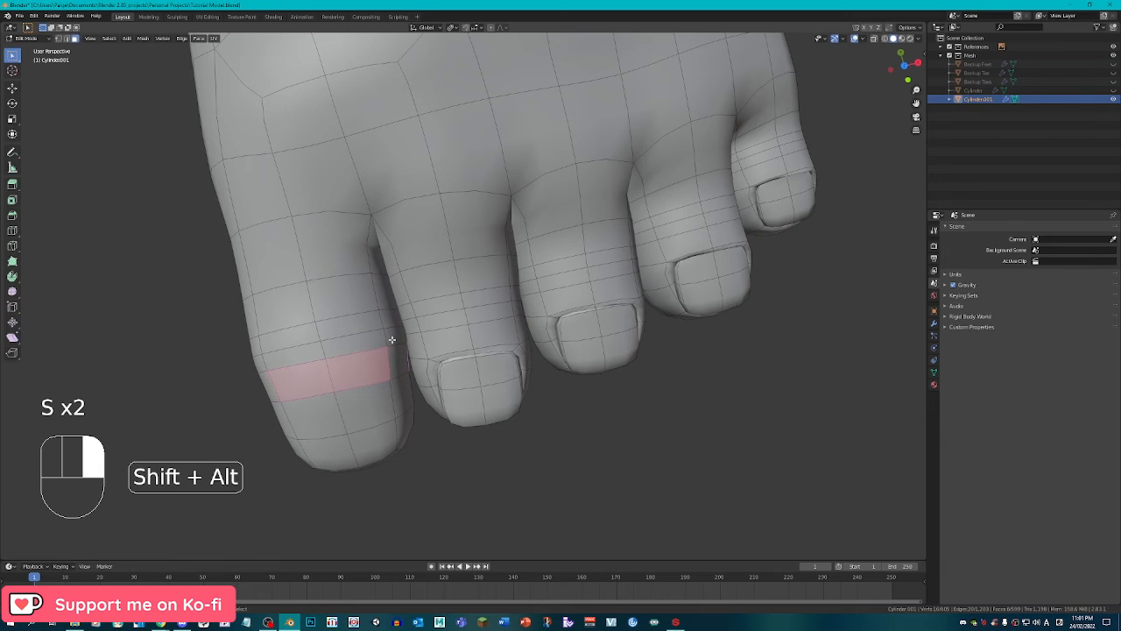
pyautogui.hotkey('ctrl', 'z')
pyautogui.keyDown('alt'); pyautogui.keyDown('shift'); pyautogui.rightClick(396, 323); pyautogui.keyUp('shift'); pyautogui.keyUp('alt')
pyautogui.press('z')
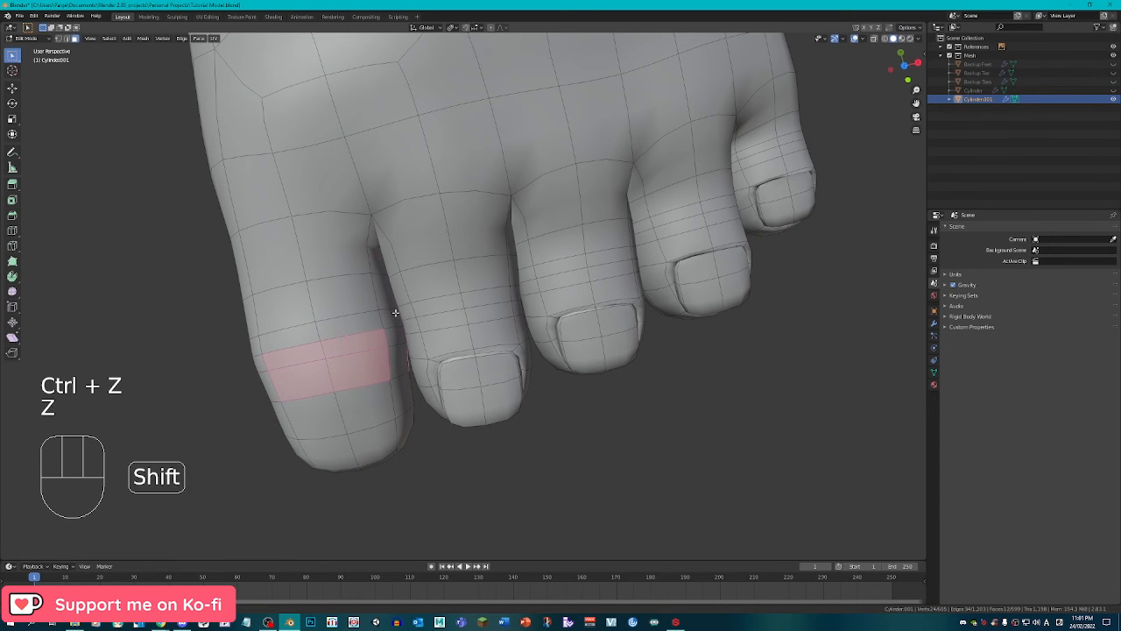
pyautogui.hotkey('ctrl', 'z')
pyautogui.keyDown('alt'); pyautogui.keyDown('shift'); pyautogui.rightClick(386, 317); pyautogui.keyUp('shift'); pyautogui.keyUp('alt')
pyautogui.hotkey('ctrl', 'z')
pyautogui.keyDown('alt'); pyautogui.keyDown('shift'); pyautogui.rightClick(339, 322); pyautogui.keyUp('shift'); pyautogui.keyUp('alt')
pyautogui.hotkey('ctrl', 'z')
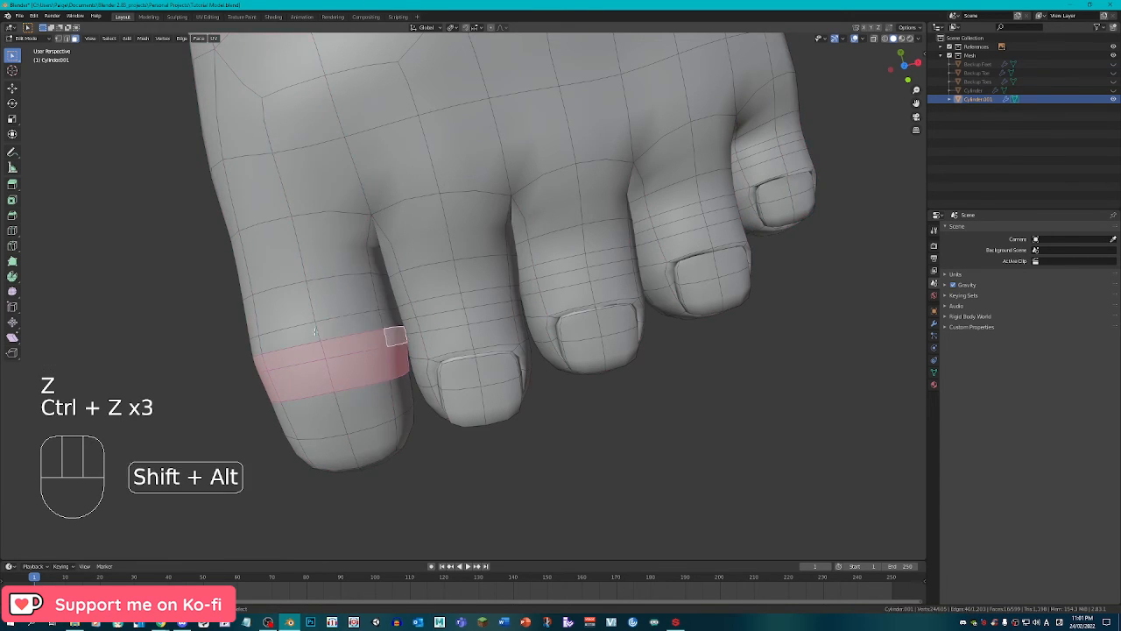
pyautogui.press('s')
pyautogui.press('x')
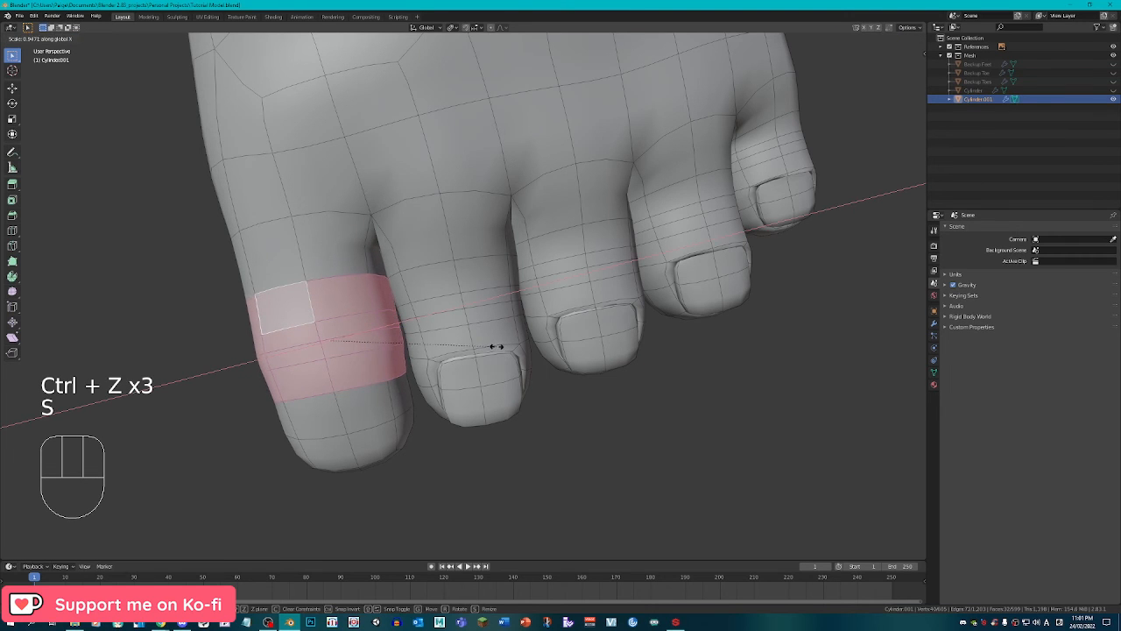
pyautogui.click(492, 346)
# Add the tip faces to the selection so the whole big toe is included, and shift it slightly along the X axis.
pyautogui.keyDown('alt'); pyautogui.keyDown('shift'); pyautogui.rightClick(368, 403); pyautogui.keyUp('shift'); pyautogui.keyUp('alt')
pyautogui.keyDown('alt'); pyautogui.keyDown('shift'); pyautogui.rightClick(397, 426); pyautogui.keyUp('shift'); pyautogui.keyUp('alt')
pyautogui.moveTo(397, 426); pyautogui.dragTo(406, 391, button='middle')
pyautogui.keyDown('shift'); pyautogui.rightClick(399, 422); pyautogui.keyUp('shift')
pyautogui.keyDown('shift'); pyautogui.rightClick(313, 464); pyautogui.keyUp('shift')
pyautogui.keyDown('shift'); pyautogui.rightClick(326, 485); pyautogui.keyUp('shift')
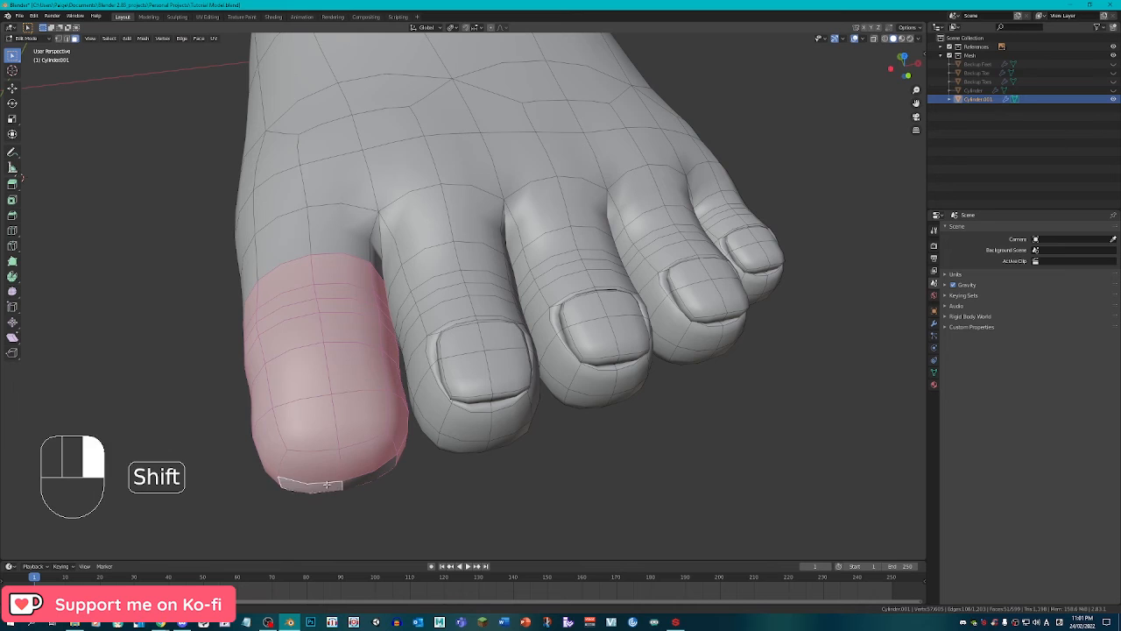
pyautogui.moveTo(426, 452); pyautogui.dragTo(408, 470, button='middle')
pyautogui.press('g')
pyautogui.press('x')
pyautogui.click(415, 471)
# Align the selected big toe with the foot by slightly rotating and moving it.
pyautogui.moveTo(535, 451); pyautogui.dragTo(543, 490, button='middle')
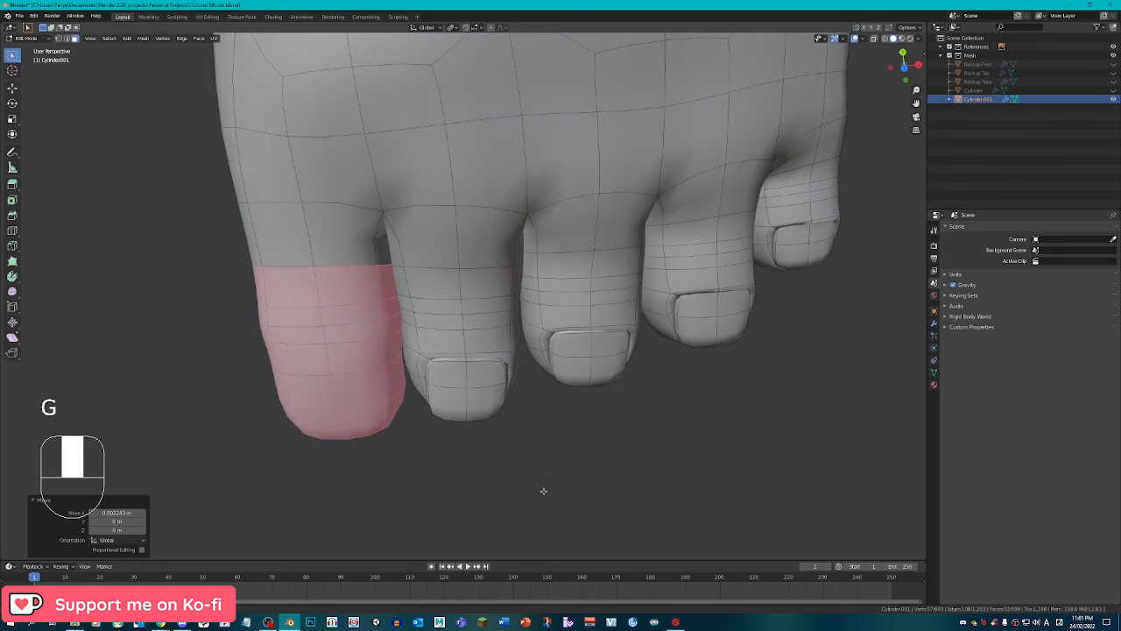
pyautogui.press('r')
pyautogui.press('z')
pyautogui.click(538, 488)
pyautogui.press('g')
pyautogui.click(538, 482)
pyautogui.press('r')
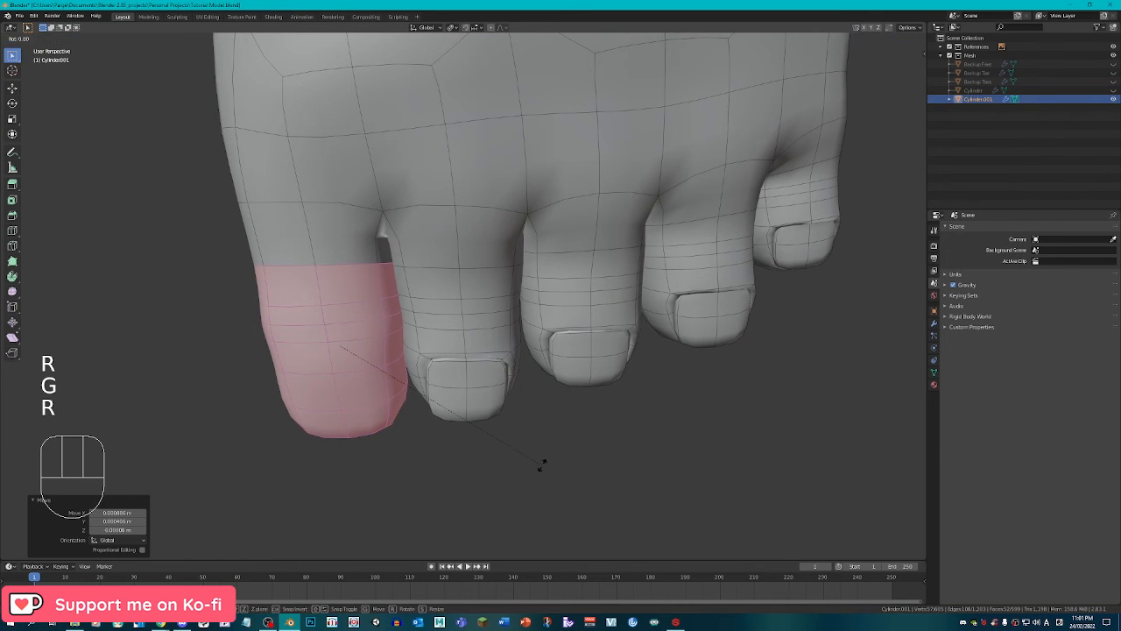
pyautogui.click(541, 464)
# Select the four faces on top of the big toe's tip, extrude them into a nail recess and scale them to about 0.89.
pyautogui.moveTo(421, 457); pyautogui.dragTo(402, 404, button='middle')
pyautogui.rightClick(377, 364)
pyautogui.rightClick(340, 354)
pyautogui.keyDown('shift'); pyautogui.rightClick(292, 352); pyautogui.keyUp('shift')
pyautogui.keyDown('shift'); pyautogui.rightClick(292, 389); pyautogui.keyUp('shift')
pyautogui.keyDown('shift'); pyautogui.rightClick(326, 389); pyautogui.keyUp('shift')
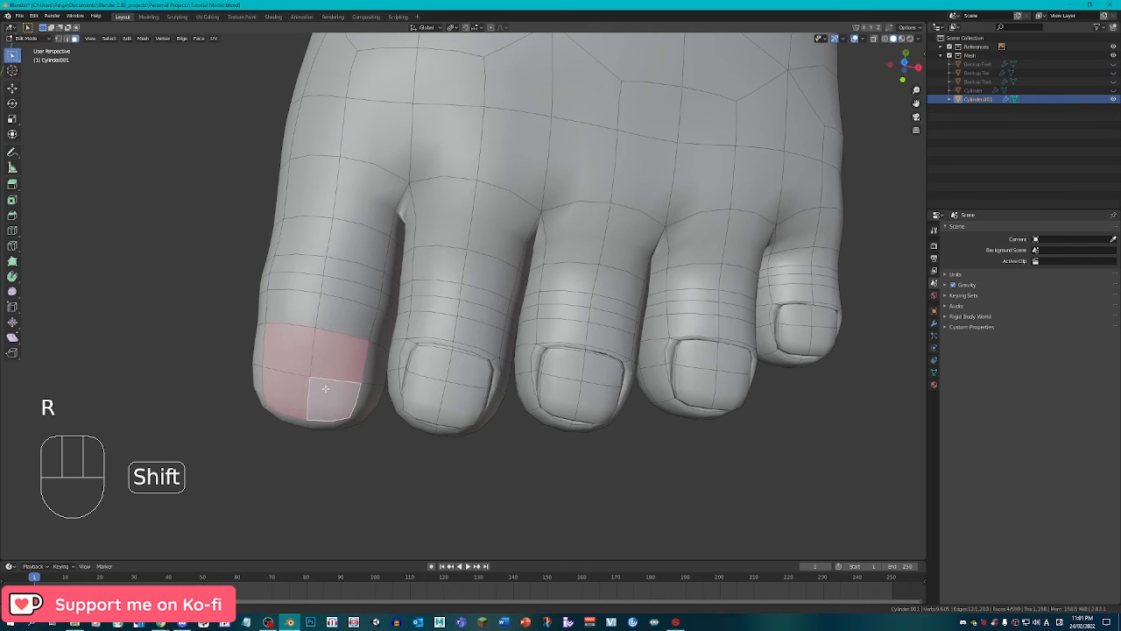
pyautogui.moveTo(327, 389); pyautogui.dragTo(436, 376, button='middle')
pyautogui.press('e')
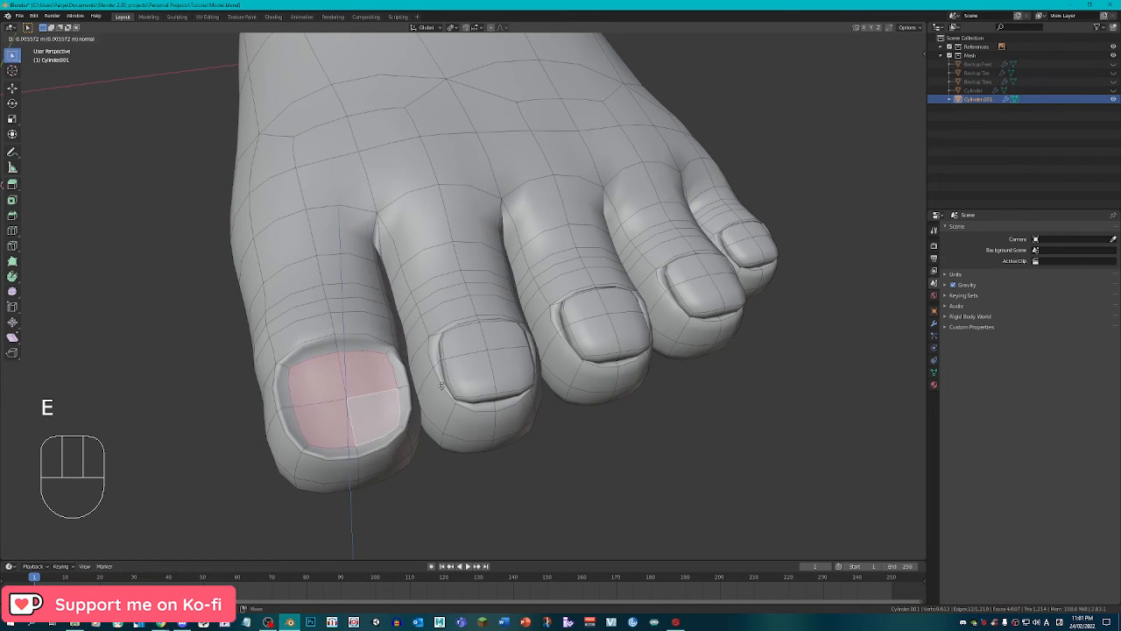
pyautogui.click(449, 391)
pyautogui.press('s')
pyautogui.click(459, 387)
# Extrude the recessed faces back out to form the big toenail, then enlarge and move its top surface.
pyautogui.press('e')
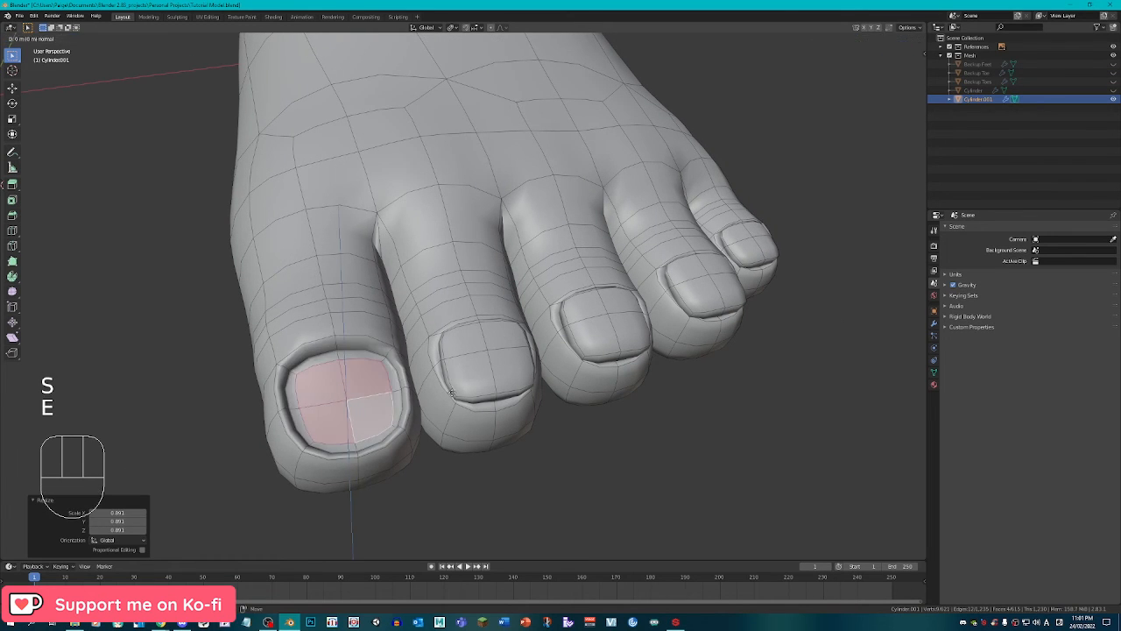
pyautogui.click(456, 382)
pyautogui.moveTo(456, 383); pyautogui.dragTo(701, 385, button='middle')
pyautogui.press('s')
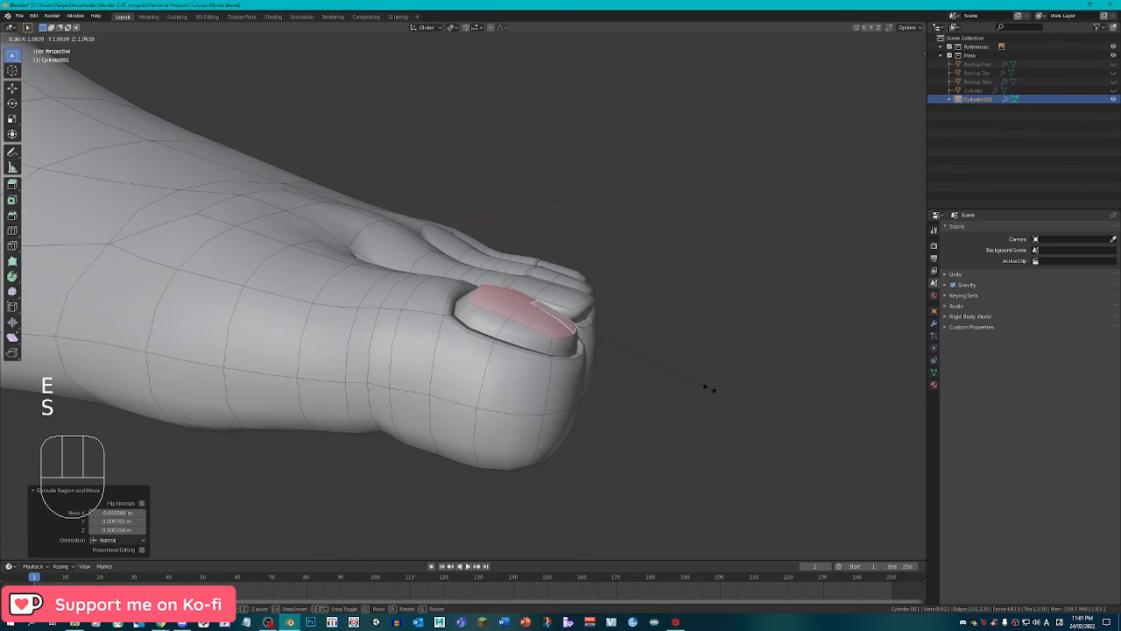
pyautogui.click(741, 400)
pyautogui.press('g')
pyautogui.click(745, 402)
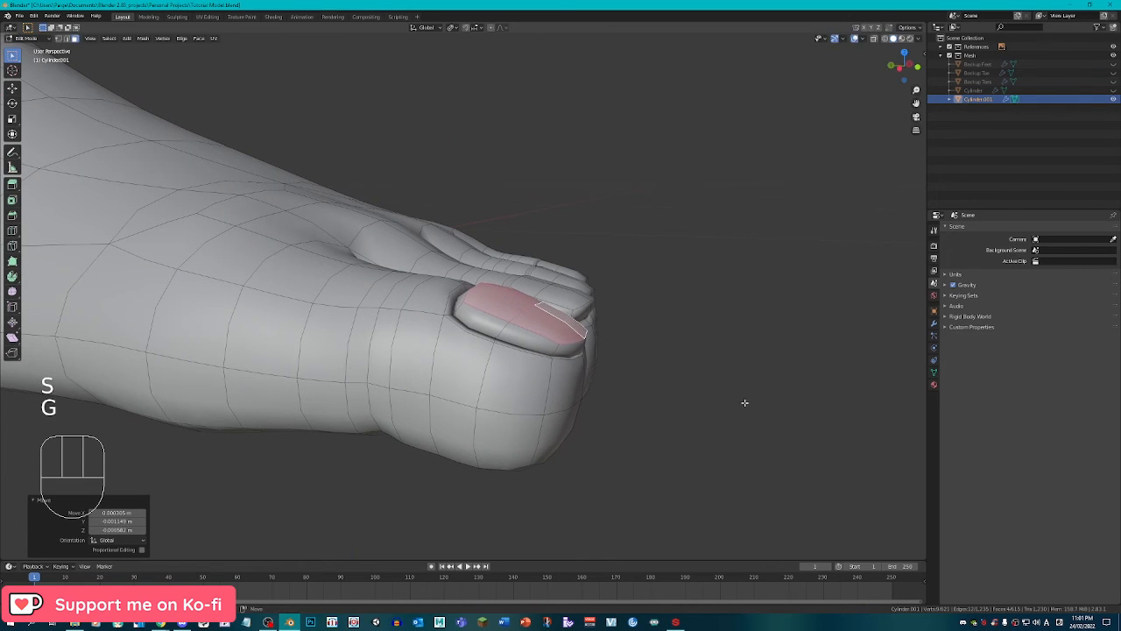
# Fine-tune the tilt and position of the big toenail's top faces with small rotations and a slight move.
pyautogui.press('r')
pyautogui.click(717, 367)
pyautogui.press('g')
pyautogui.click(726, 359)
pyautogui.press('r')
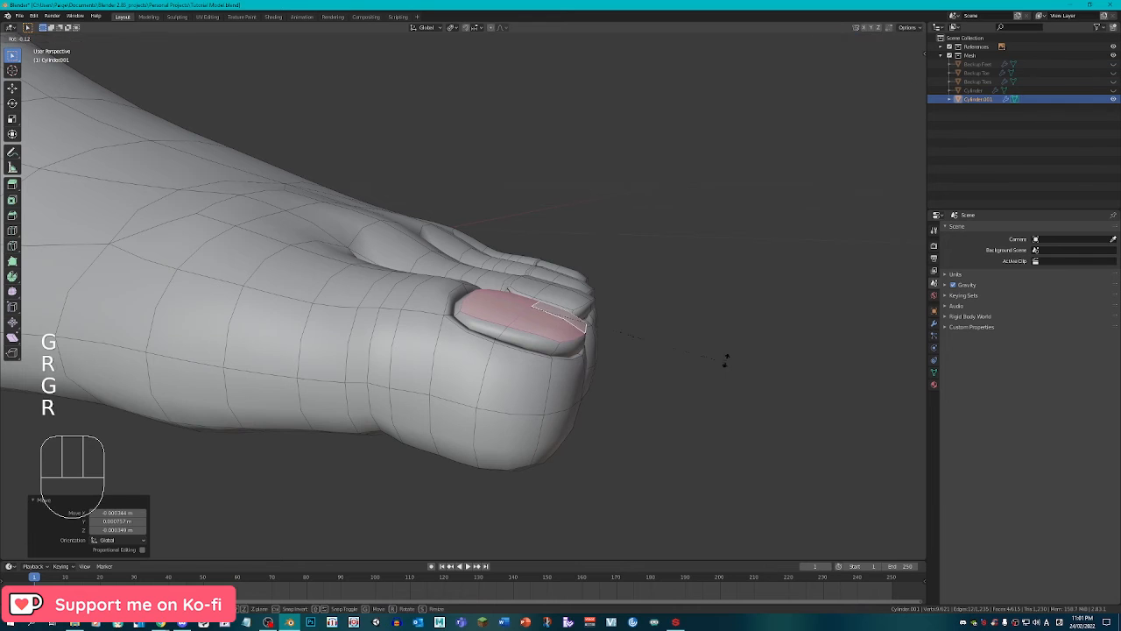
pyautogui.click(727, 358)
pyautogui.moveTo(726, 359); pyautogui.dragTo(656, 408, button='middle')
pyautogui.press('r')
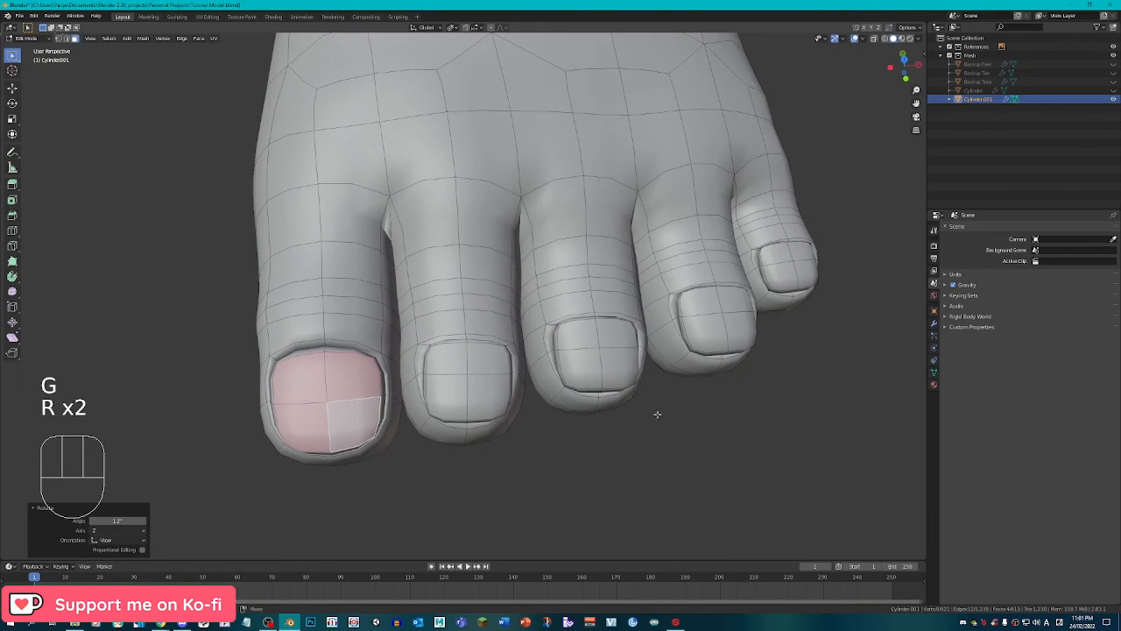
# Leave Edit Mode, check the toes on both feet, and switch the foot mesh to Sculpt Mode.
pyautogui.press('Tab')
pyautogui.moveTo(604, 435); pyautogui.dragTo(606, 376, button='middle')
pyautogui.scroll(-4, 530, 398)
pyautogui.scroll(-4, 608, 365)
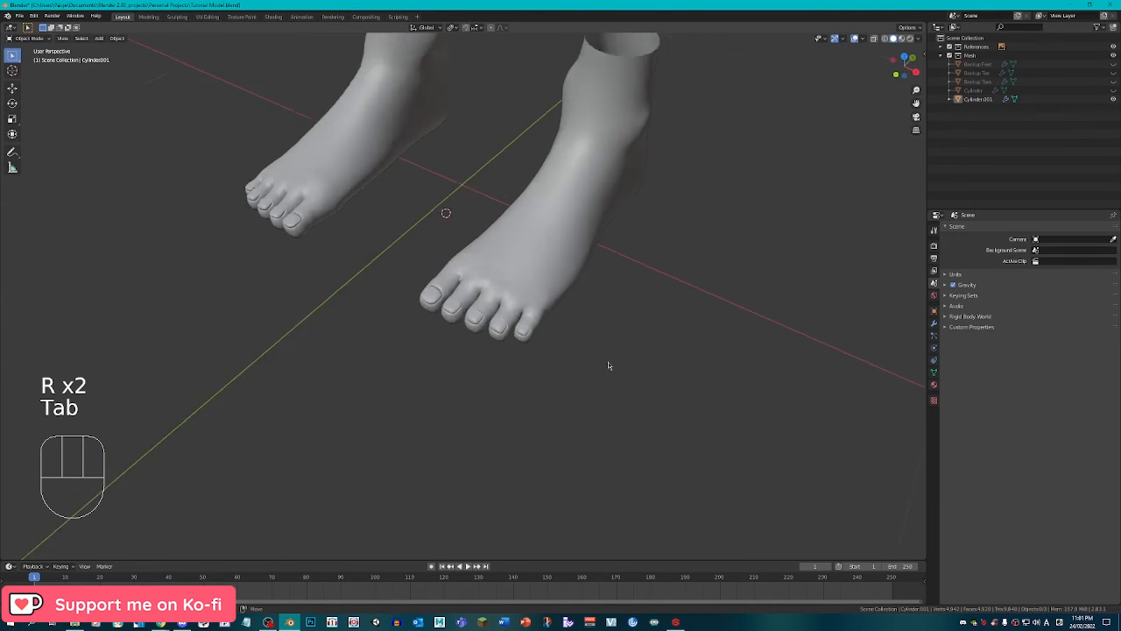
pyautogui.moveTo(588, 333); pyautogui.dragTo(416, 383, button='middle')
pyautogui.scroll(6, 420, 383)
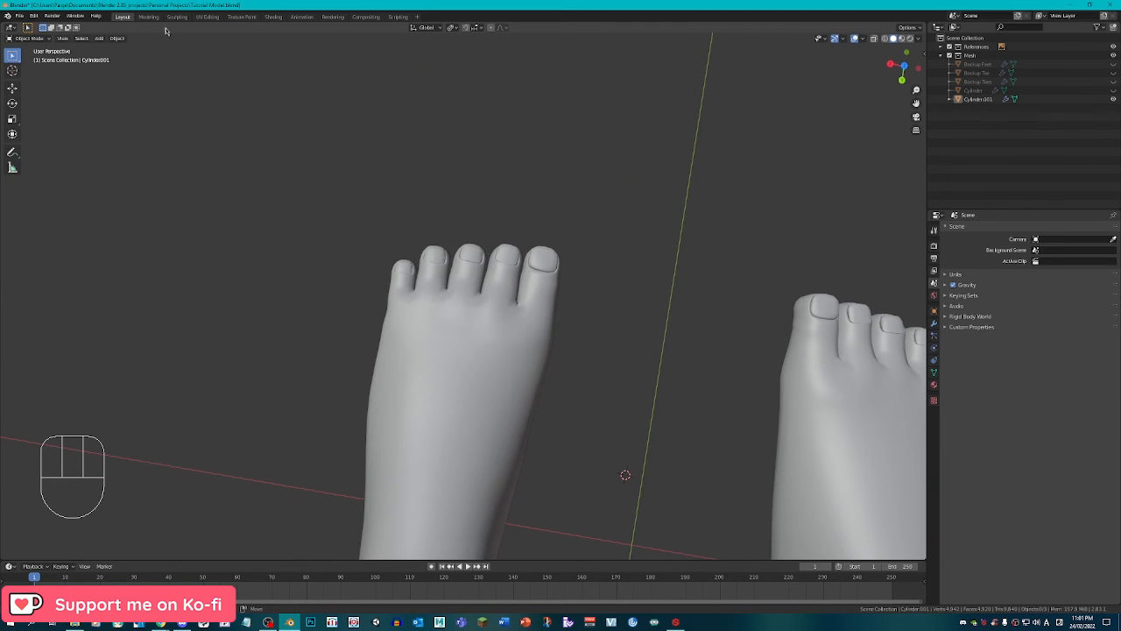
pyautogui.click(27, 39)
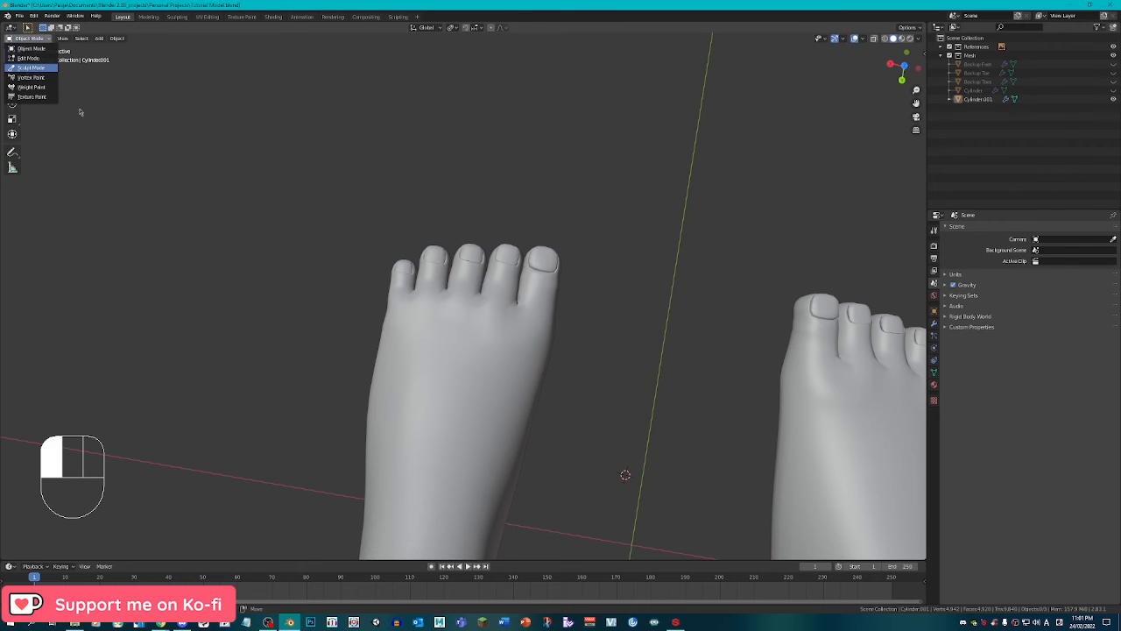
pyautogui.click(30, 67)
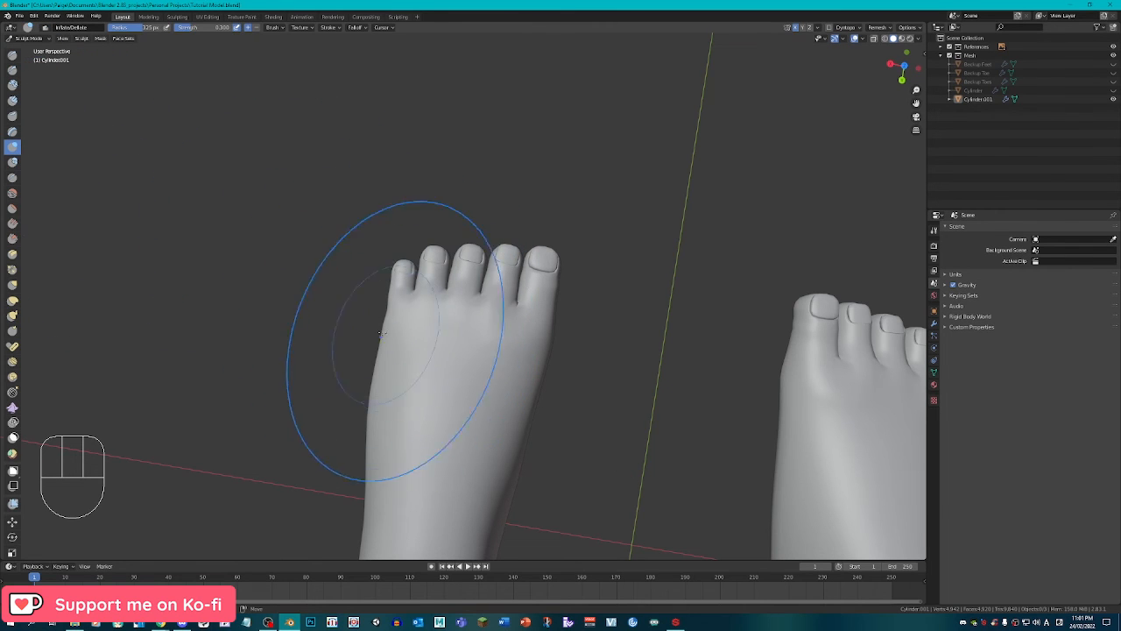
# With an enlarged Elastic Deform brush, pull the little toe's side back towards the heel and the big toe forward.
pyautogui.hotkey('ctrl', 'z')
pyautogui.hotkey('ctrl', 'z')
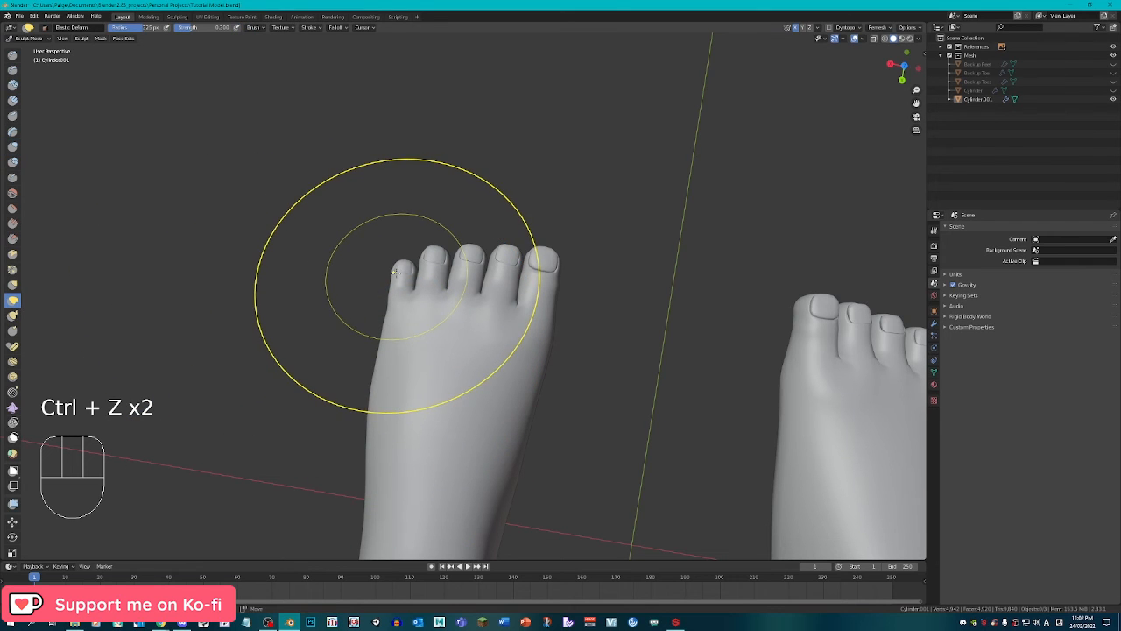
pyautogui.press('[')
pyautogui.press('[')
pyautogui.press('[')
pyautogui.press(']')
pyautogui.press(']')
pyautogui.press(']')
pyautogui.press(']')
pyautogui.press(']')
pyautogui.press(']')
pyautogui.moveTo(400, 279); pyautogui.dragTo(395, 291)
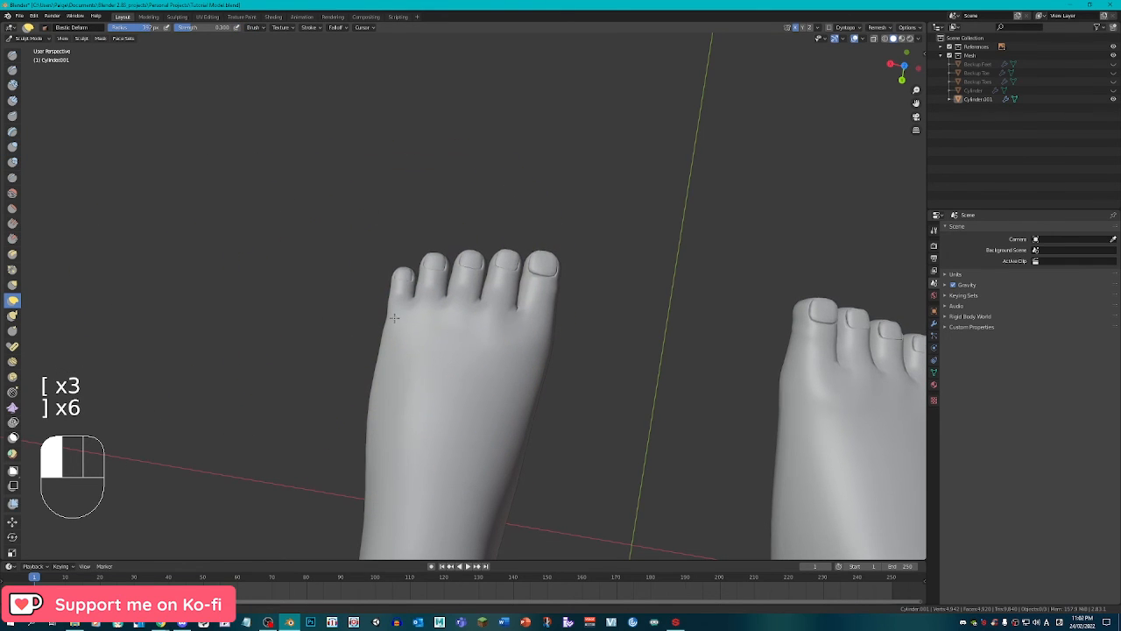
pyautogui.moveTo(393, 349); pyautogui.dragTo(393, 350)
pyautogui.moveTo(538, 307); pyautogui.dragTo(533, 202)
# Reduce the Elastic Deform brush radius to about 257 px and pull the little toe outward and back.
pyautogui.press('[')
pyautogui.press('[')
pyautogui.press('[')
pyautogui.press('[')
pyautogui.press('[')
pyautogui.press('[')
pyautogui.press('[')
pyautogui.press('[')
pyautogui.press('[')
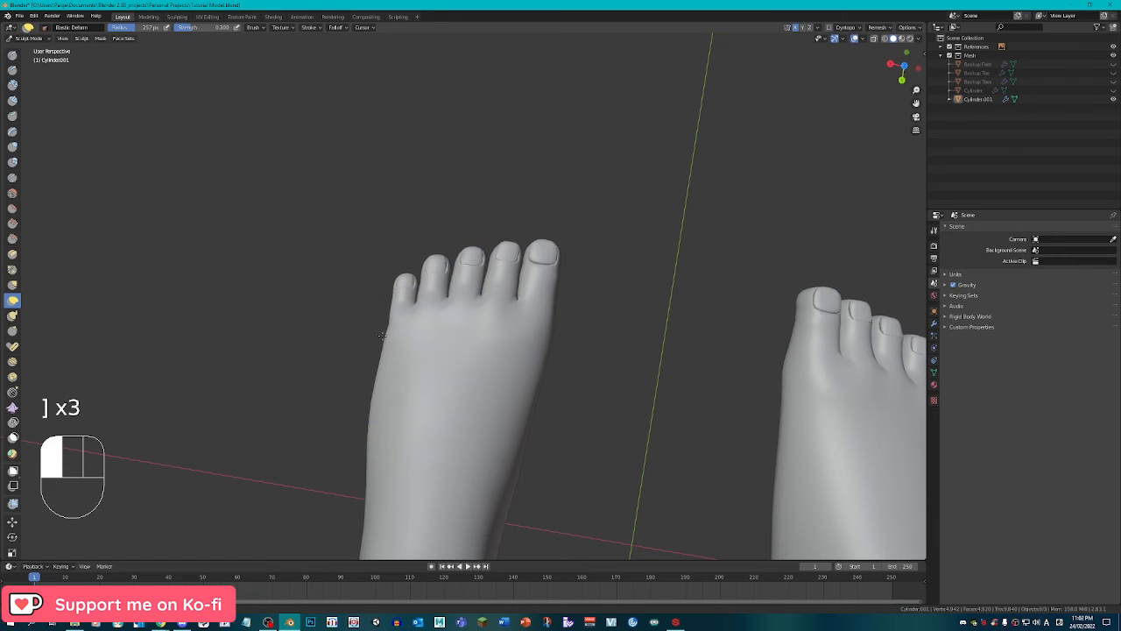
pyautogui.moveTo(387, 316); pyautogui.dragTo(379, 327)
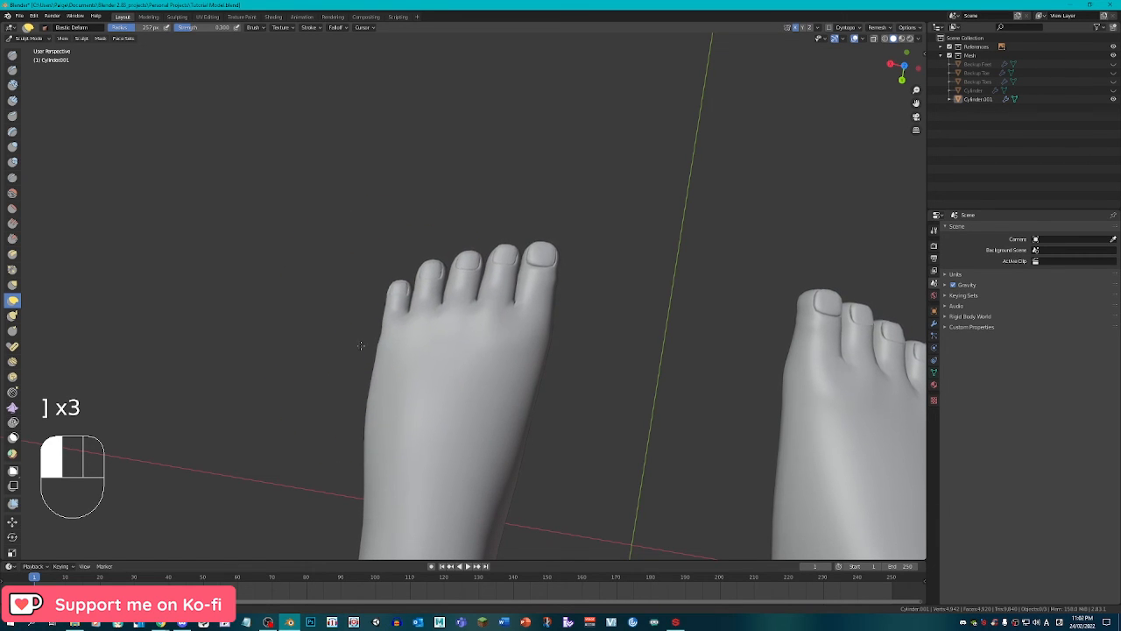
# Enlarge the Elastic Deform brush to about 316 px and reshape the big toe side of the foot.
pyautogui.press(']')
pyautogui.press(']')
pyautogui.press(']')
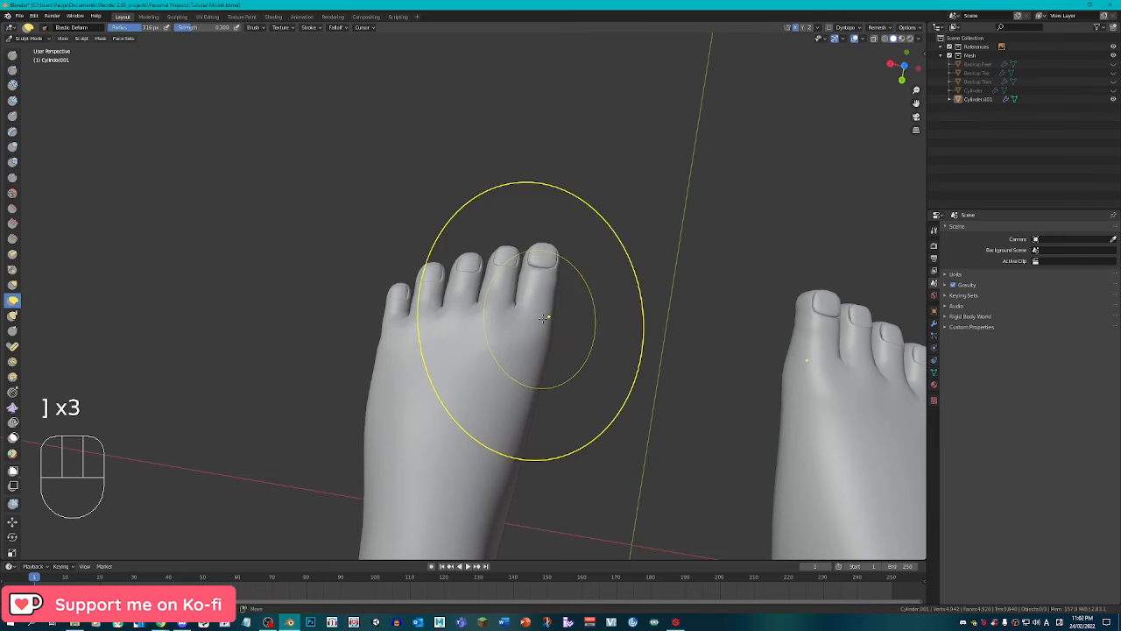
pyautogui.moveTo(548, 317); pyautogui.dragTo(572, 329)
pyautogui.moveTo(545, 254)
pyautogui.mouseDown()
pyautogui.moveTo(496, 265)
pyautogui.moveTo(466, 253)
pyautogui.moveTo(430, 198)
pyautogui.mouseUp()
# Shrink the Elastic Deform brush to about 206 px, pull the big toe forward and nudge the little toe back.
pyautogui.press('[')
pyautogui.press('[')
pyautogui.press('[')
pyautogui.press('[')
pyautogui.press('[')
pyautogui.press('[')
pyautogui.moveTo(544, 280)
pyautogui.mouseDown()
pyautogui.moveTo(547, 293)
pyautogui.moveTo(541, 245)
pyautogui.mouseUp()
pyautogui.moveTo(394, 294); pyautogui.dragTo(393, 300)
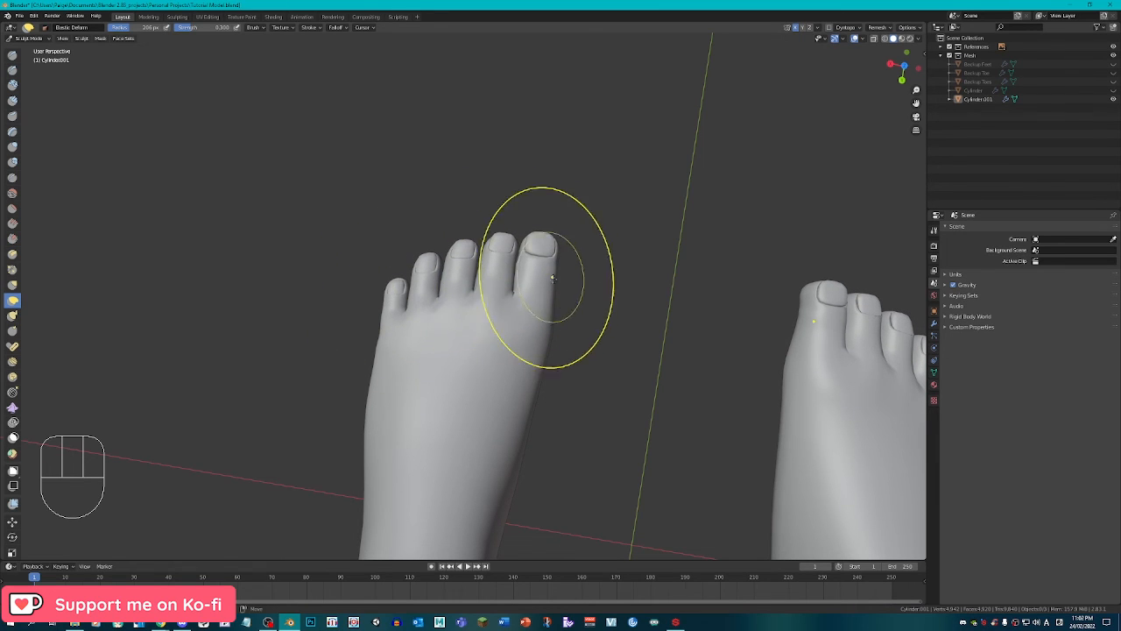
# Set the Elastic Deform brush to about 253 px, push the ball of the foot outward and adjust the little-toe side.
pyautogui.press(']')
pyautogui.press(']')
pyautogui.press(']')
pyautogui.moveTo(536, 355); pyautogui.dragTo(559, 363)
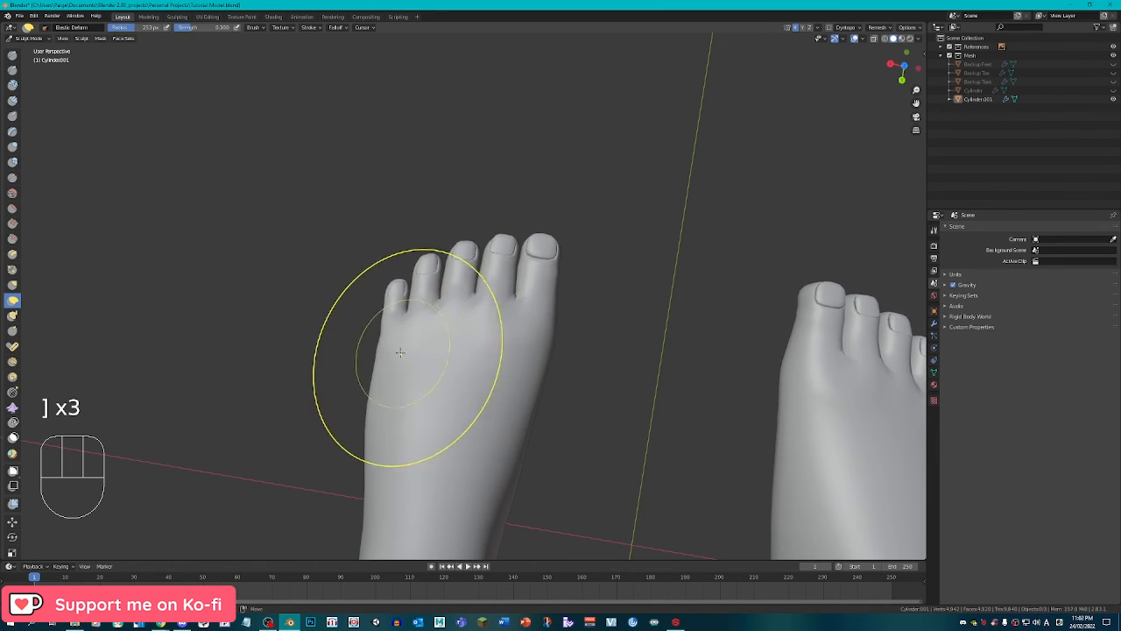
pyautogui.moveTo(407, 353); pyautogui.dragTo(403, 351)
# Inspect the sculpted feet from the side and return to Object Mode.
pyautogui.moveTo(405, 351)
pyautogui.mouseDown(button='middle')
pyautogui.moveTo(536, 274)
pyautogui.moveTo(670, 306)
pyautogui.moveTo(615, 320)
pyautogui.moveTo(543, 298)
pyautogui.moveTo(521, 242)
pyautogui.moveTo(470, 251)
pyautogui.moveTo(532, 333)
pyautogui.moveTo(565, 285)
pyautogui.moveTo(526, 282)
pyautogui.moveTo(560, 278)
pyautogui.moveTo(446, 338)
pyautogui.moveTo(629, 256)
pyautogui.moveTo(552, 265)
pyautogui.moveTo(628, 273)
pyautogui.moveTo(646, 263)
pyautogui.moveTo(625, 307)
pyautogui.moveTo(494, 282)
pyautogui.mouseUp(button='middle')
pyautogui.scroll(5, 565, 285)
pyautogui.scroll(-4, 446, 338)
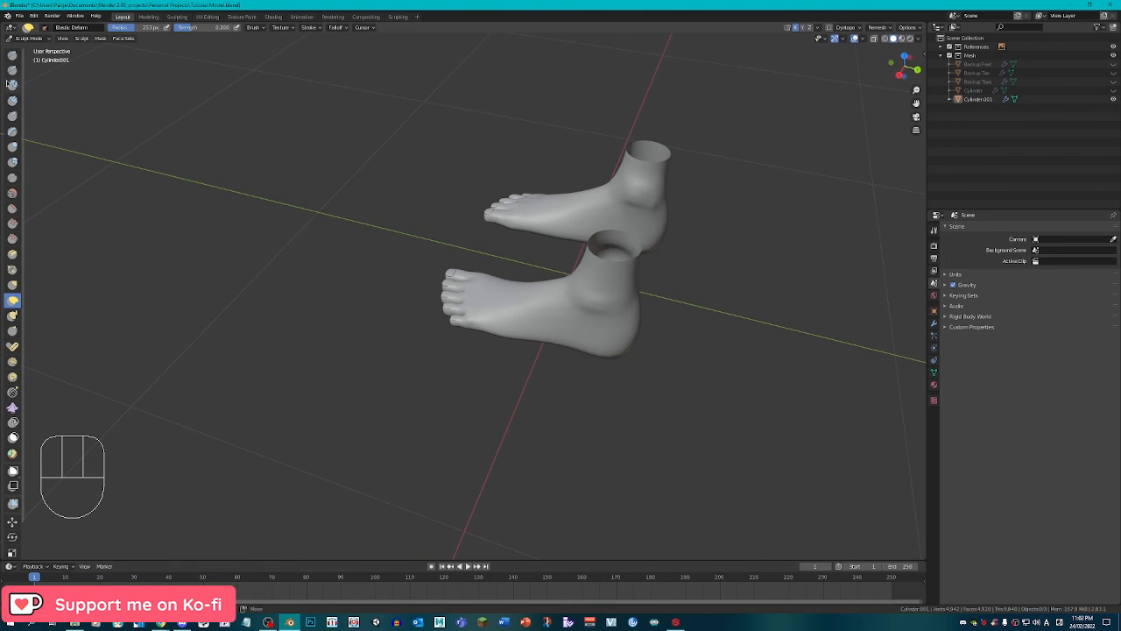
pyautogui.click(27, 38)
pyautogui.click(28, 48)
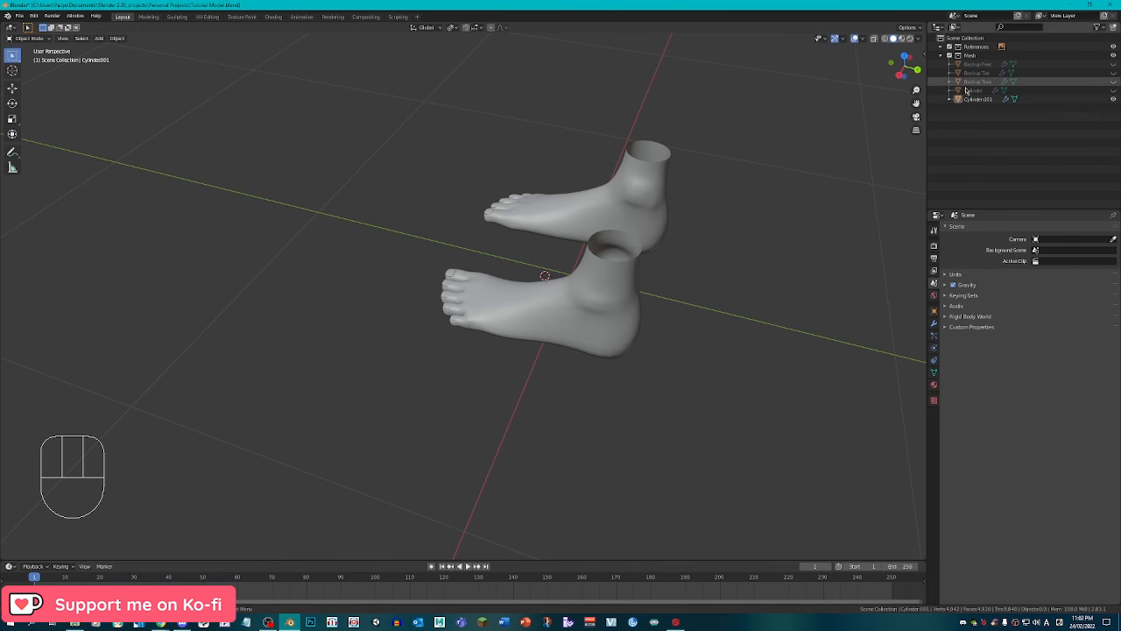
# Unhide the body mesh, join the feet into it as one object, and open the result in Edit Mode.
pyautogui.click(1113, 91)
pyautogui.keyDown('shift'); pyautogui.moveTo(650, 321); pyautogui.dragTo(600, 375, button='middle'); pyautogui.keyUp('shift')
pyautogui.moveTo(600, 375); pyautogui.dragTo(621, 338, button='middle')
pyautogui.click(590, 277)
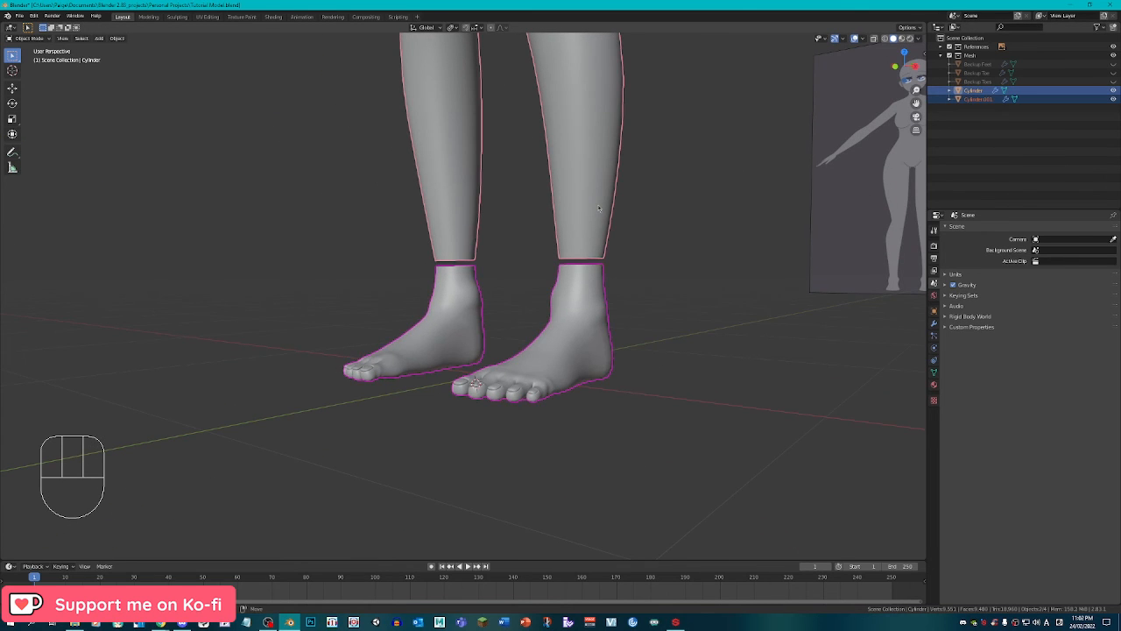
pyautogui.hotkey('ctrl', 'j')
pyautogui.press('Tab')
pyautogui.scroll(8, 730, 268)
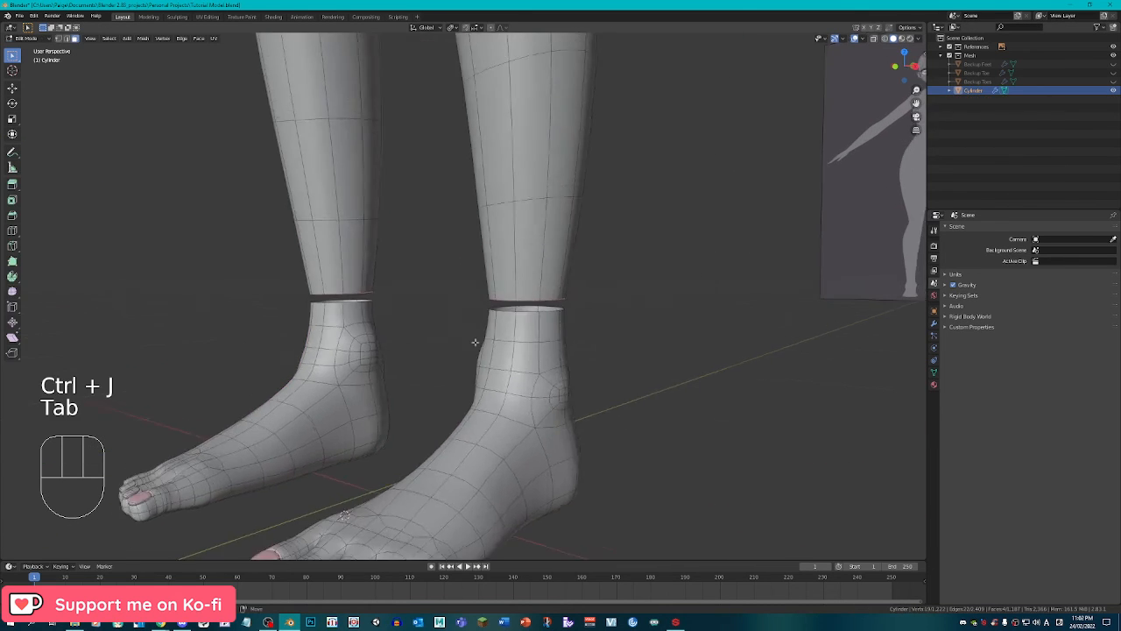
pyautogui.keyDown('alt'); pyautogui.click(604, 314); pyautogui.keyUp('alt')
pyautogui.keyDown('alt'); pyautogui.click(607, 319); pyautogui.keyUp('alt')
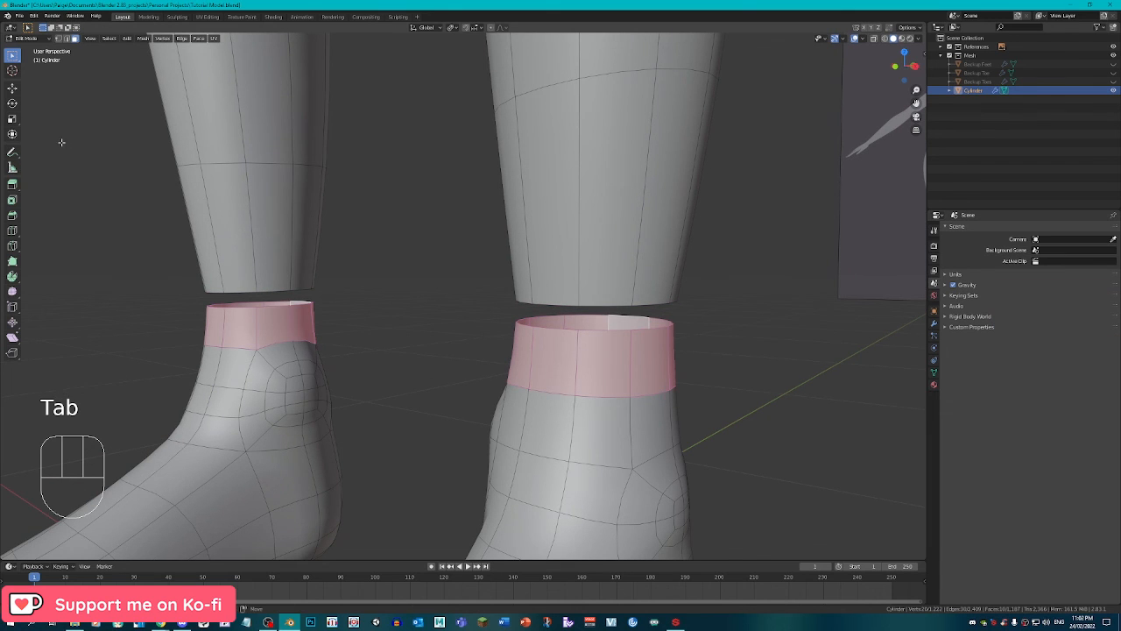
pyautogui.keyDown('alt'); pyautogui.rightClick(671, 306); pyautogui.keyUp('alt')
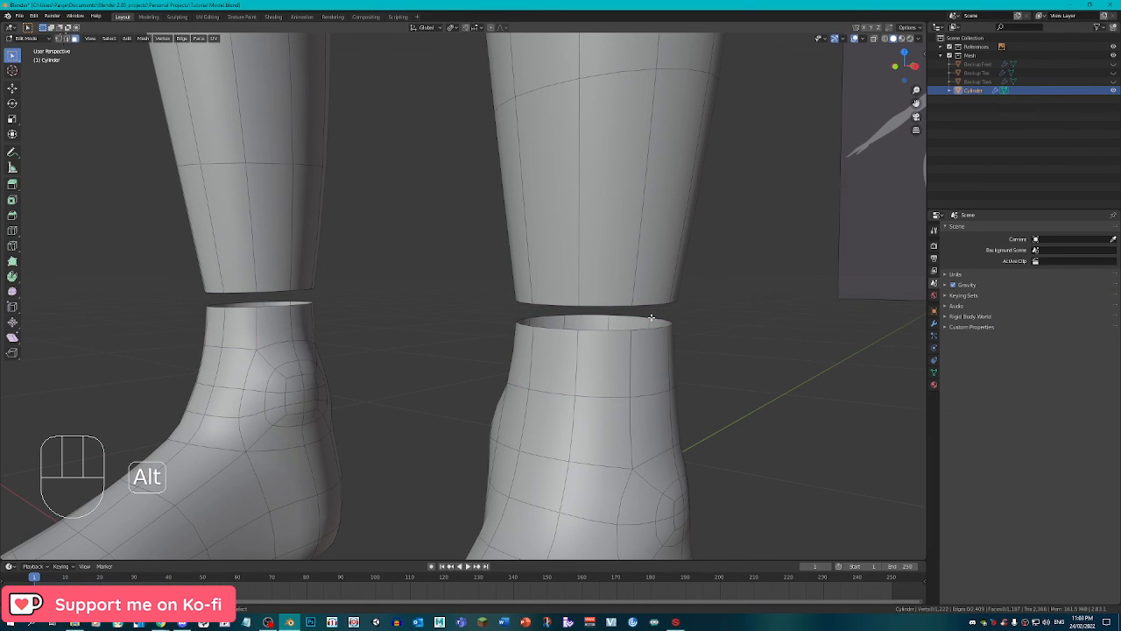
pyautogui.keyDown('alt'); pyautogui.rightClick(654, 318); pyautogui.keyUp('alt')
# Bridge the open edge loop at the top of the ankle to the open edge loop at the bottom of the leg.
pyautogui.keyDown('shift'); pyautogui.moveTo(664, 321); pyautogui.dragTo(582, 325, button='middle'); pyautogui.keyUp('shift')
pyautogui.scroll(3, 561, 342)
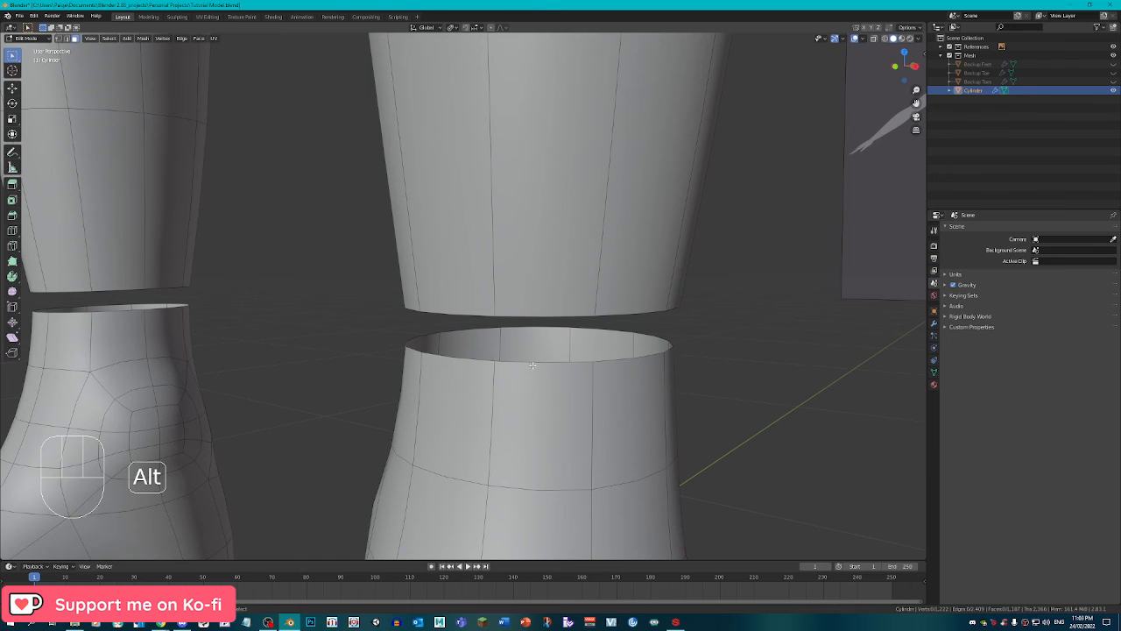
pyautogui.moveTo(538, 366); pyautogui.dragTo(346, 332, button='middle')
pyautogui.keyDown('alt'); pyautogui.rightClick(340, 329); pyautogui.keyUp('alt')
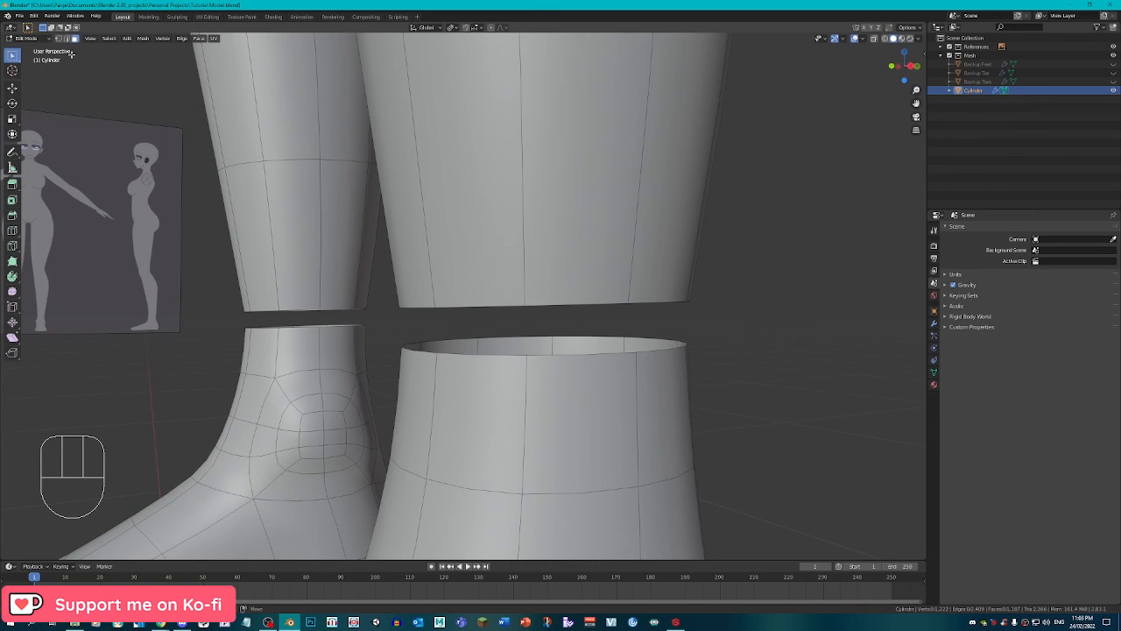
pyautogui.keyDown('alt'); pyautogui.rightClick(514, 332); pyautogui.keyUp('alt')
pyautogui.keyDown('alt'); pyautogui.keyDown('shift'); pyautogui.rightClick(611, 306); pyautogui.keyUp('shift'); pyautogui.keyUp('alt')
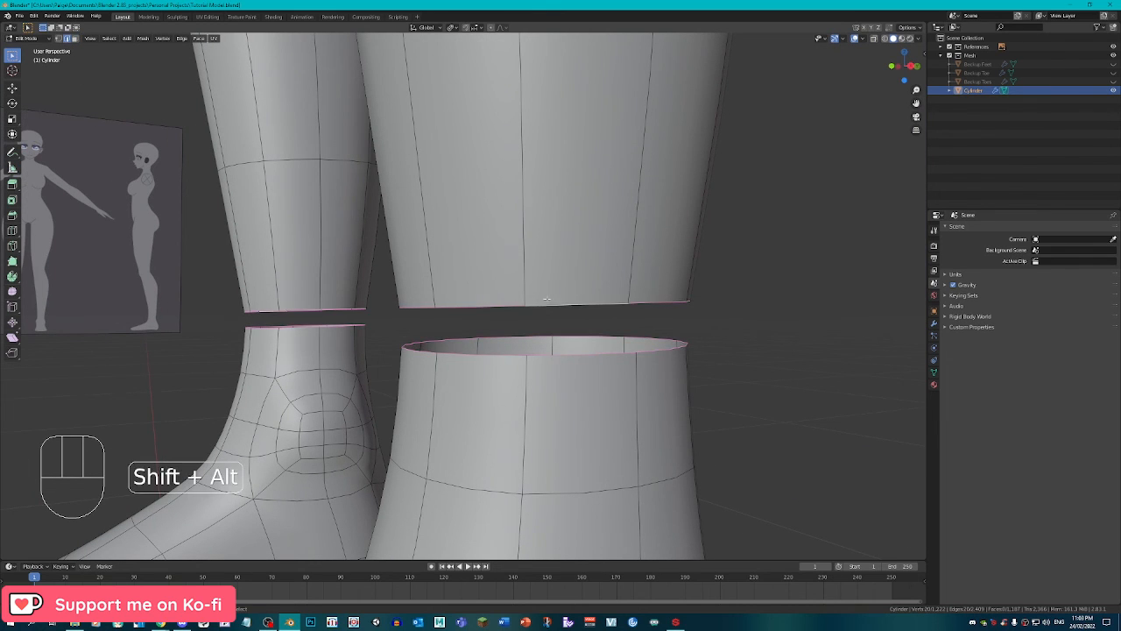
pyautogui.press('space')
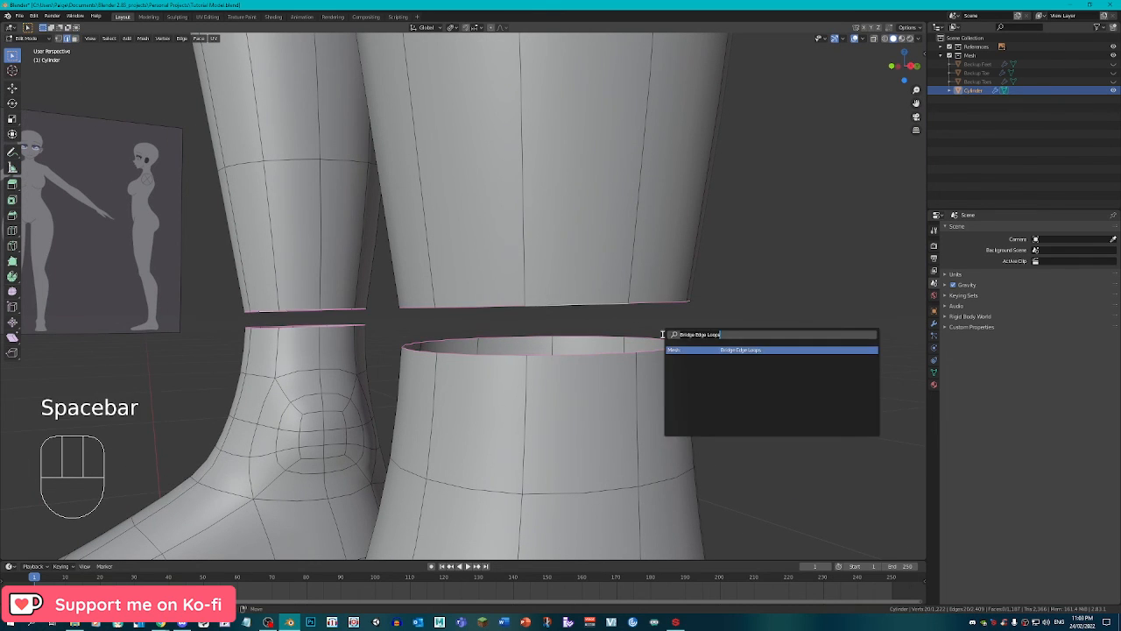
pyautogui.click(711, 352)
# Smooth the vertices of the new section between leg and ankle six times.
pyautogui.moveTo(710, 351); pyautogui.dragTo(636, 351, button='middle')
pyautogui.press('q')
pyautogui.press('q')
pyautogui.press('q')
pyautogui.press('q')
pyautogui.press('q')
pyautogui.press('q')
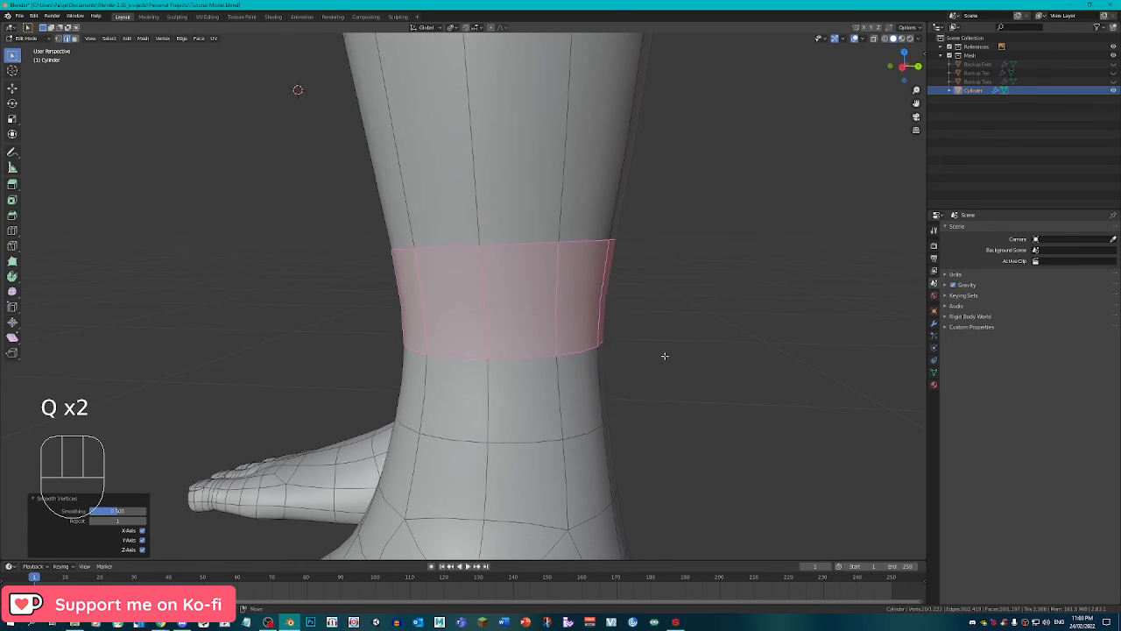
# In right side view, scale the bridged band up by about 1.15 and the edge loop just below it by about 1.06.
pyautogui.press('KP_3')
pyautogui.press('s')
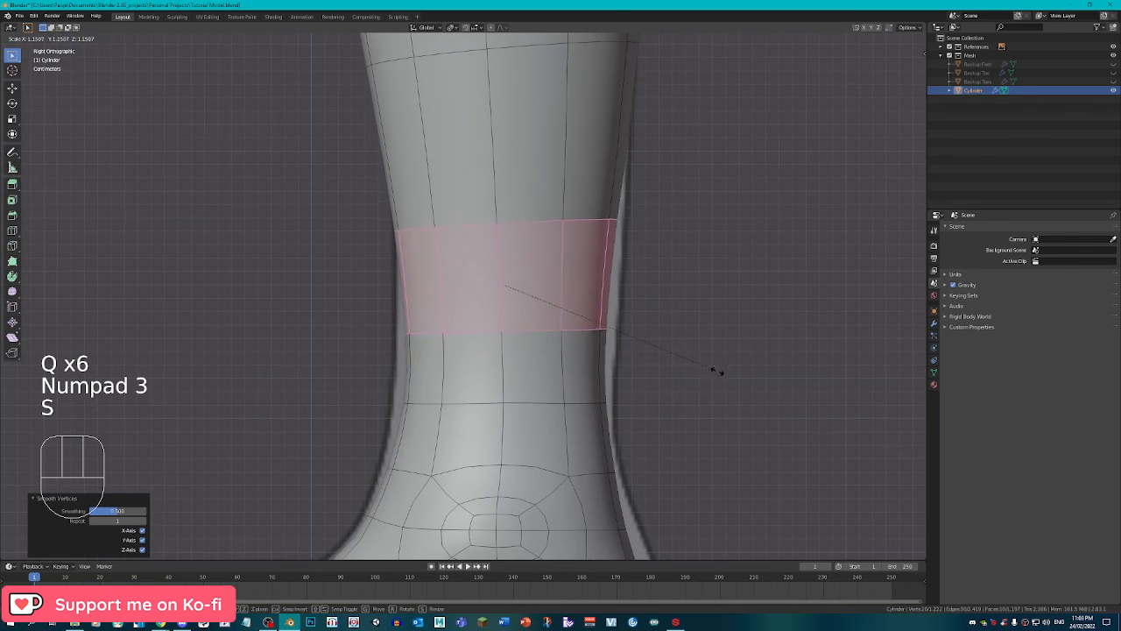
pyautogui.click(728, 373)
pyautogui.keyDown('alt'); pyautogui.click(538, 401); pyautogui.keyUp('alt')
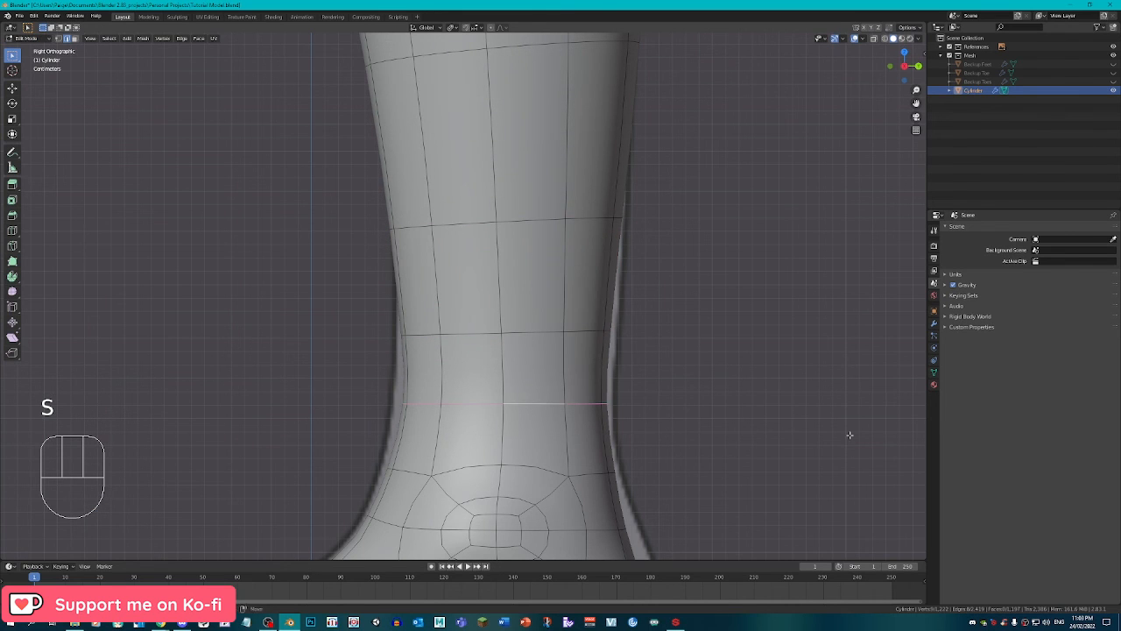
pyautogui.press('s')
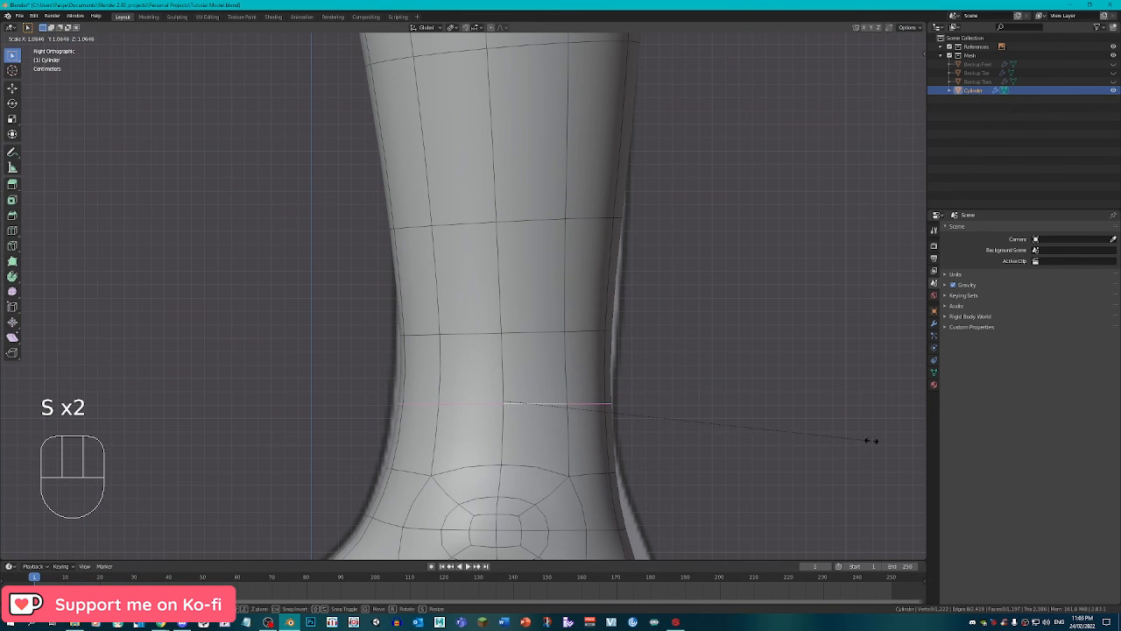
pyautogui.click(867, 442)
# Return to Object Mode and examine the joined legs and feet from several angles and against the front reference.
pyautogui.scroll(-1, 669, 434)
pyautogui.press('Tab')
pyautogui.moveTo(670, 434); pyautogui.dragTo(529, 403, button='middle')
pyautogui.scroll(-3, 631, 395)
pyautogui.press('Tab')
pyautogui.press('Tab')
pyautogui.moveTo(613, 421); pyautogui.dragTo(333, 386, button='middle')
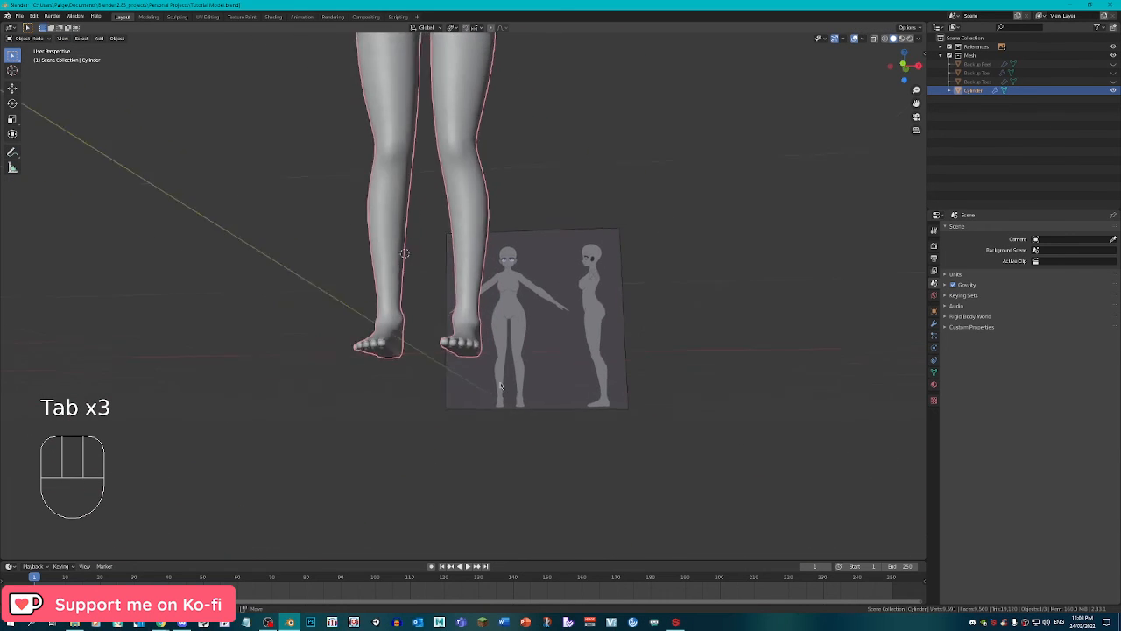
pyautogui.scroll(-2, 597, 334)
pyautogui.click(597, 335)
pyautogui.press('KP_1')
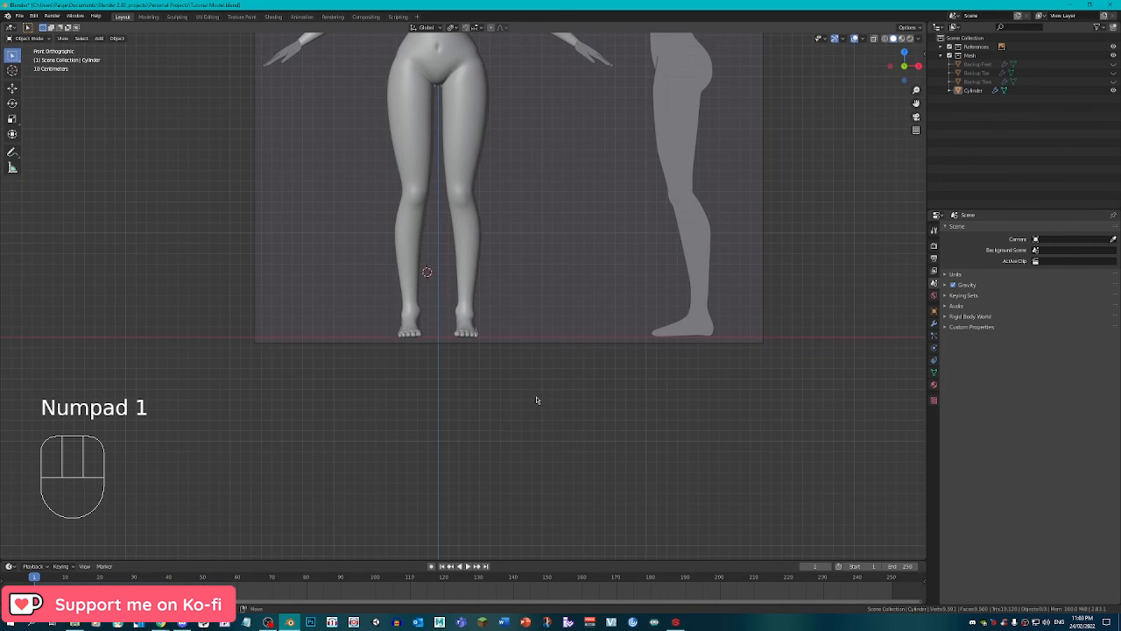
# In Sculpt Mode with the Elastic Deform brush, pull the big toe down and the little toe slightly up in front view.
pyautogui.scroll(4, 506, 391)
pyautogui.keyDown('shift'); pyautogui.moveTo(506, 391); pyautogui.dragTo(523, 393, button='middle'); pyautogui.keyUp('shift')
pyautogui.scroll(6, 526, 403)
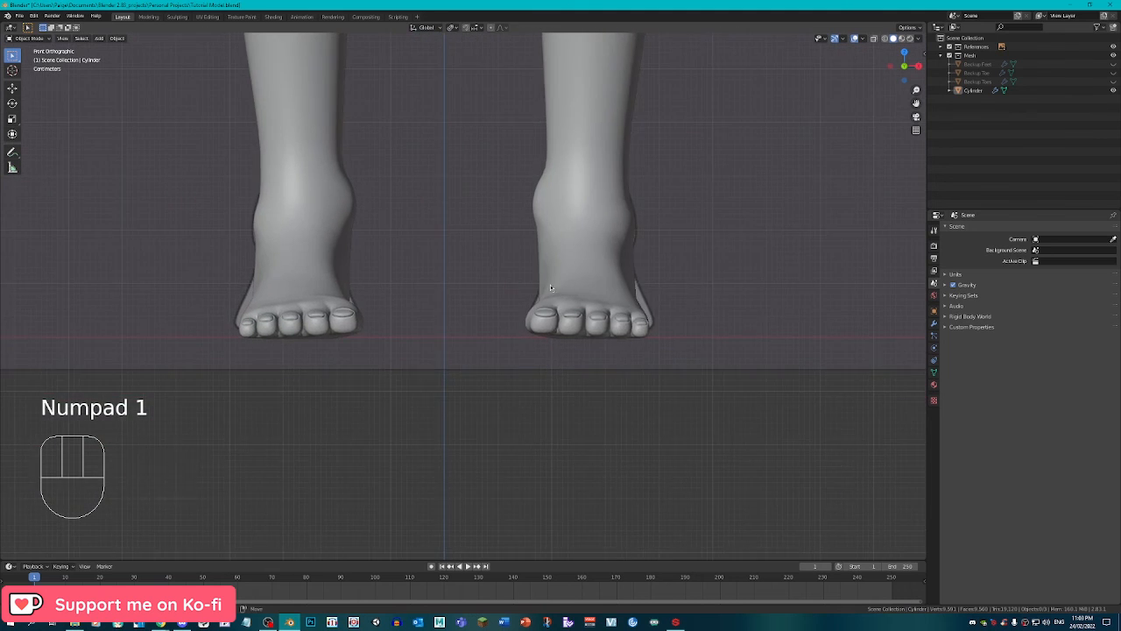
pyautogui.click(27, 38)
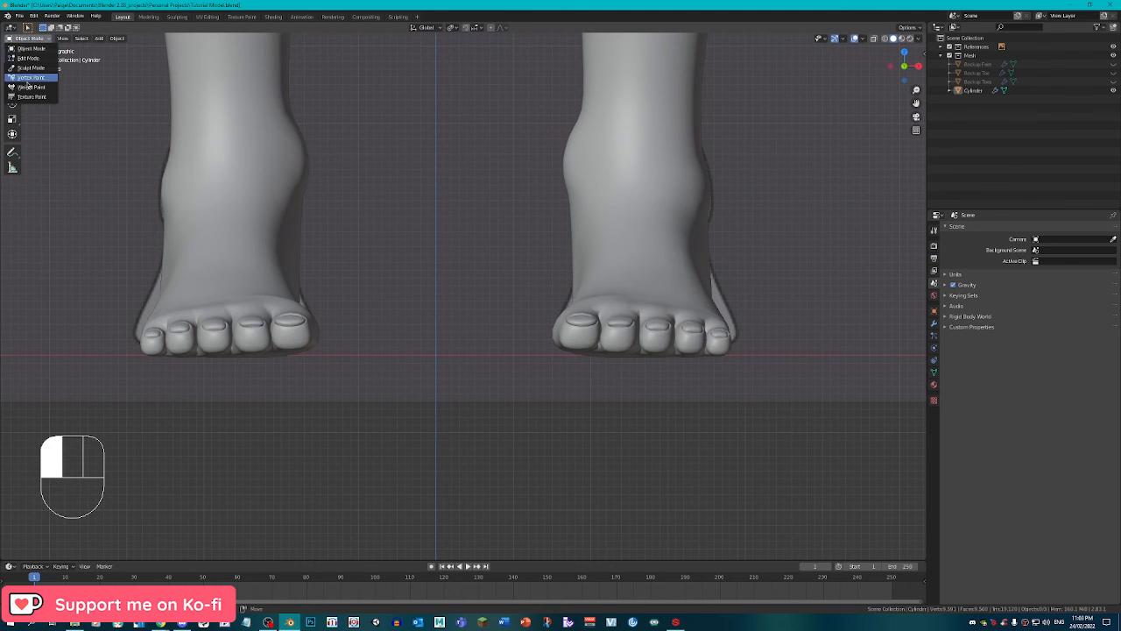
pyautogui.click(31, 67)
pyautogui.moveTo(571, 325); pyautogui.dragTo(571, 357)
pyautogui.moveTo(717, 331); pyautogui.dragTo(718, 319)
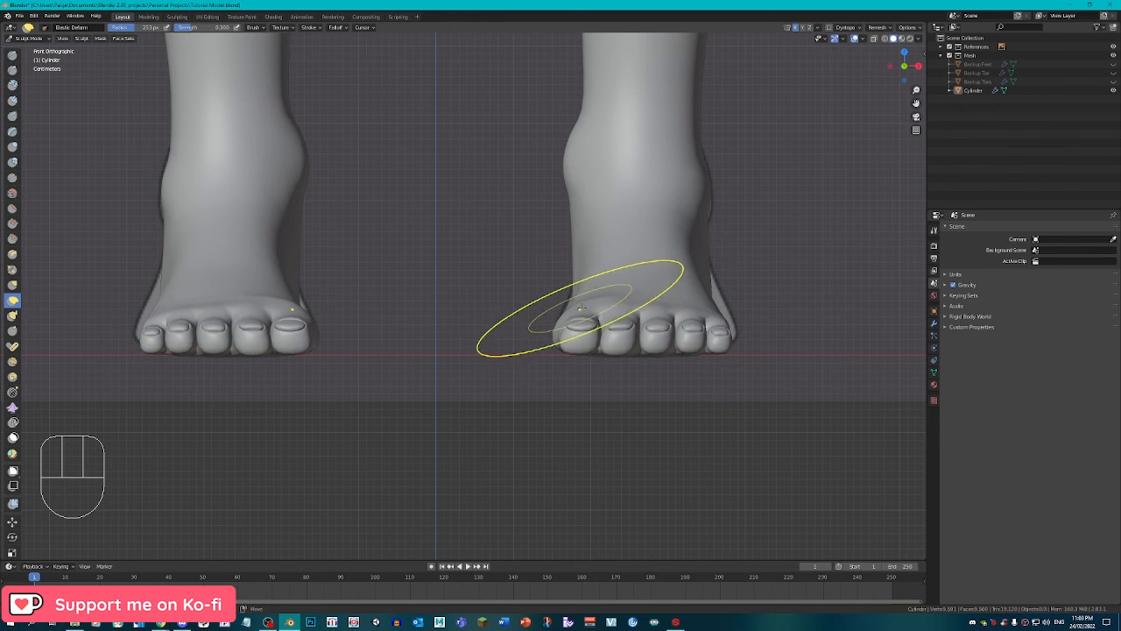
pyautogui.moveTo(574, 320); pyautogui.dragTo(573, 330)
# Inflate the top of the foot above the toes with the Inflate/Deflate brush.
pyautogui.keyDown('shift'); pyautogui.moveTo(616, 282); pyautogui.dragTo(515, 364, button='middle'); pyautogui.keyUp('shift')
pyautogui.click(12, 147)
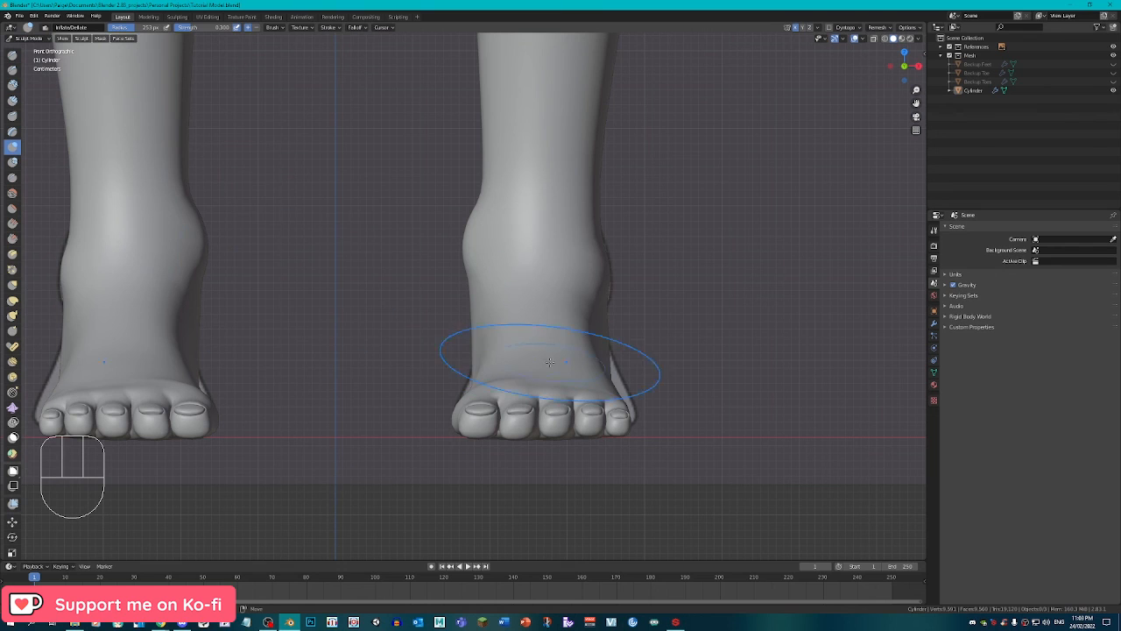
pyautogui.moveTo(536, 356); pyautogui.dragTo(500, 355)
pyautogui.moveTo(526, 354); pyautogui.dragTo(514, 345)
# Show the wireframe overlay while brushing across the instep with Inflate/Deflate, and hide the viewport overlays when finished.
pyautogui.click(864, 40)
pyautogui.click(810, 186)
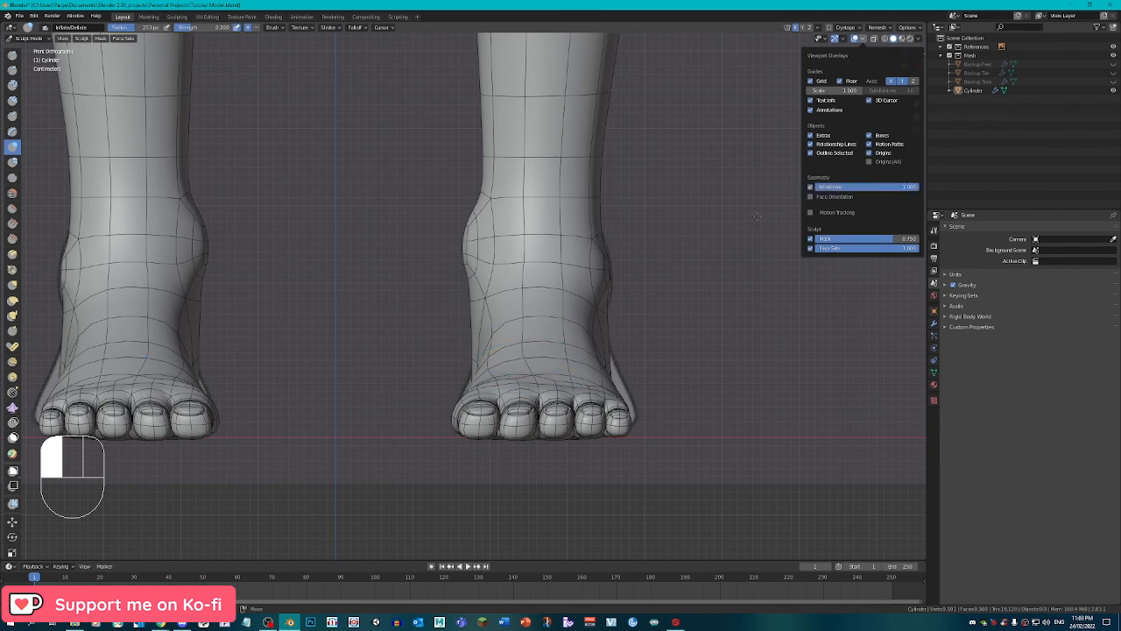
pyautogui.moveTo(474, 355)
pyautogui.mouseDown()
pyautogui.moveTo(560, 372)
pyautogui.moveTo(526, 340)
pyautogui.moveTo(622, 342)
pyautogui.mouseUp()
pyautogui.moveTo(613, 340)
pyautogui.mouseDown()
pyautogui.moveTo(567, 329)
pyautogui.moveTo(522, 373)
pyautogui.moveTo(530, 335)
pyautogui.moveTo(565, 356)
pyautogui.mouseUp()
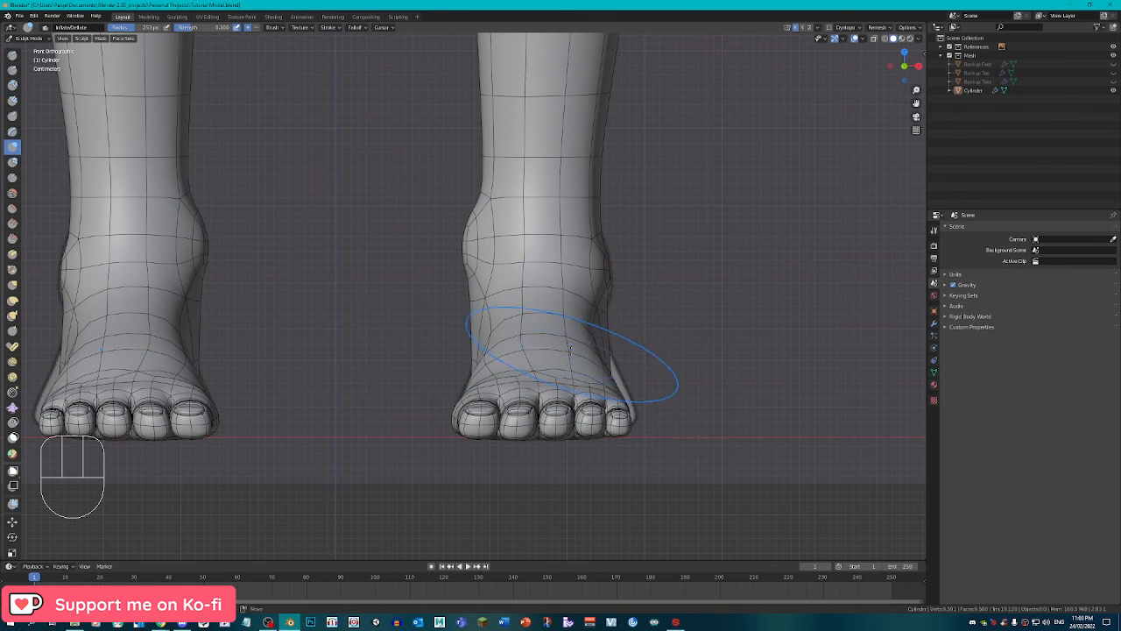
pyautogui.click(862, 40)
pyautogui.click(856, 41)
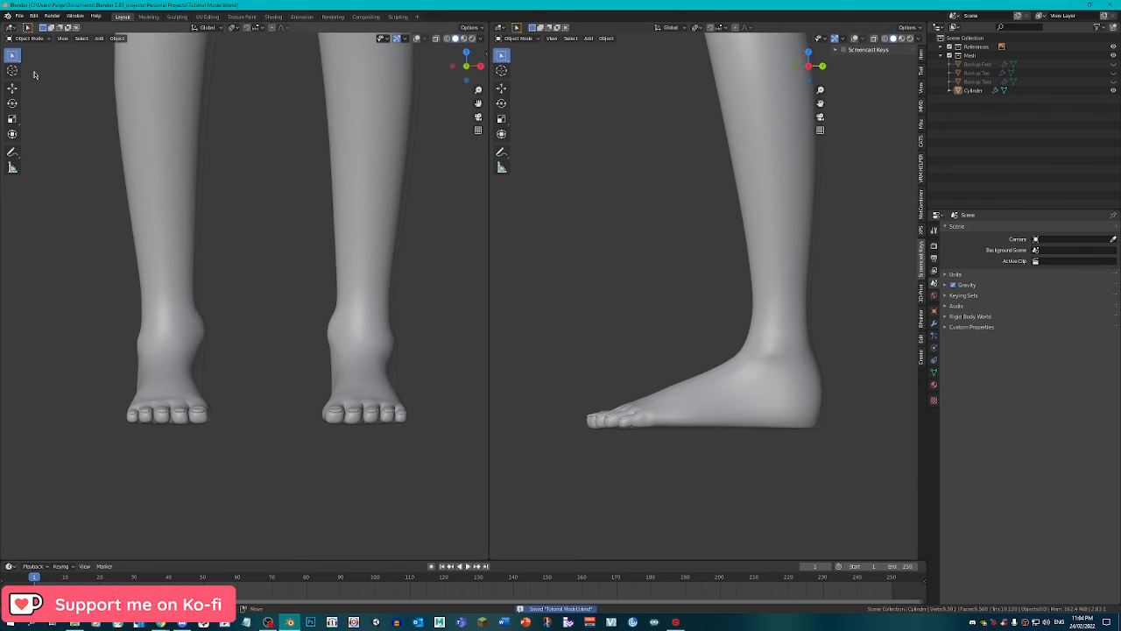
# Save the project file.
pyautogui.hotkey('ctrl', 's')
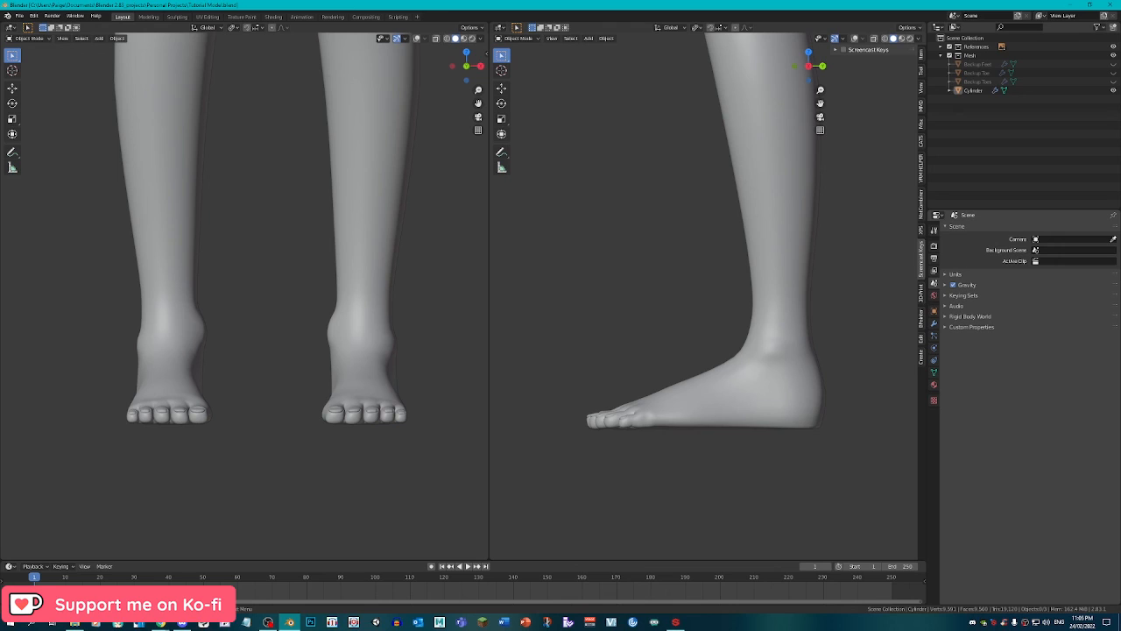
pyautogui.click(19, 16)
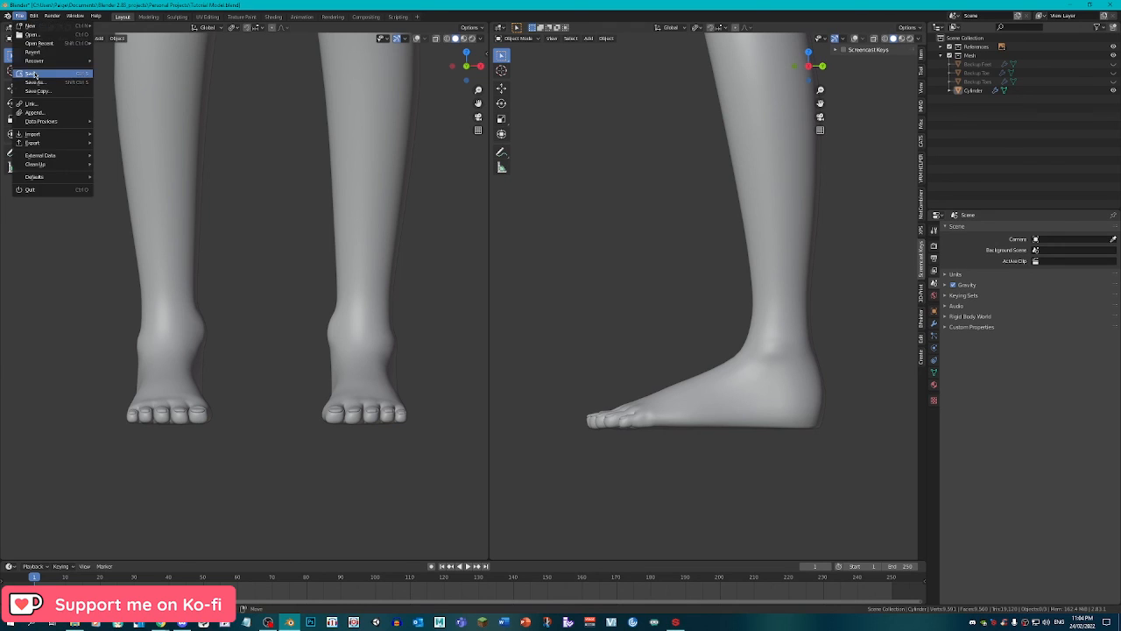
pyautogui.click(34, 73)
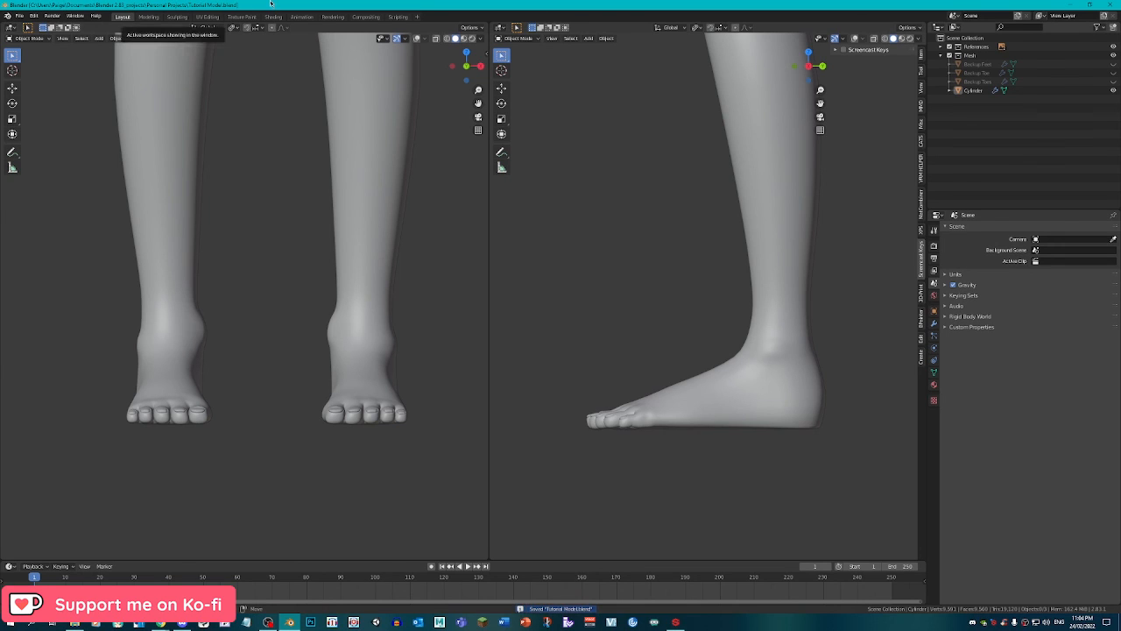